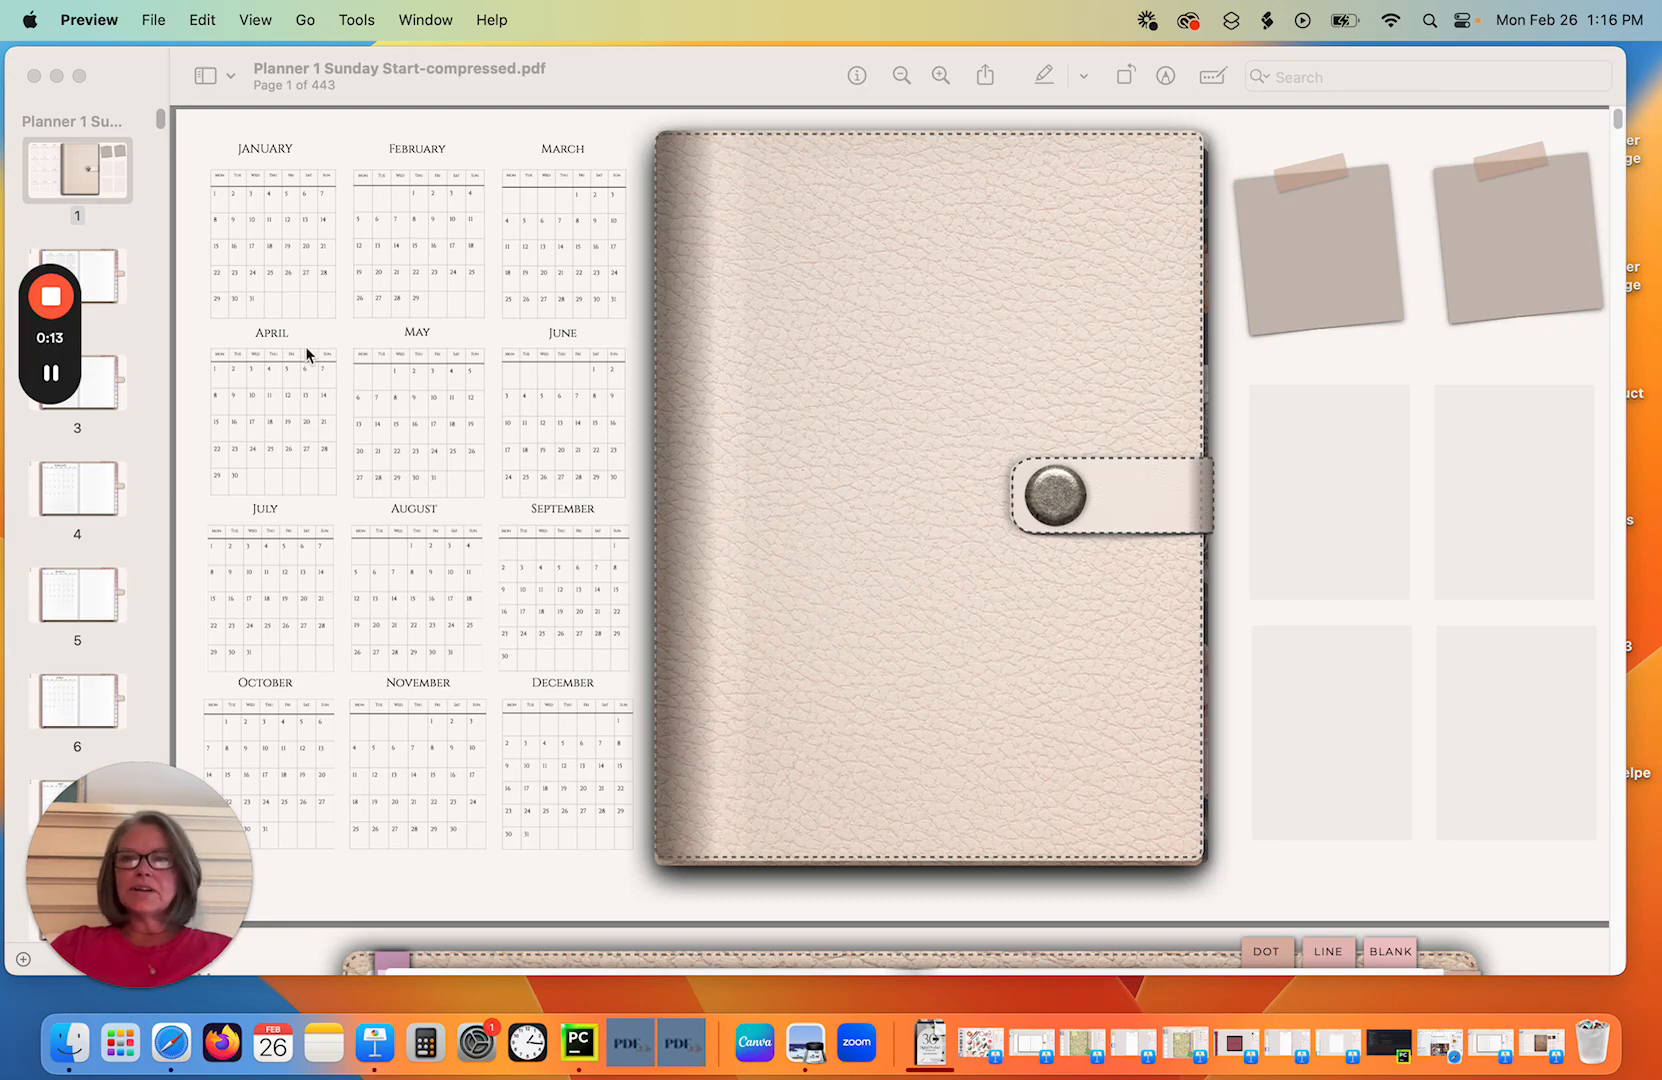
Switch to PDF Linker and add Planner 1 Sunday Start-compressed.pdf from the Planner 1 Landscape/Leather 2/Sunday Start folder.
click(613, 90)
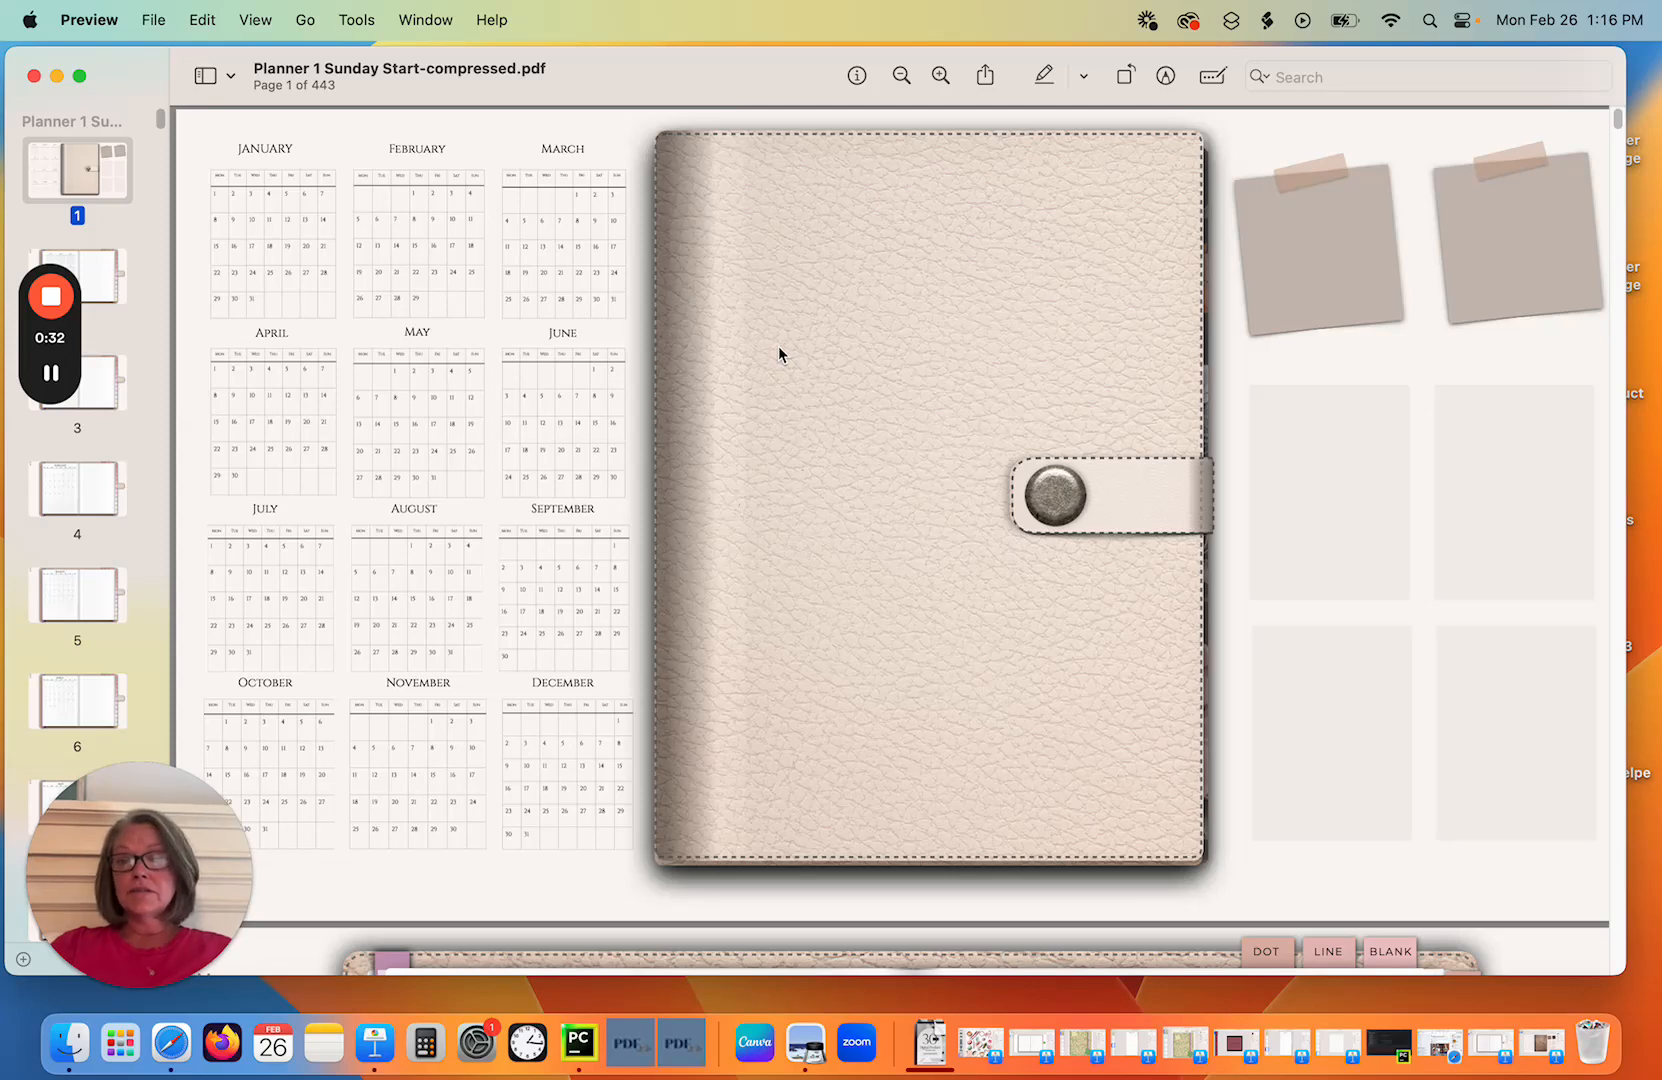
click(684, 1043)
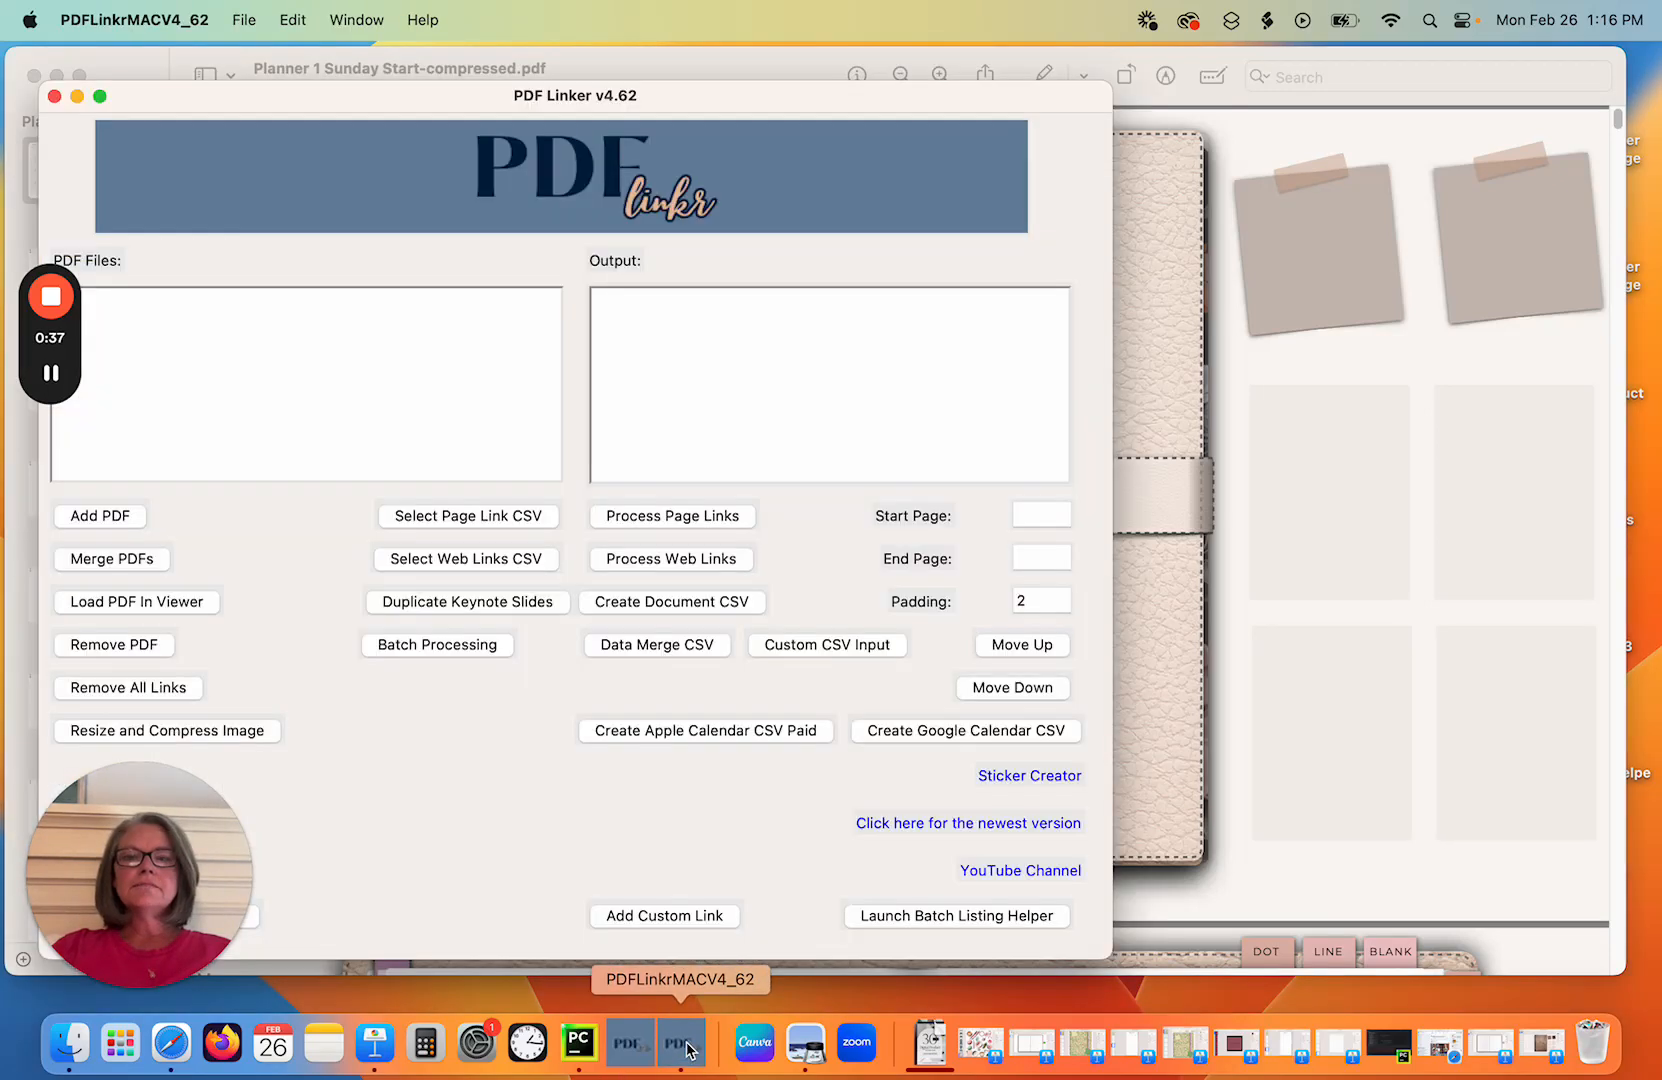
click(110, 516)
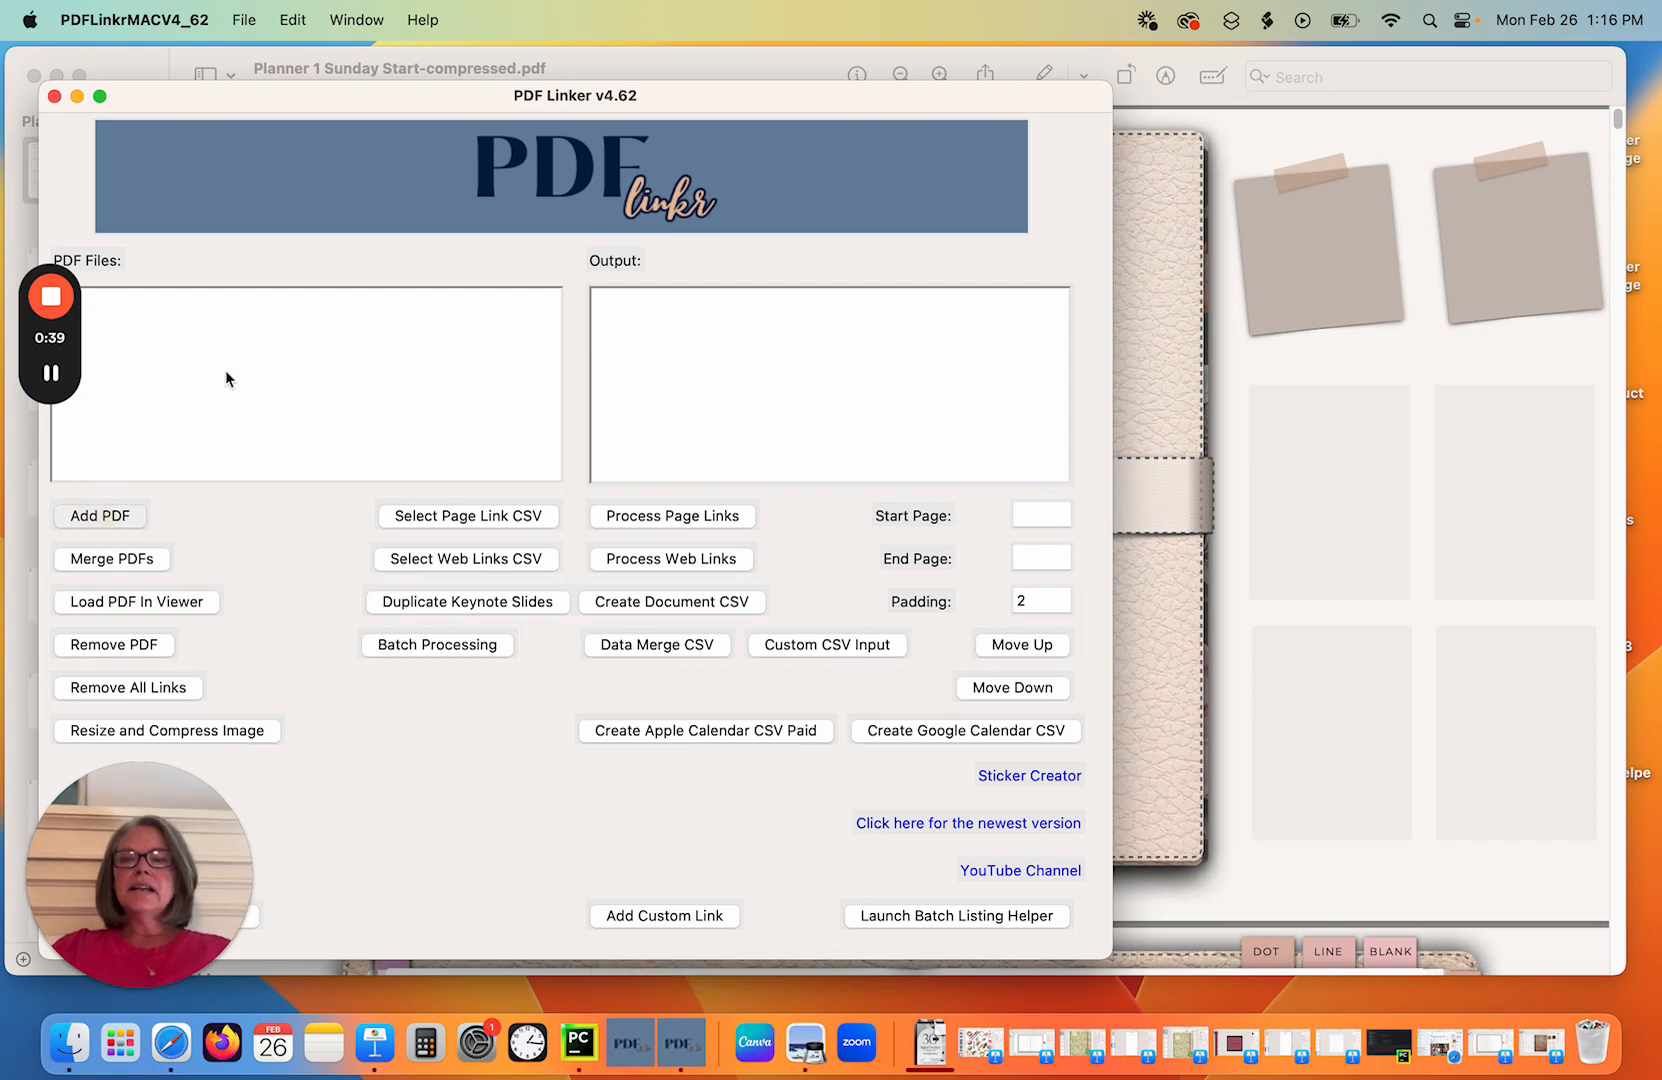
drag(306, 108, 513, 97)
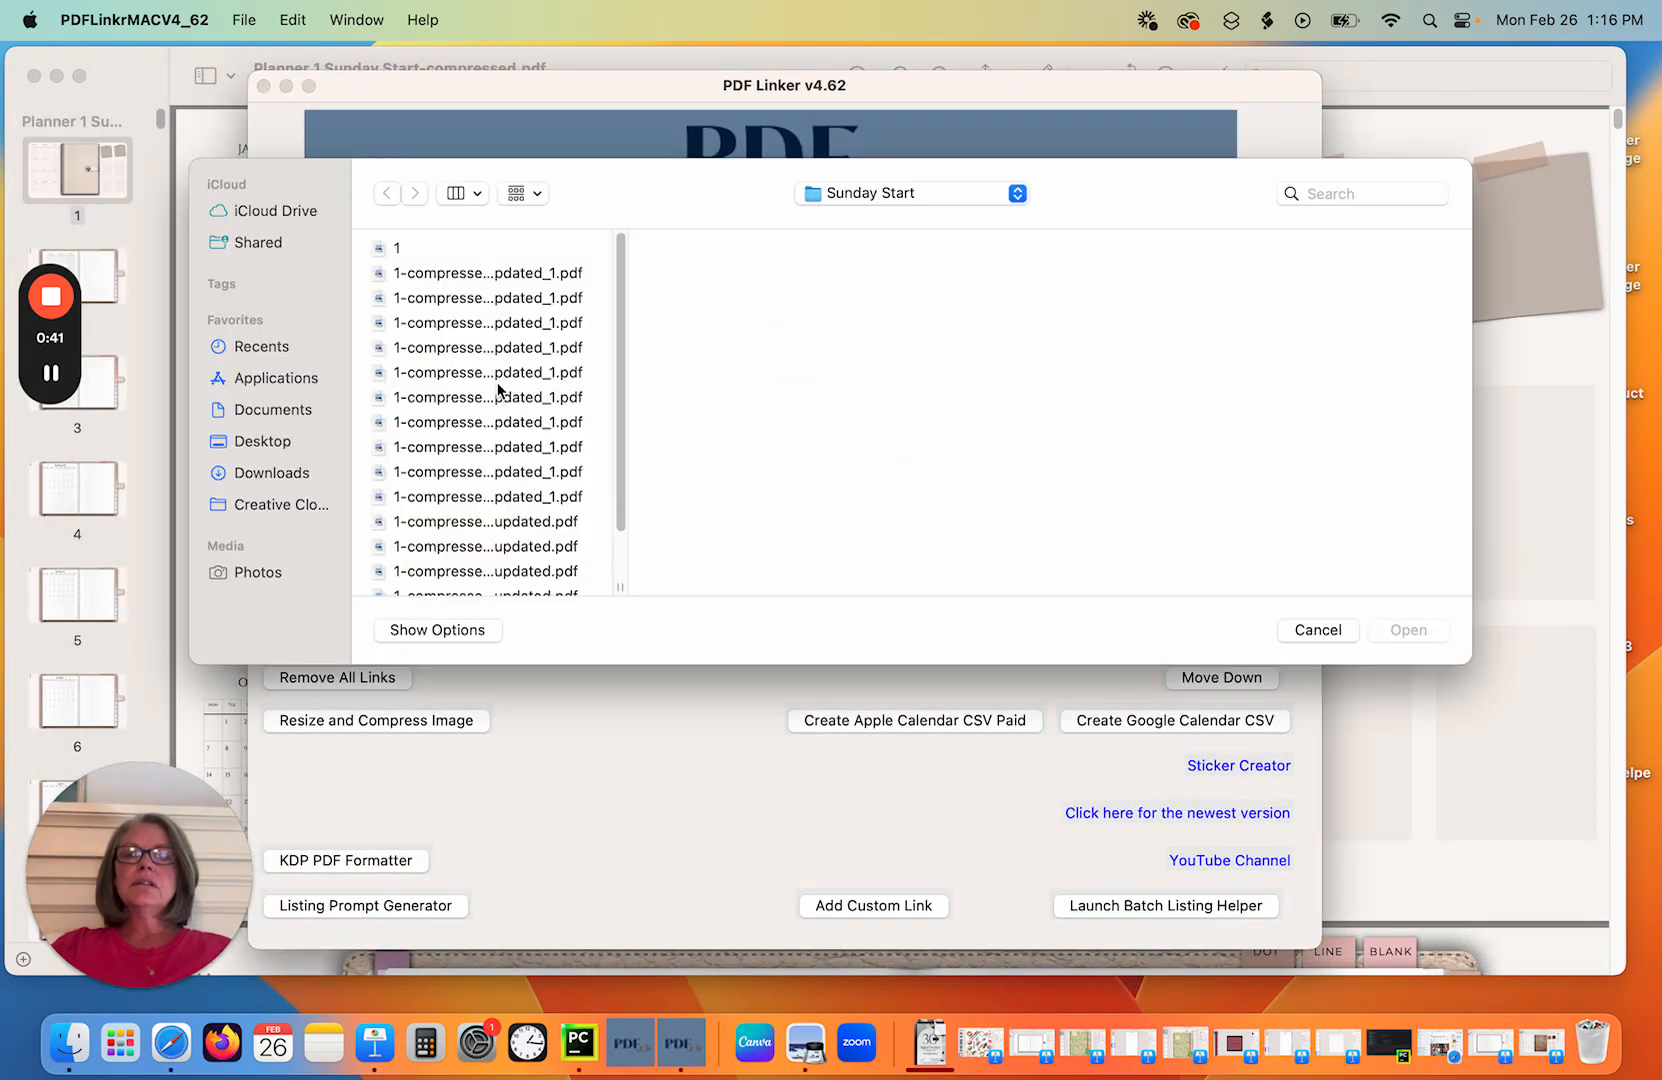
click(898, 196)
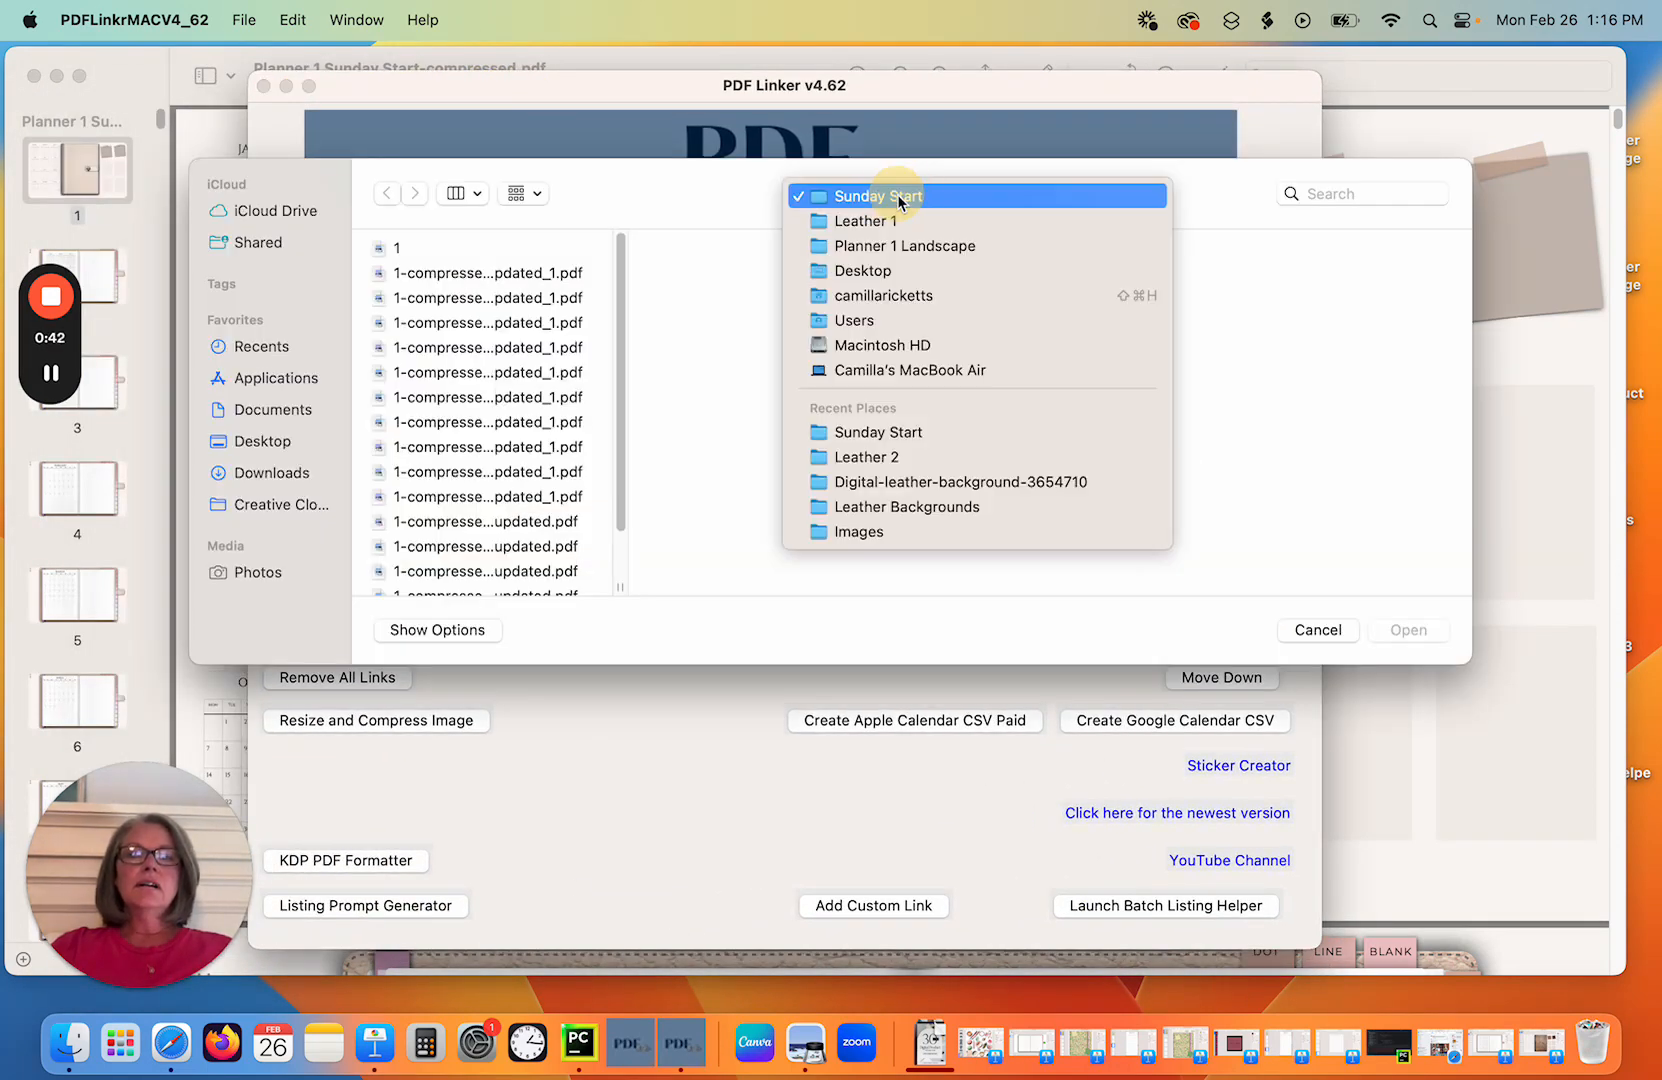
click(893, 250)
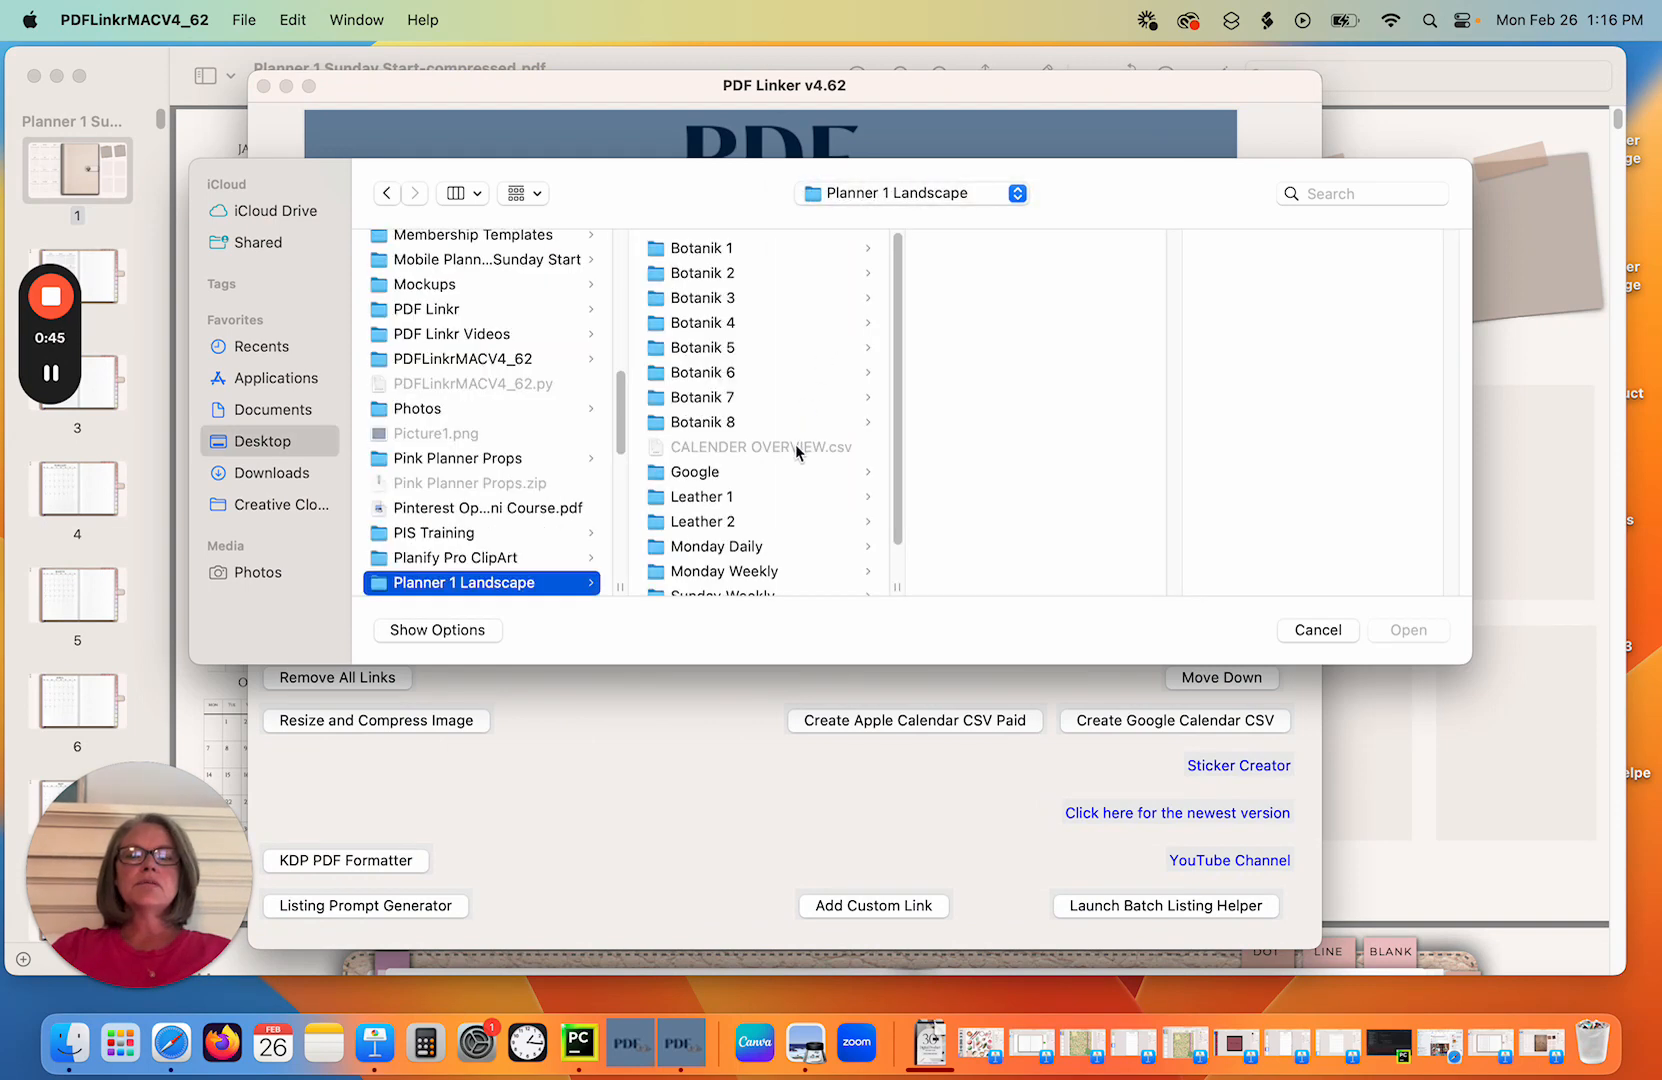
click(734, 514)
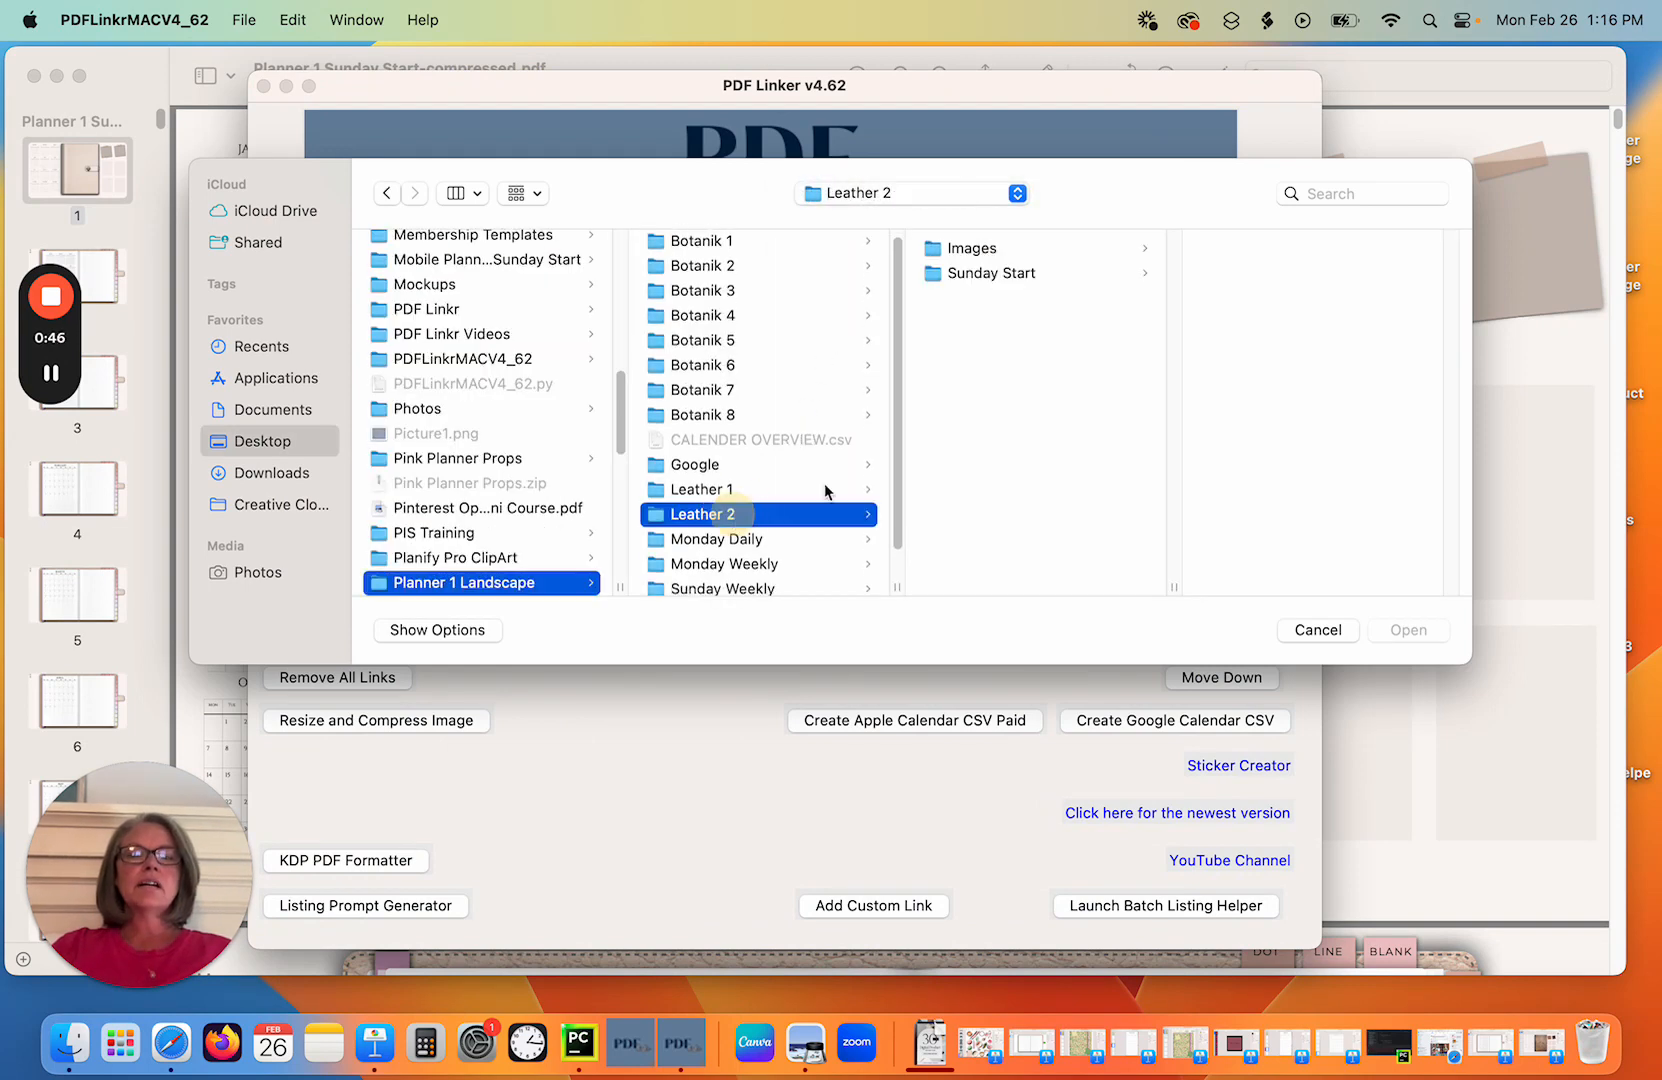
click(994, 273)
double_click(1319, 251)
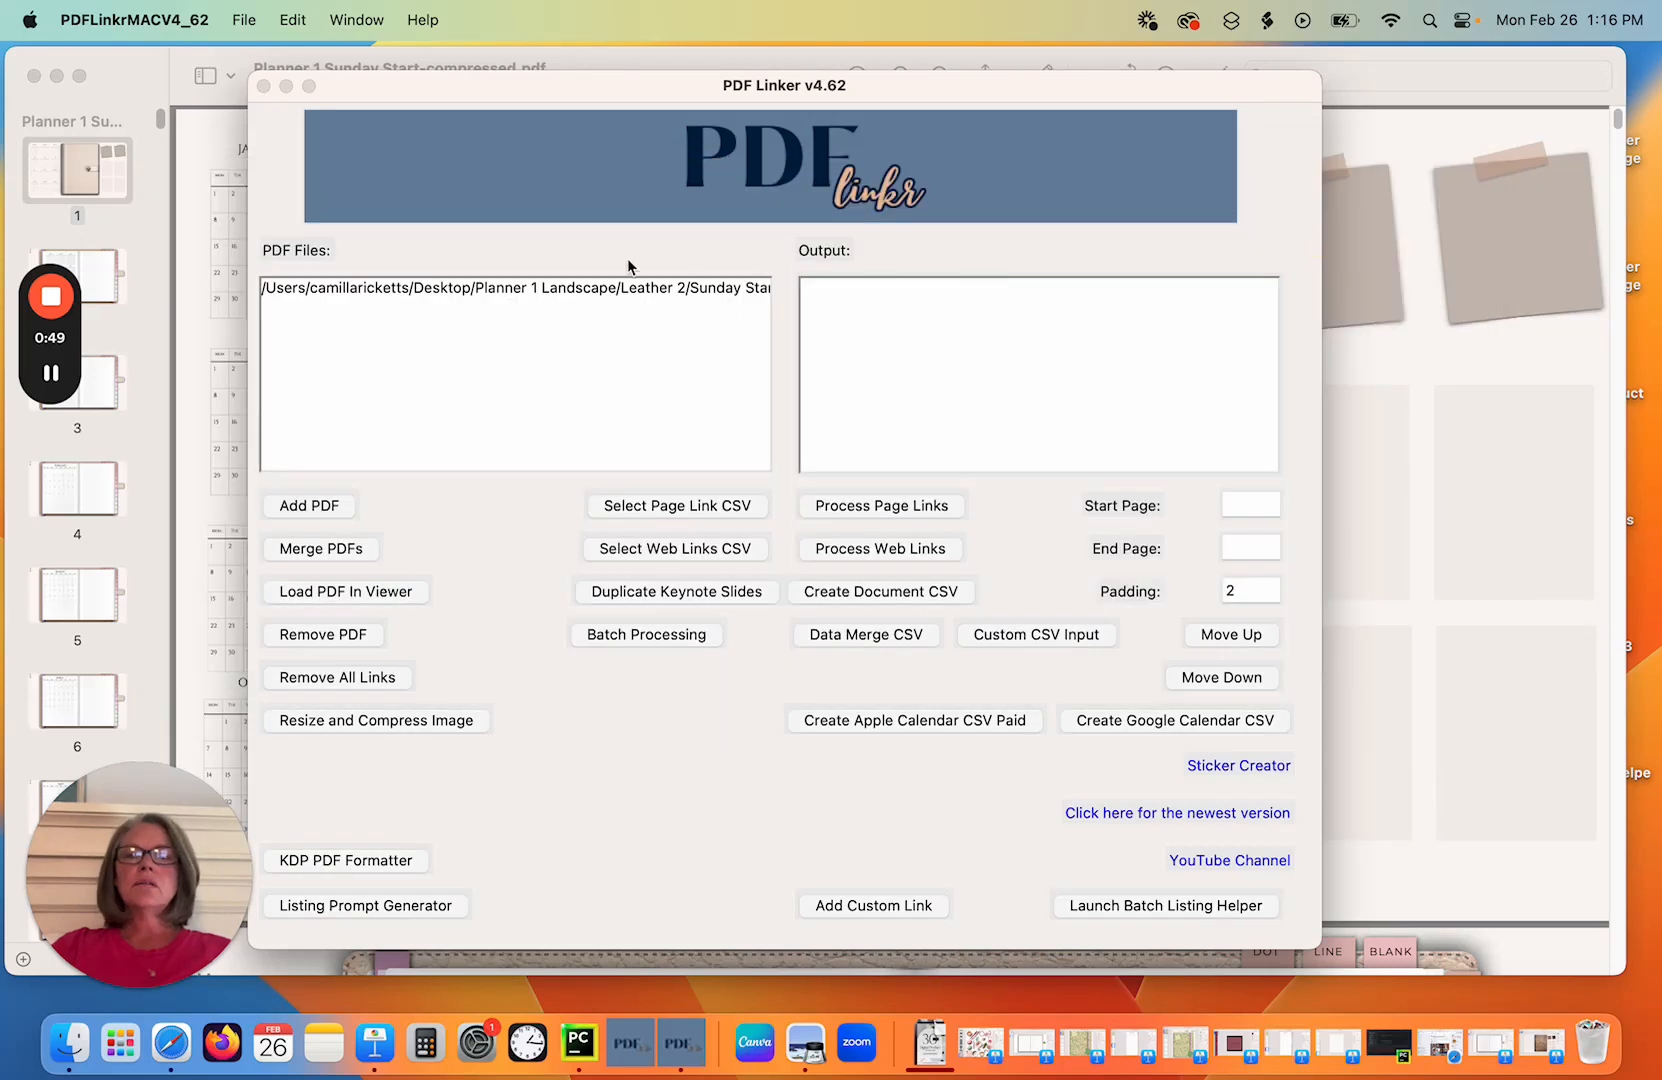
Load the added PDF in the viewer and set the JAN to DEC month tabs on page 2 as the link area.
click(579, 290)
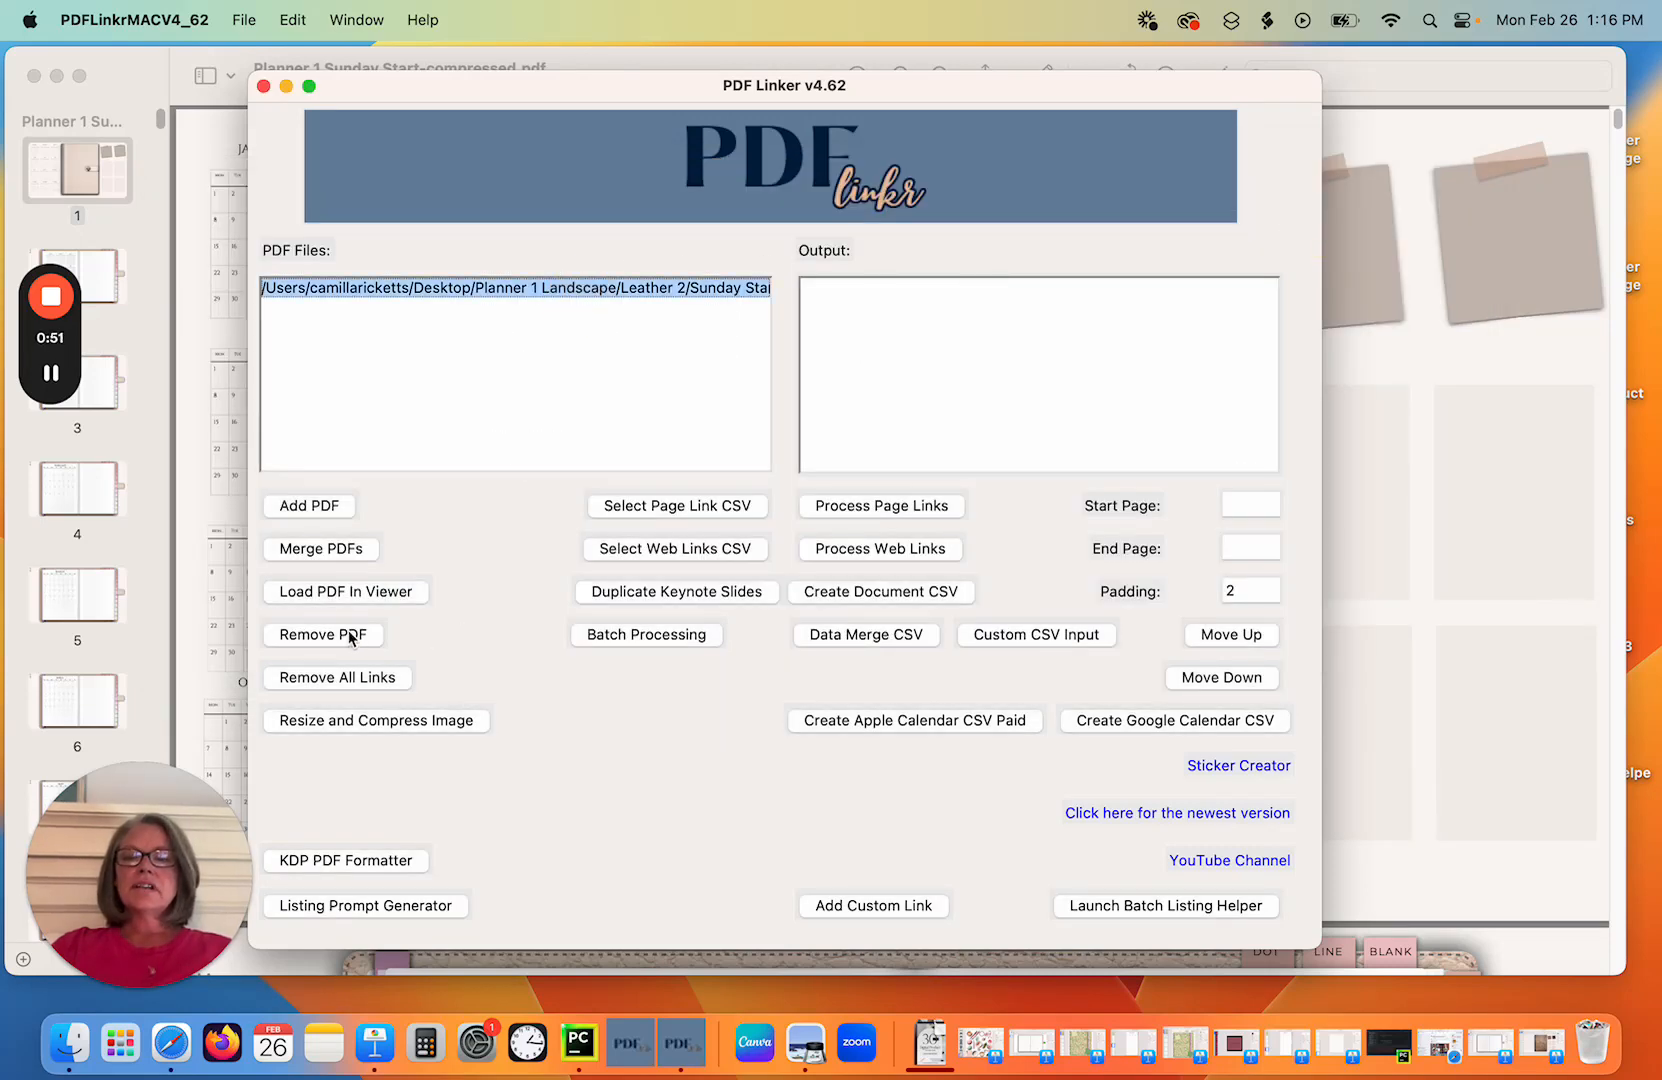
click(355, 591)
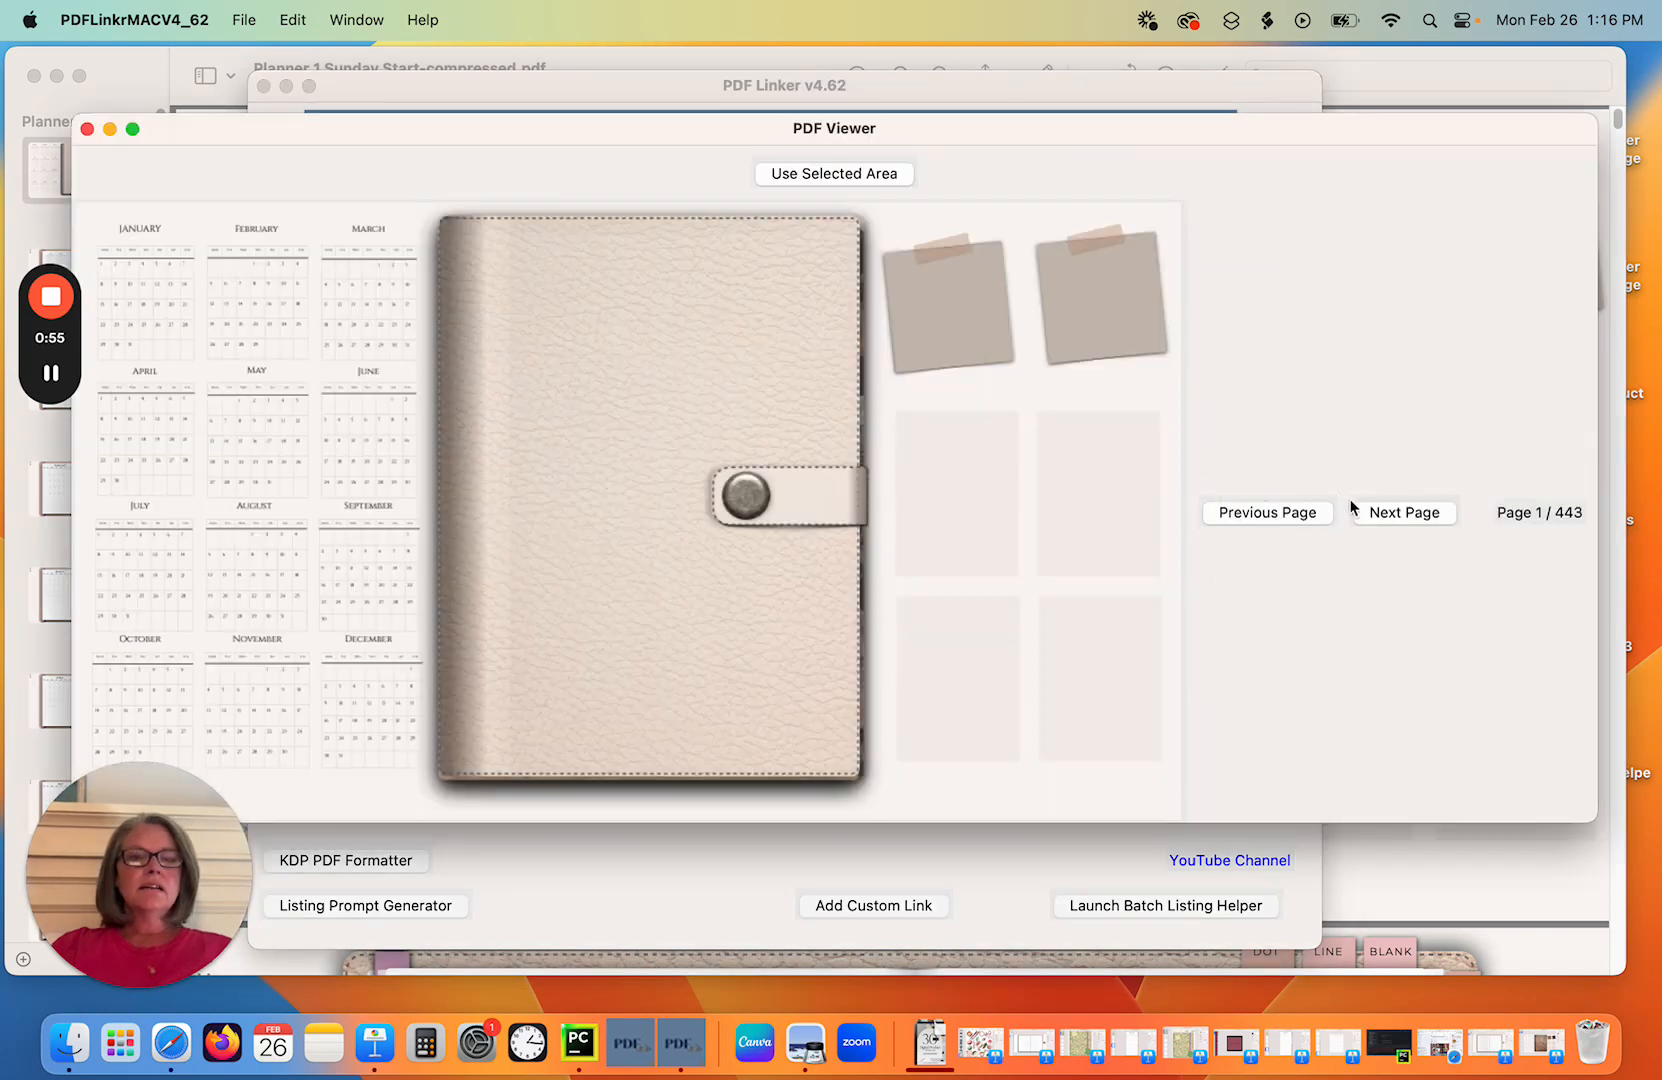
click(1391, 512)
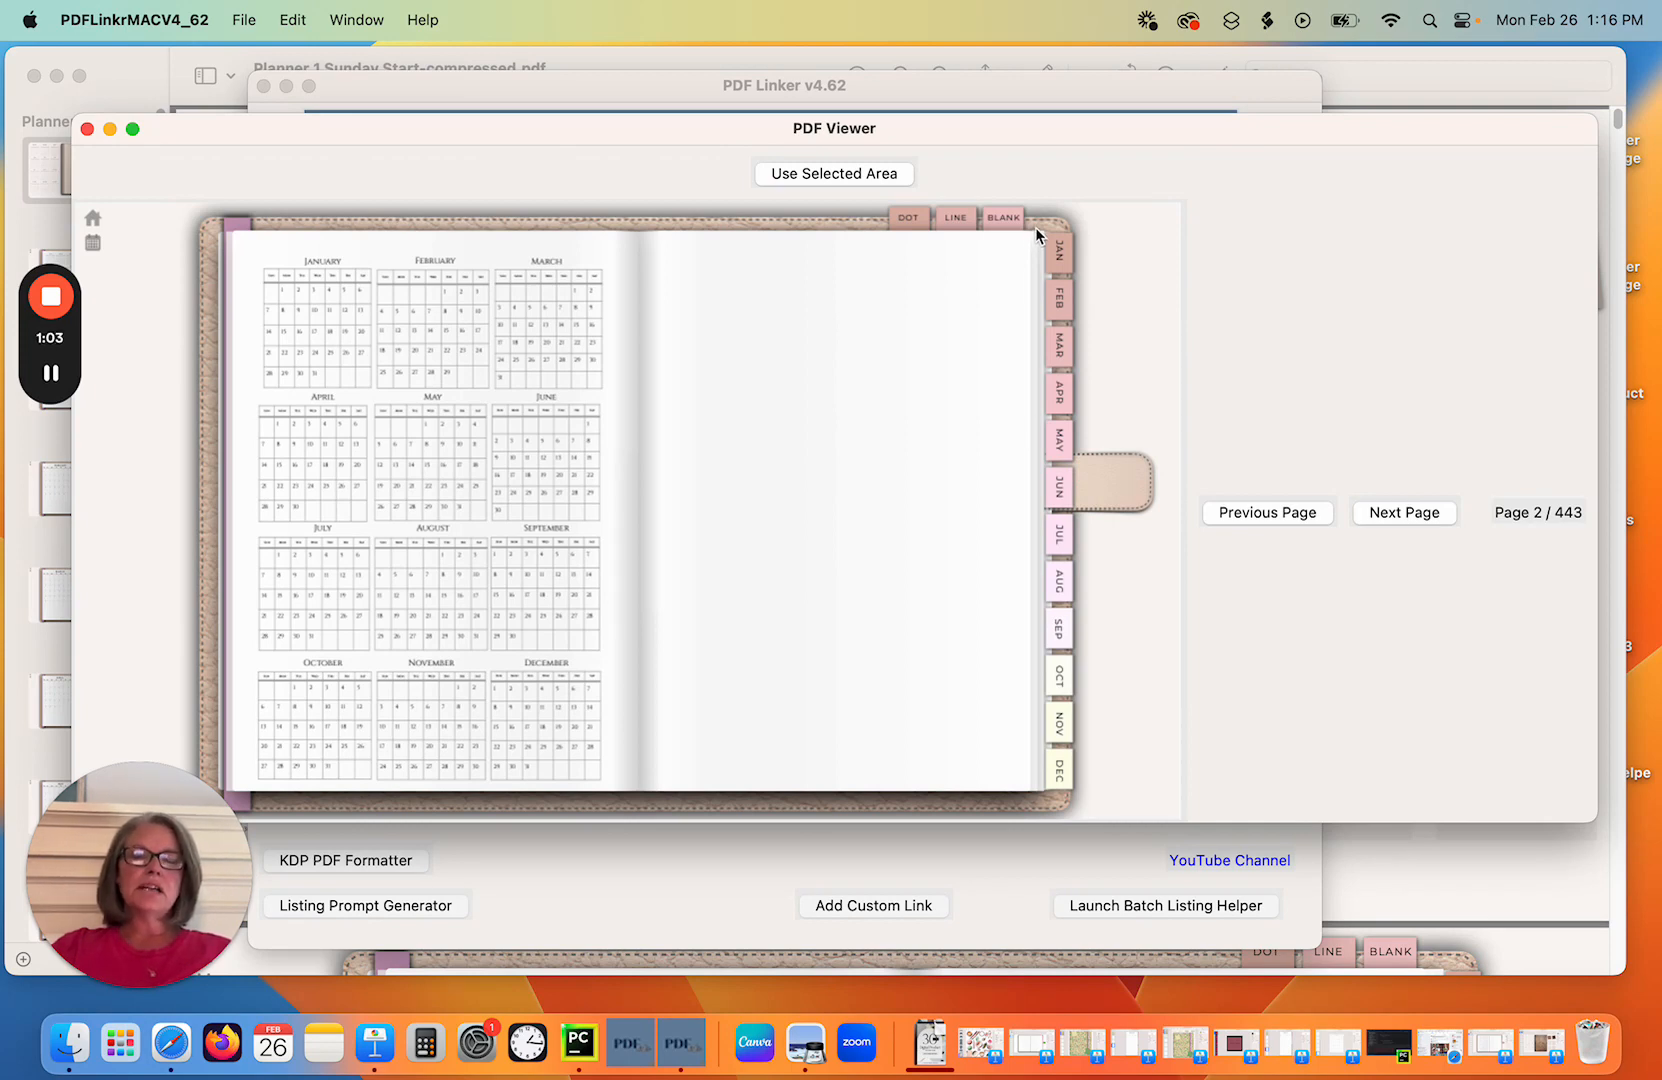
drag(1035, 227, 1082, 800)
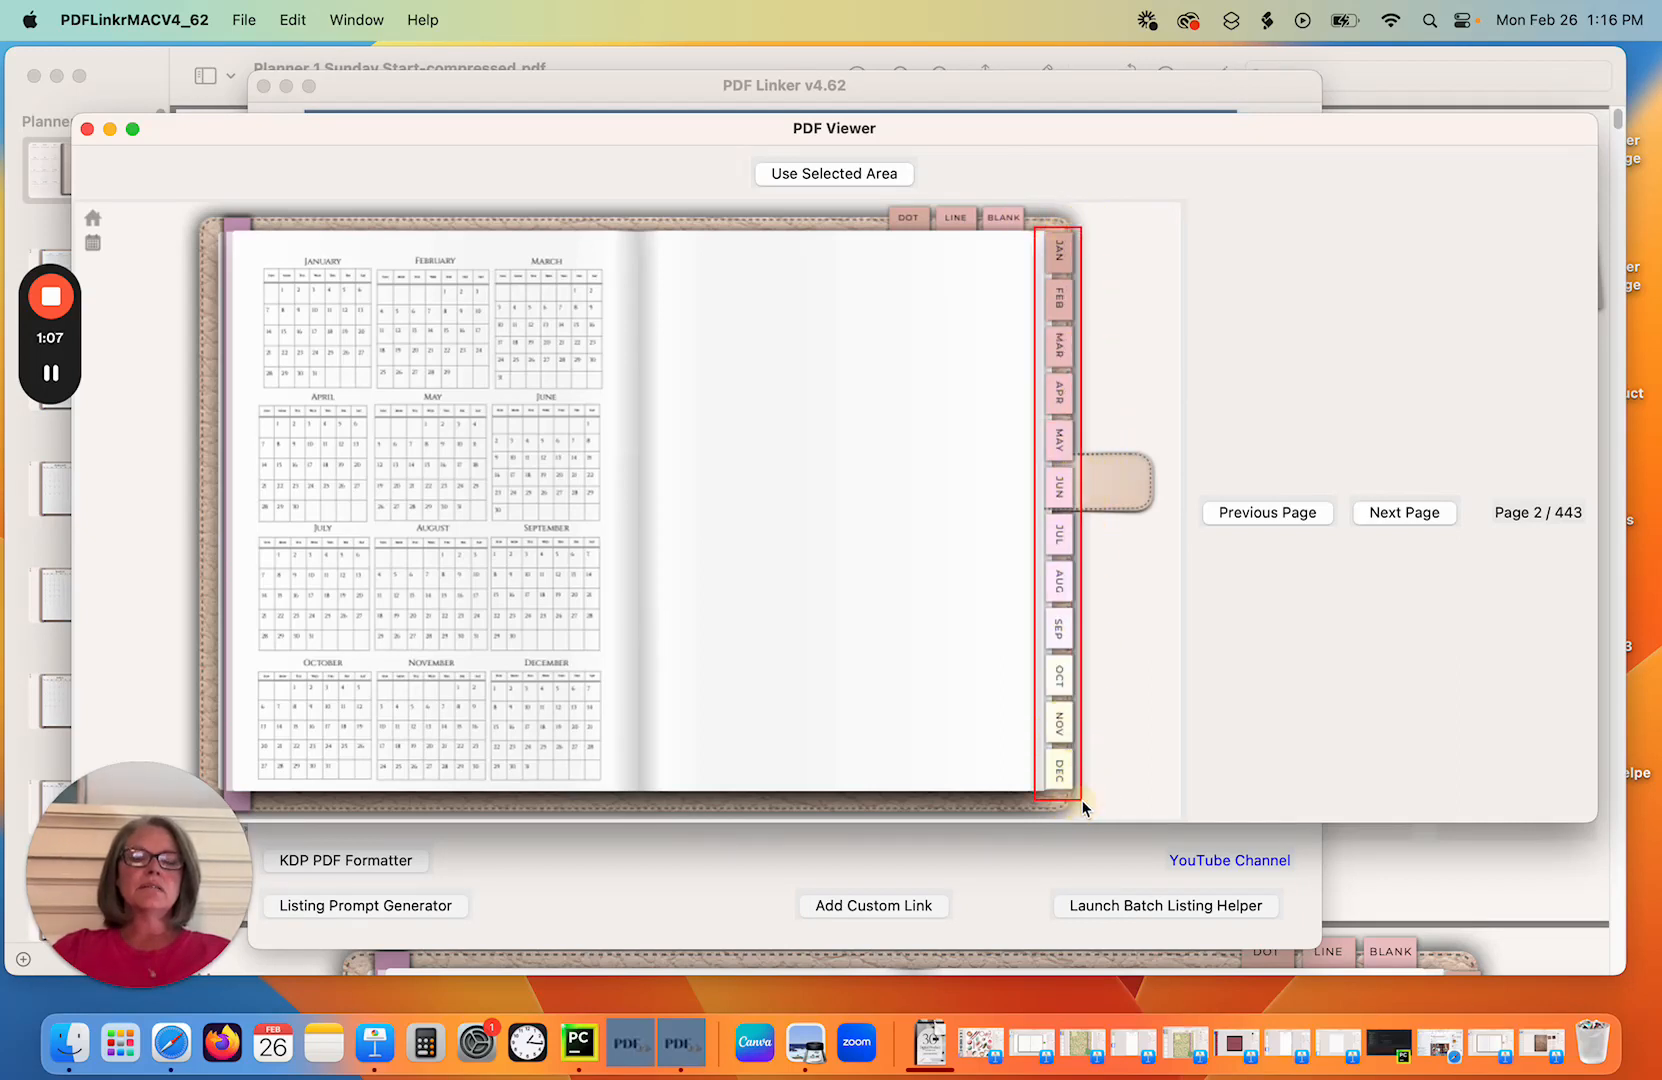
click(835, 175)
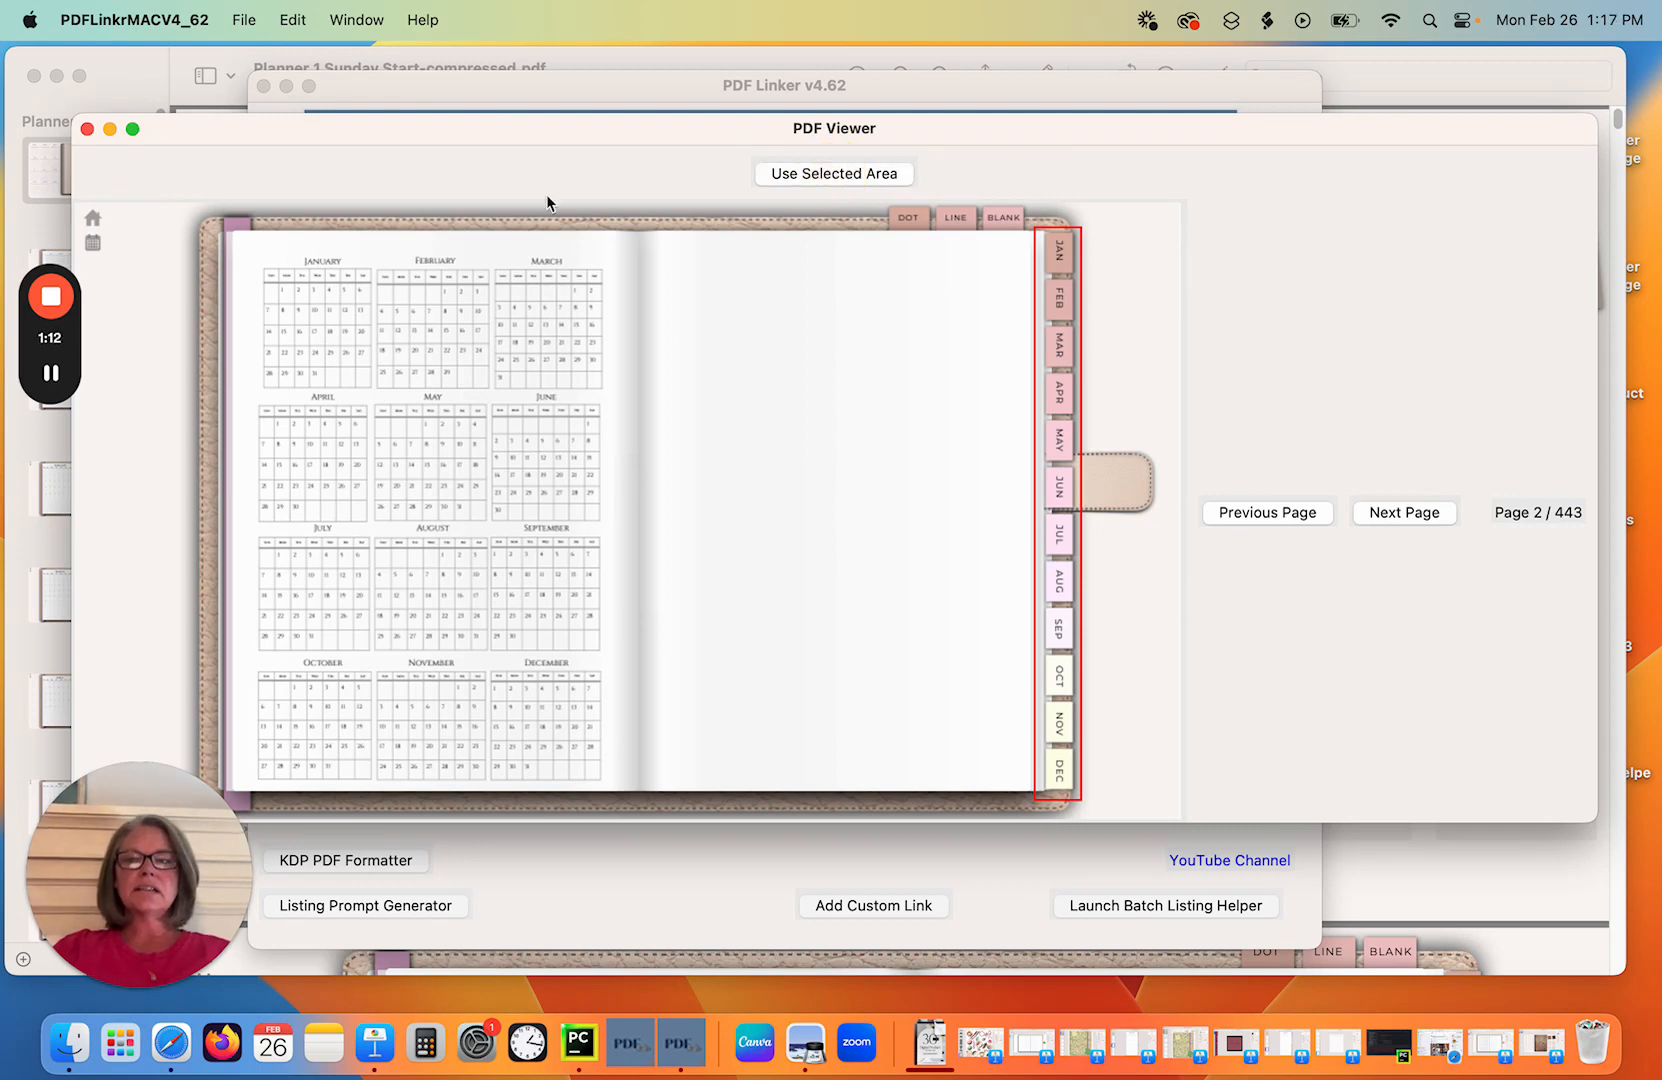
click(88, 129)
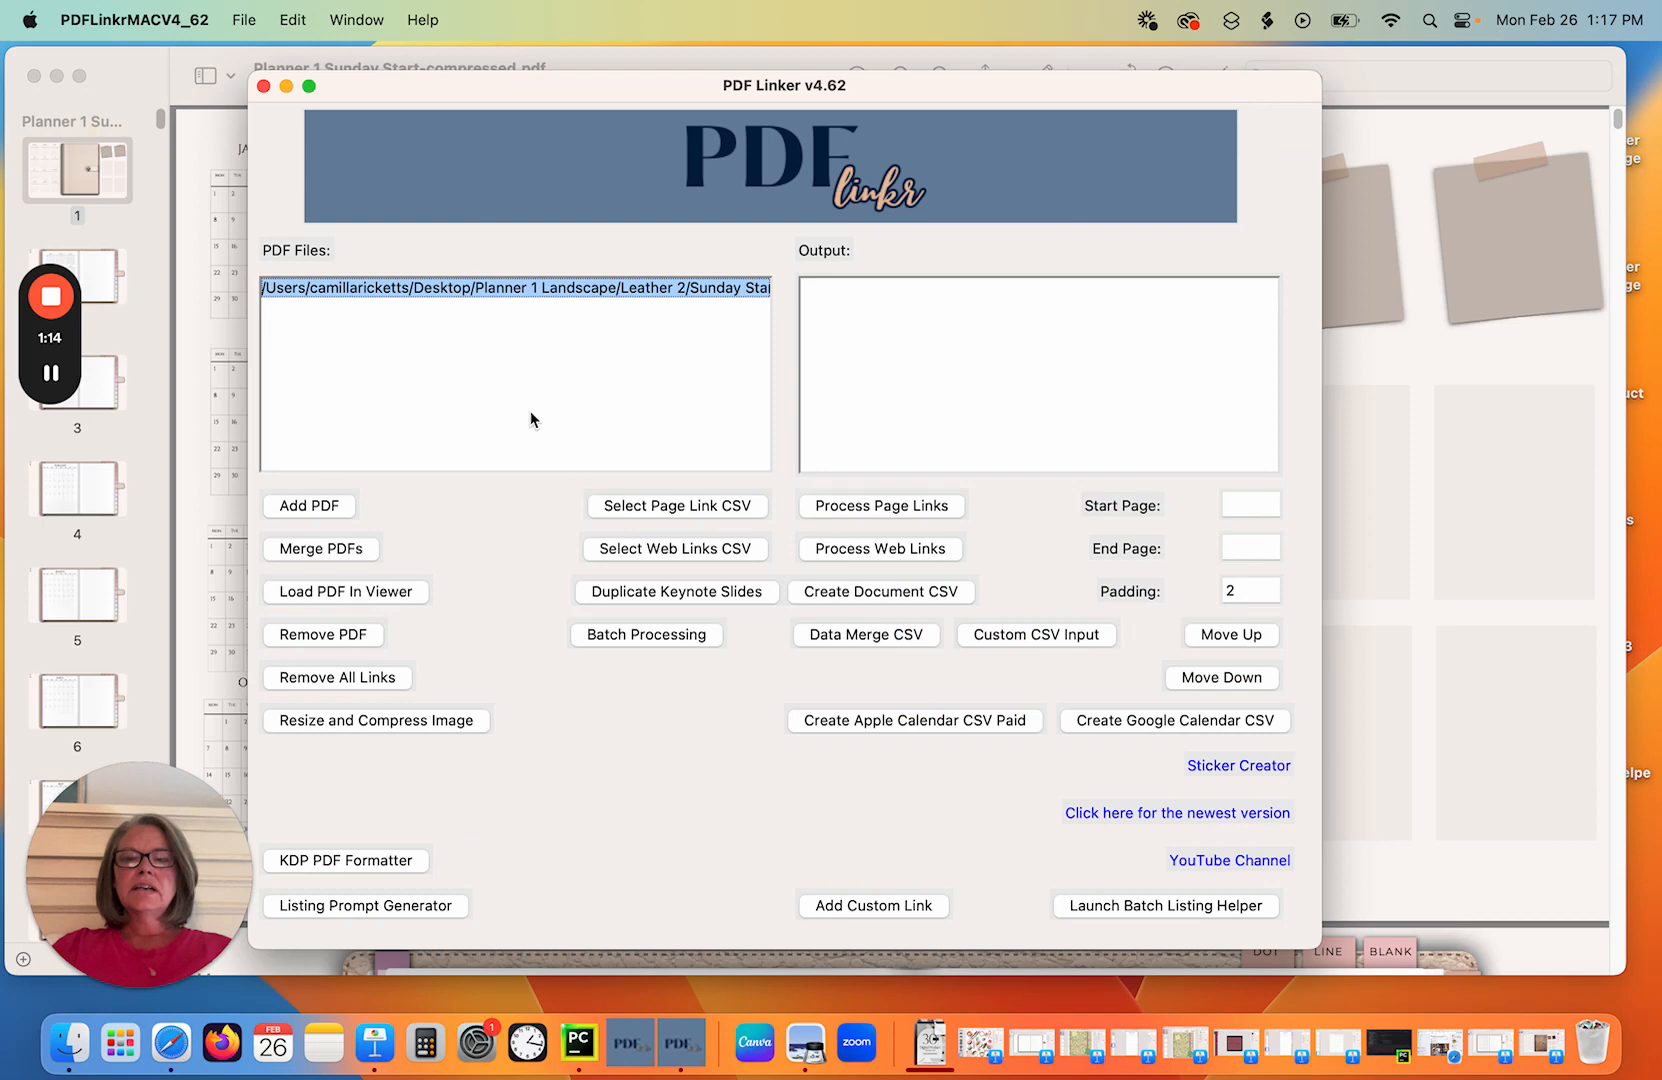
Select TABS.csv from the TABS folder in Planner 1 Landscape as the page link CSV and process the page links.
click(664, 505)
click(943, 205)
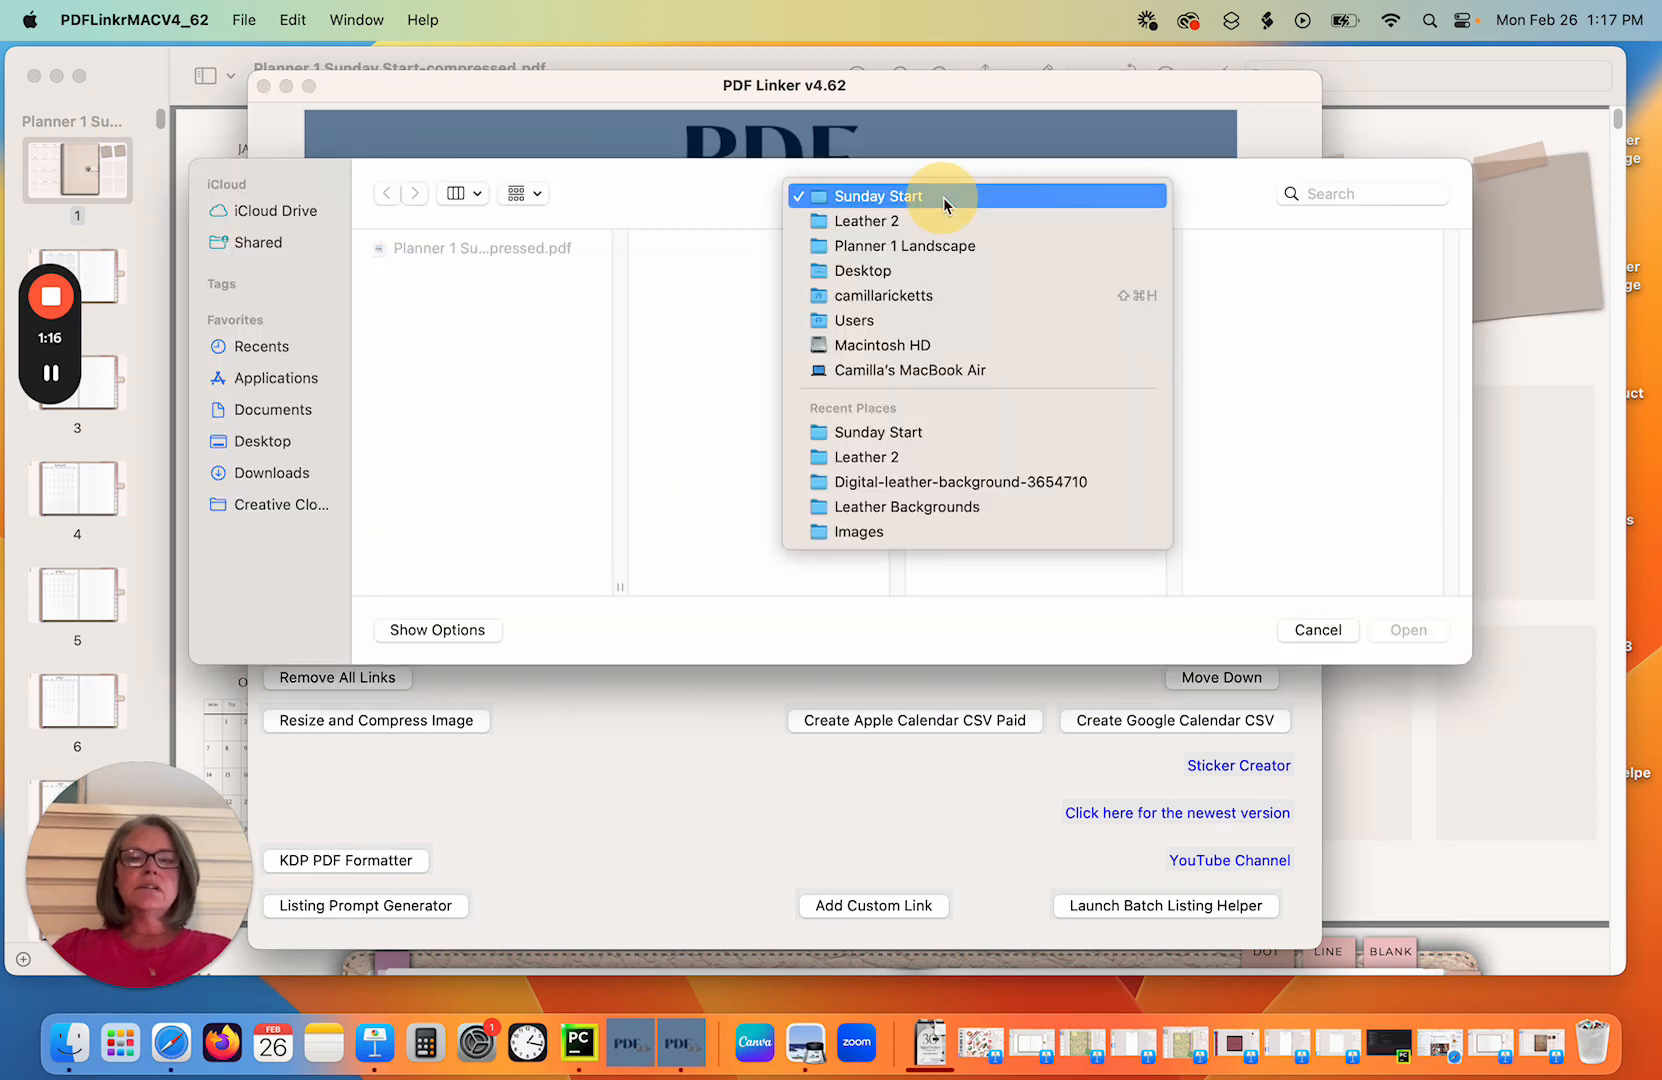
click(939, 249)
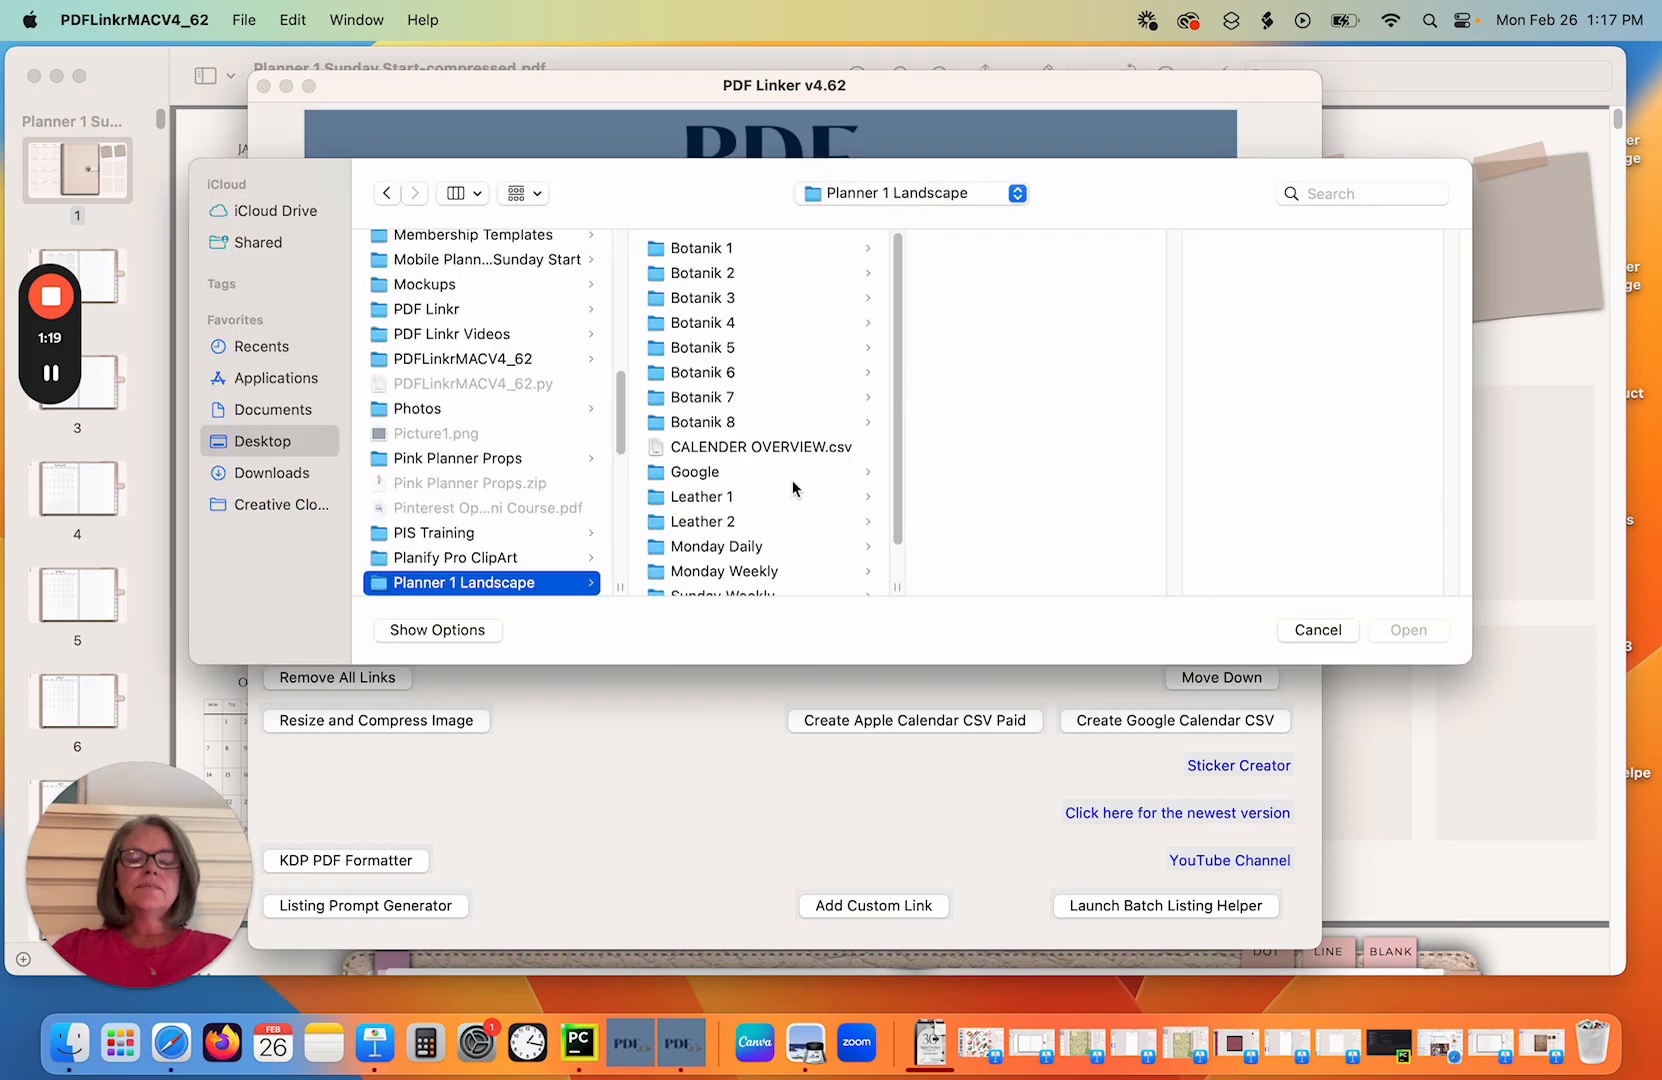
scroll(770, 530, down, 2)
click(714, 572)
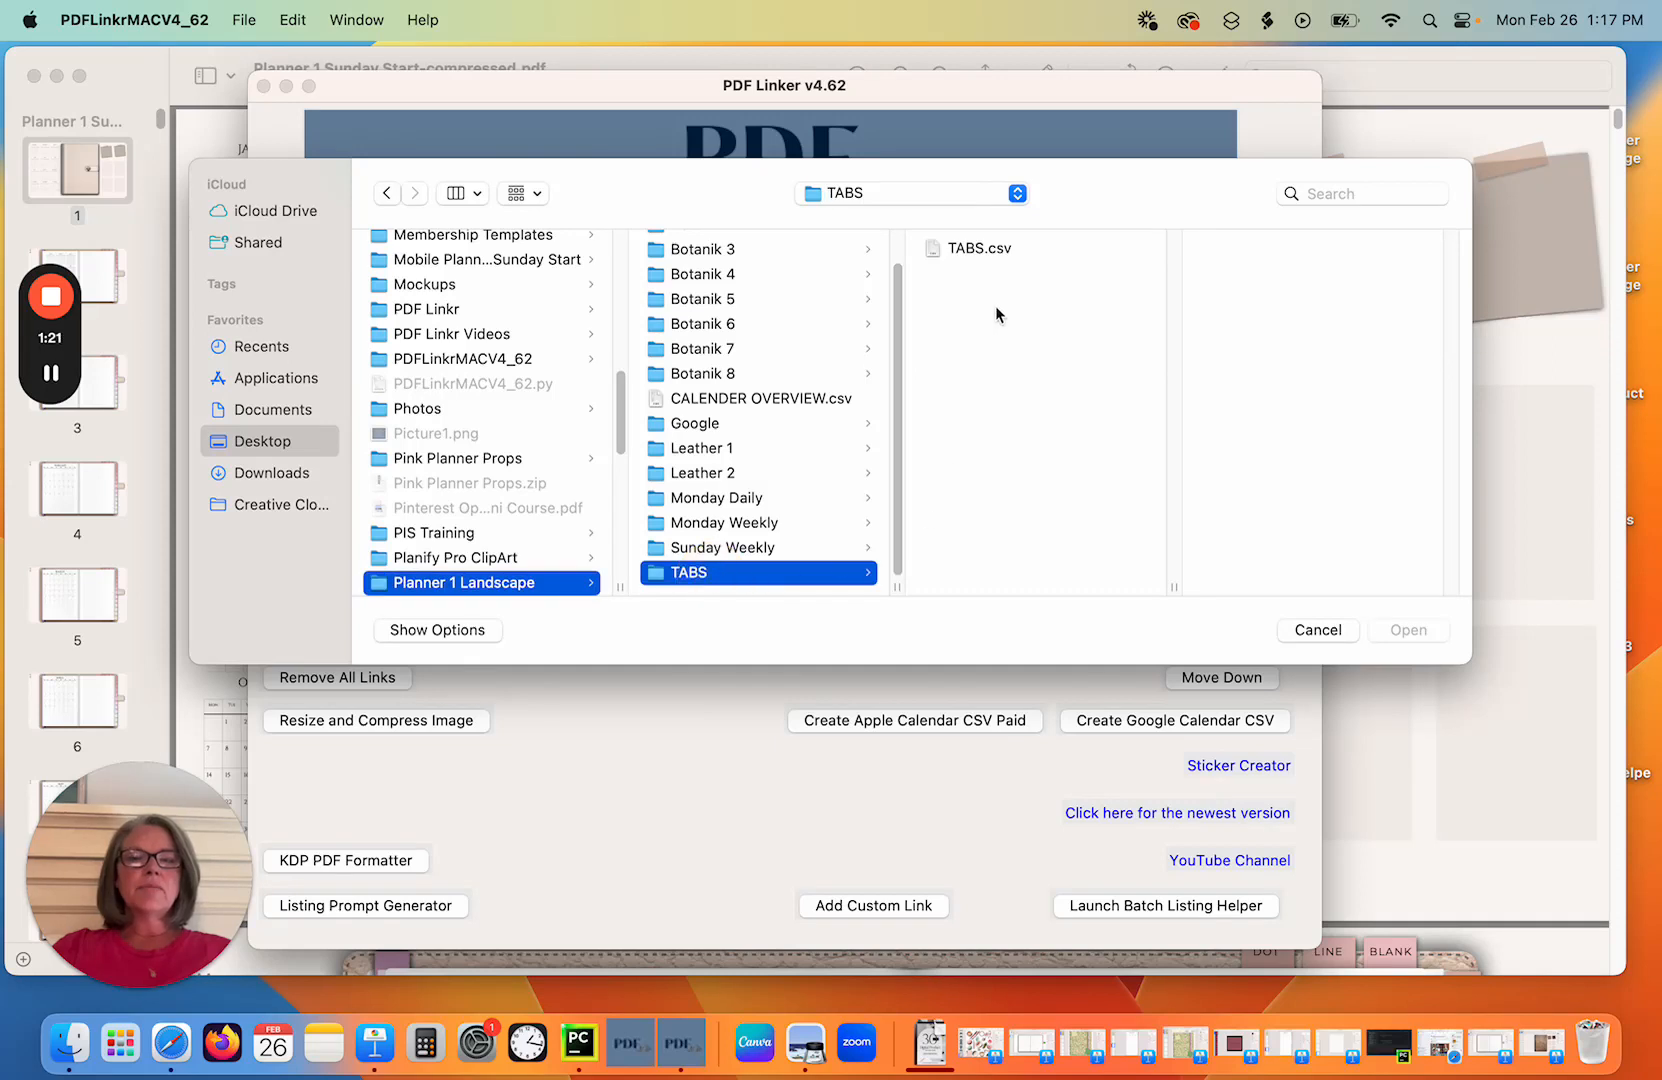
double_click(988, 250)
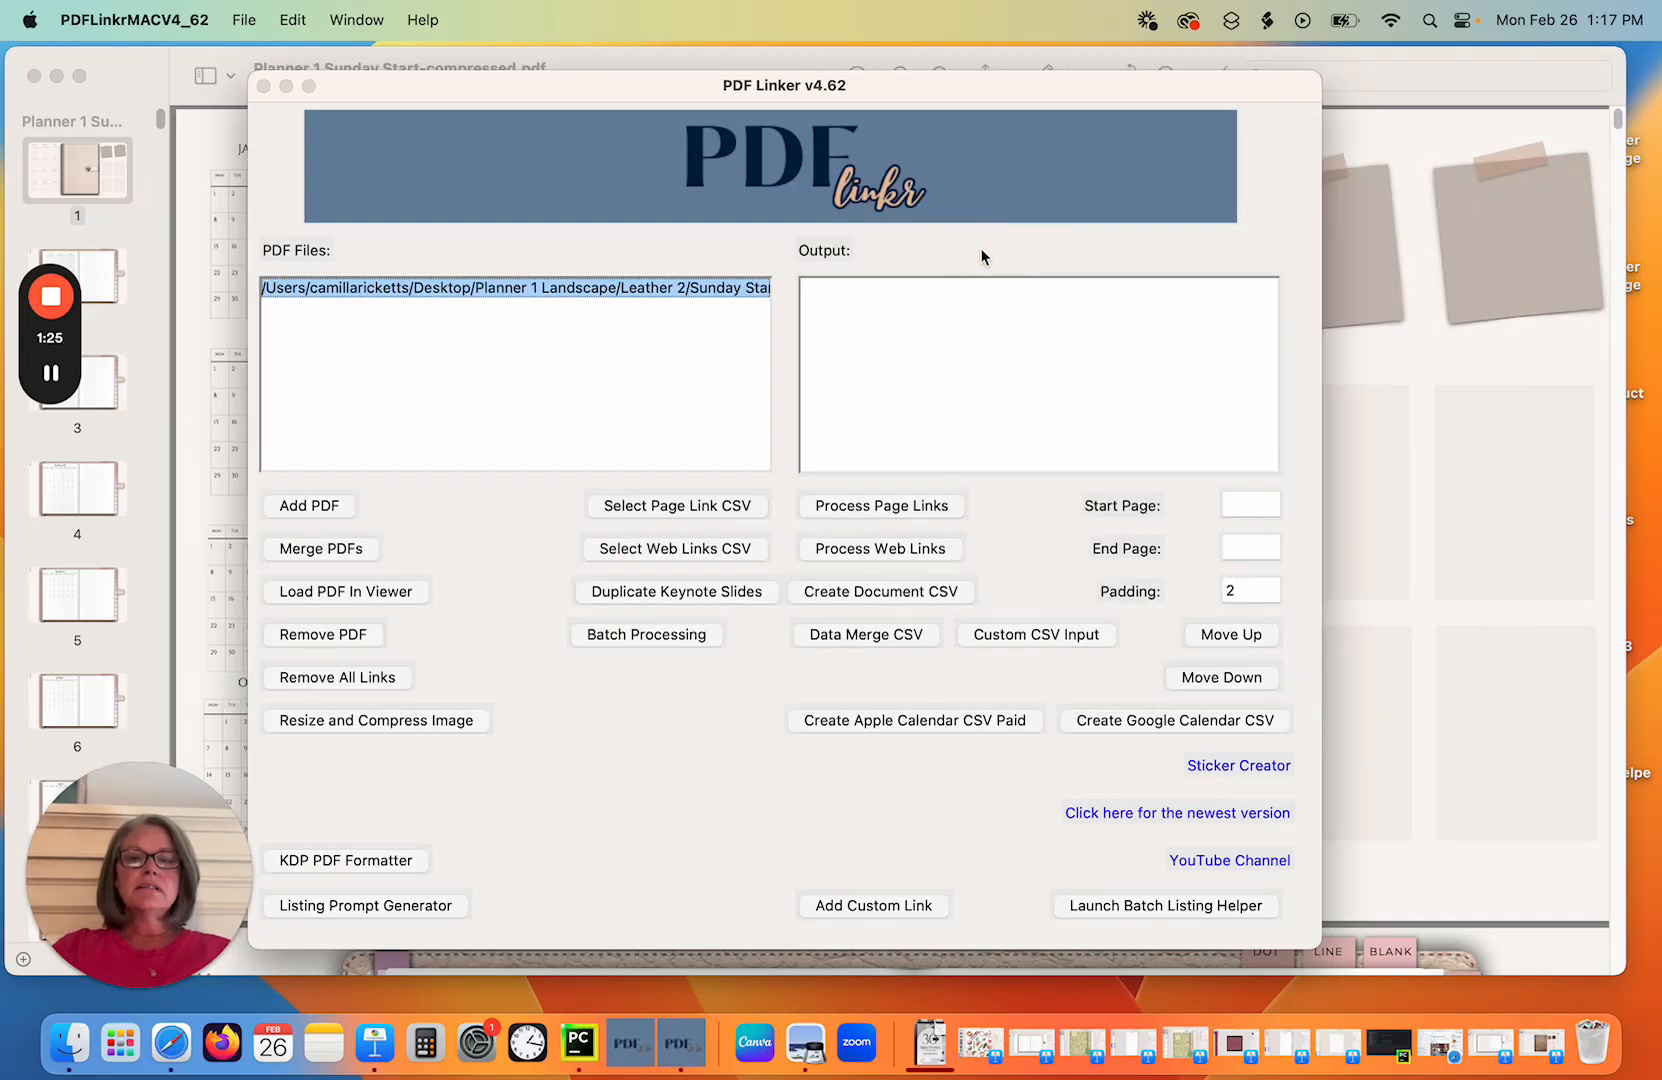
click(893, 514)
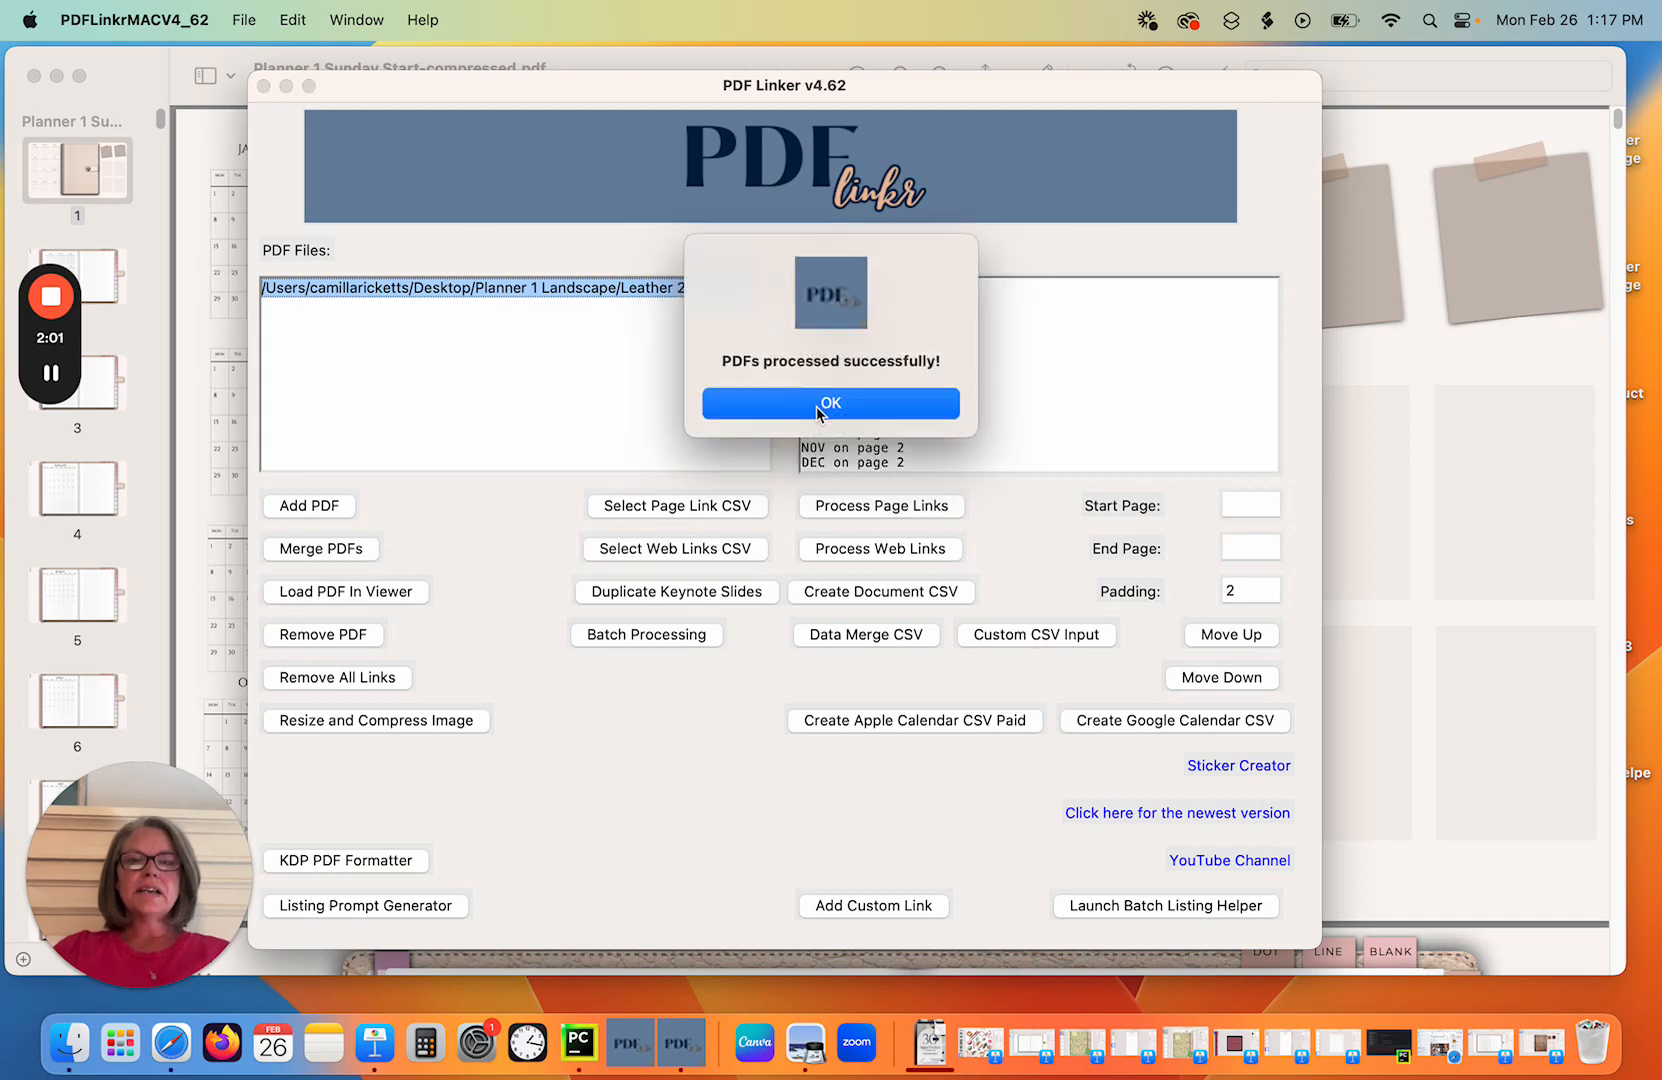
click(819, 404)
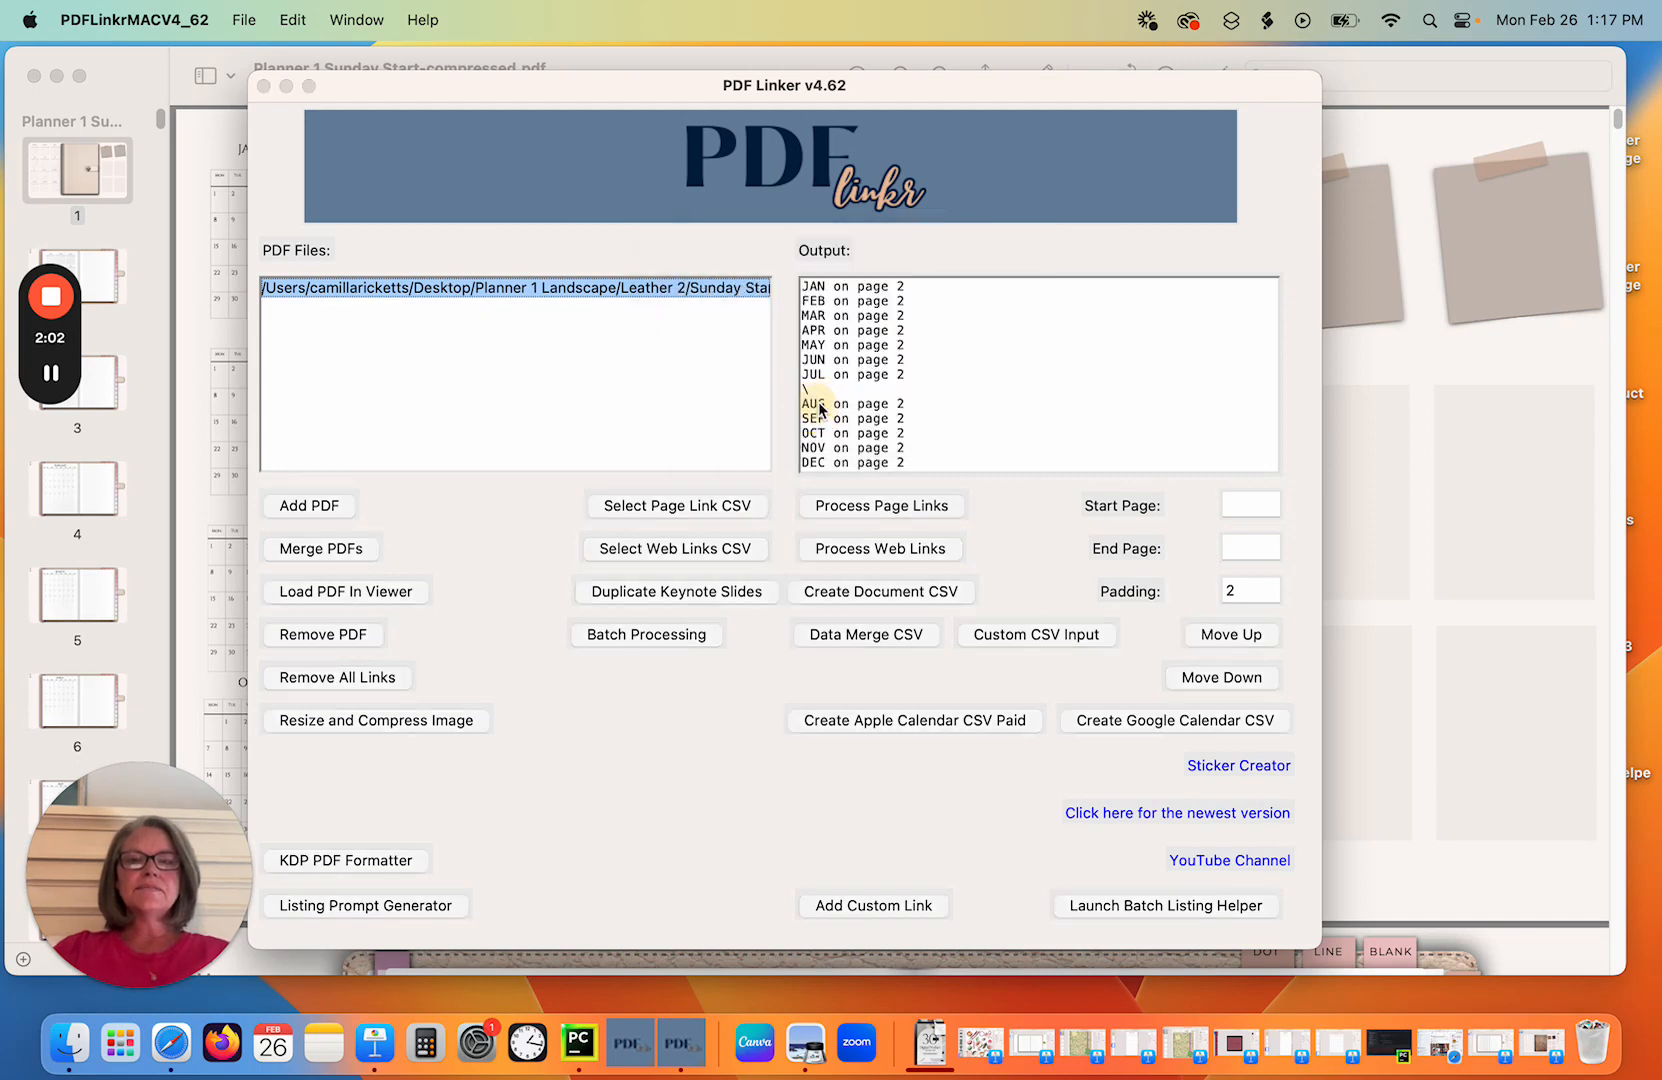
Replace the listed PDF with its "_updated" version from the Planner 1 Landscape/Leather 2/Sunday Start folder.
click(315, 639)
click(320, 506)
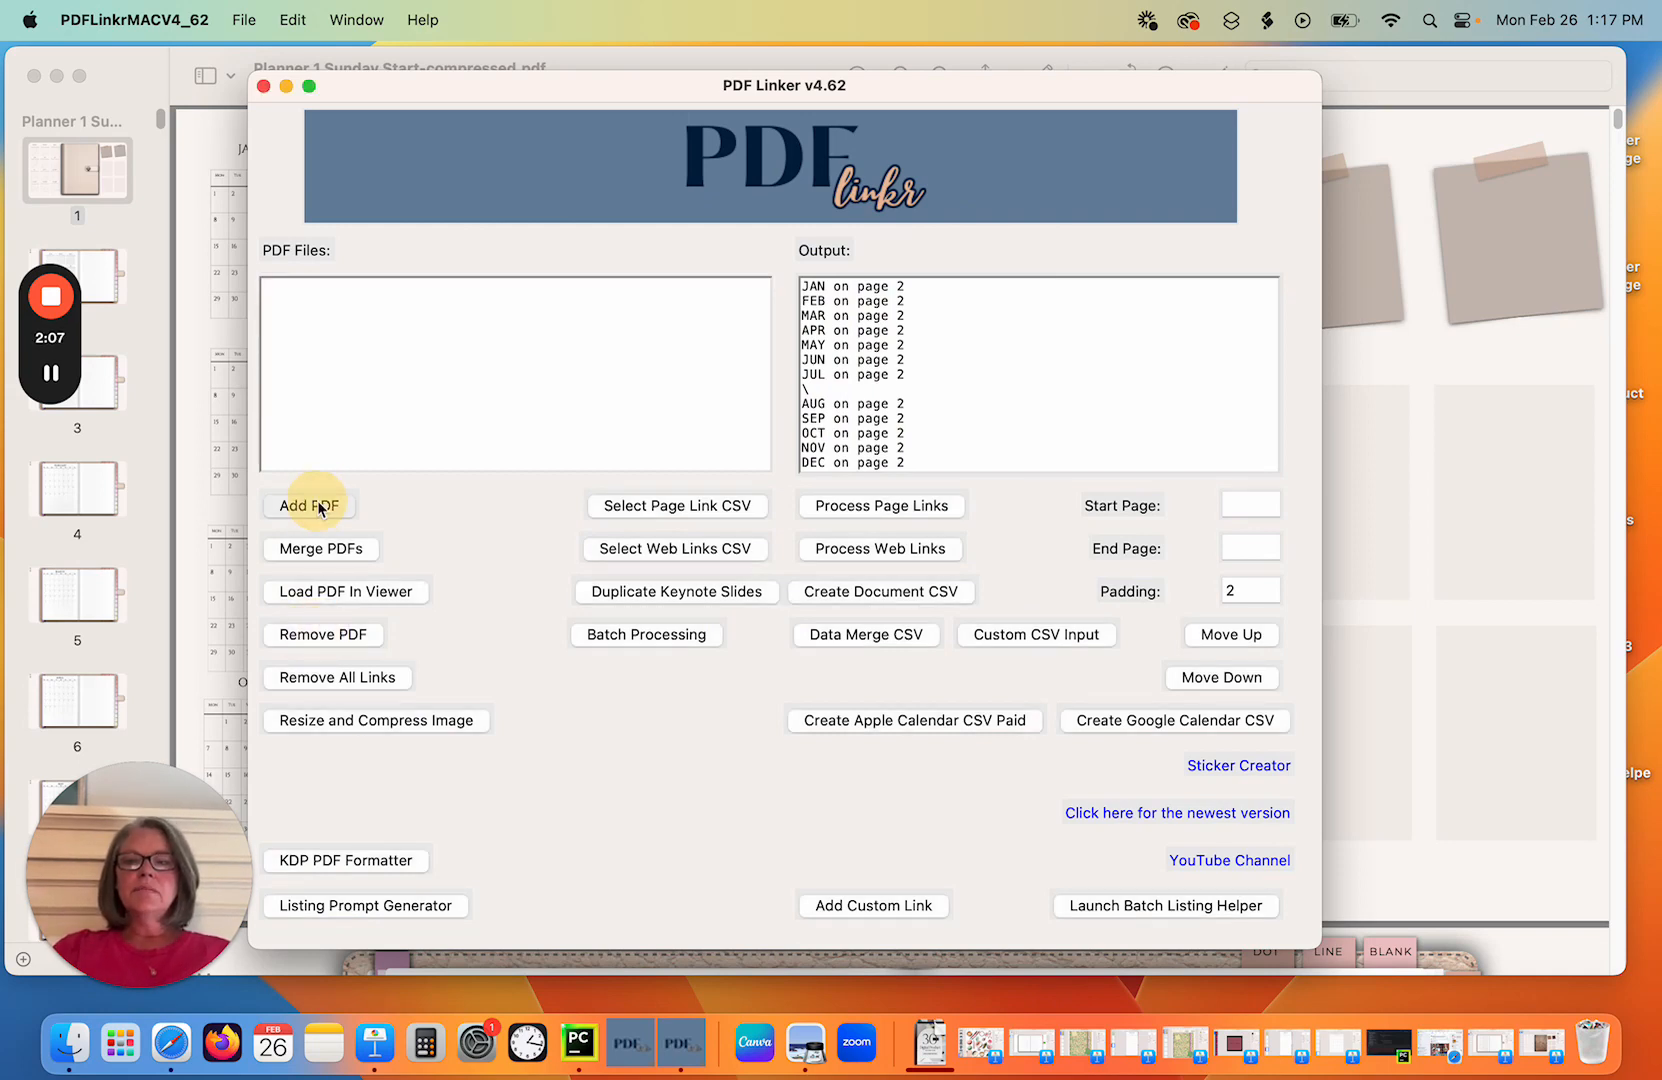
click(851, 181)
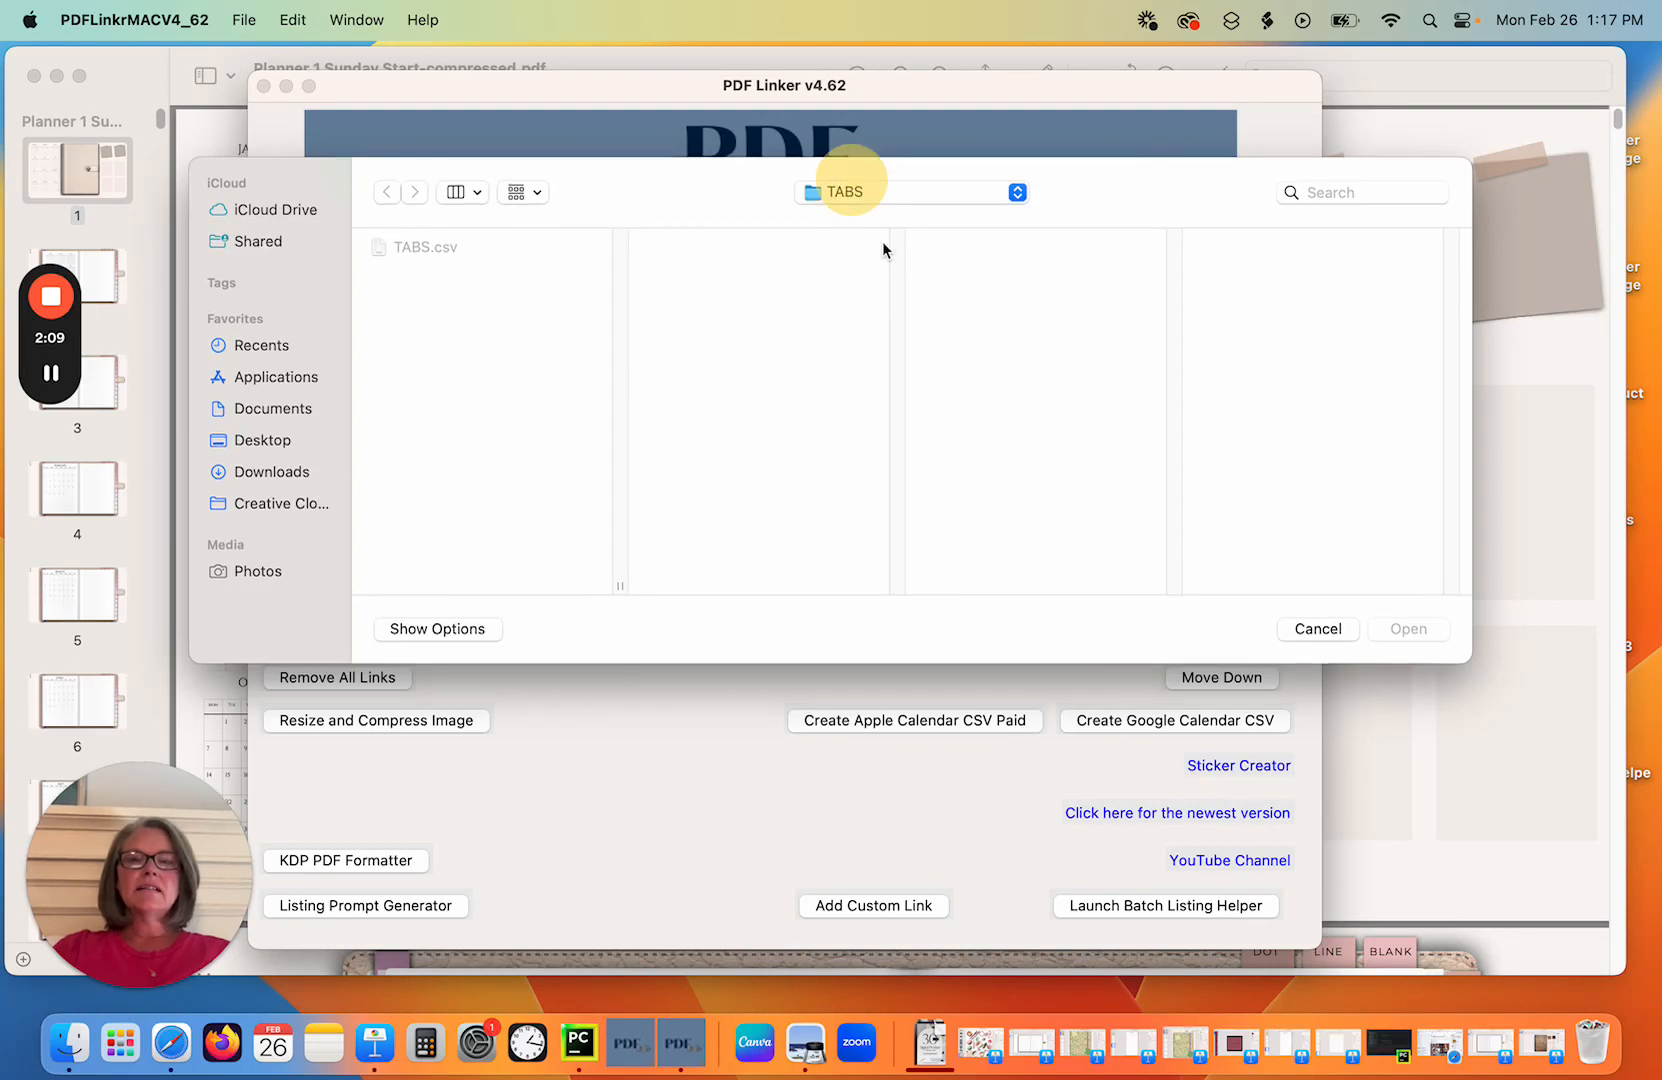
click(953, 194)
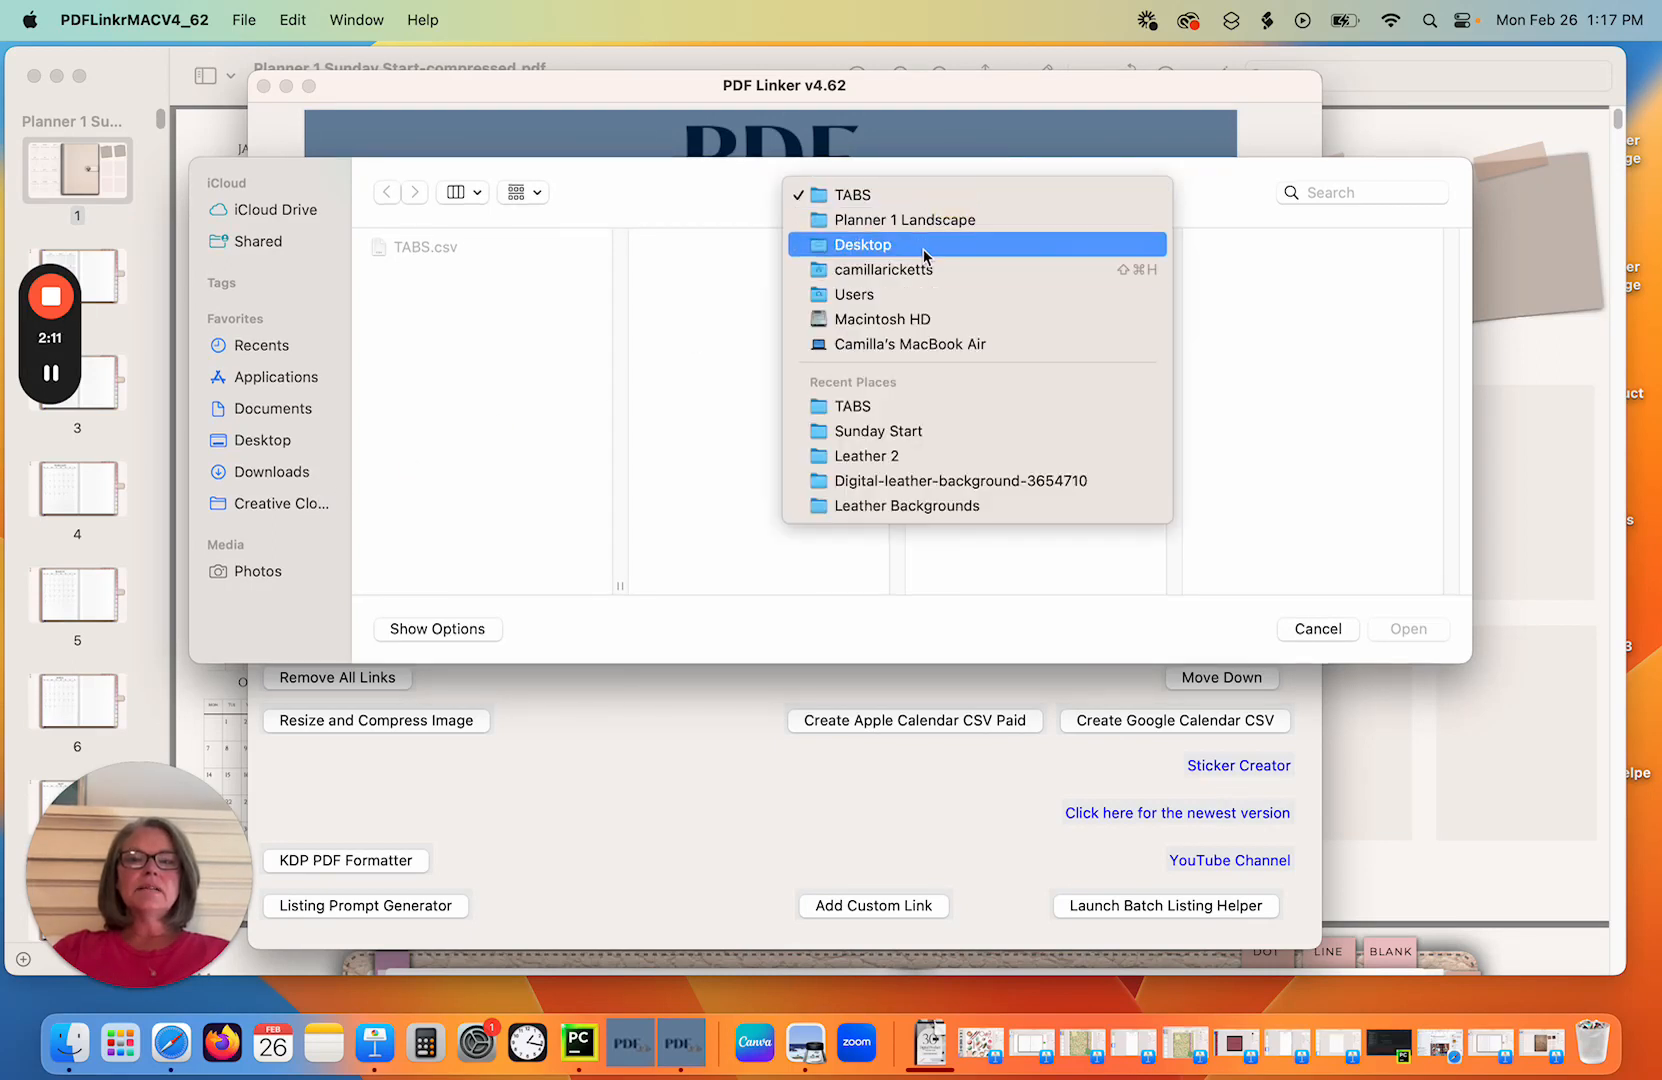
click(938, 221)
click(755, 520)
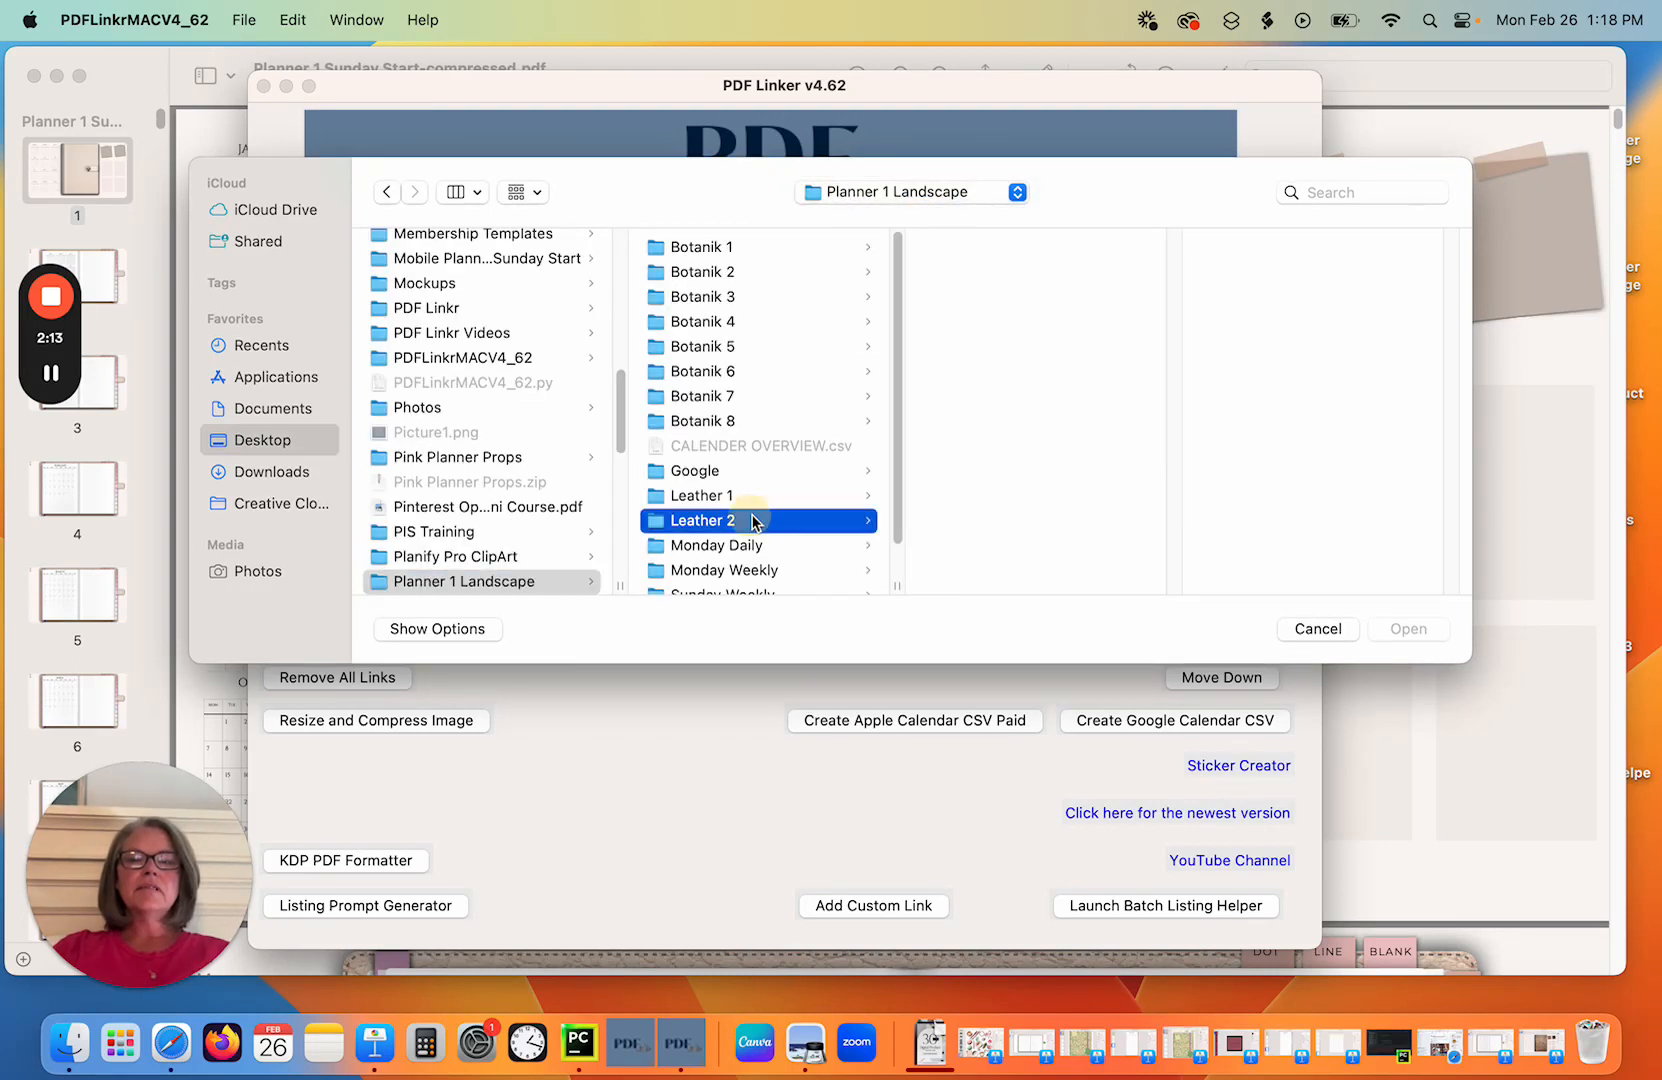
click(997, 274)
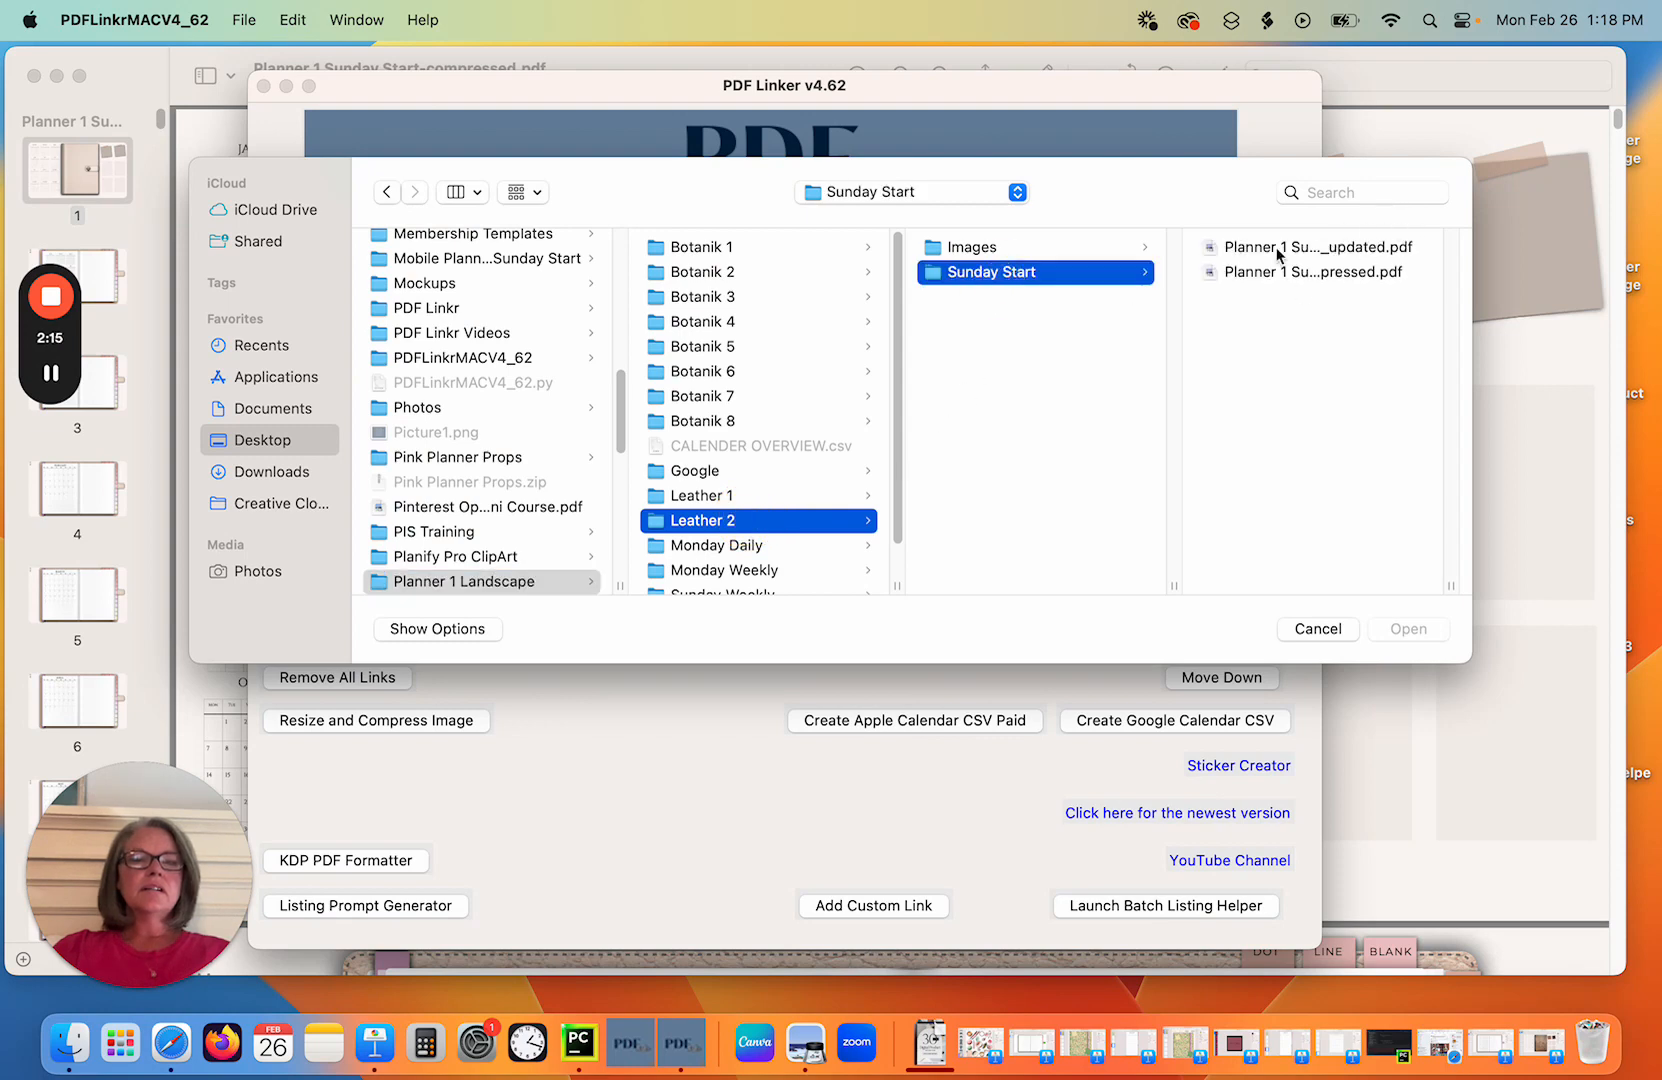
double_click(1380, 250)
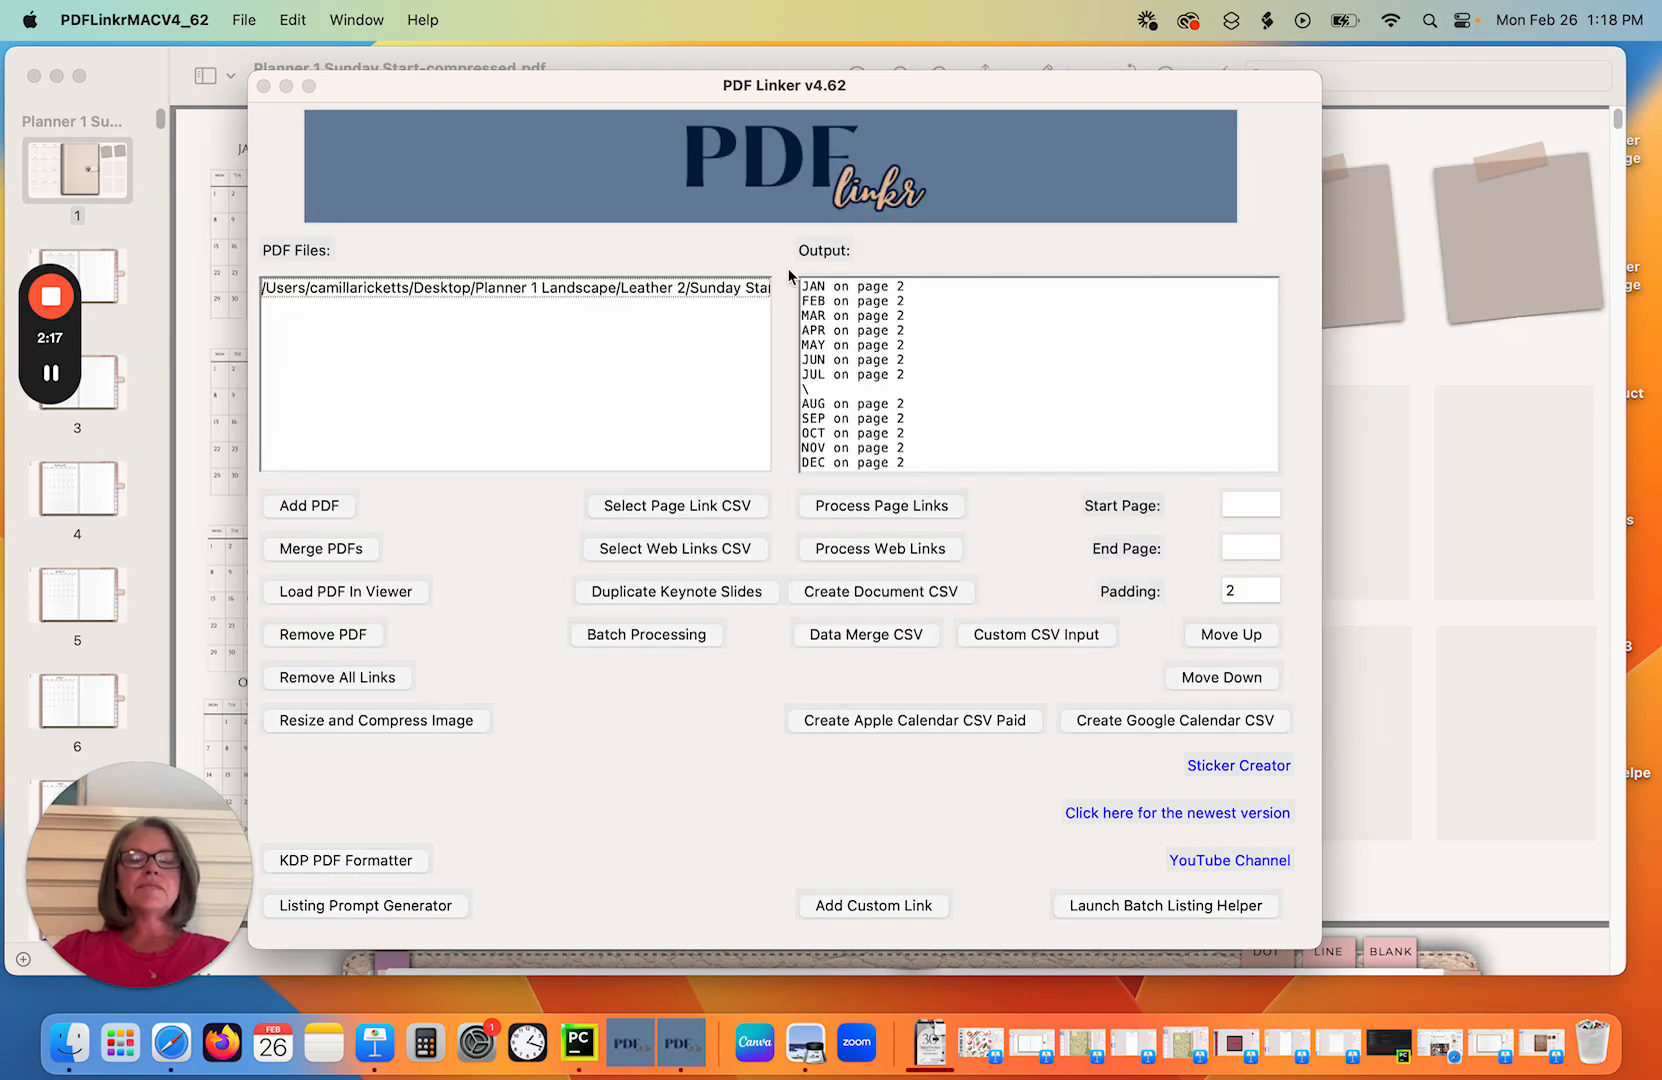
Load the updated PDF in the viewer and set the DOT, LINE and BLANK tabs on page 2 as the link area.
click(626, 290)
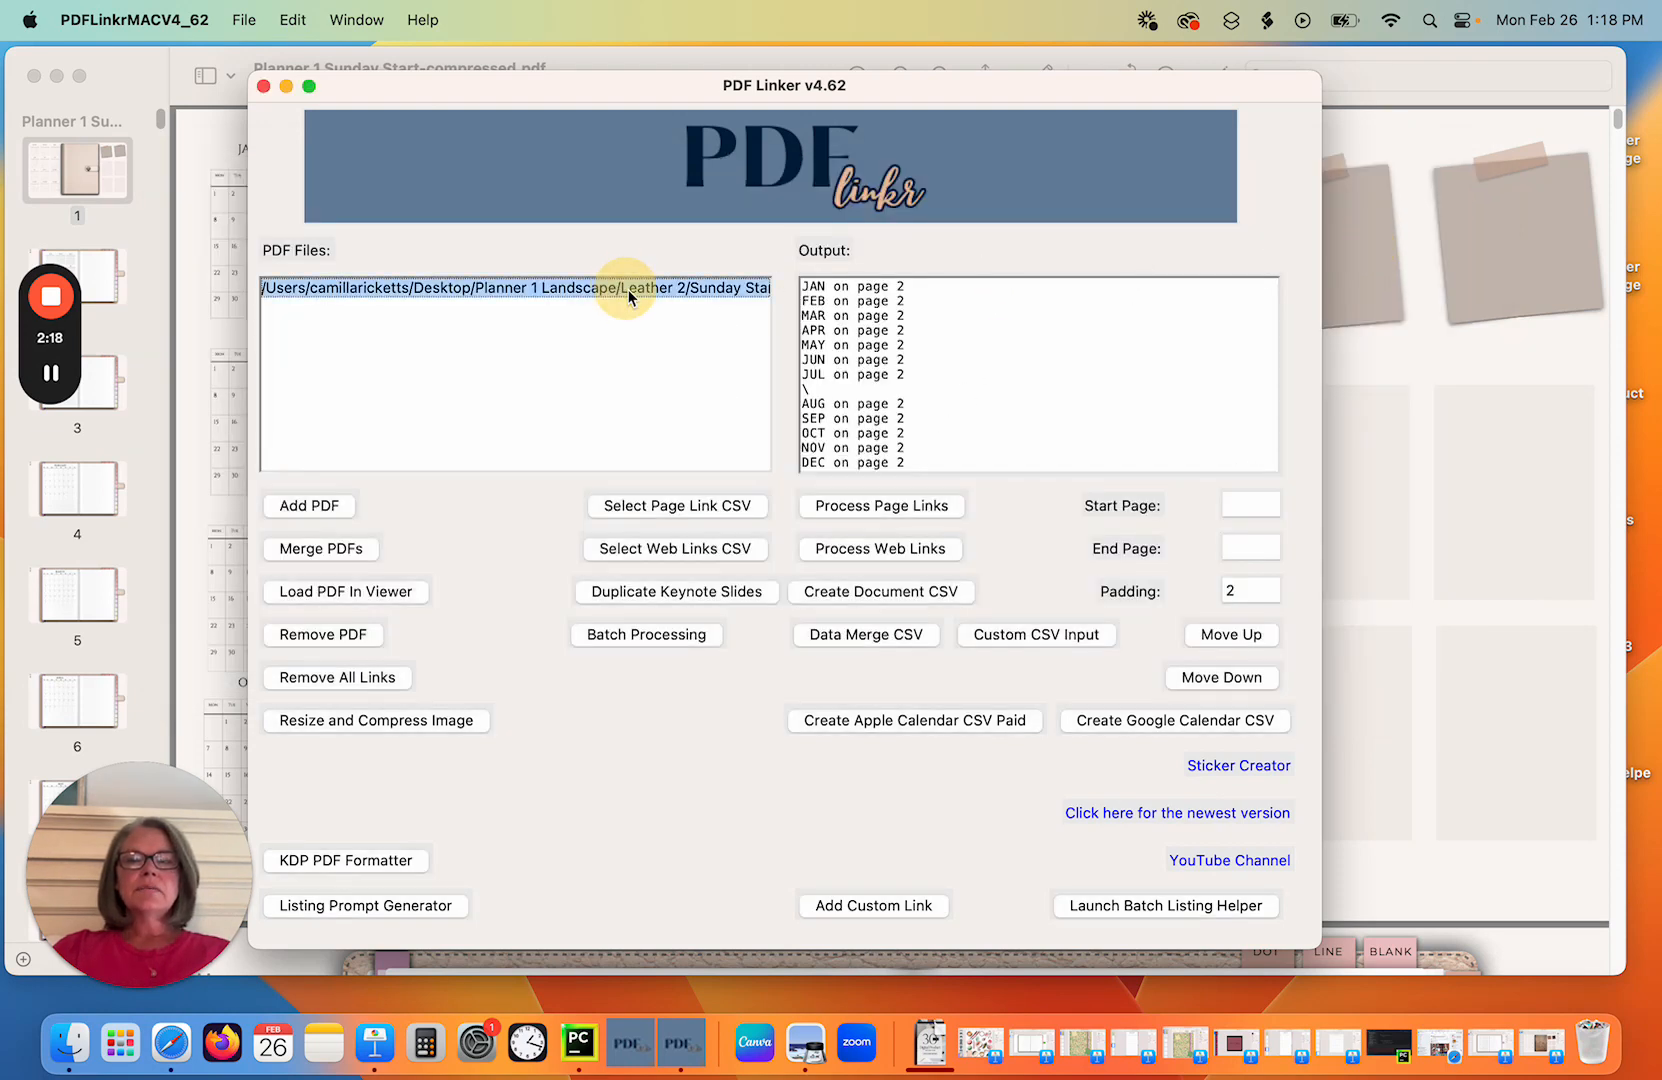
click(347, 592)
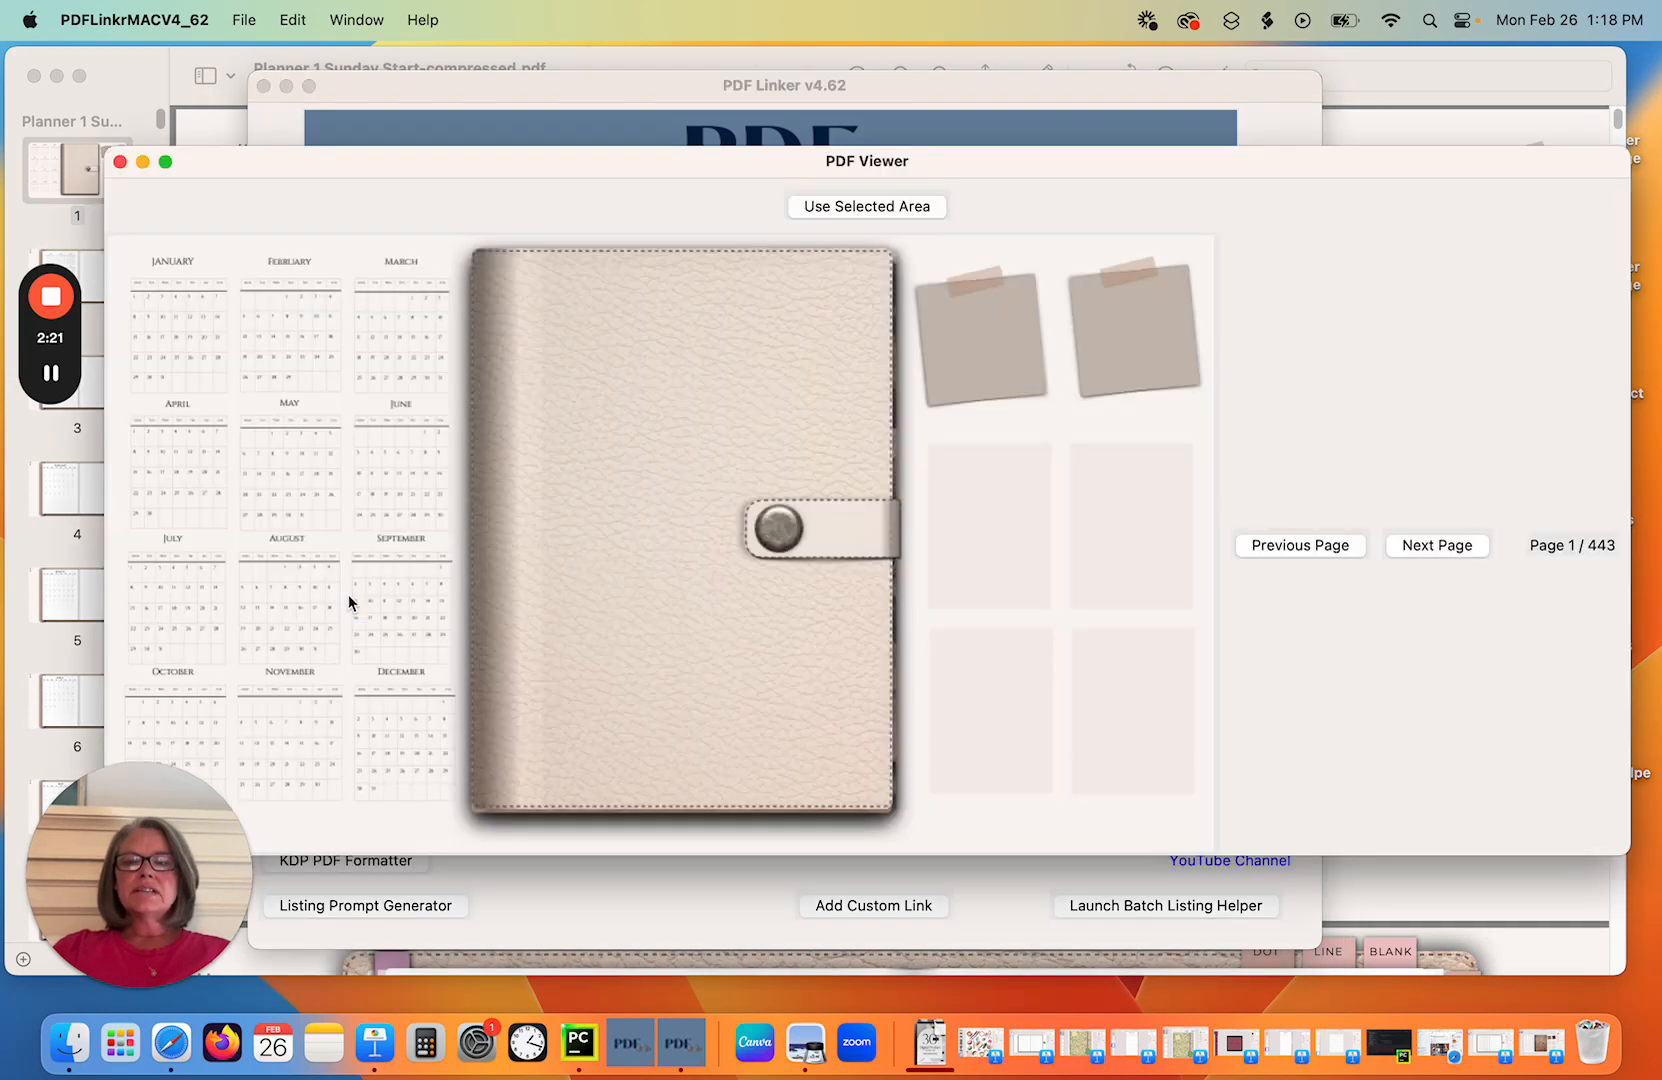
click(1424, 547)
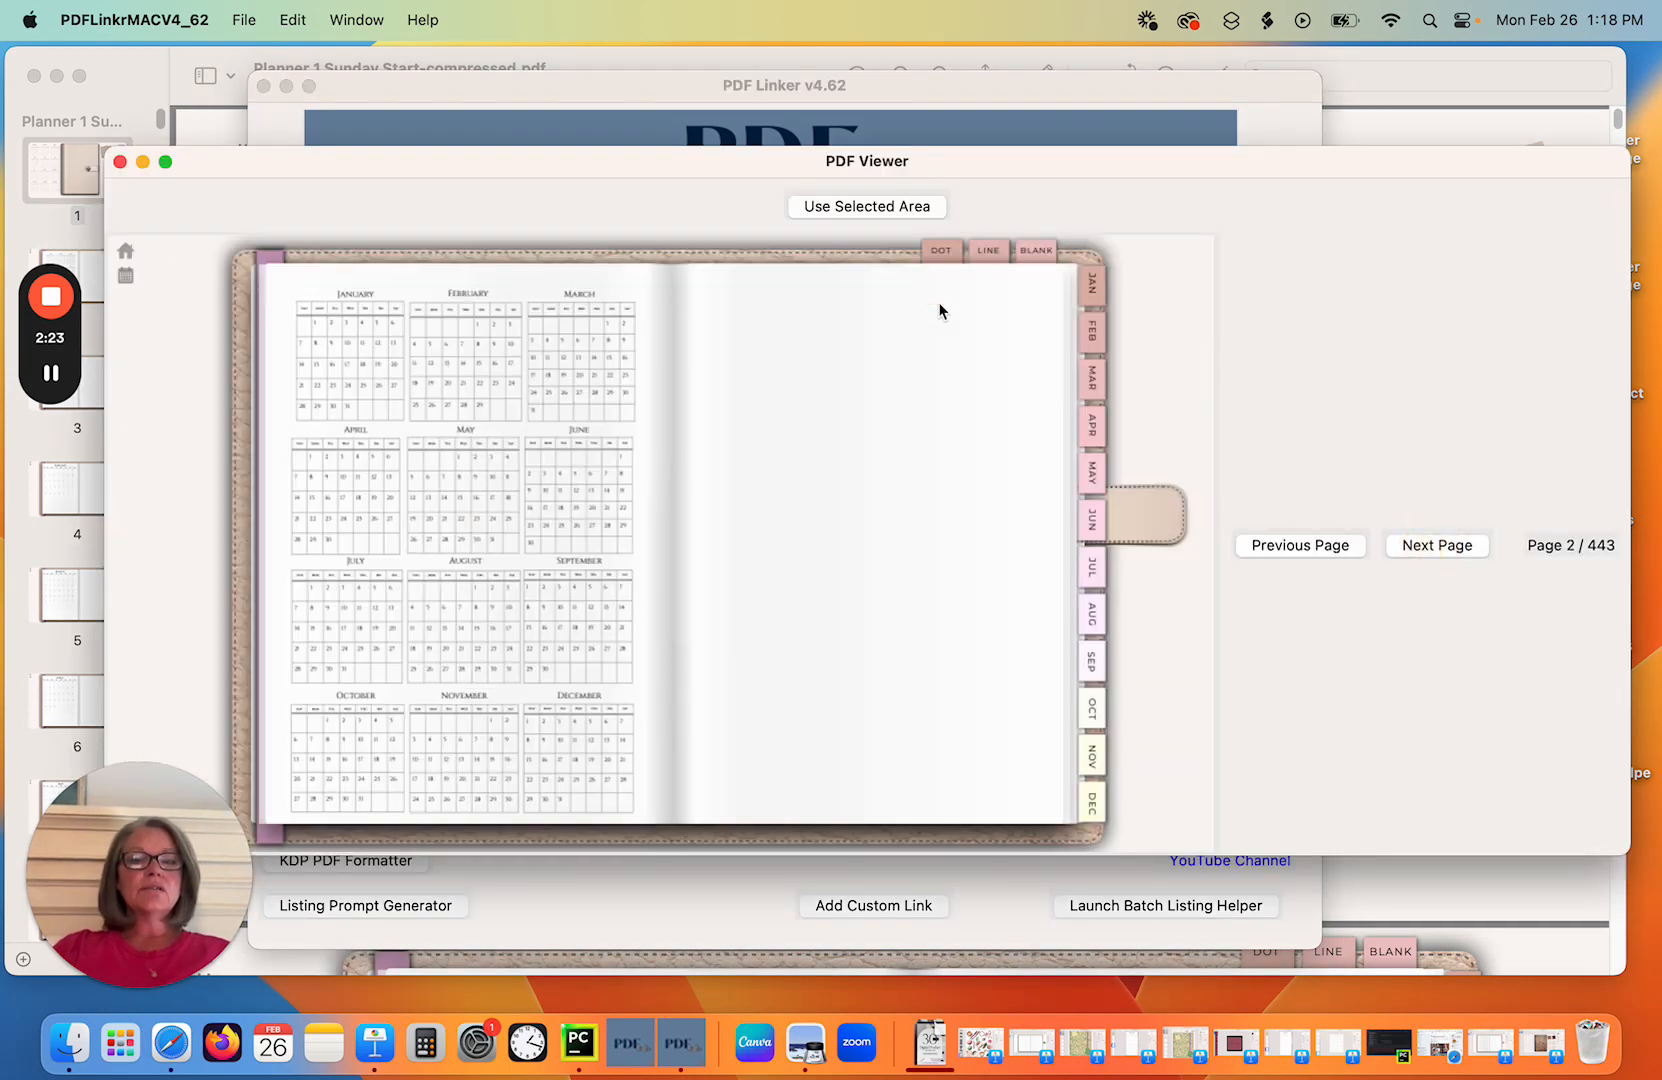
drag(912, 238, 1070, 278)
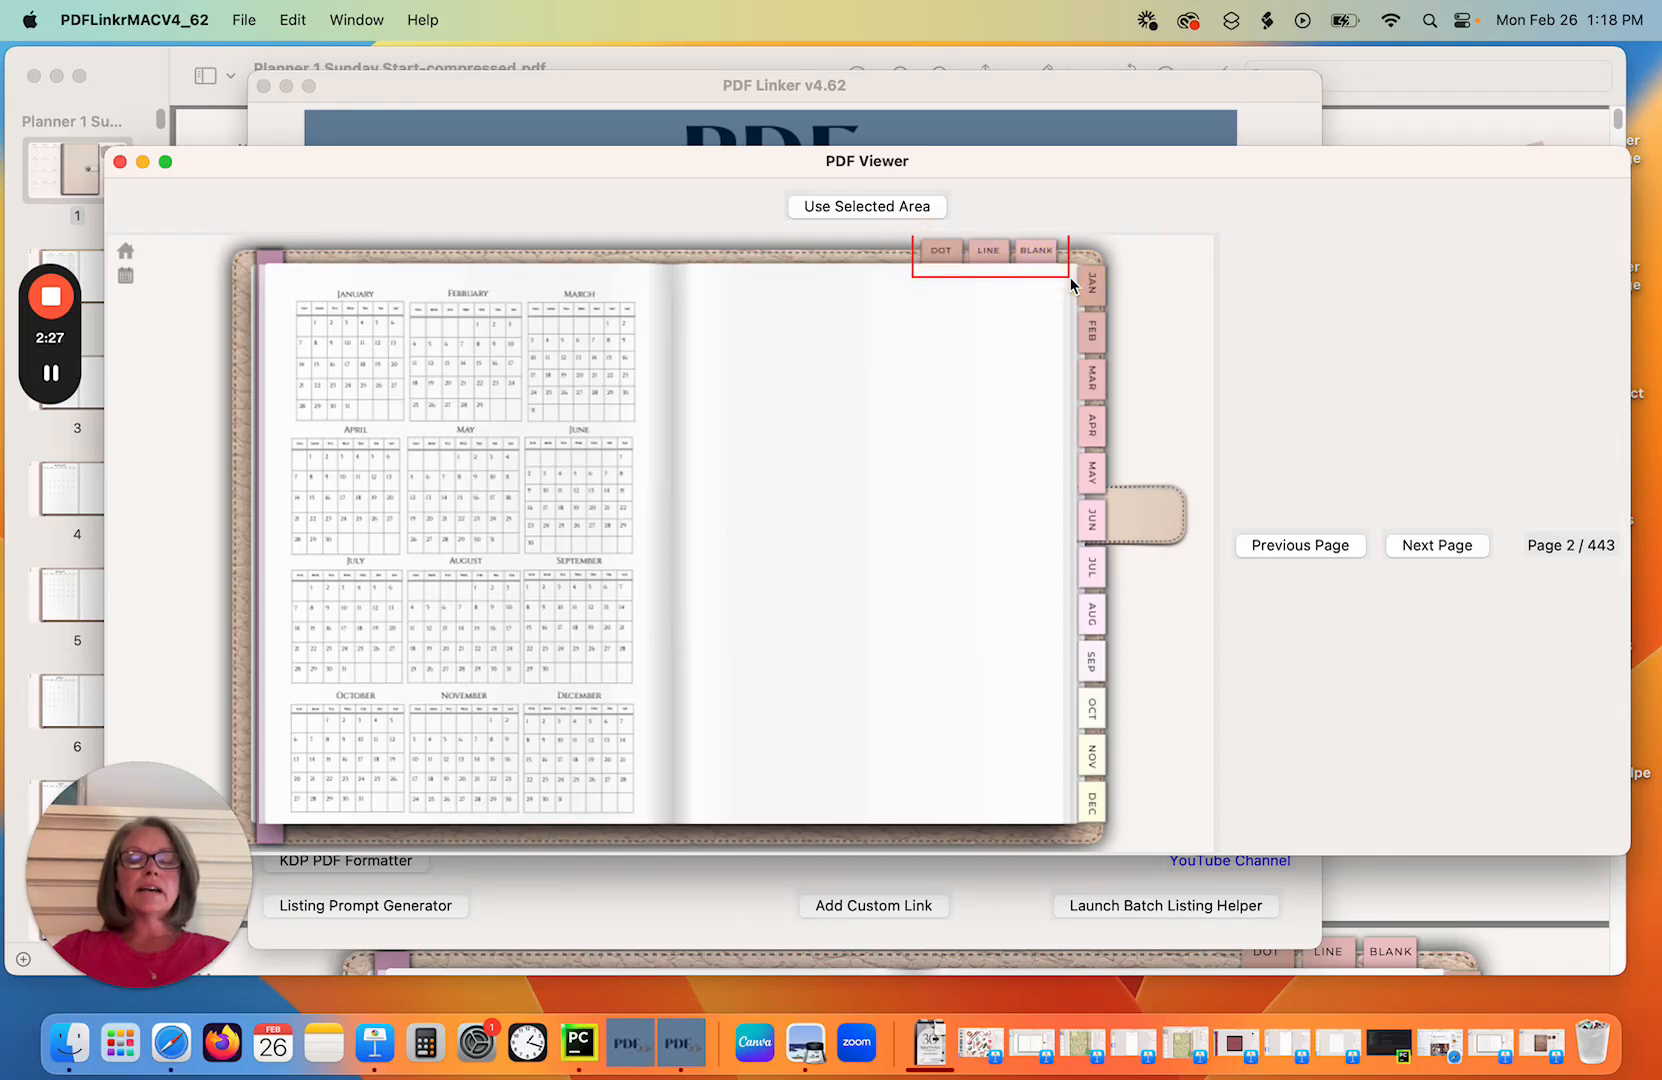
click(865, 207)
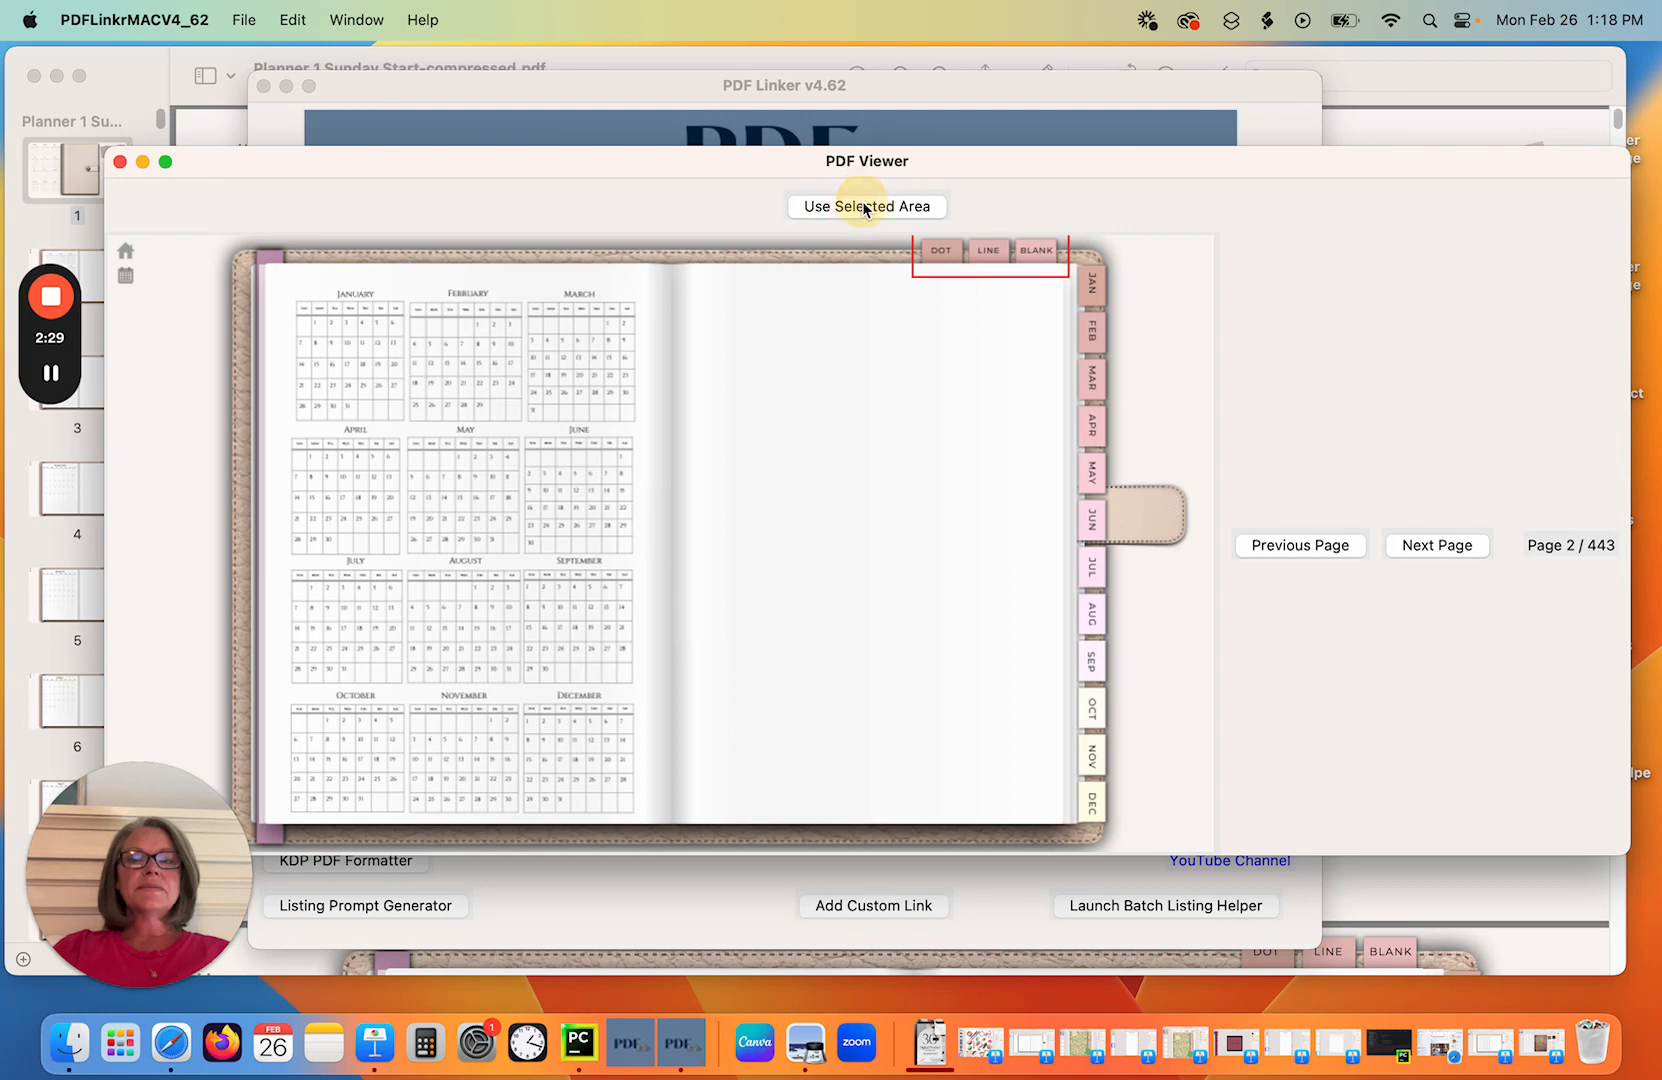
click(120, 162)
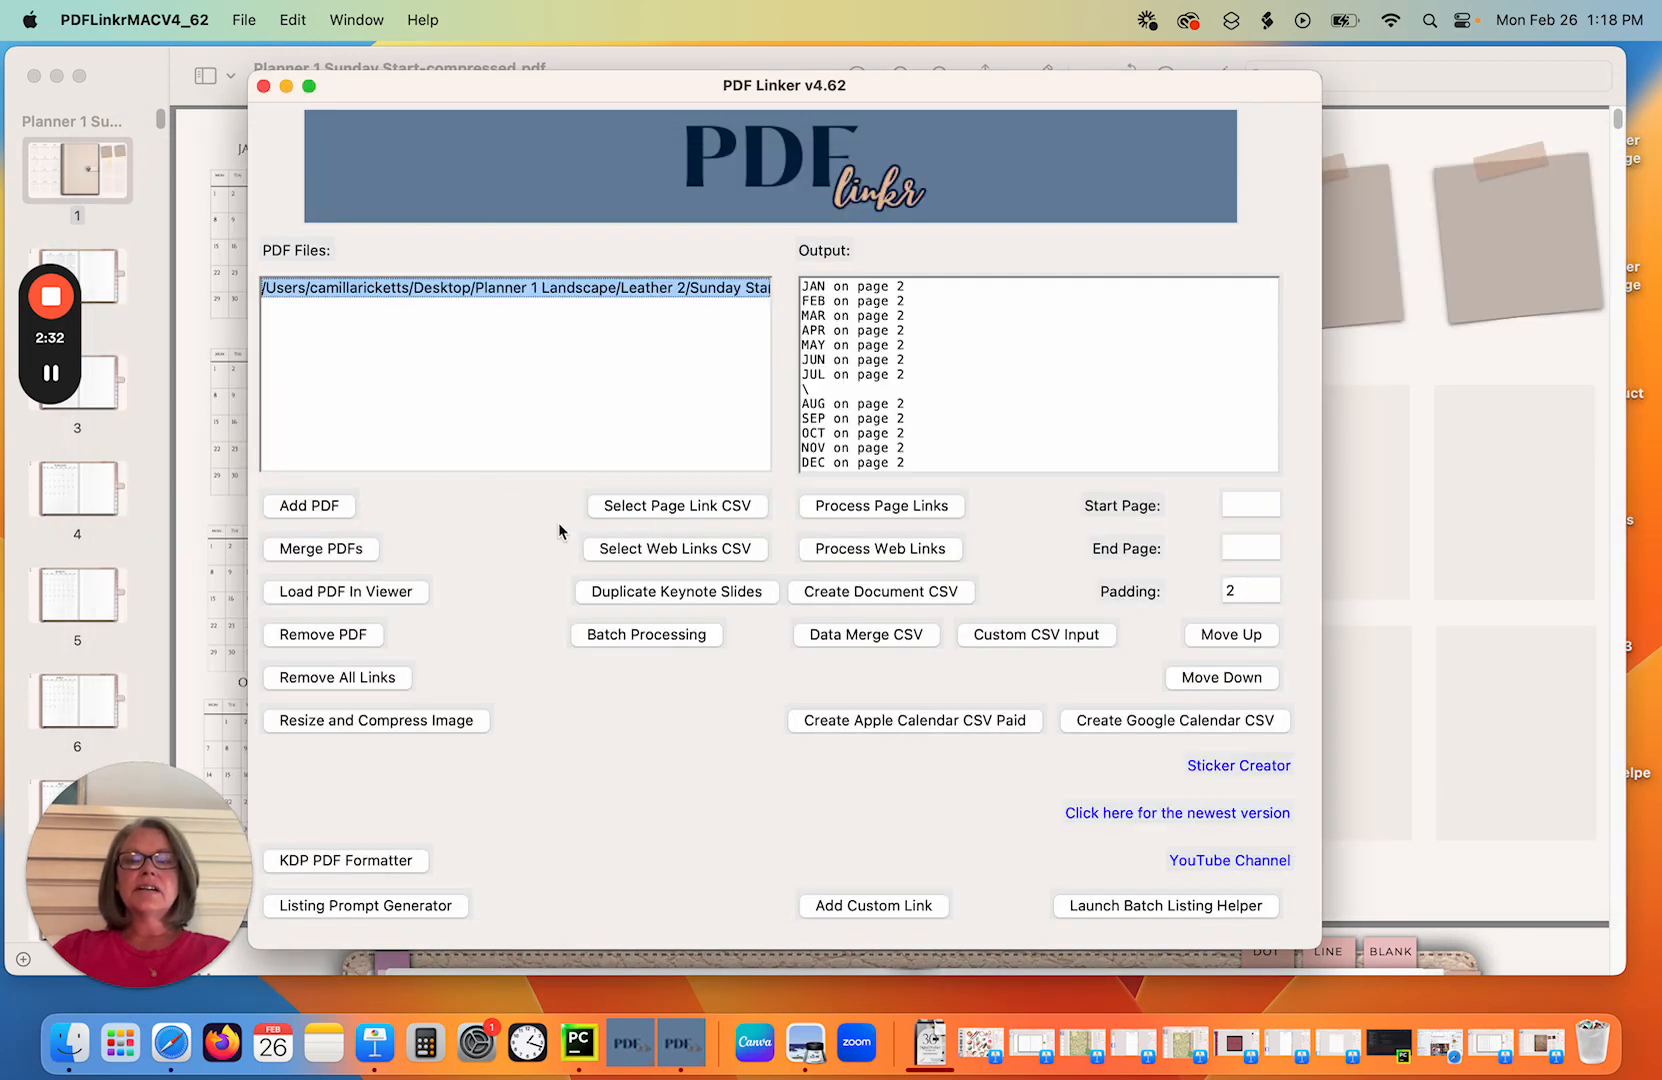
Choose TABS.csv from Planner 1 Landscape/TABS as the page link CSV and process the links for the DOT, LINE and BLANK tabs.
click(698, 505)
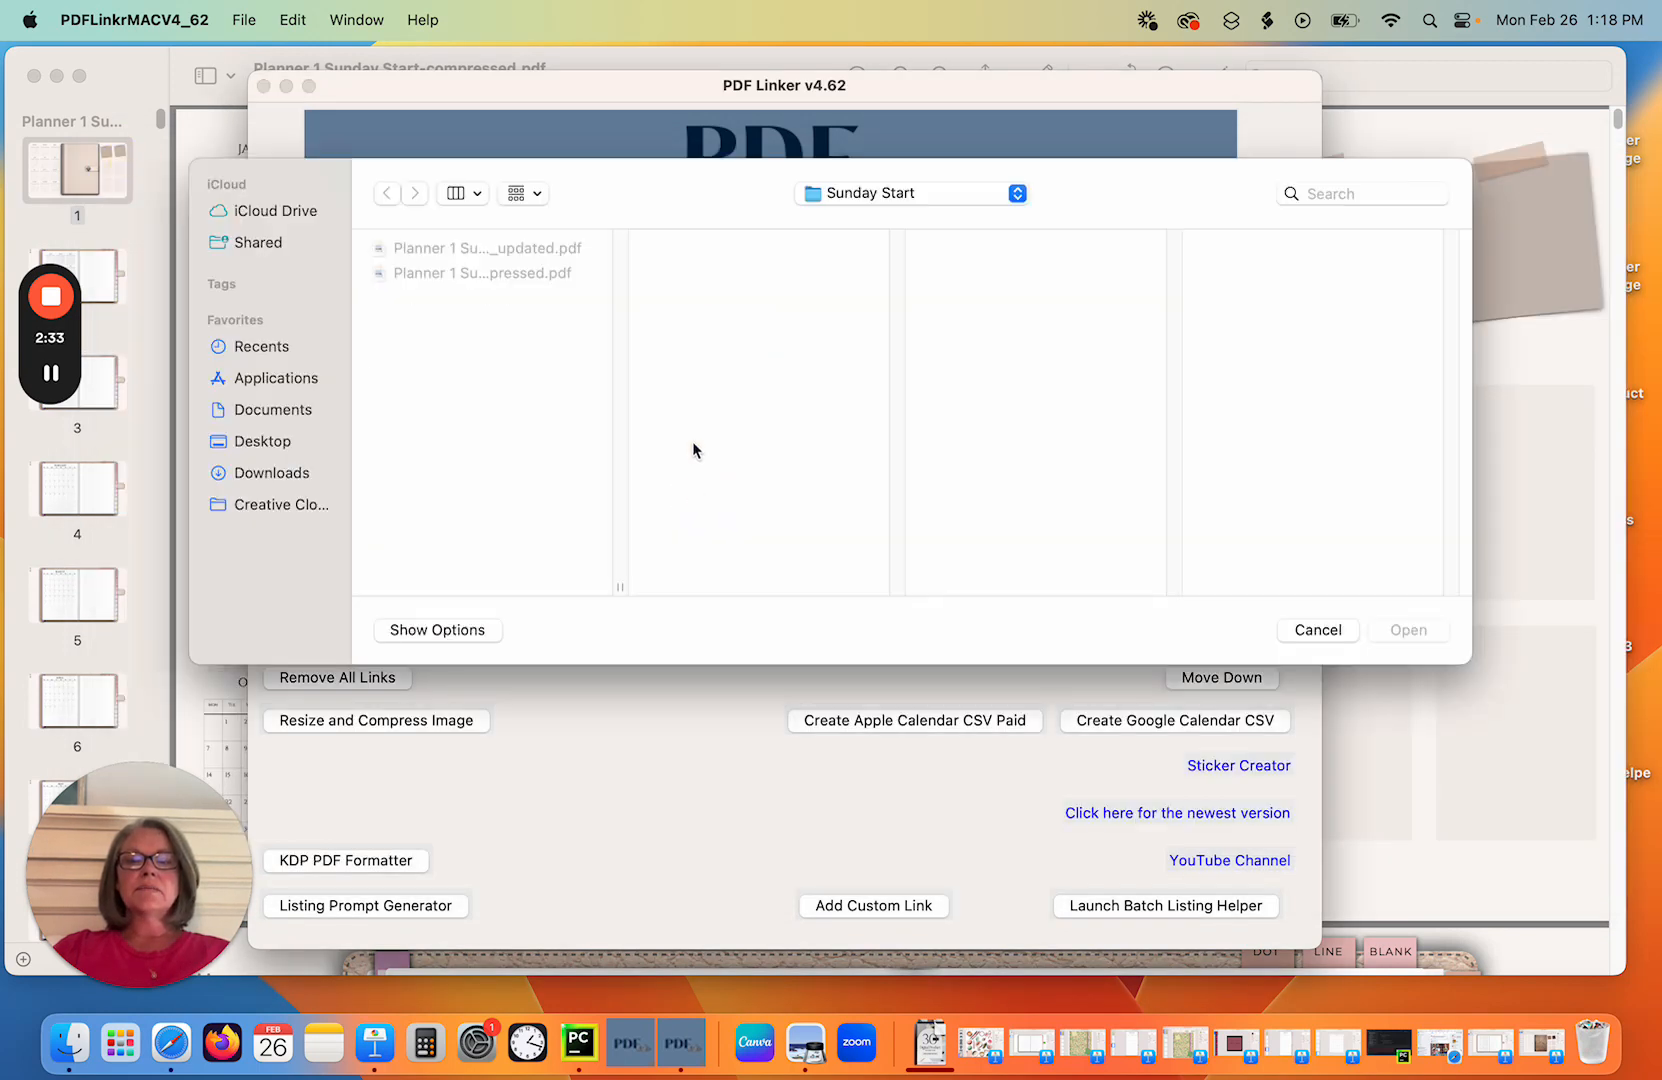
click(927, 196)
click(922, 247)
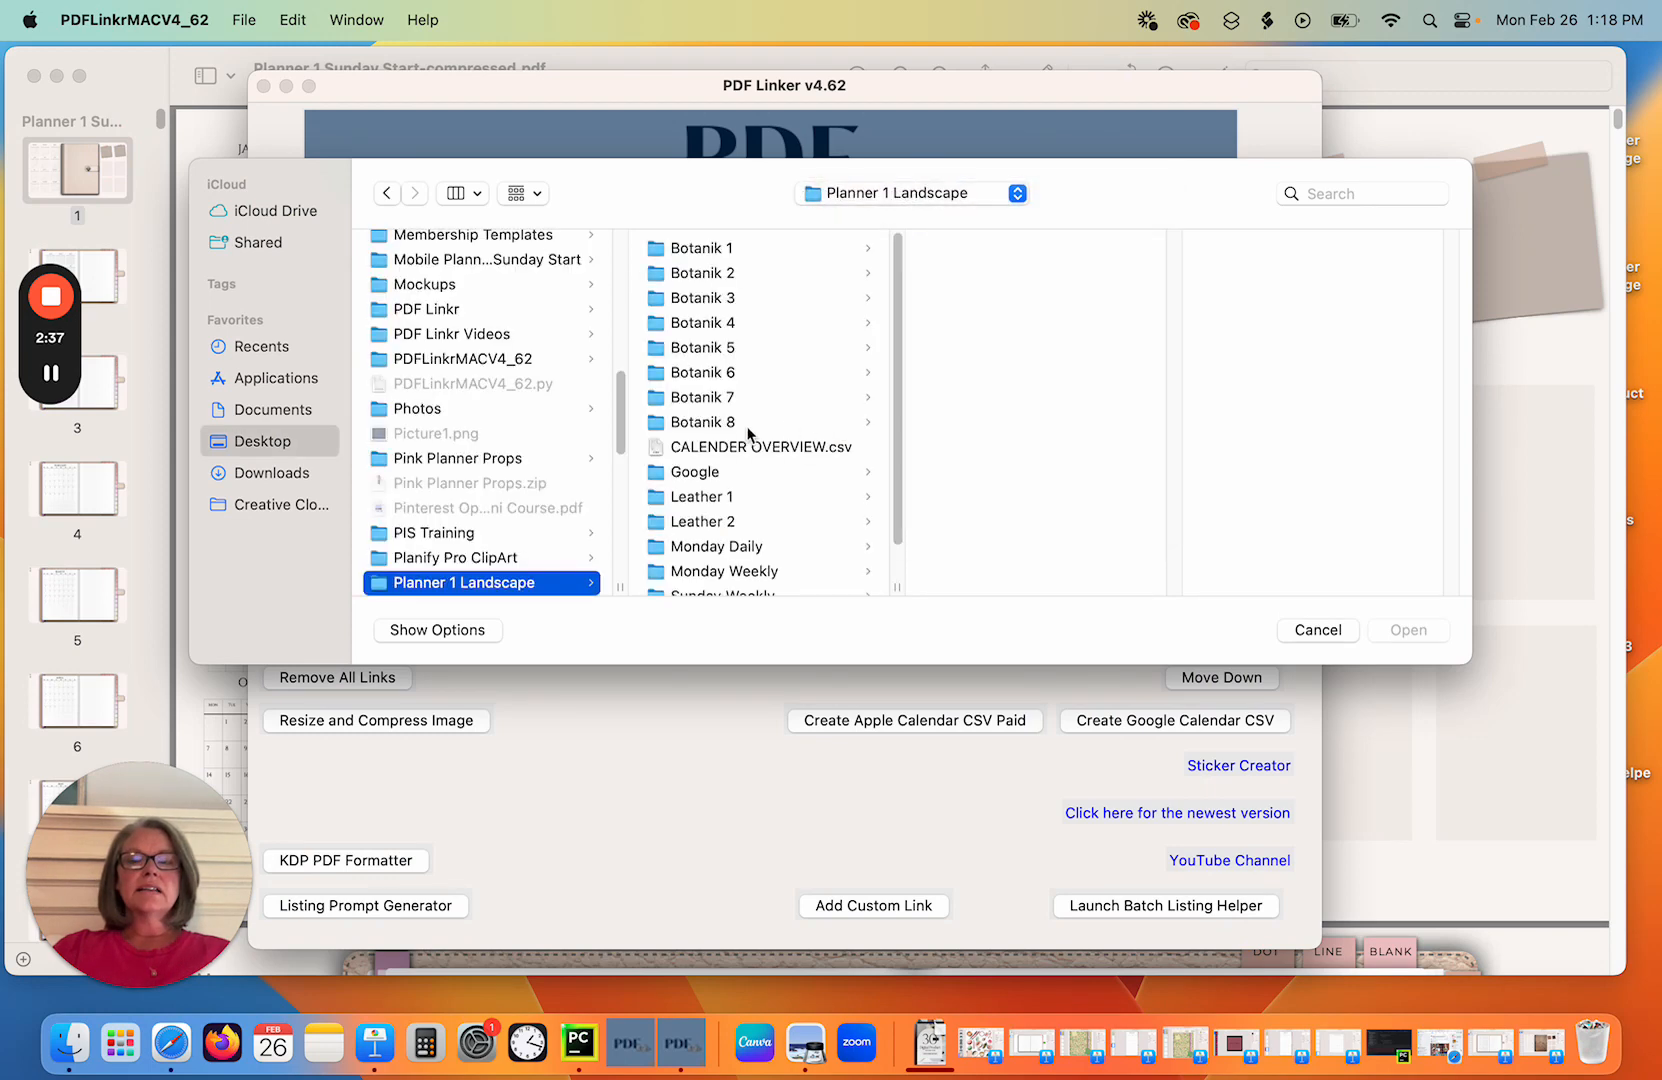
scroll(880, 480, down, 2)
click(742, 574)
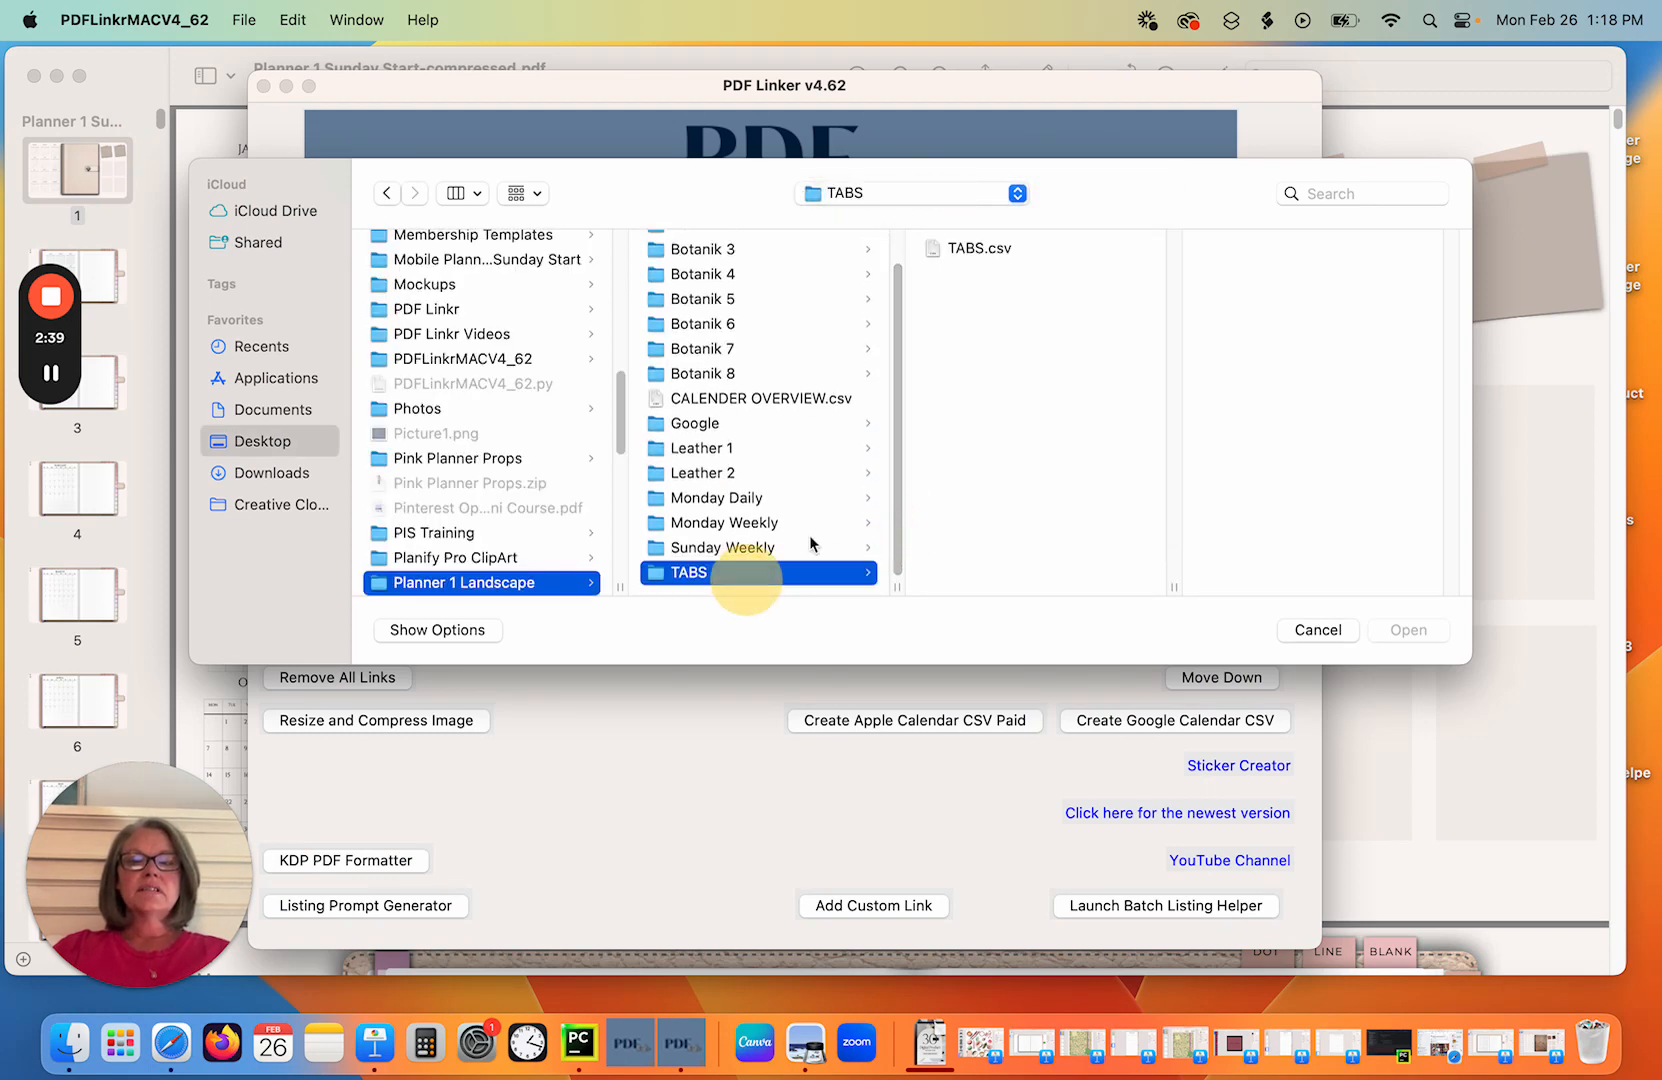
click(1005, 257)
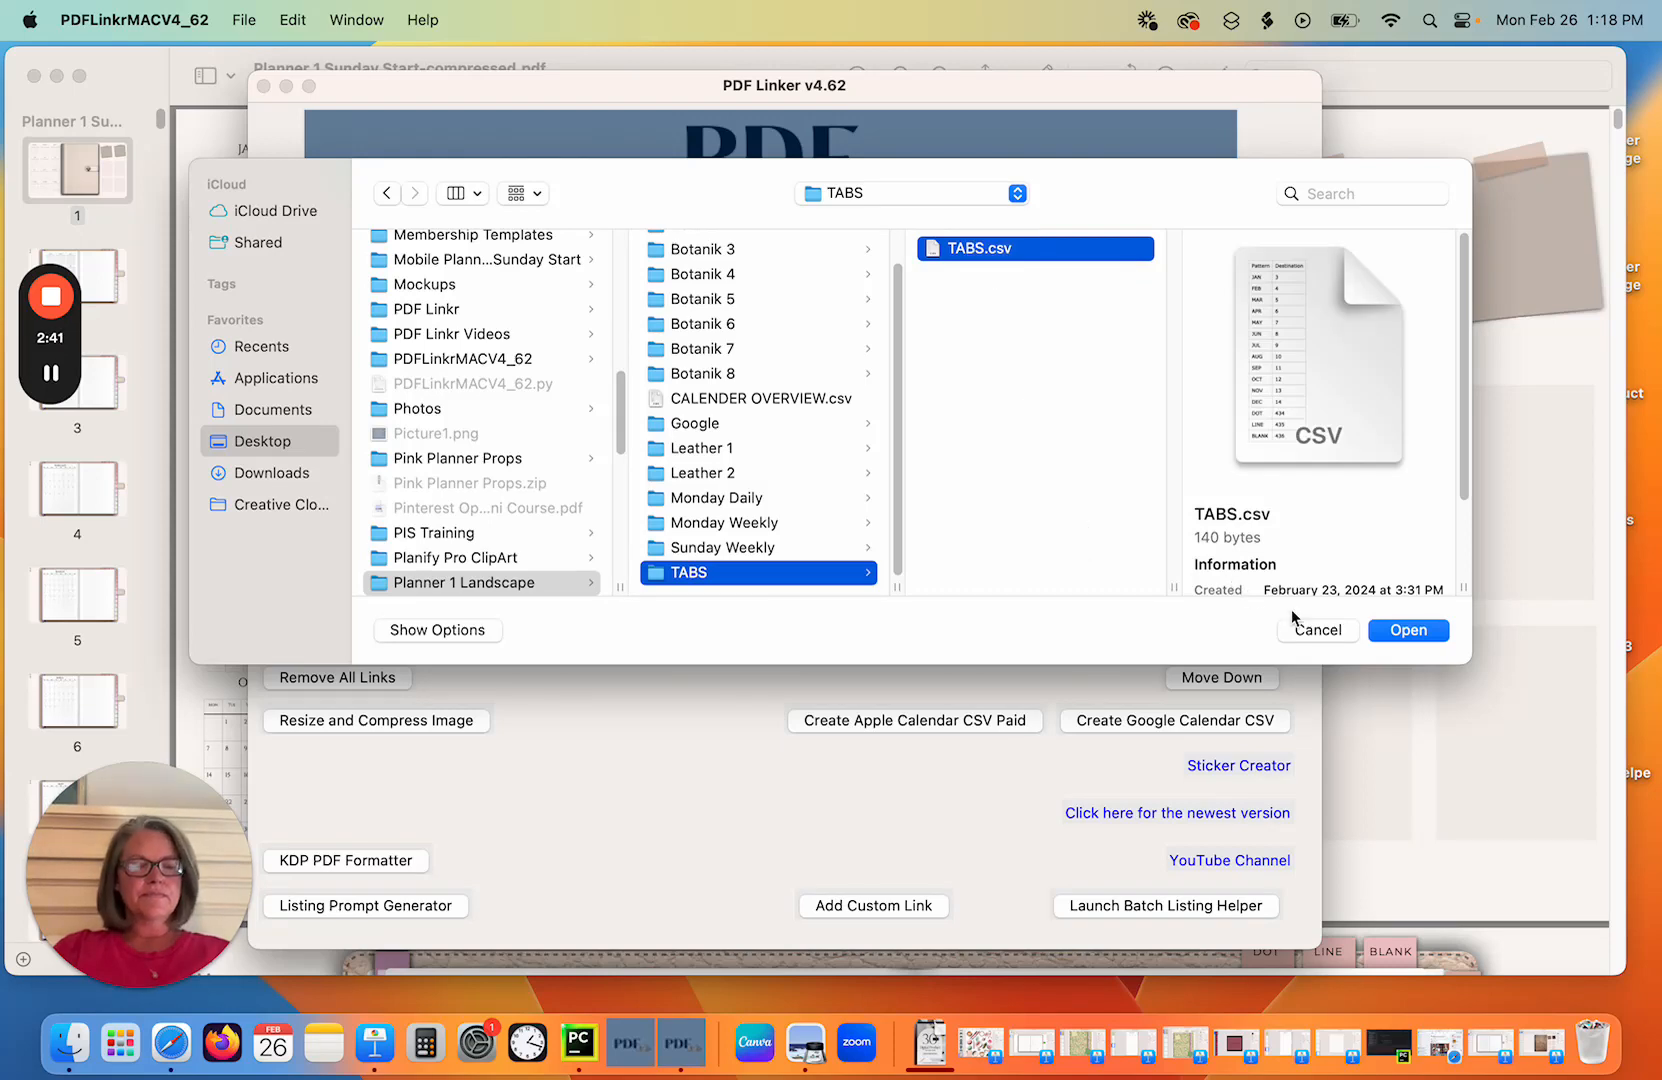
click(1410, 630)
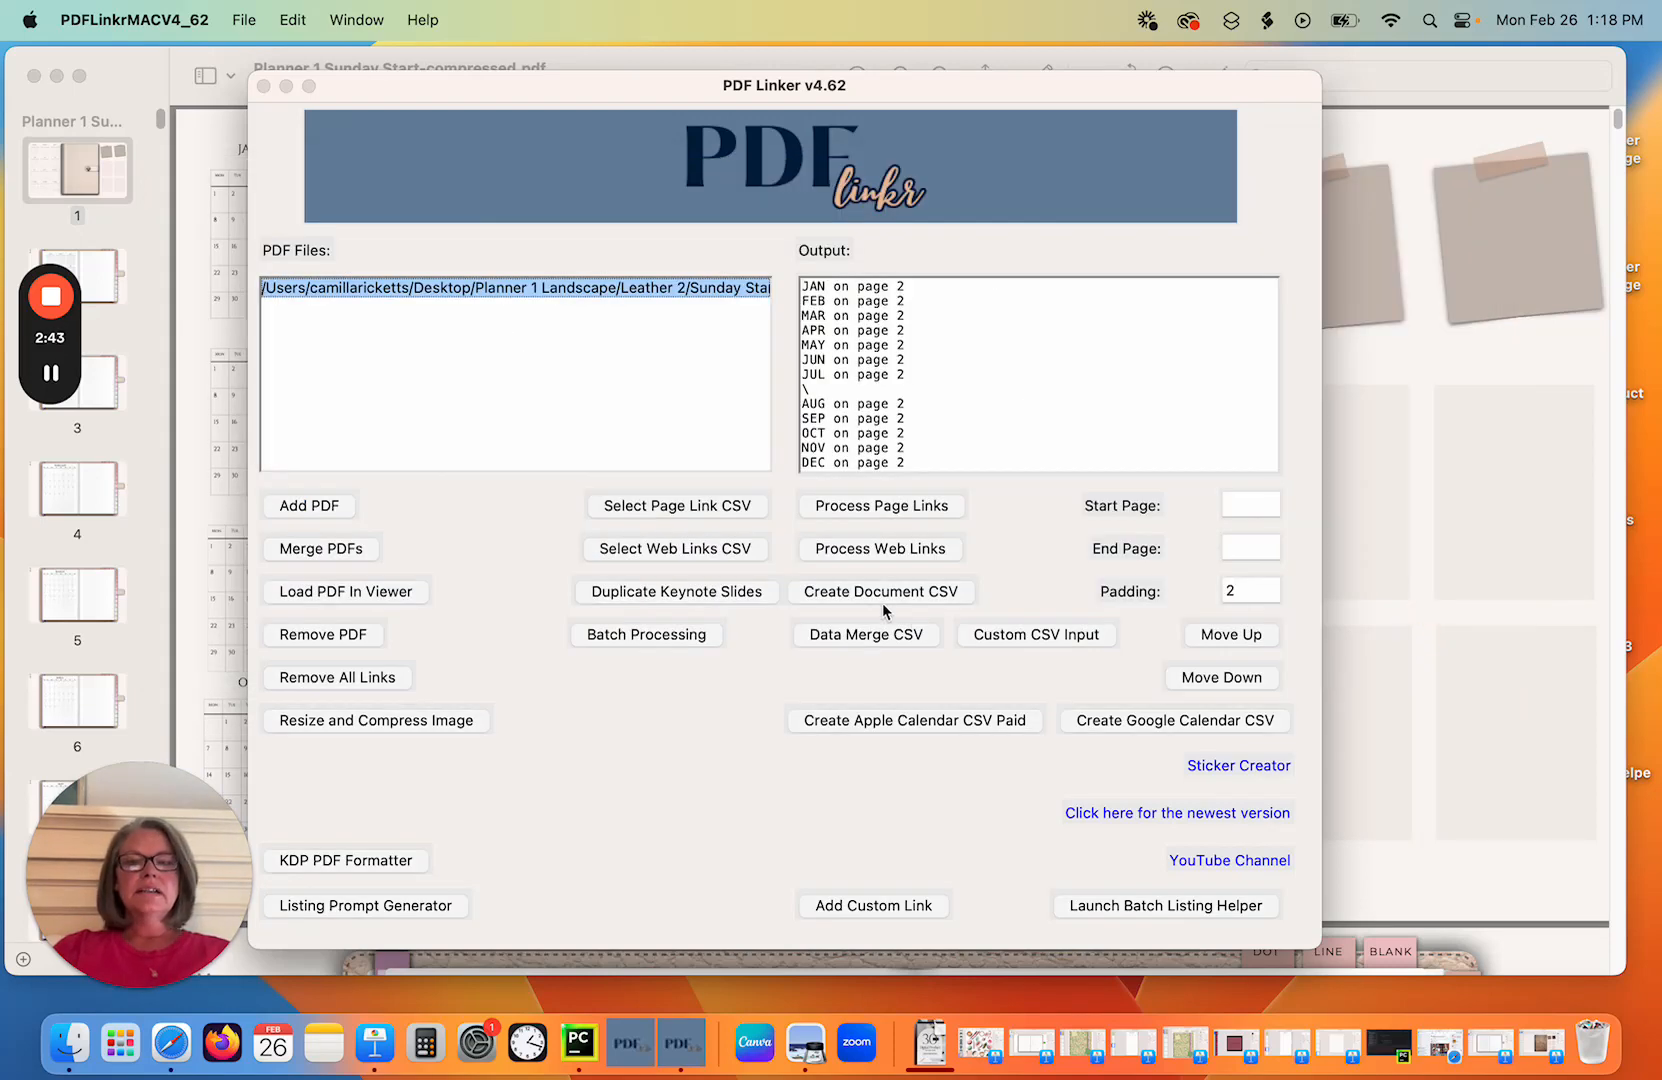
click(884, 512)
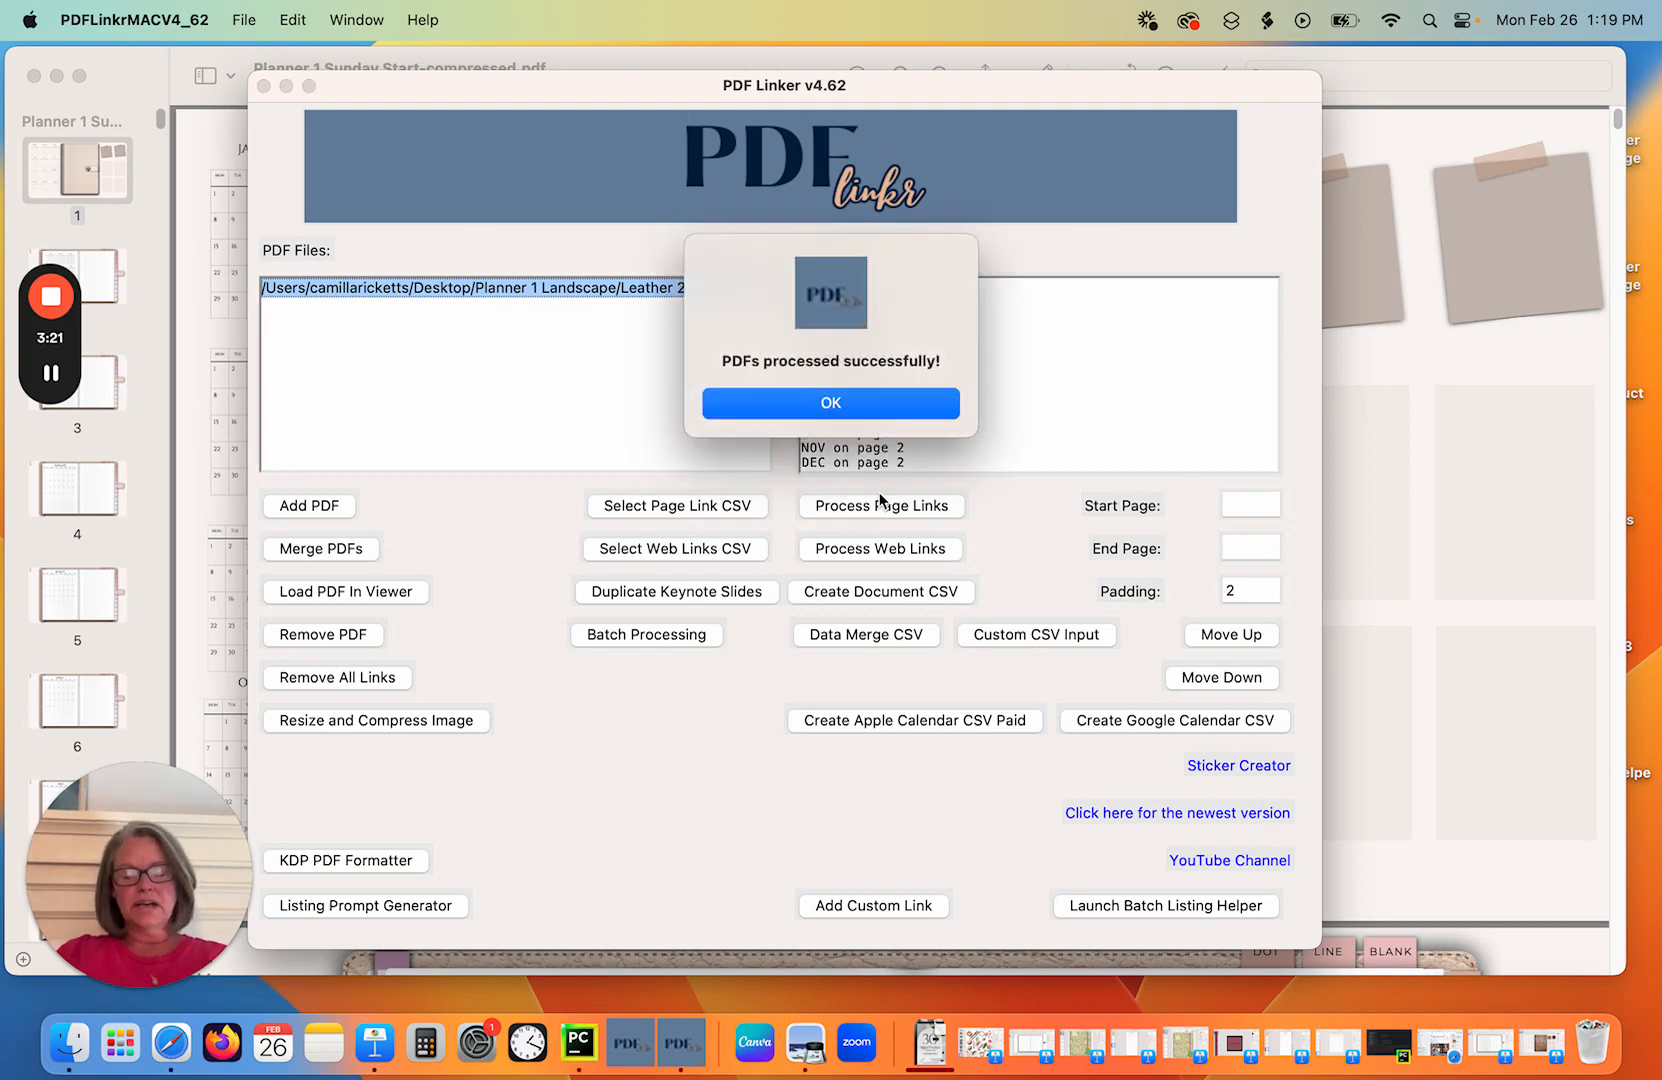
click(795, 402)
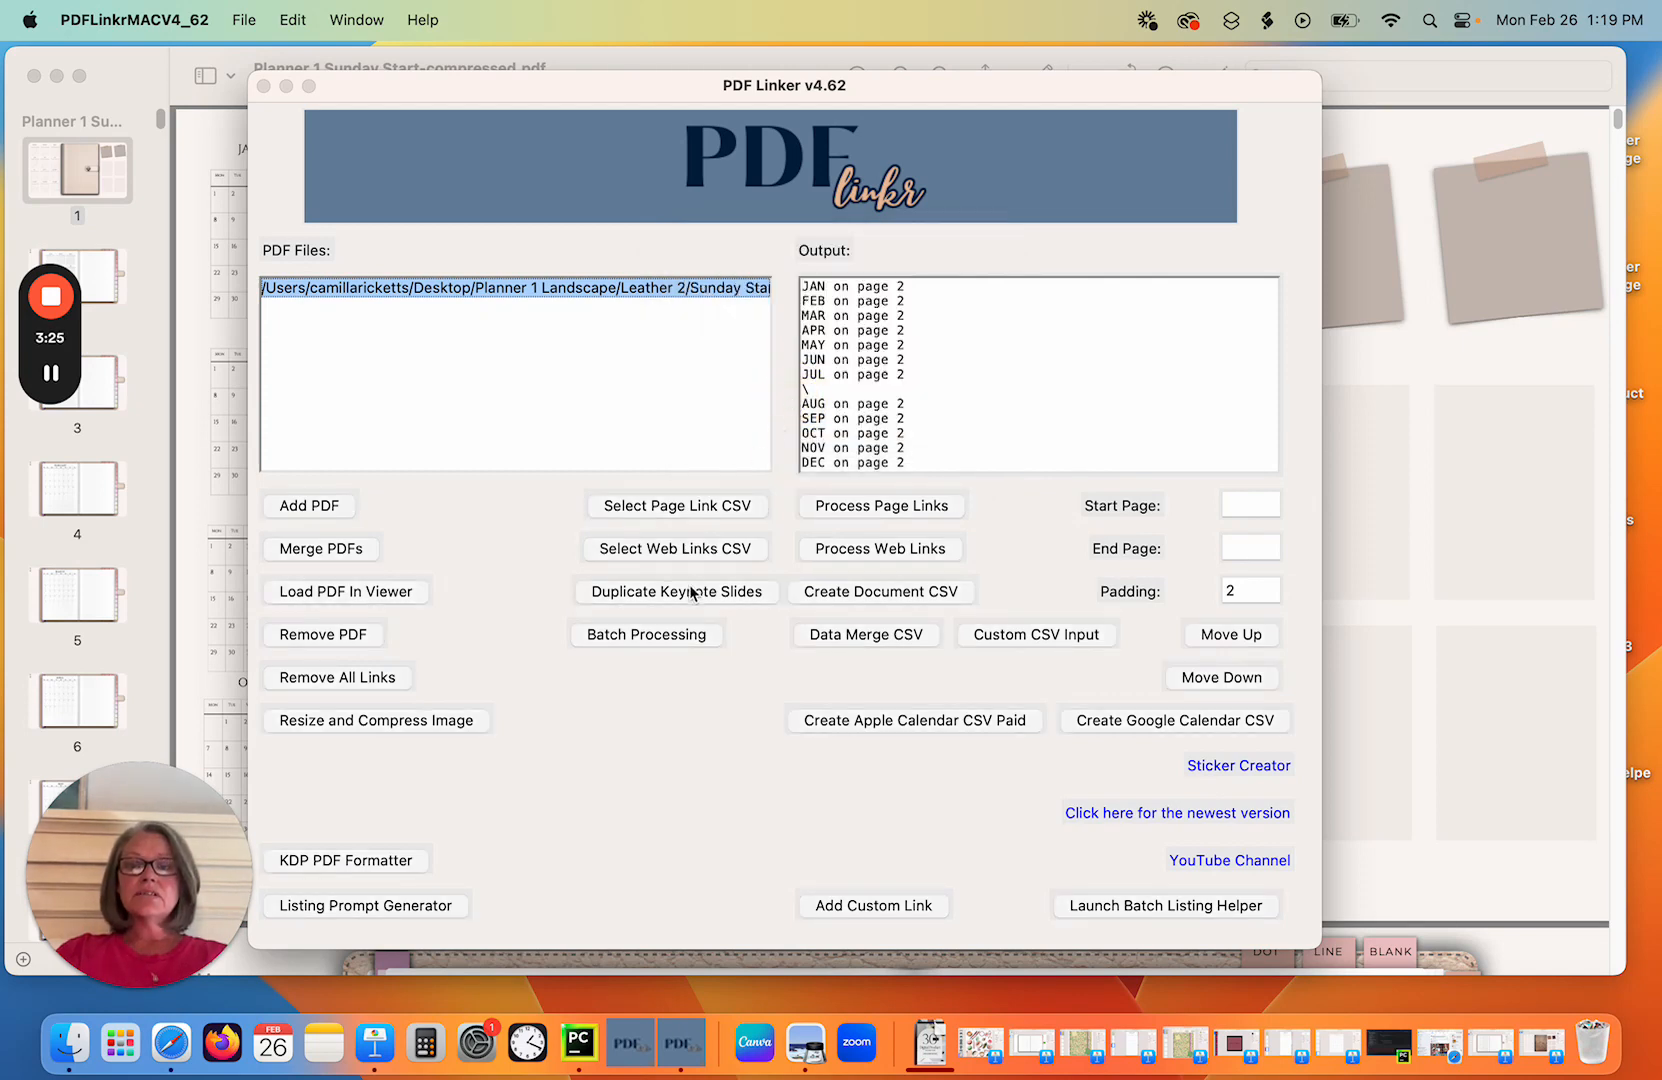
Remove the listed PDF and add the "_updated" PDF from the Planner 1 Landscape/Leather 2/Sunday Start folder.
click(326, 632)
click(311, 506)
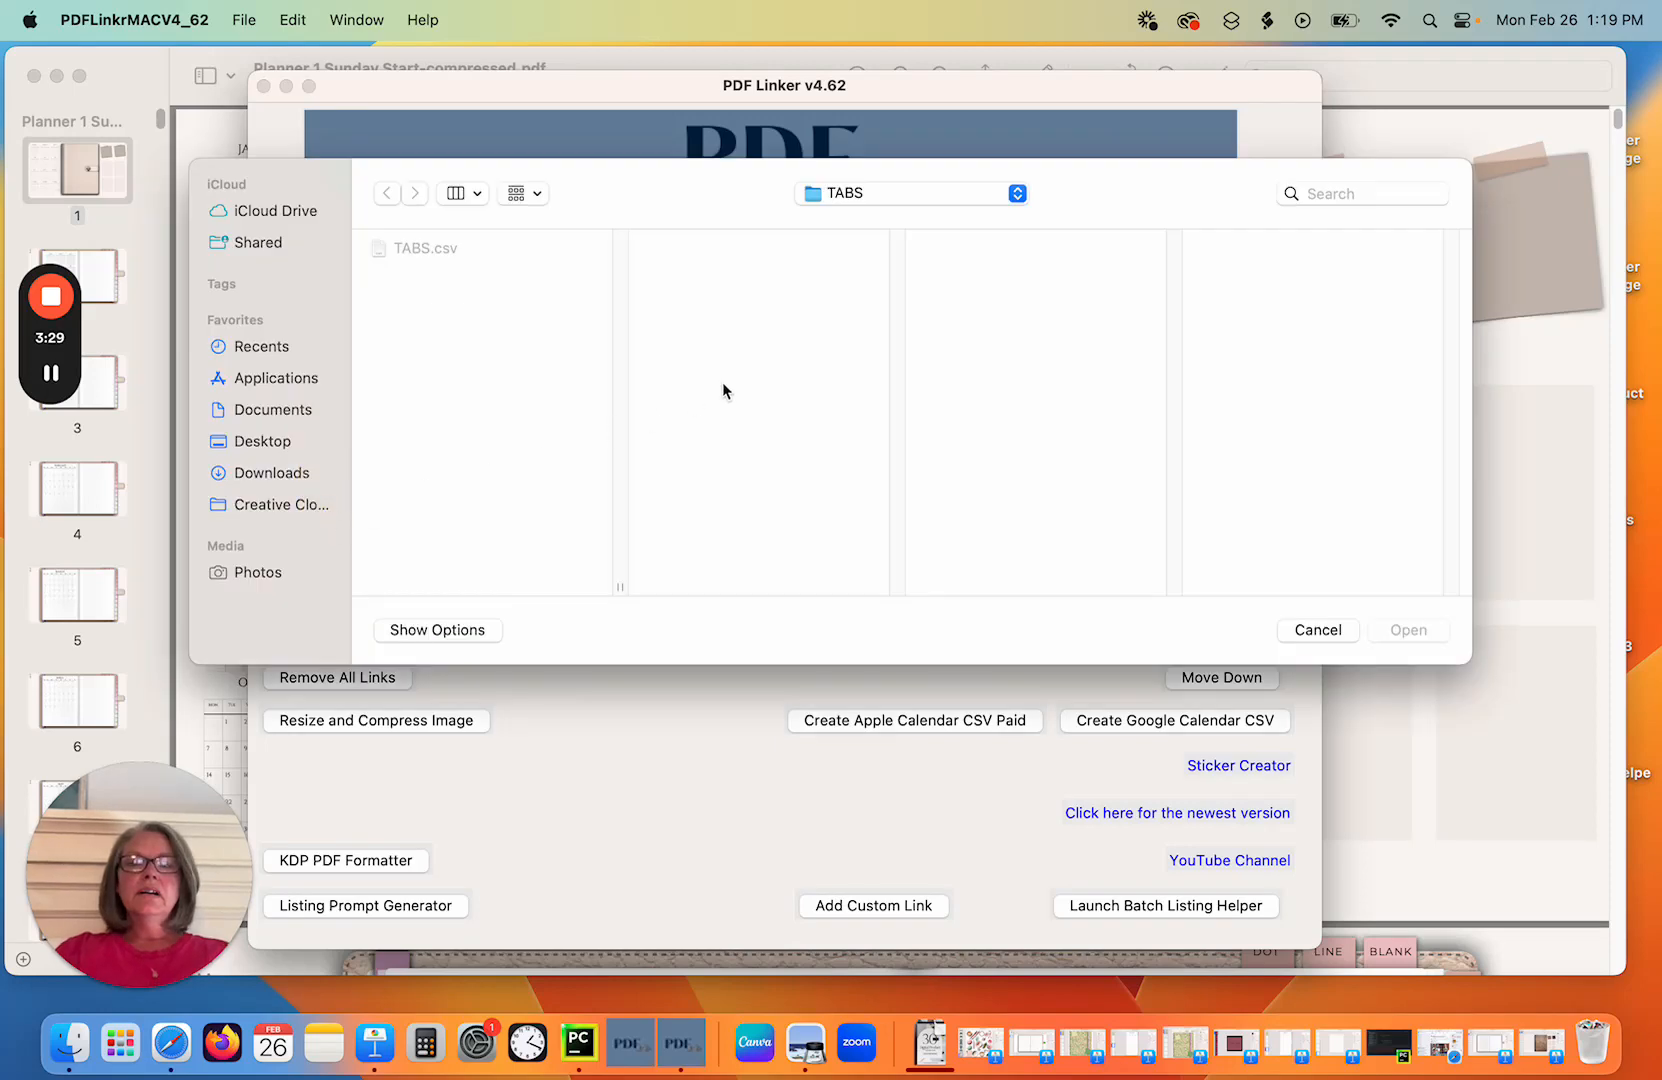
click(926, 194)
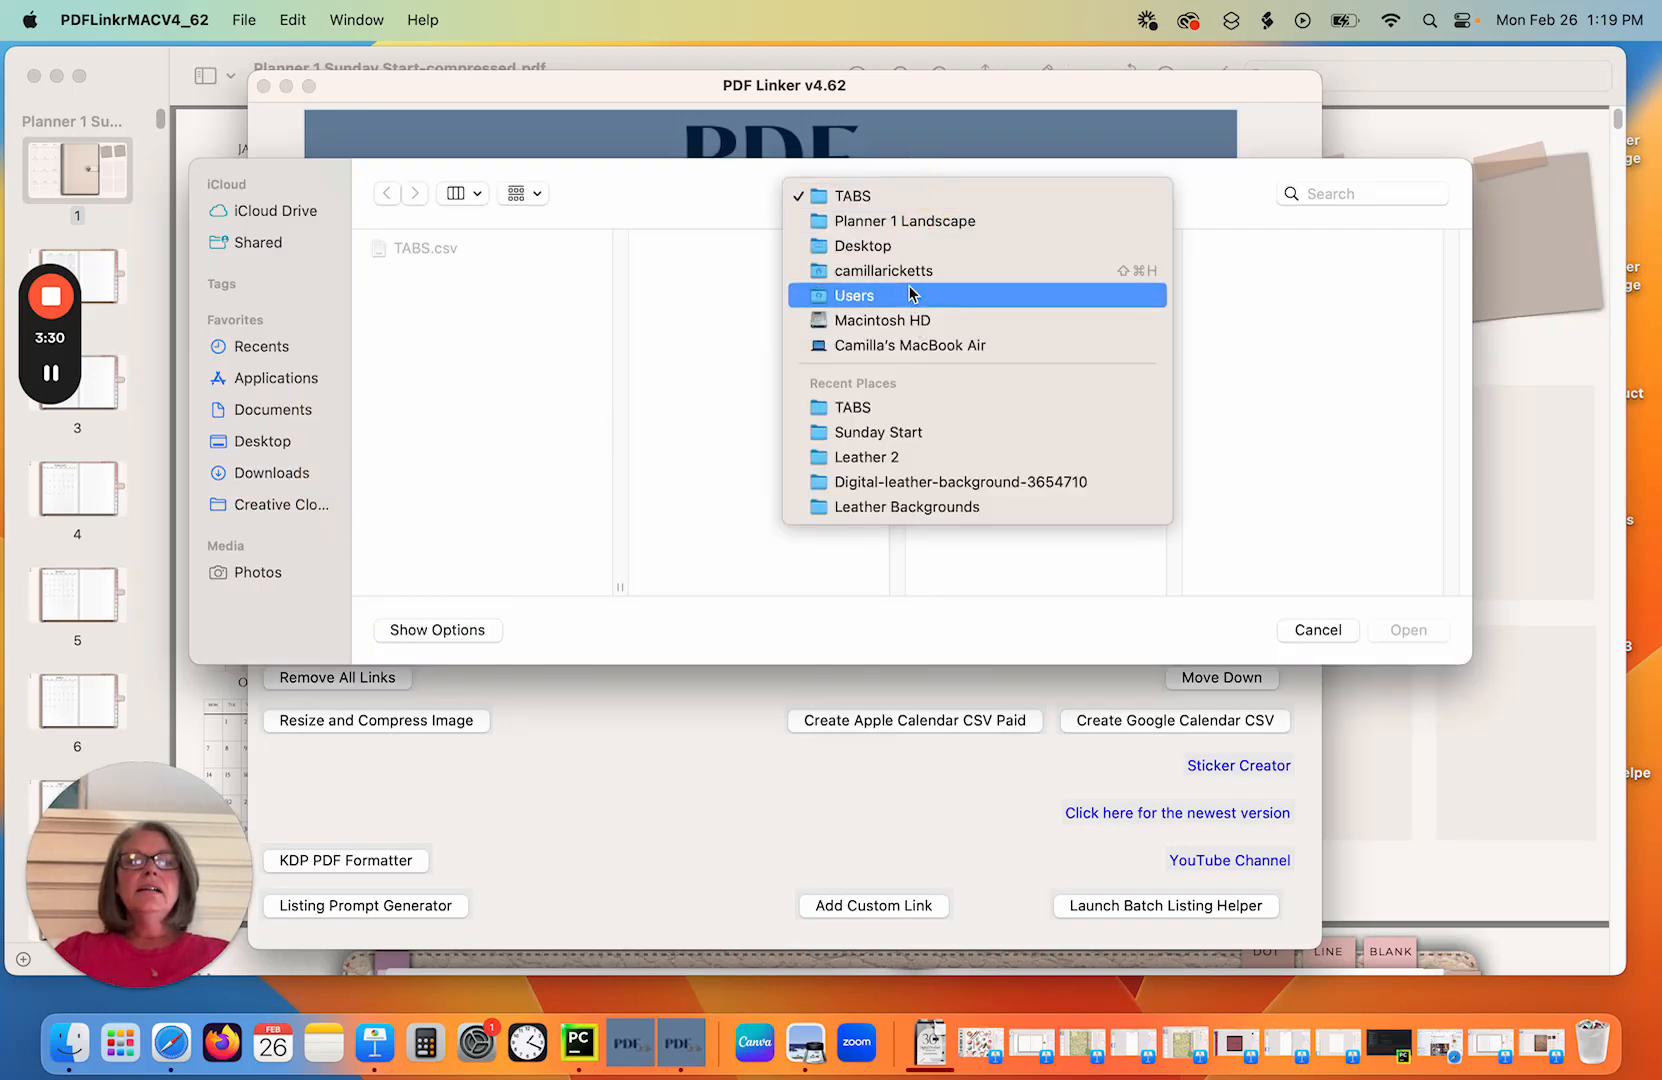
click(915, 222)
scroll(760, 547, down, 2)
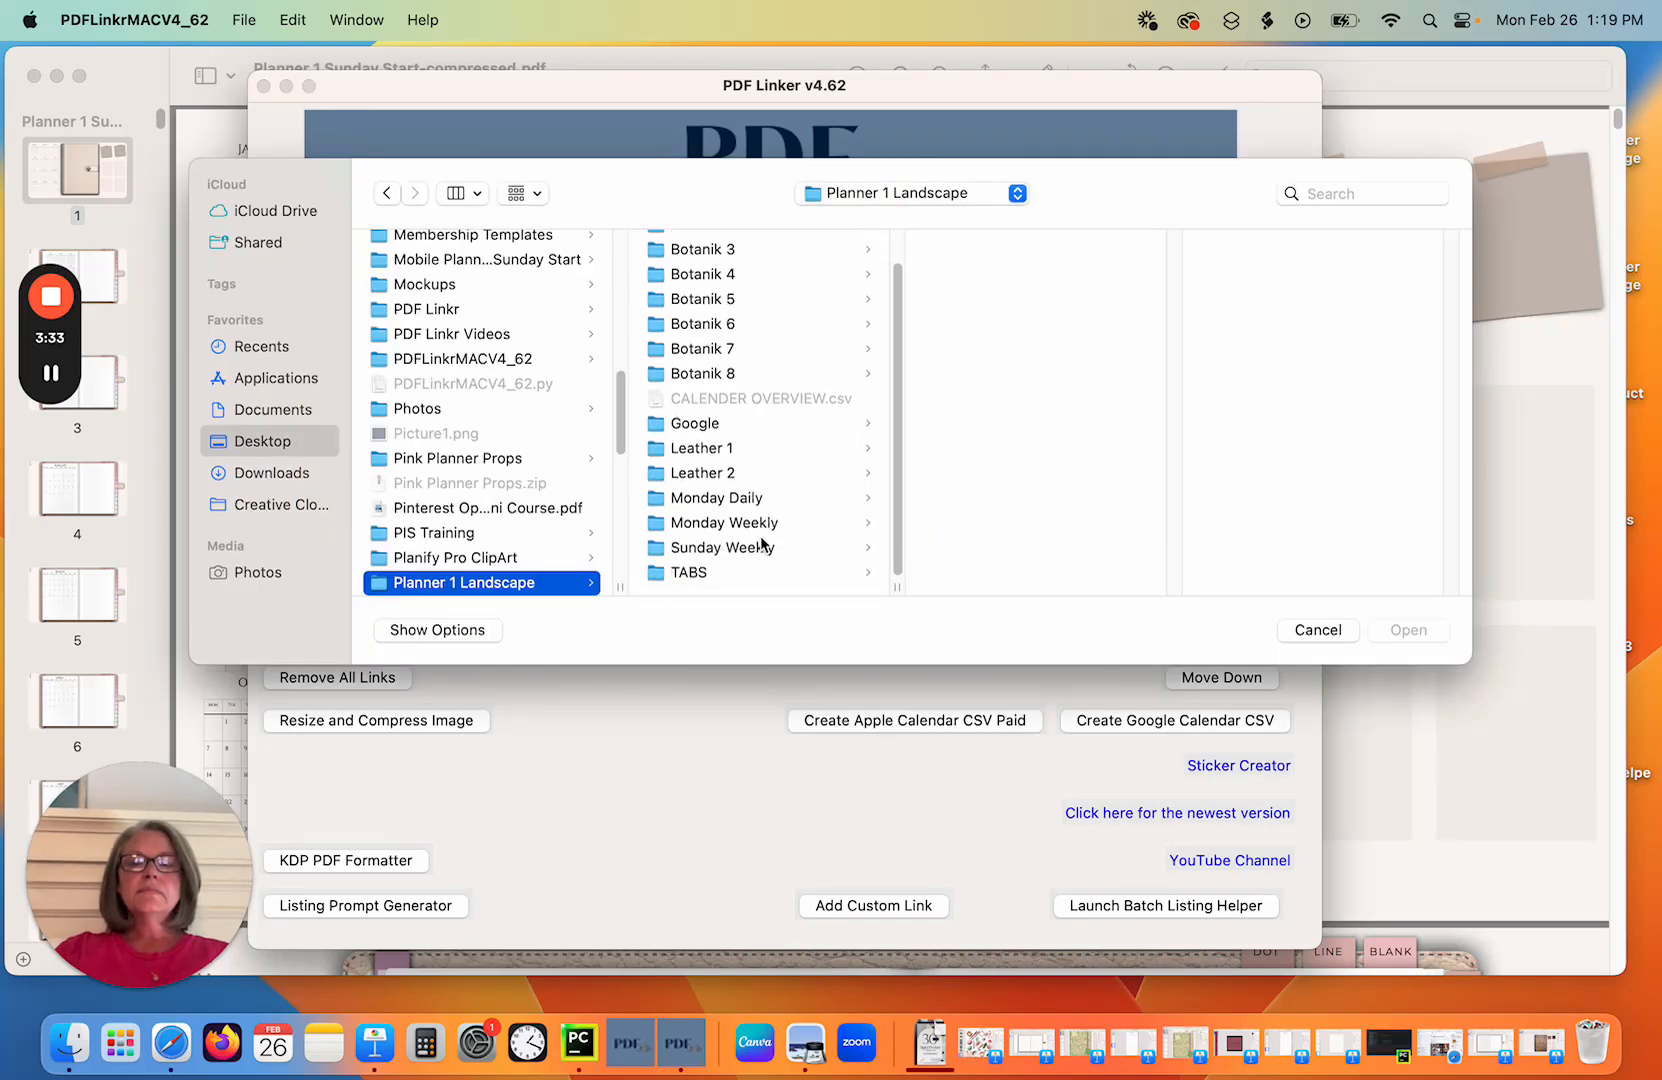
click(717, 474)
click(993, 276)
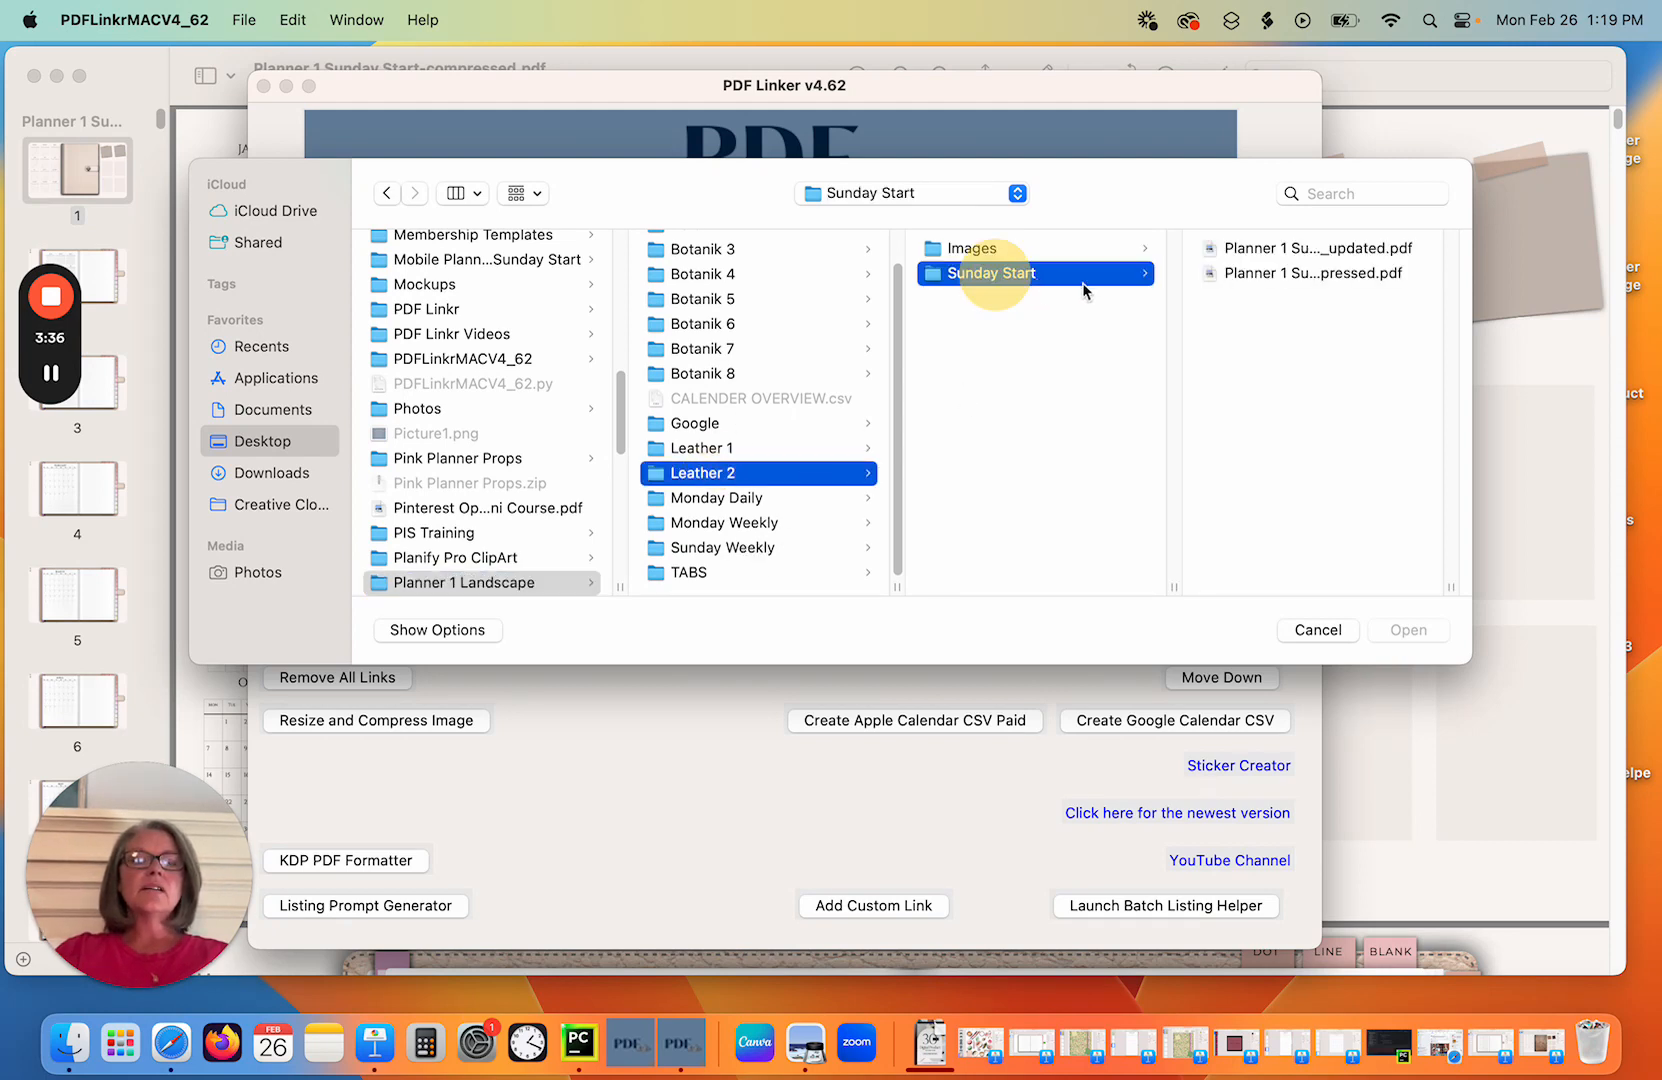
double_click(1317, 249)
Load the added PDF in the viewer and mark the January to December calendars on page 1 as the link area.
click(576, 290)
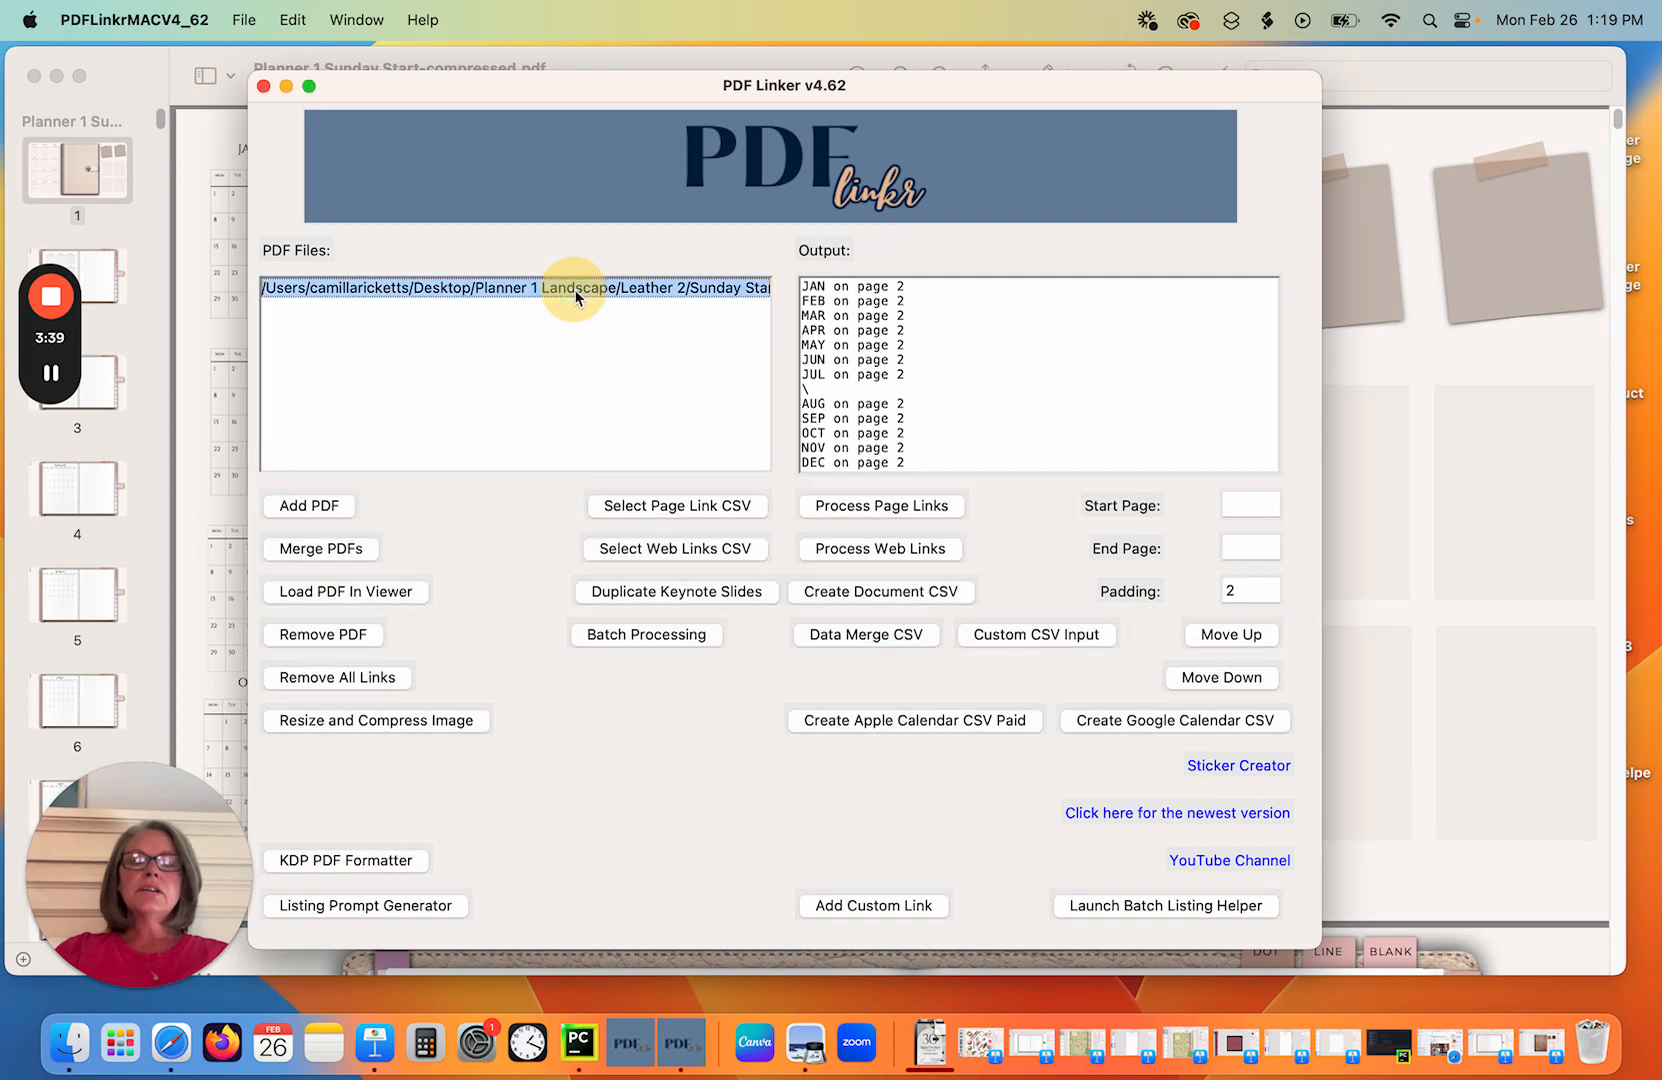
click(352, 594)
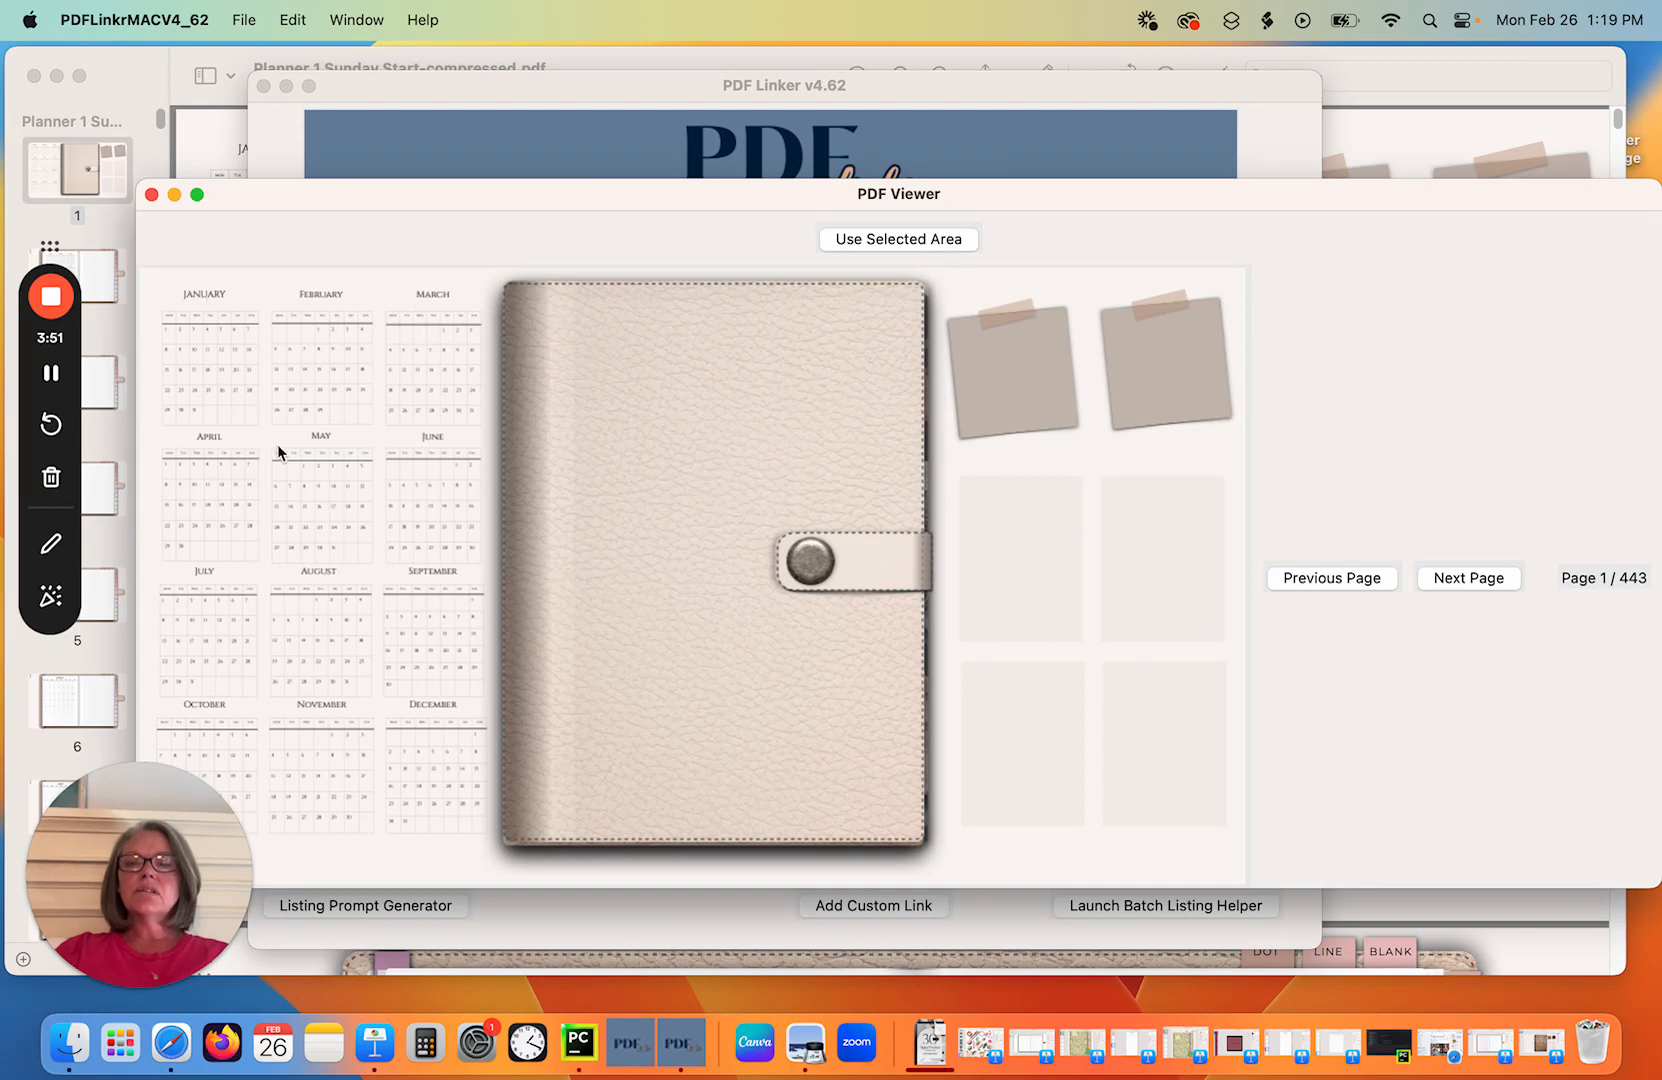
drag(147, 273, 490, 774)
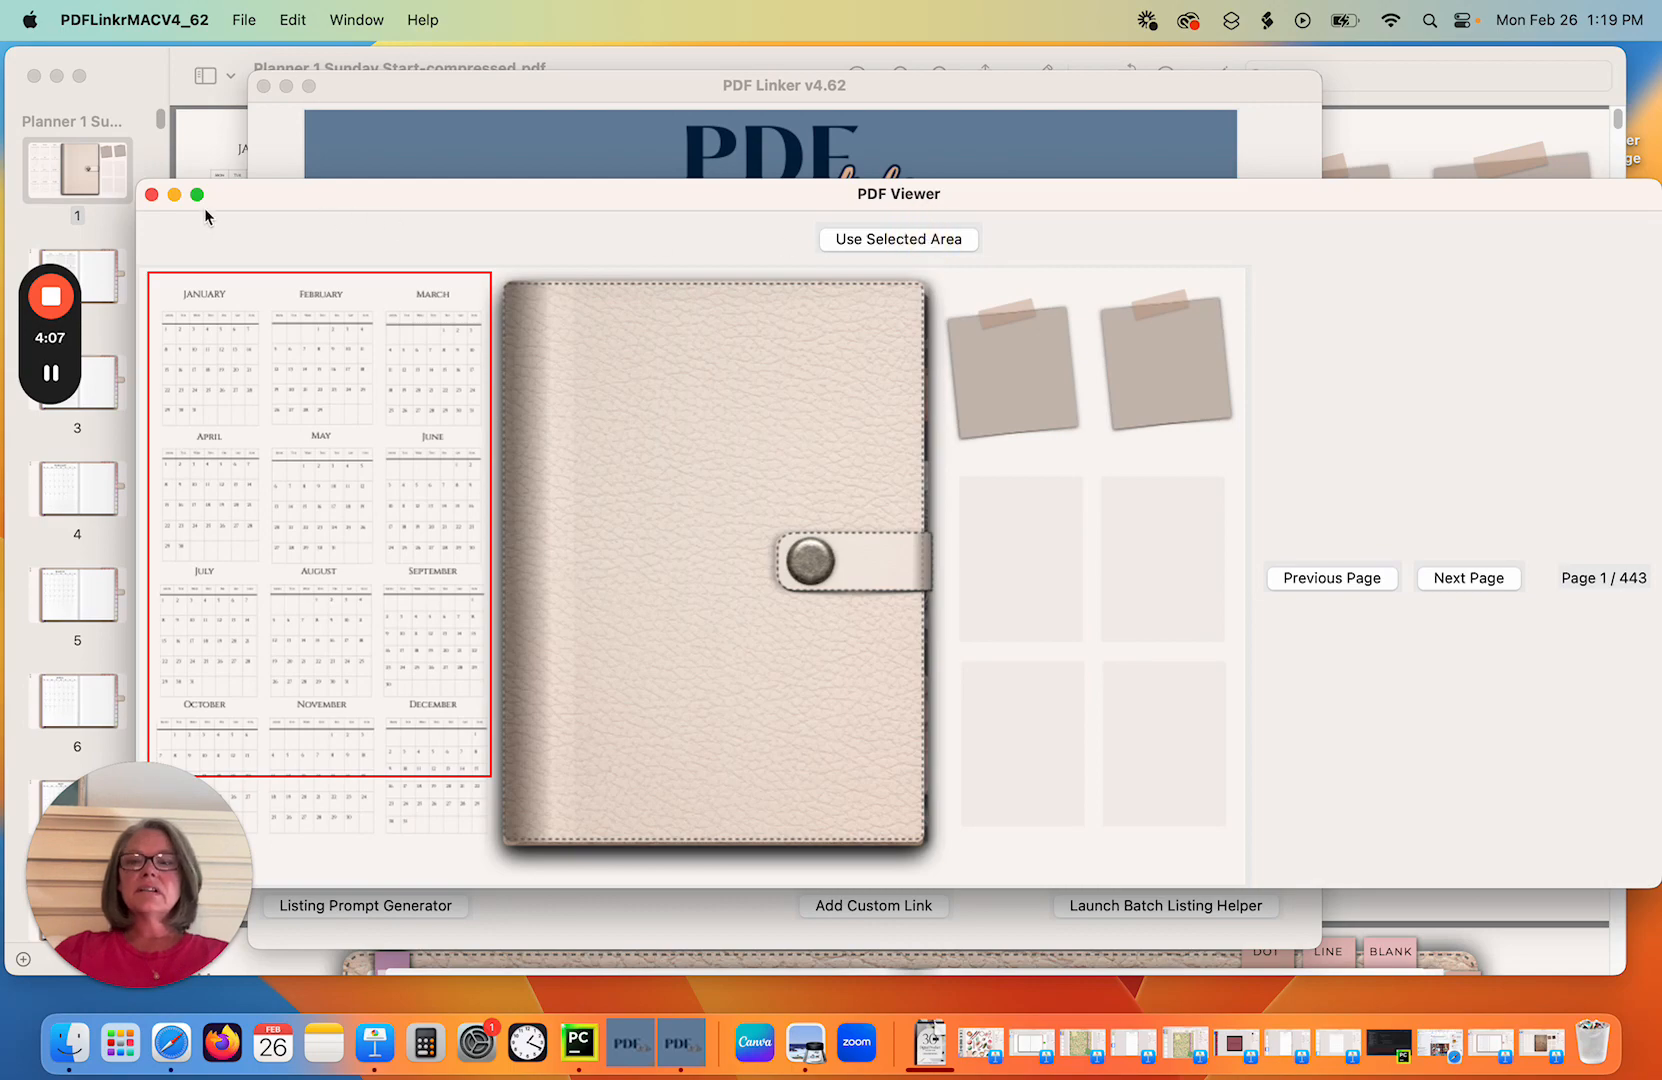
click(151, 194)
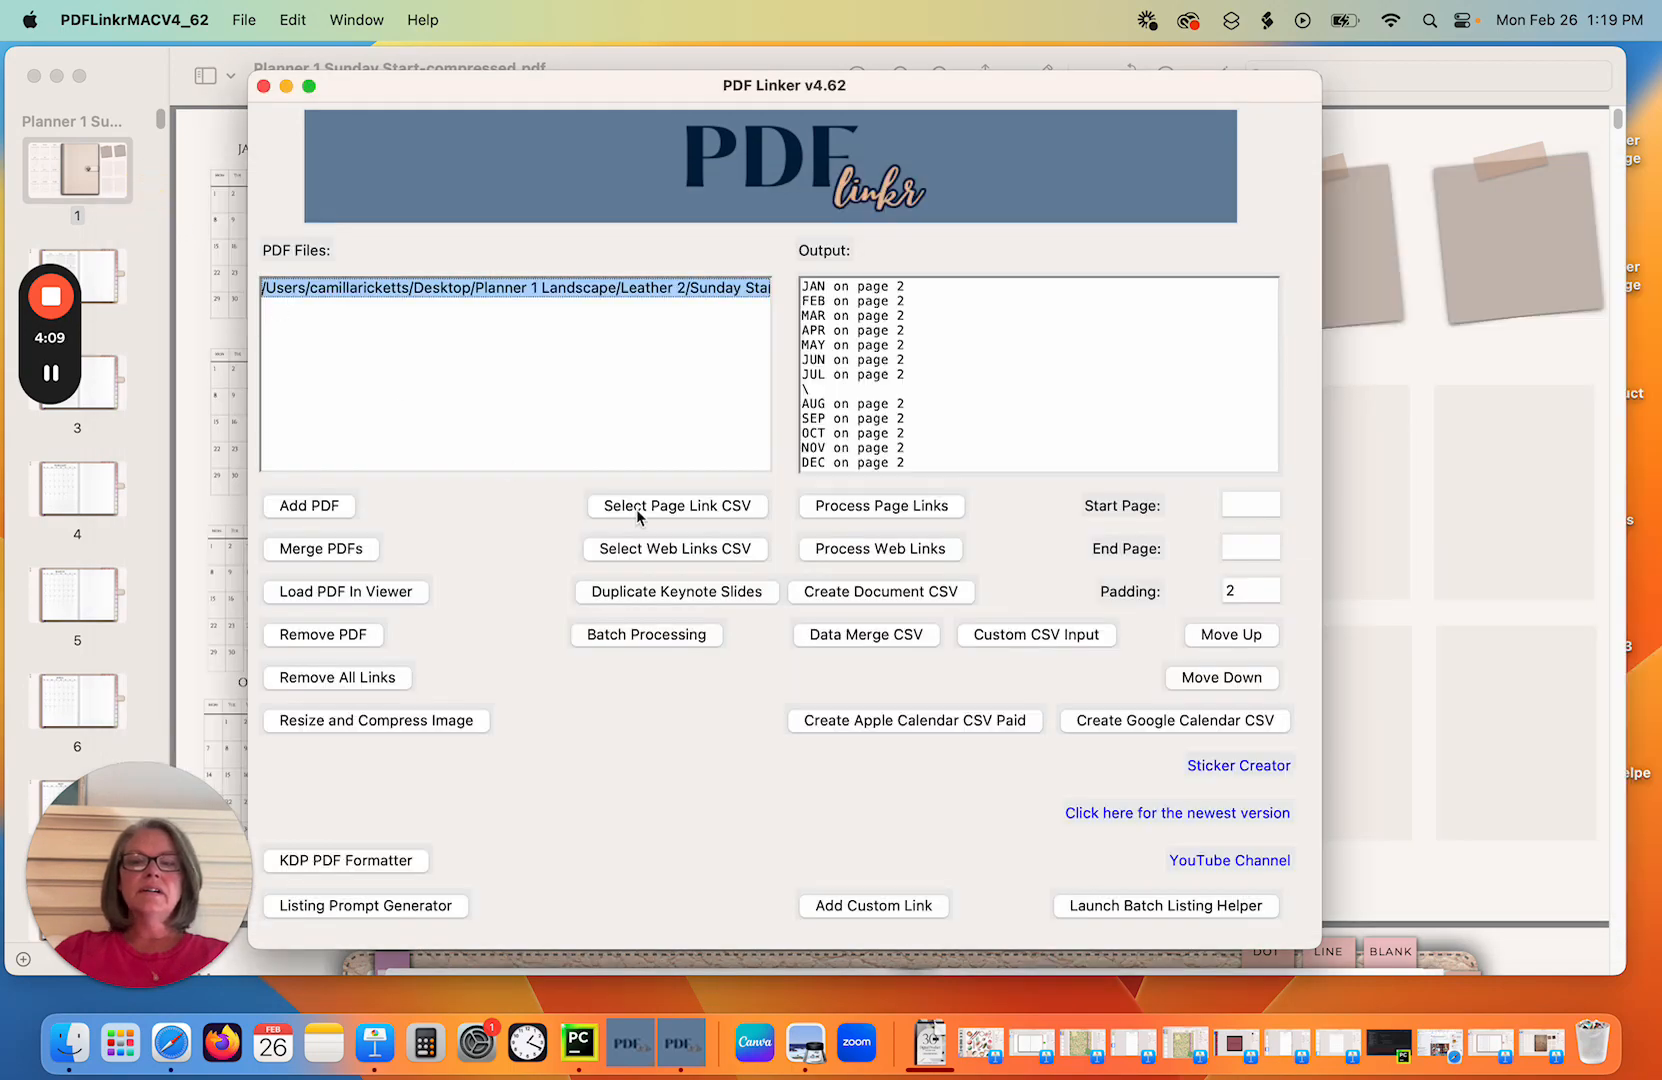
Limit the link processing to page 1 by setting both the start page and the end page to 1.
click(1238, 505)
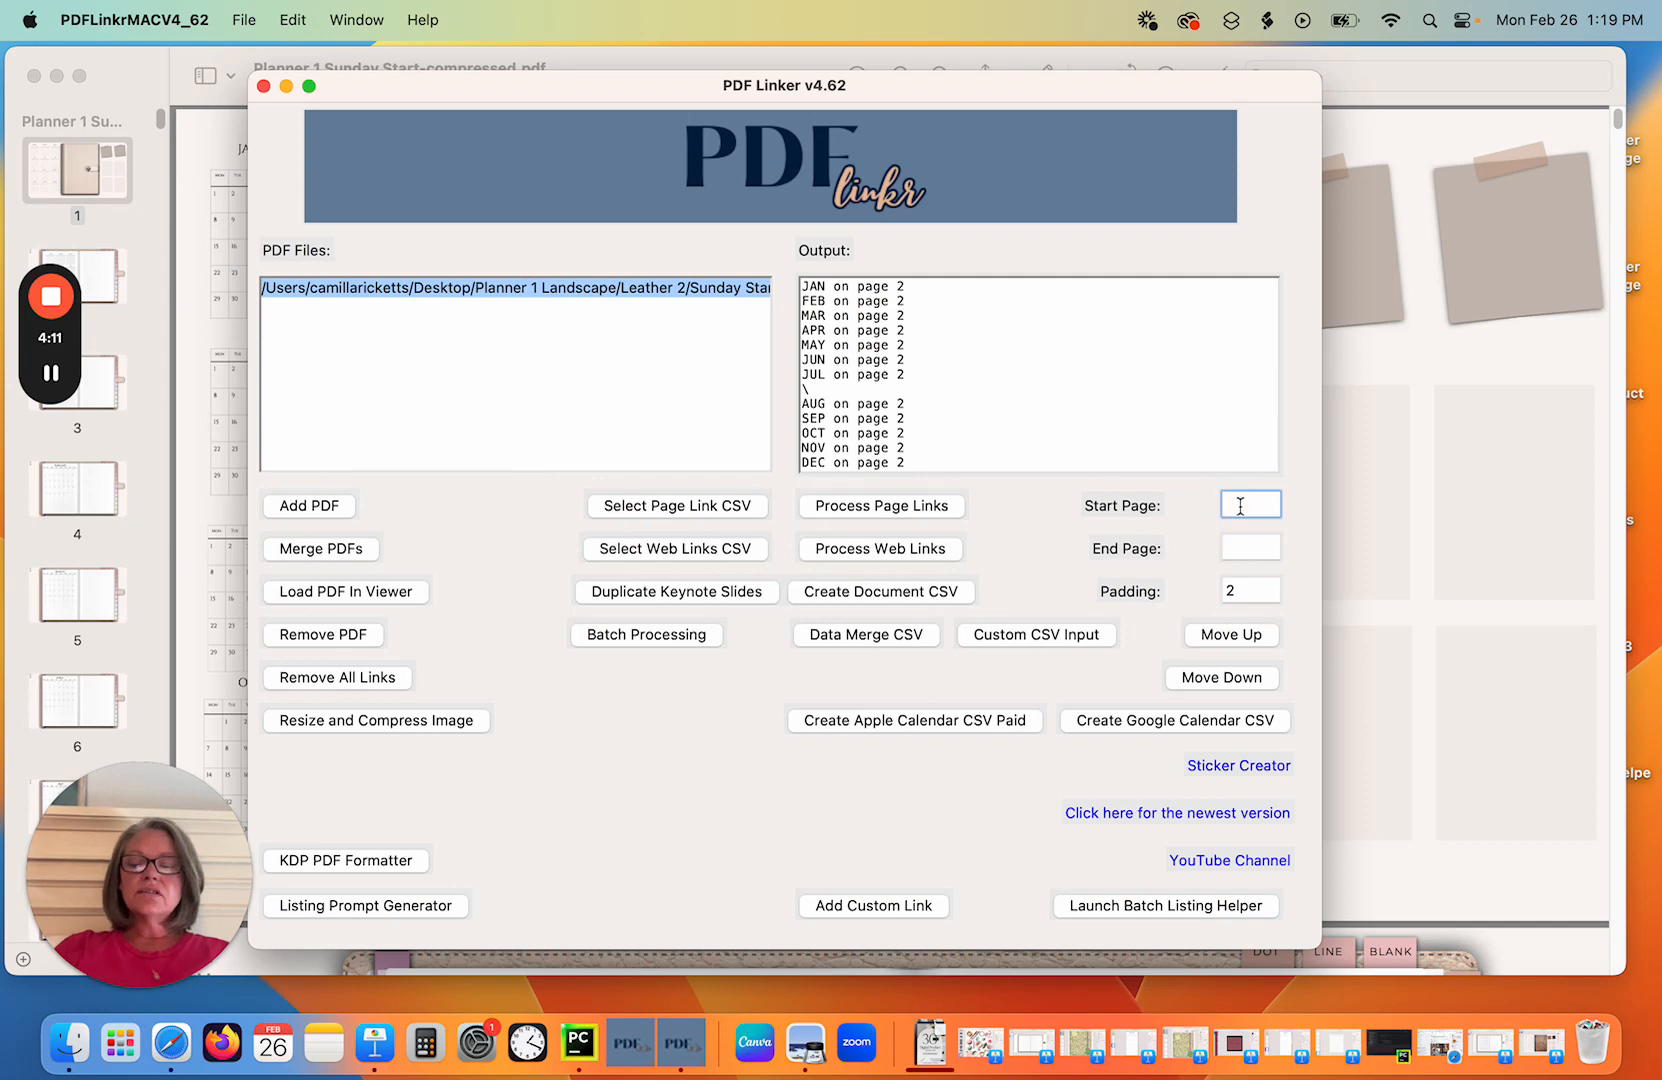
text(1)
click(1259, 545)
text(1)
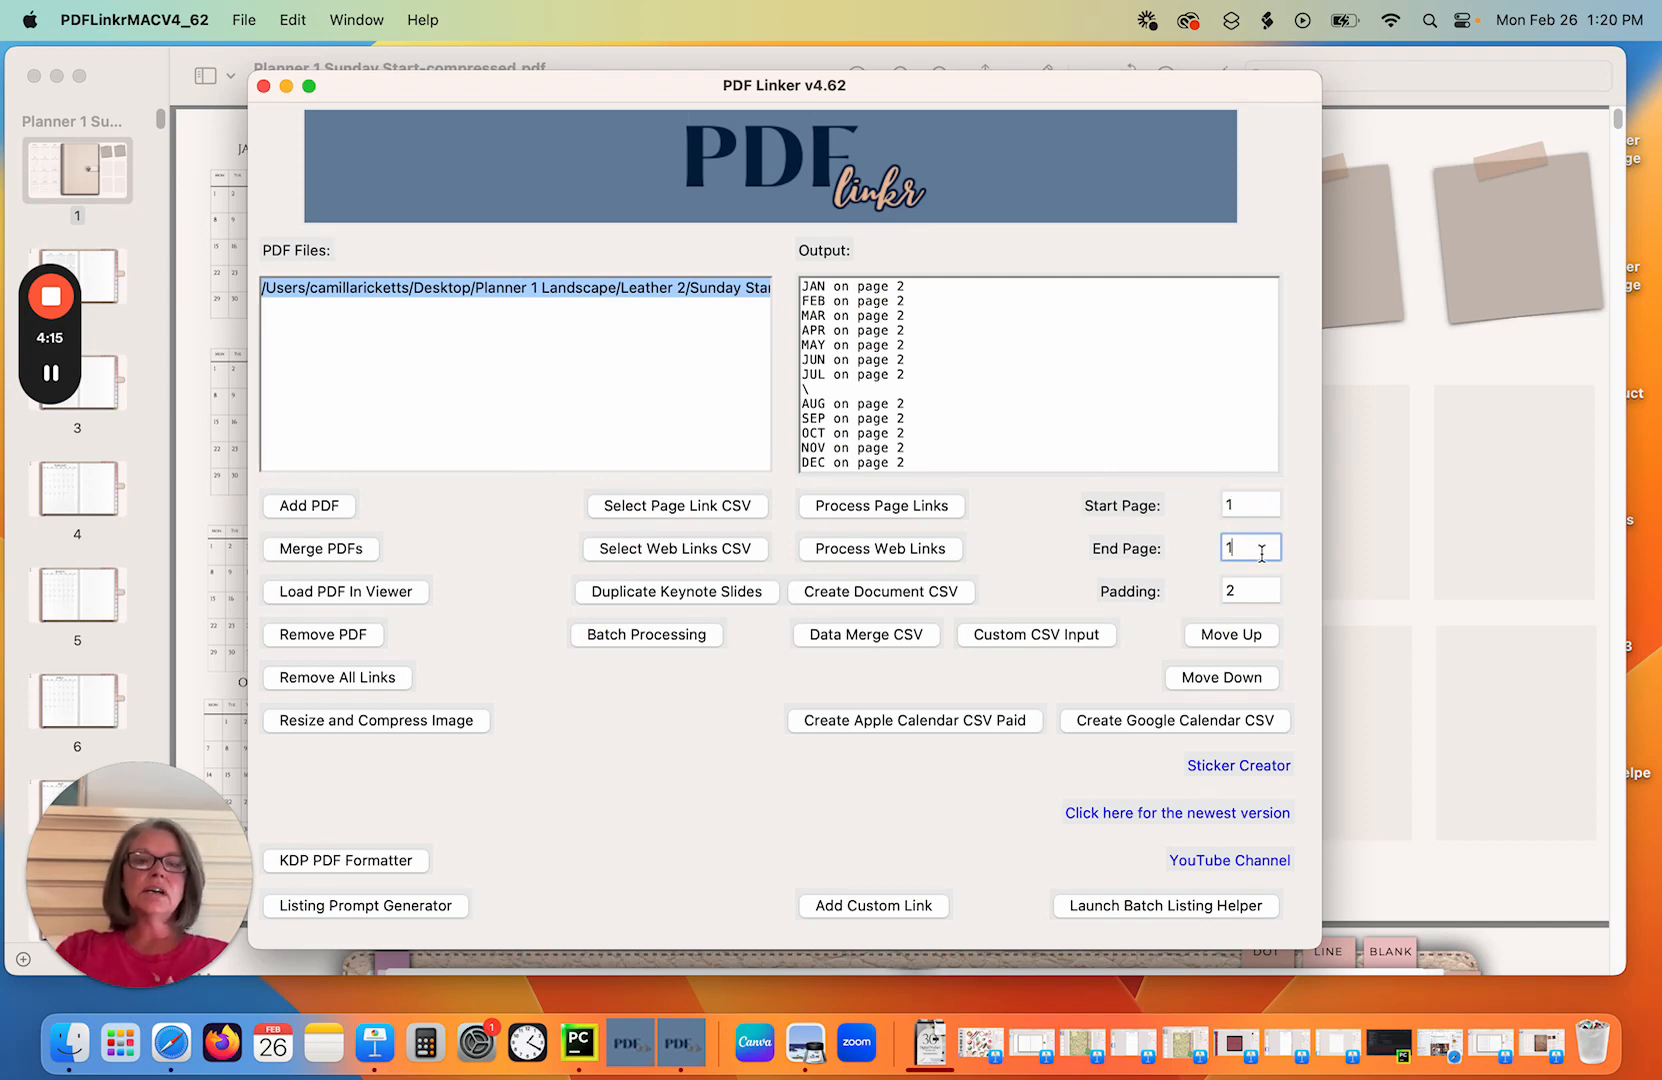
Select CALENDER OVERVIEW.csv from the Planner 1 Landscape folder as the page link CSV and process the page links.
click(697, 507)
click(953, 196)
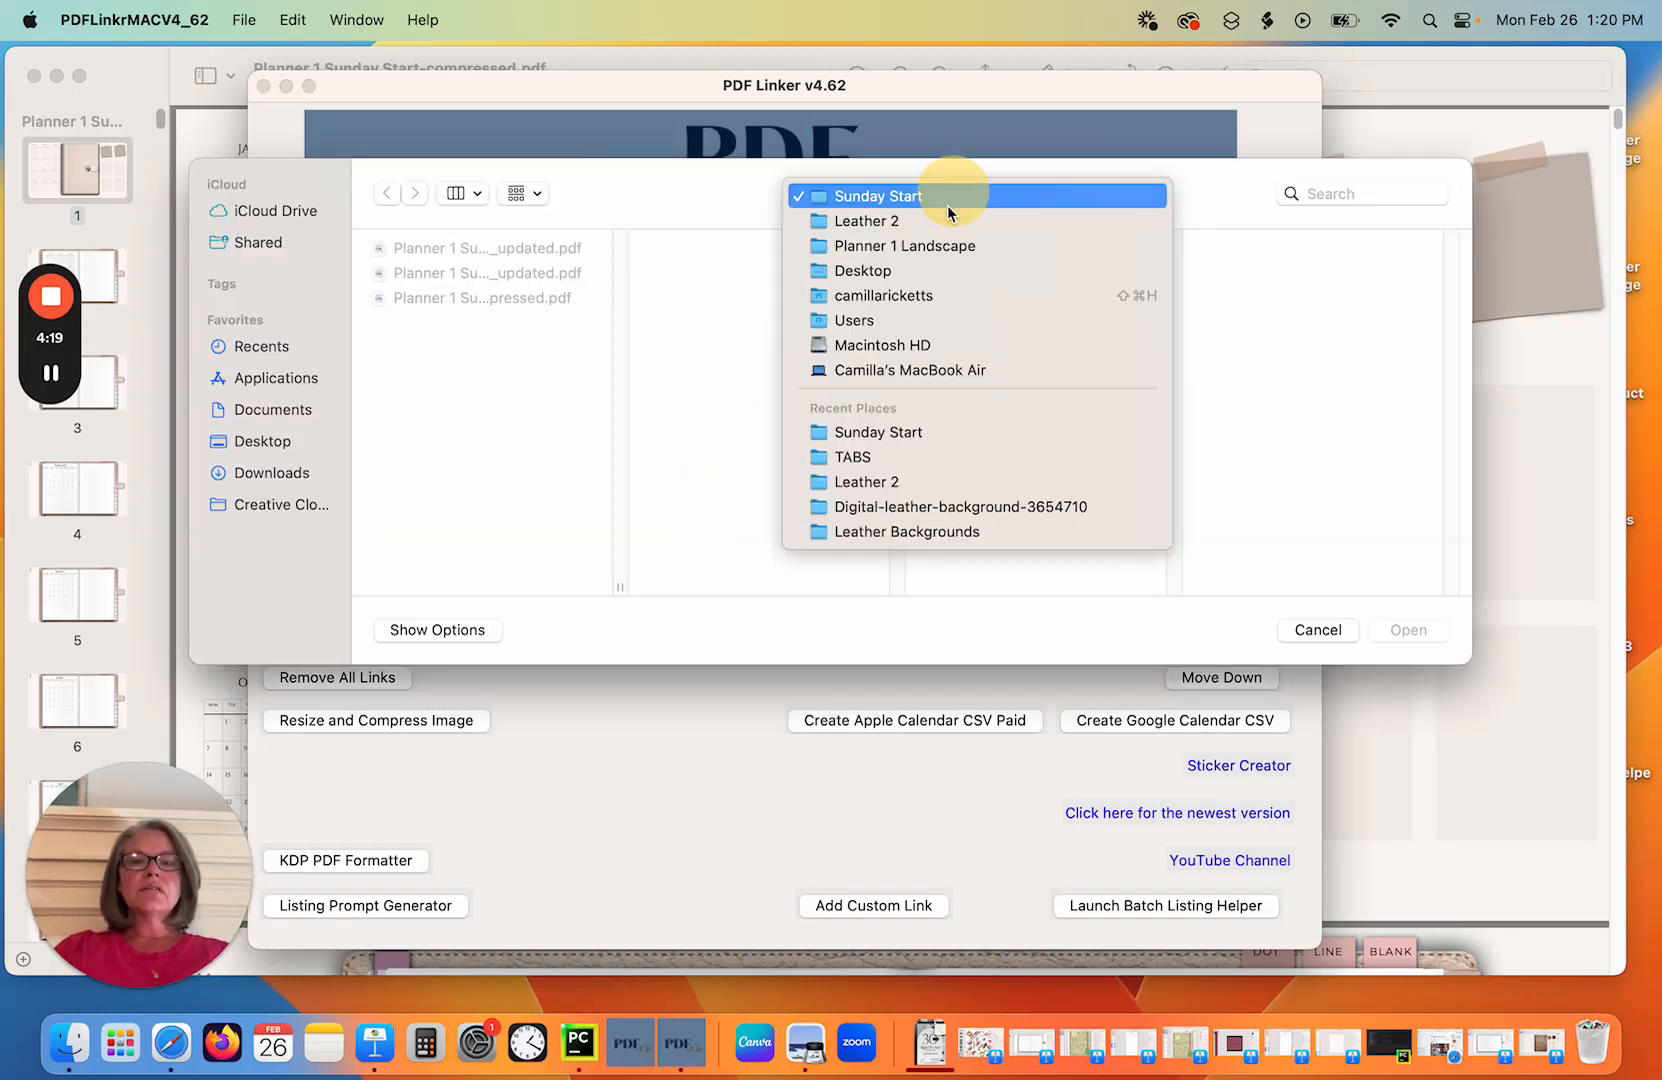
click(922, 252)
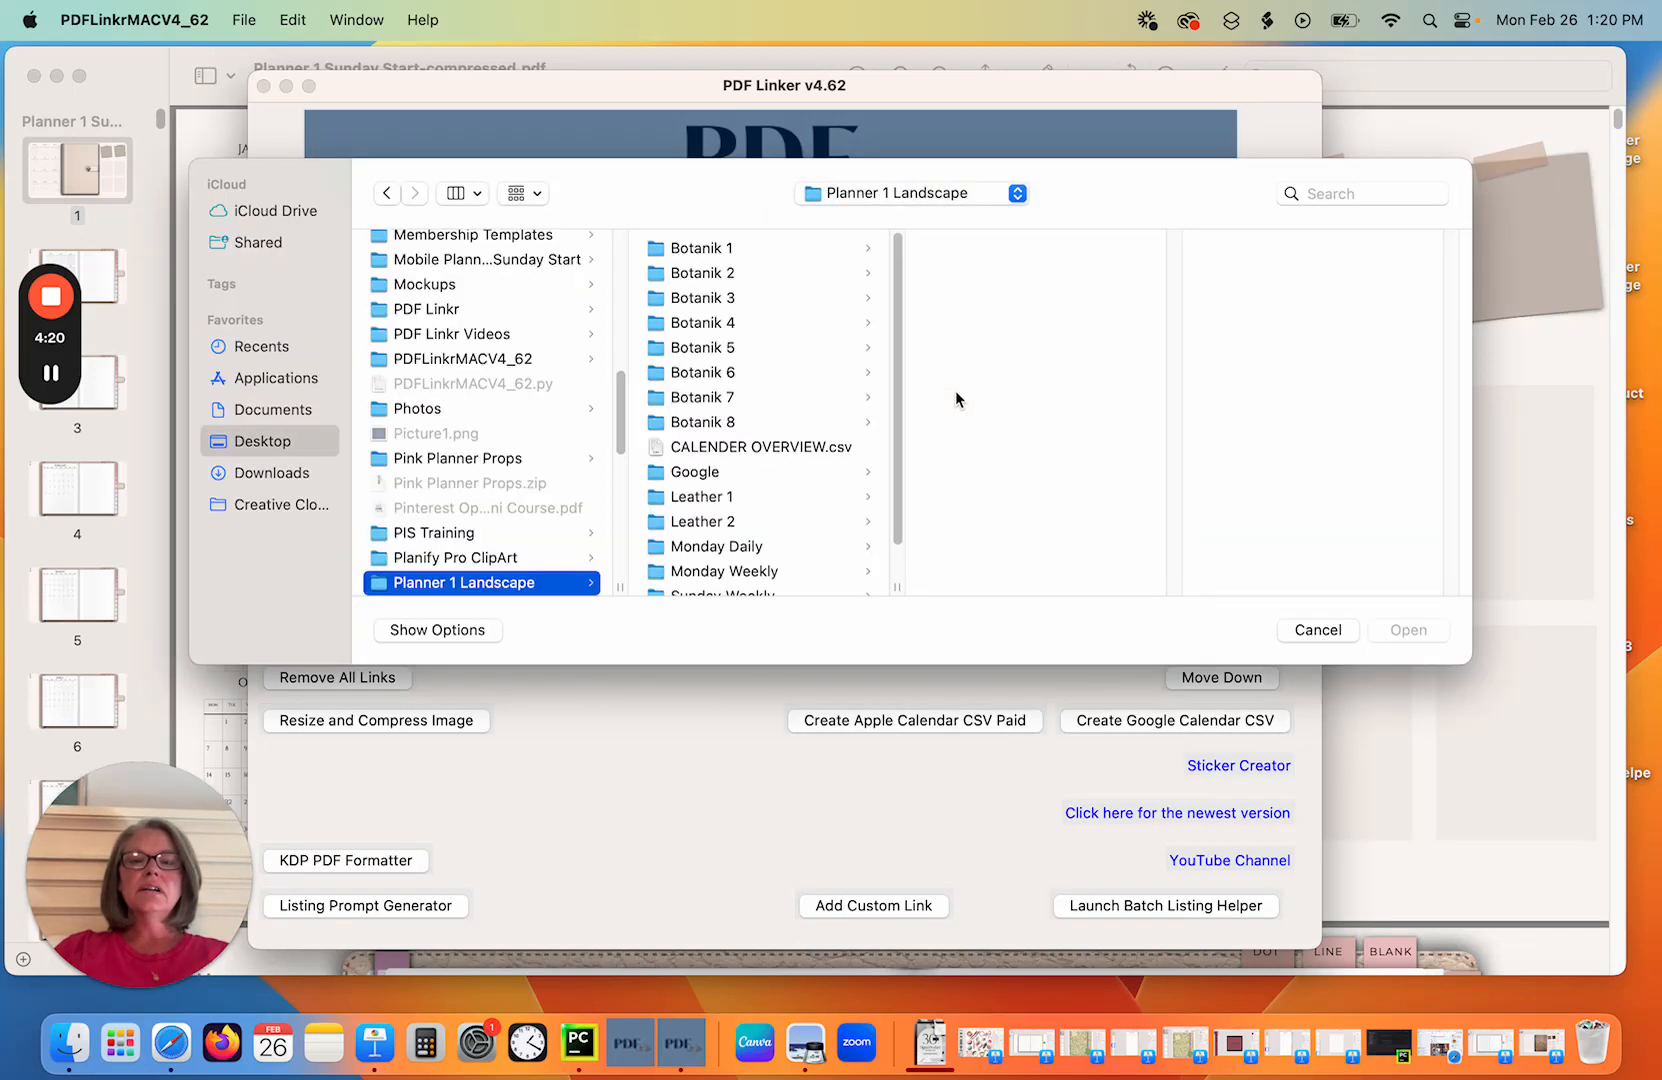
click(769, 450)
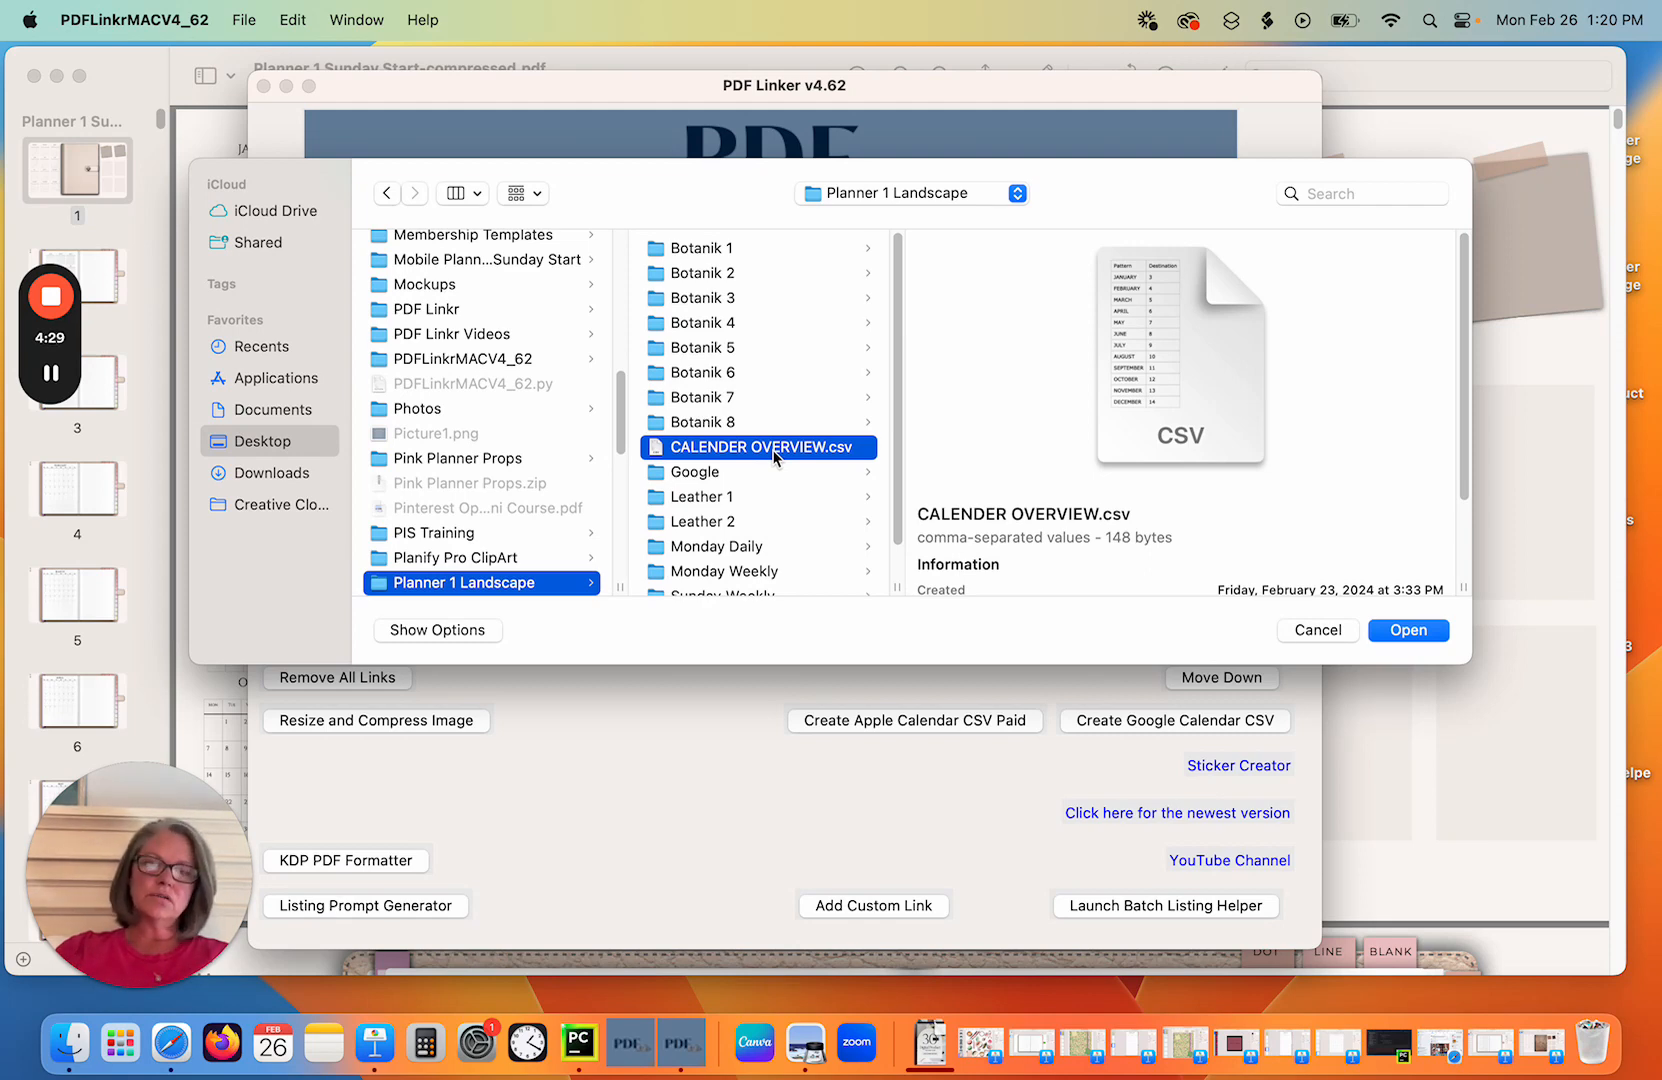
click(1410, 632)
click(897, 514)
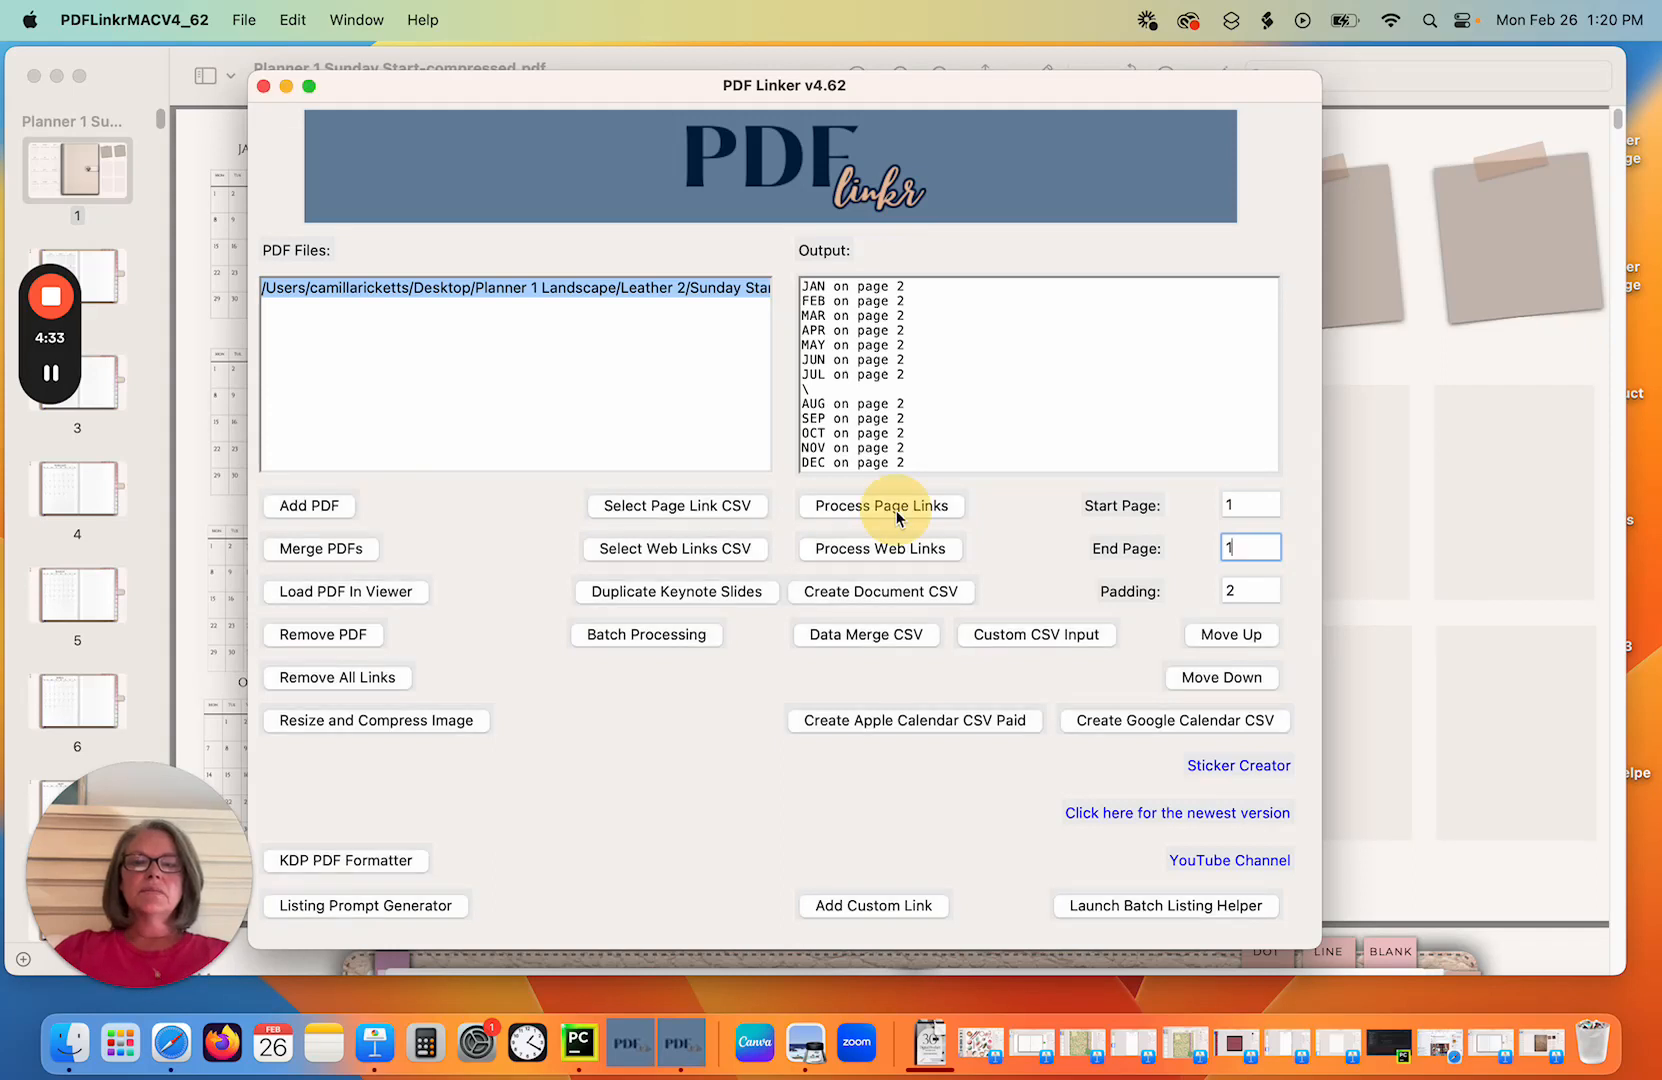
click(845, 405)
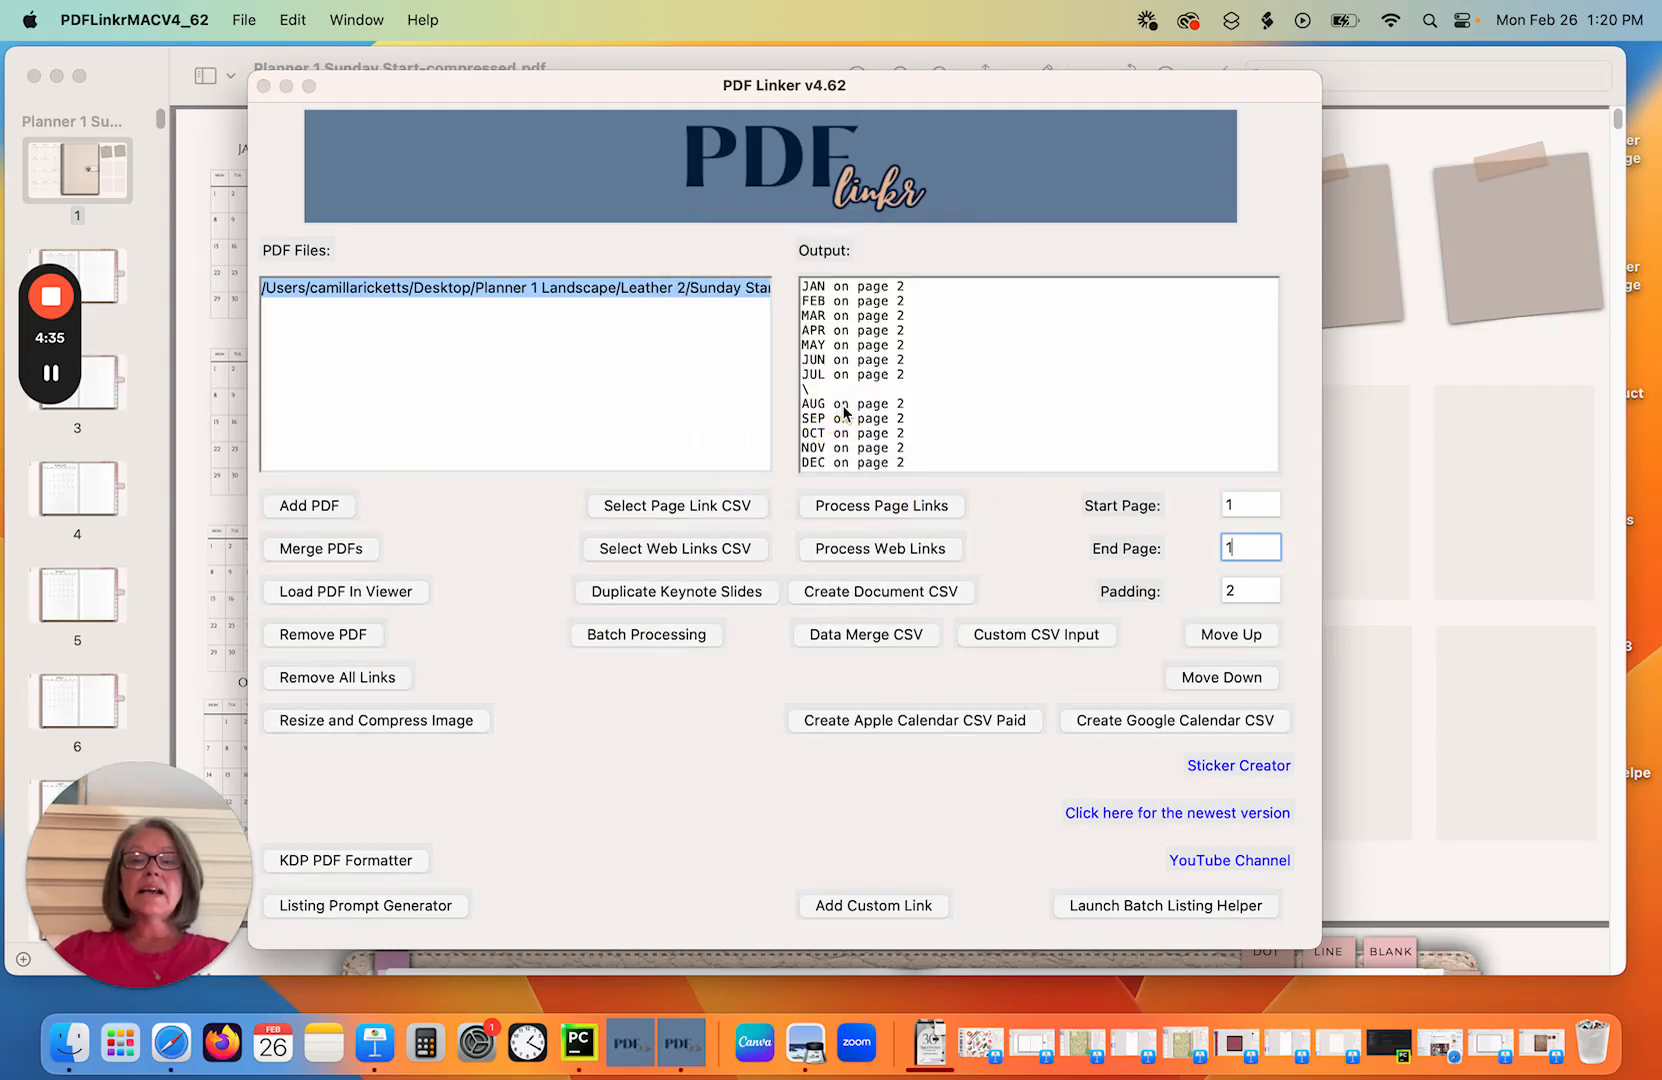
Replace the listed PDF with the first "_updated" PDF in the Leather 2/Sunday Start folder.
click(312, 638)
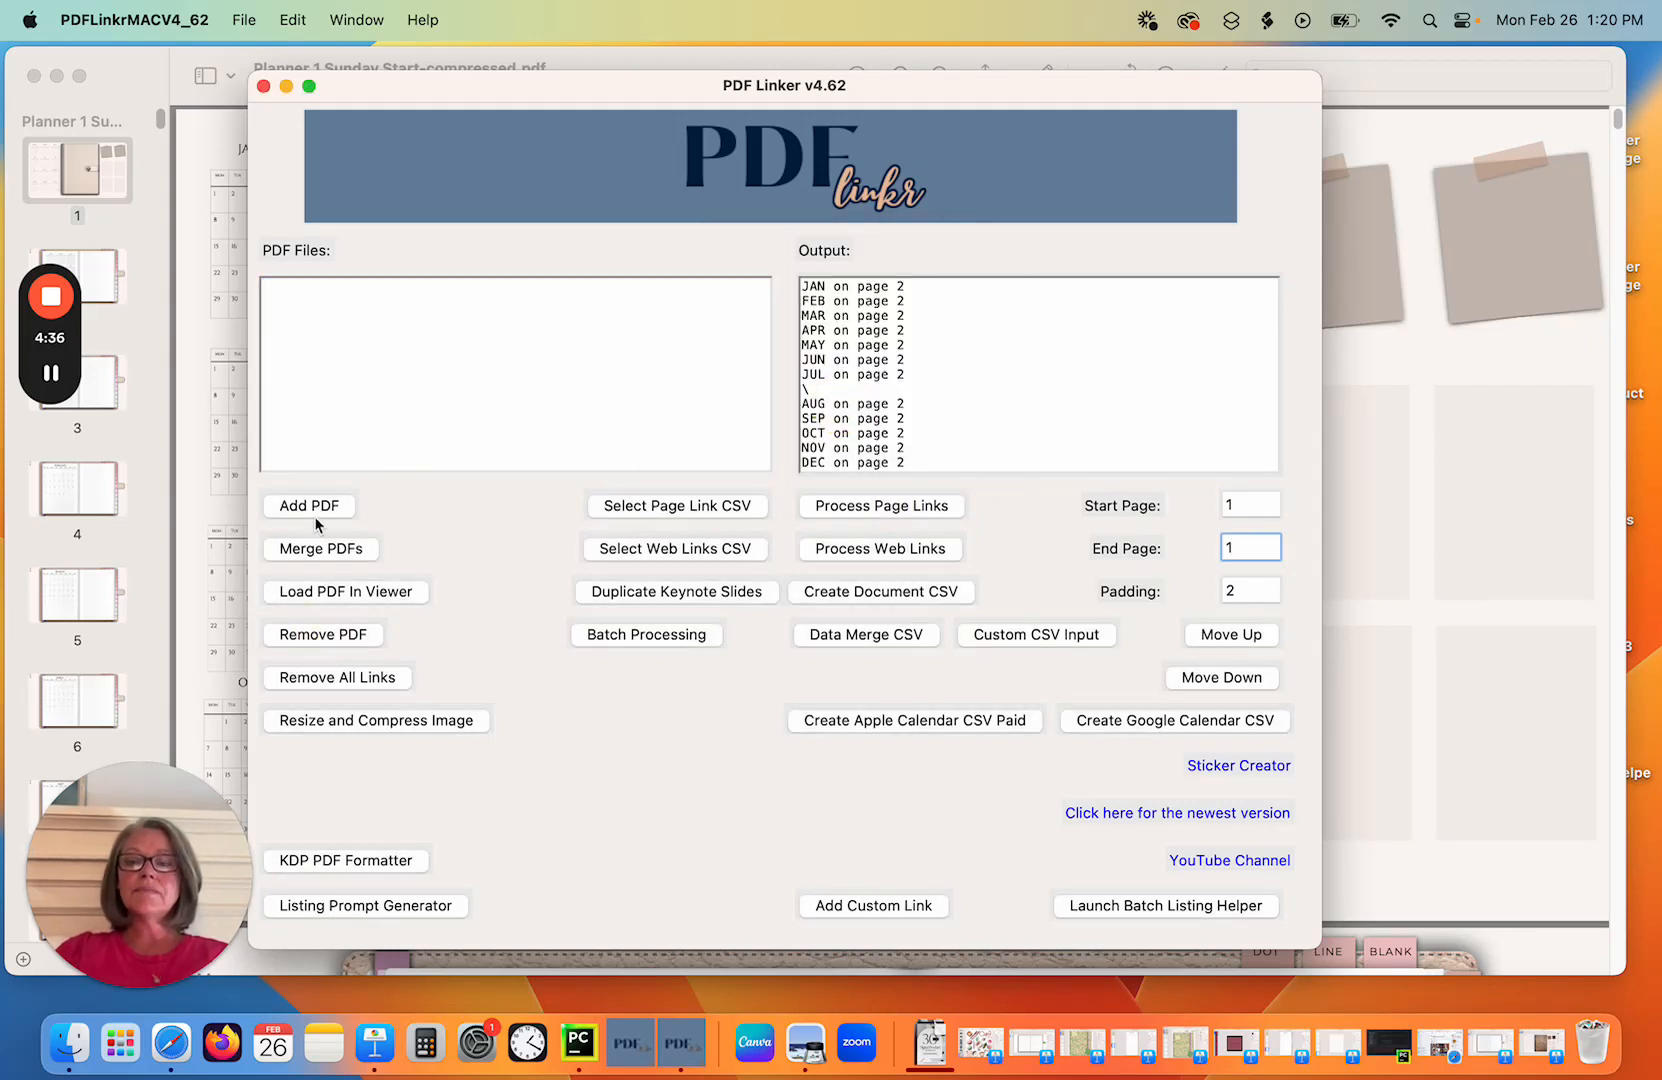
click(312, 508)
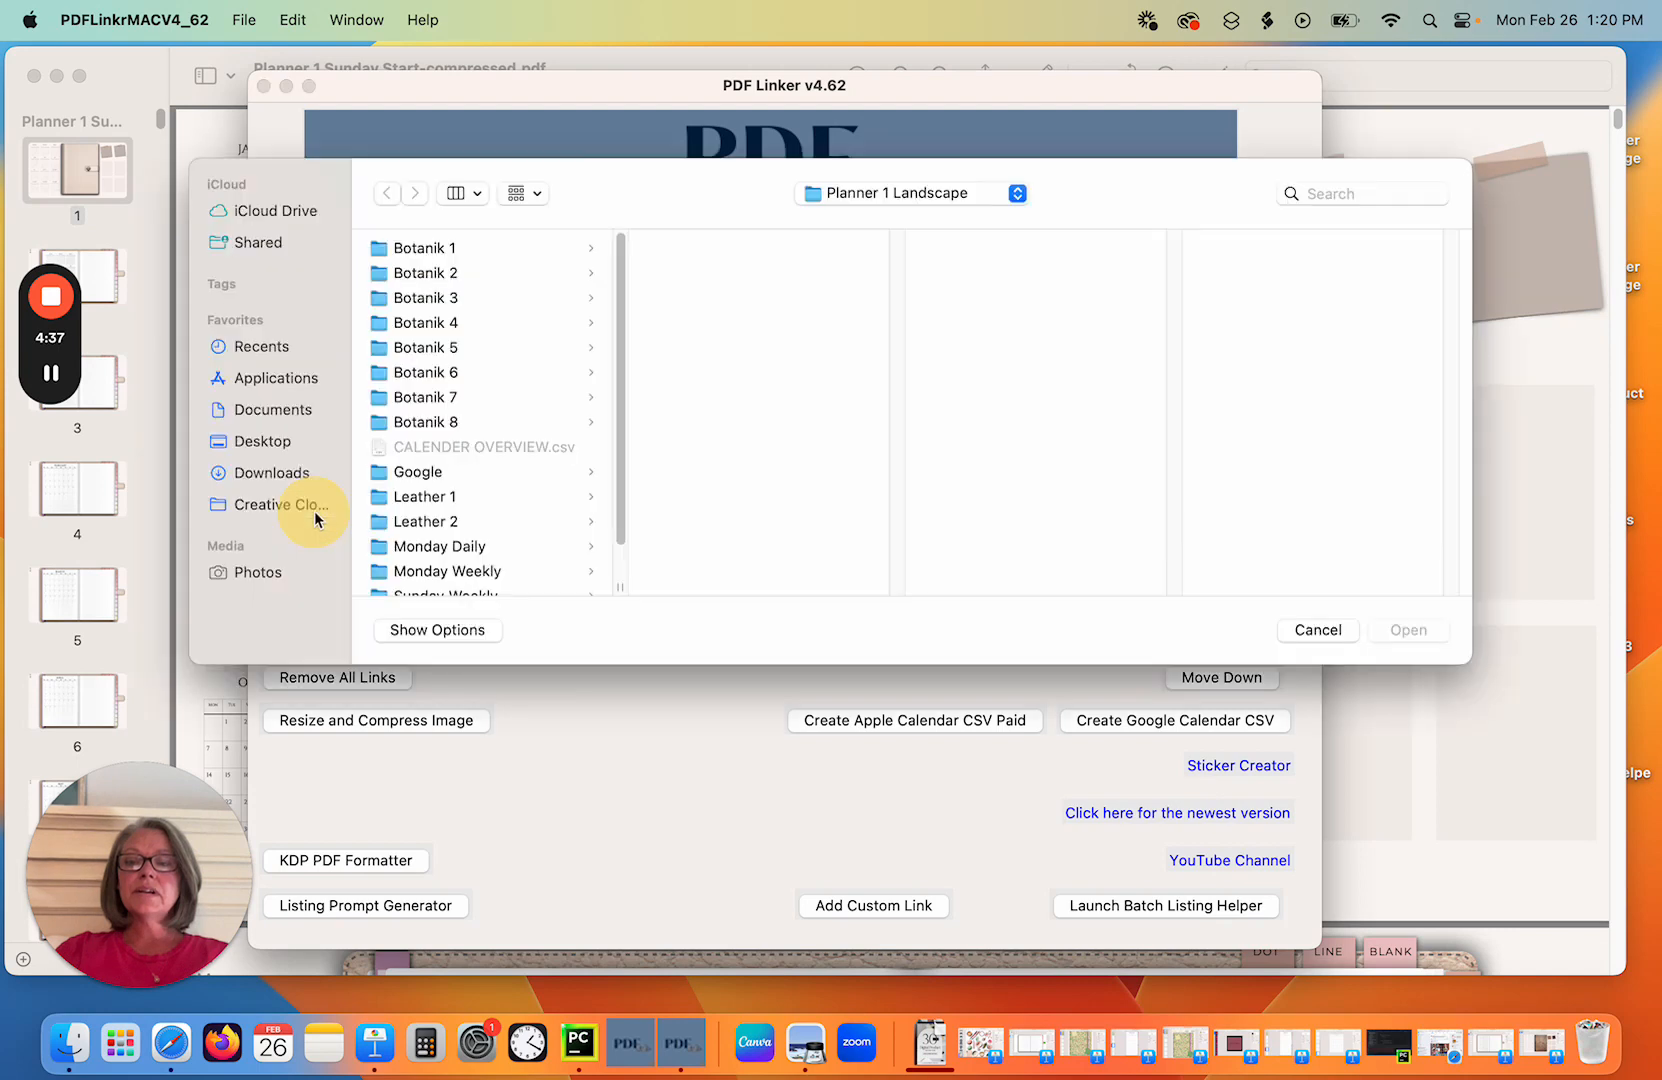
click(463, 522)
click(732, 273)
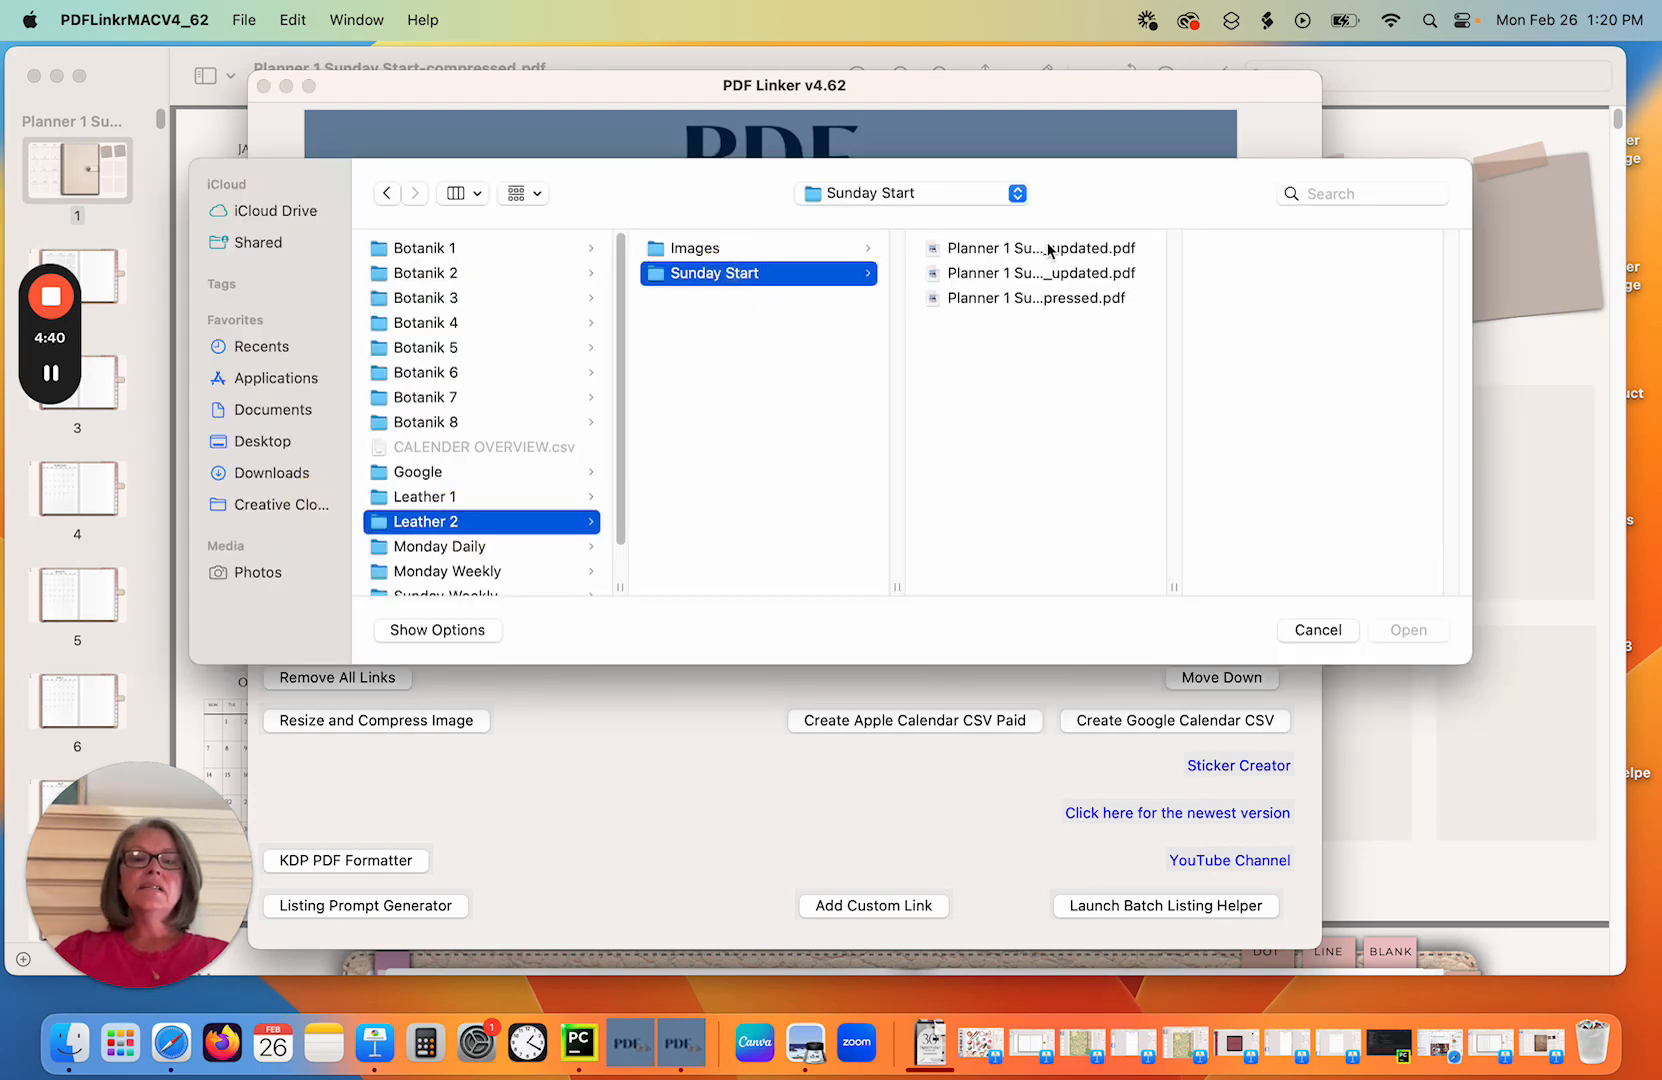
double_click(1049, 250)
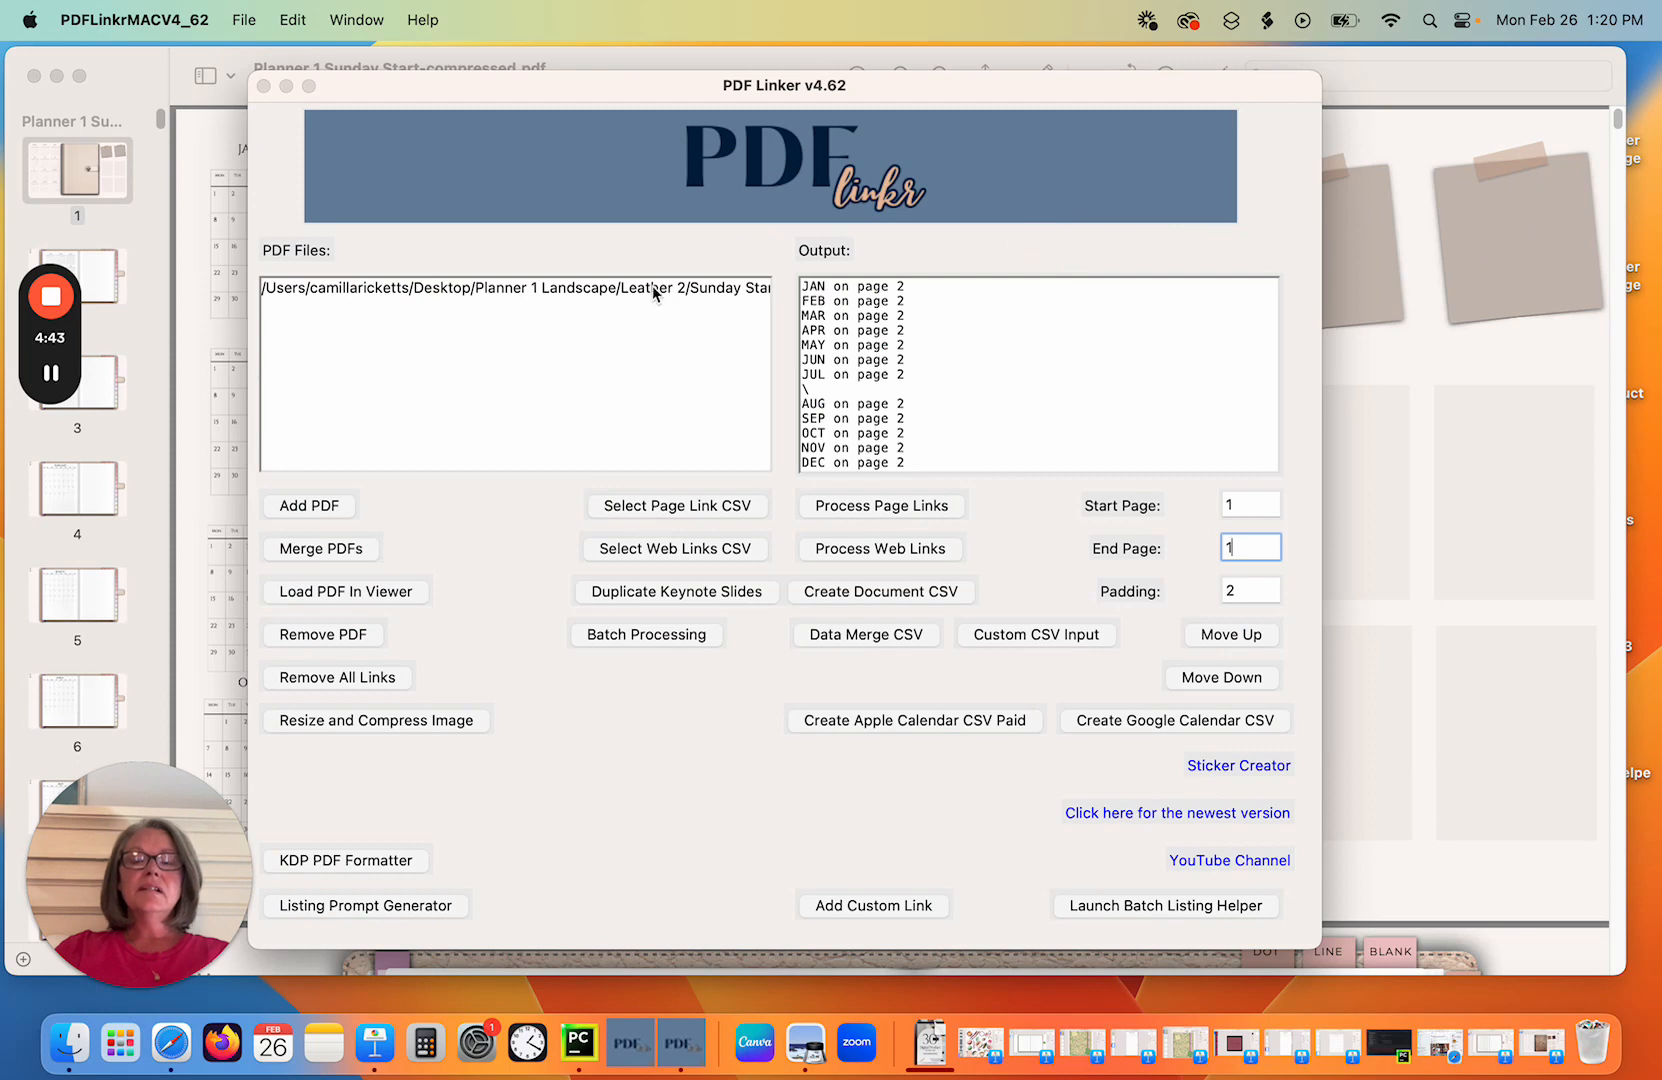
Set both the start page and the end page to 2 for the newly added PDF.
click(653, 292)
drag(1230, 505, 1168, 505)
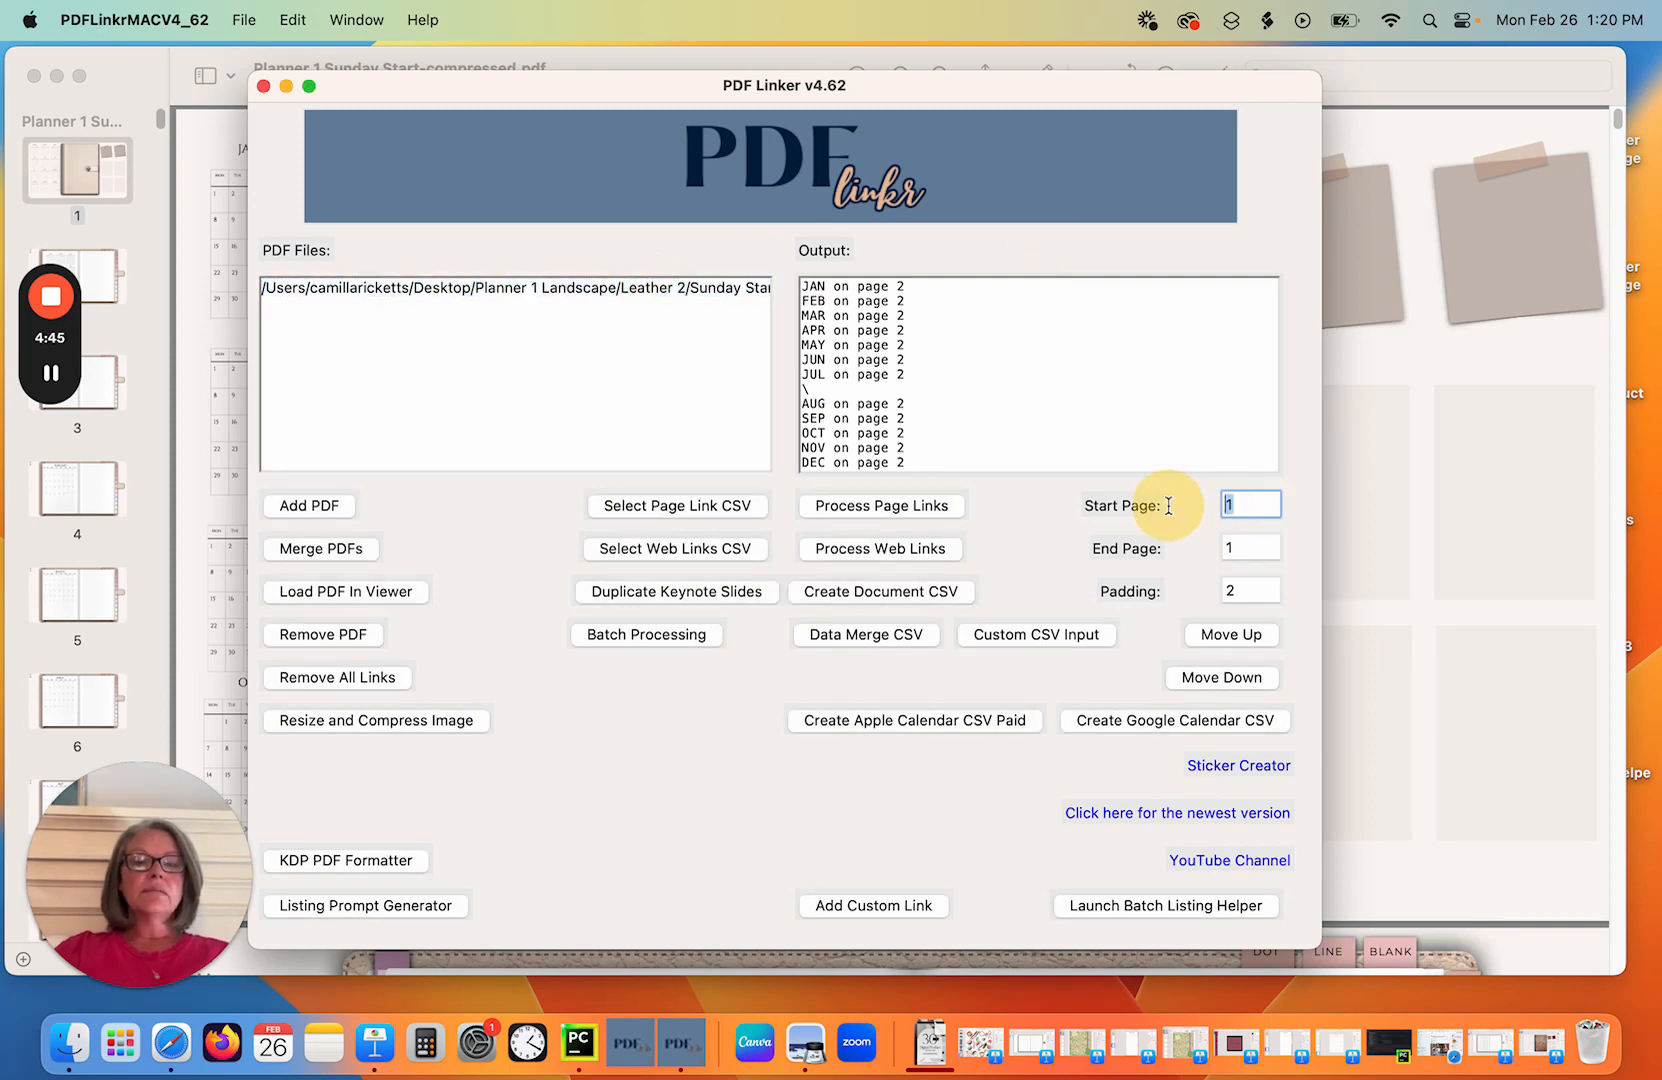
text(2)
drag(1250, 548, 1180, 547)
text(2)
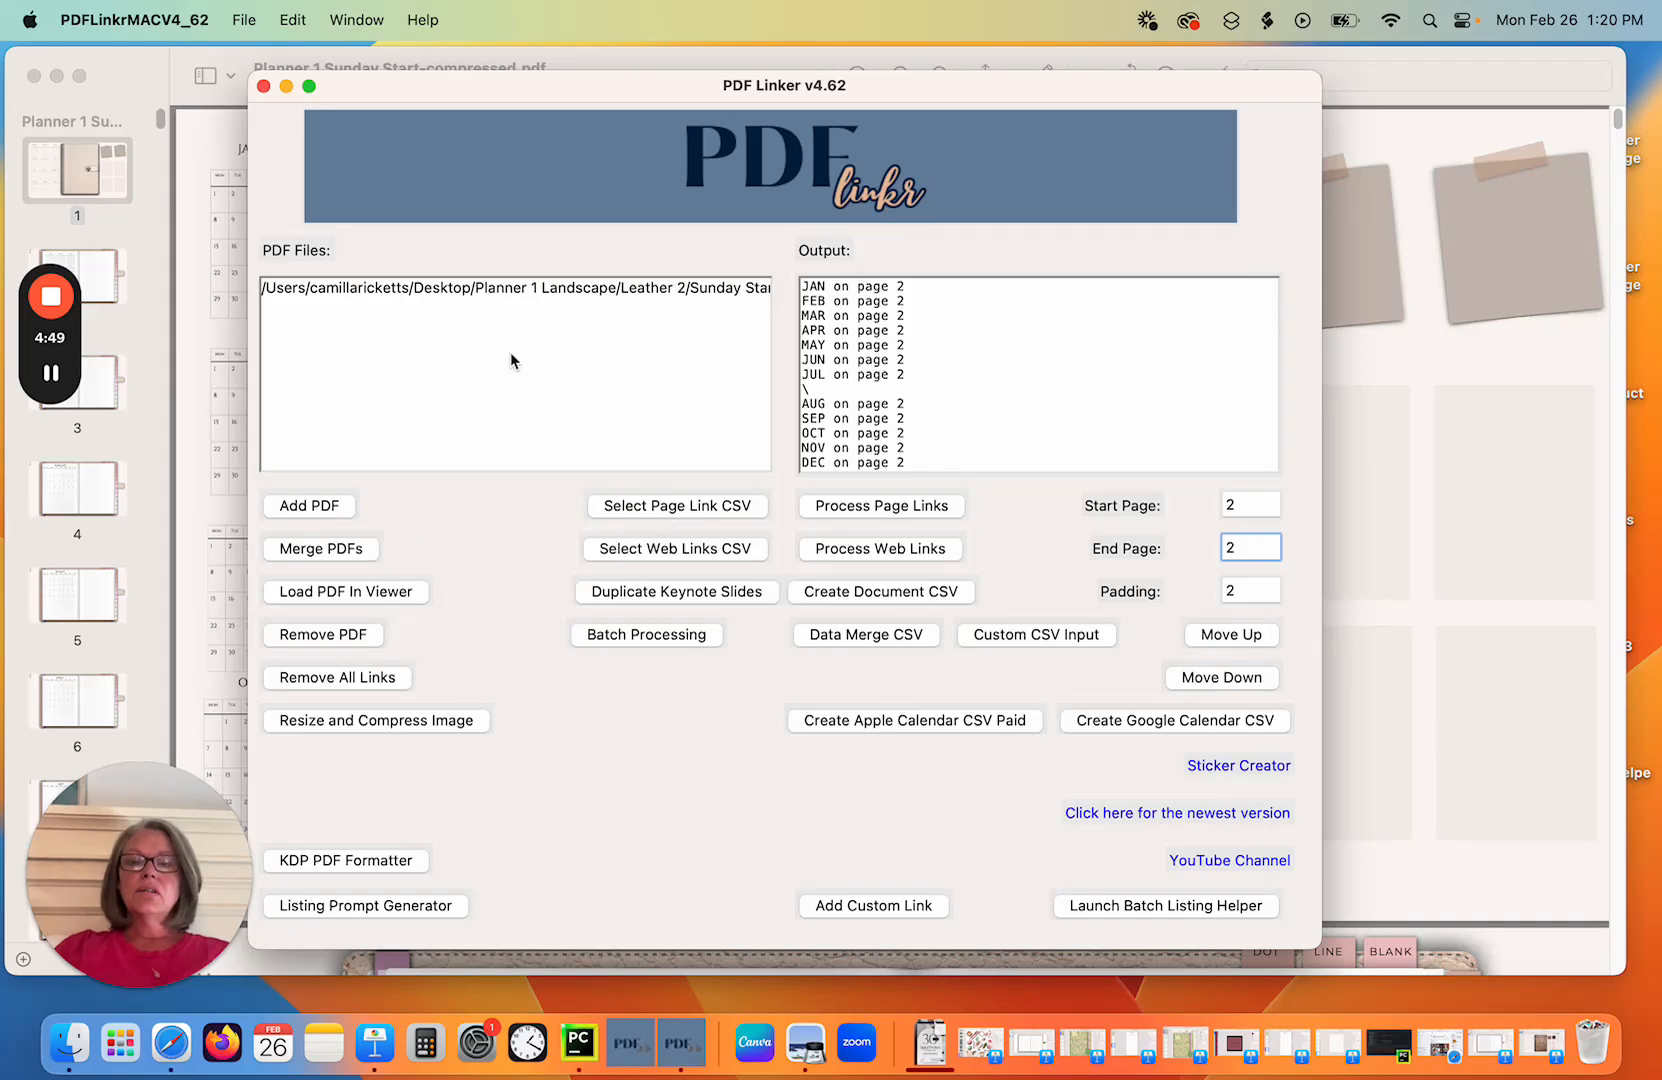
Load the PDF in the viewer and set the January to December calendars on page 2 as the link area.
click(530, 291)
click(389, 596)
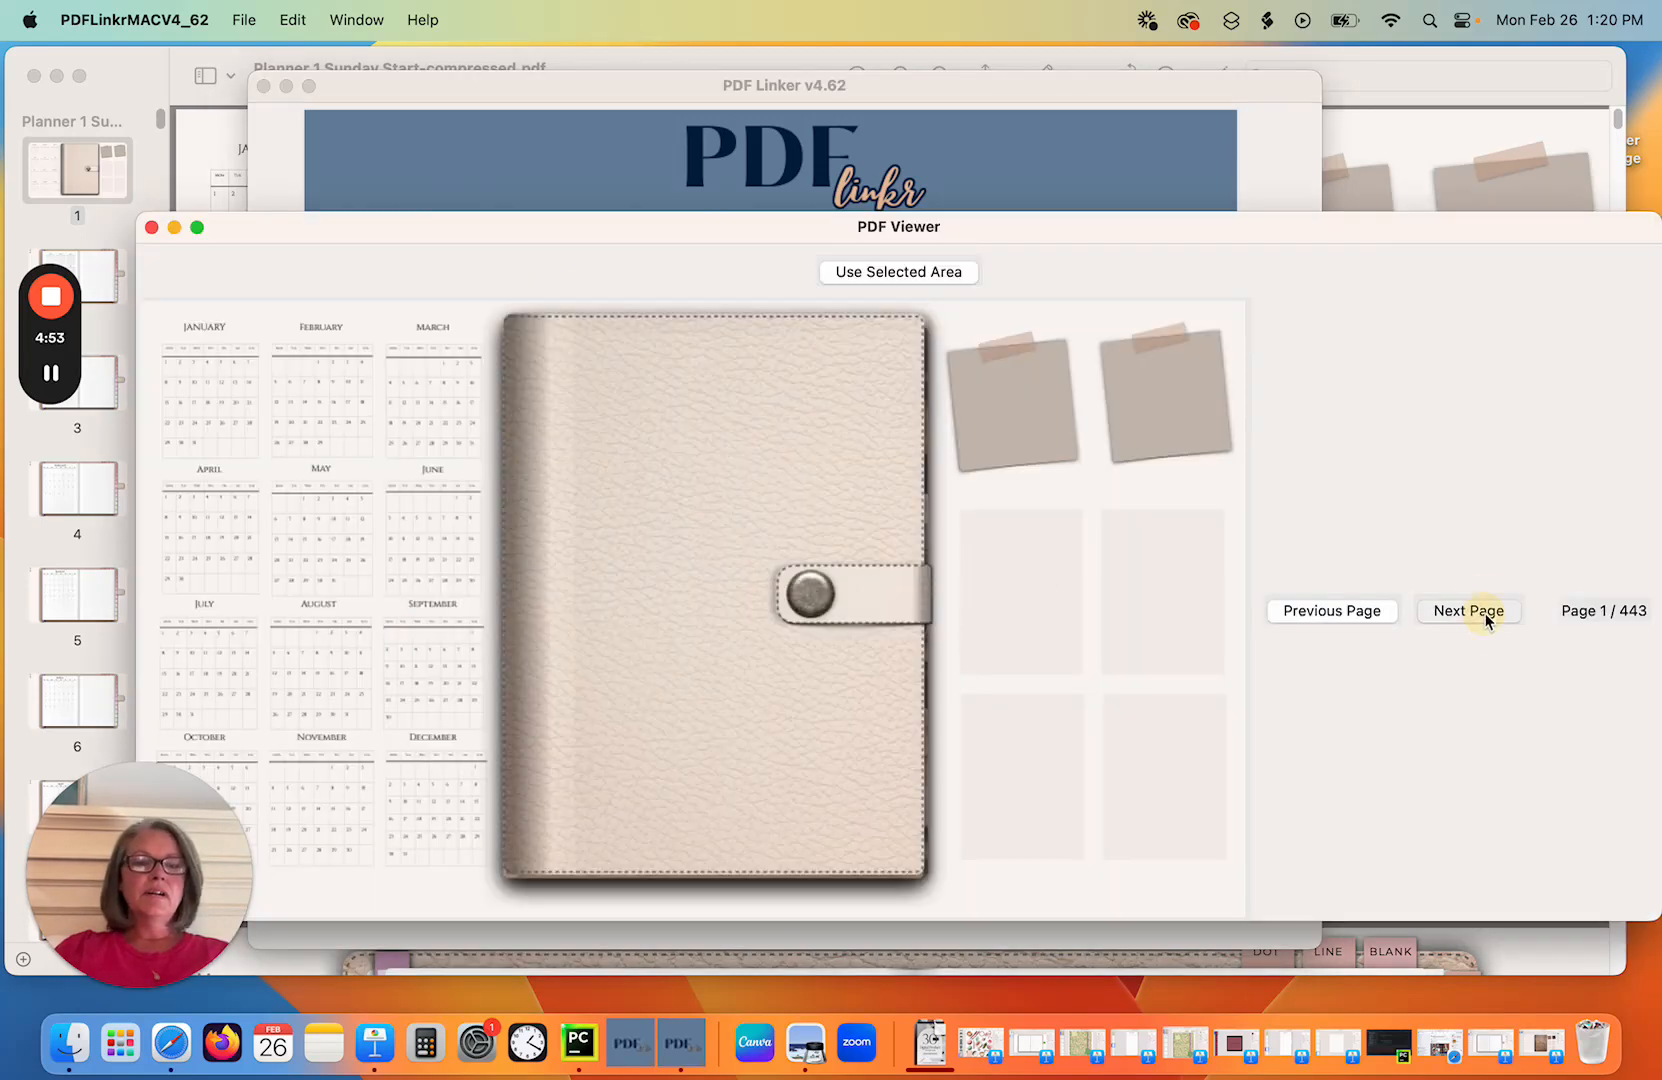
click(1485, 614)
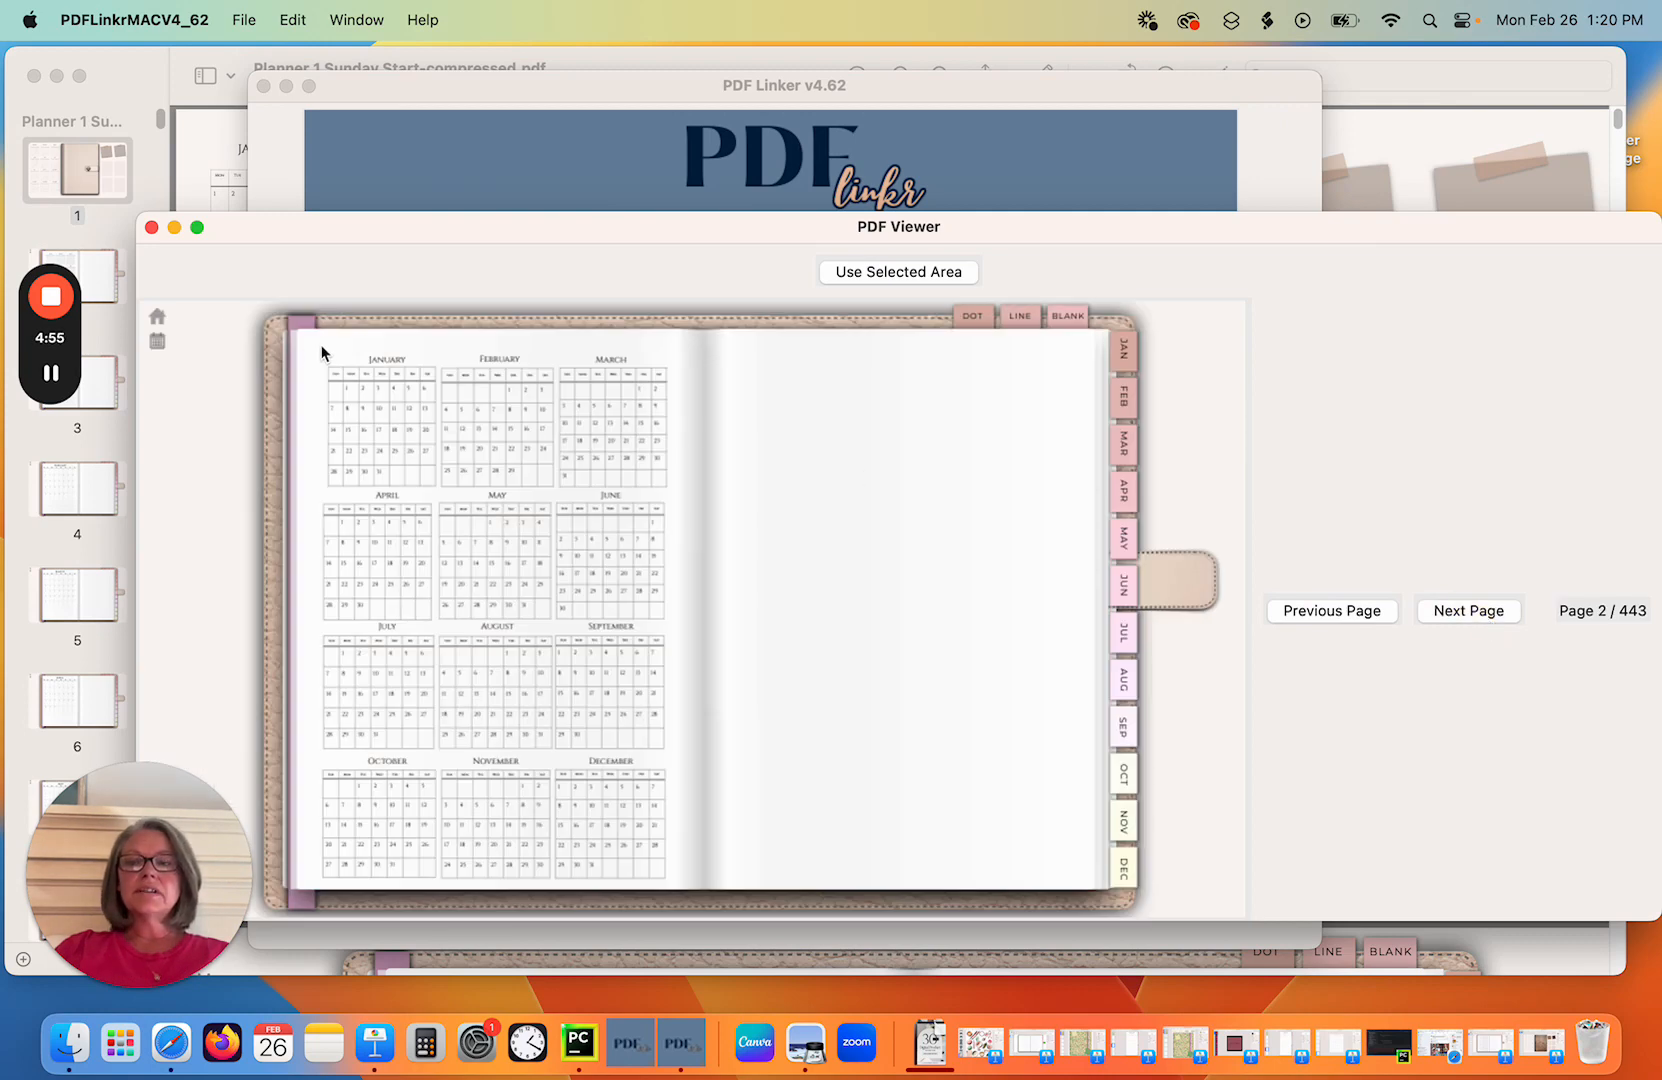
drag(310, 352, 684, 788)
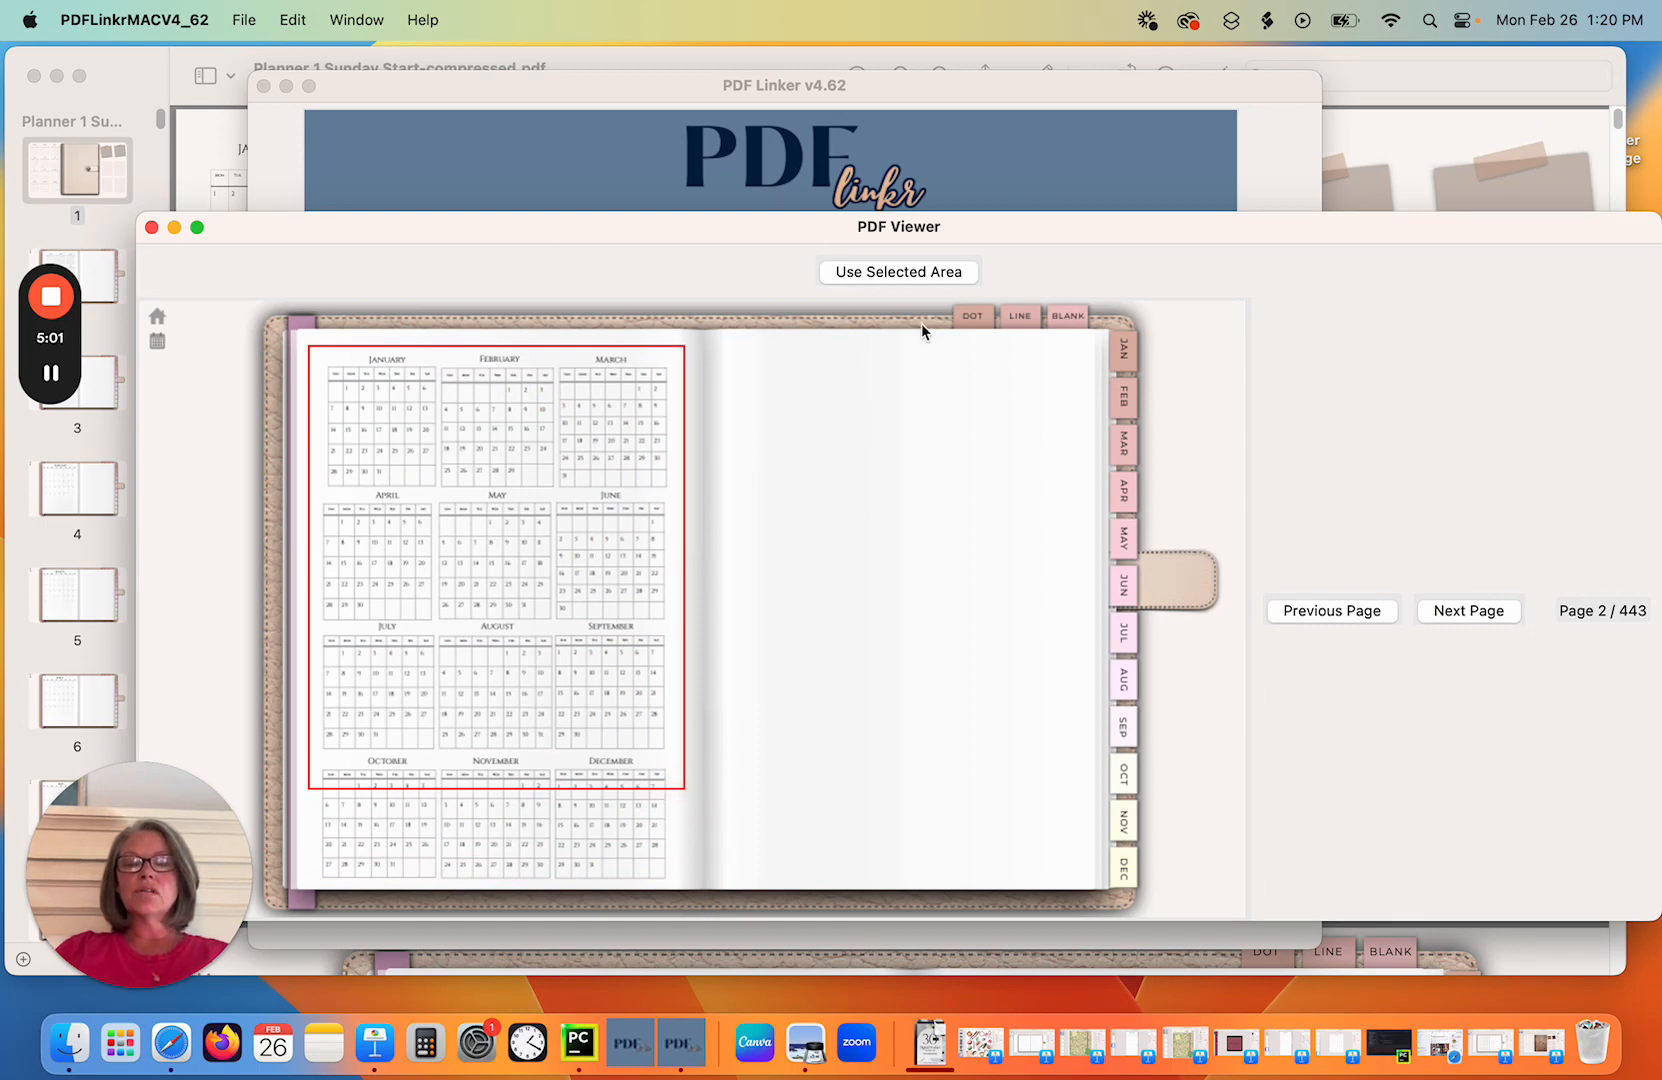
click(927, 278)
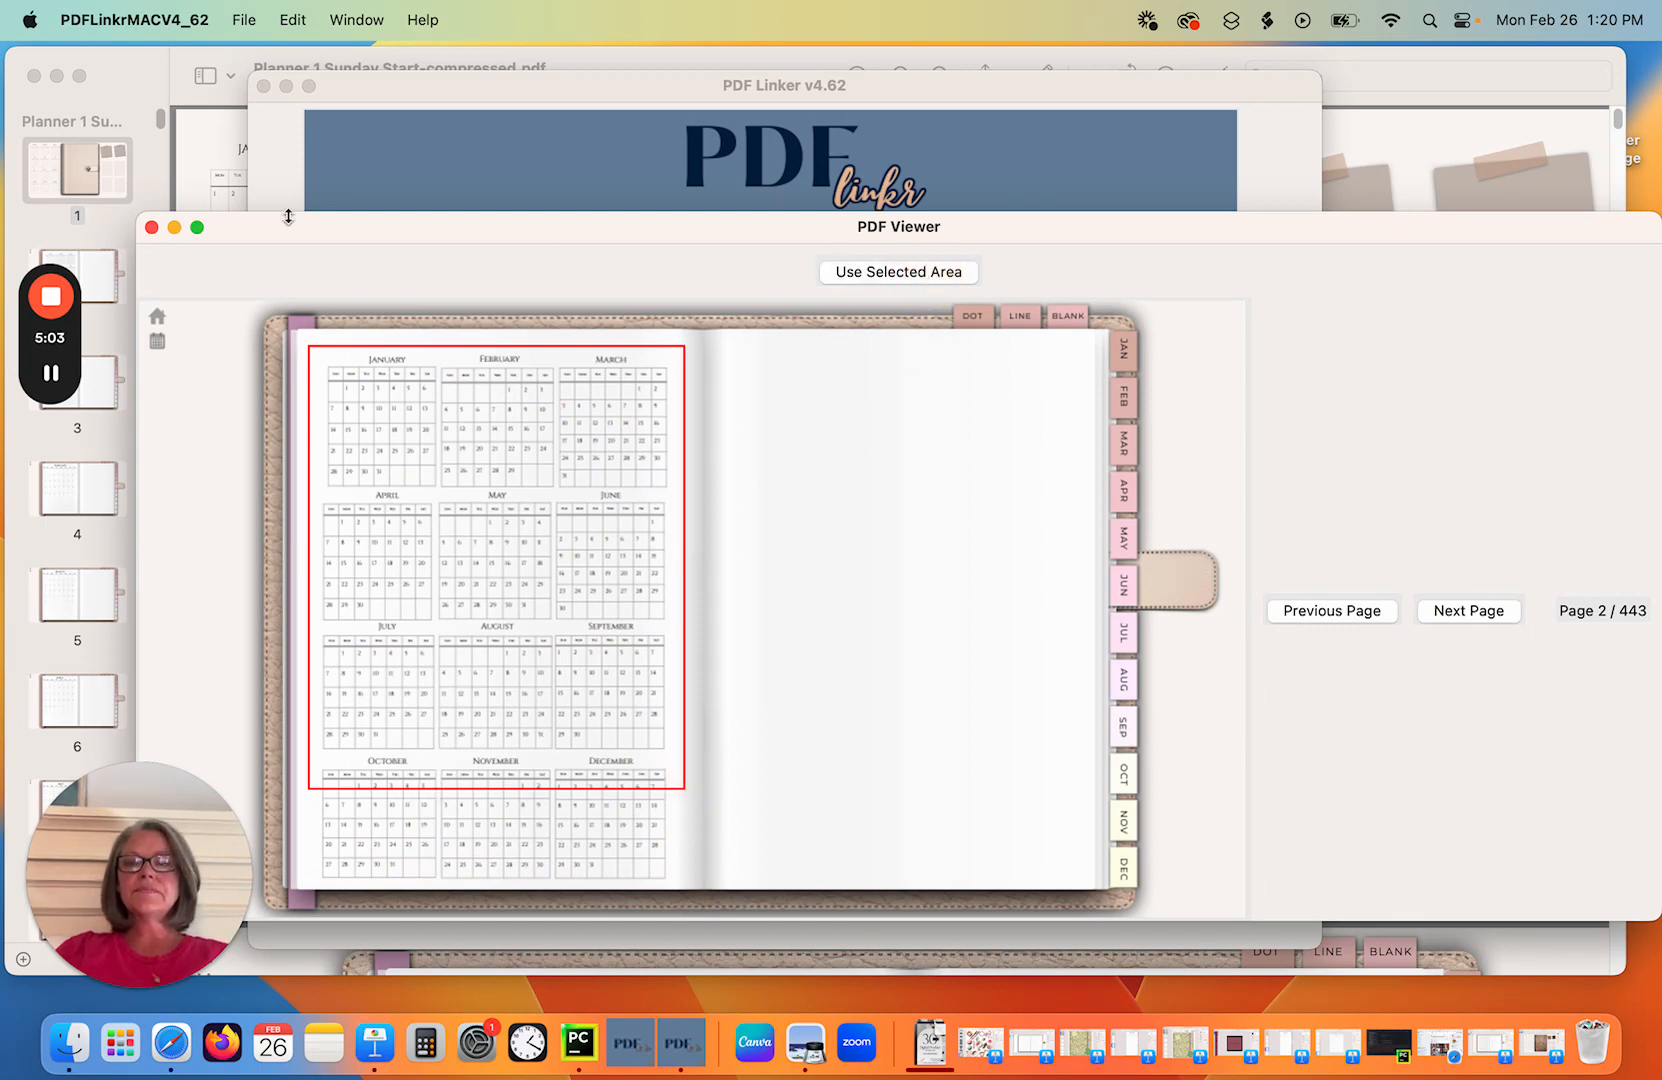
click(152, 227)
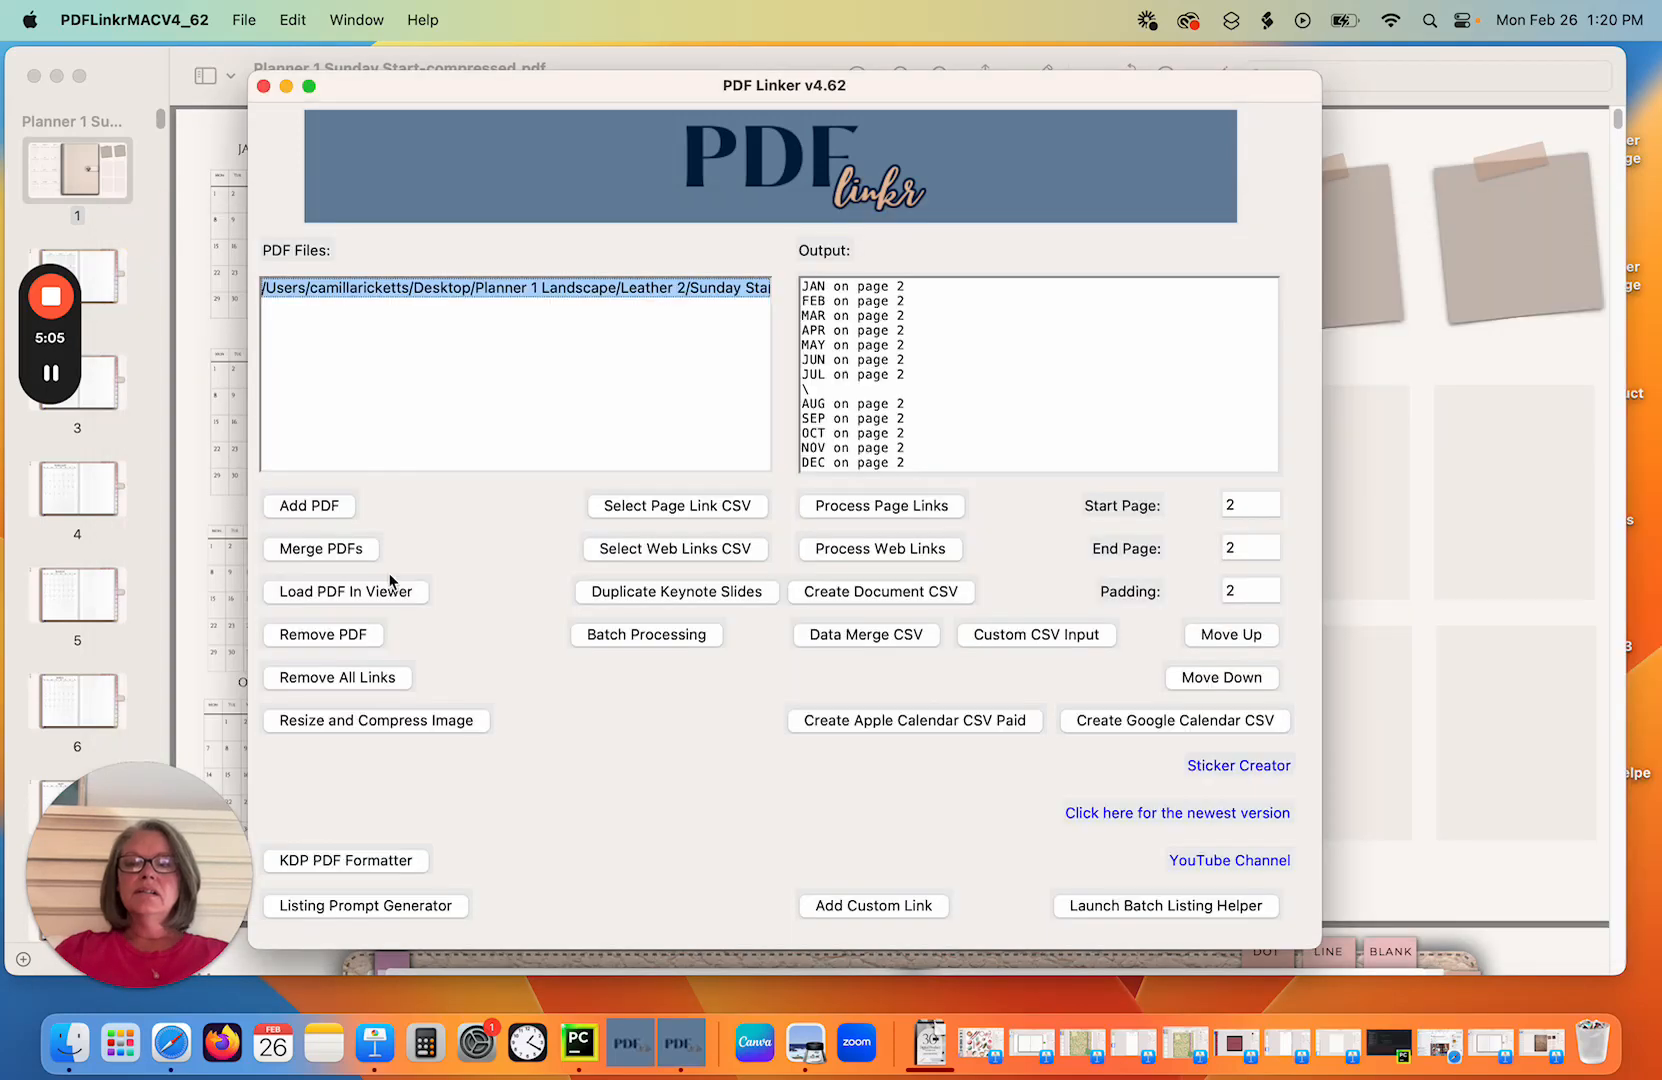
Select CALENDER OVERVIEW.csv from the Planner 1 Landscape folder as the page link CSV and process the page links for page 2.
click(670, 507)
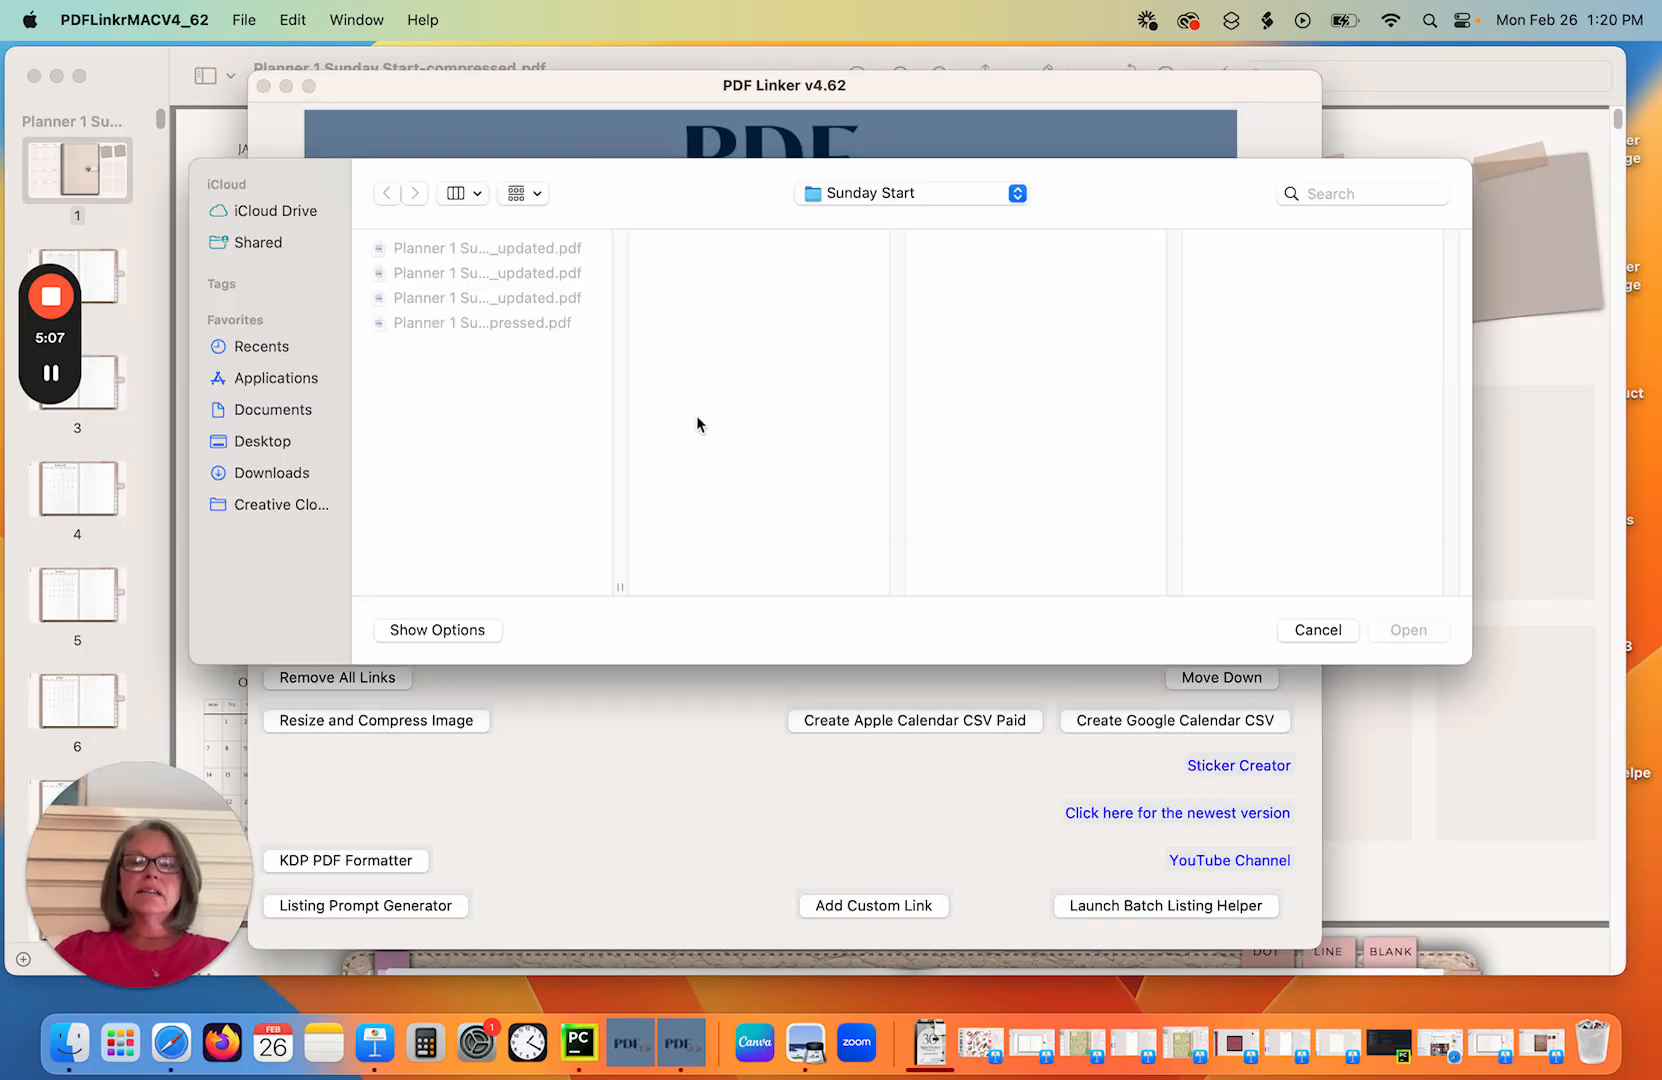
click(898, 195)
click(893, 245)
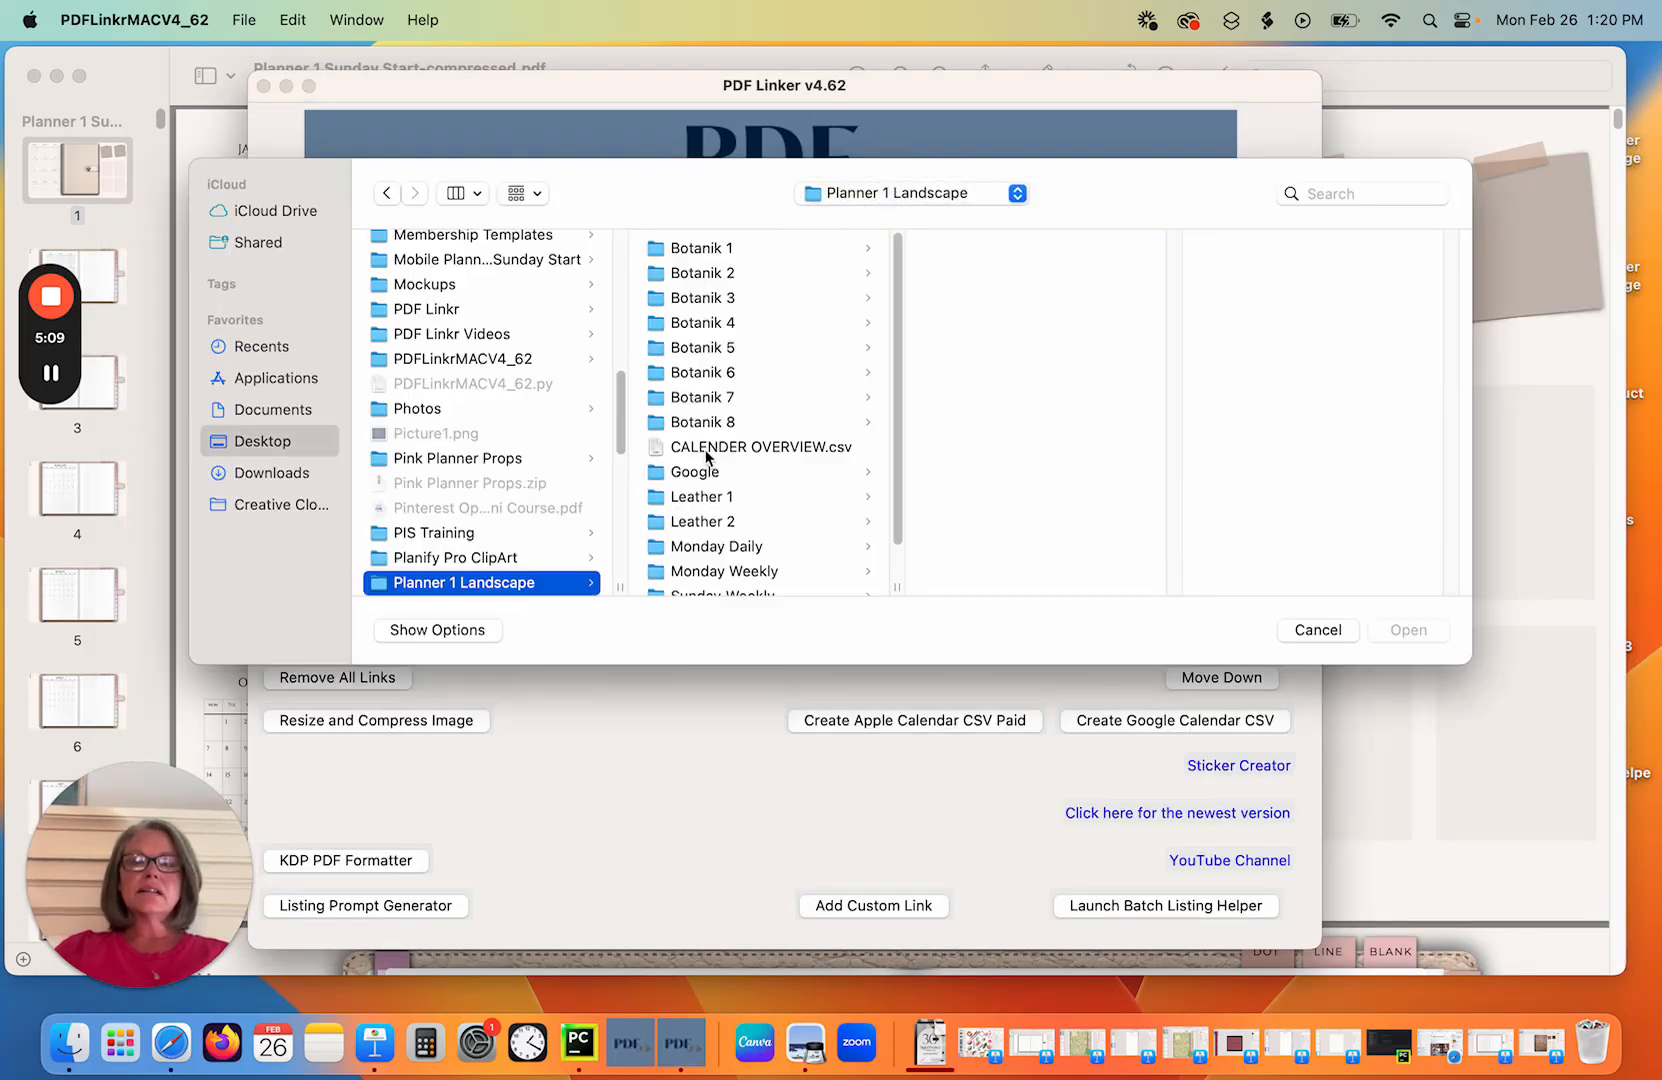
click(735, 448)
double_click(735, 448)
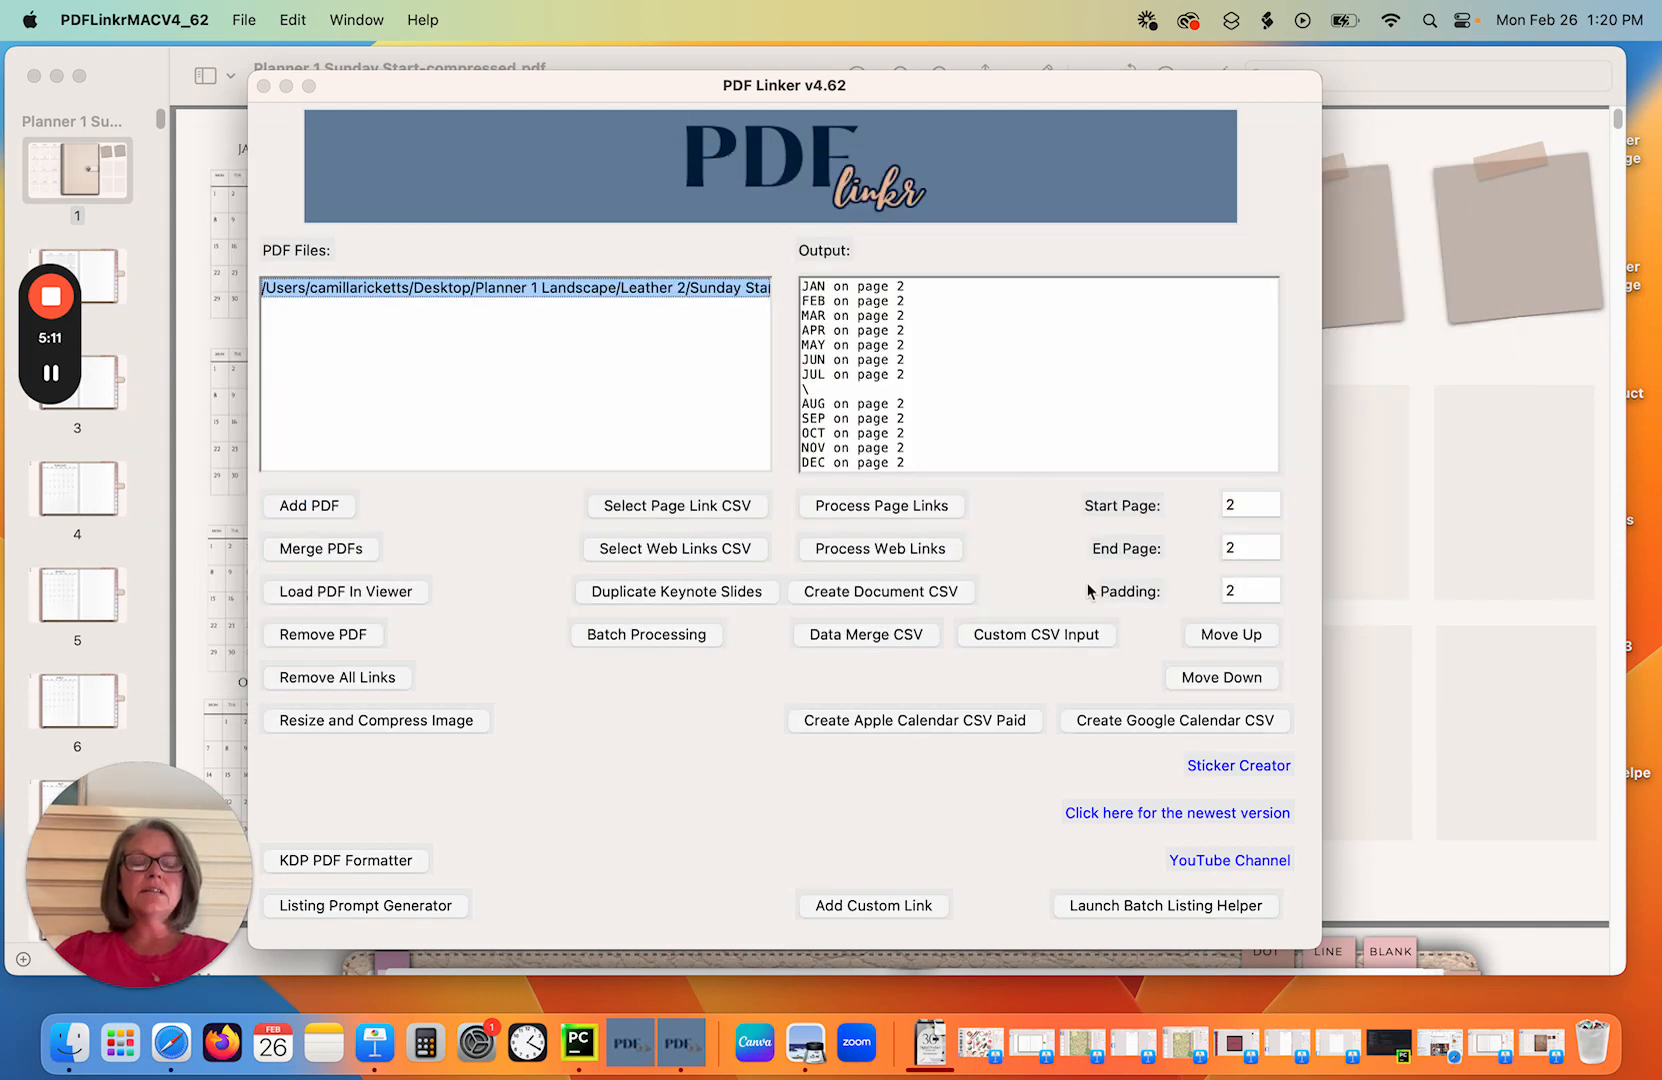
click(912, 508)
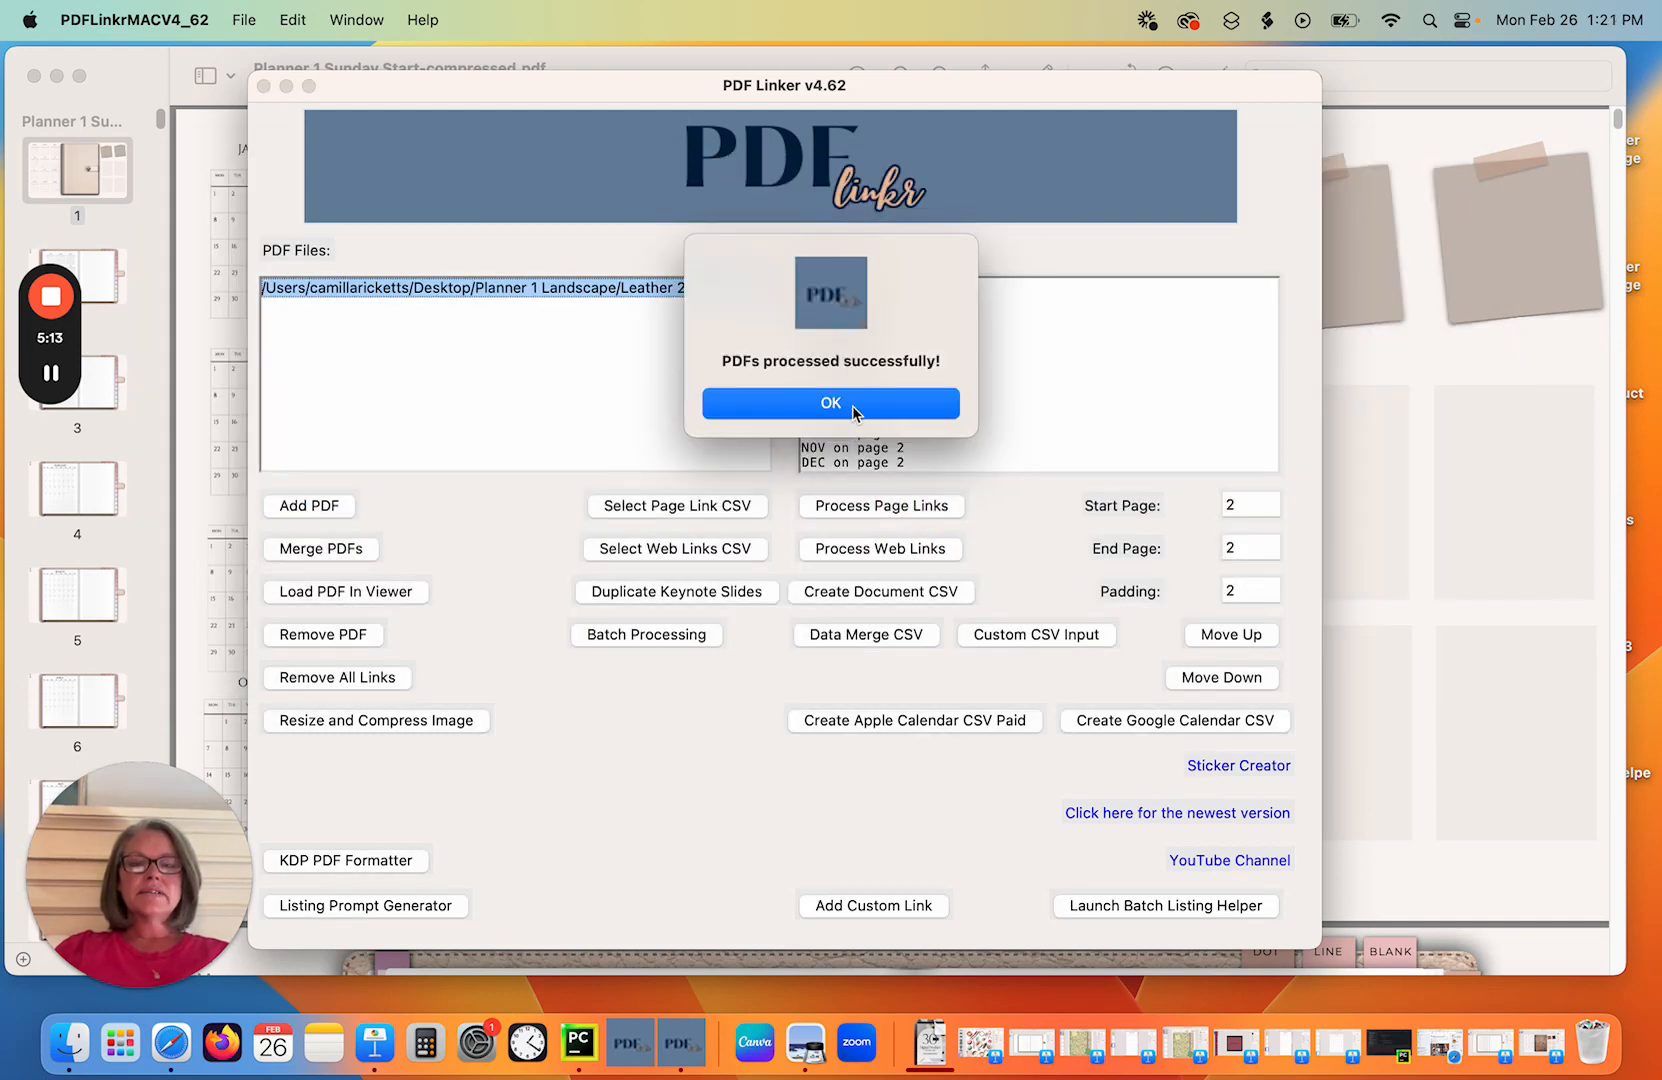
click(855, 406)
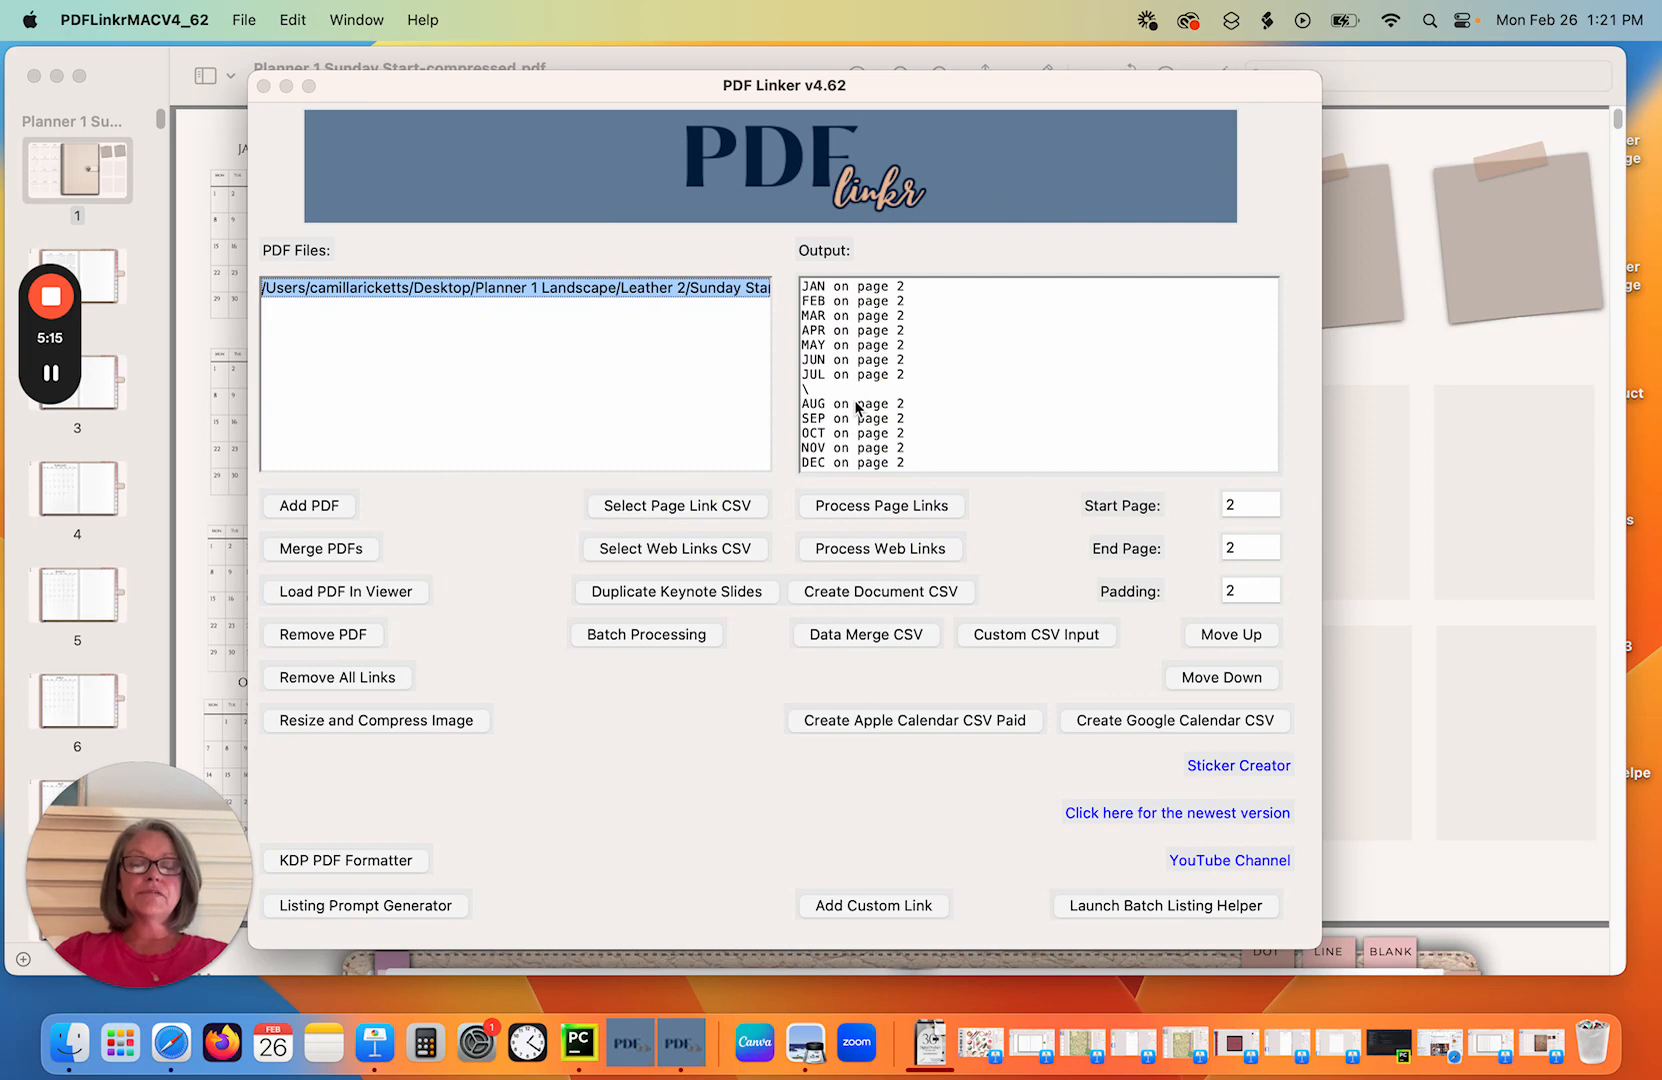
Open Batch Processing and add the first "_updated" PDF from the Leather 2/Sunday Start folder, selecting it in the list.
click(666, 636)
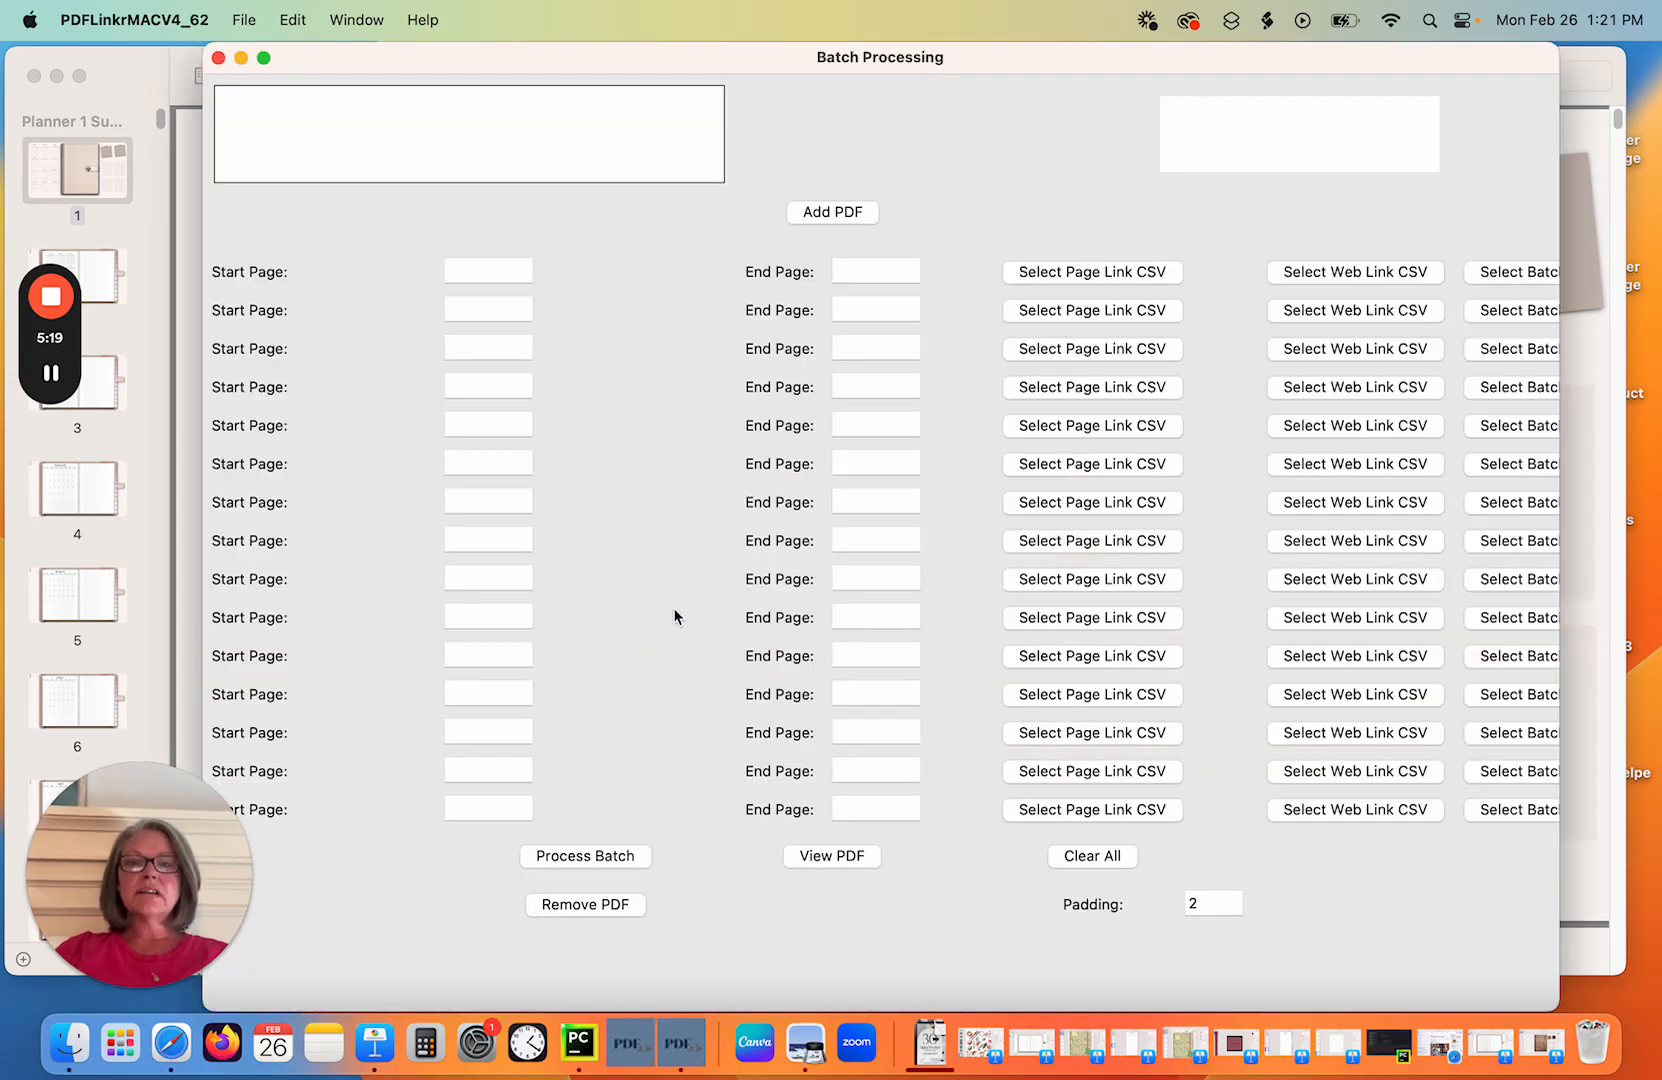
click(832, 212)
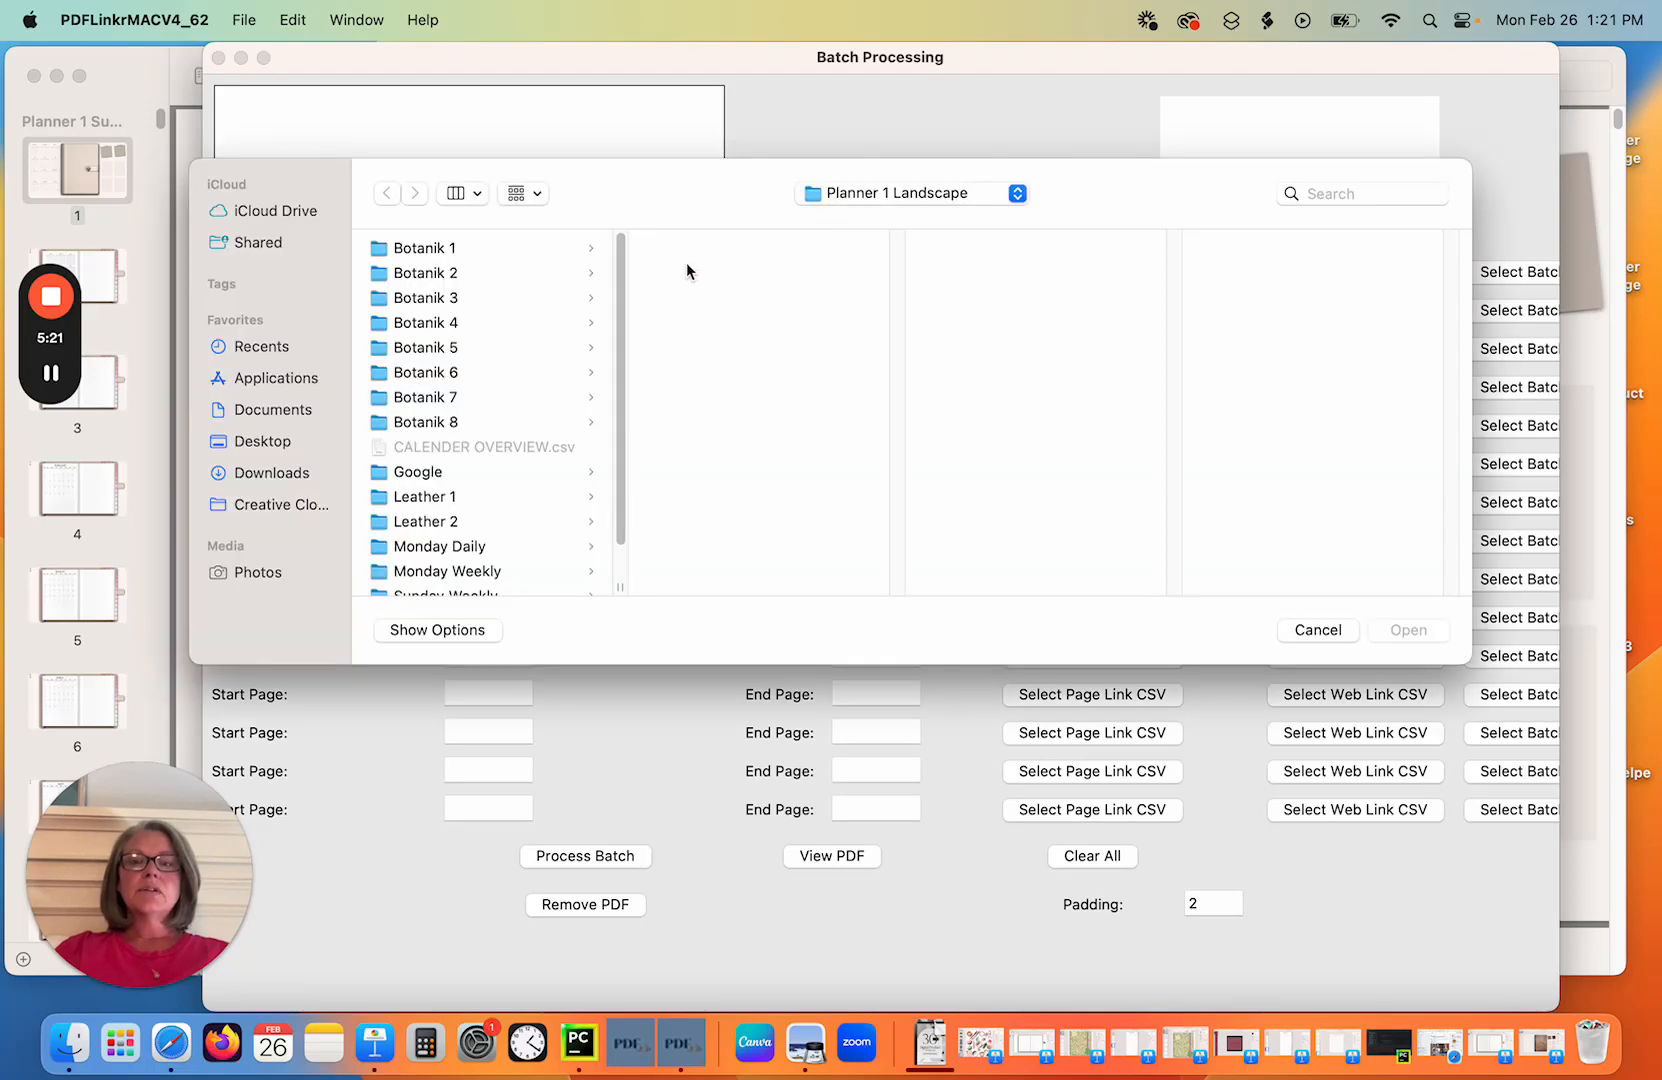
click(452, 521)
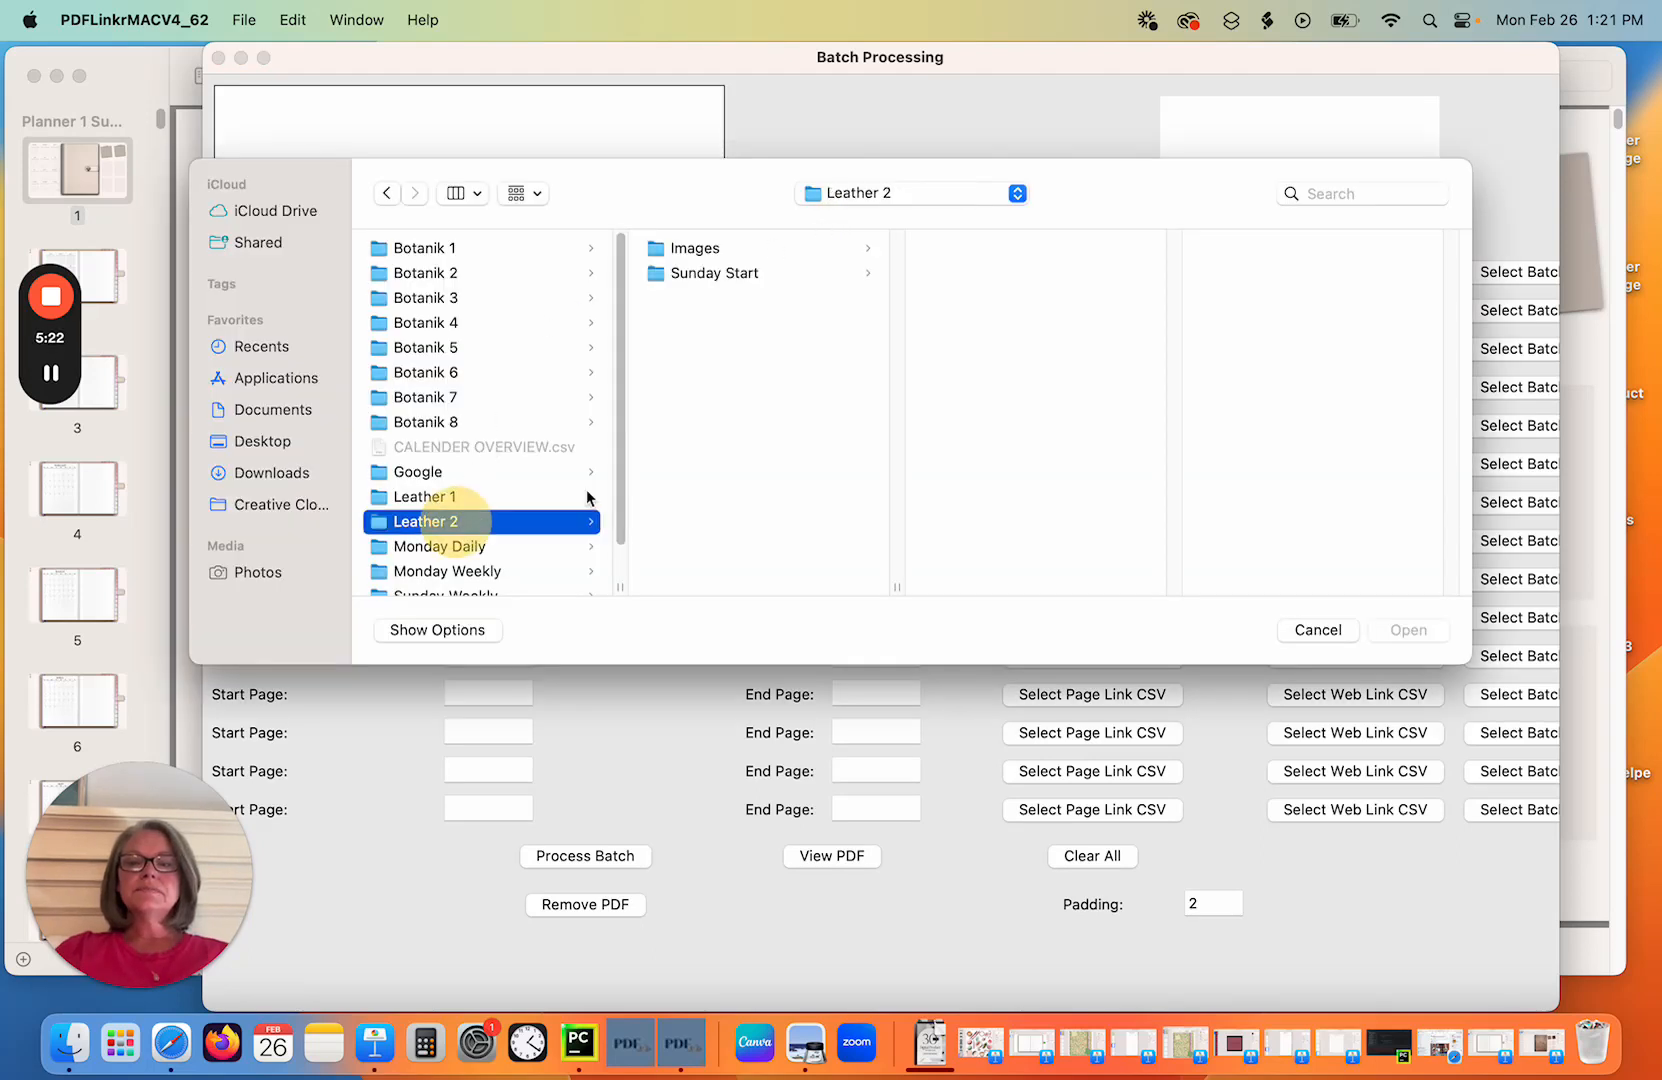
click(747, 275)
double_click(1030, 253)
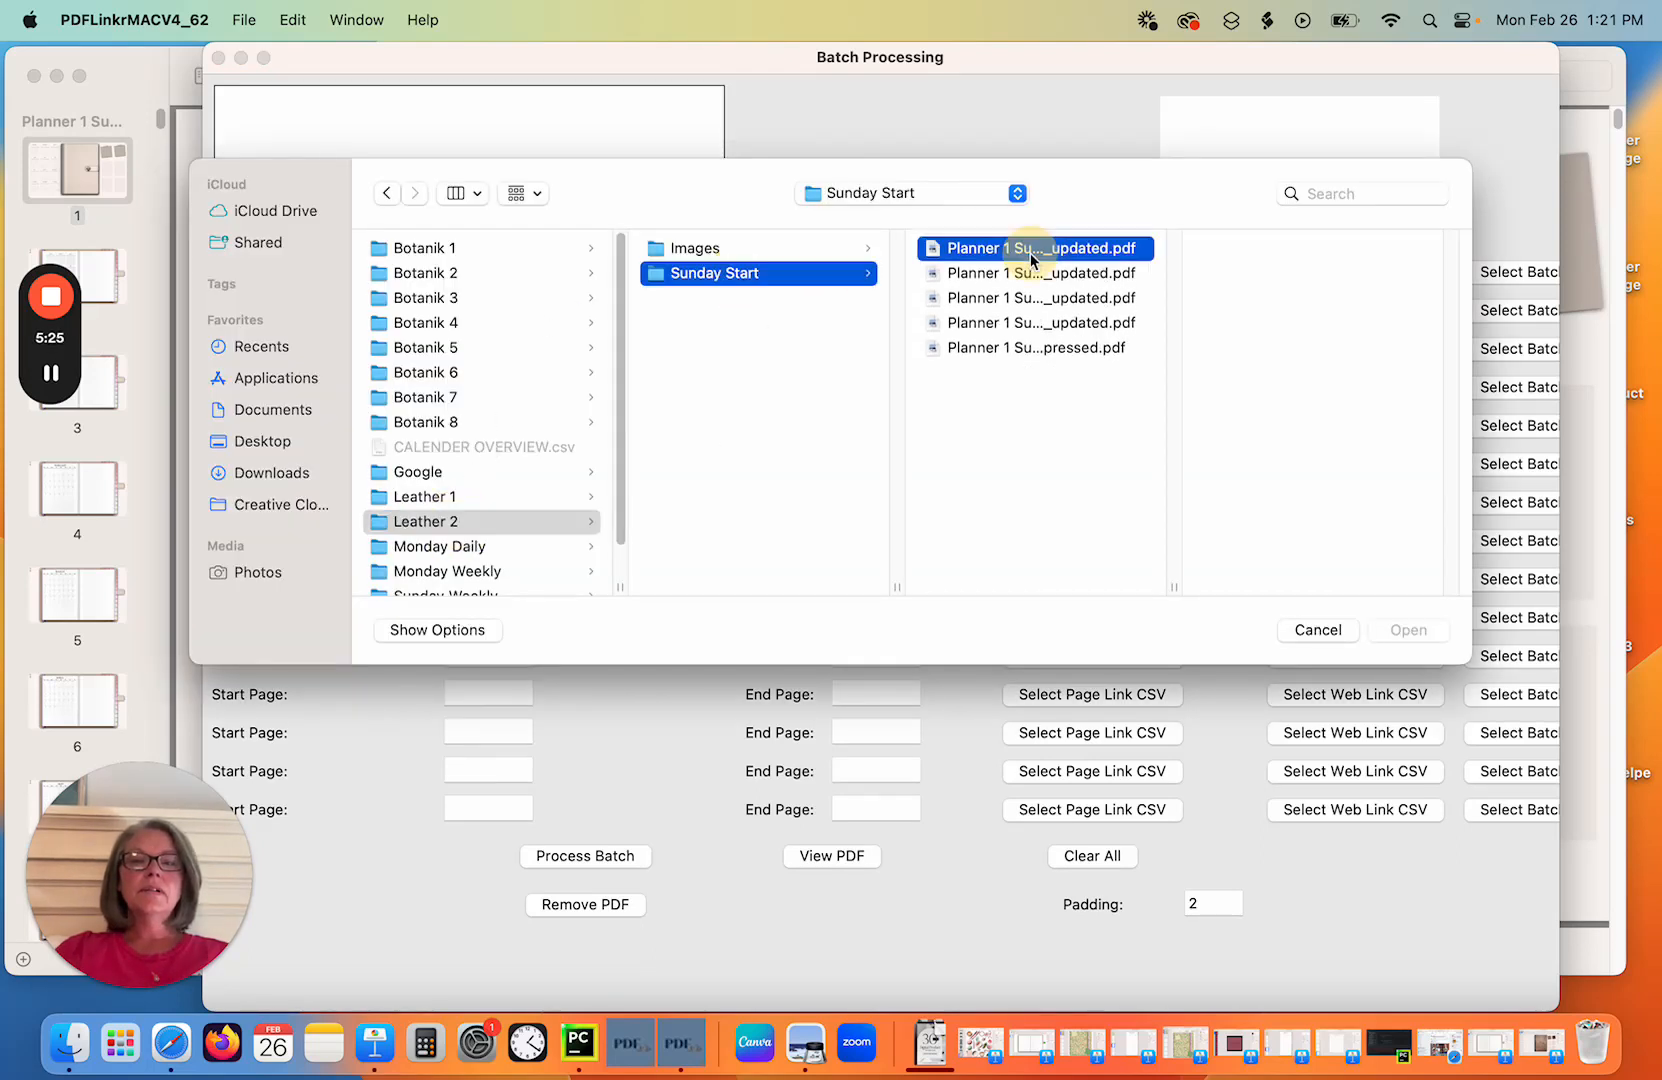
click(669, 97)
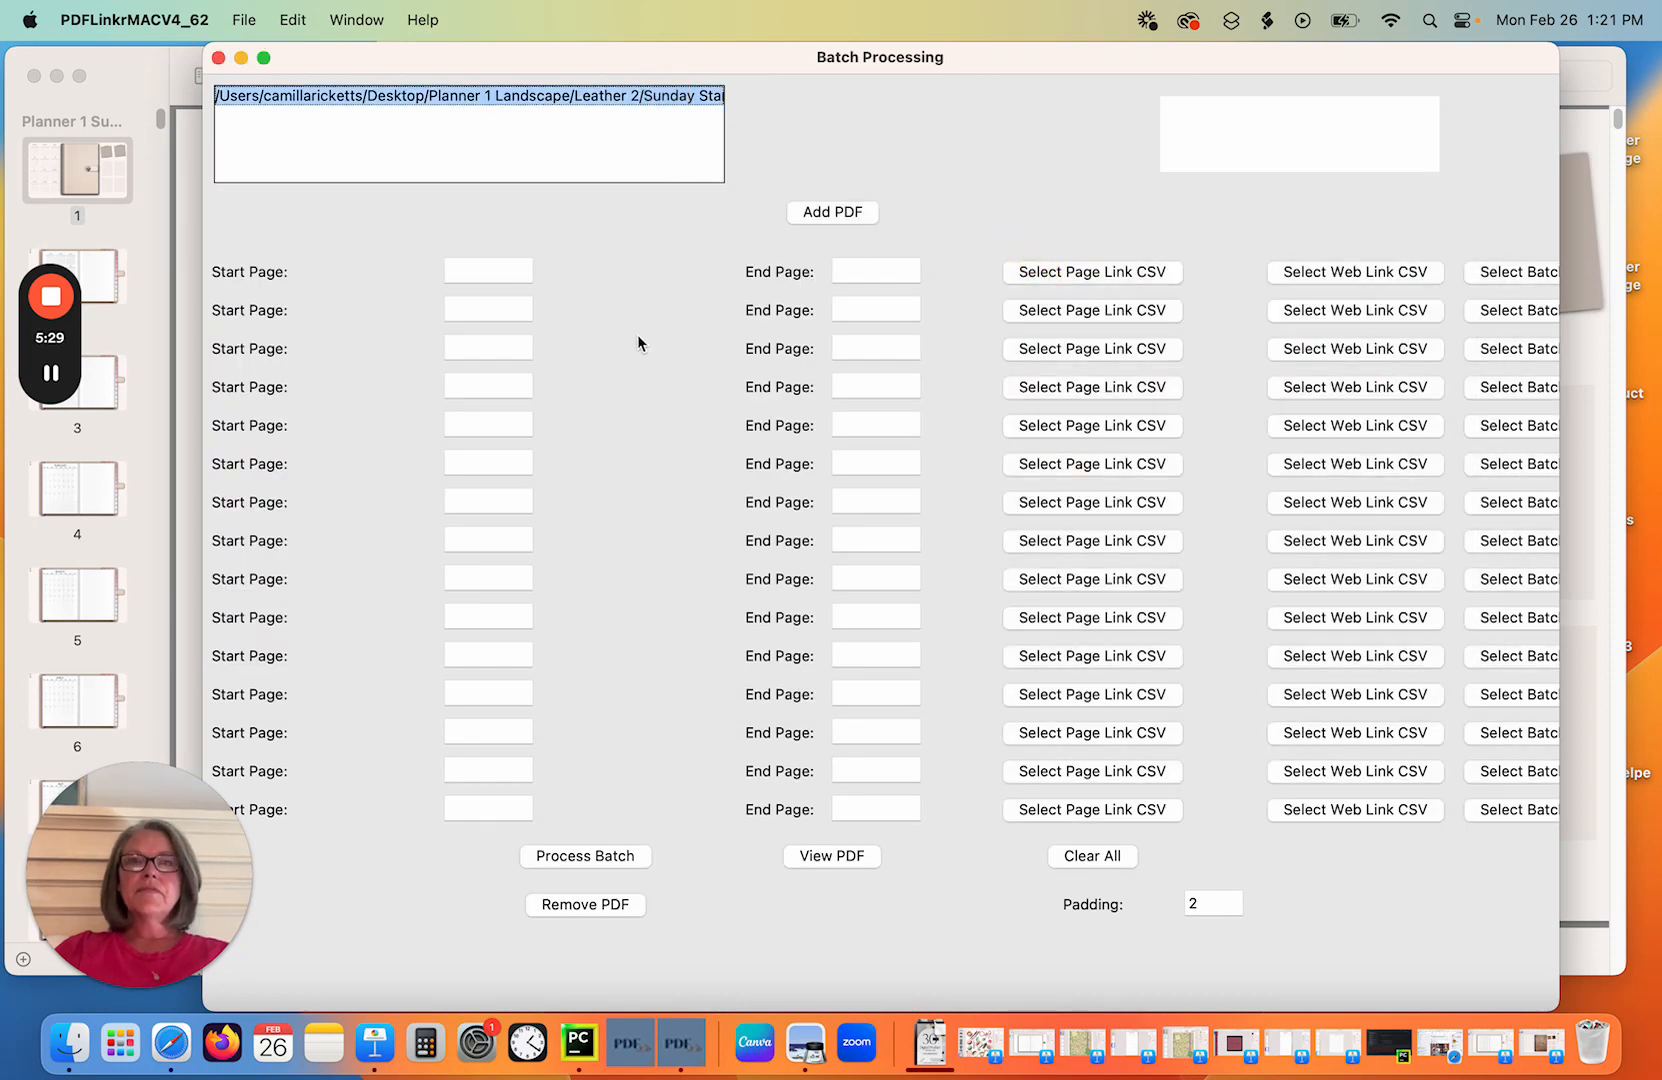
Set the first batch row's start page to 3 and end page to 14.
click(478, 278)
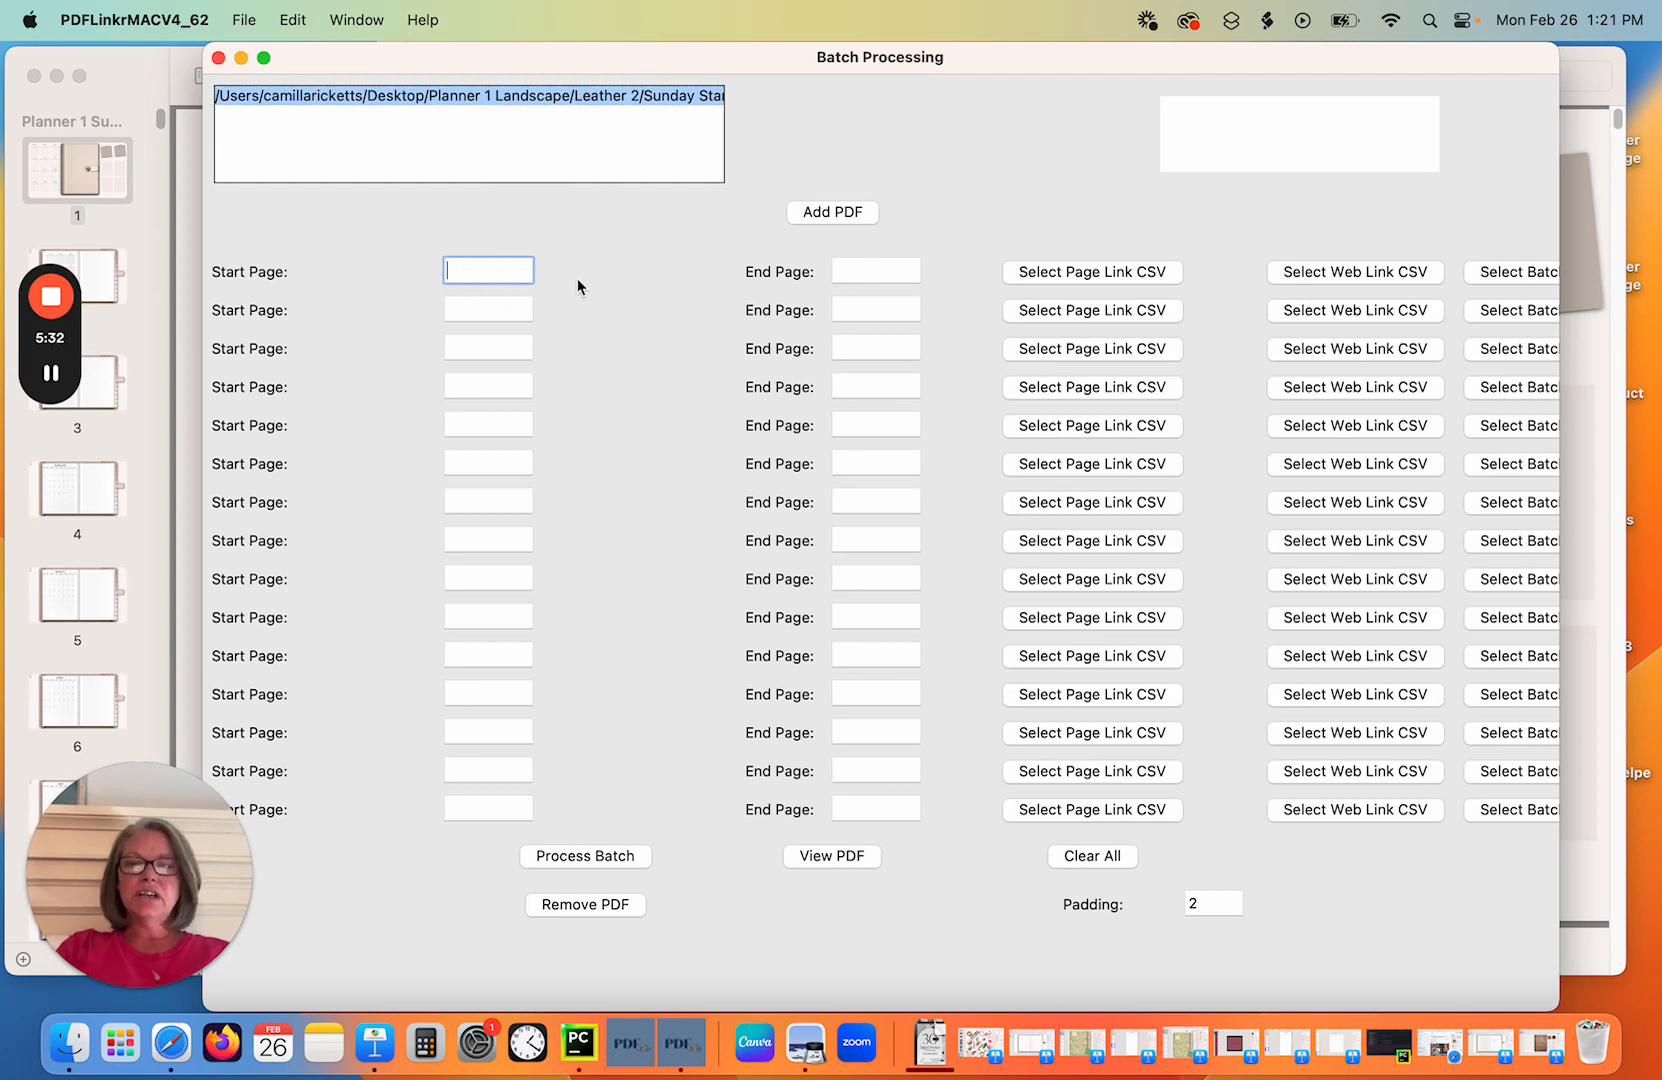
text(3)
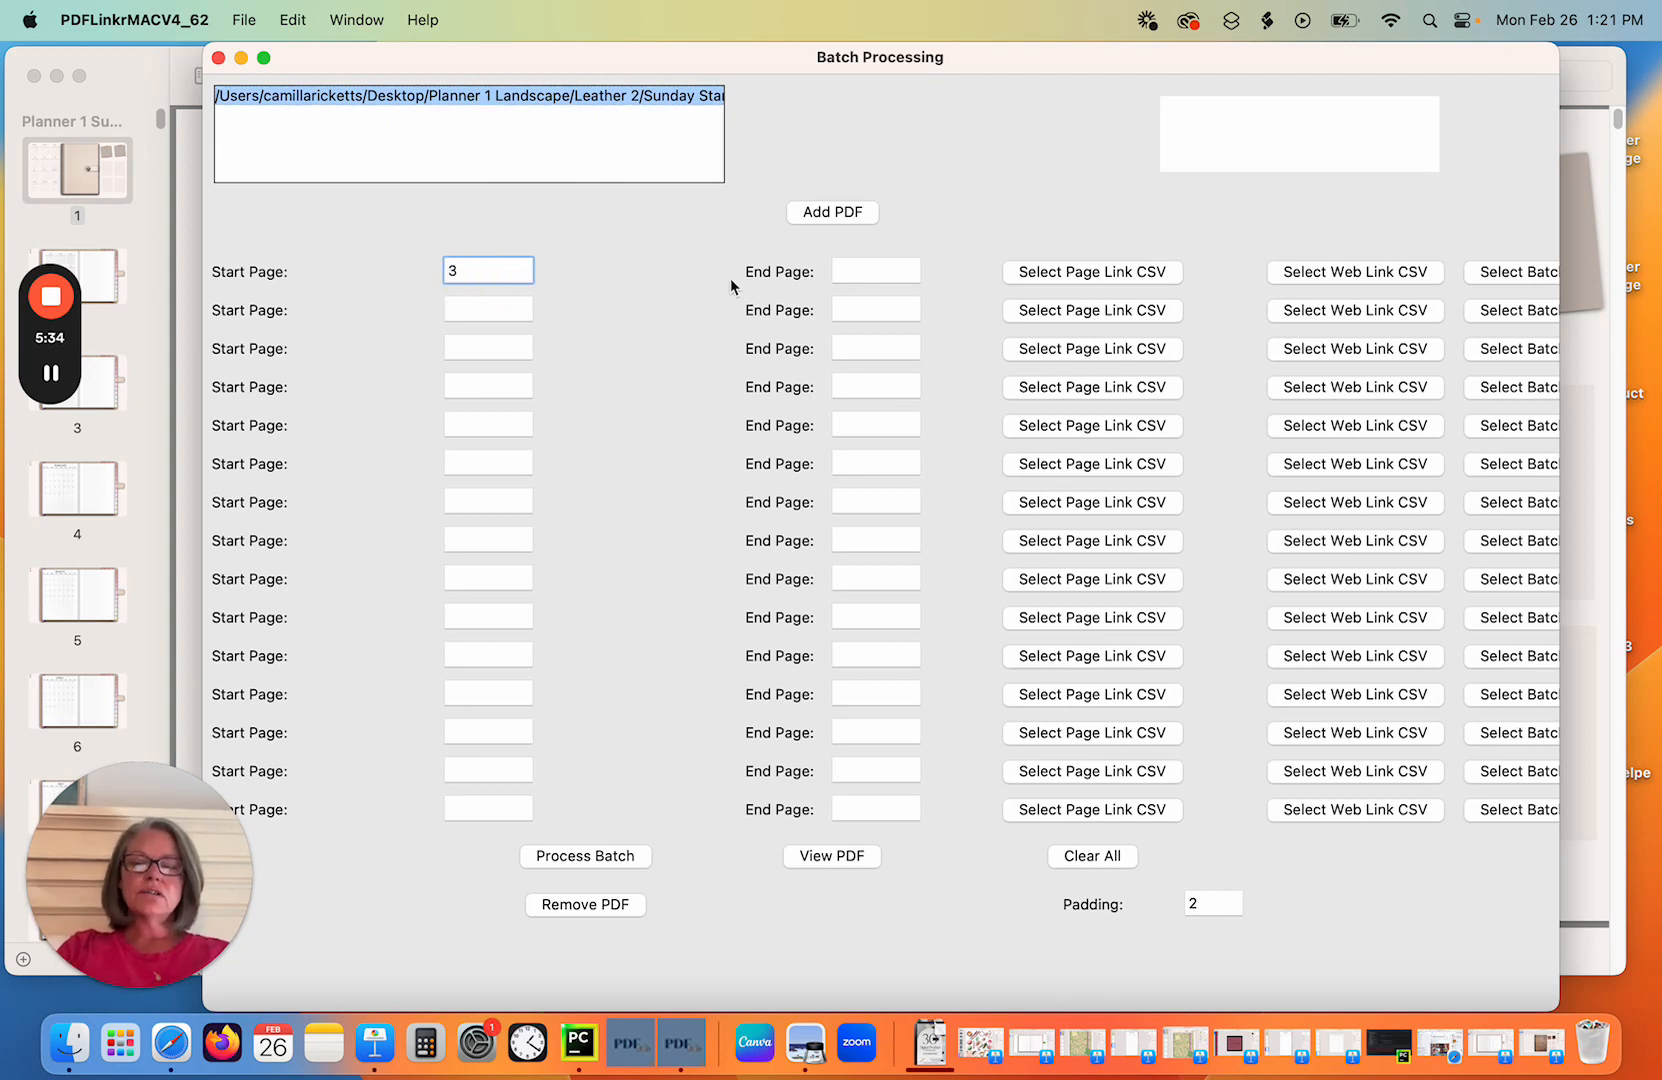
click(845, 271)
text(1)
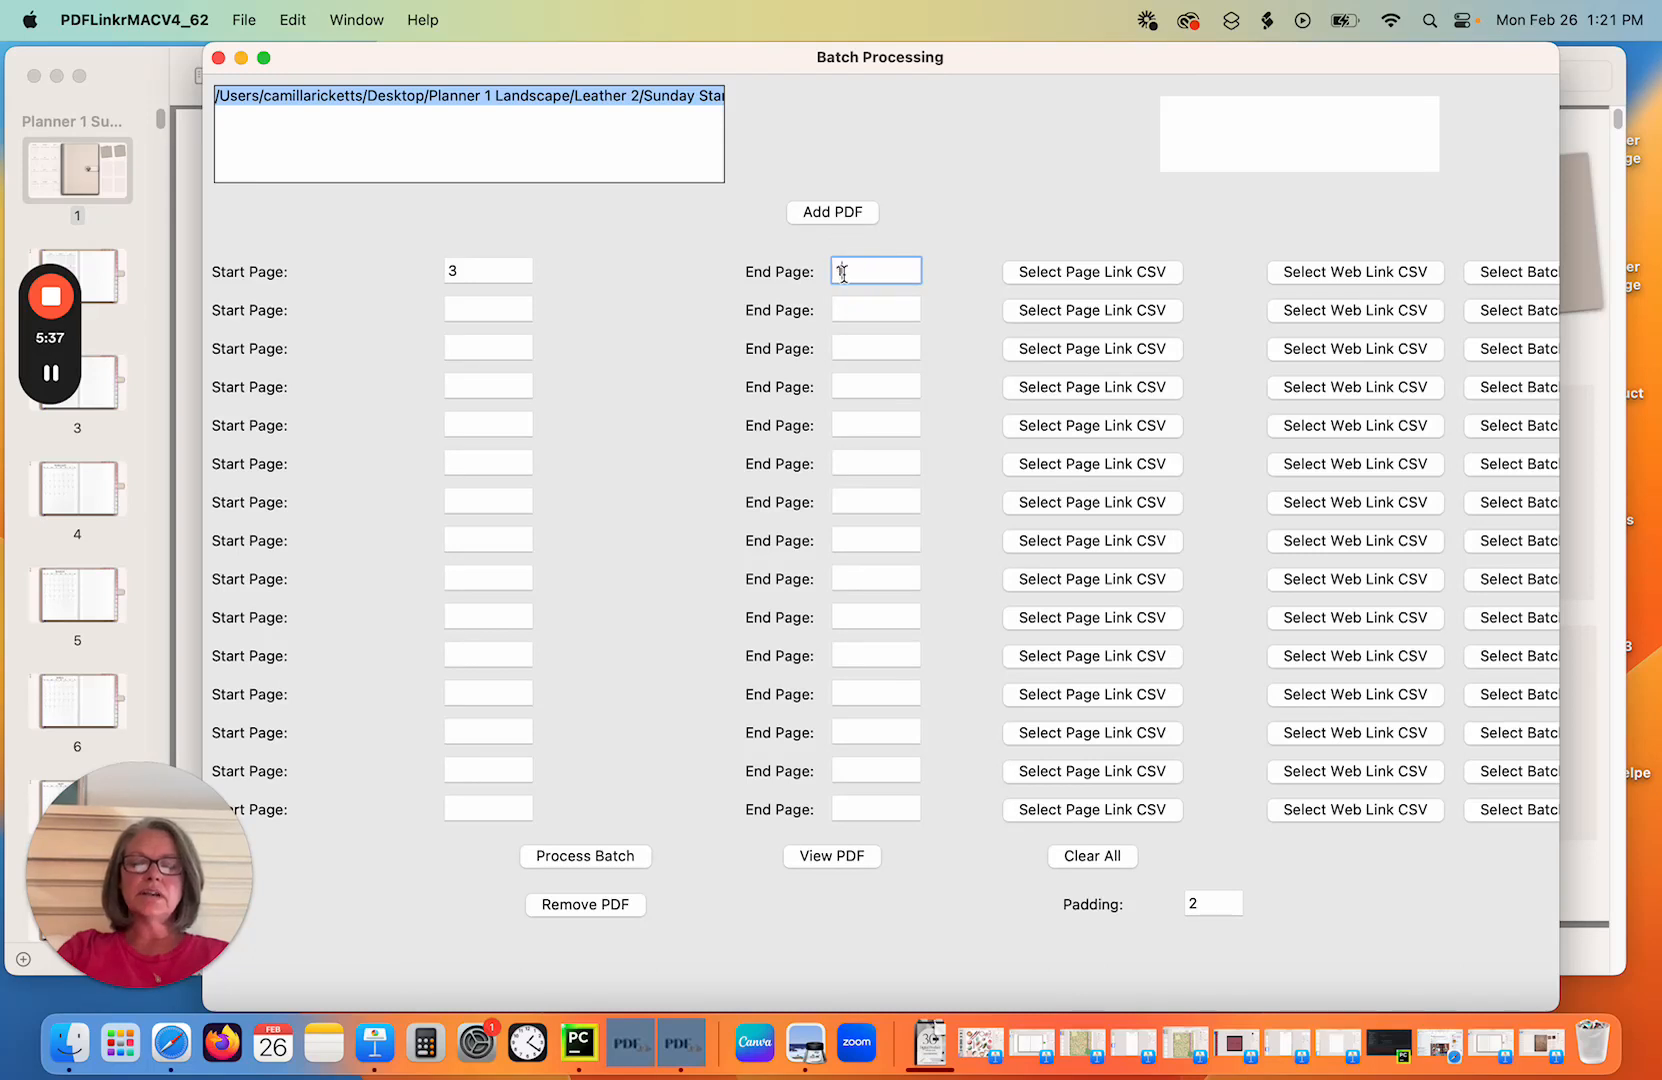
text(4)
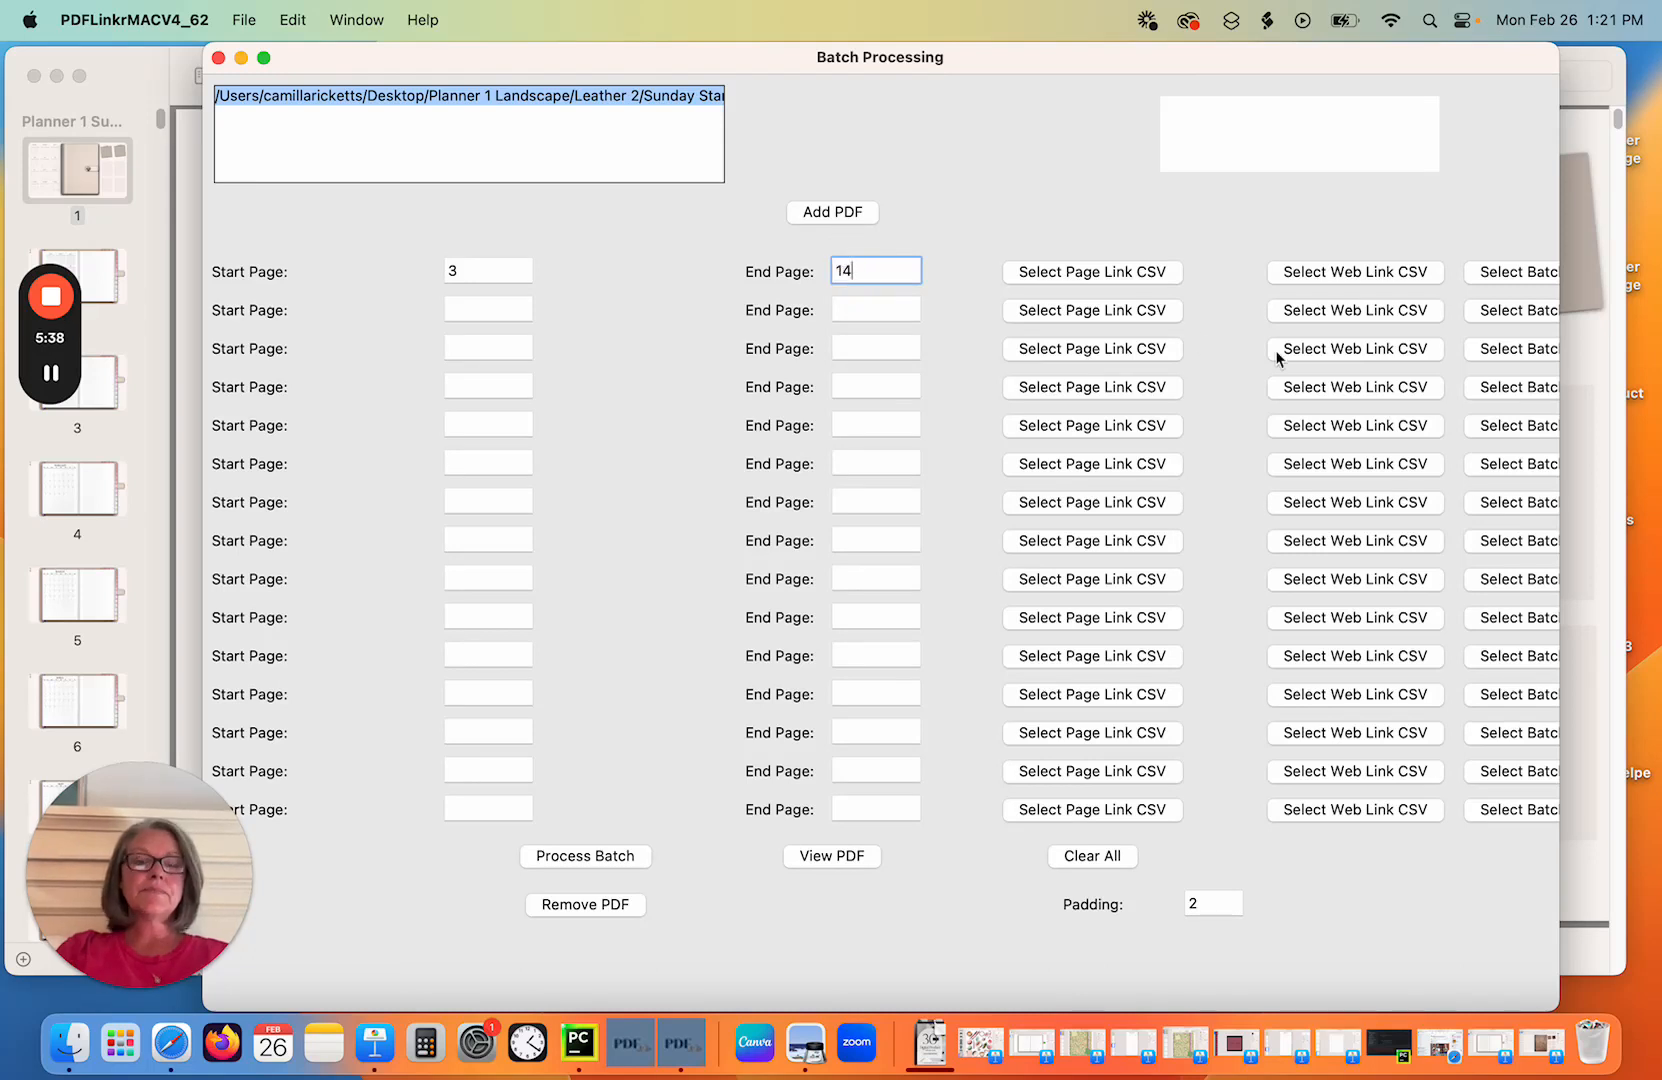
Choose WeeklyData_2024-01.csv through WeeklyData_2024-12.csv from the Planner 1 Landscape/Sunday Weekly folder as the first row's batch files.
click(1517, 271)
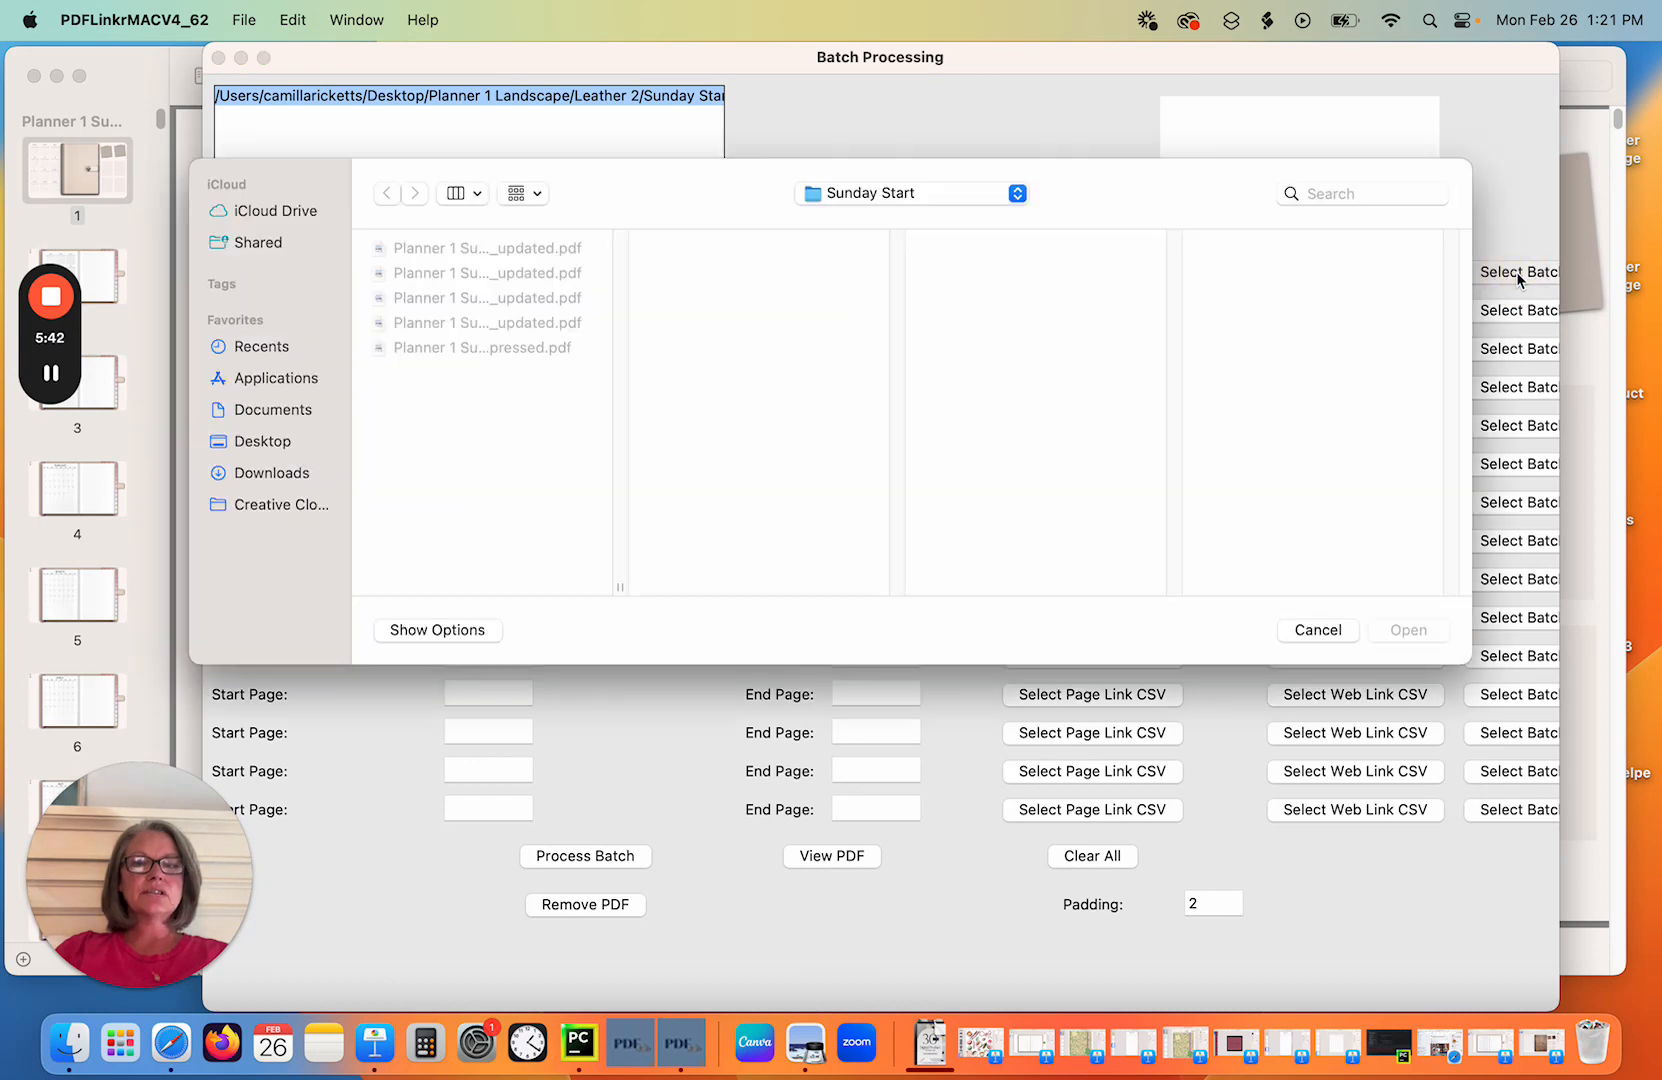
click(987, 201)
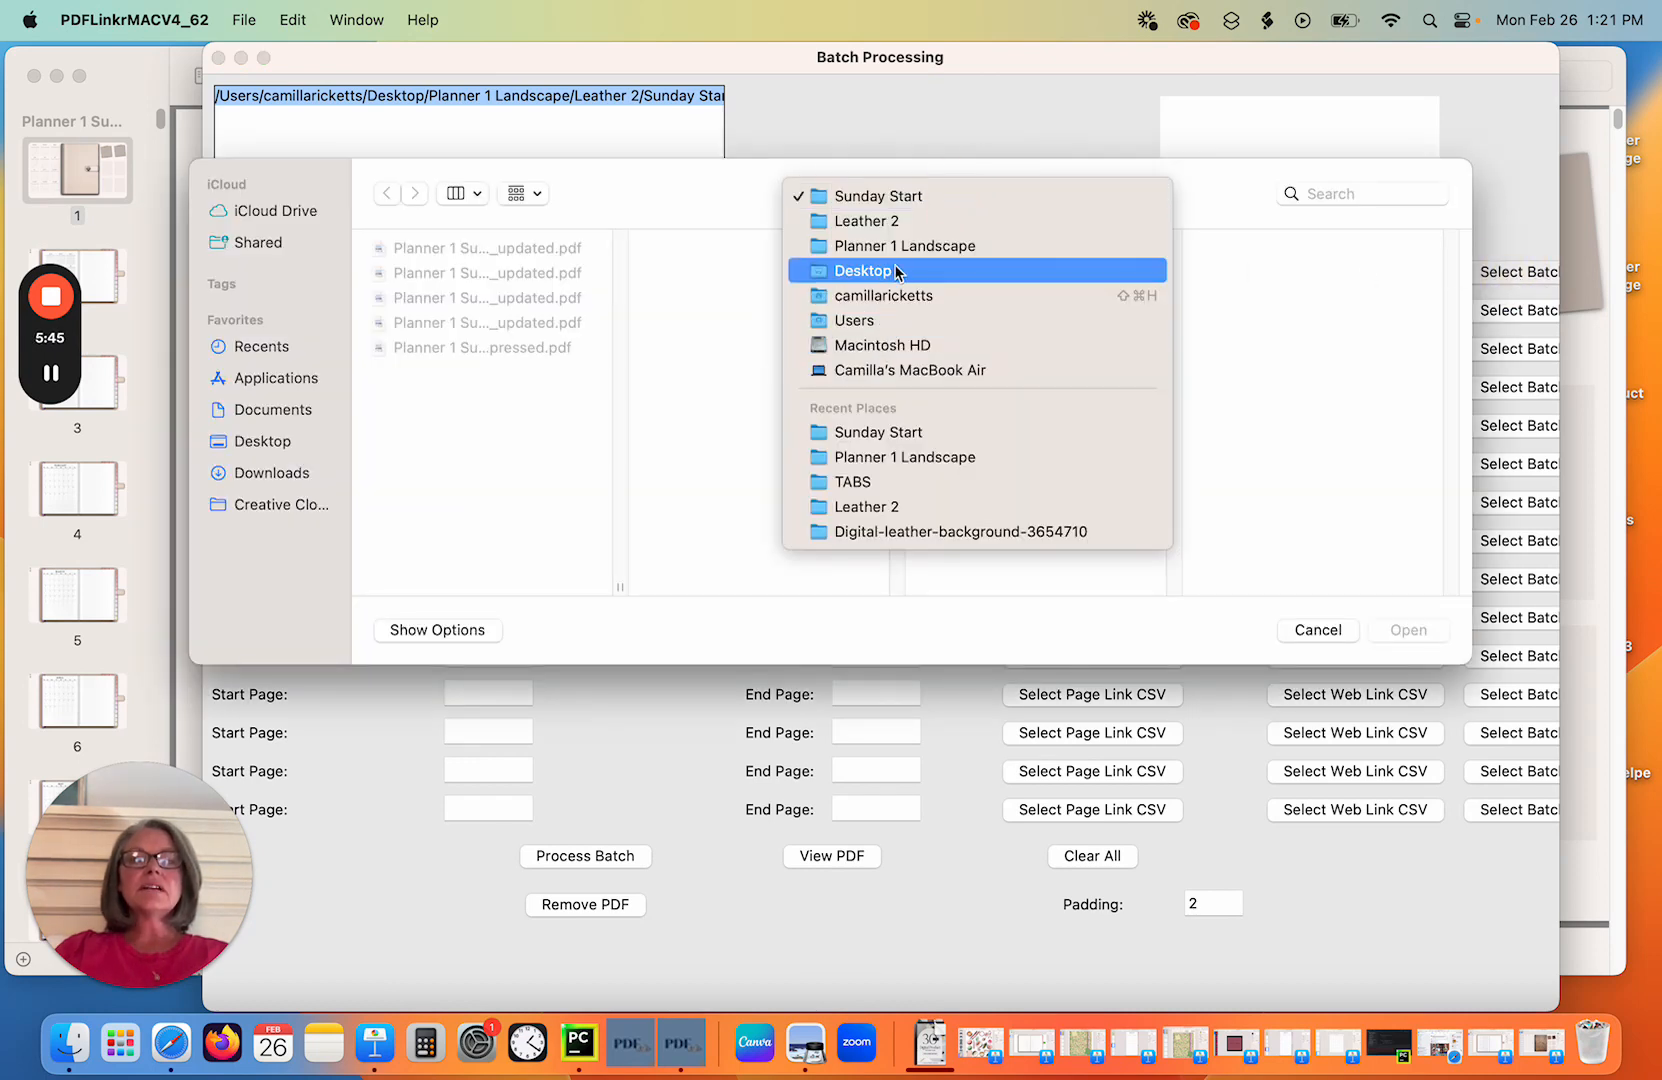
click(899, 250)
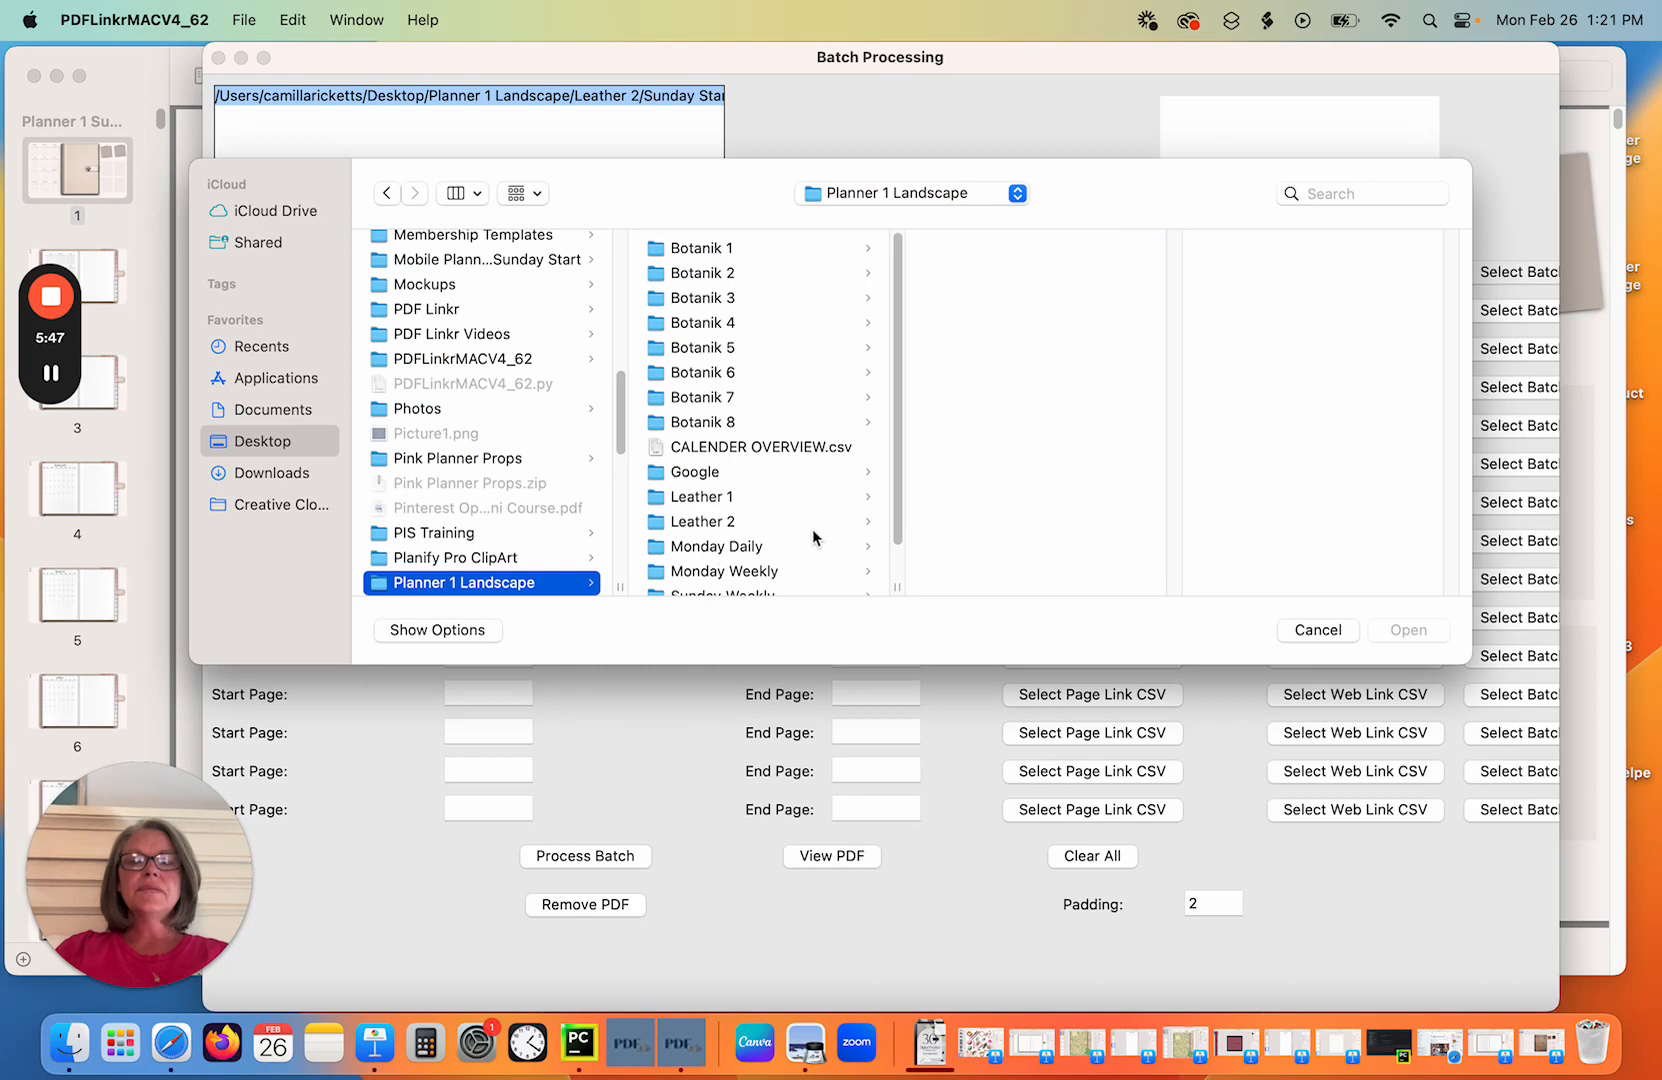
scroll(813, 538, down, 2)
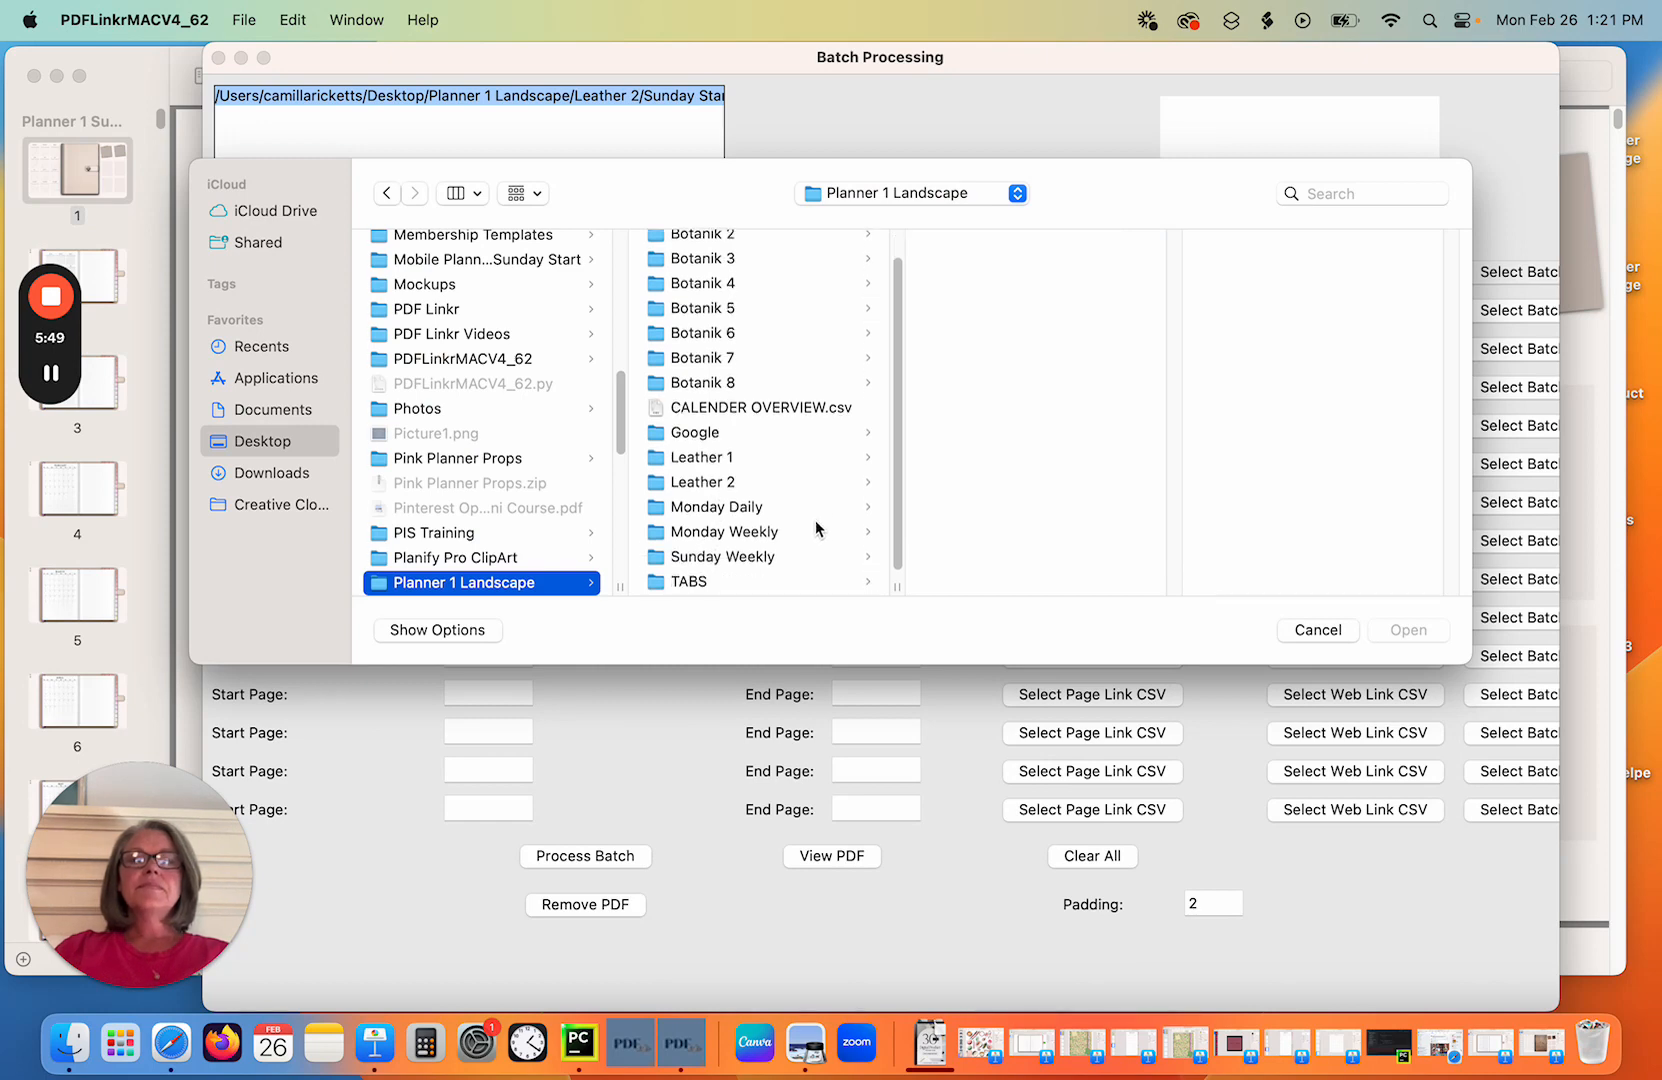
click(702, 555)
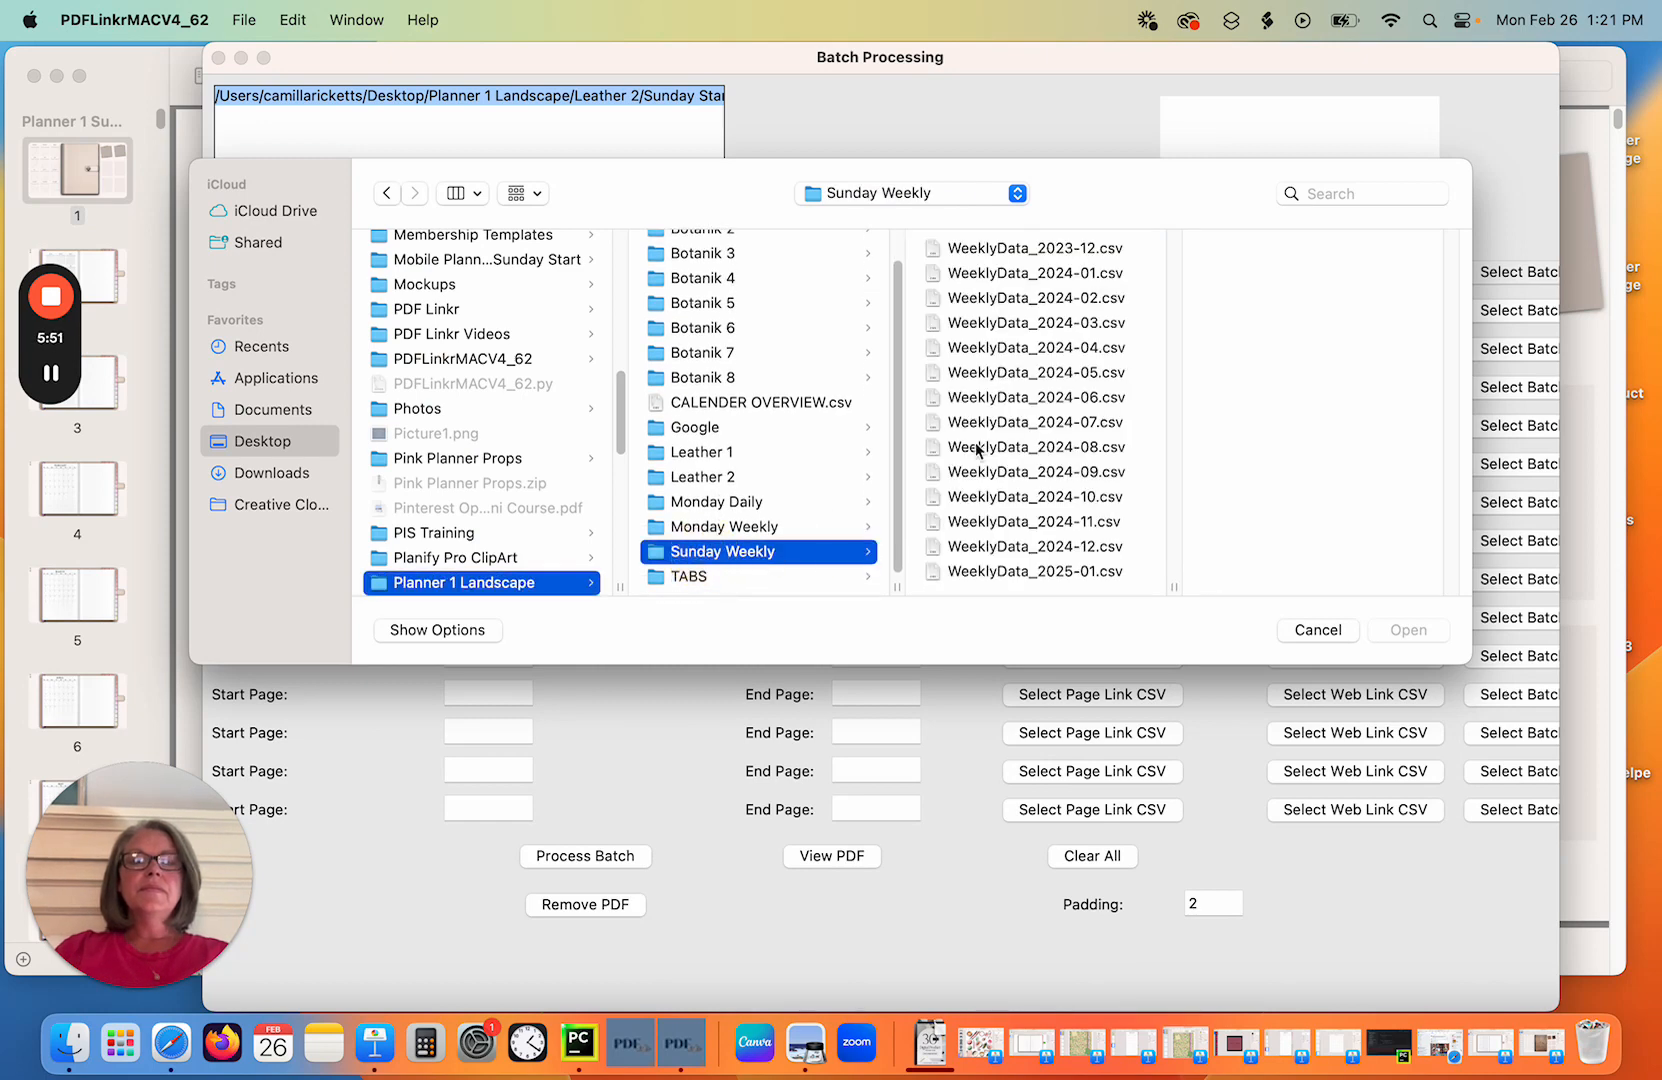
click(1058, 274)
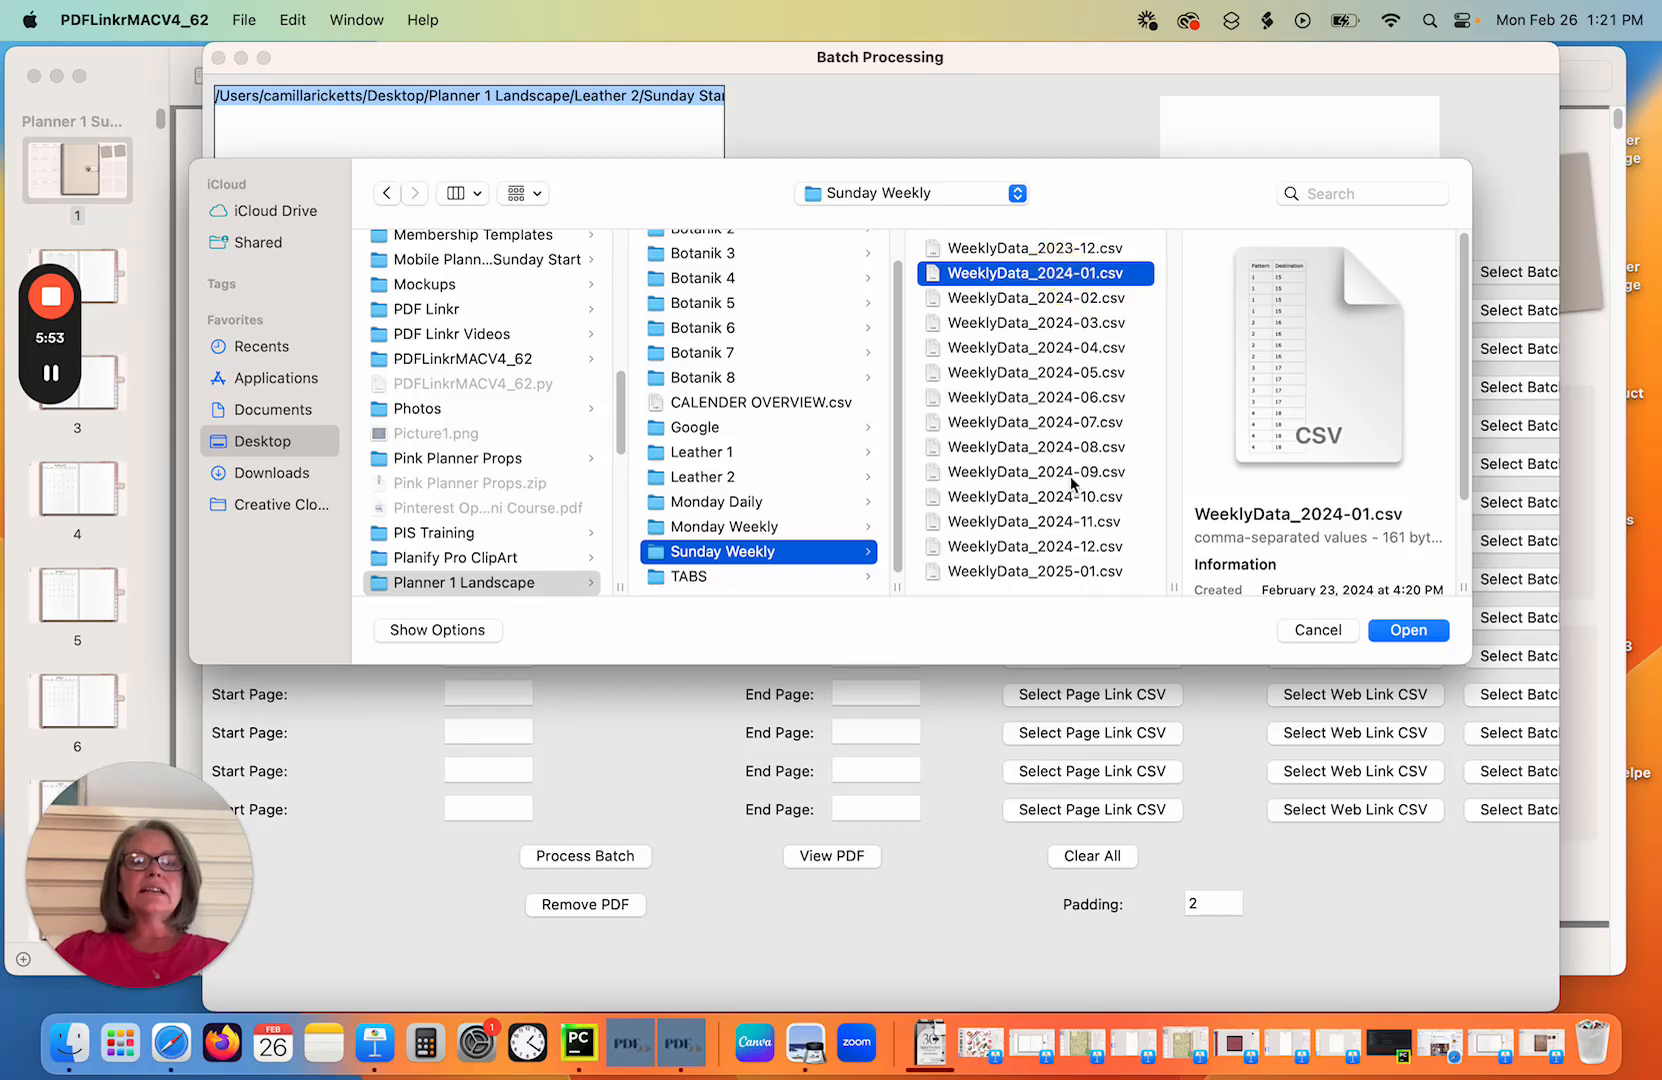
shift+click(1073, 548)
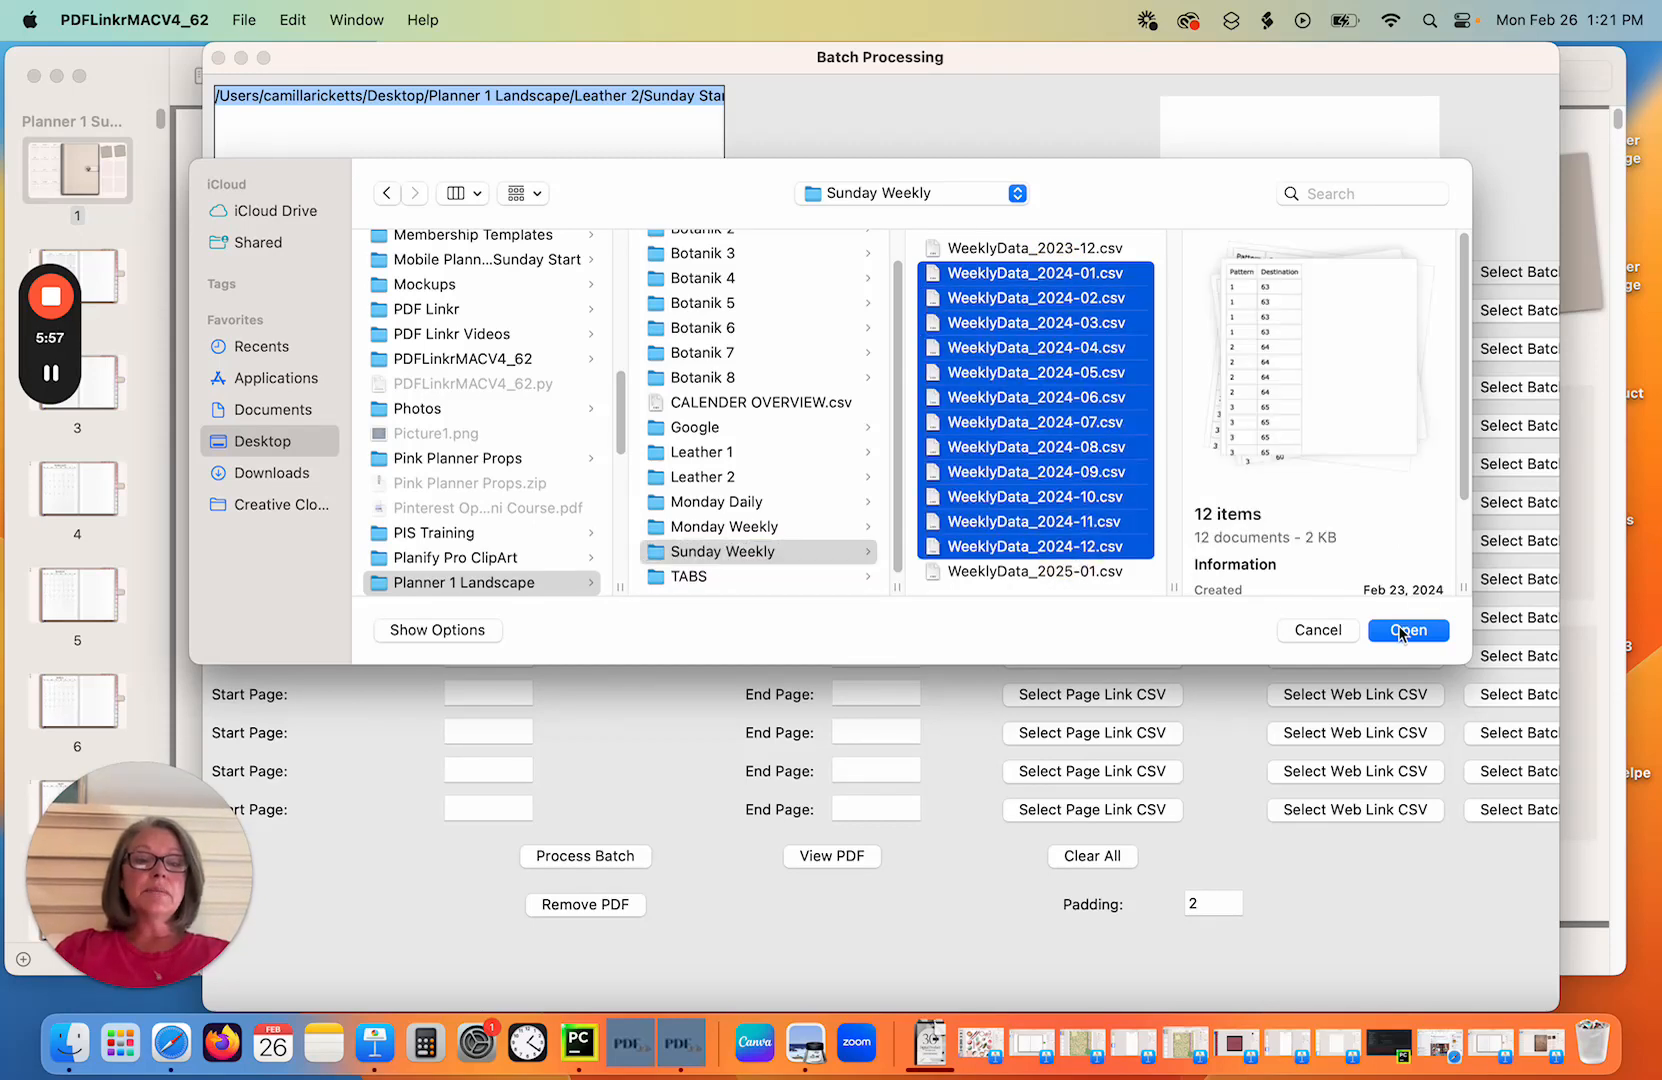
click(1401, 631)
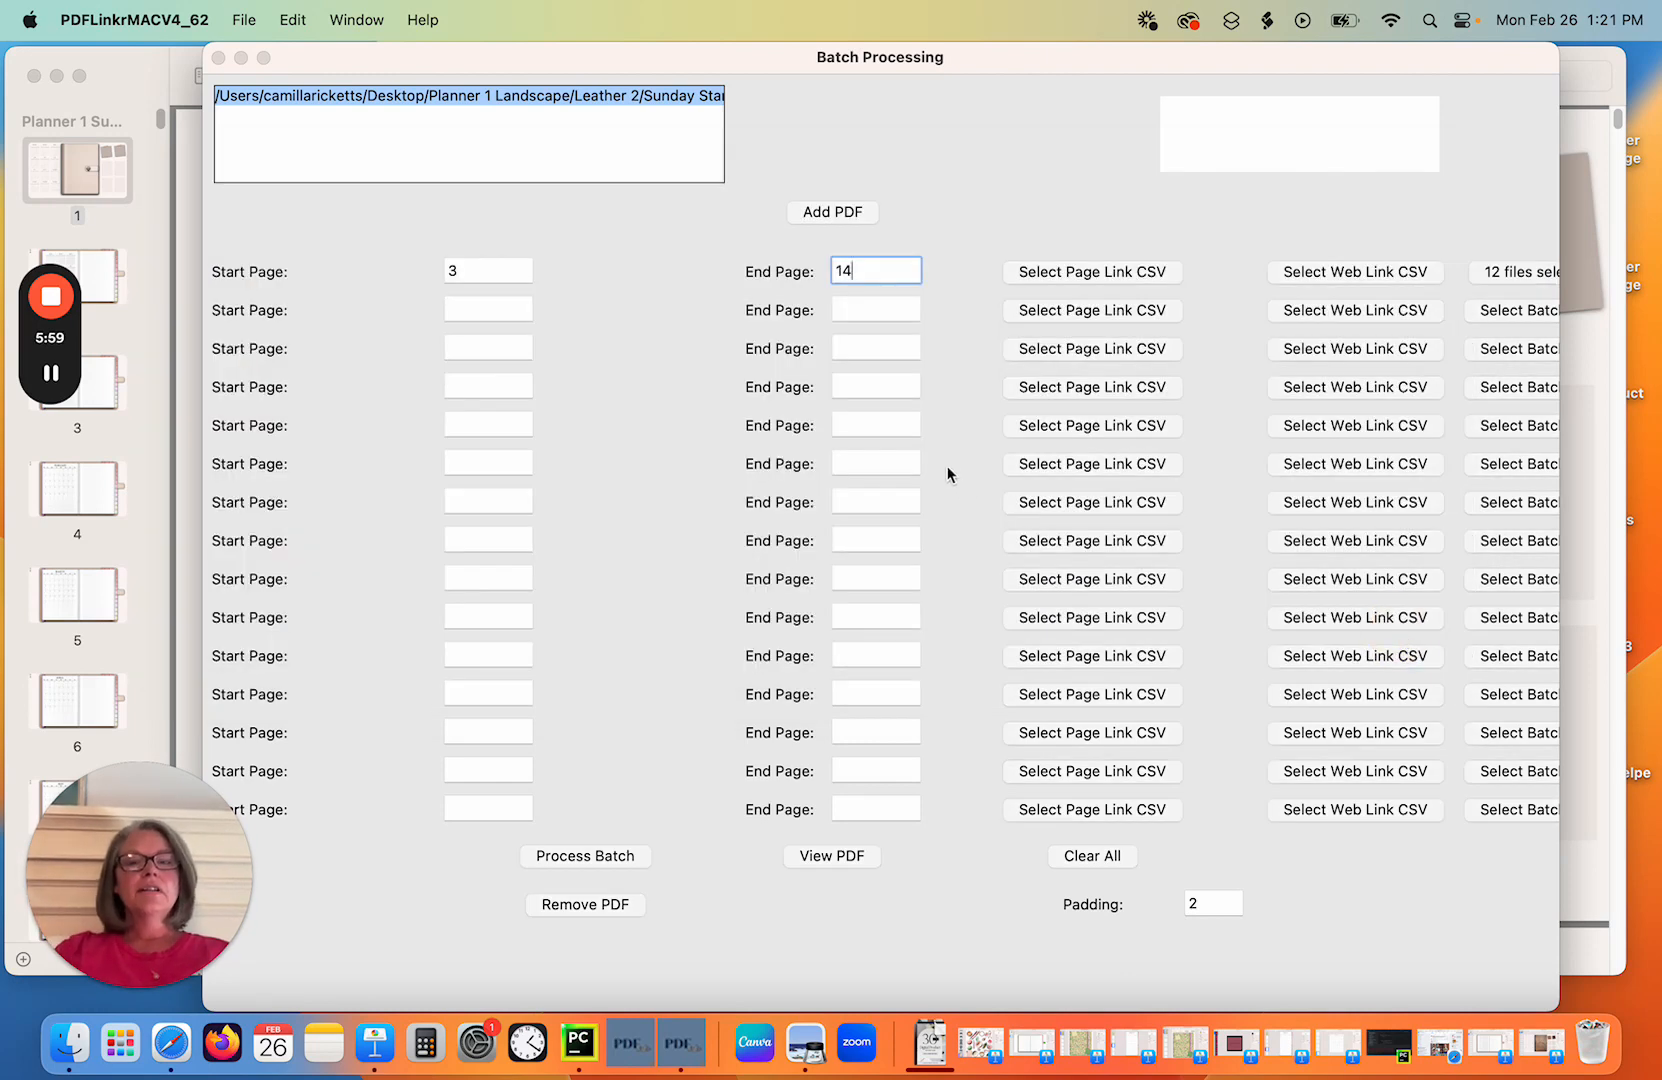
Set the WK week-number column on the January calendar (page 3) as the link area and process the batch.
click(835, 858)
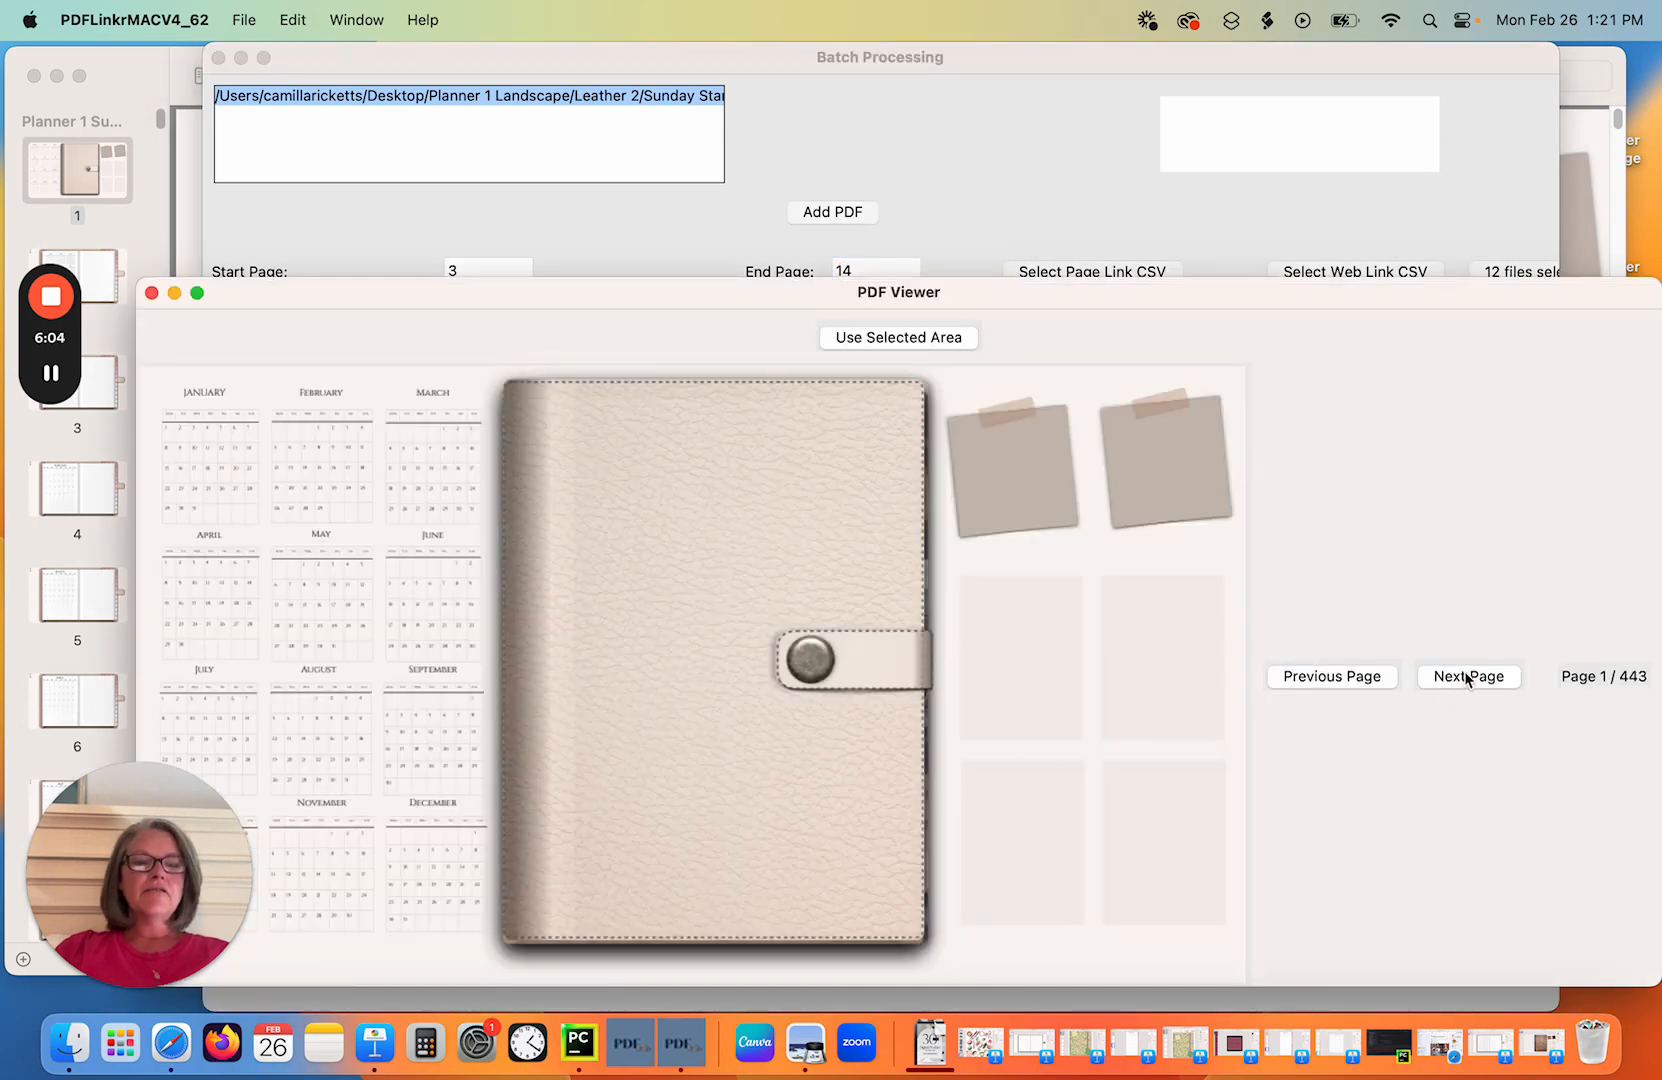
click(1467, 678)
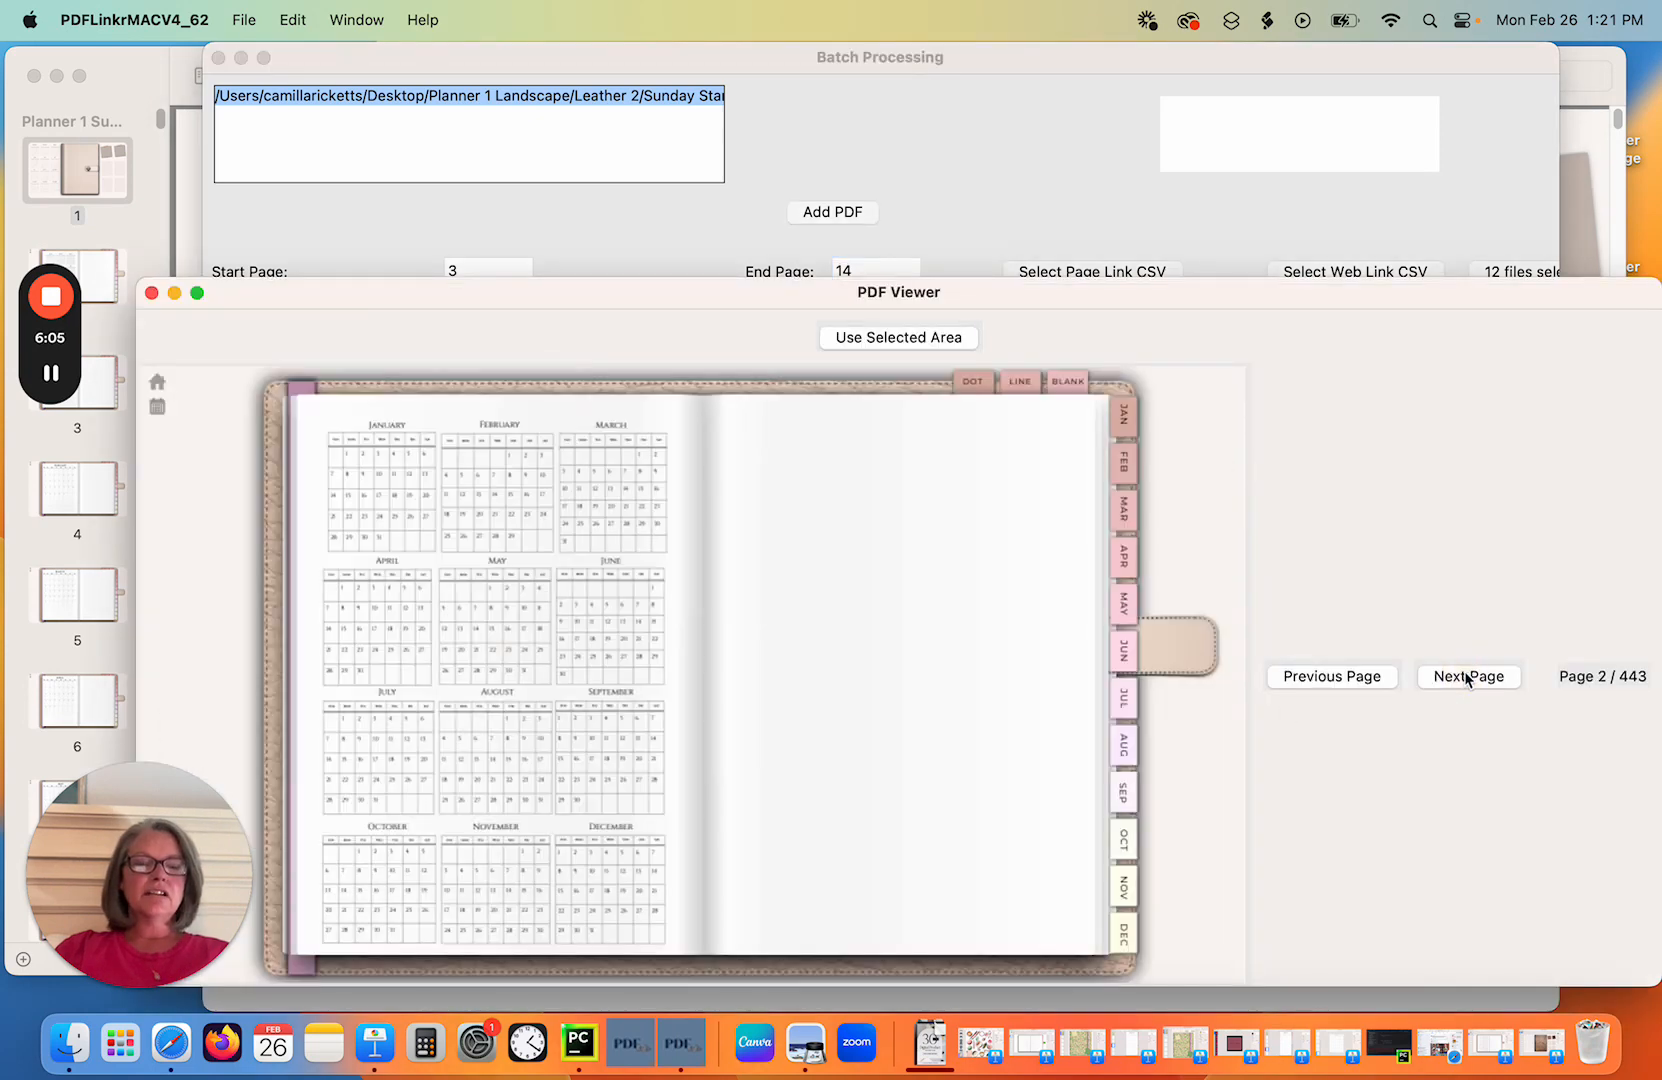
click(1467, 678)
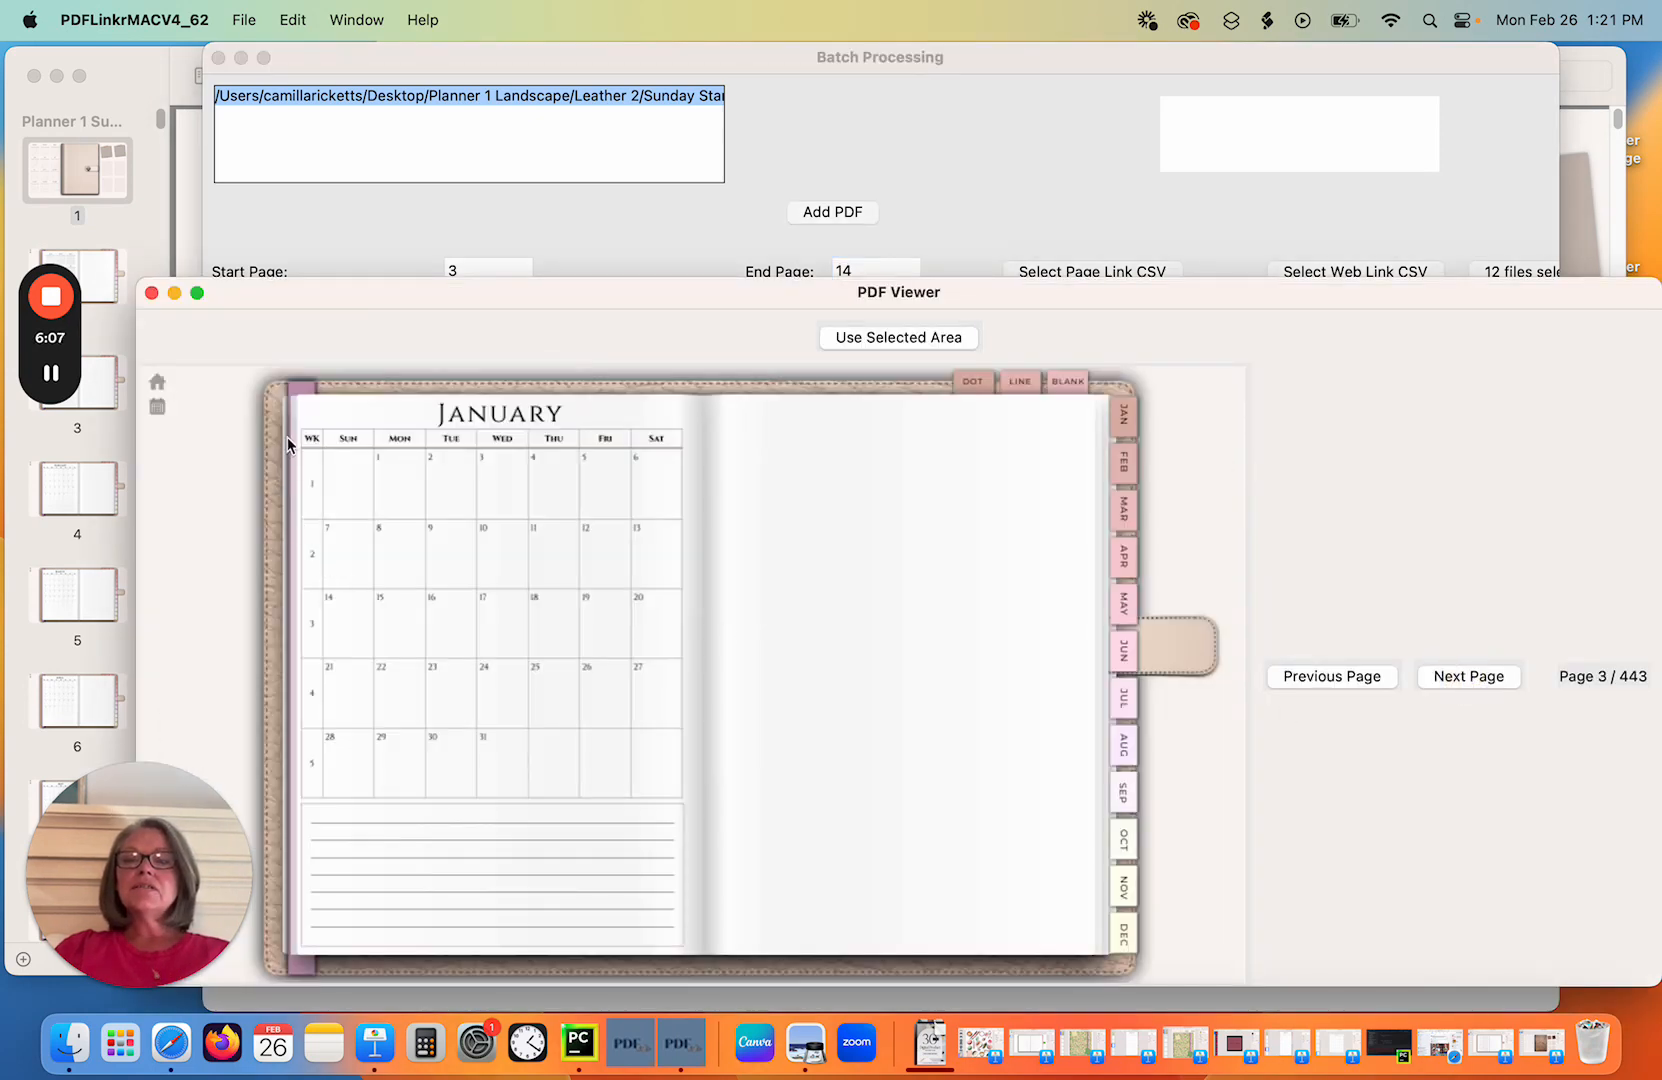
drag(291, 425, 324, 853)
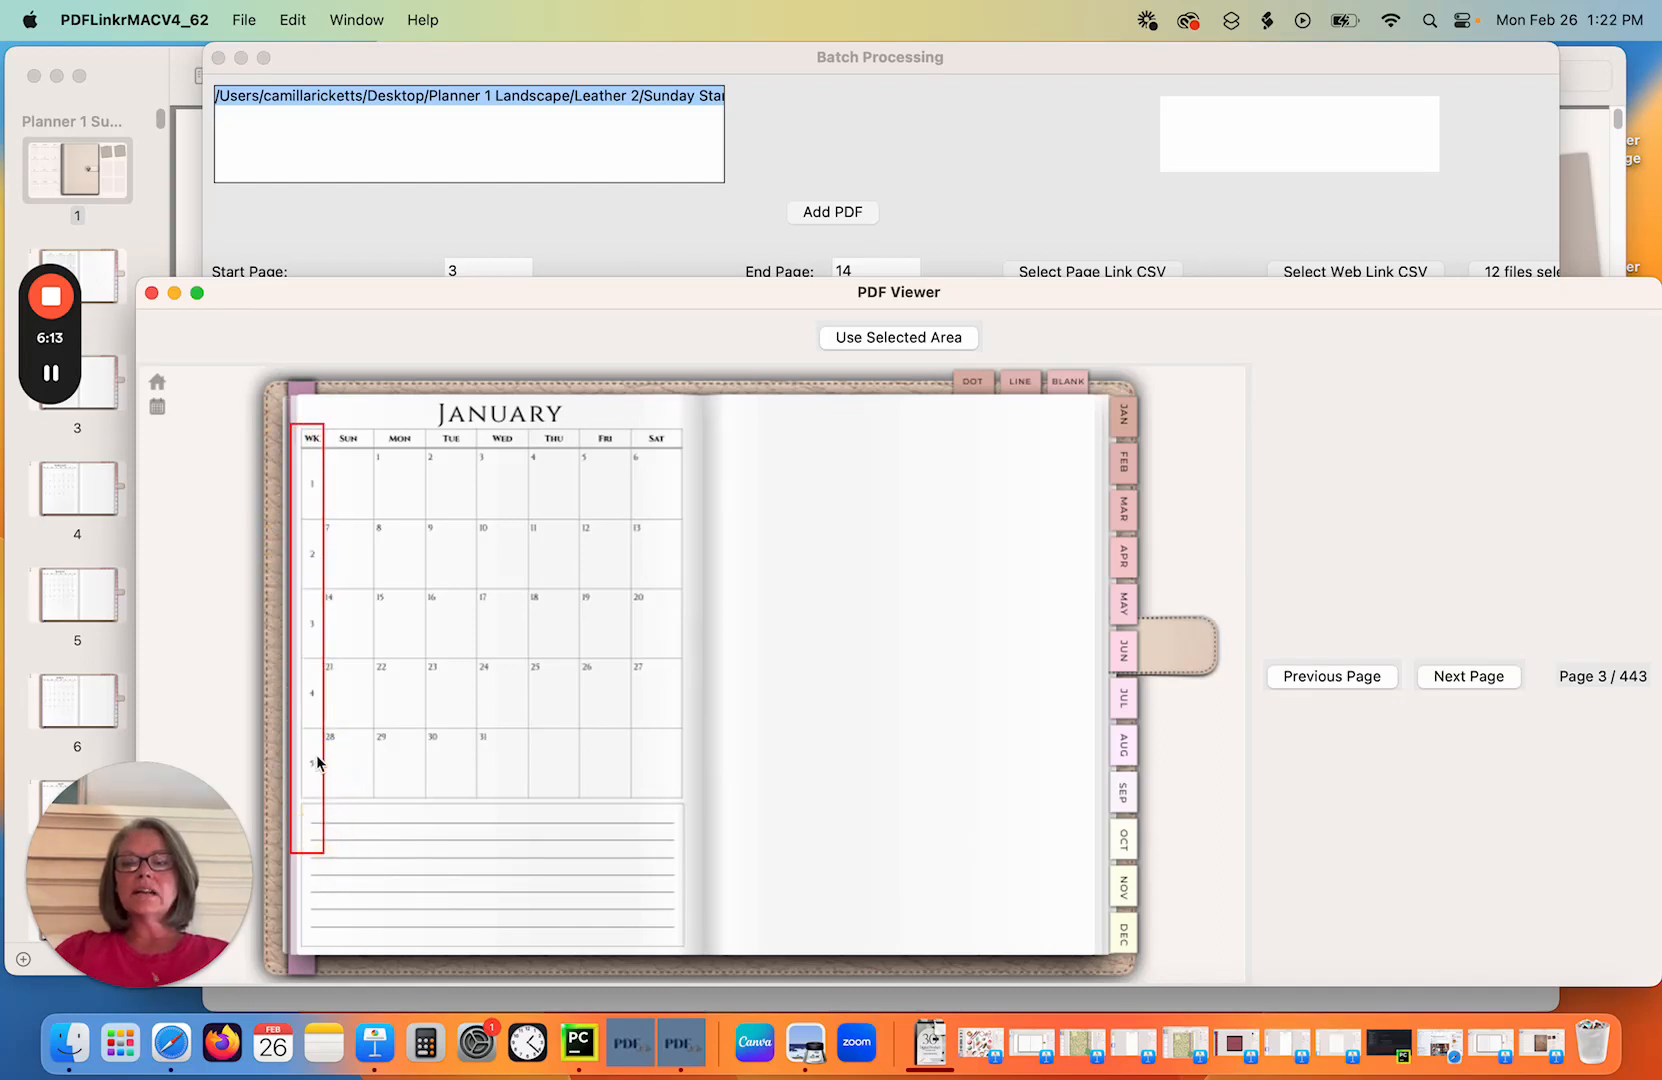
click(897, 343)
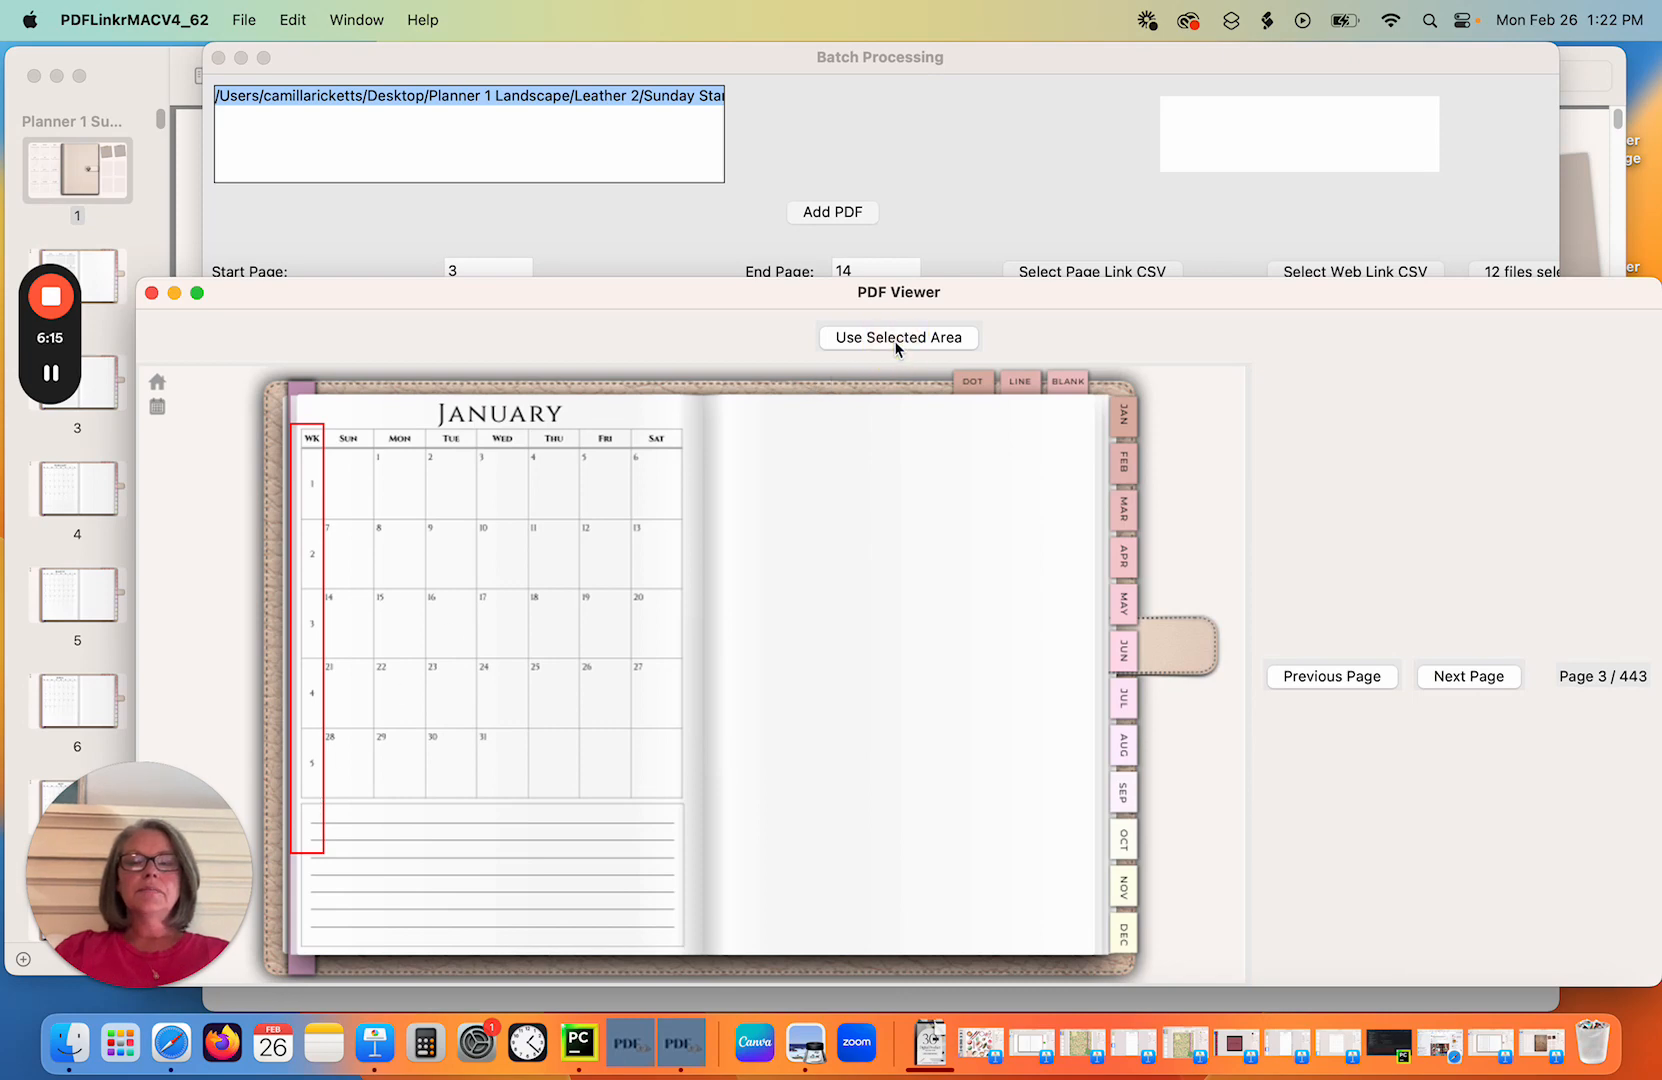
click(153, 293)
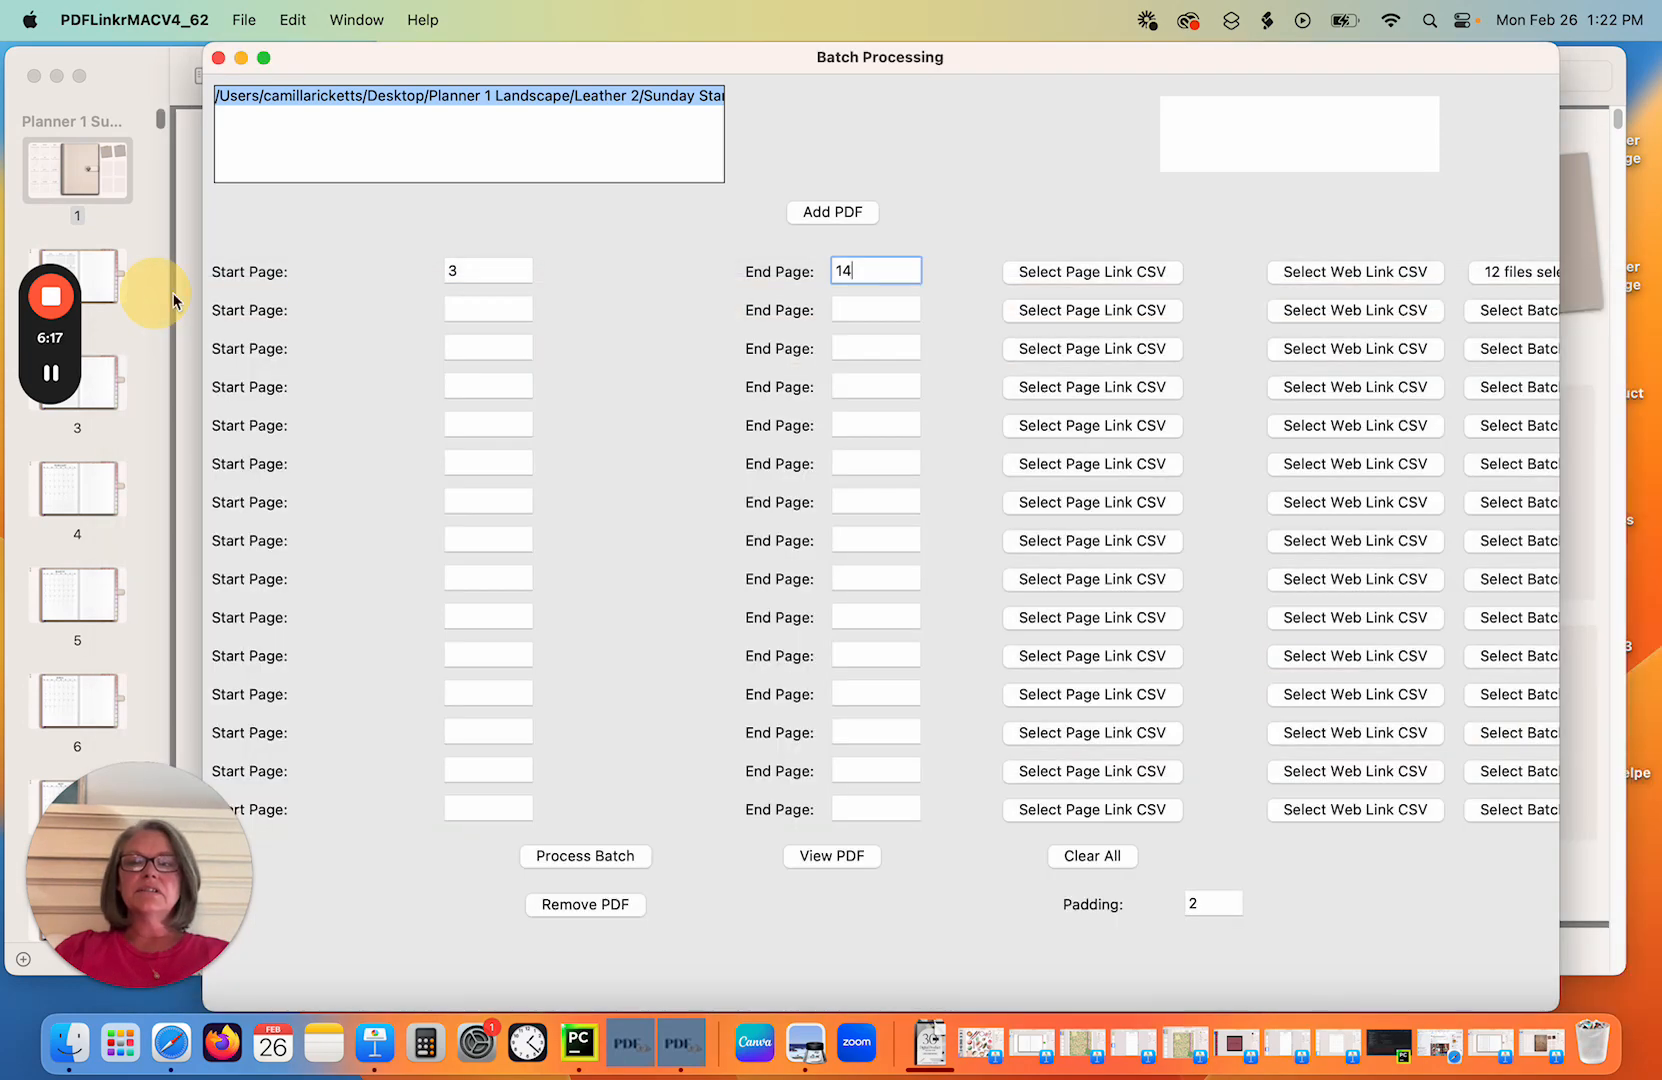
click(564, 855)
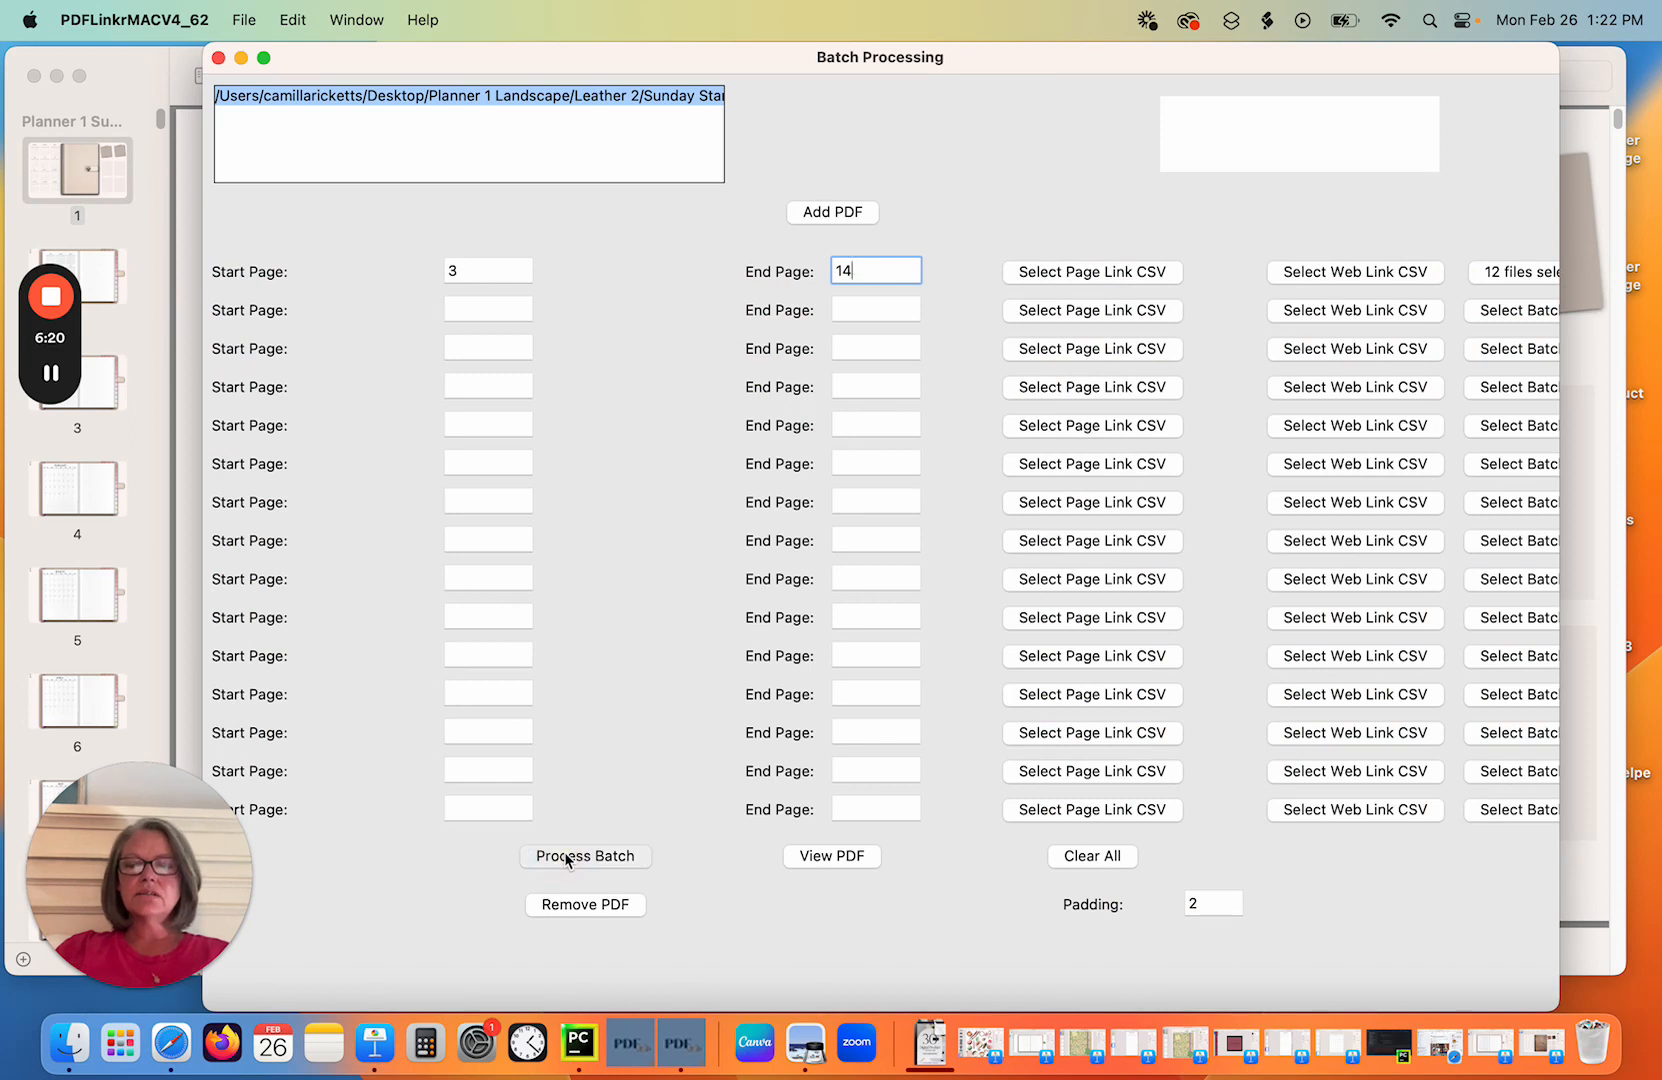
click(793, 426)
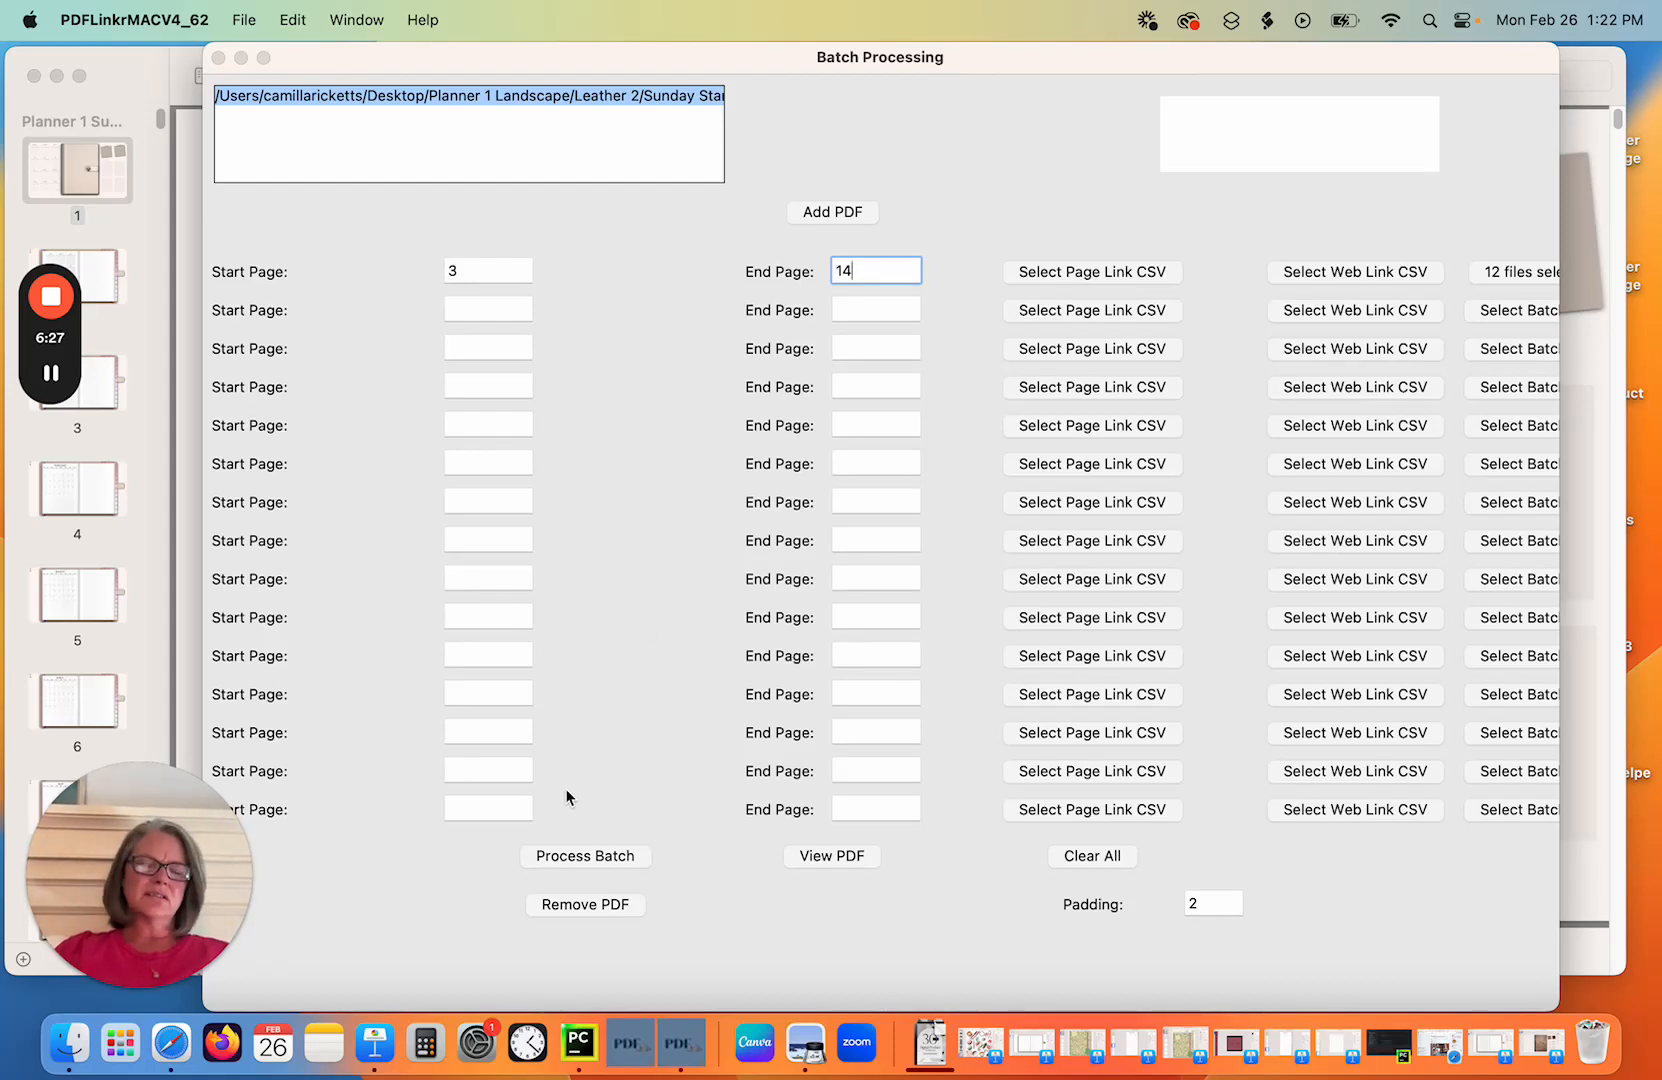
Replace the PDF in the batch list with the first "_updated" PDF from the Planner 1 Landscape/Leather 2/Sunday Start folder.
click(590, 903)
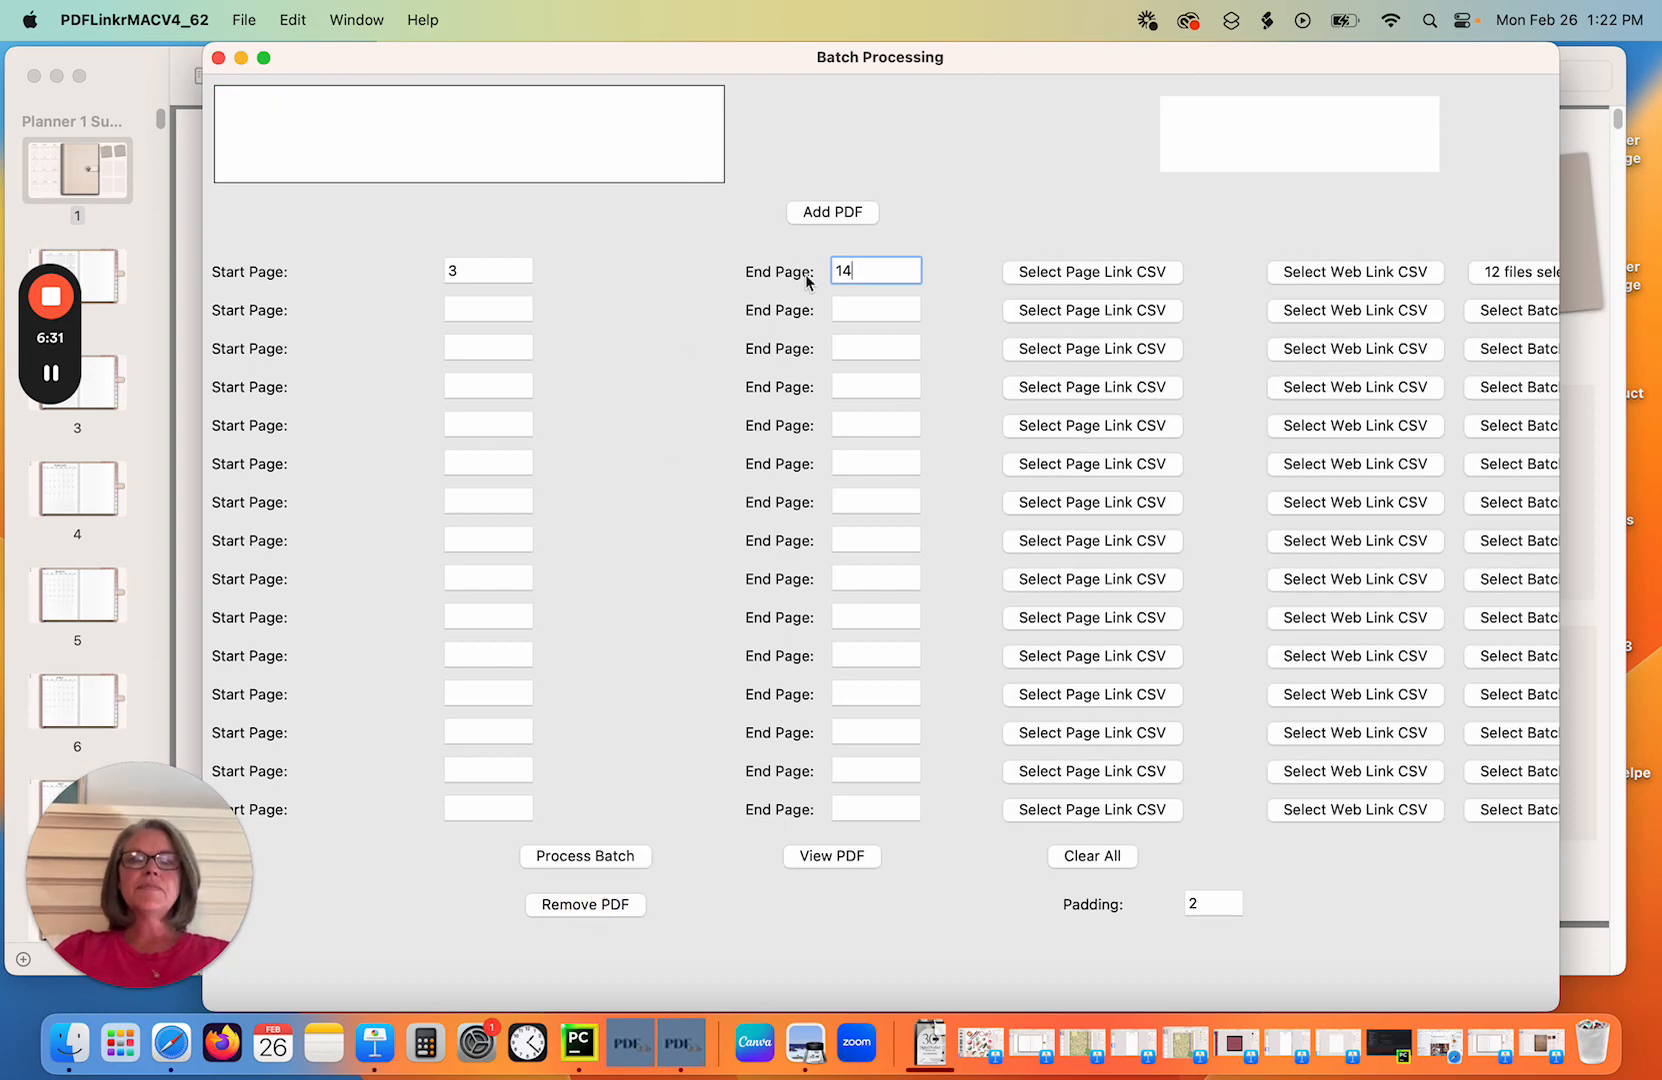
click(836, 212)
click(893, 193)
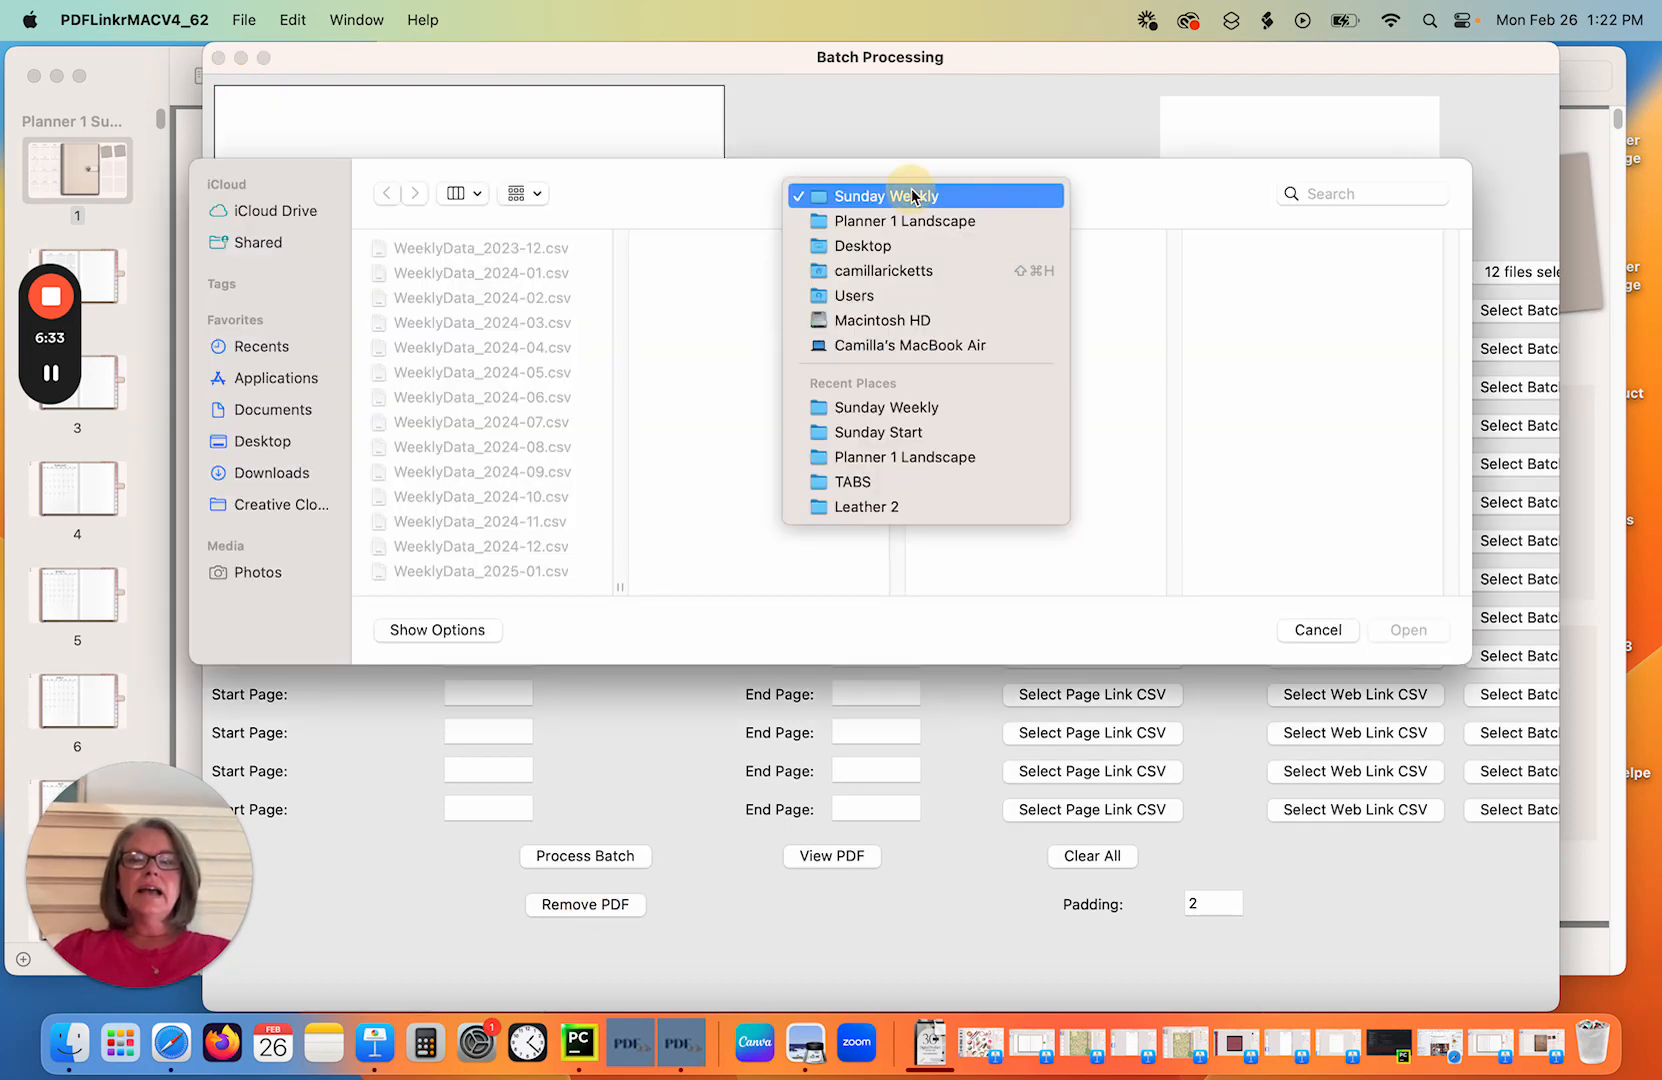
click(912, 221)
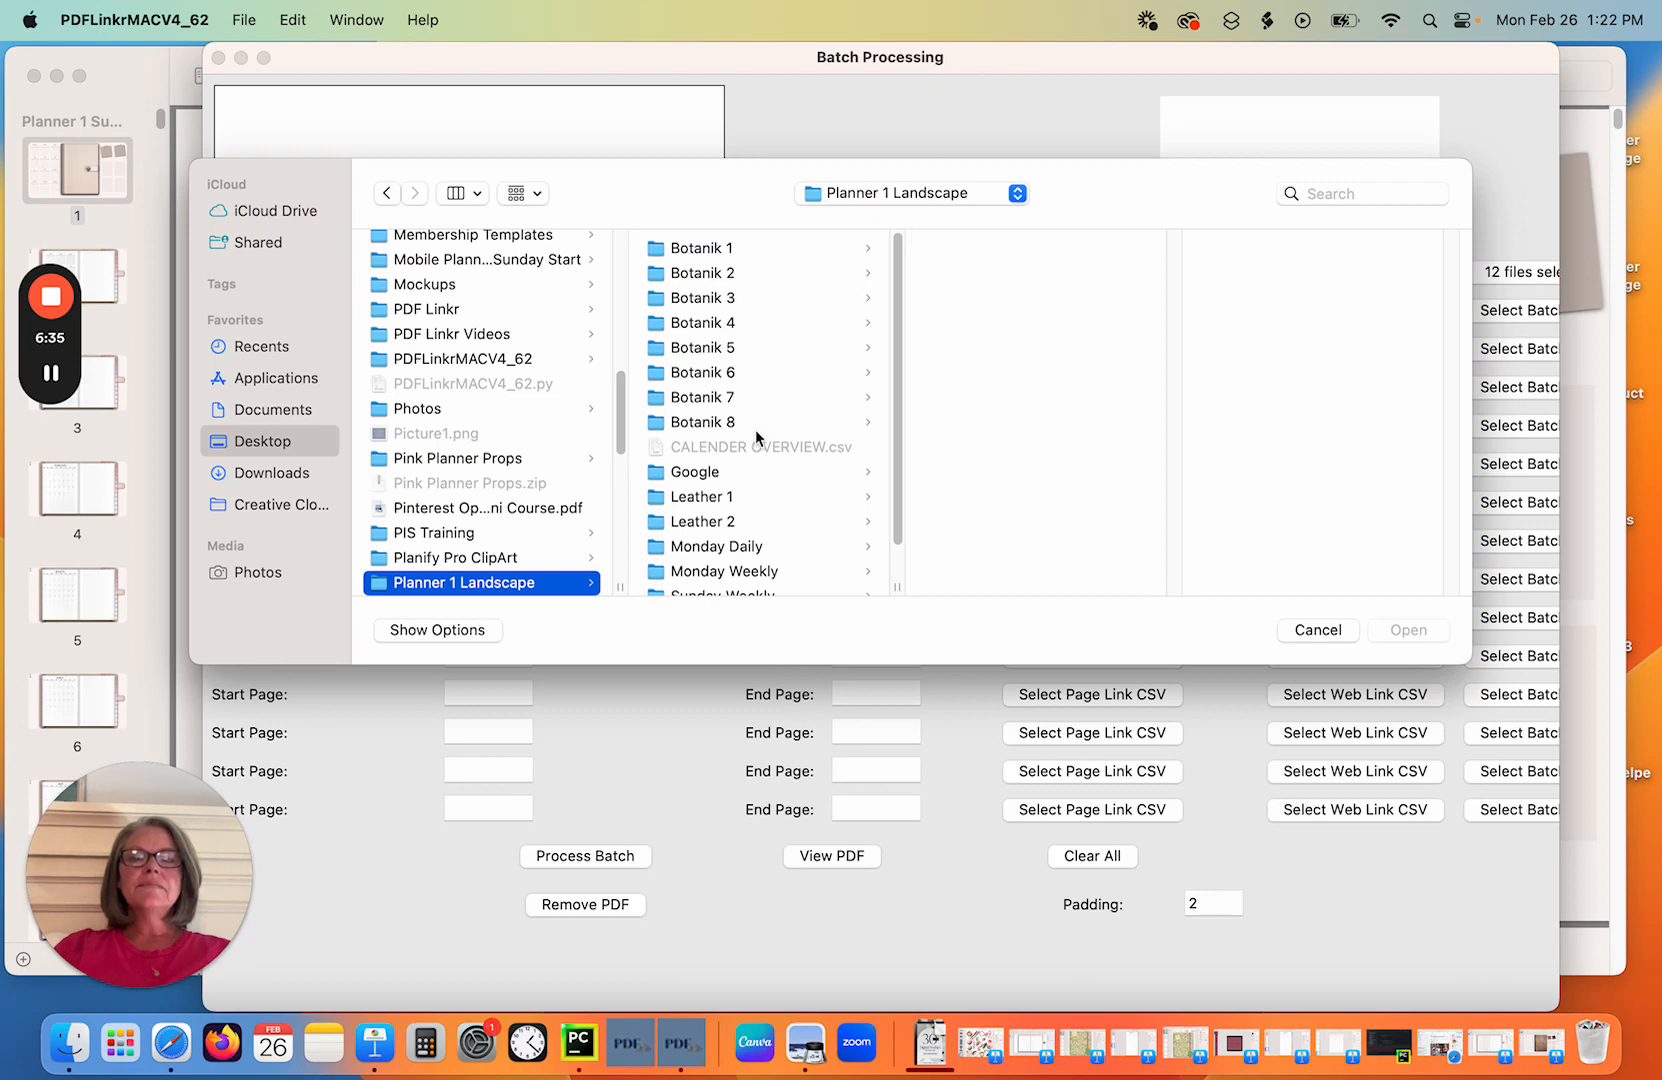
click(722, 522)
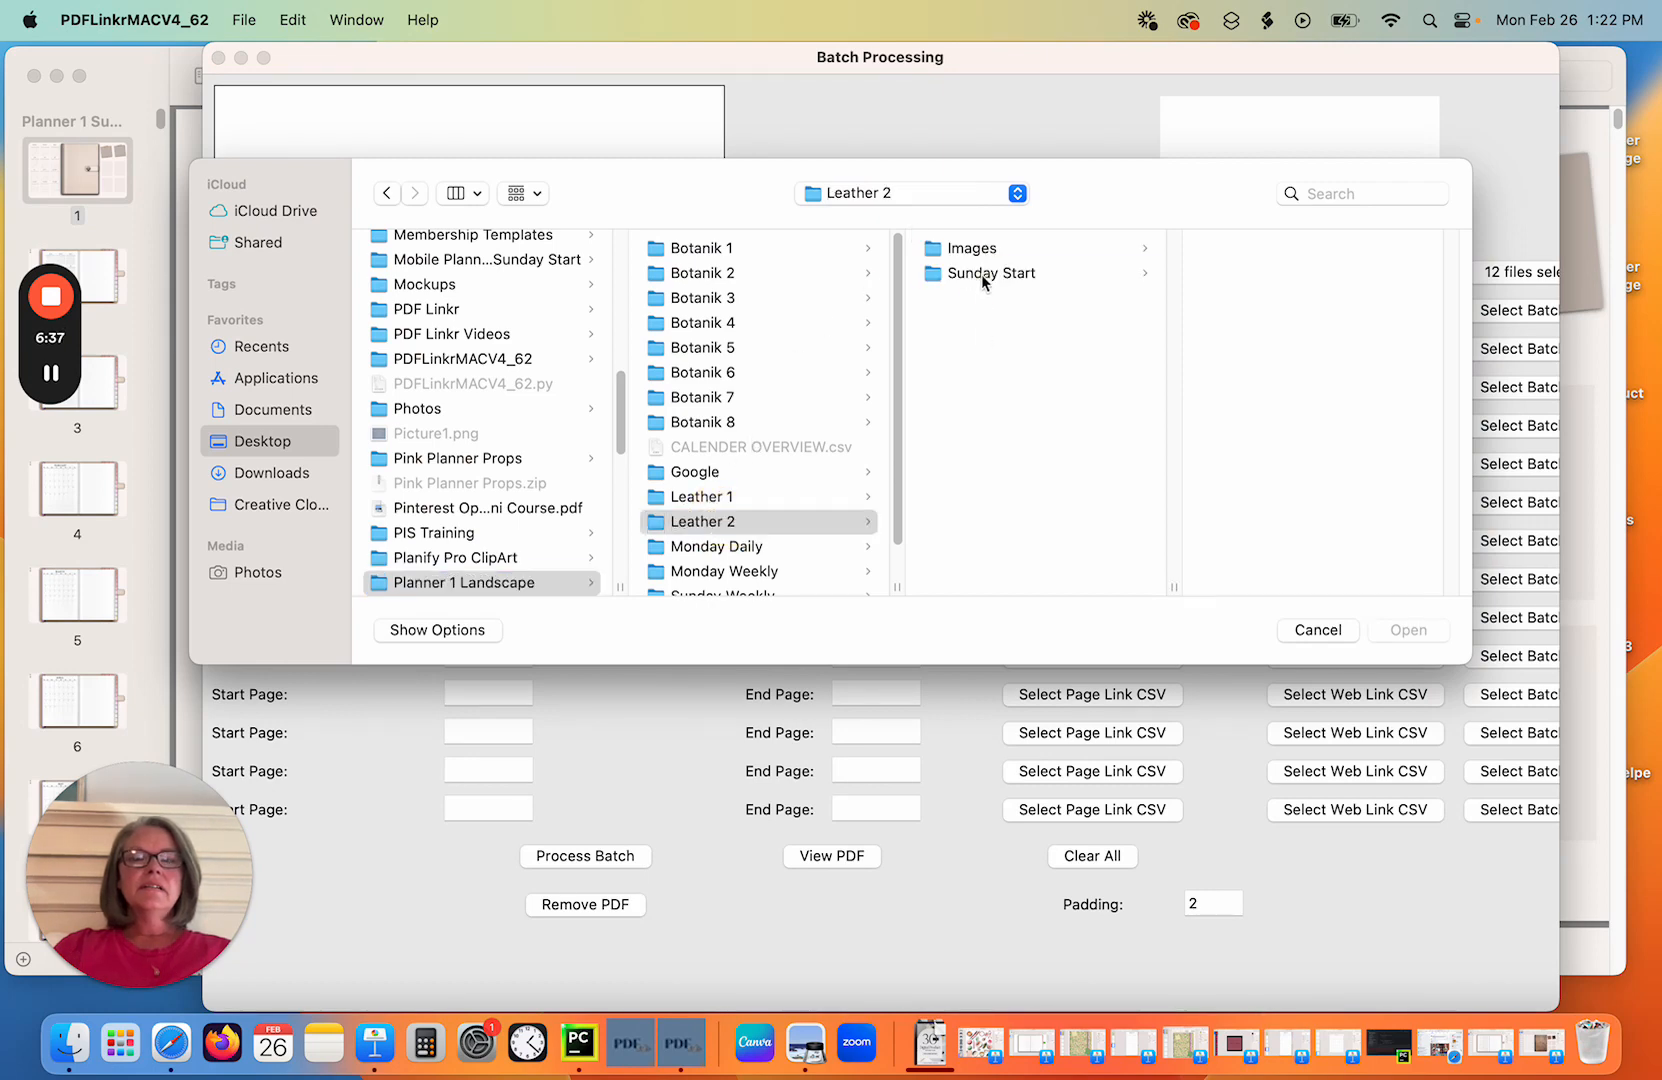
click(982, 274)
double_click(1321, 245)
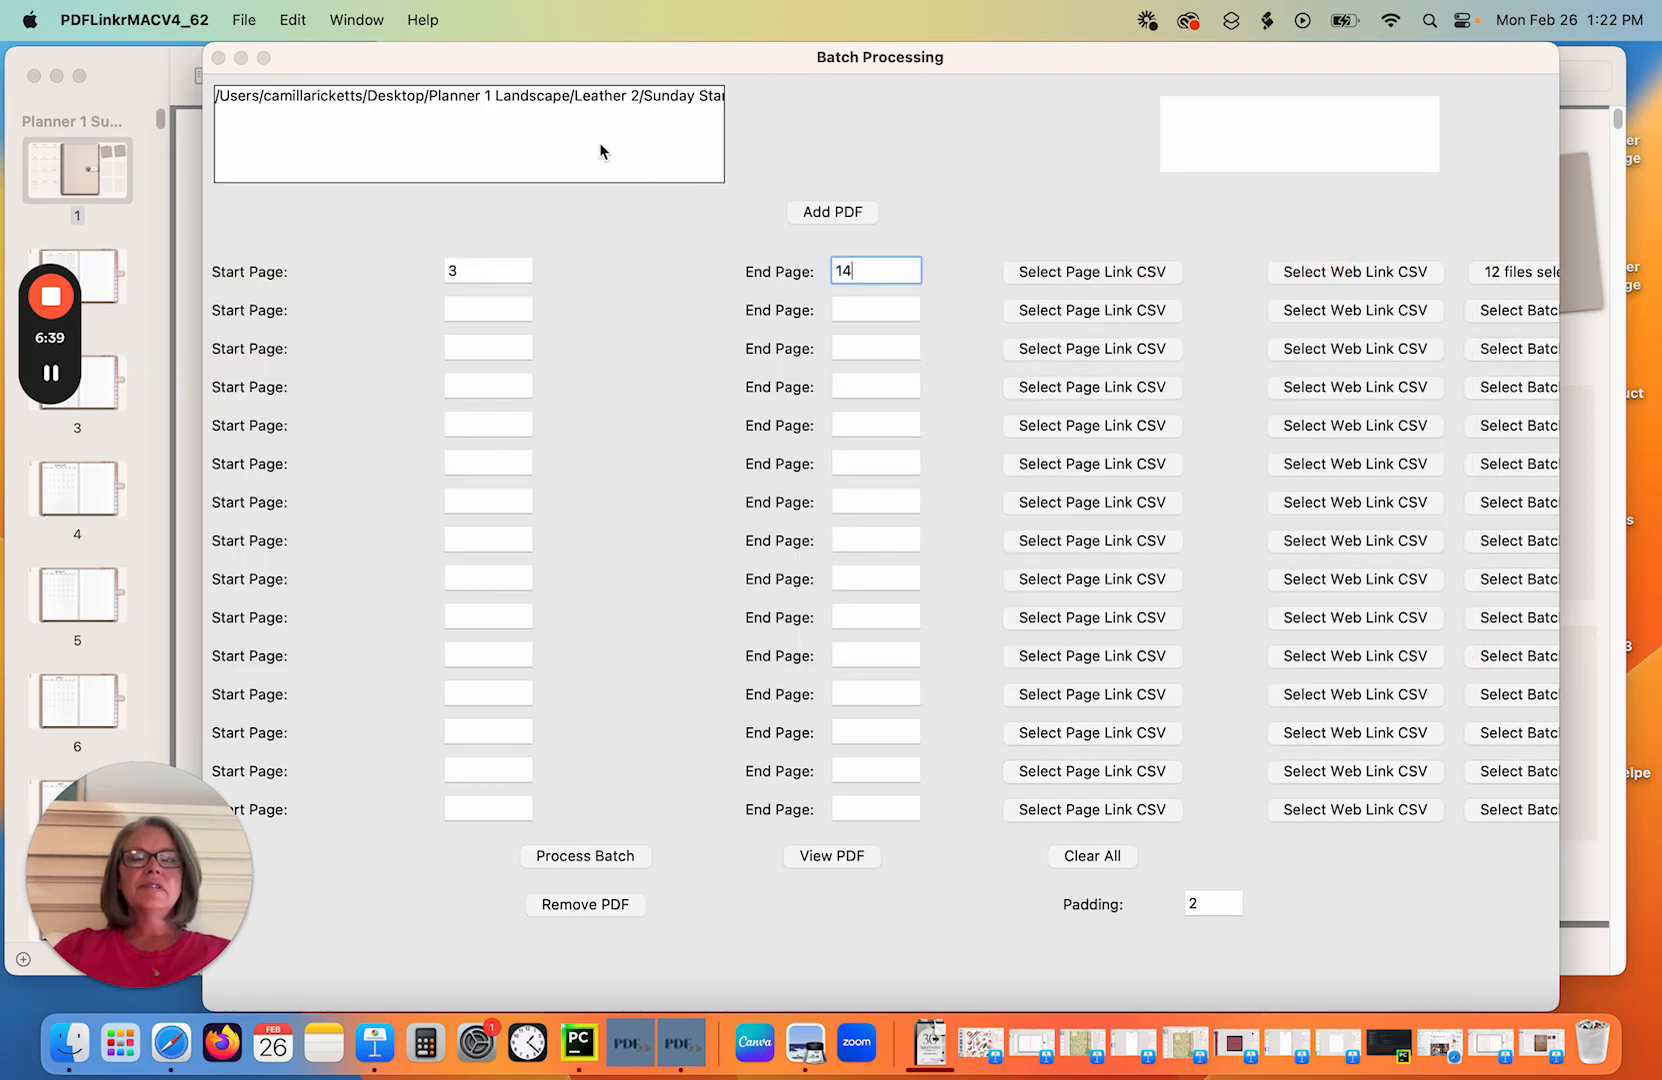
Choose DailyData_2024-01.csv through DailyData_2024-12.csv from the Planner 1 Landscape/Monday Daily folder as the first row's batch files.
click(593, 99)
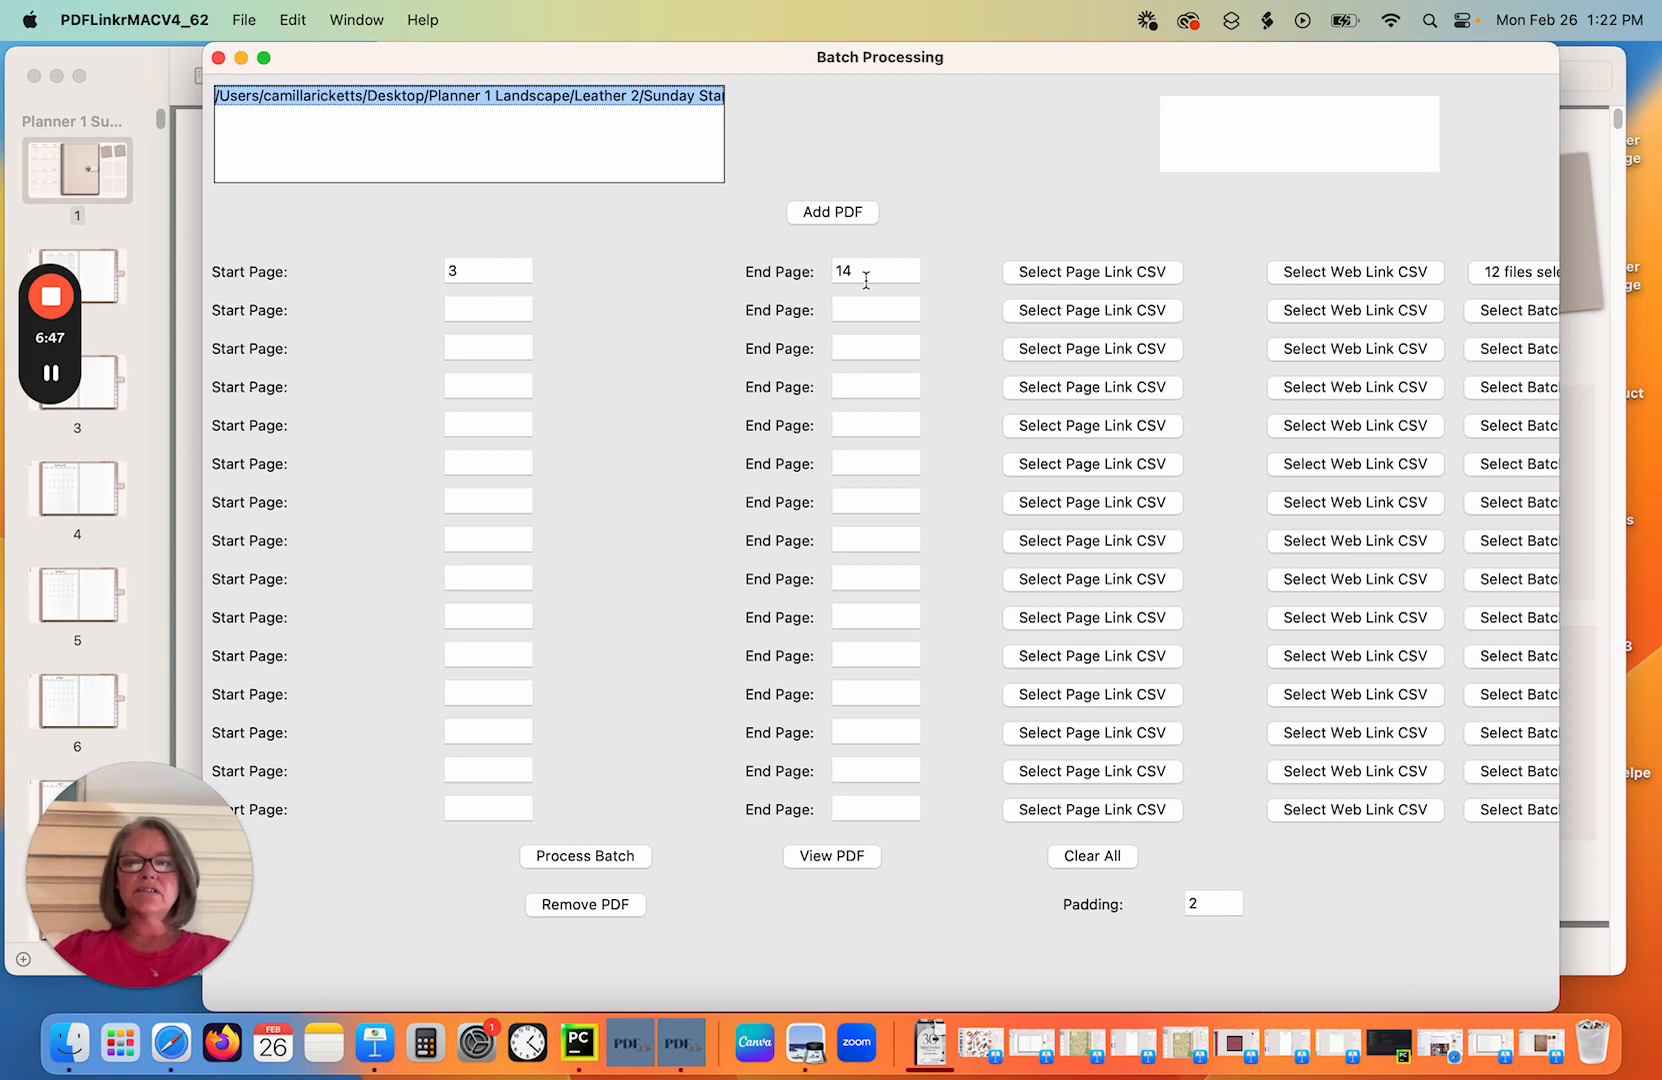
click(1500, 270)
click(900, 195)
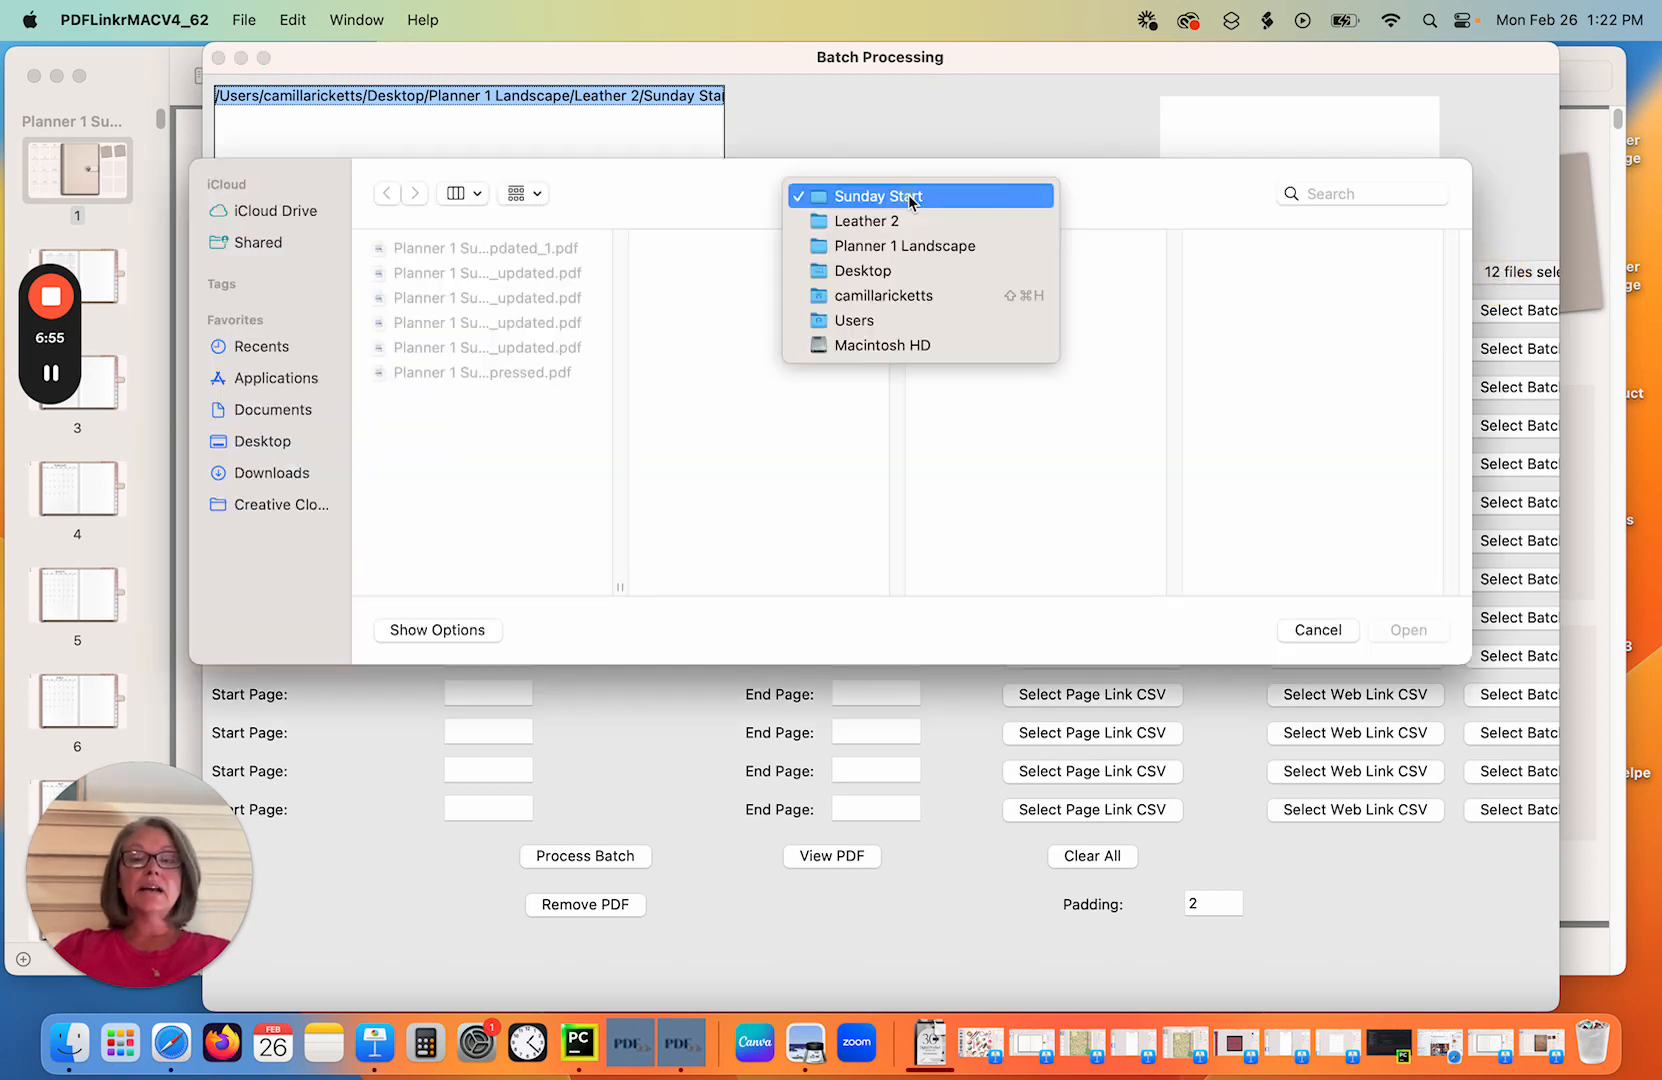
click(902, 248)
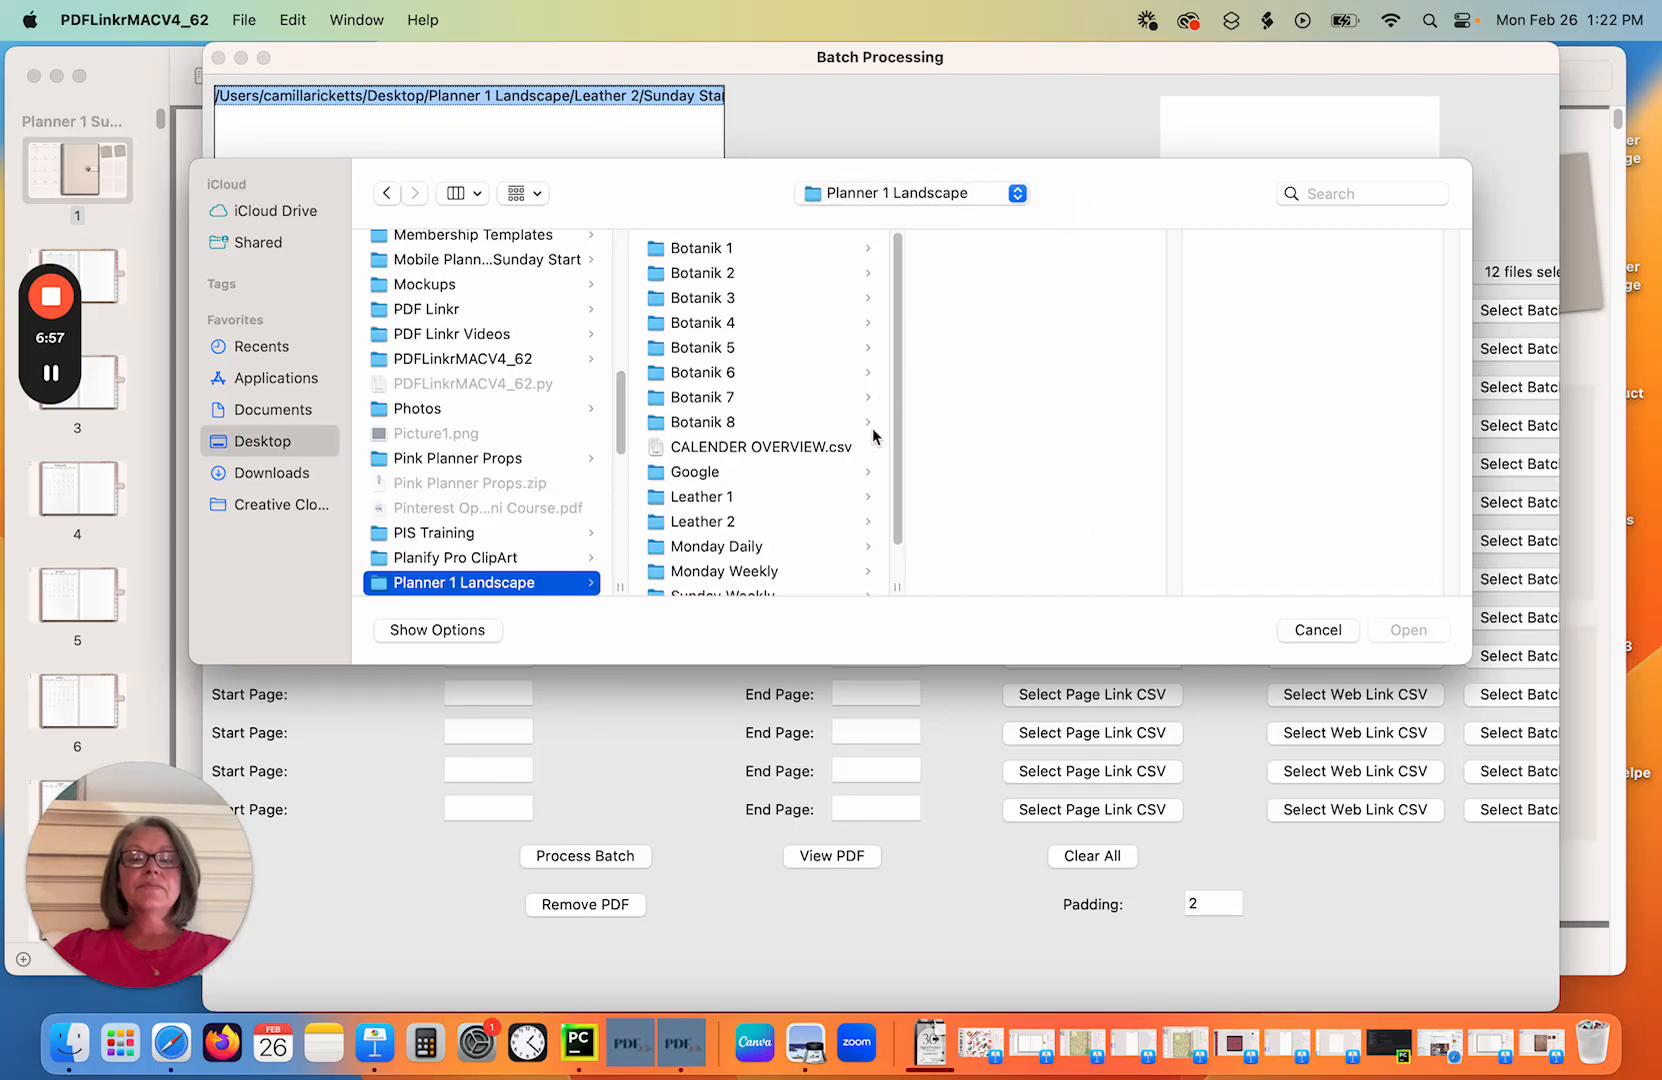
click(728, 548)
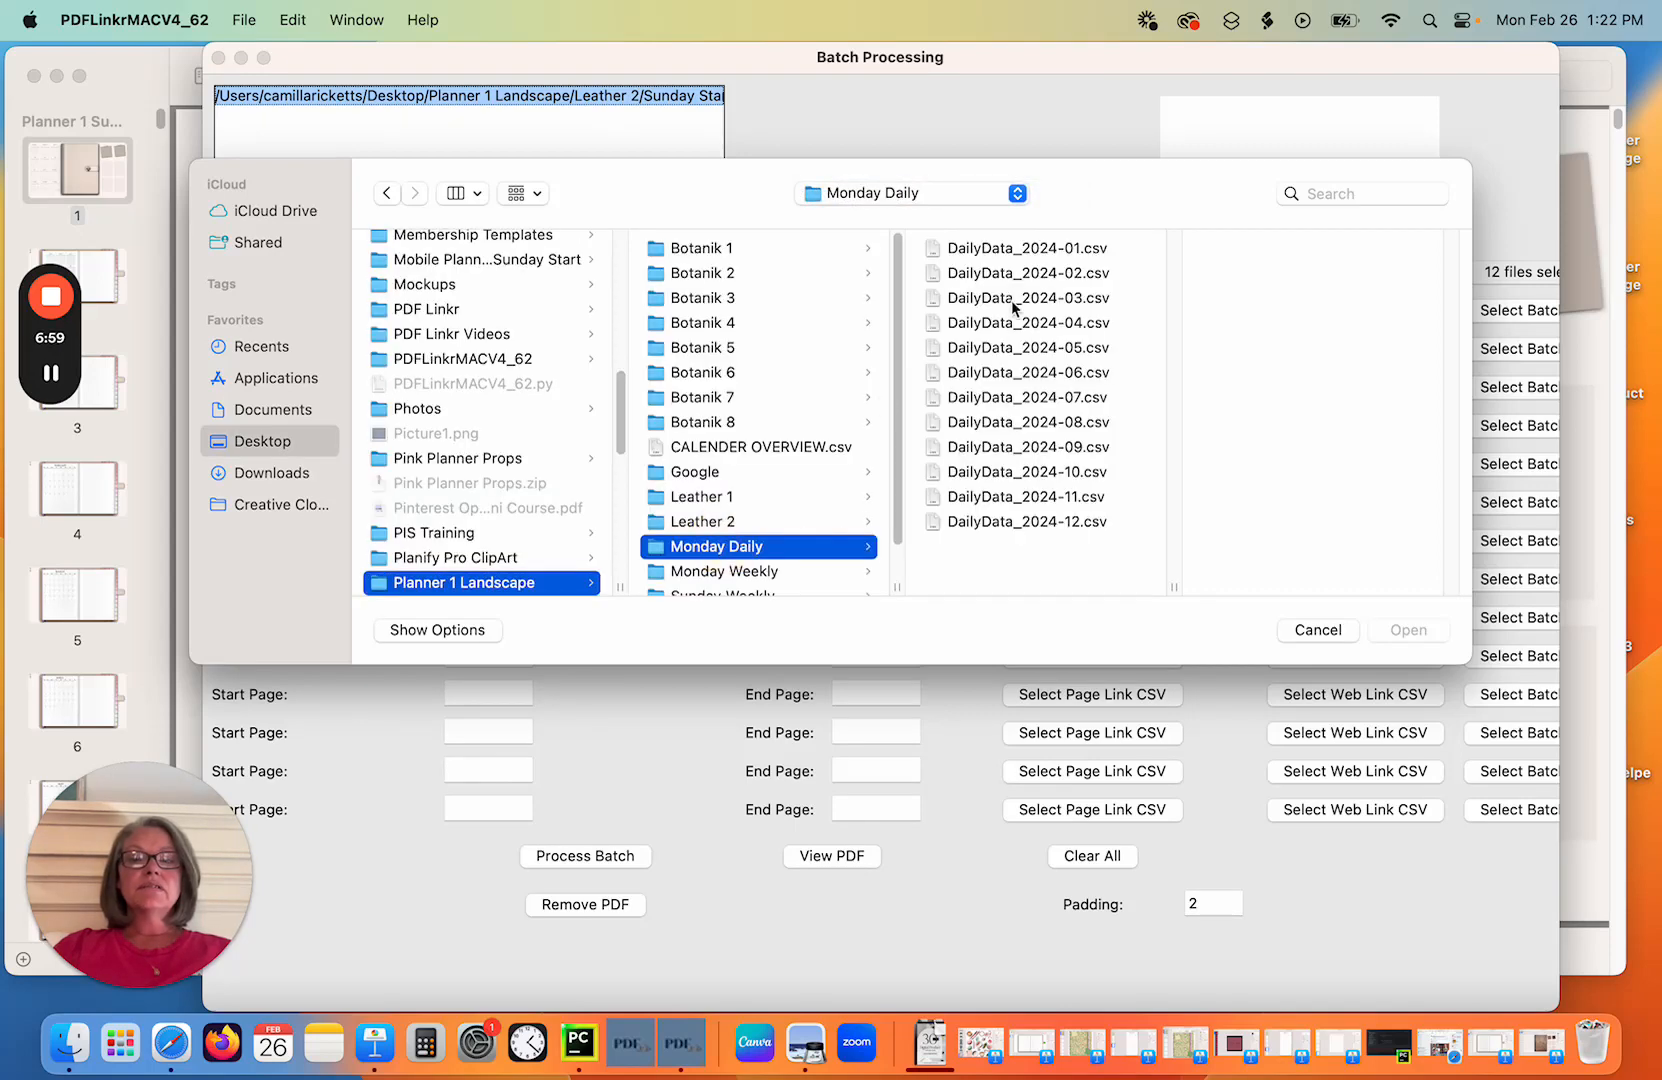
click(1073, 250)
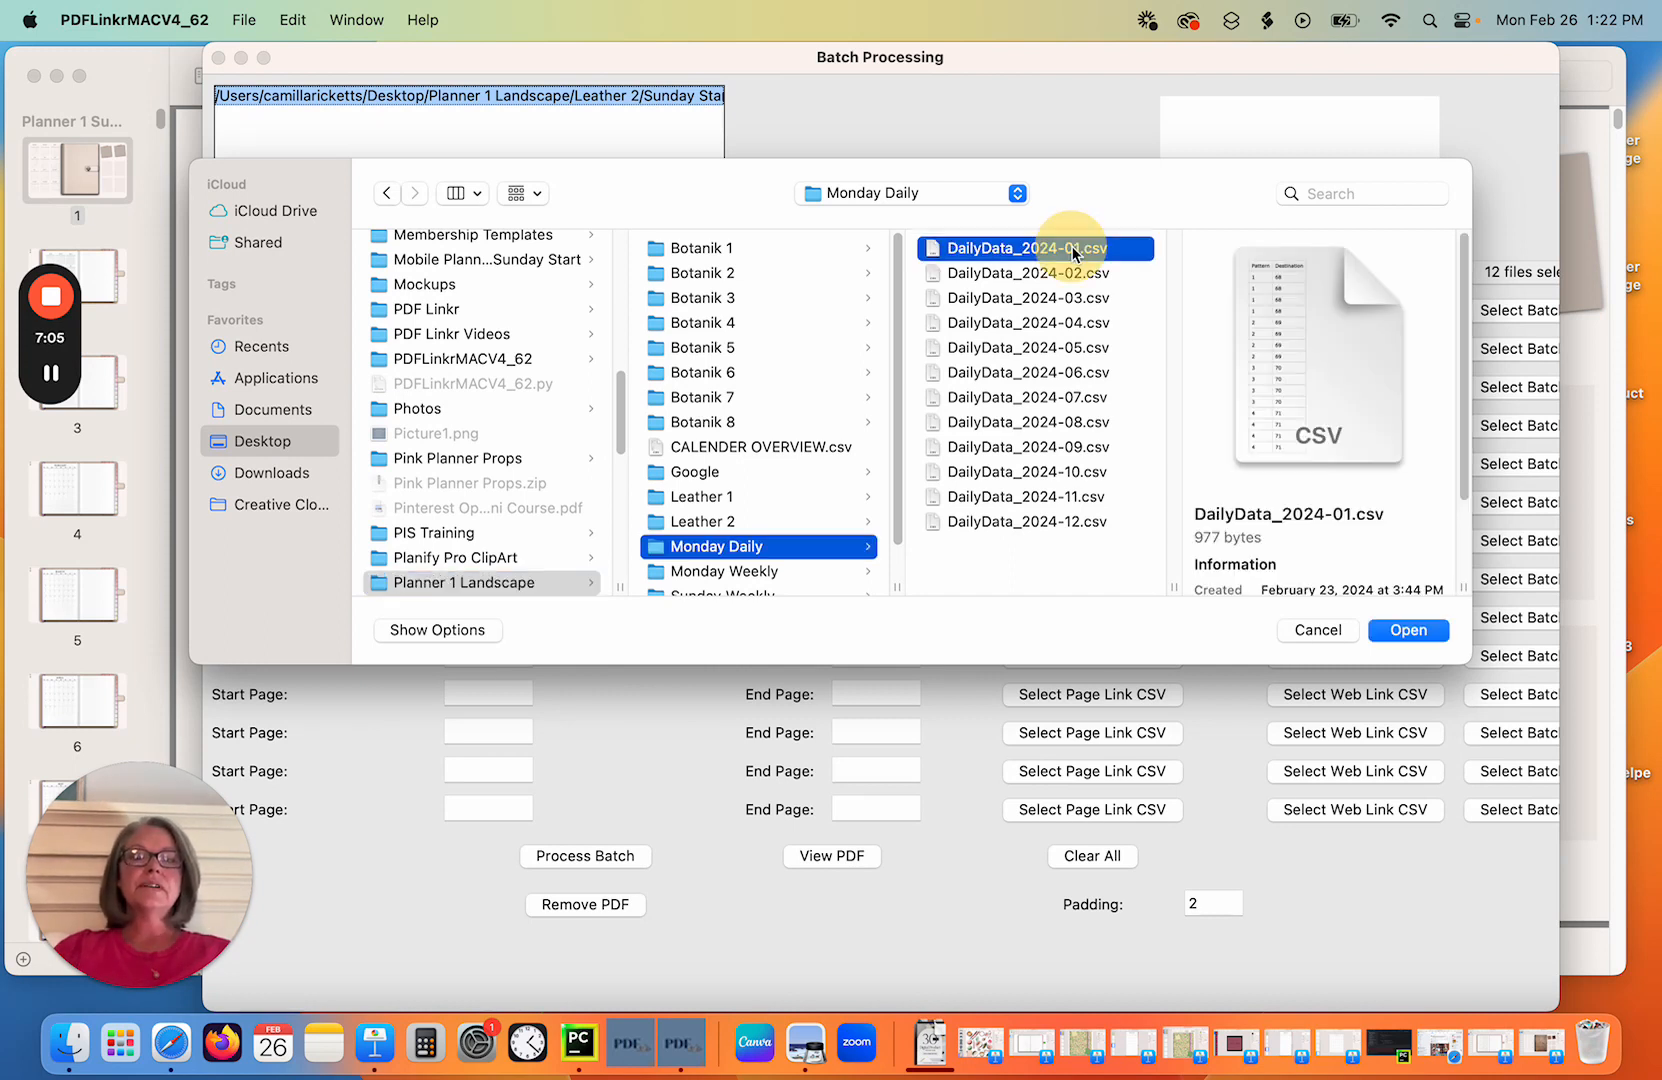
shift+click(1021, 525)
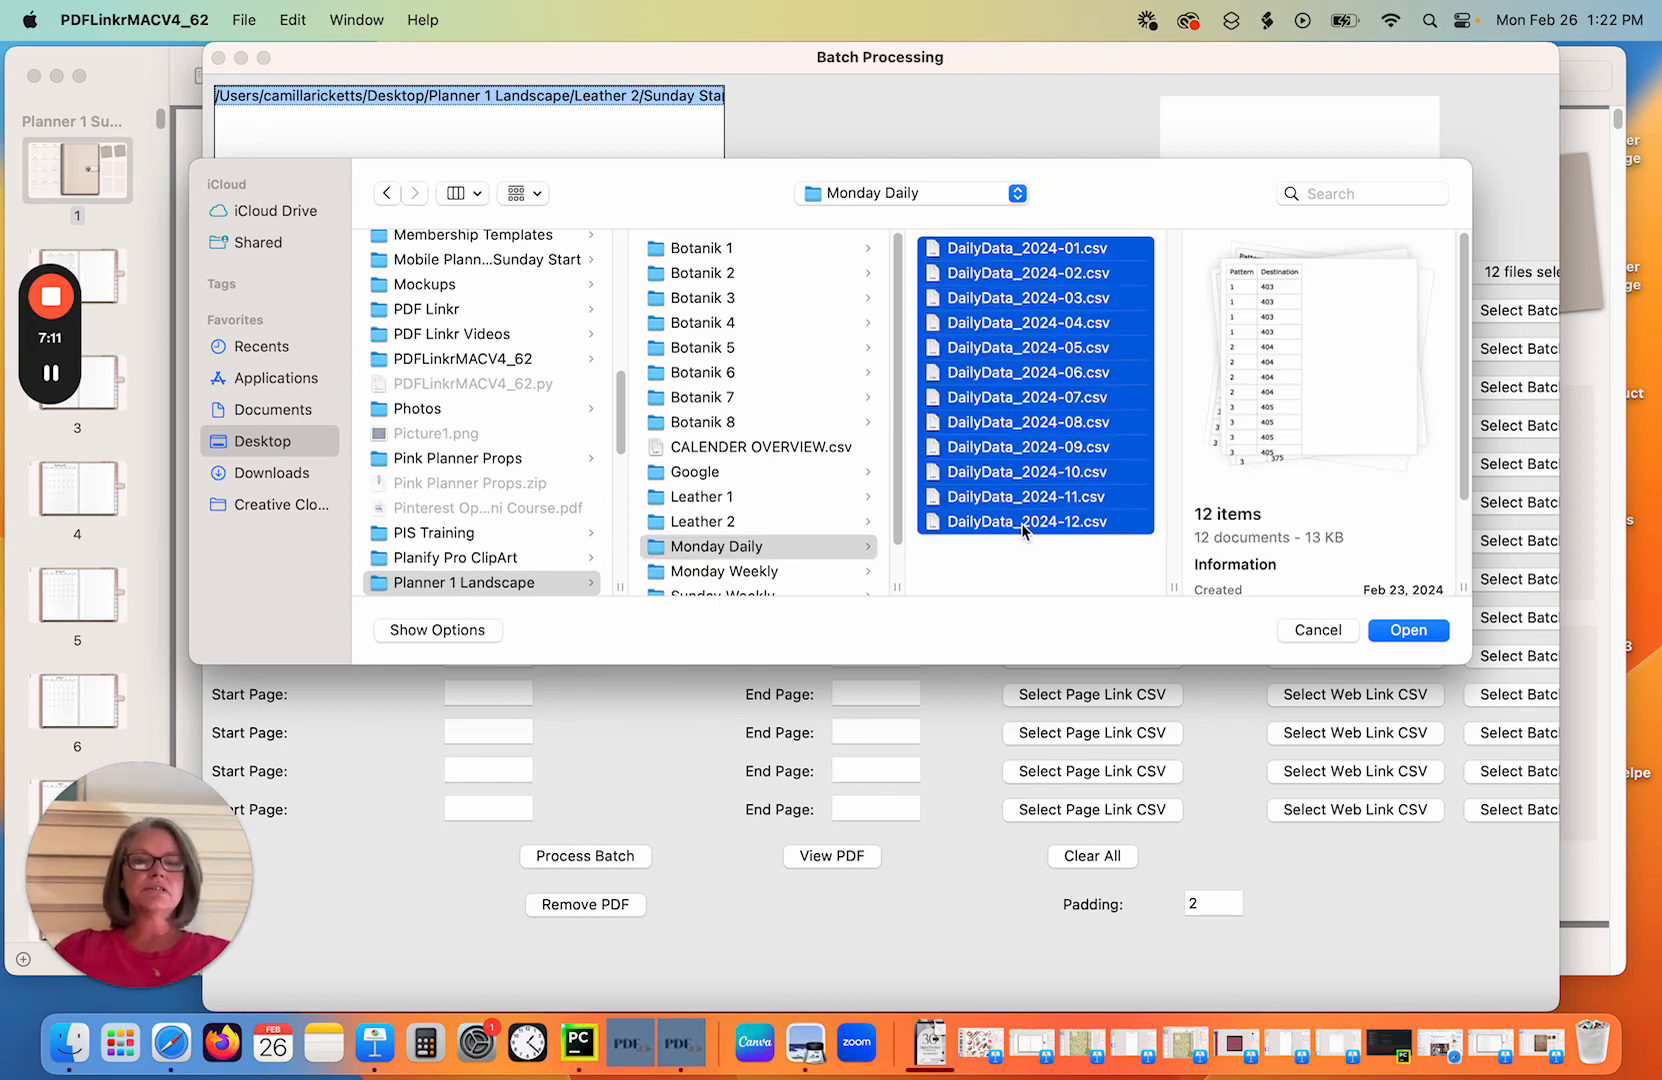
click(1405, 630)
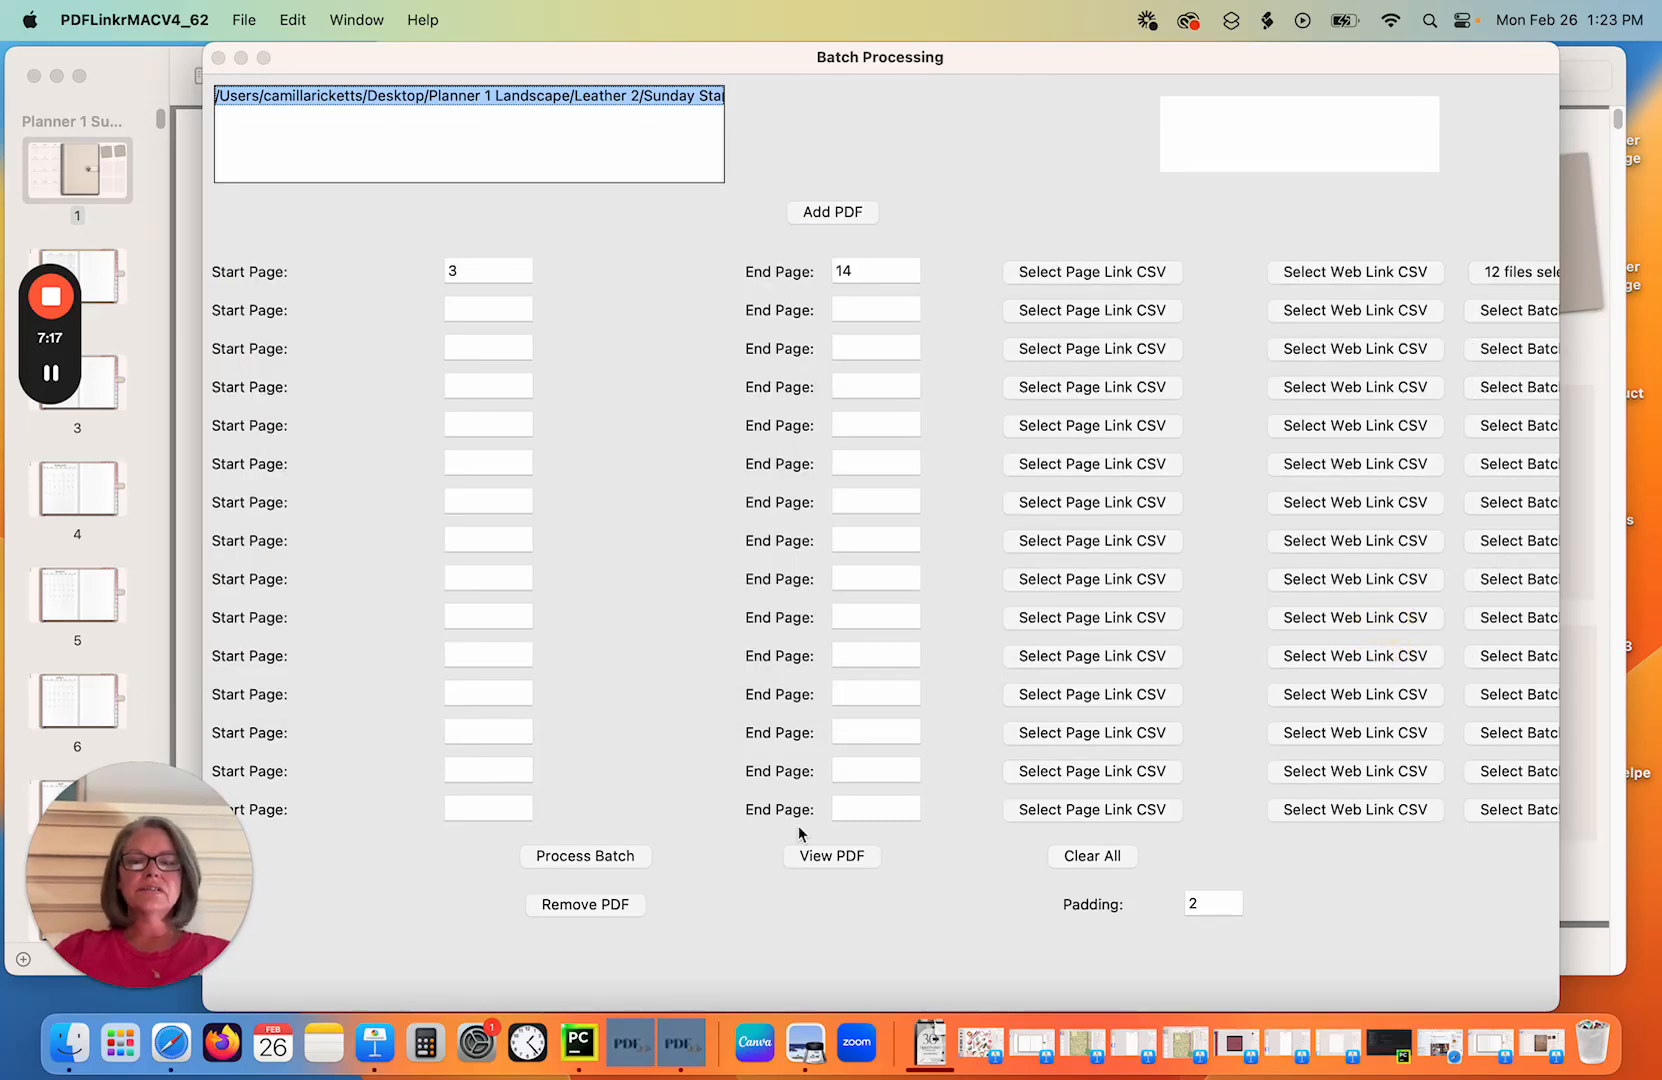
Set the date grid of the January calendar (page 3), excluding the WK column, as the link area and process the batch.
click(850, 857)
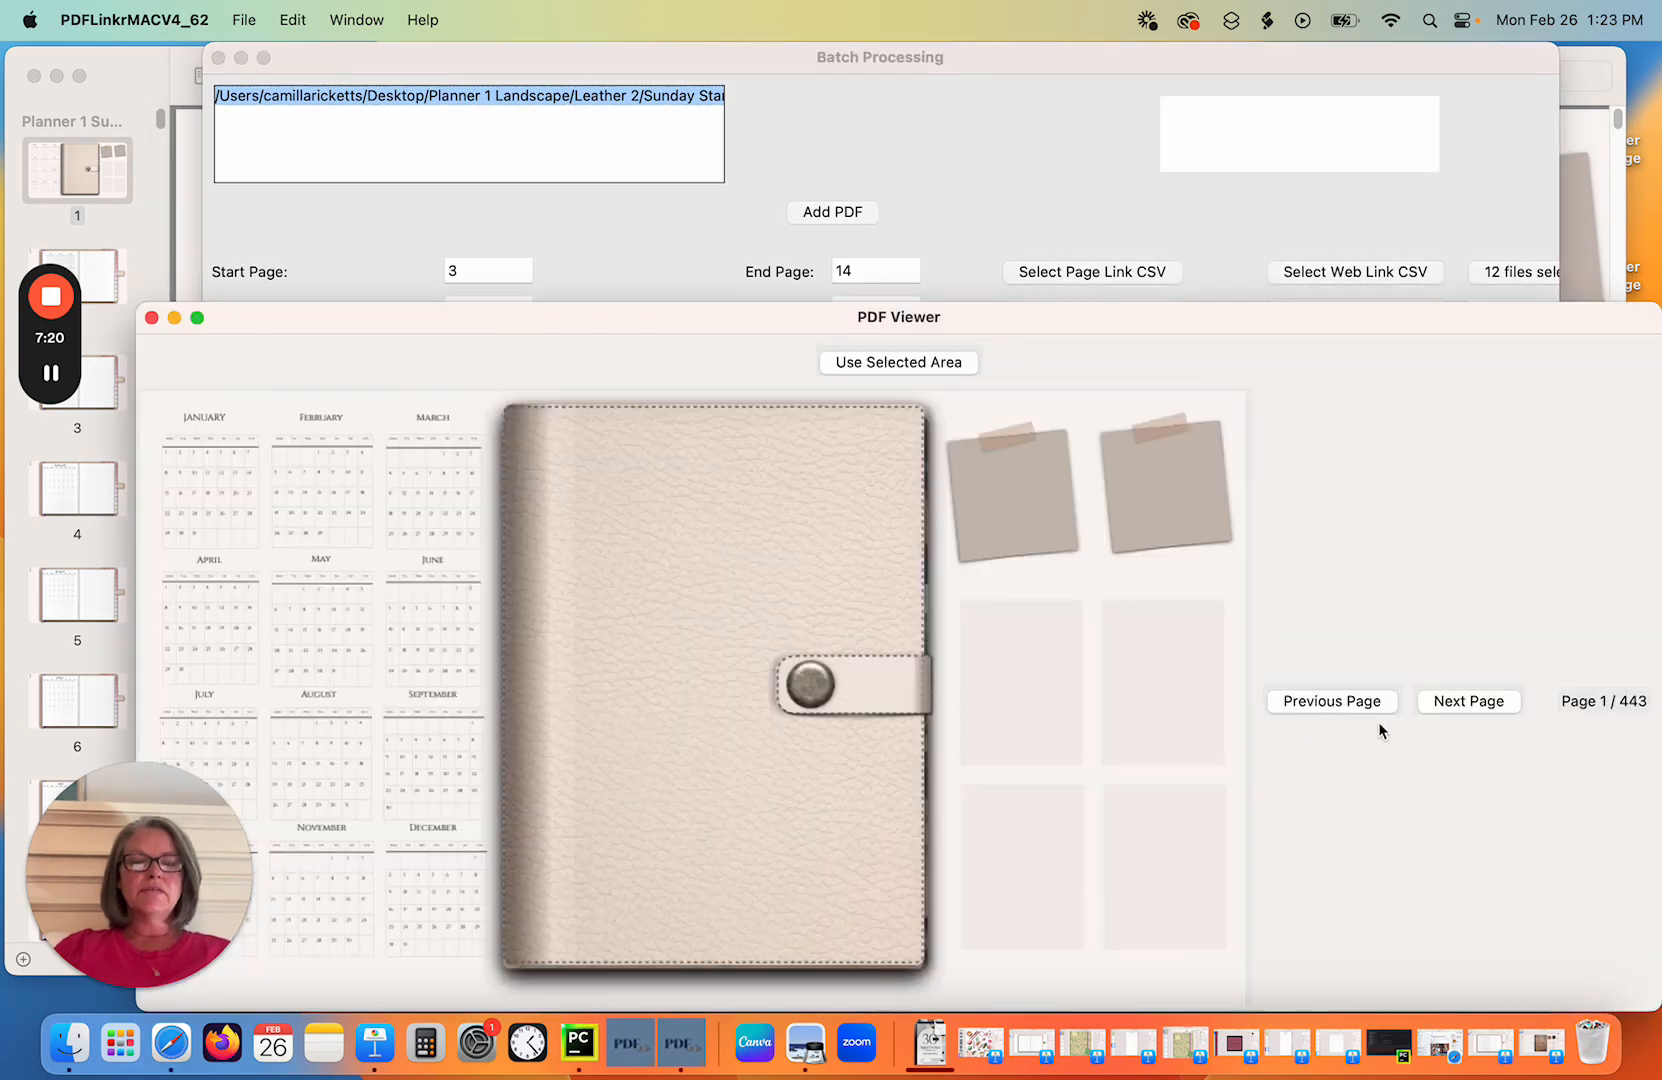
click(1470, 700)
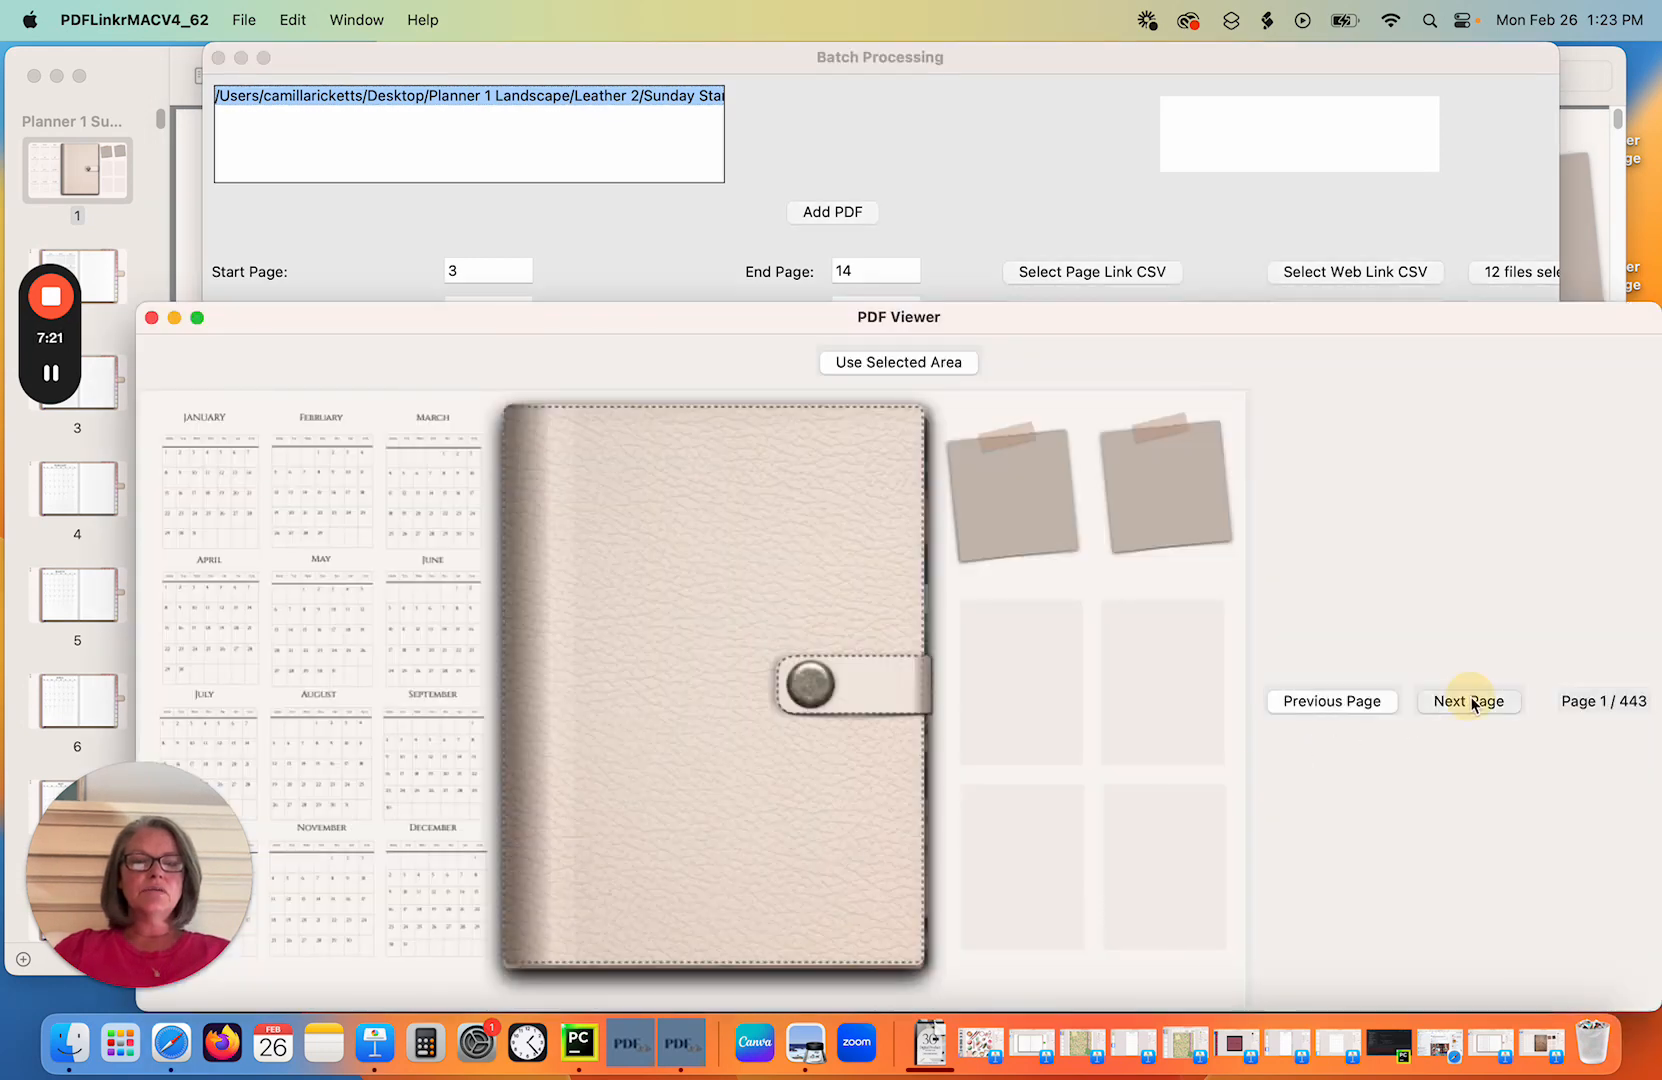
click(1470, 700)
drag(756, 330, 715, 190)
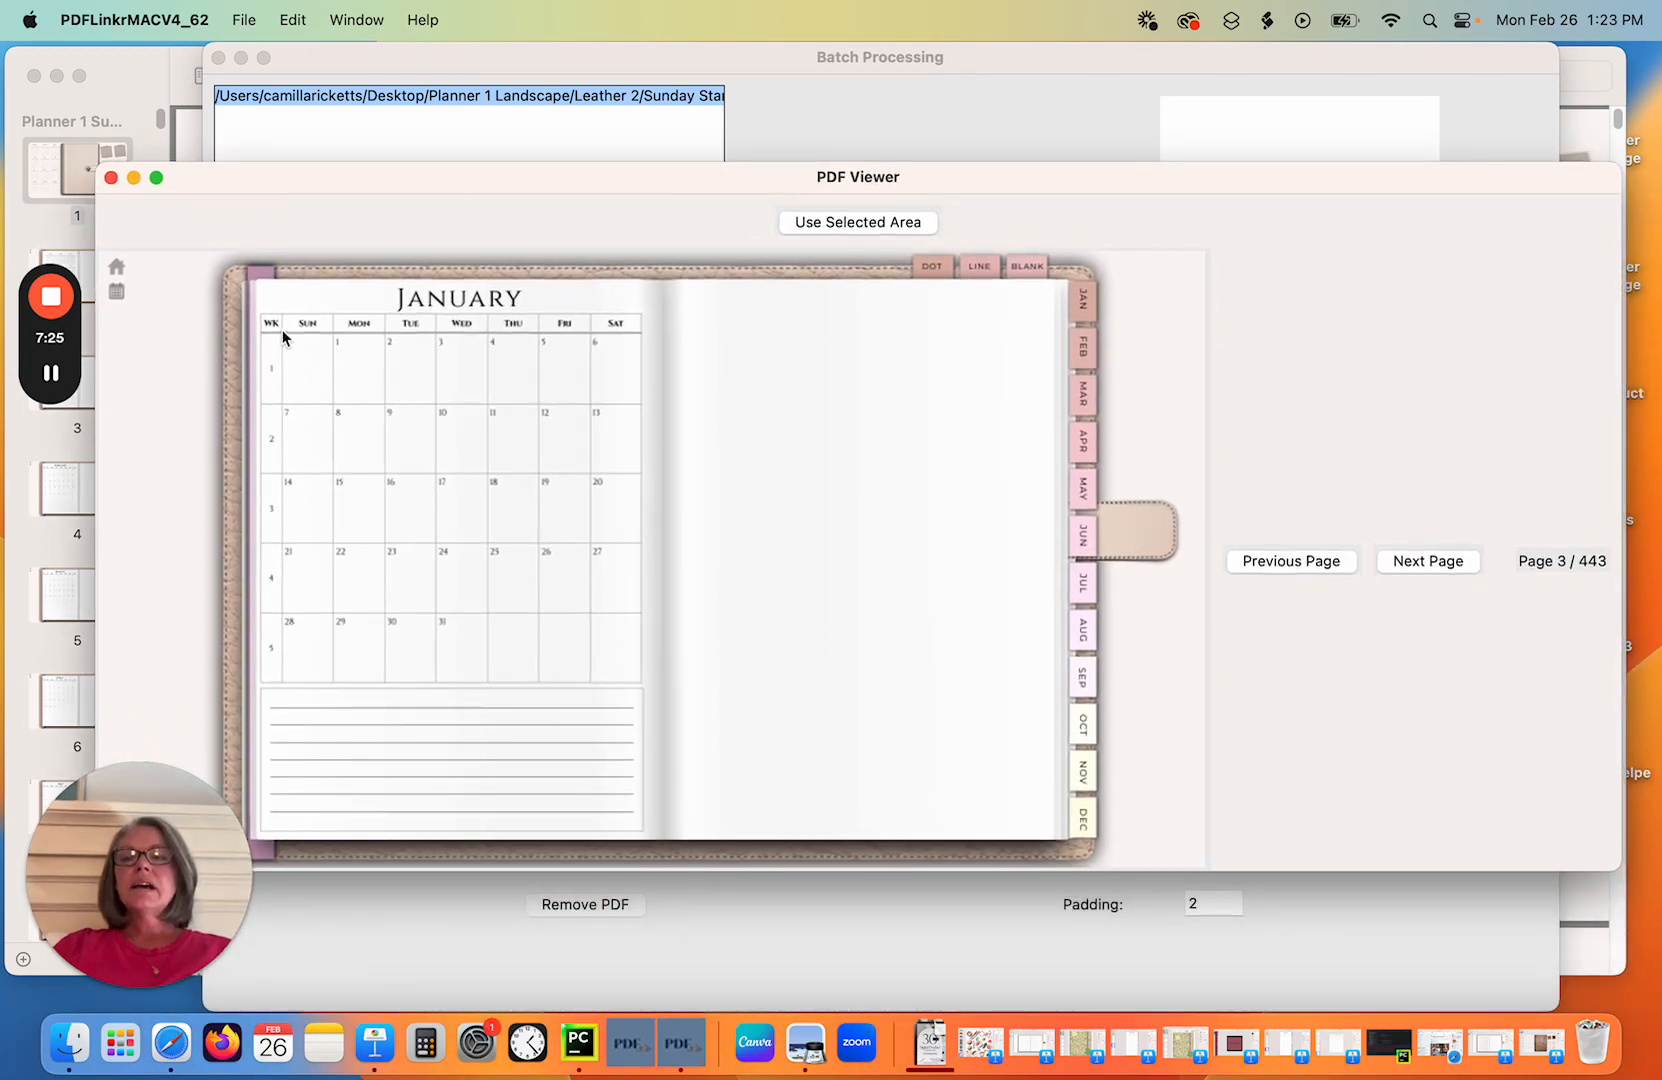
drag(282, 331, 651, 734)
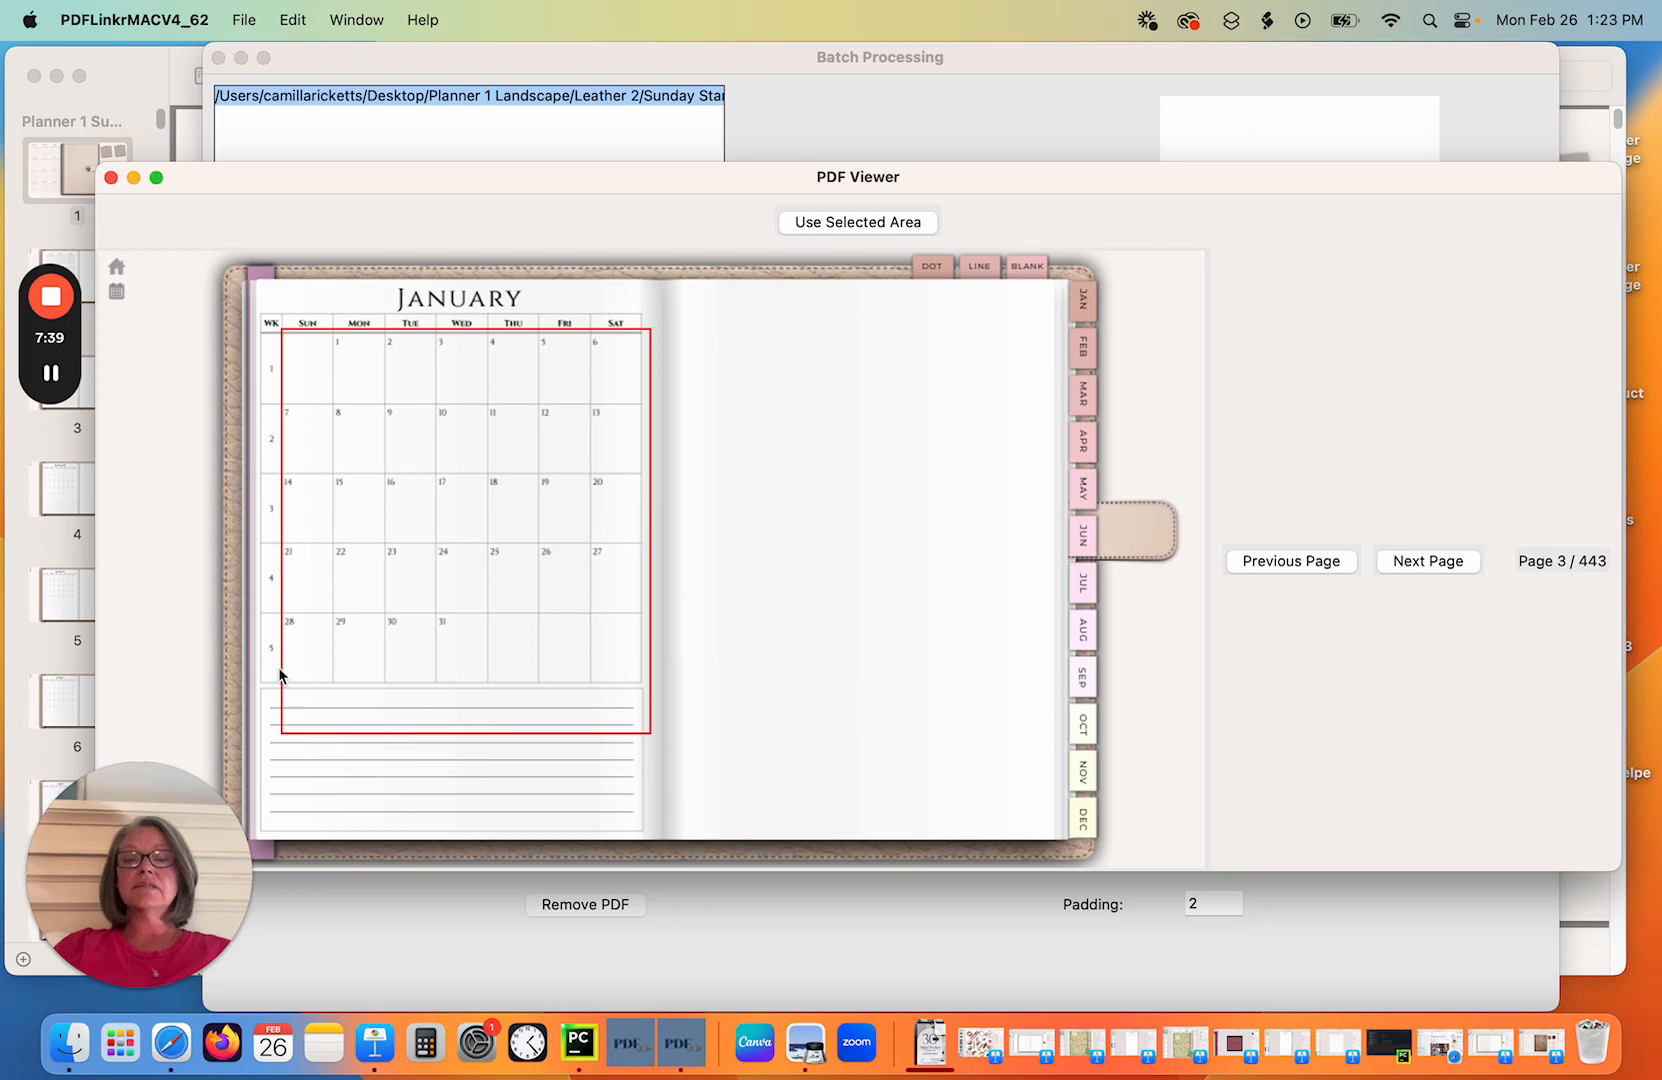
click(848, 224)
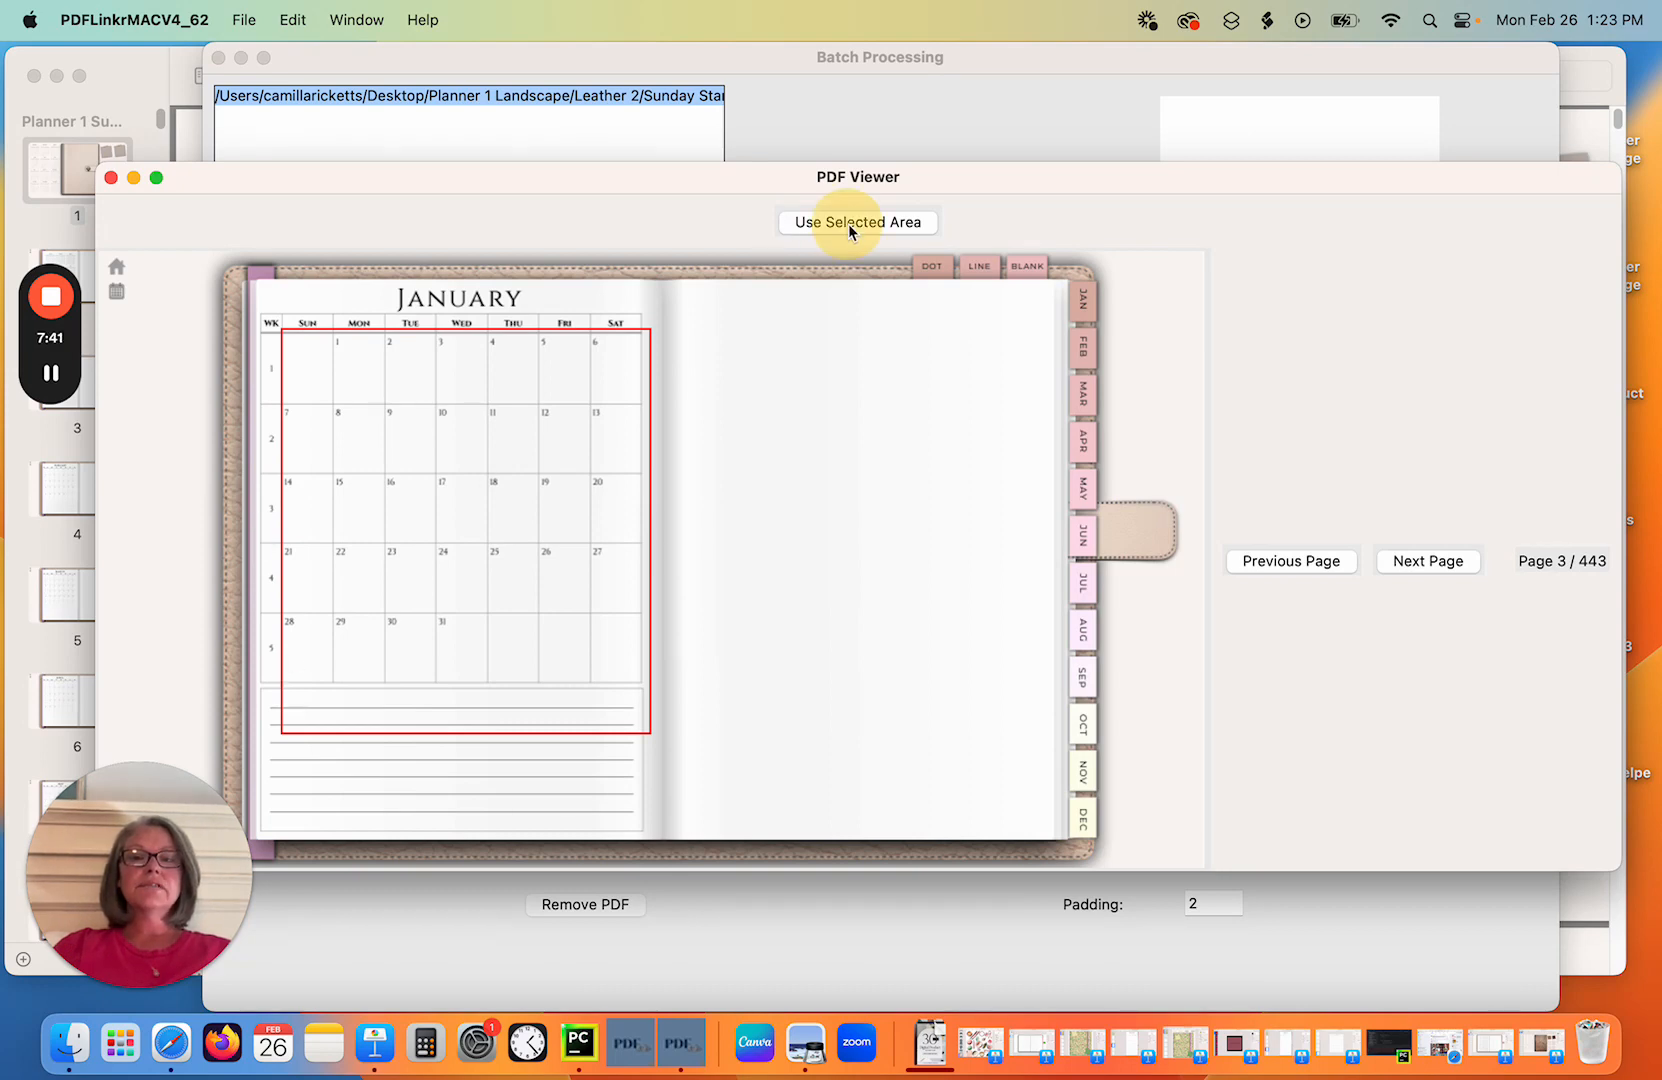
click(111, 177)
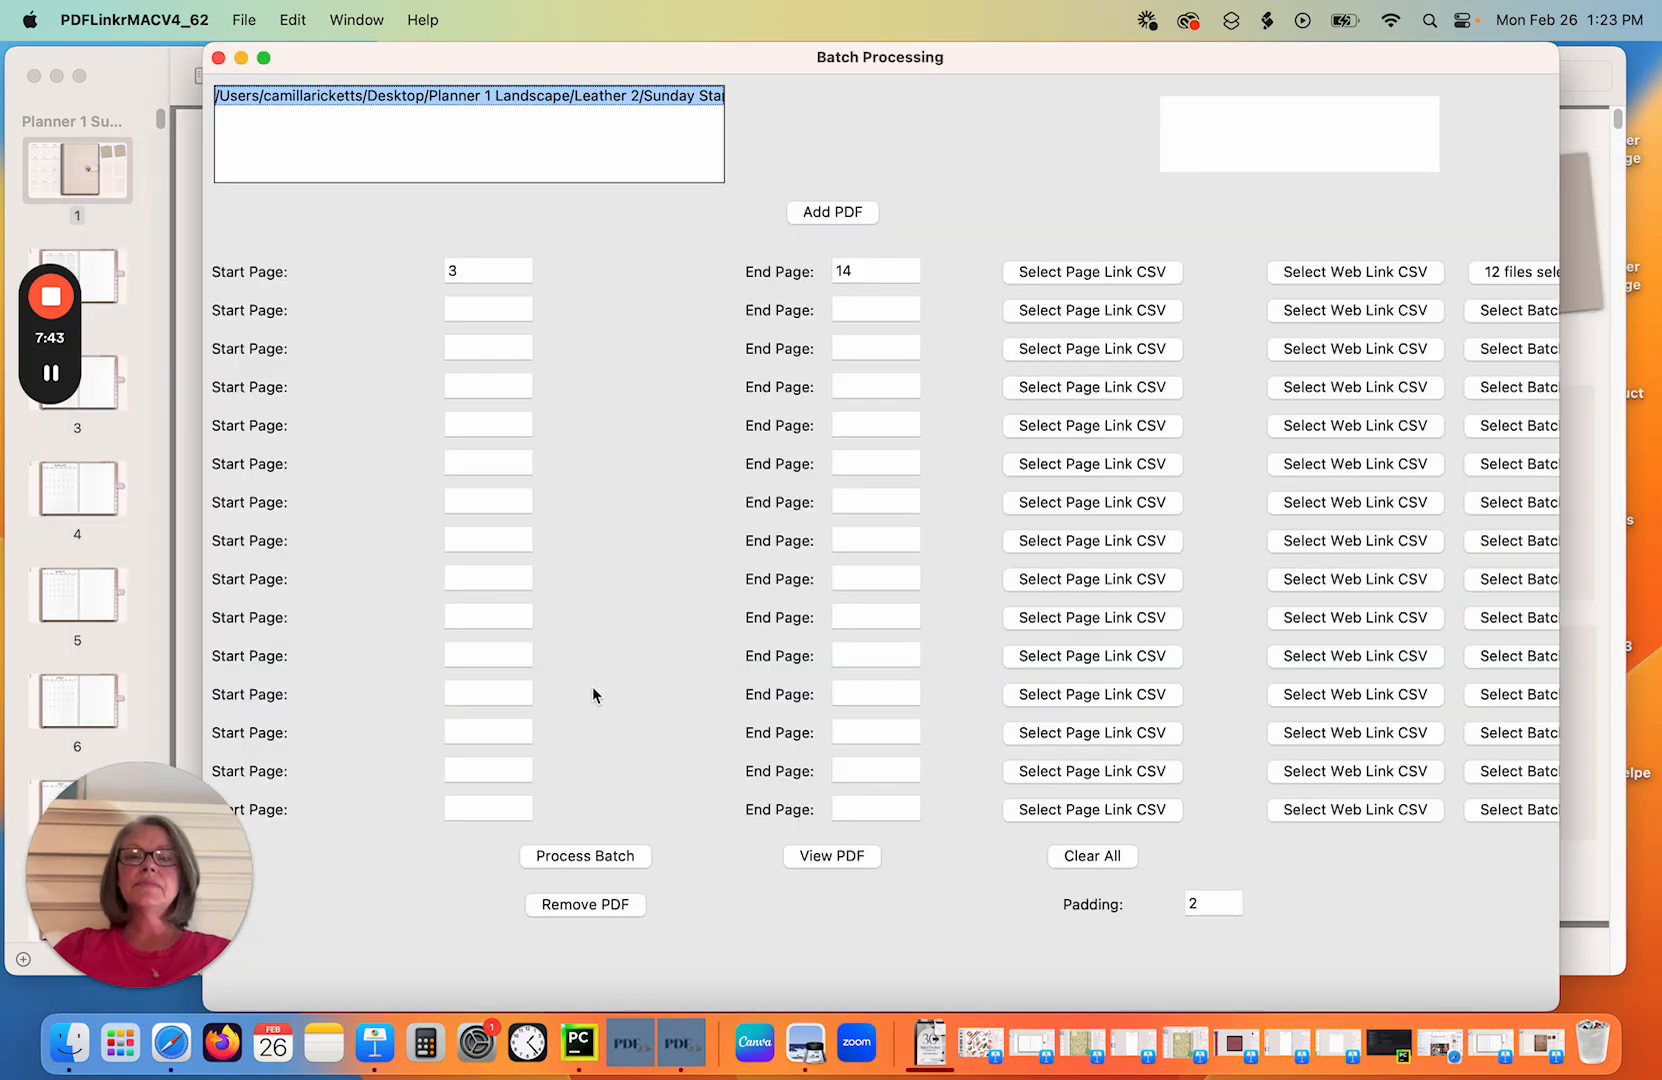
click(598, 858)
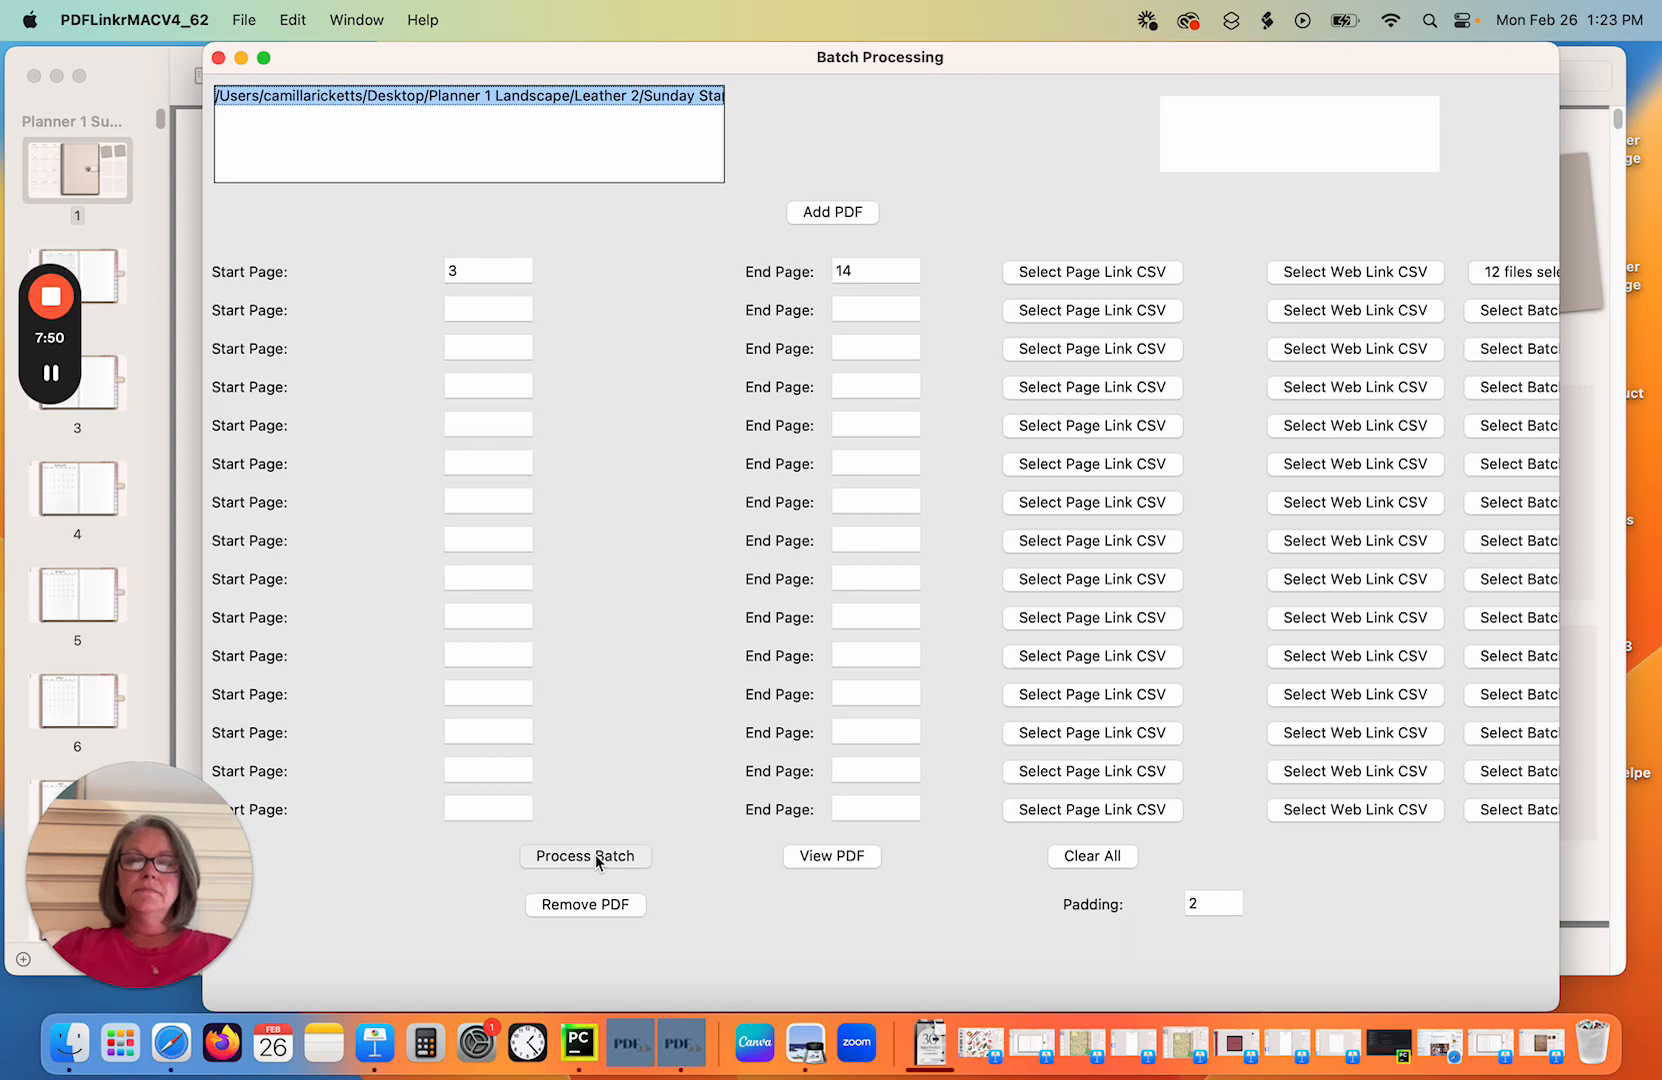
click(773, 415)
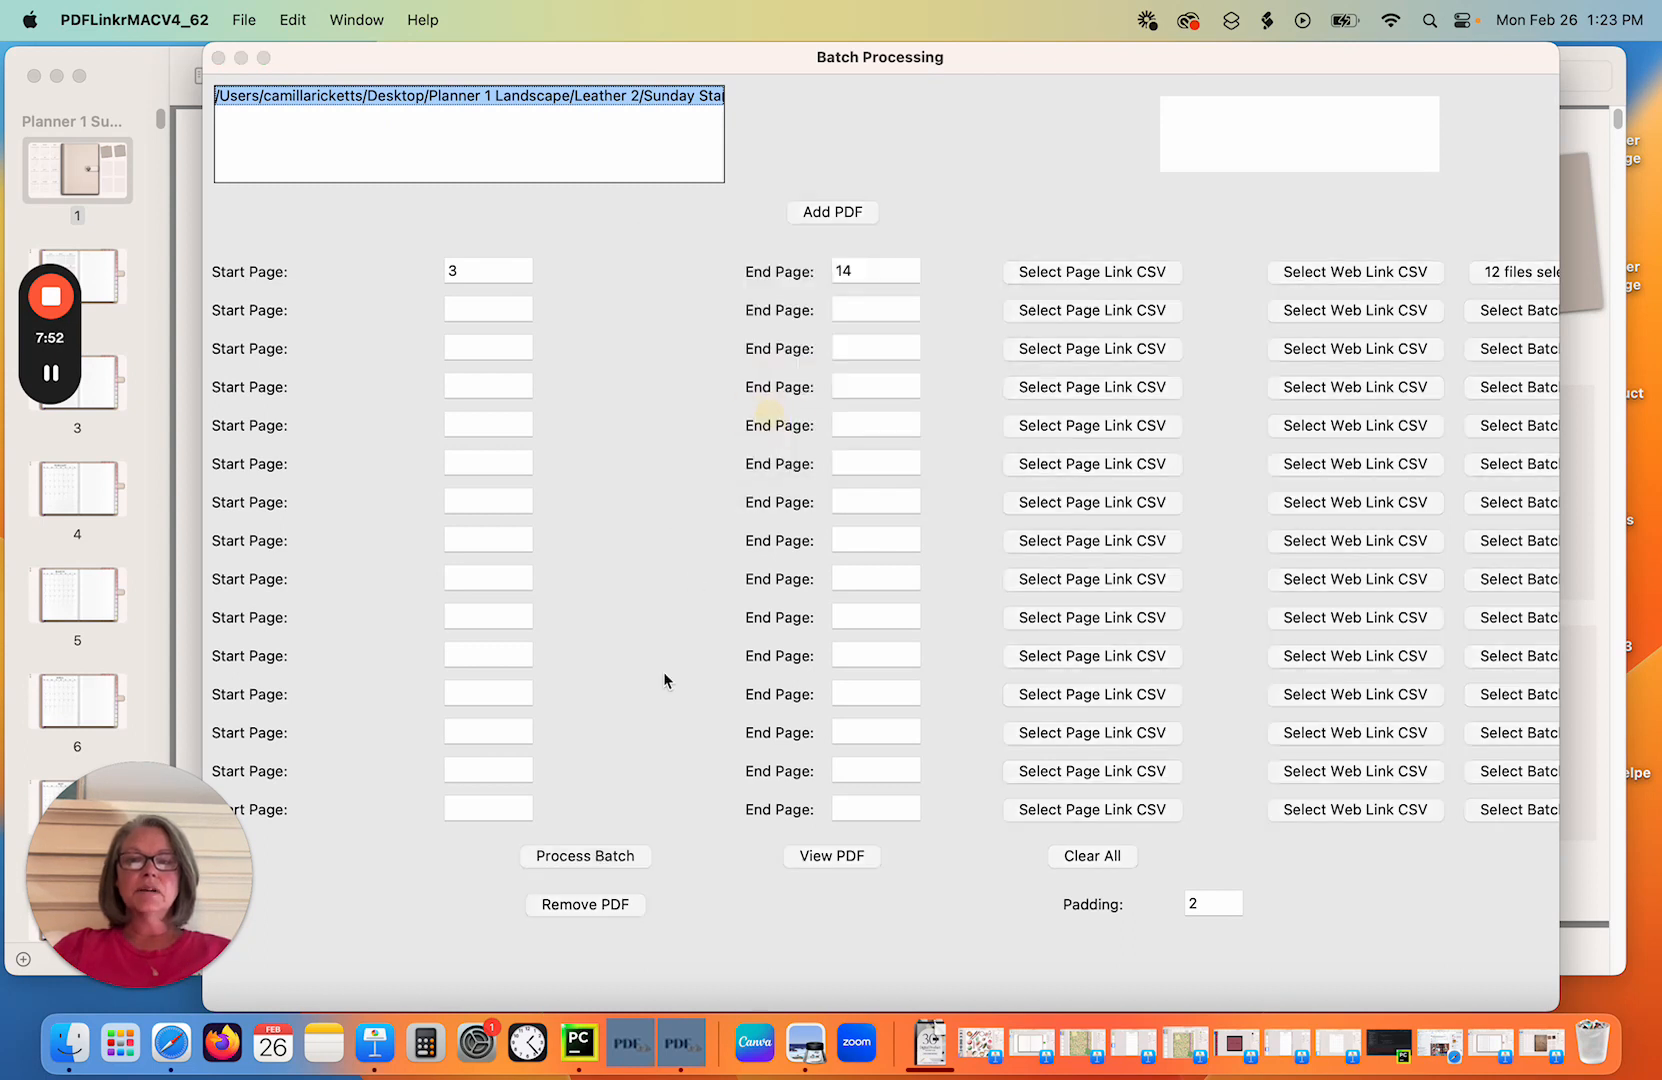
Replace the processed PDF in the batch list with the first-listed PDF from Planner 1 Landscape/Leather 2/Sunday Start and select it.
click(592, 902)
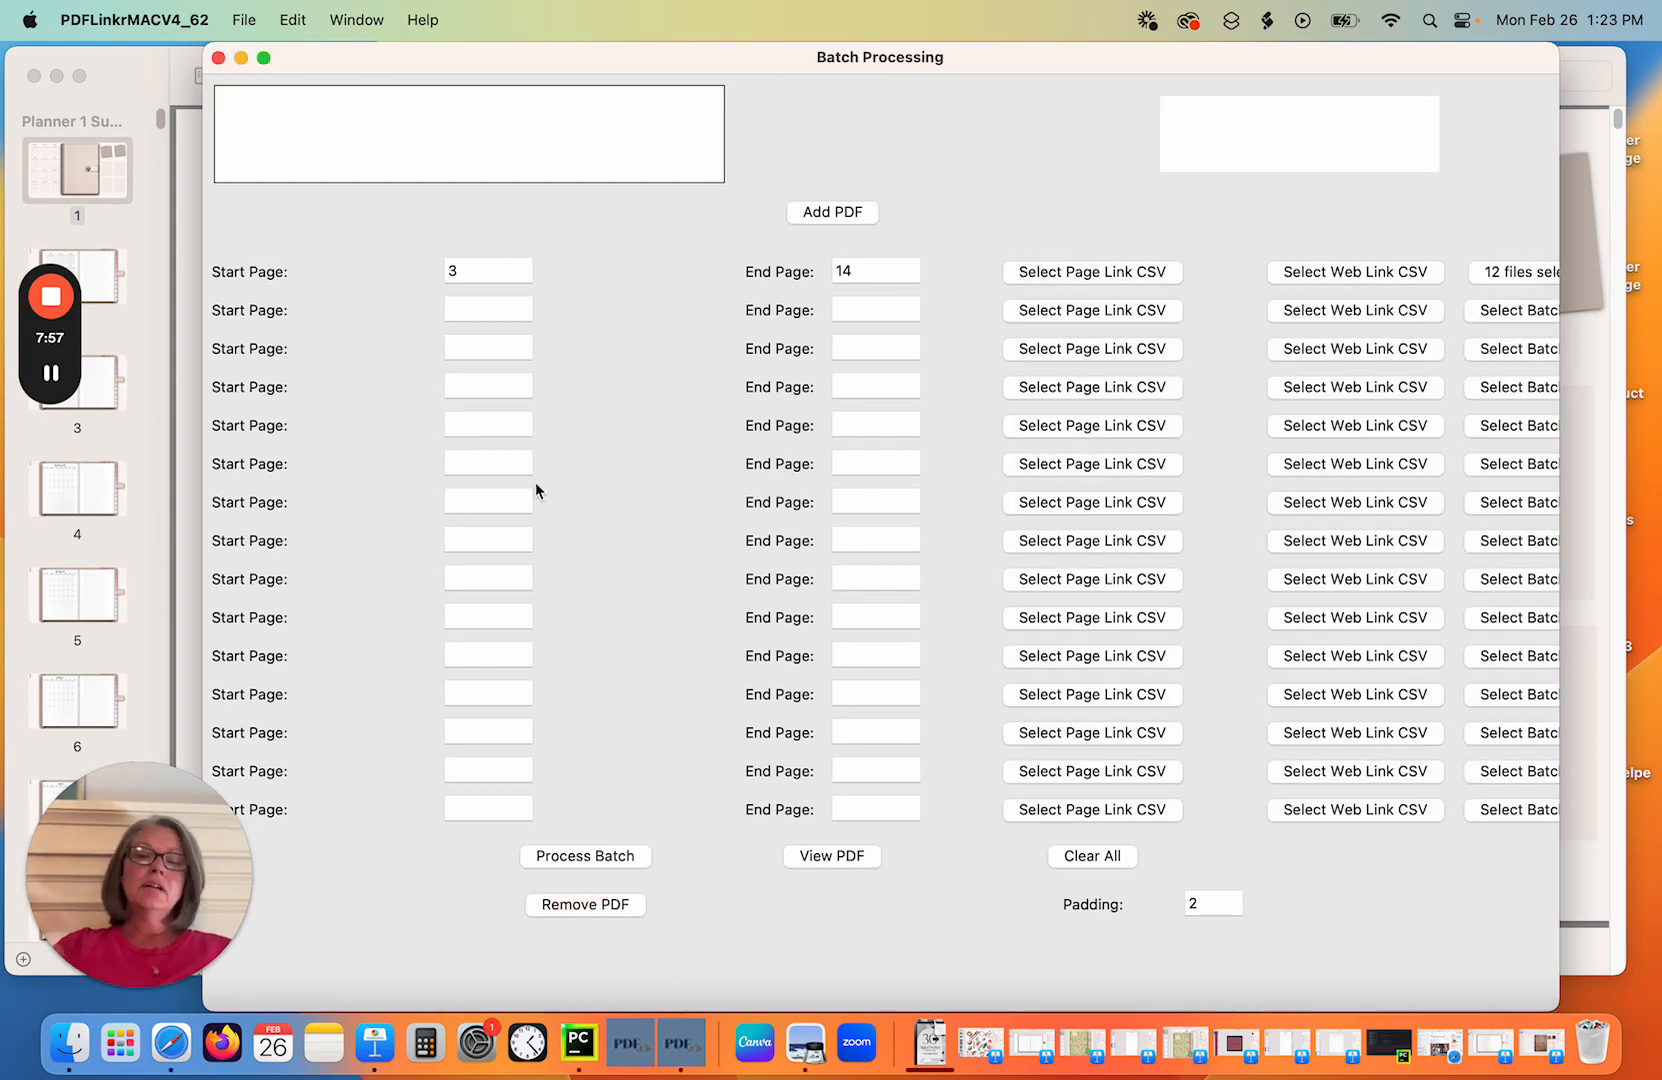
click(805, 216)
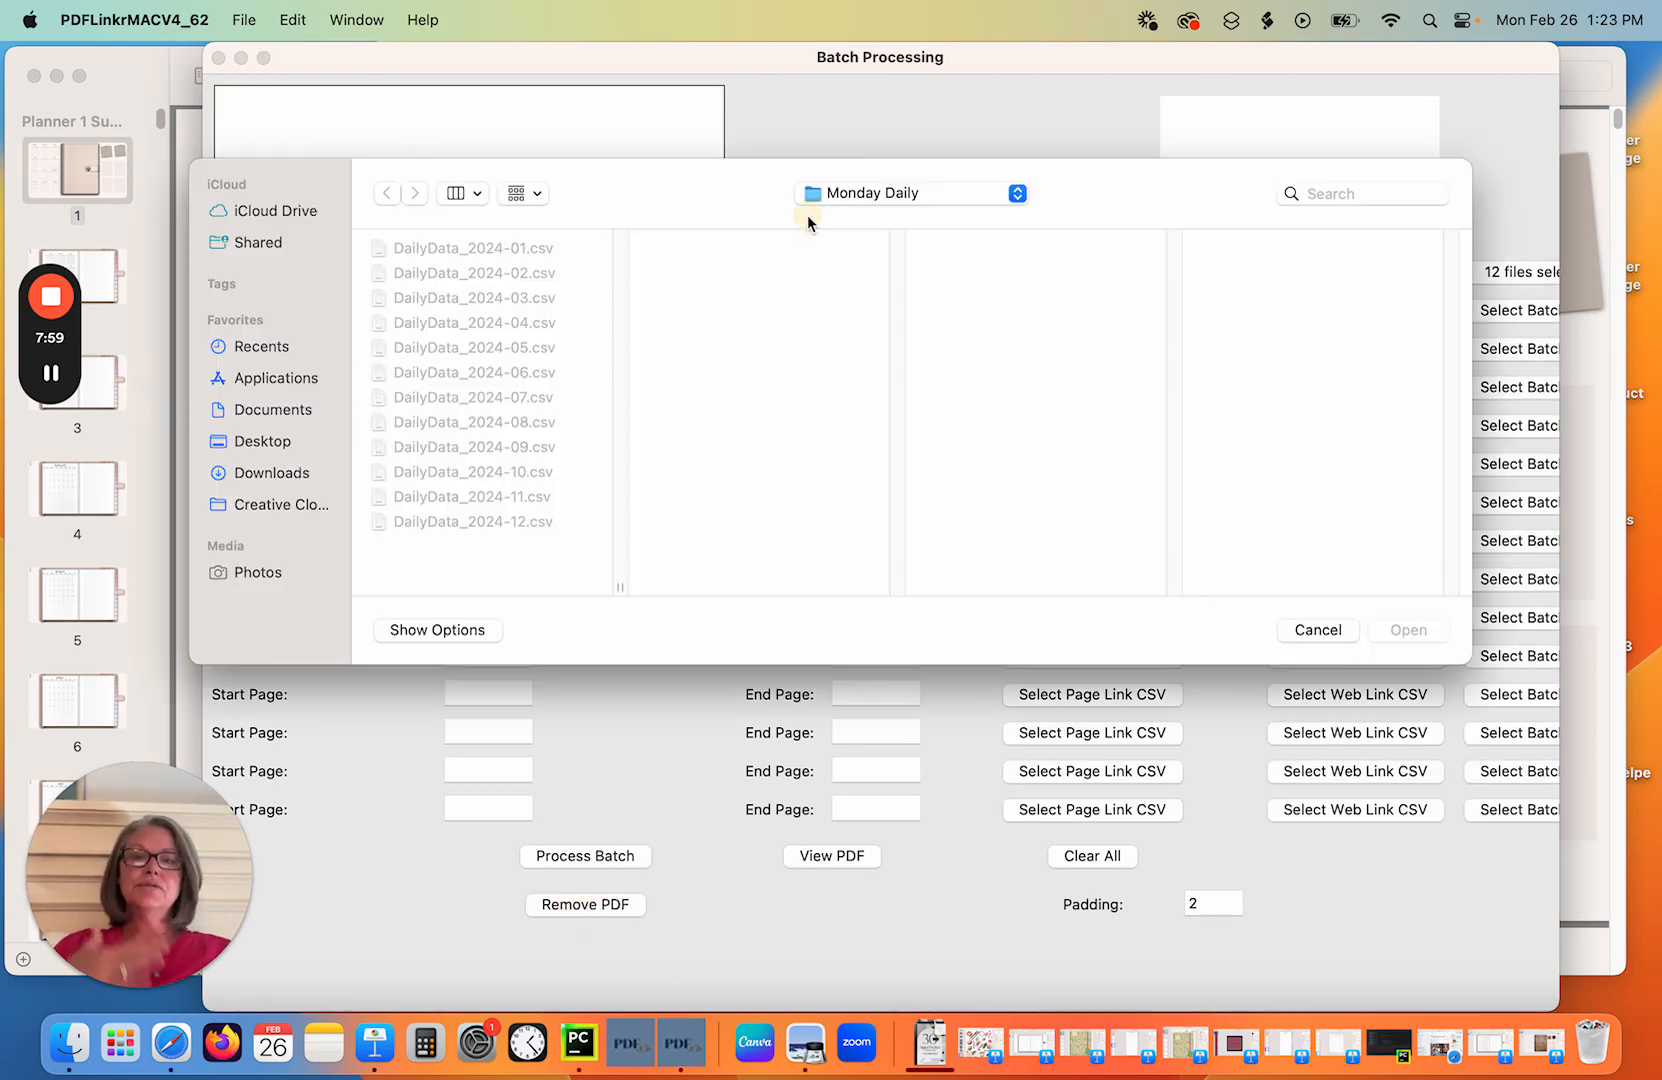
click(880, 196)
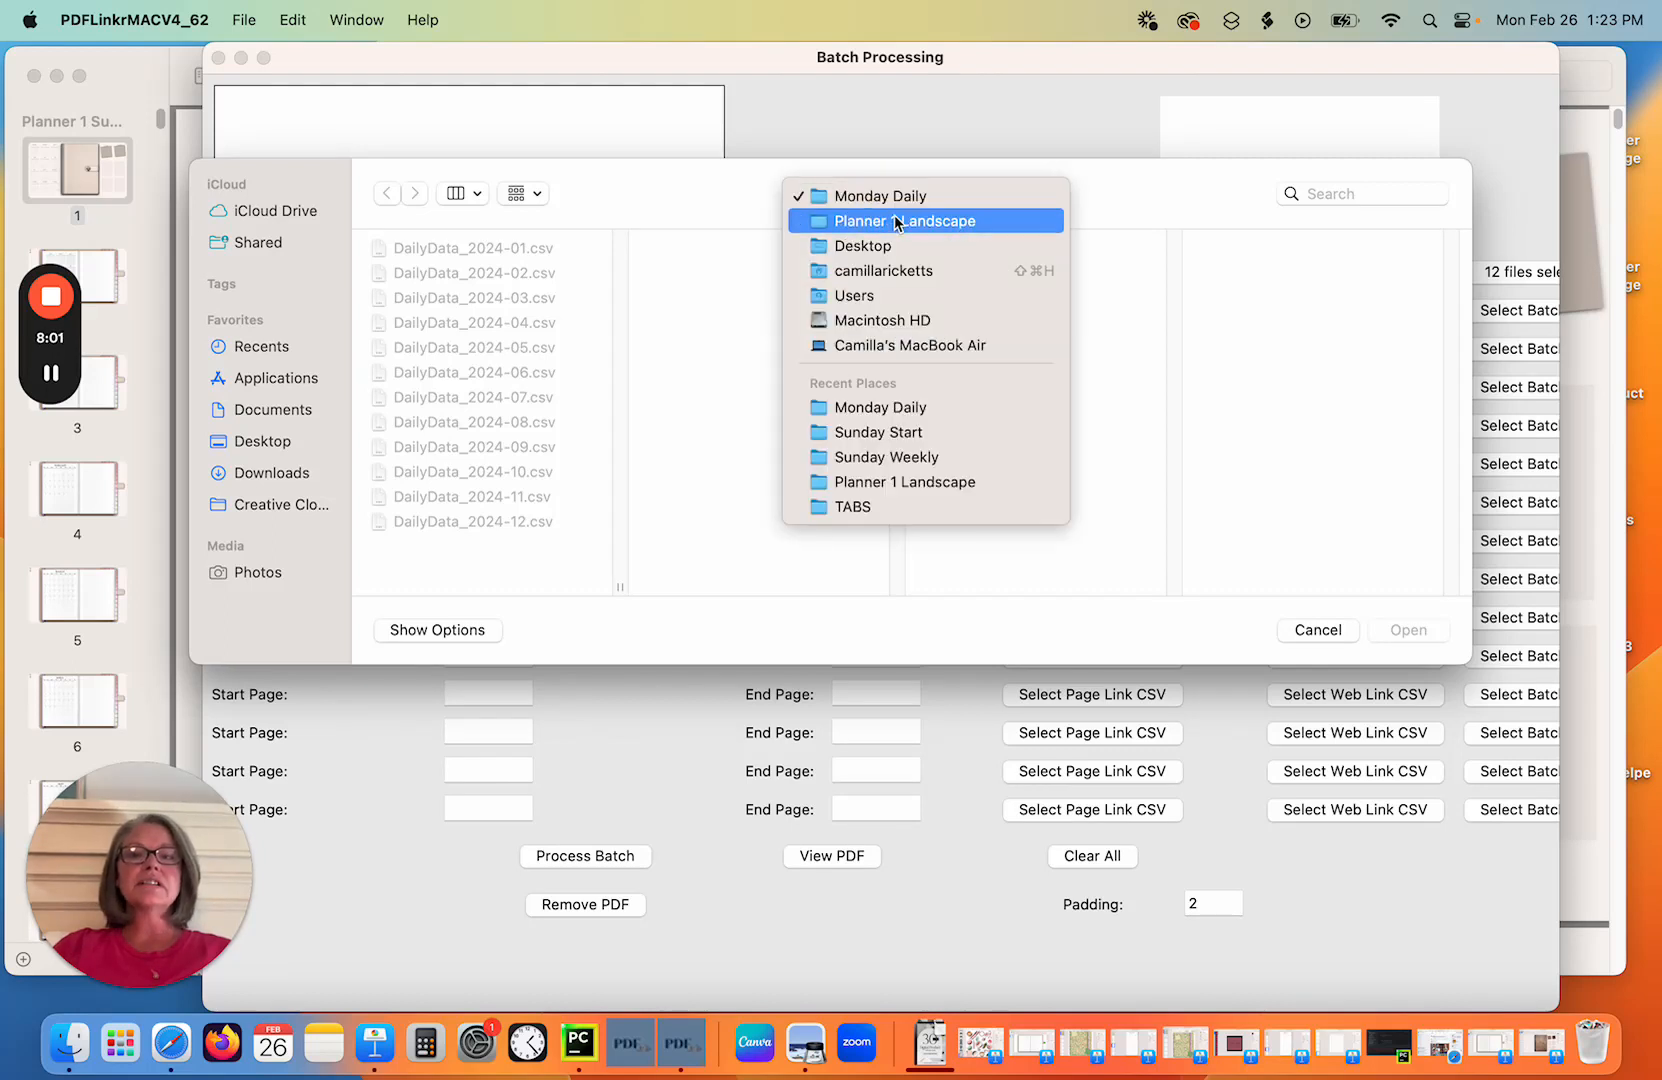
click(848, 222)
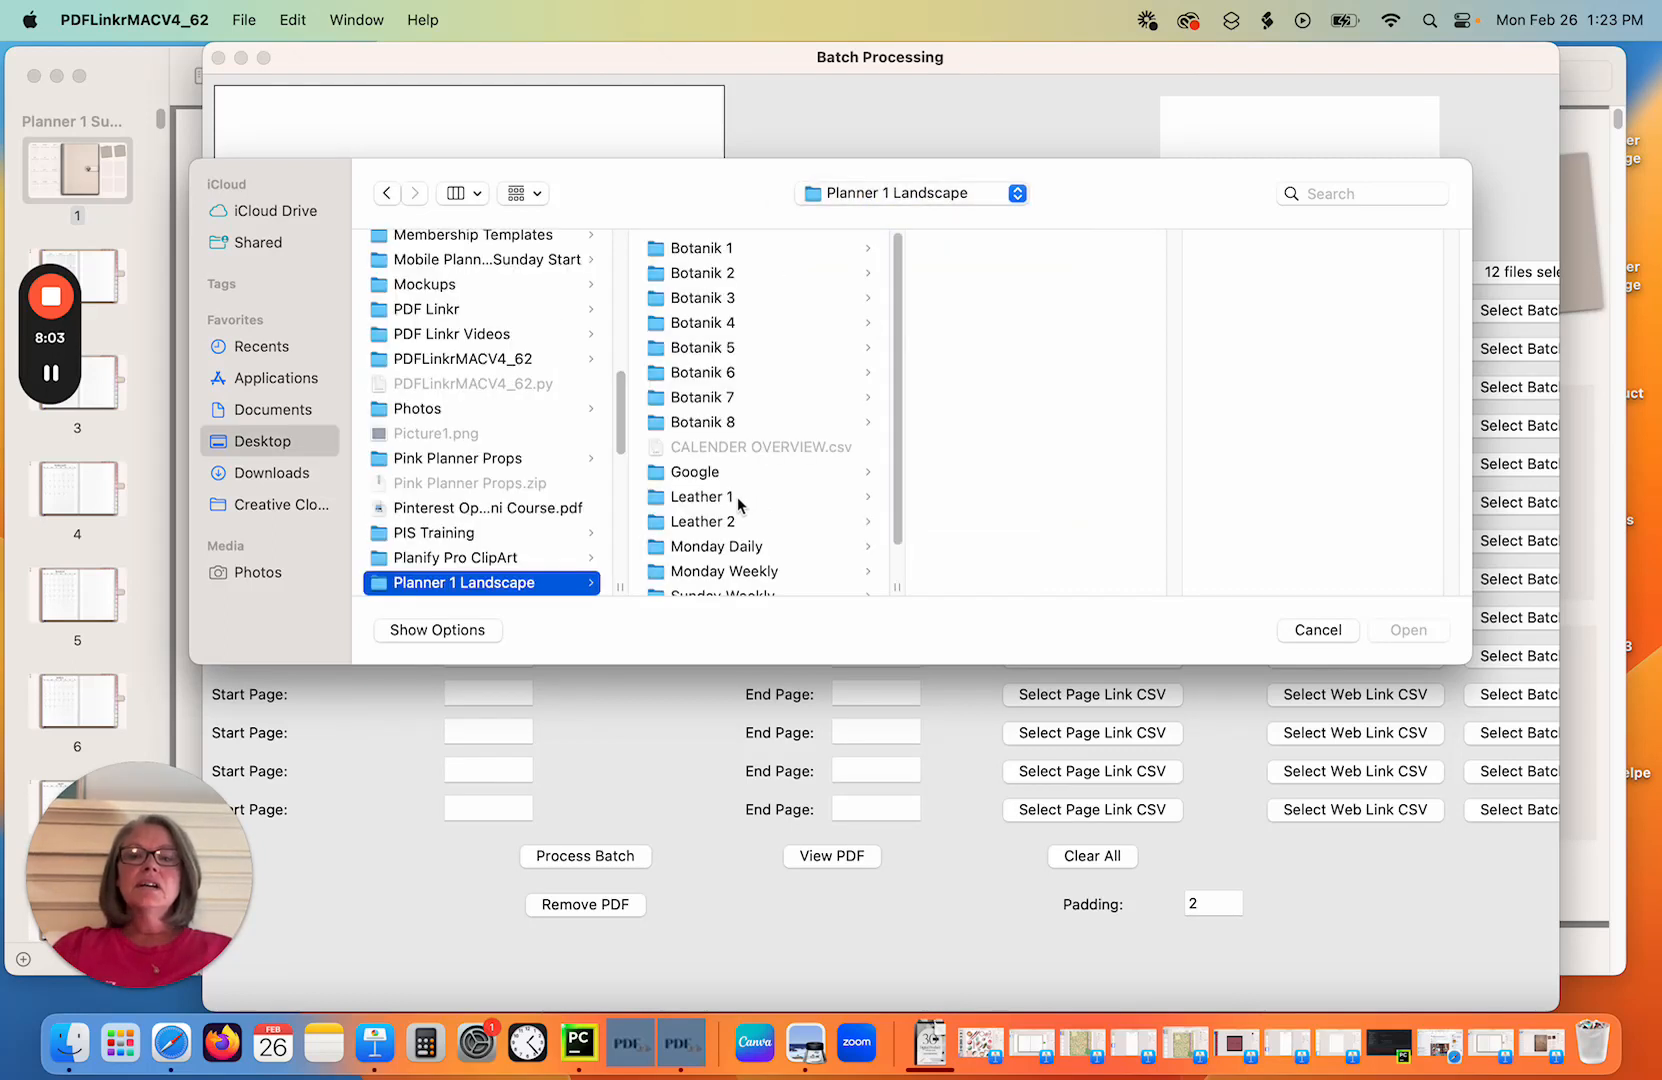
click(726, 522)
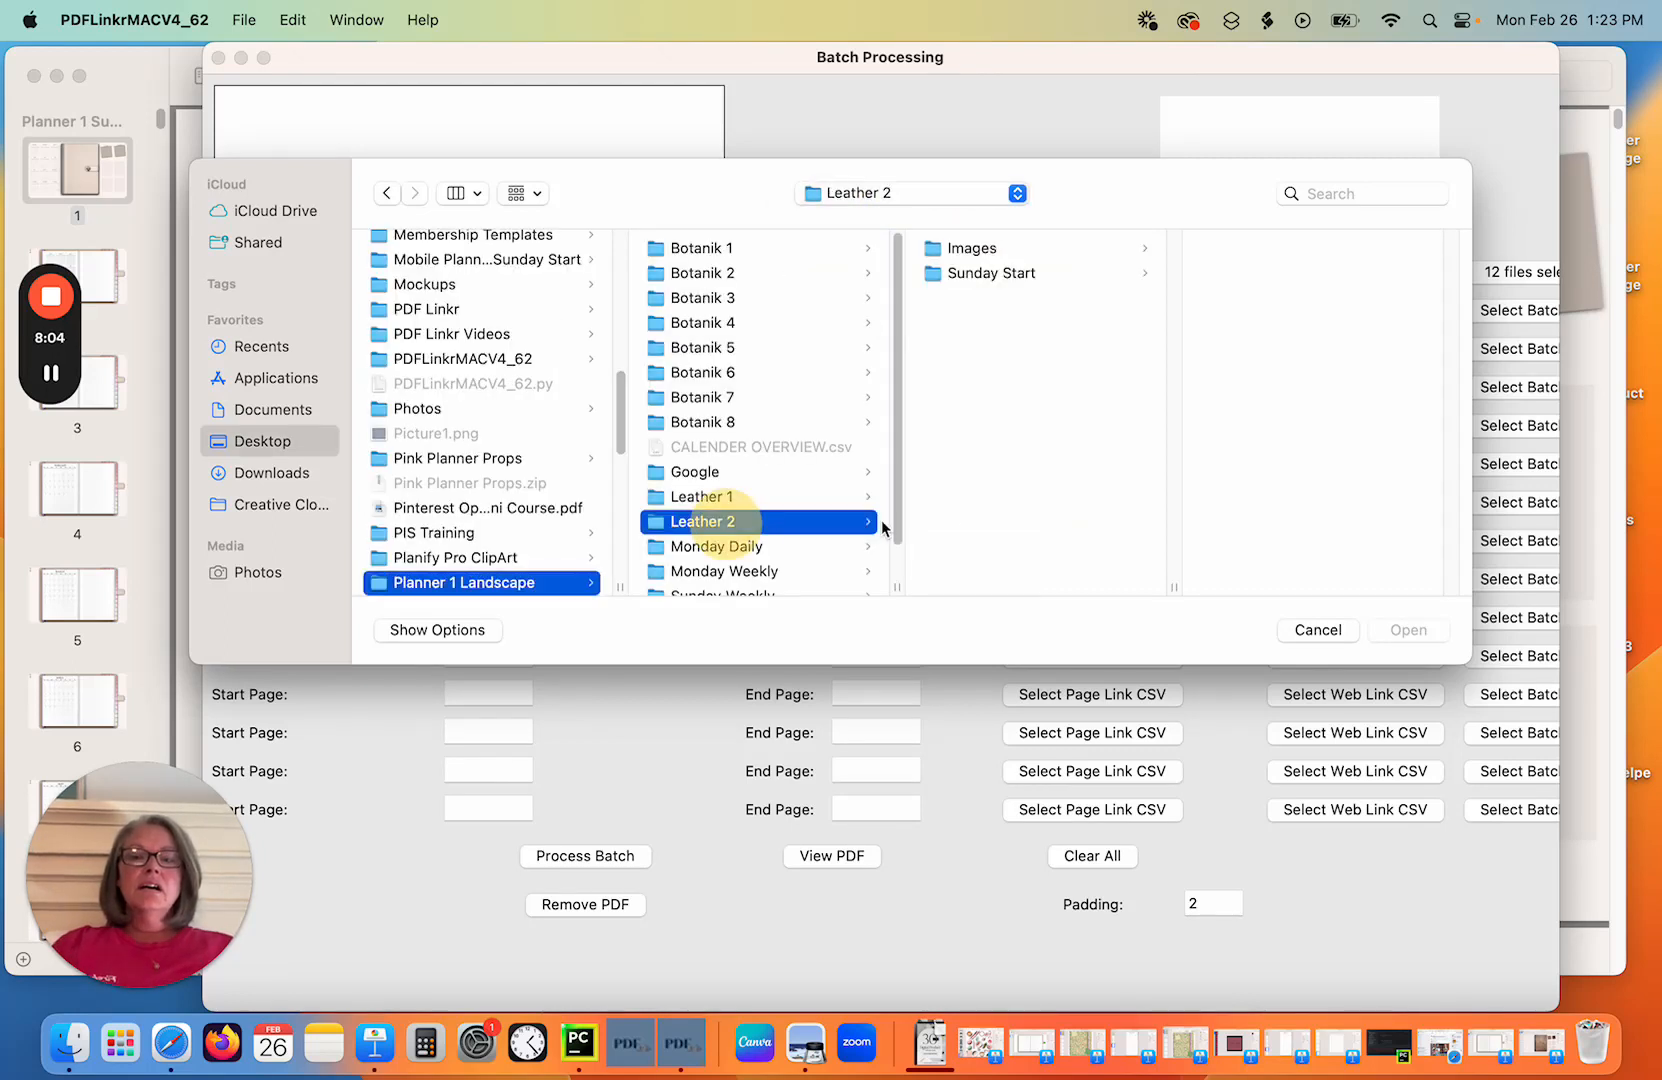
click(980, 276)
click(1302, 256)
double_click(1302, 256)
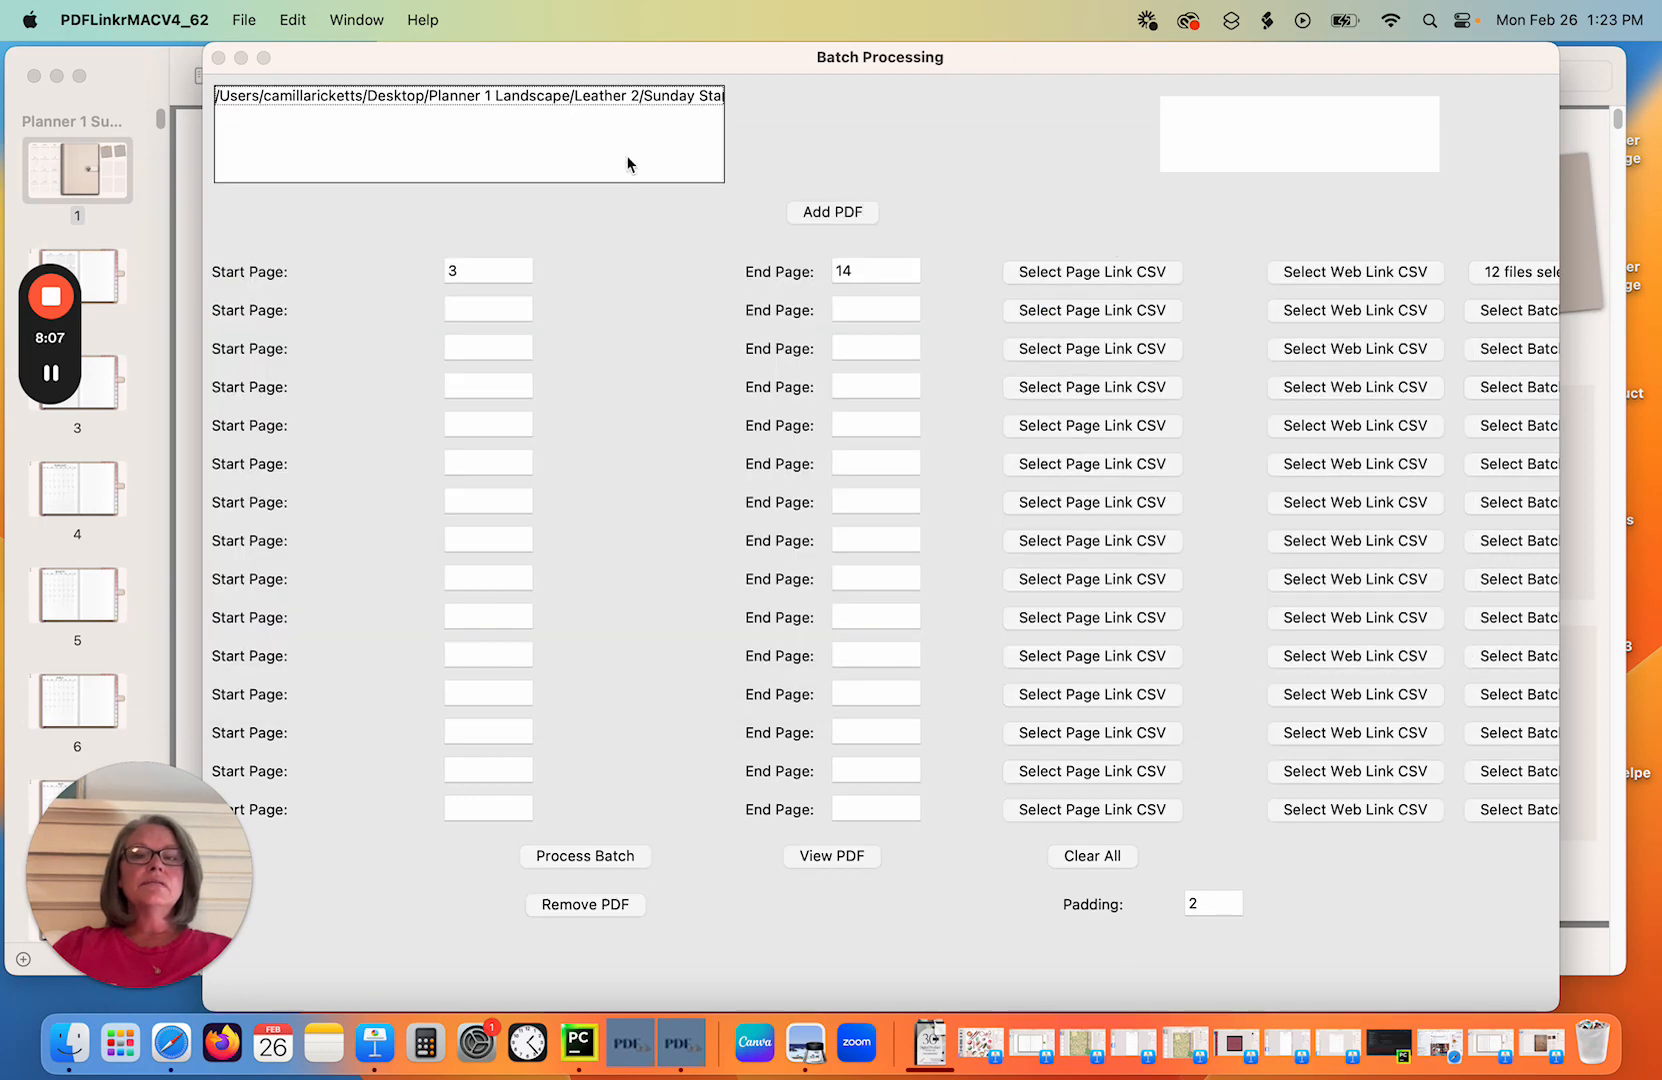
click(628, 97)
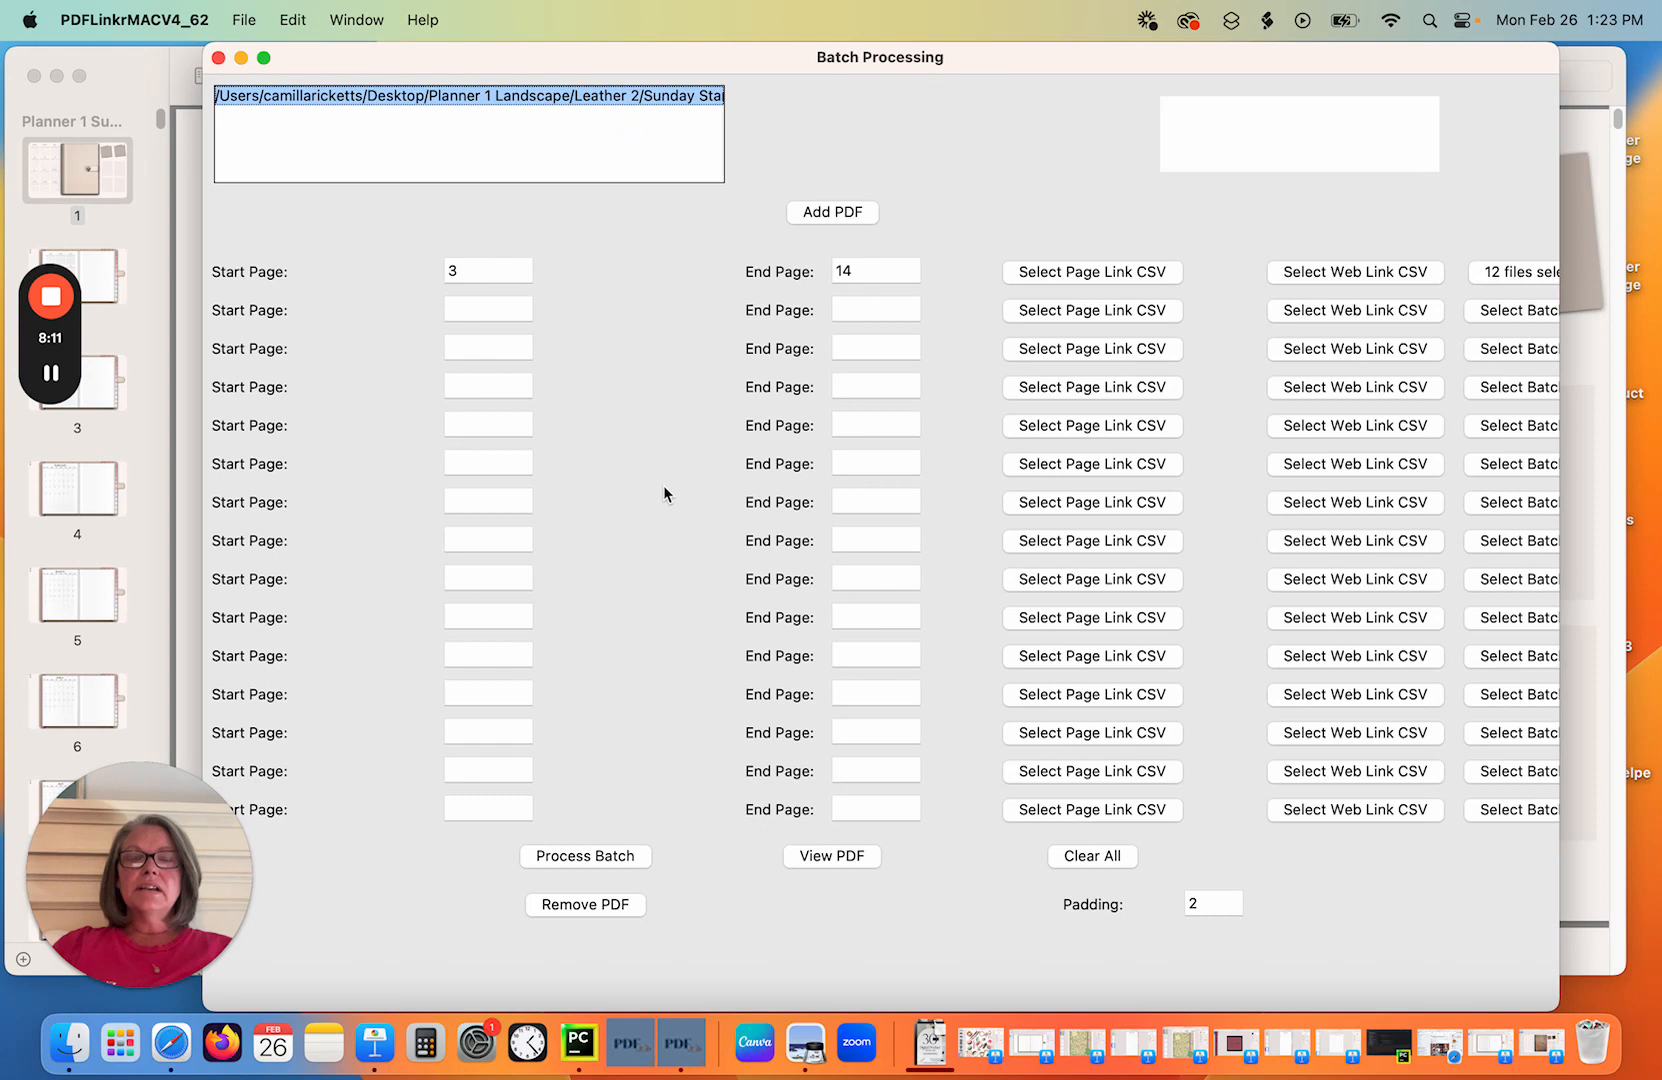
Set the first batch row's start page to 68 and end page to 433.
click(494, 273)
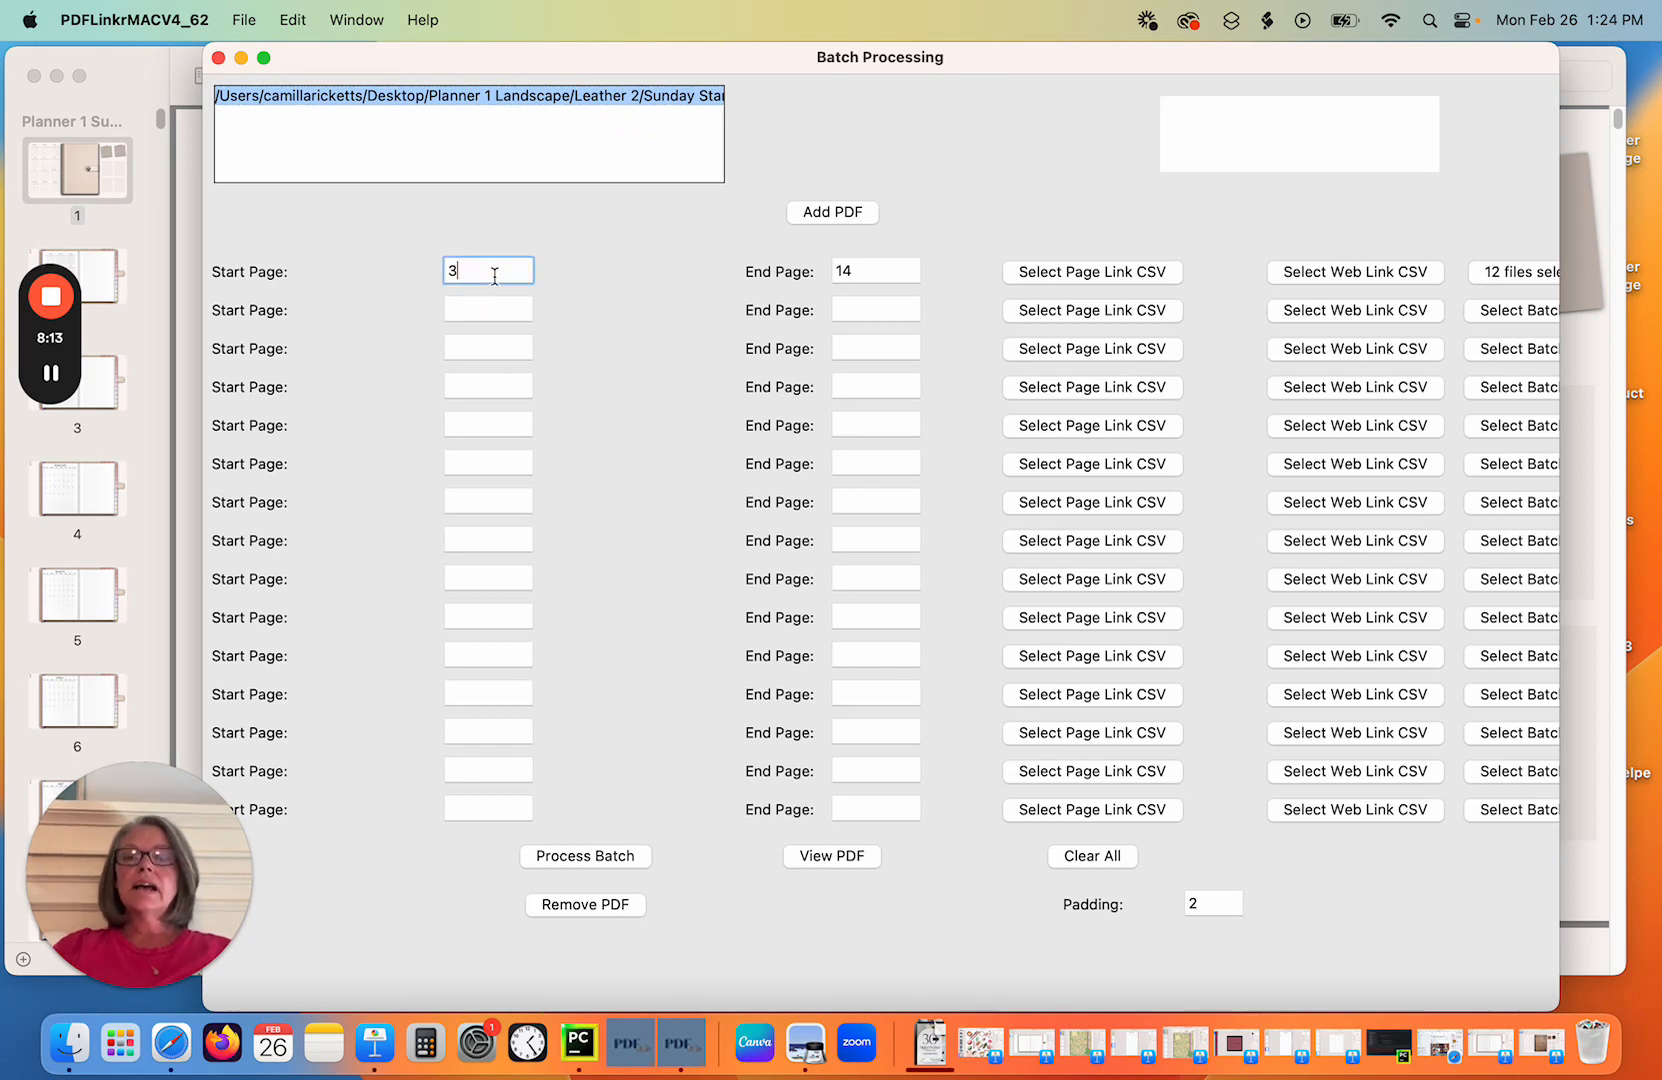
drag(489, 277, 411, 280)
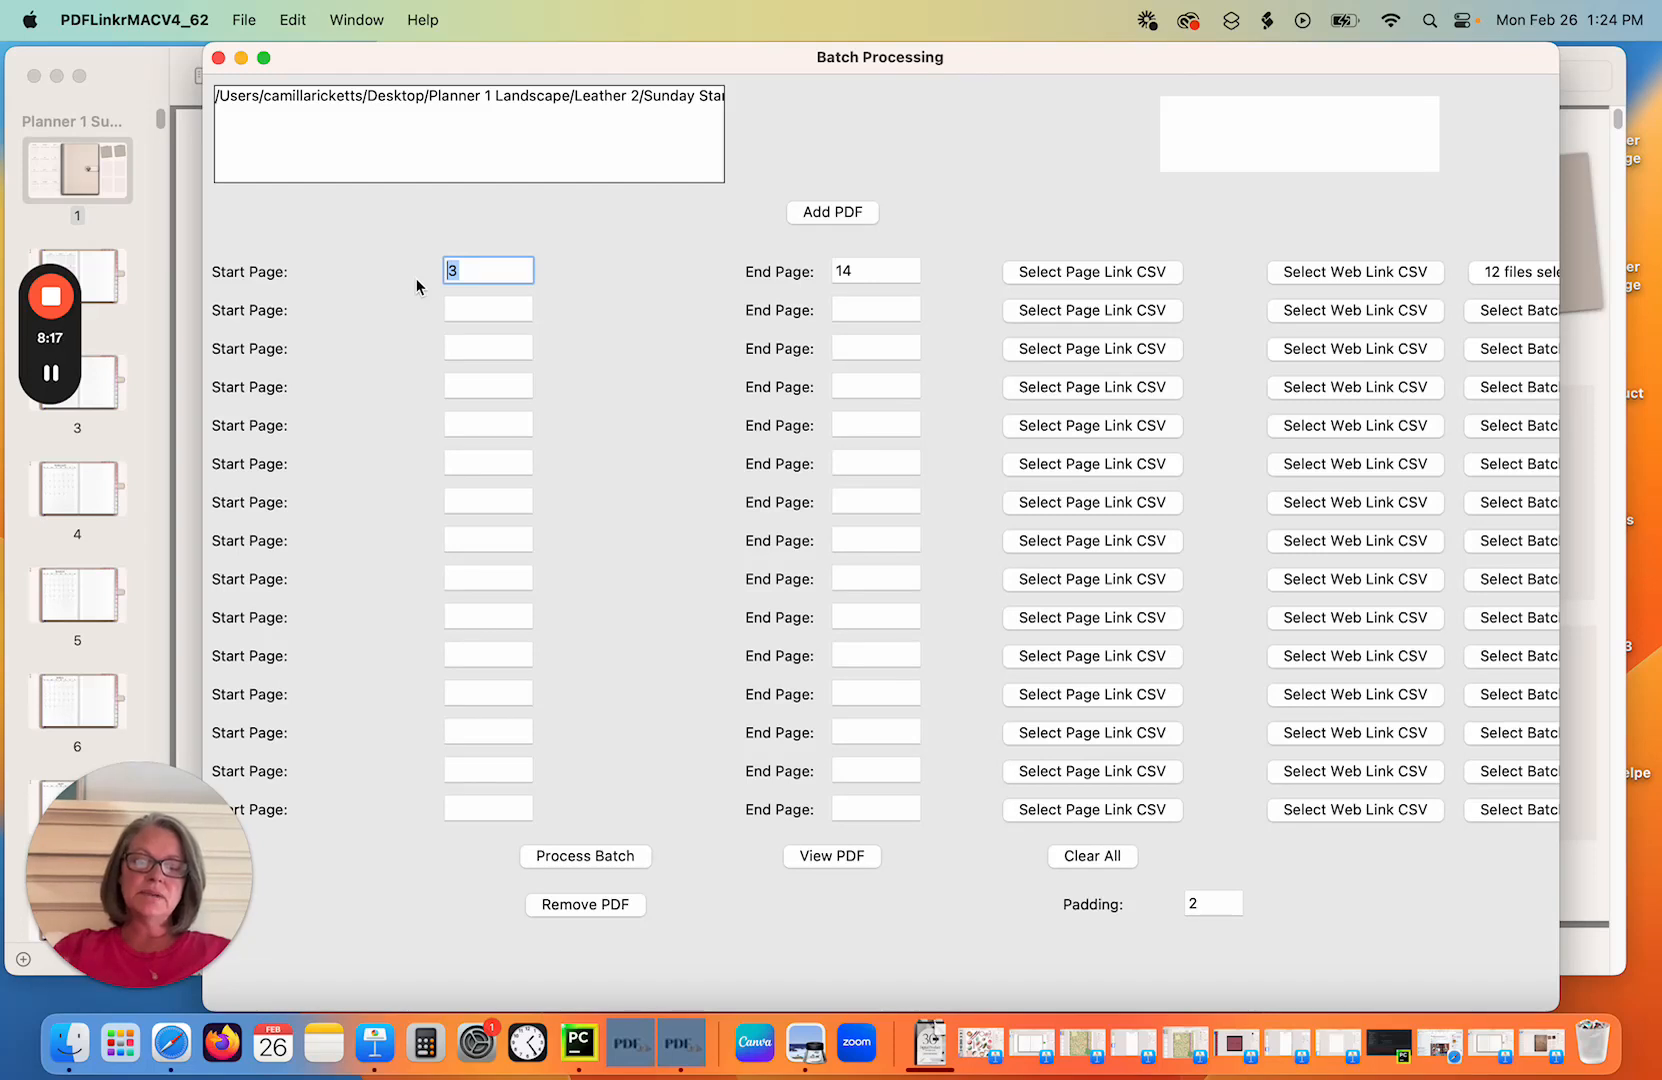
text(68)
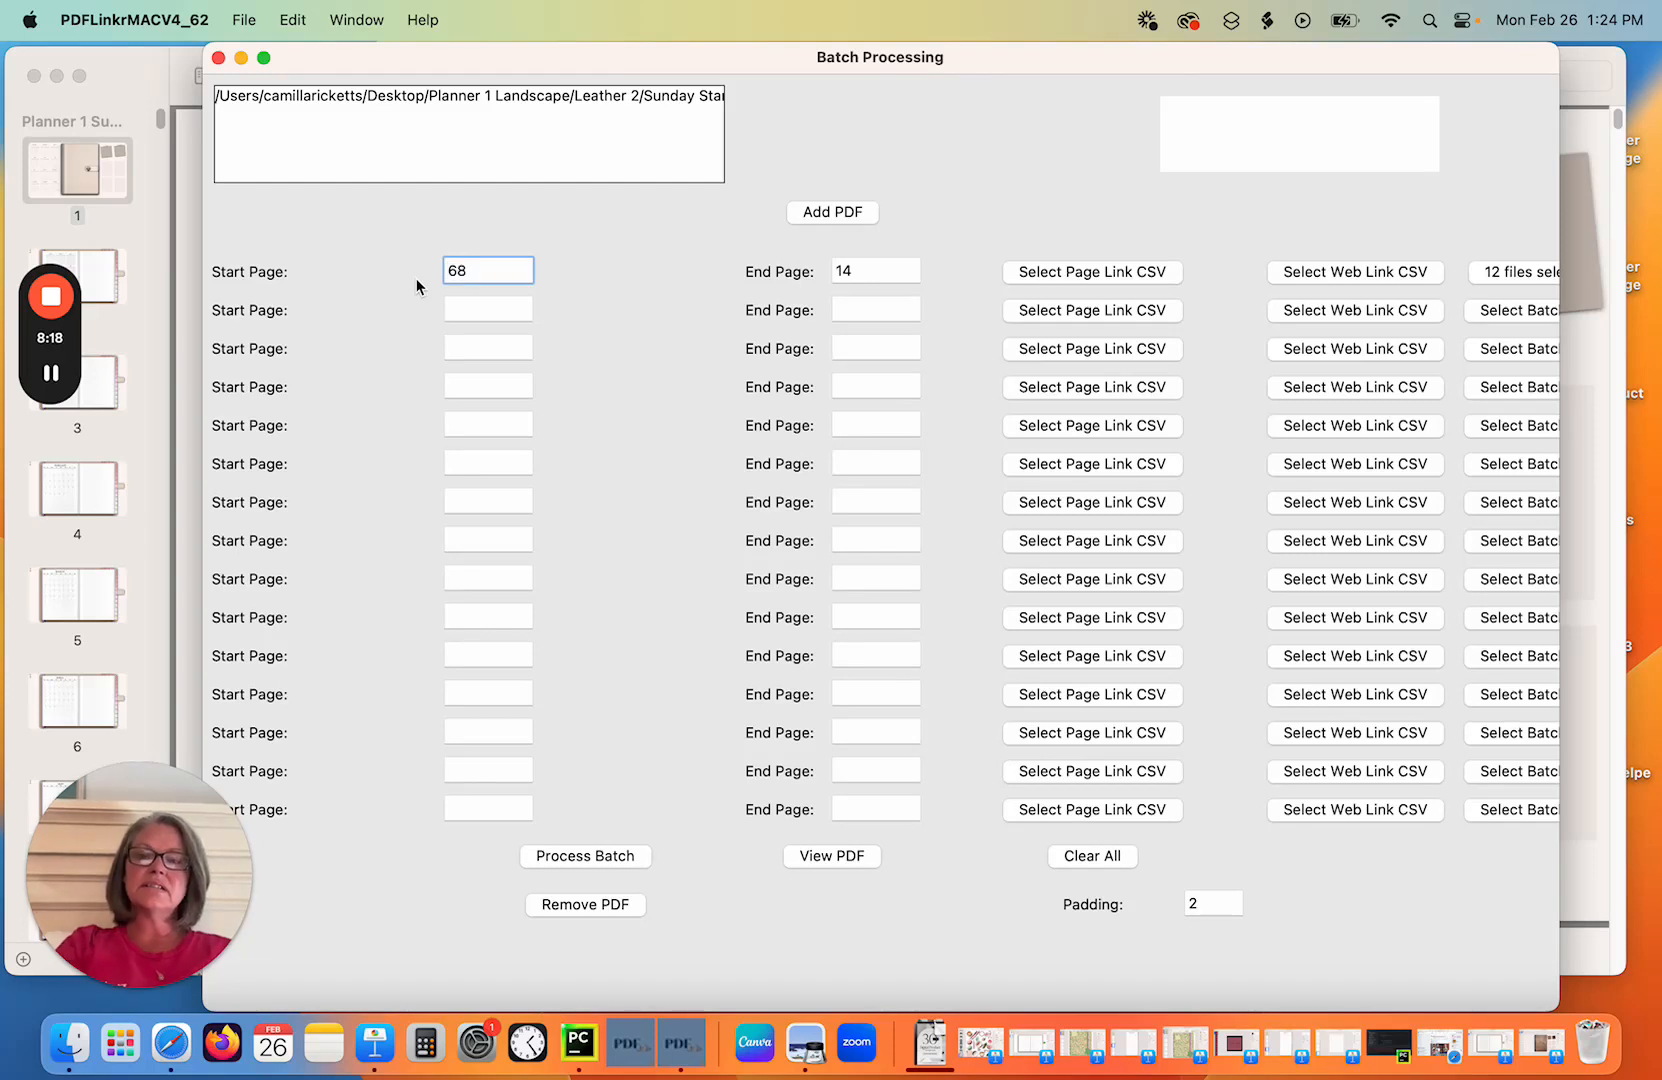
click(875, 277)
drag(875, 277, 745, 275)
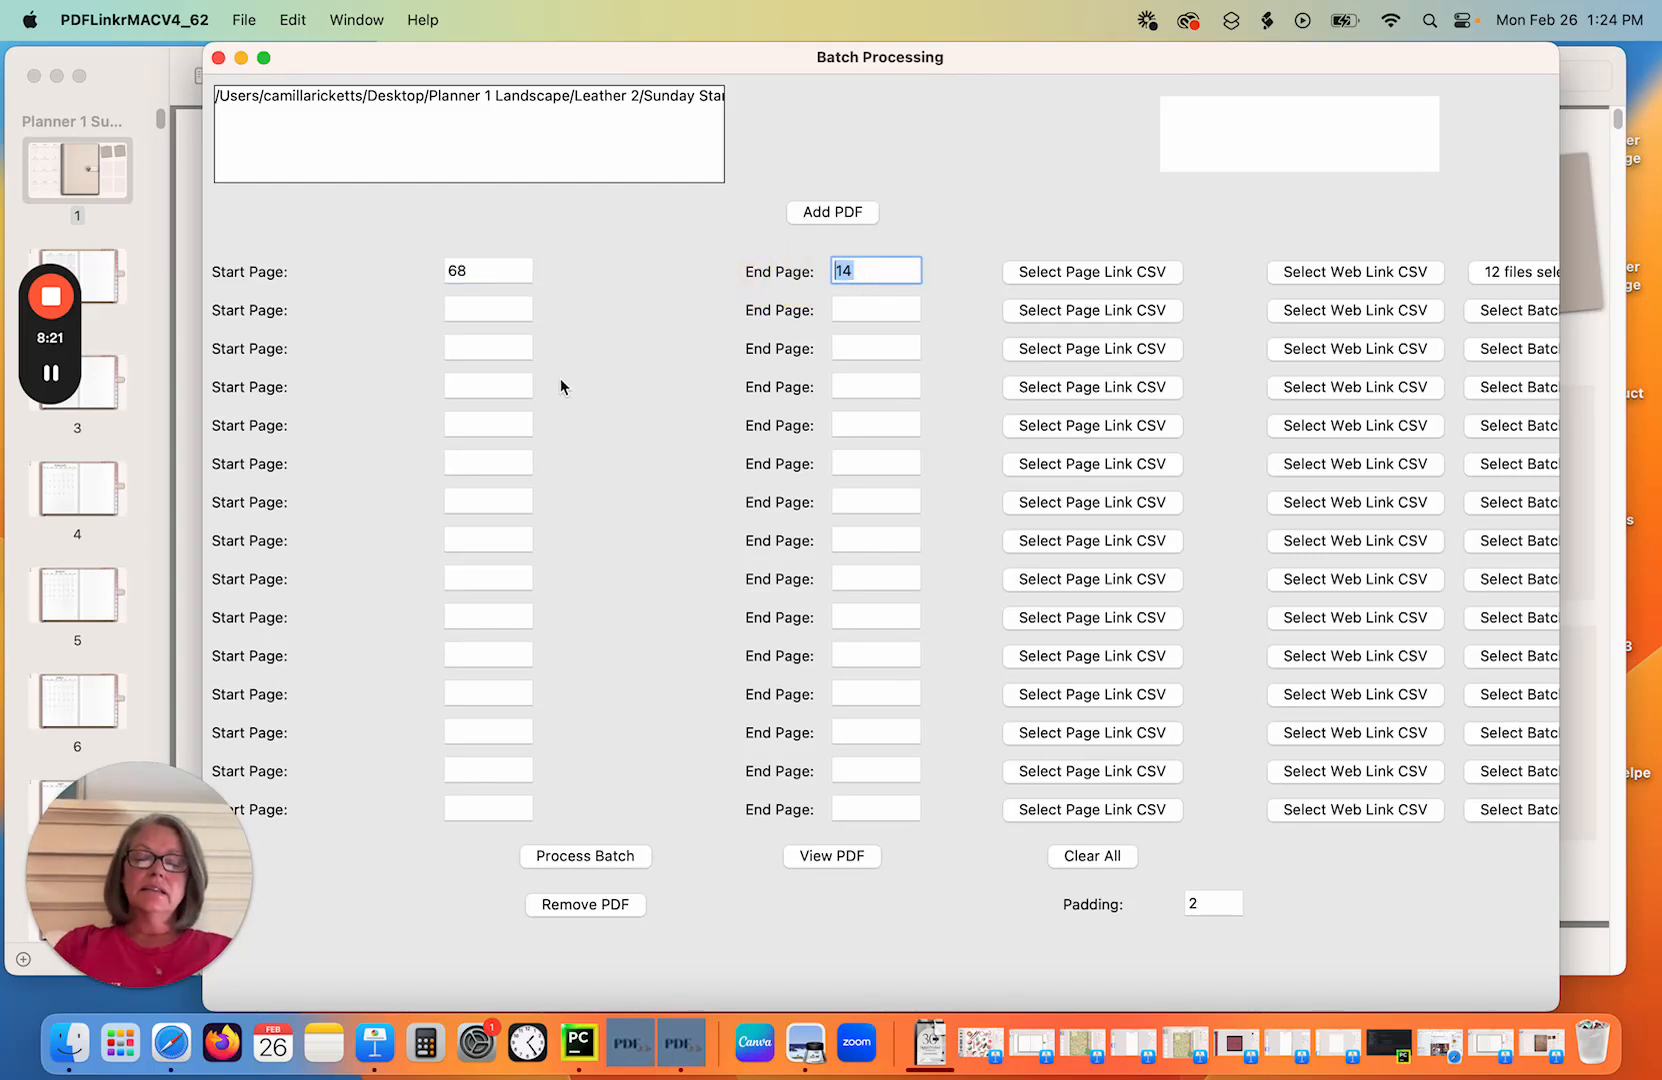
text(4)
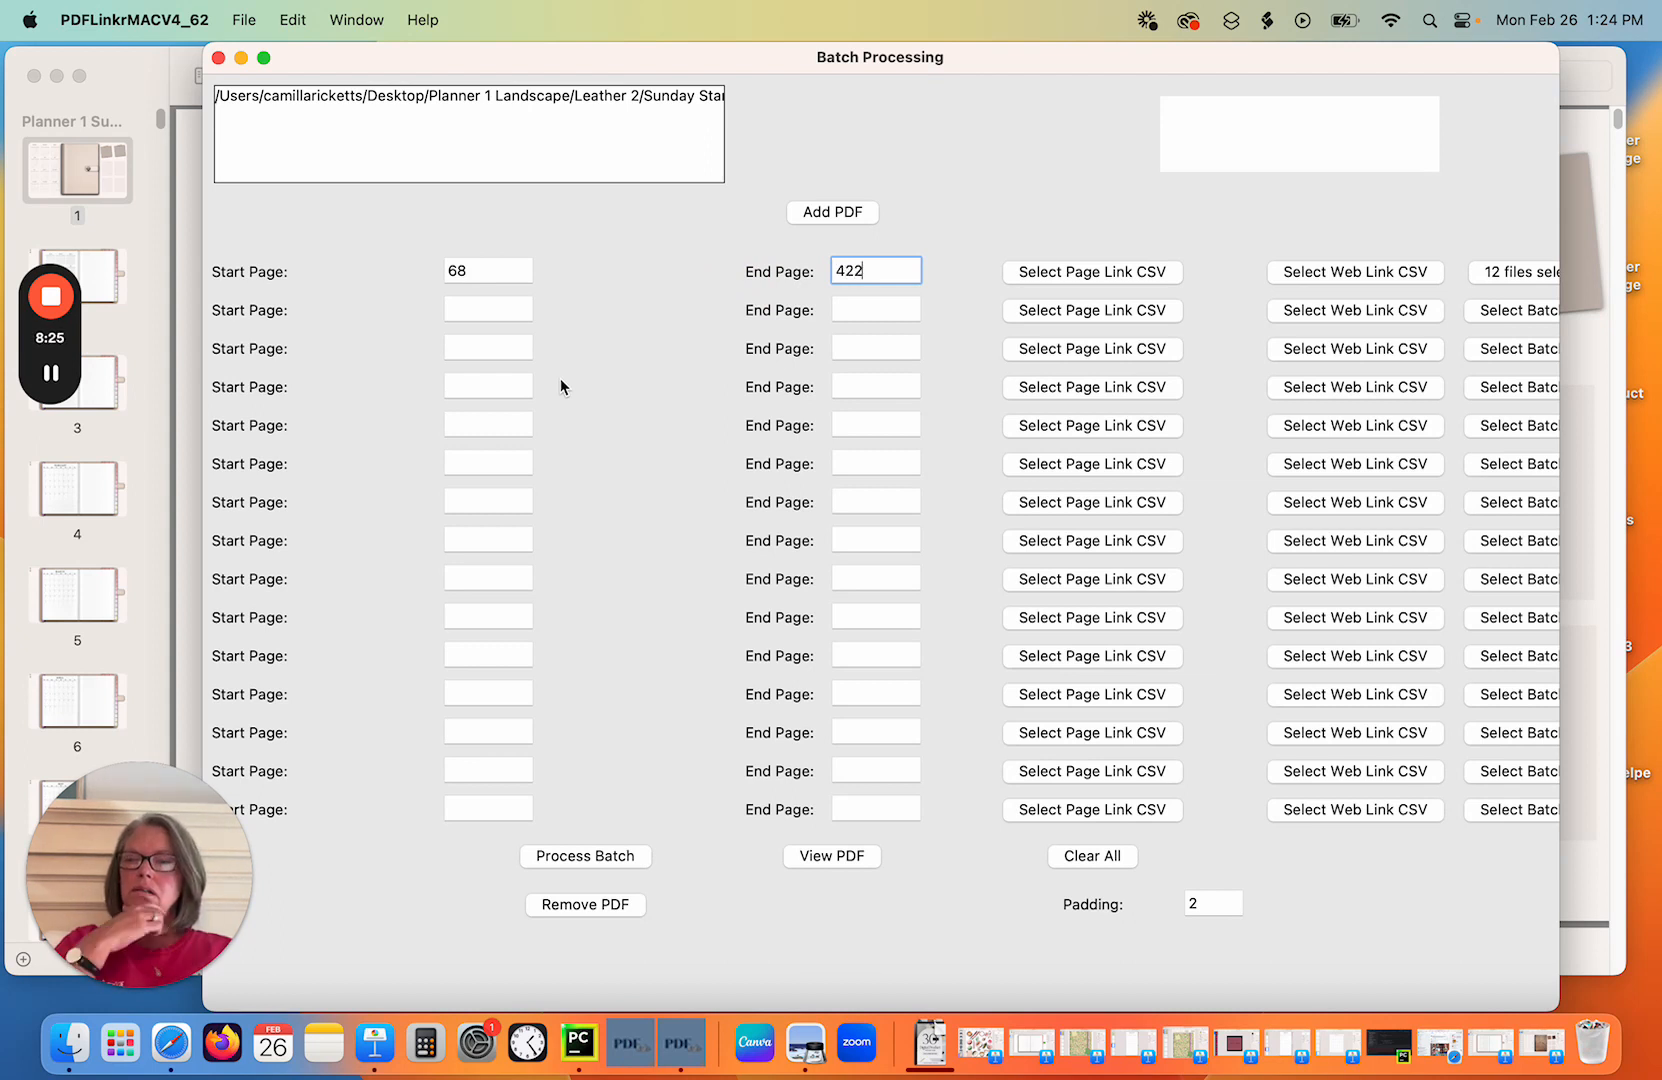
key(BackSpace)
text(33)
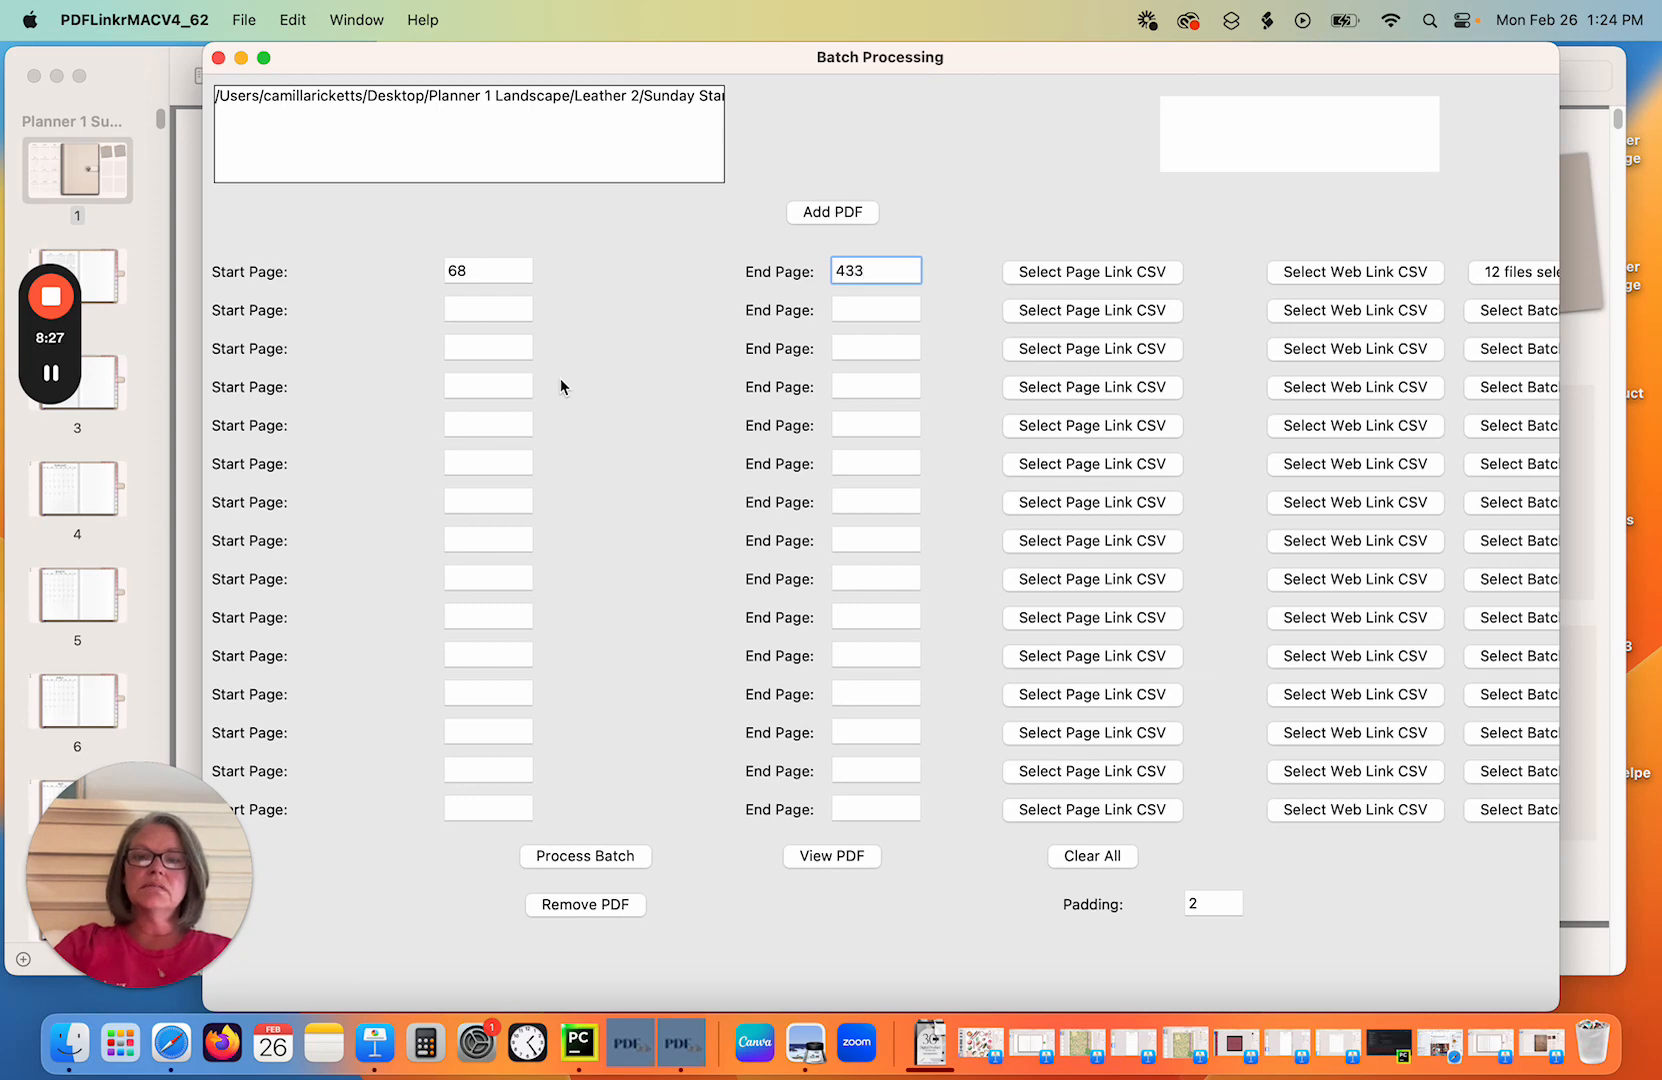
Set the hour column from 06 AM to 11 PM on the December 31, 2024 page (433) of the batch PDF as the link area.
triple_click(634, 93)
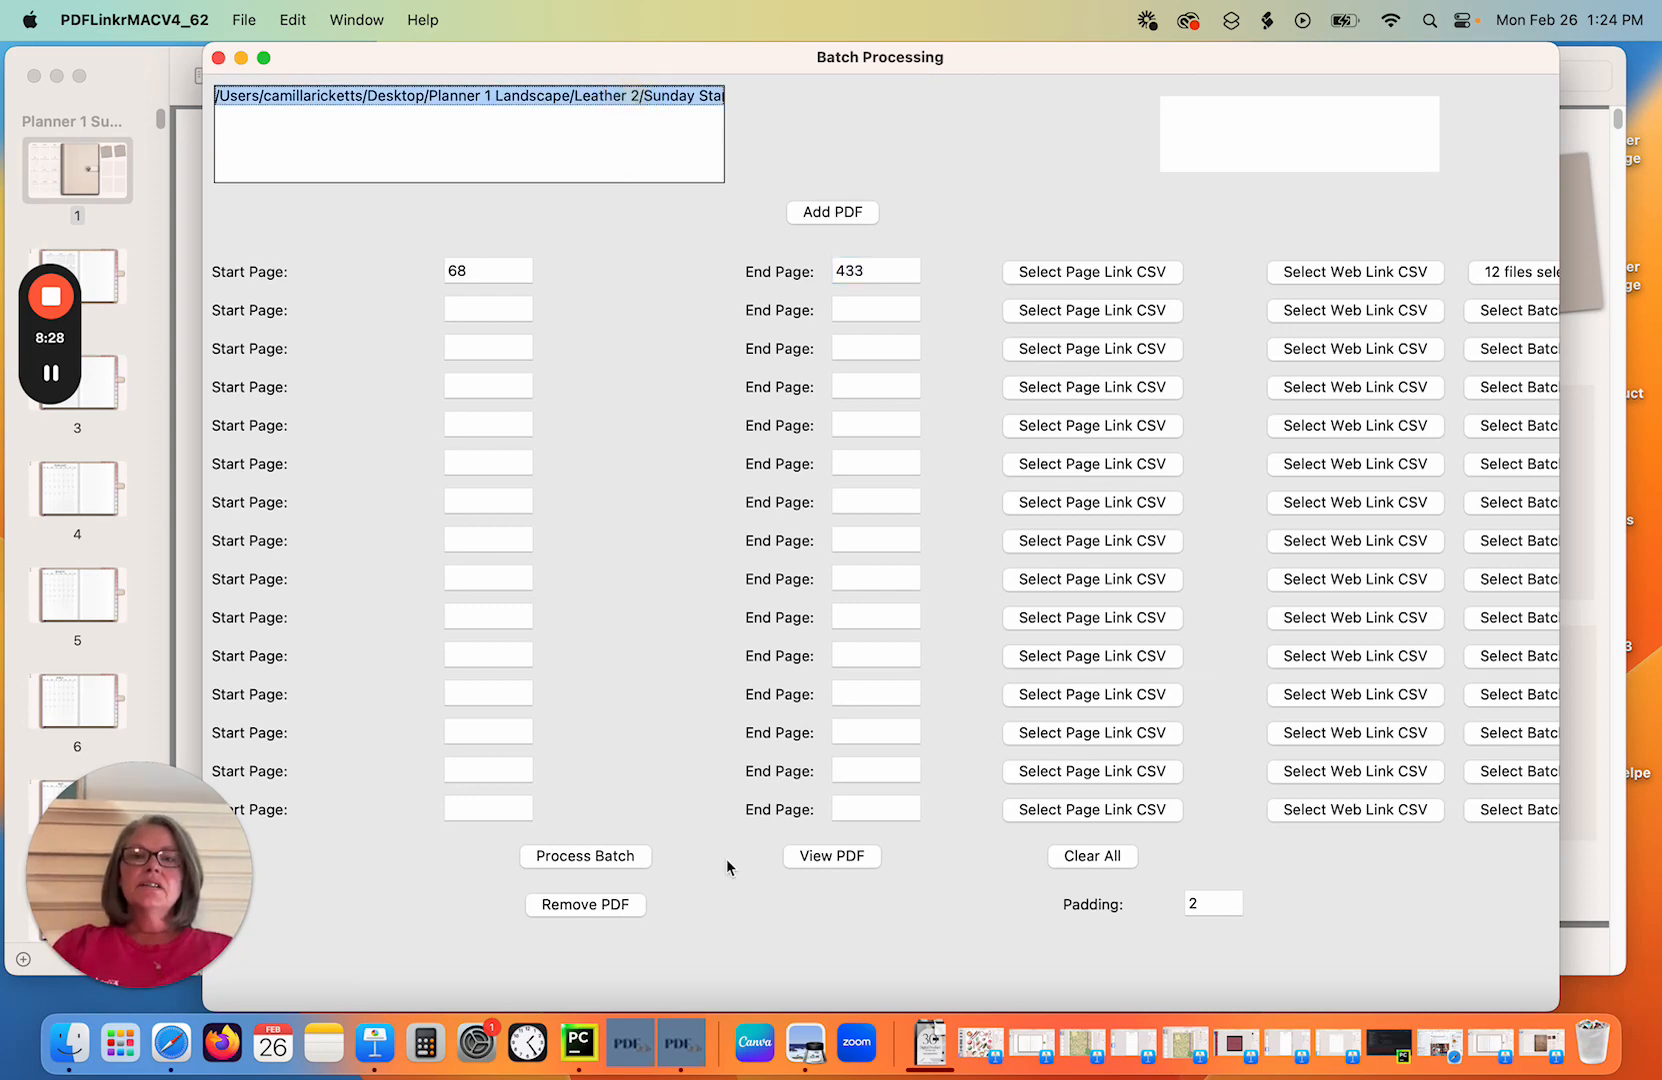
click(856, 858)
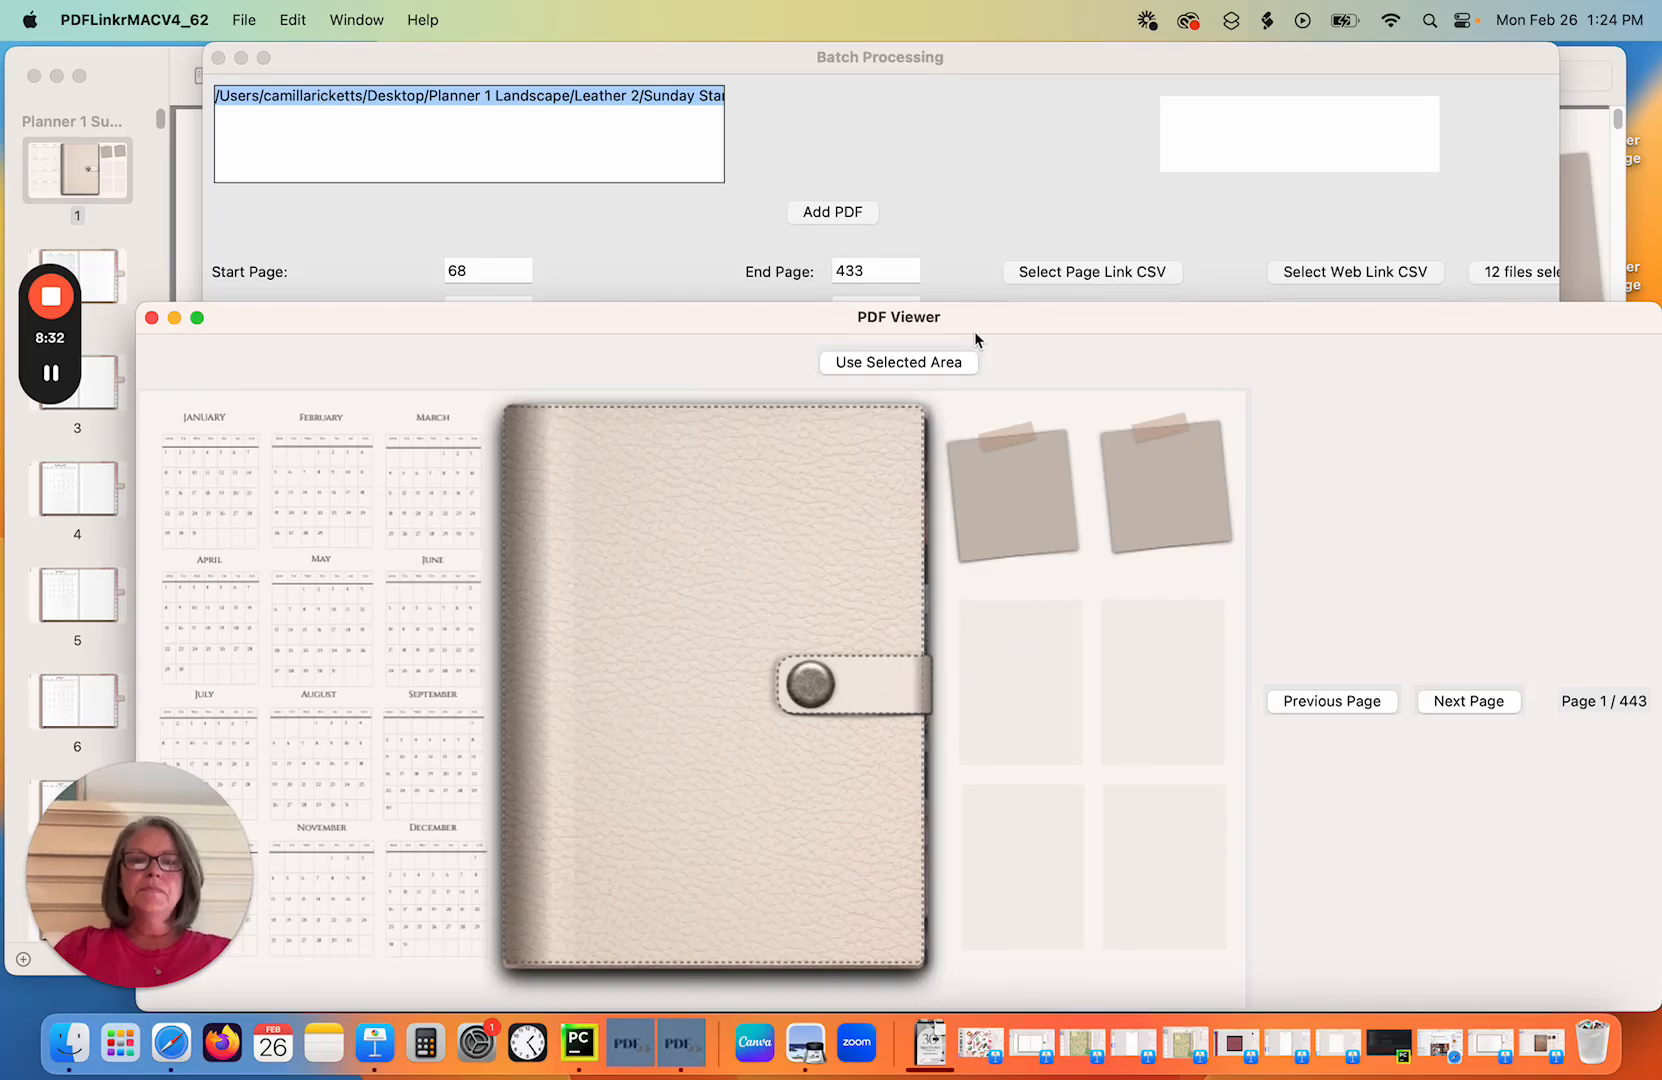
drag(974, 331, 889, 171)
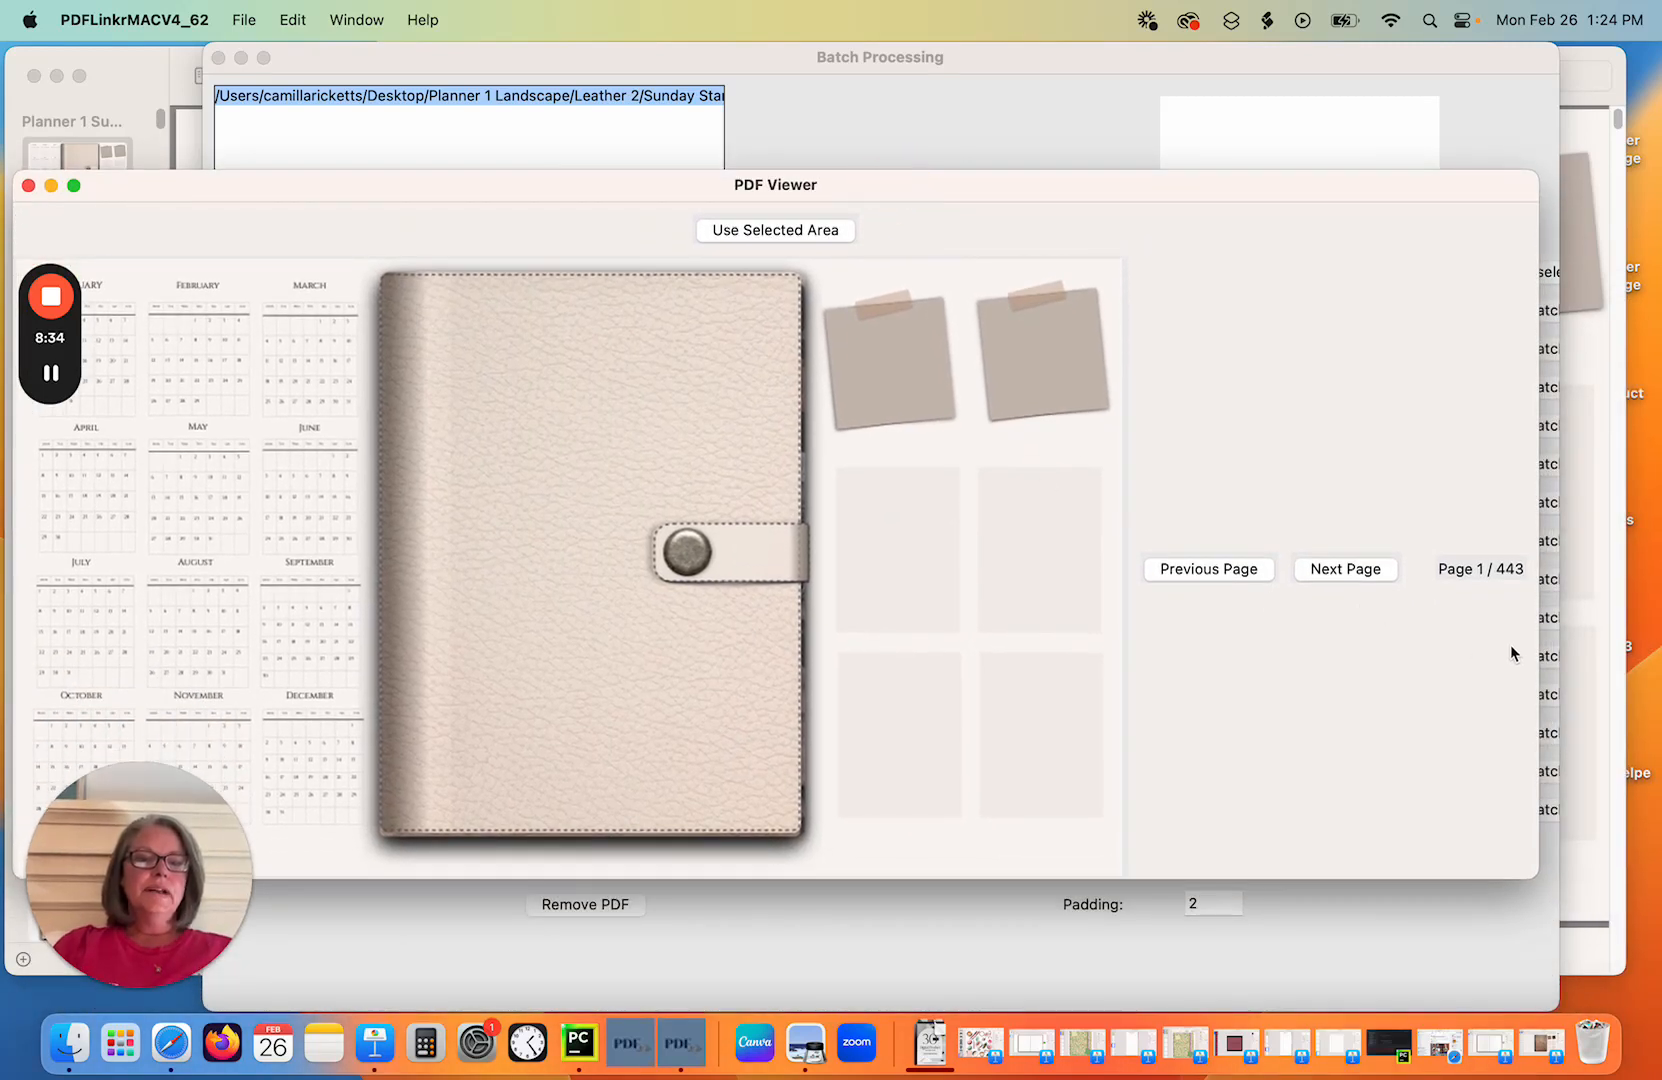
drag(1538, 650, 1600, 642)
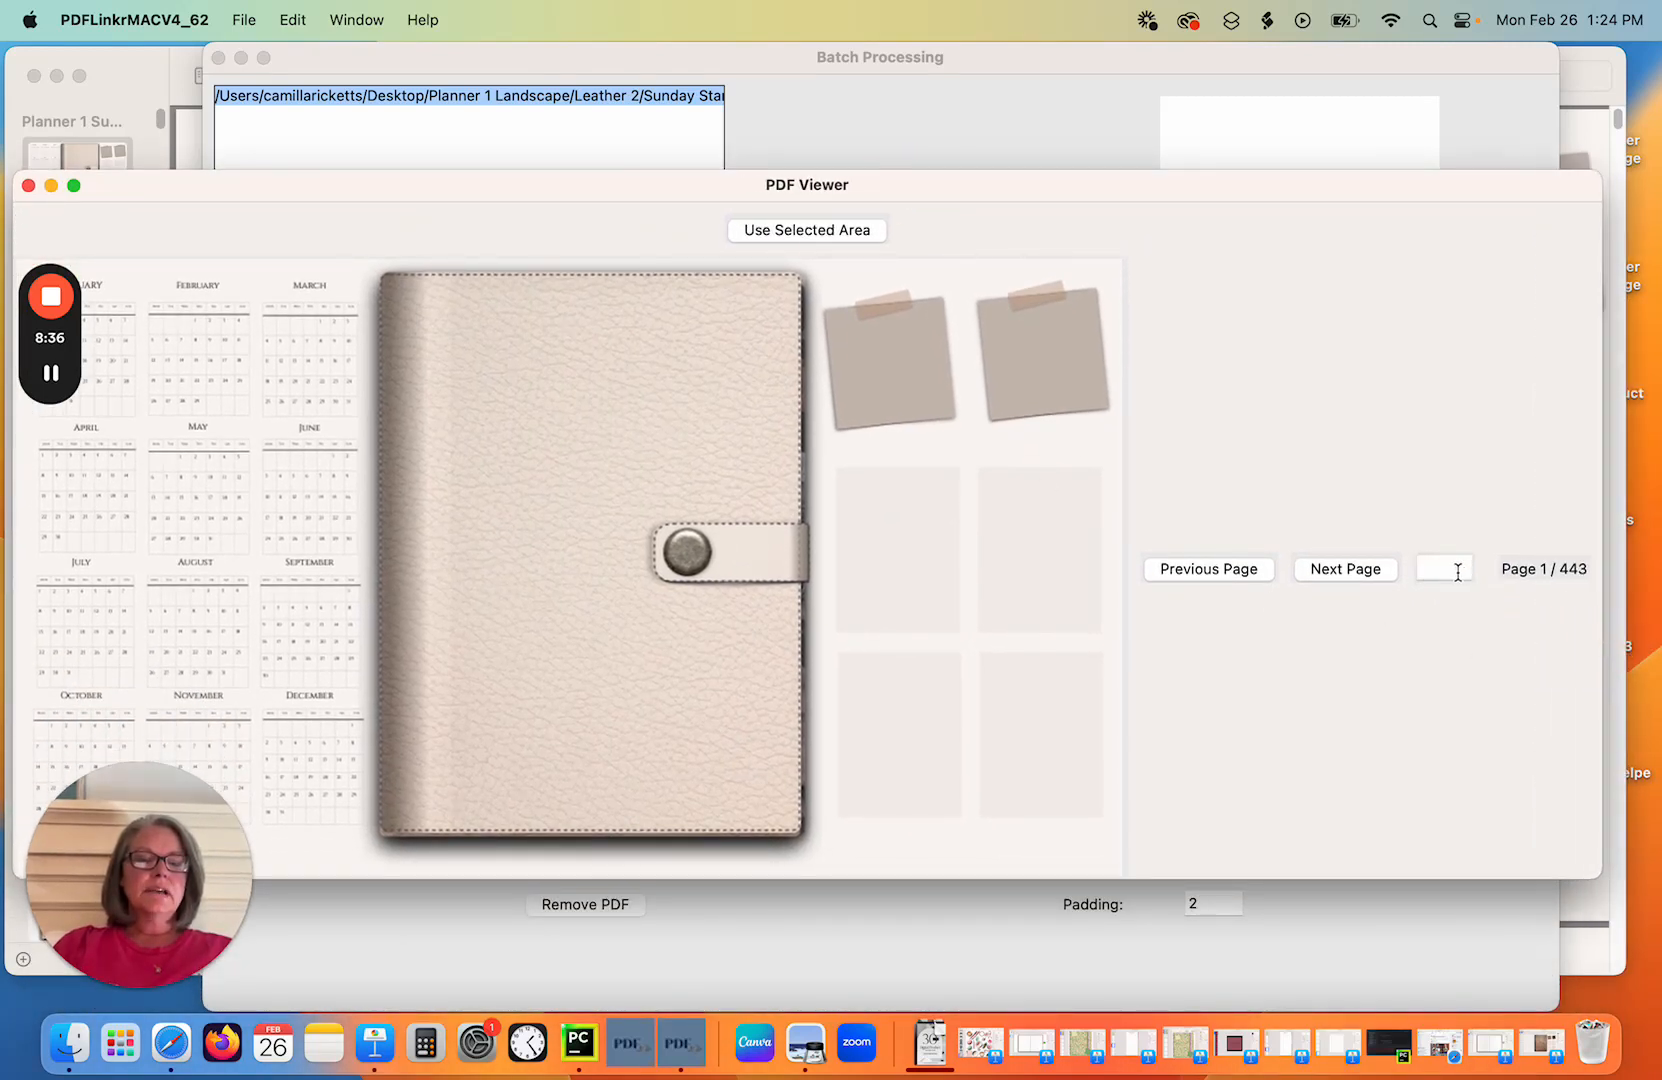
click(1457, 572)
text(433)
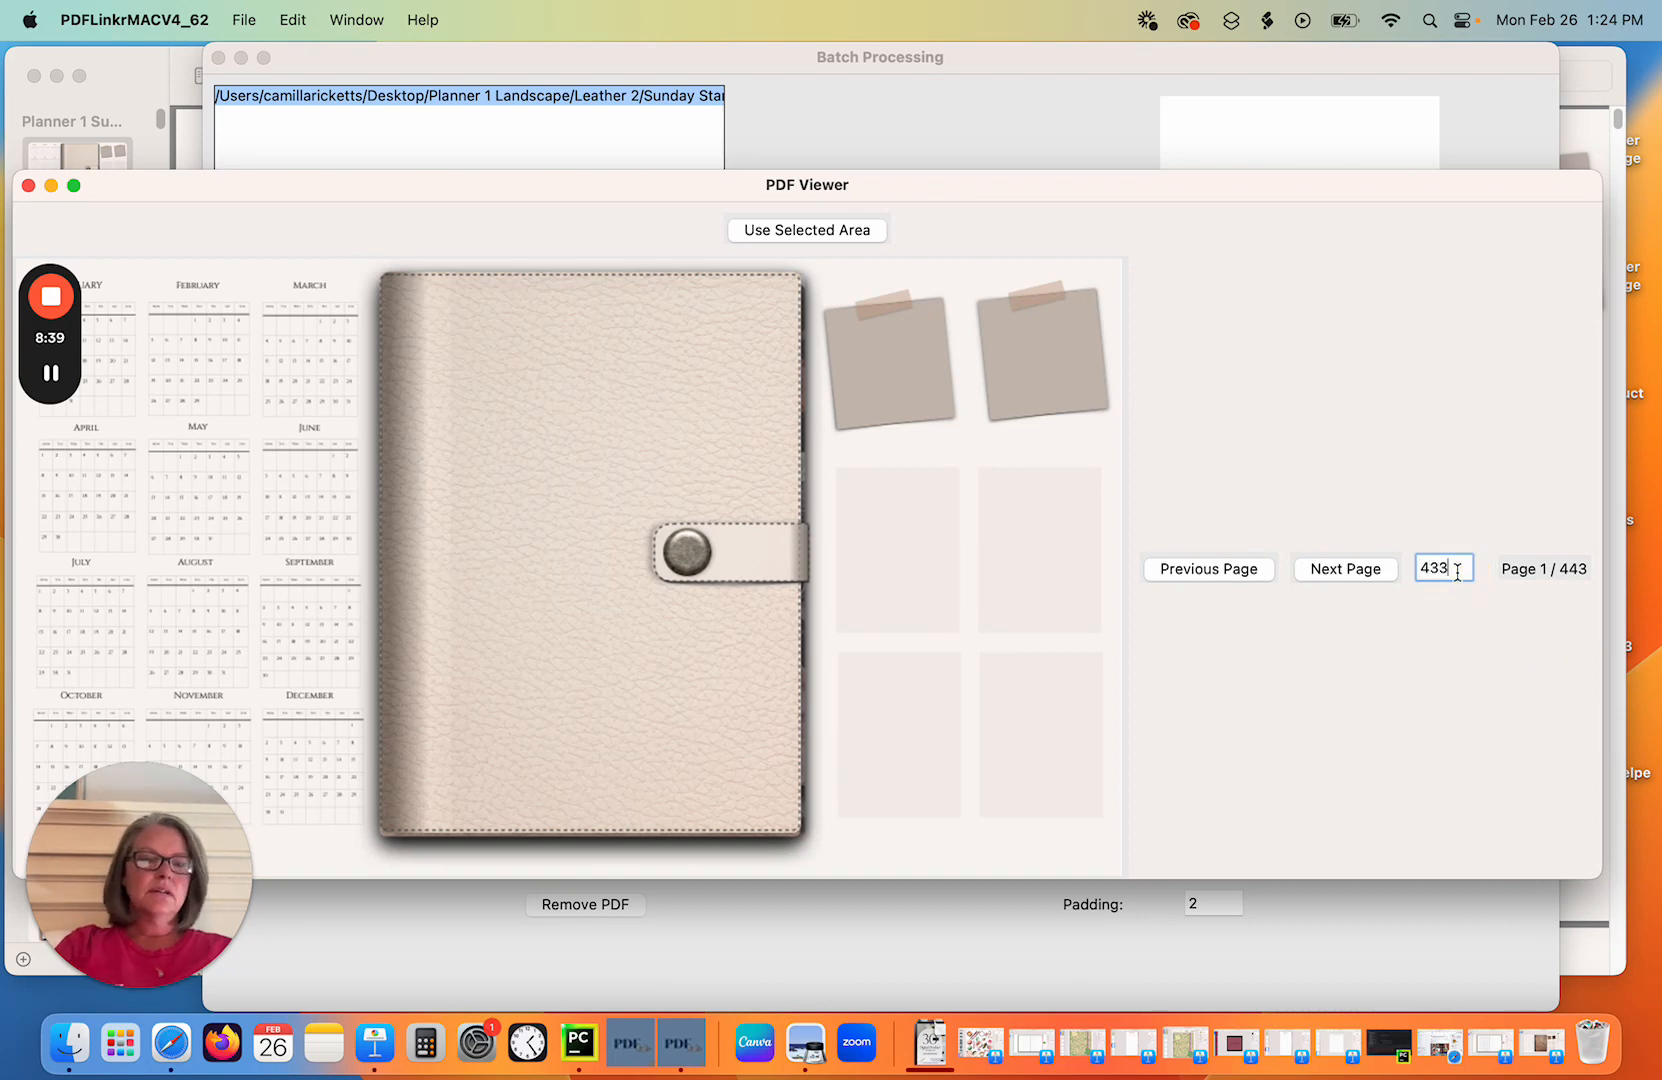
key(Return)
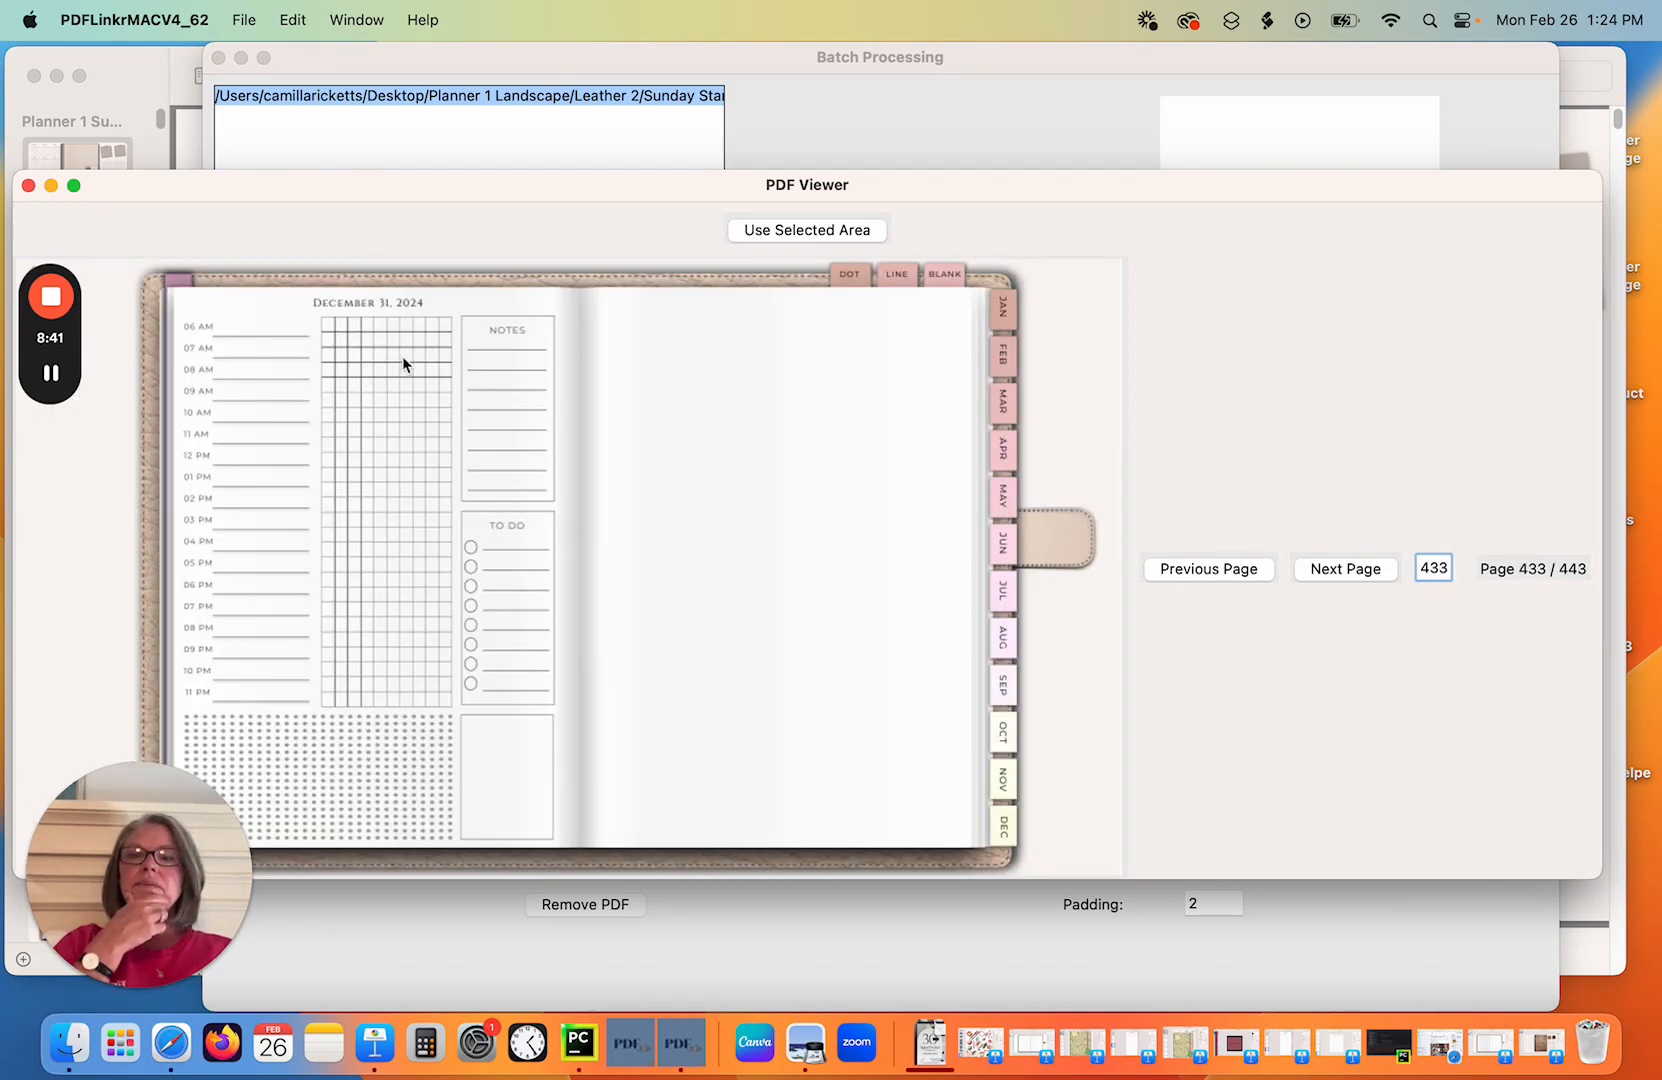
drag(168, 312, 234, 727)
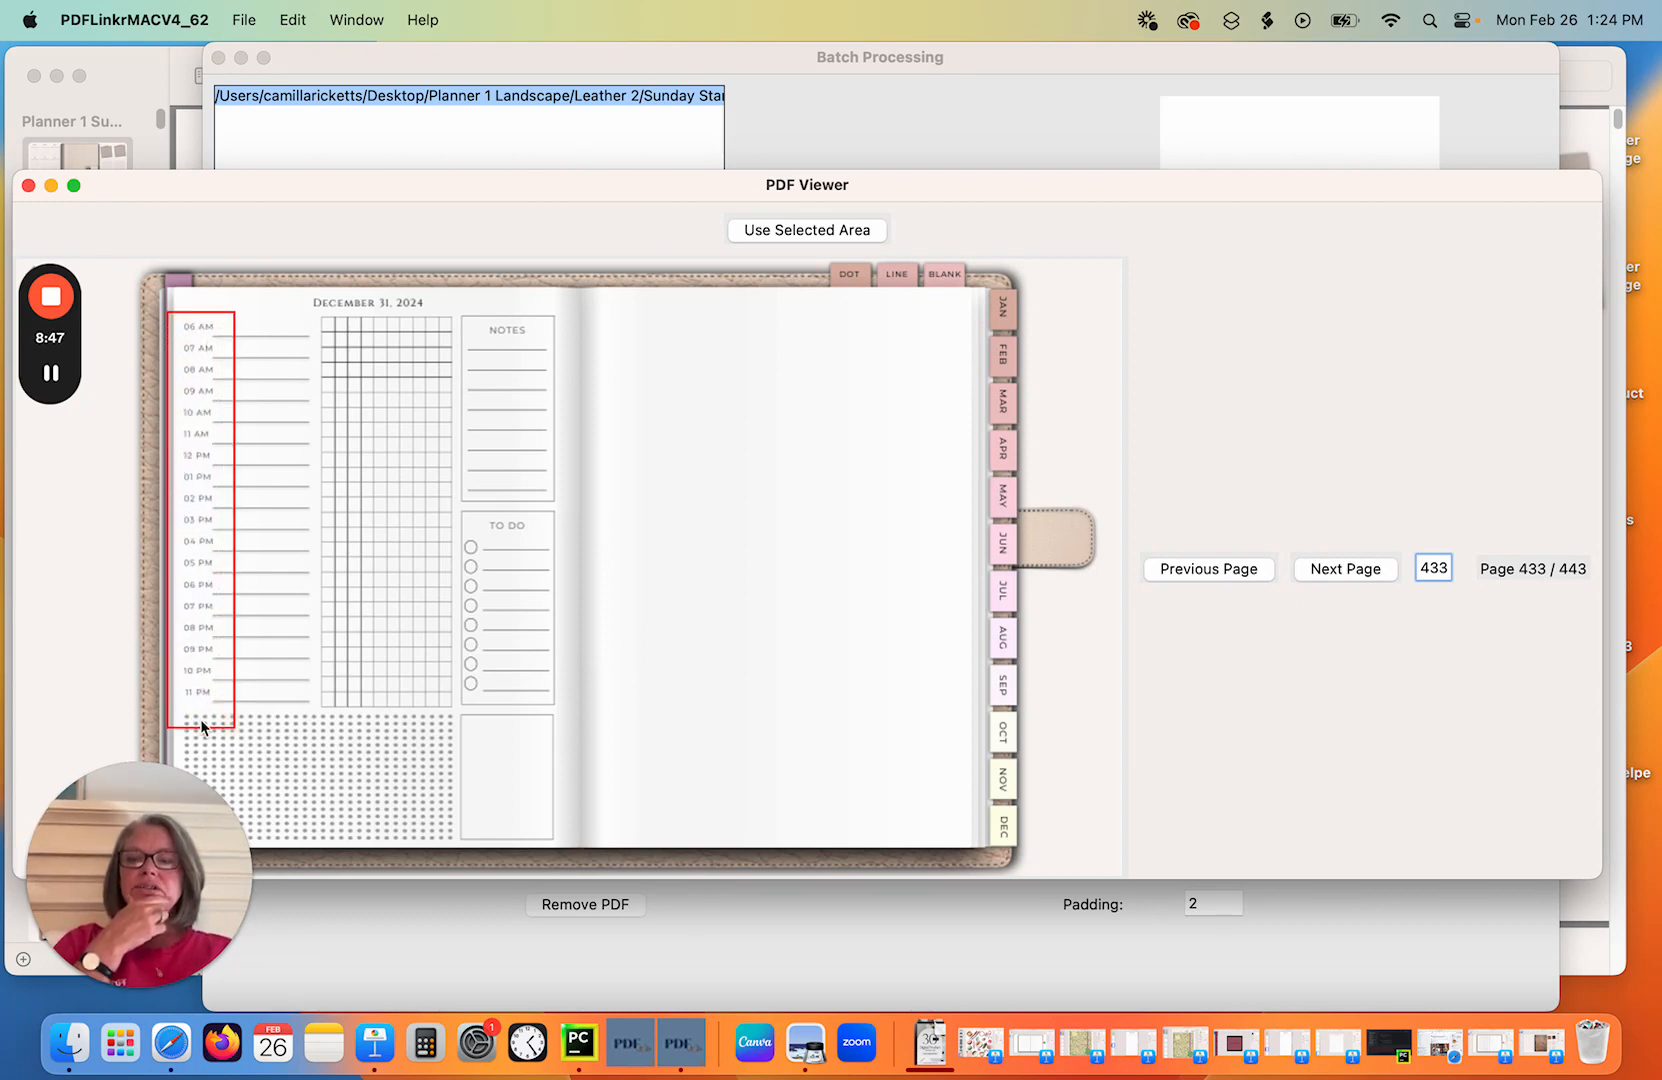
click(853, 235)
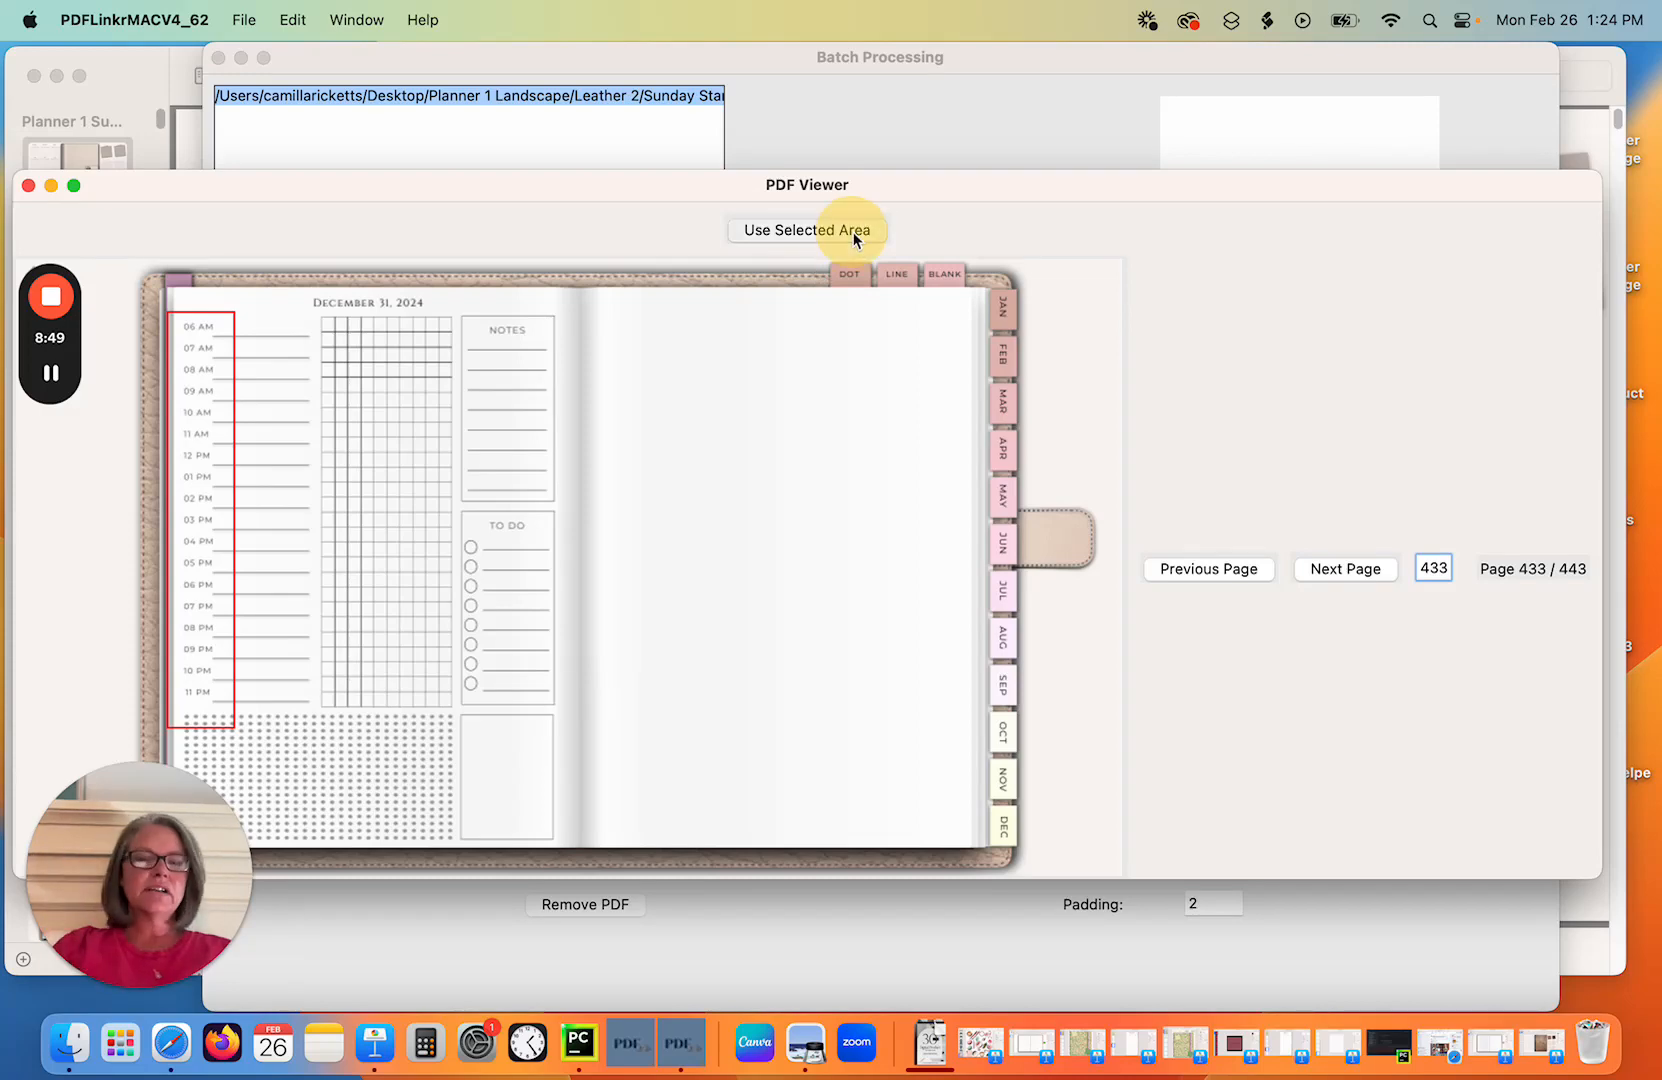
drag(318, 186, 445, 177)
click(167, 184)
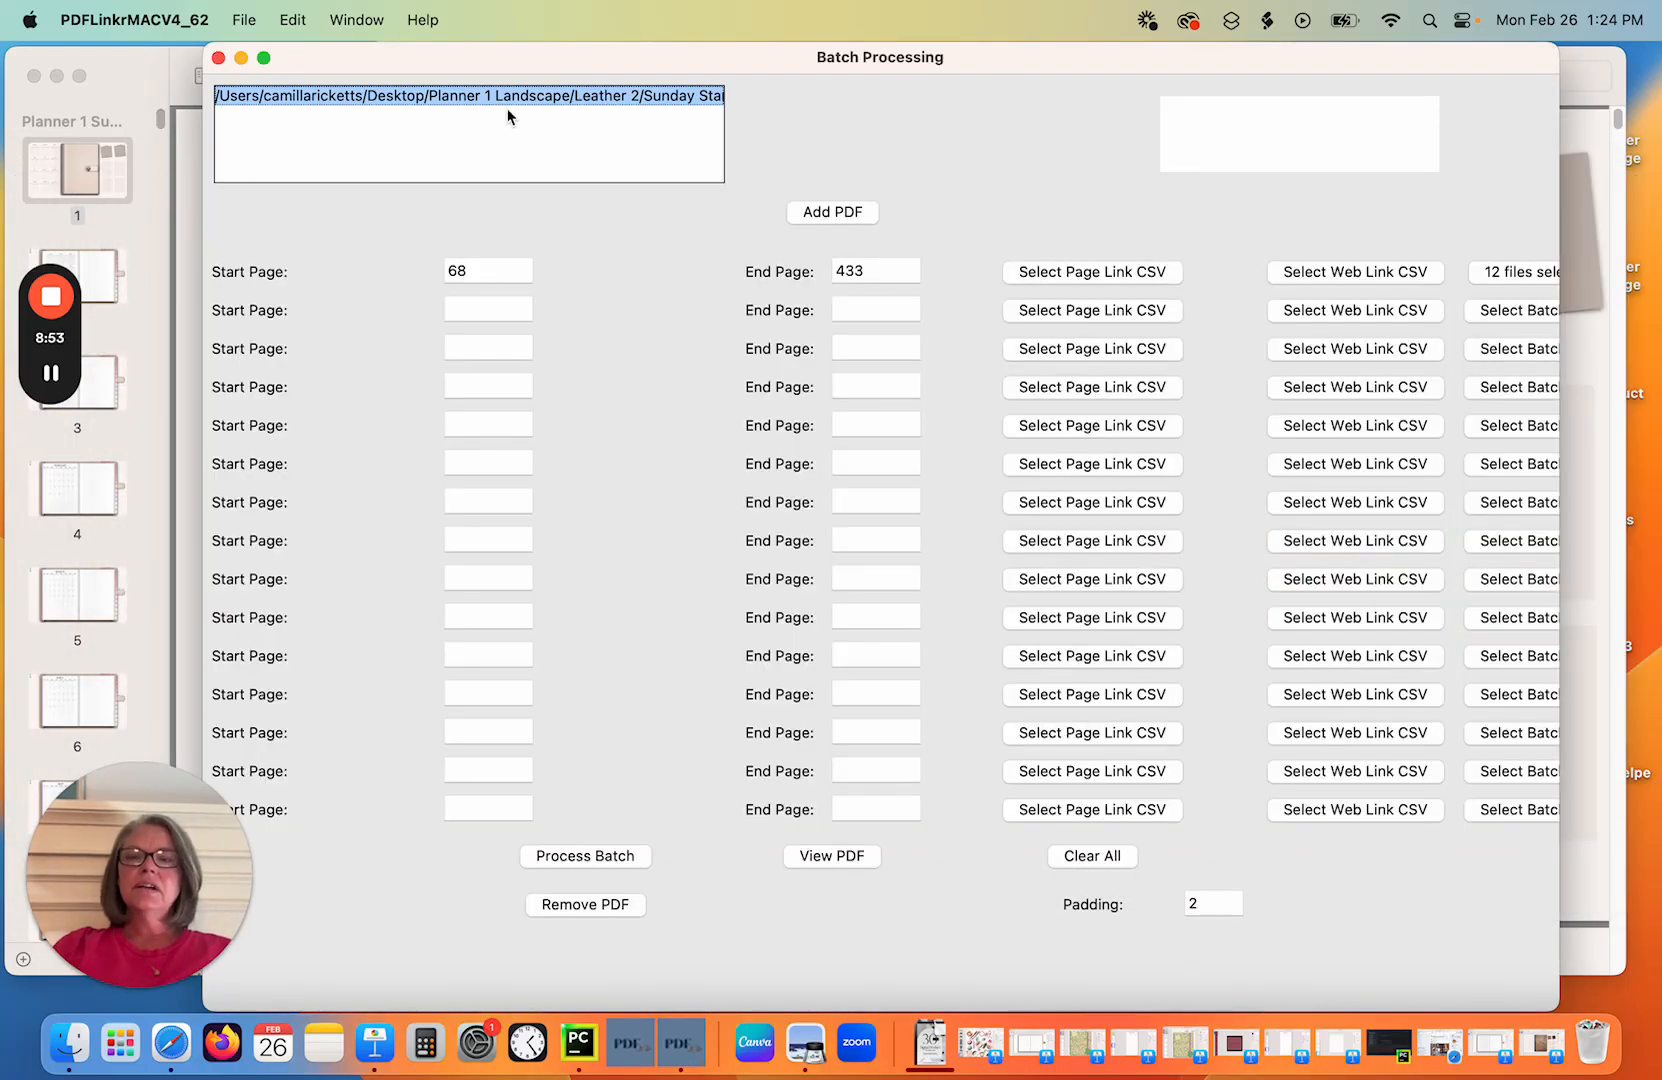
Choose all CSVs from gcalendar_links_20240101.csv through gcalendar_links_20241231.csv in Planner 1 Landscape/Google as the first row's batch files.
click(1517, 271)
click(922, 196)
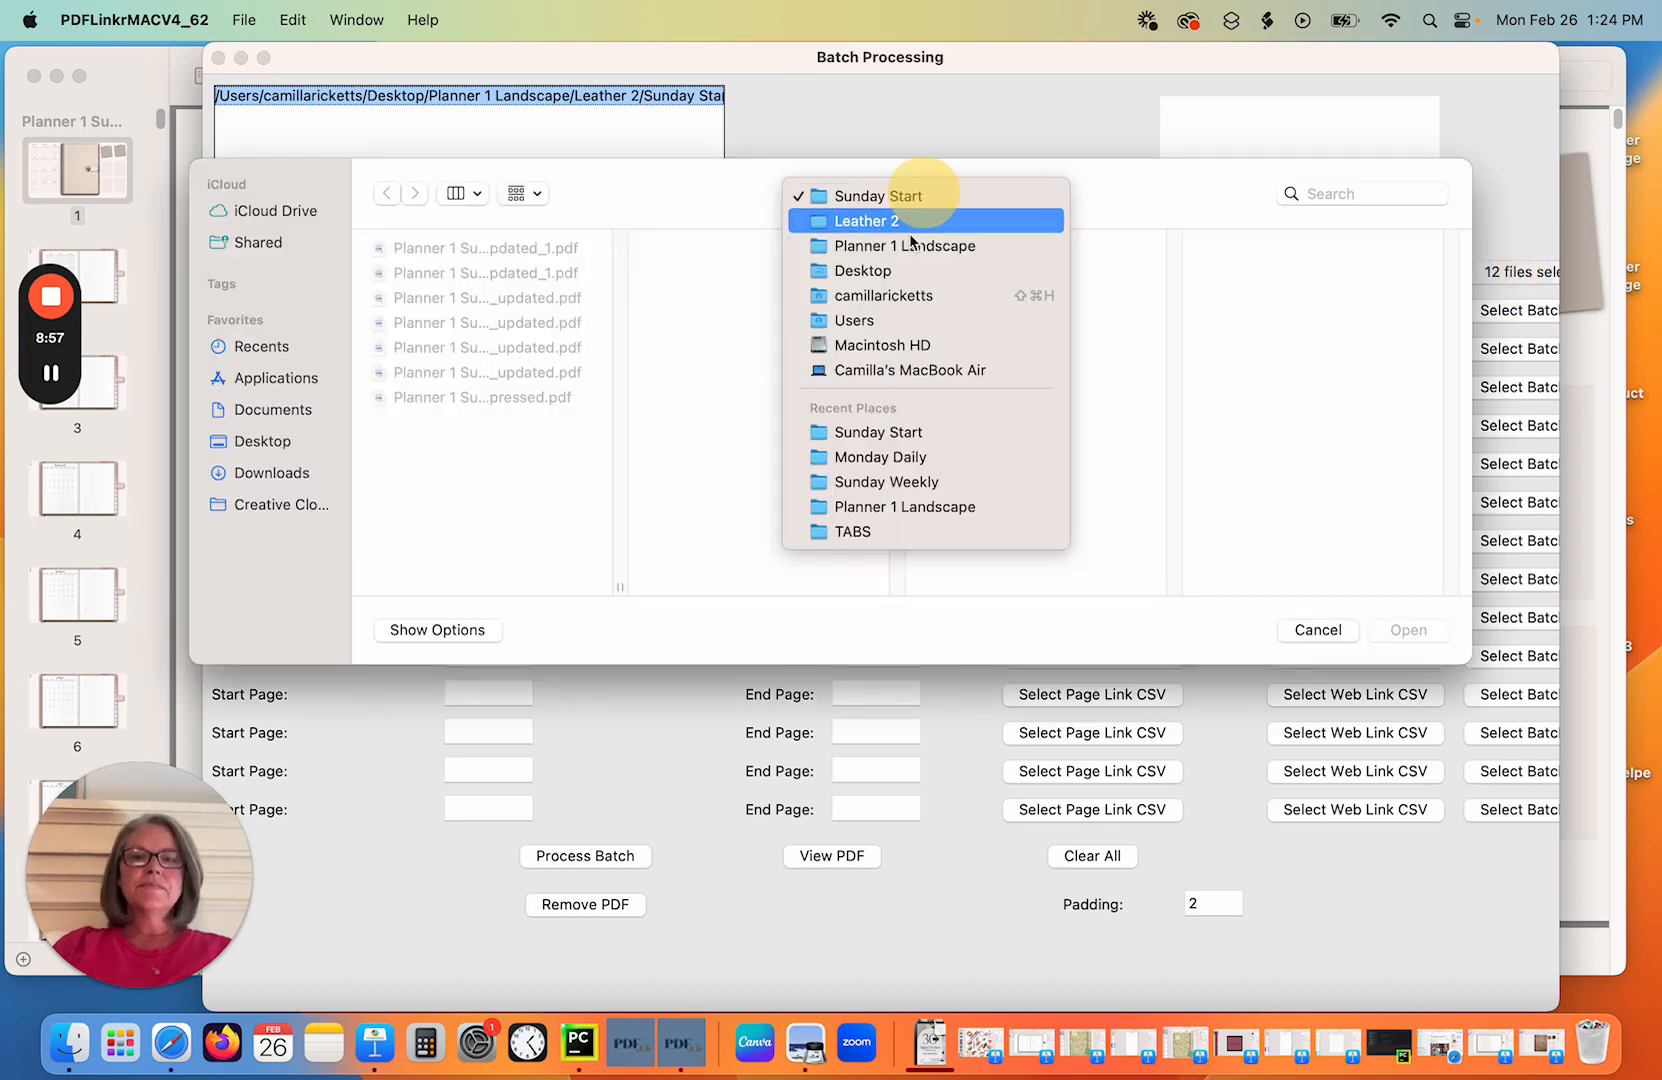
click(910, 245)
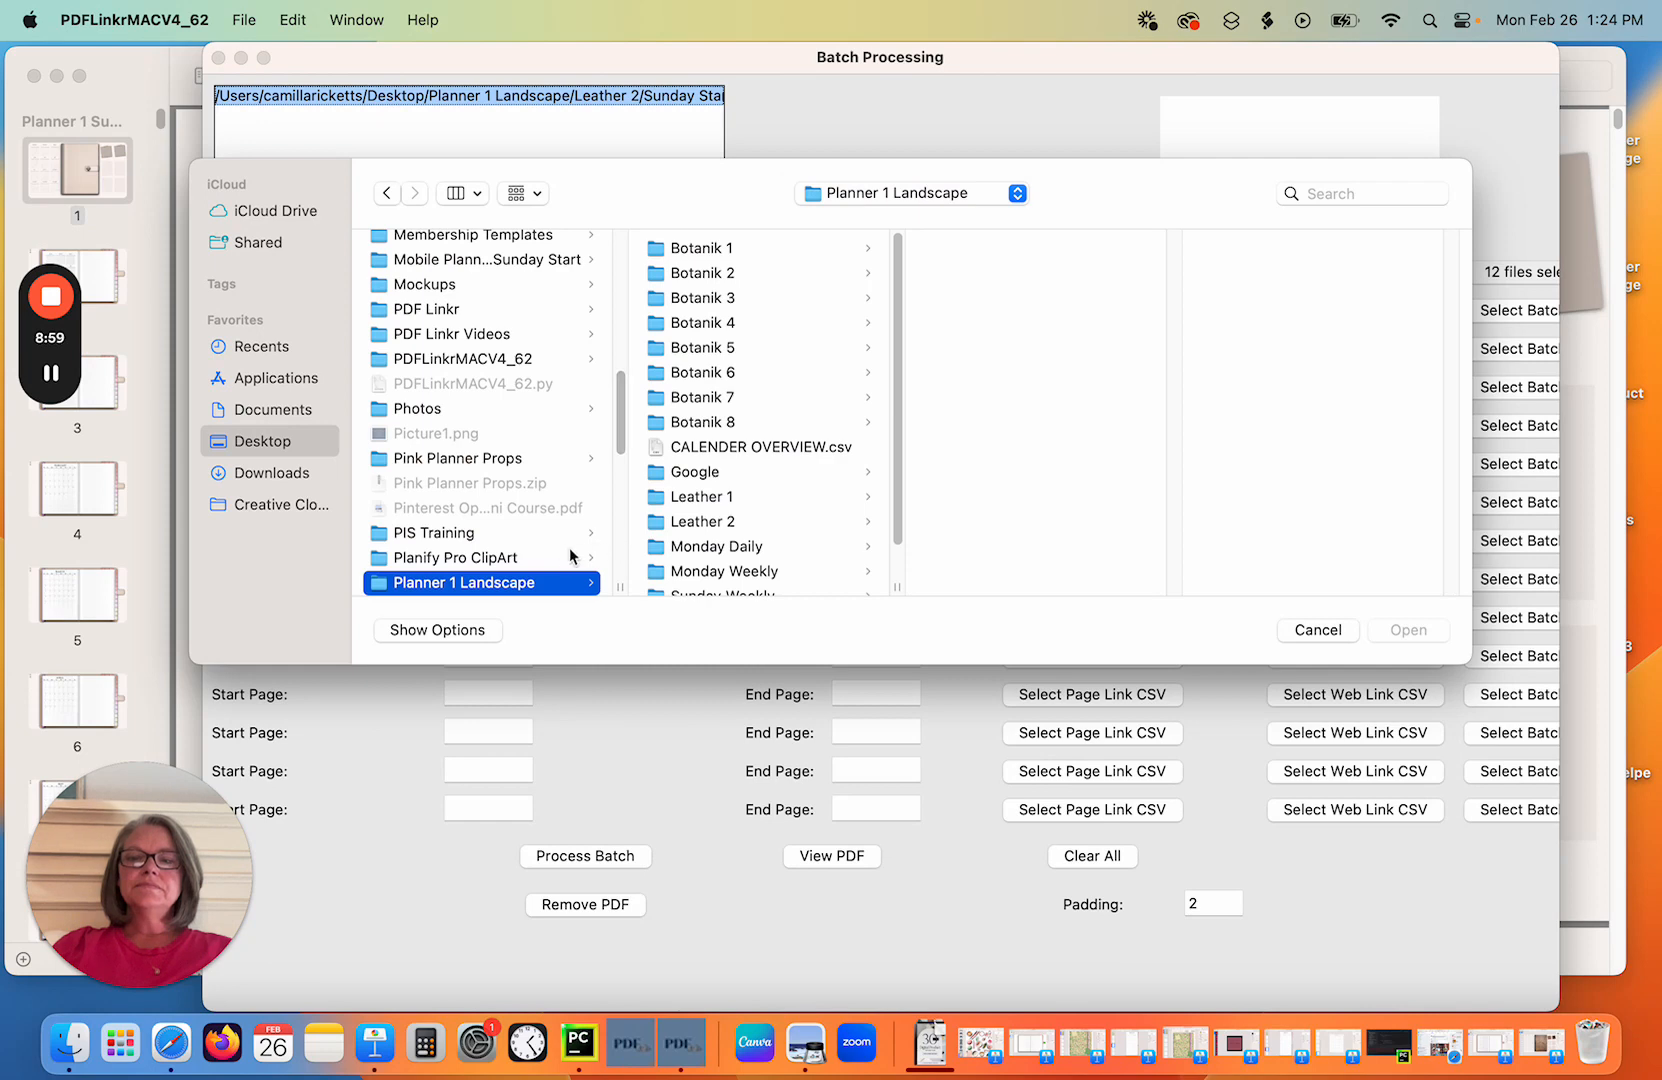
click(700, 472)
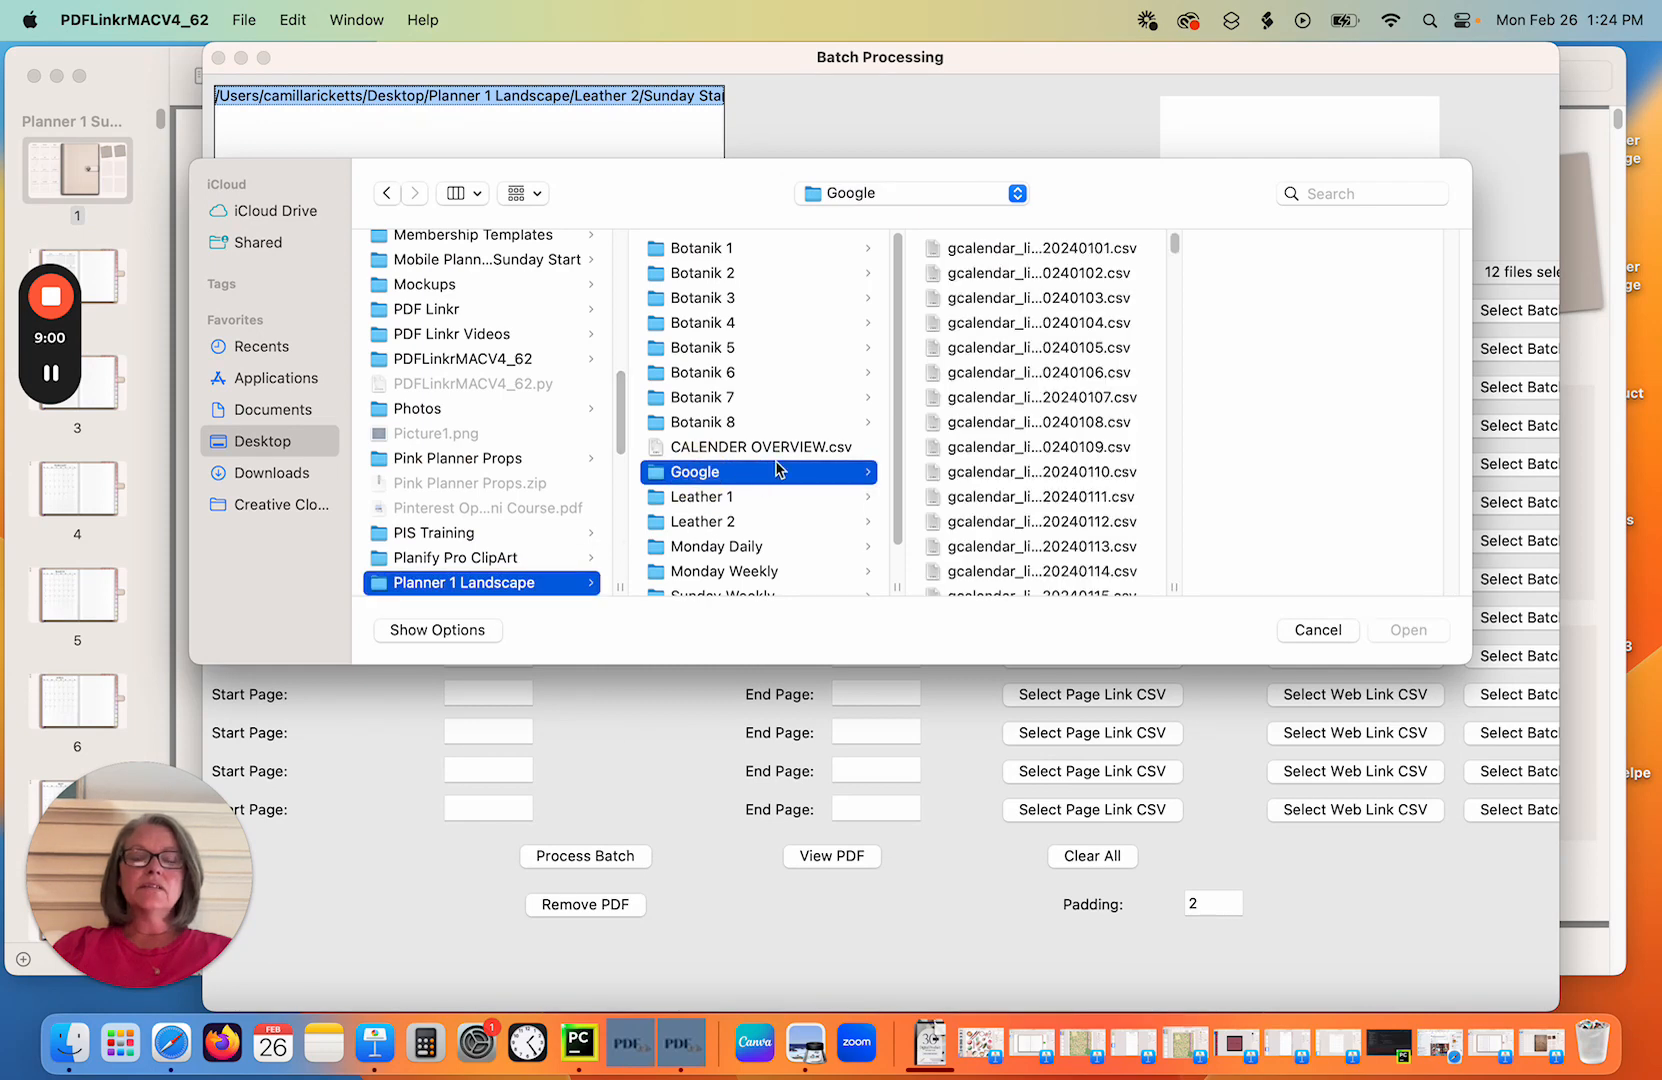
click(1050, 250)
drag(1165, 252, 1137, 600)
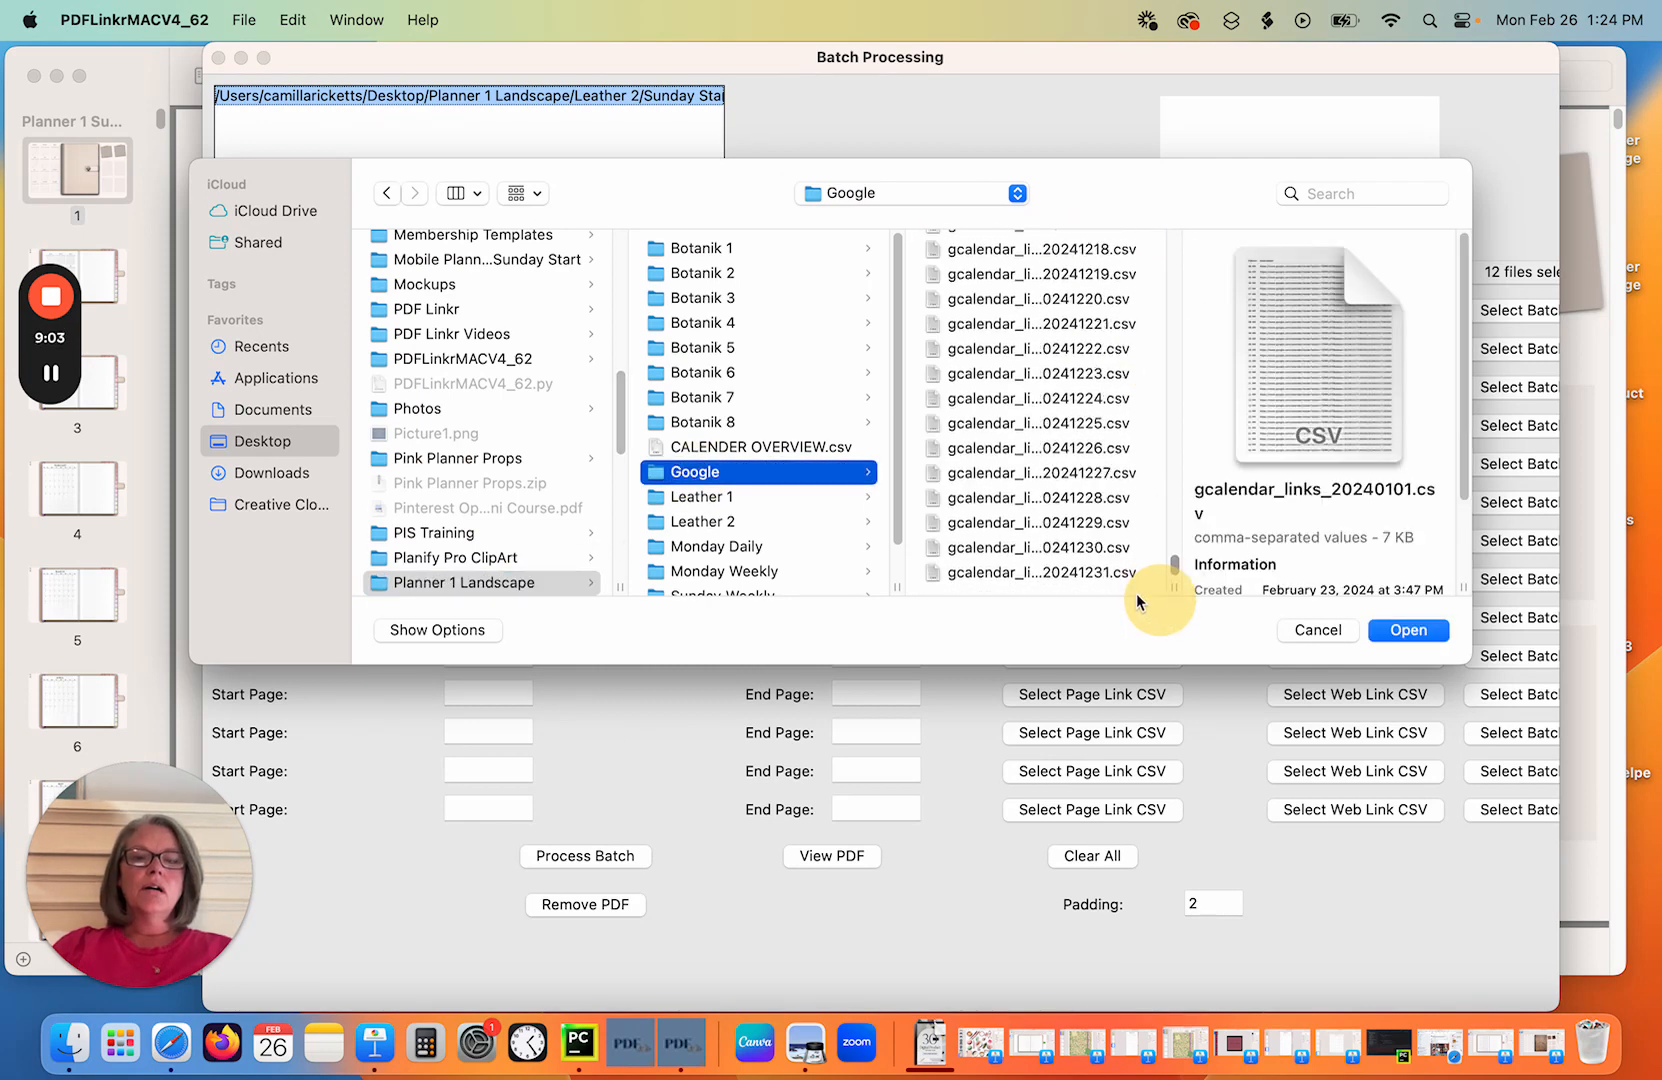
shift+click(1073, 577)
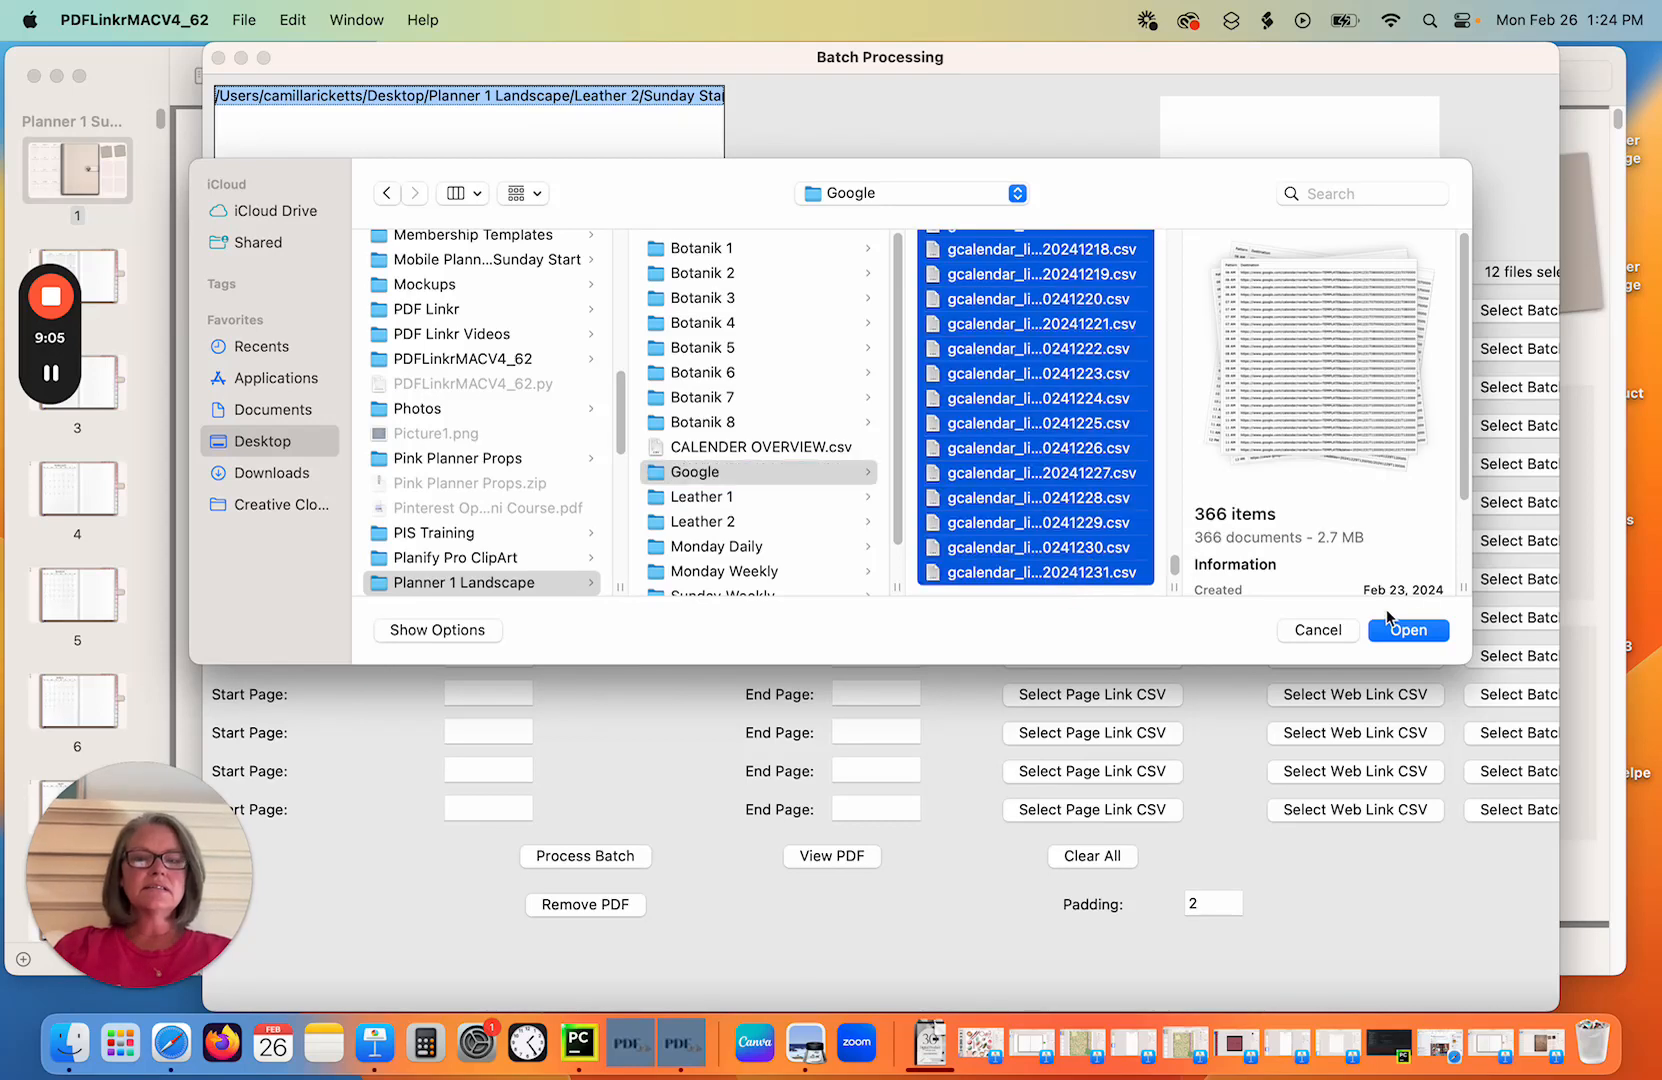
click(1411, 631)
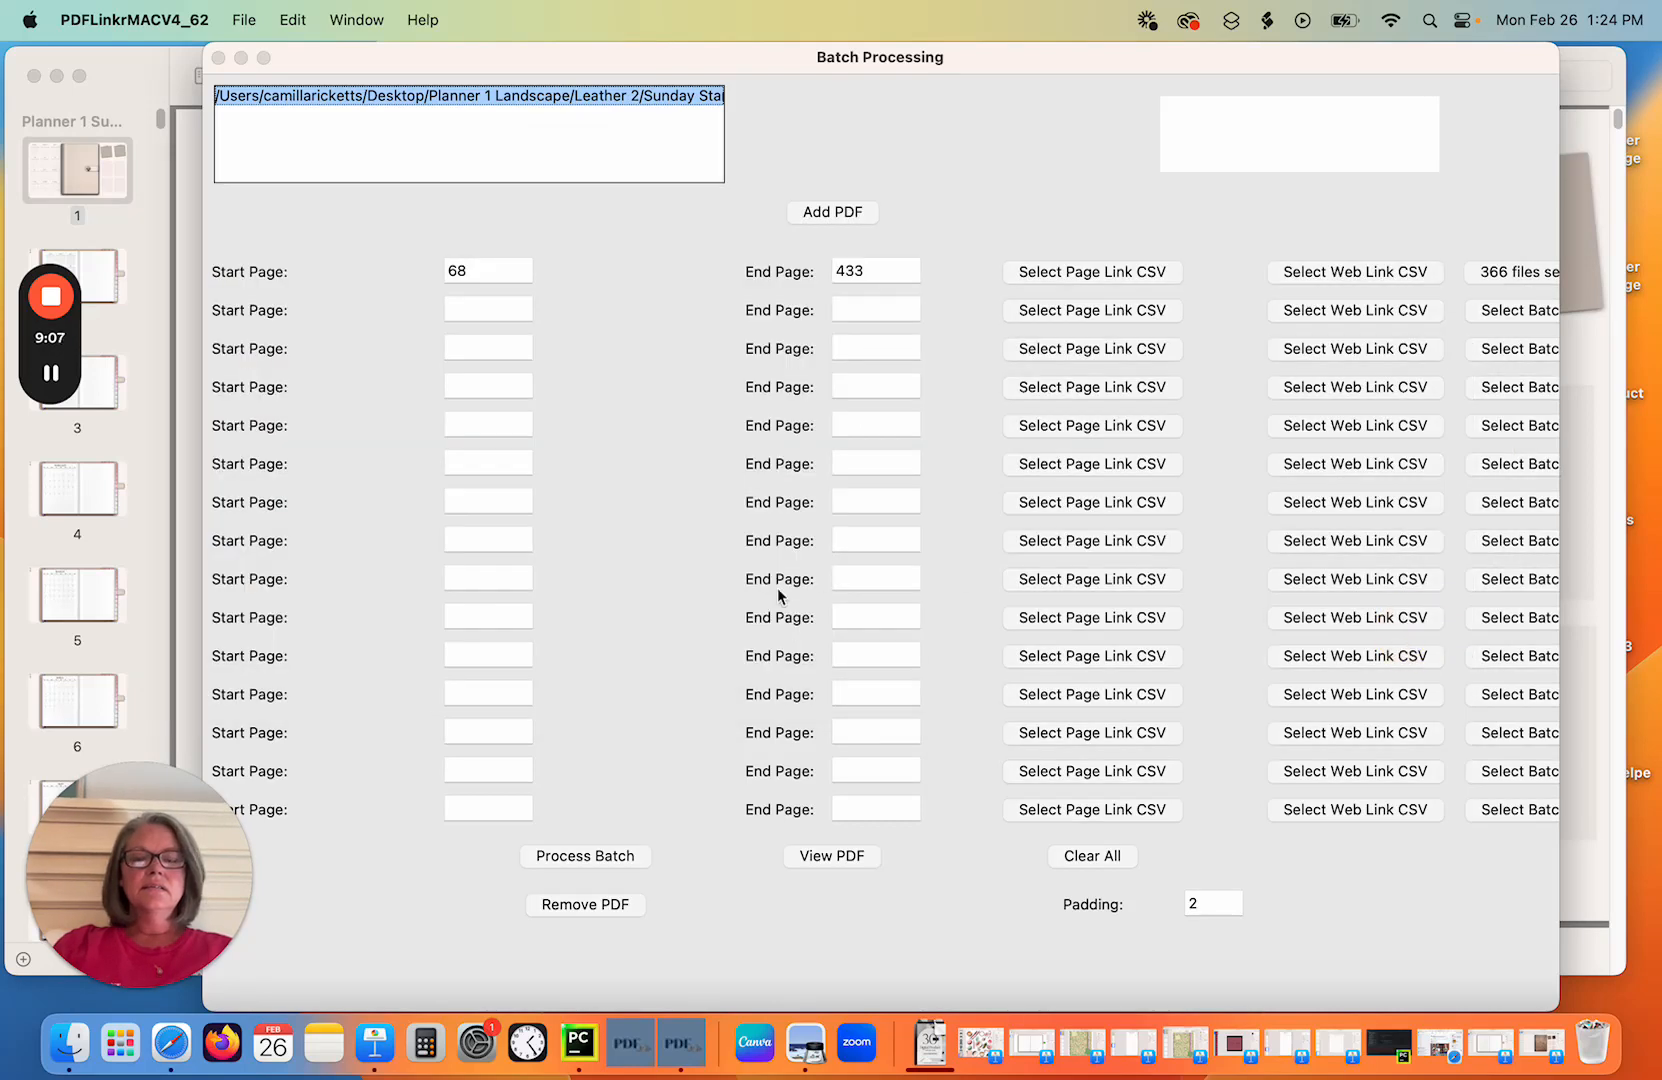
Process the batch for pages 68 to 433 and dismiss the completion message.
click(604, 856)
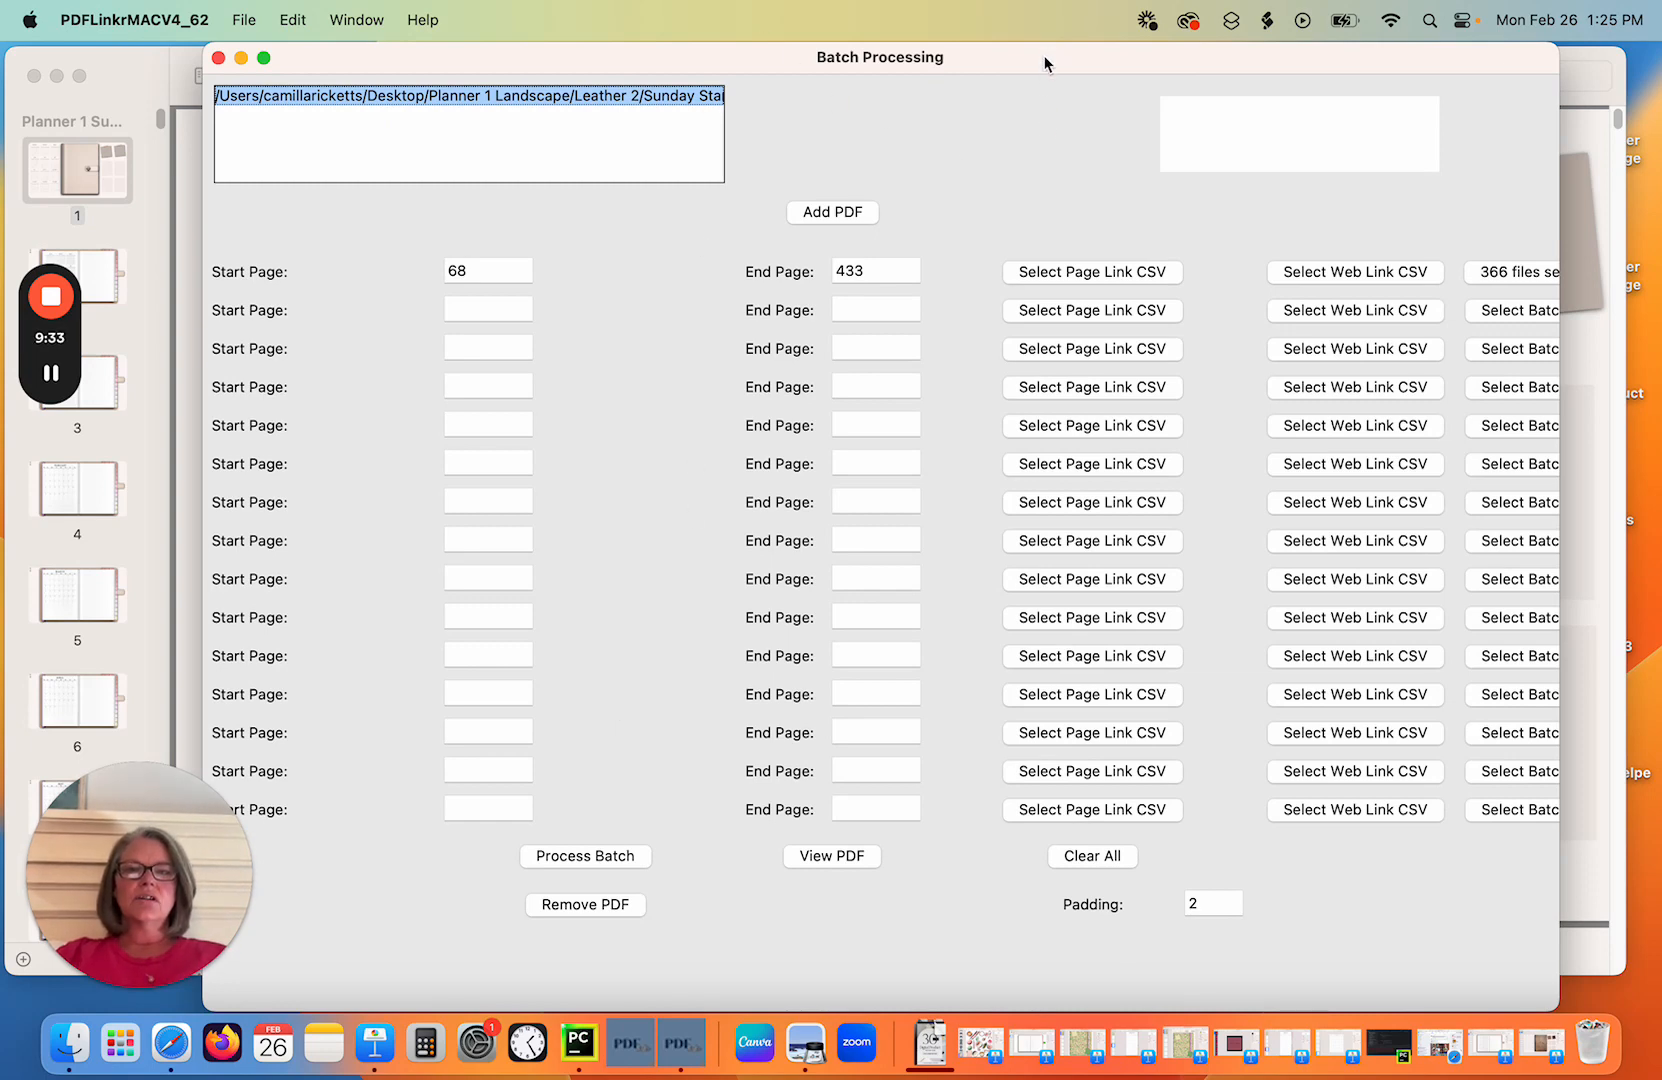
drag(1046, 62, 997, 472)
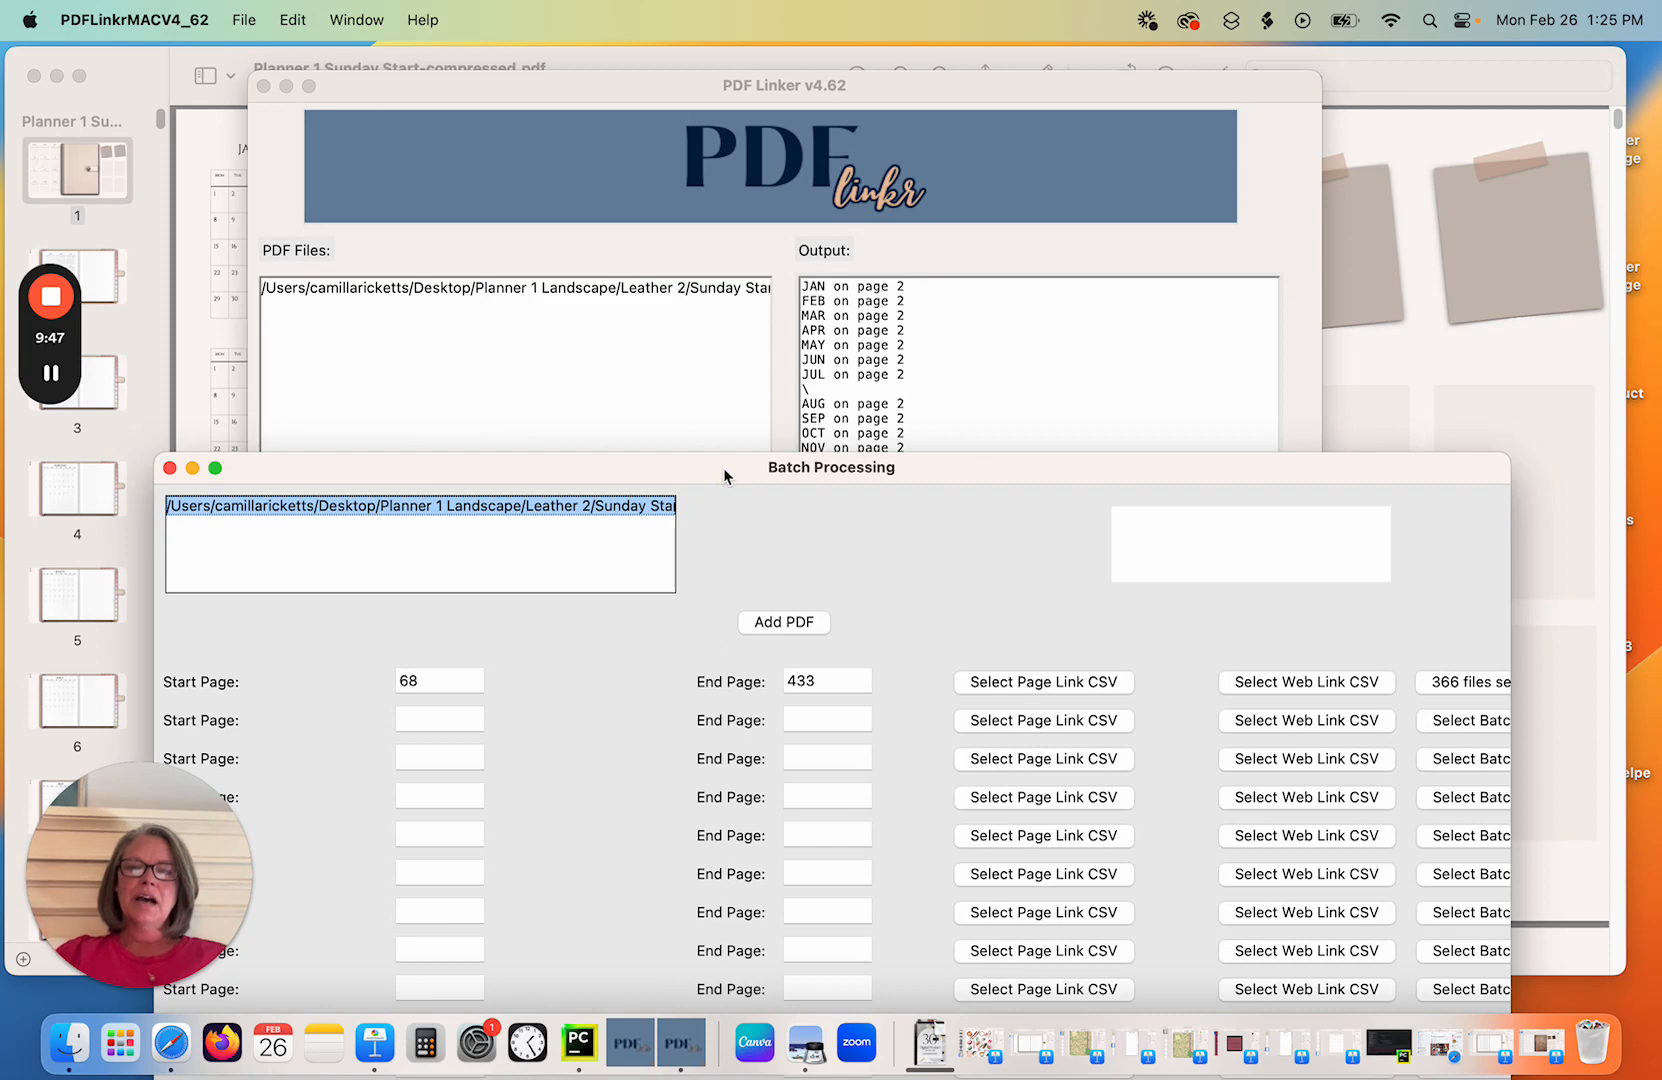
mouse_move(57, 378)
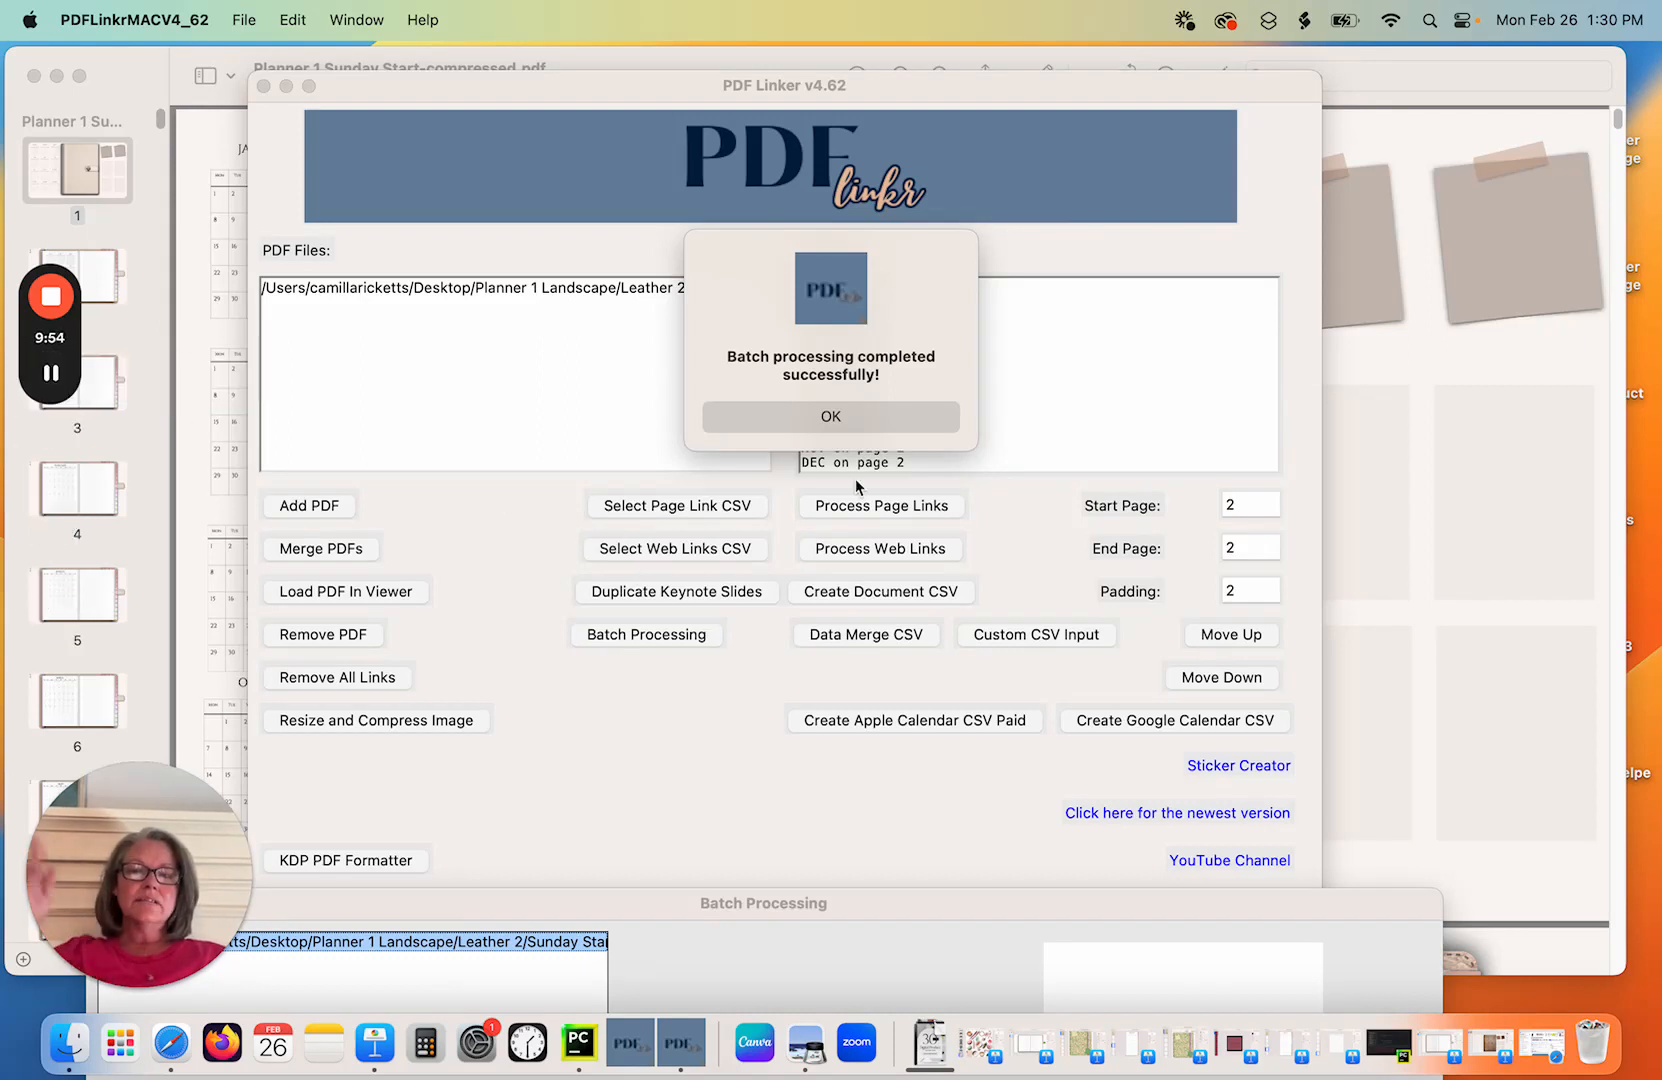
click(853, 416)
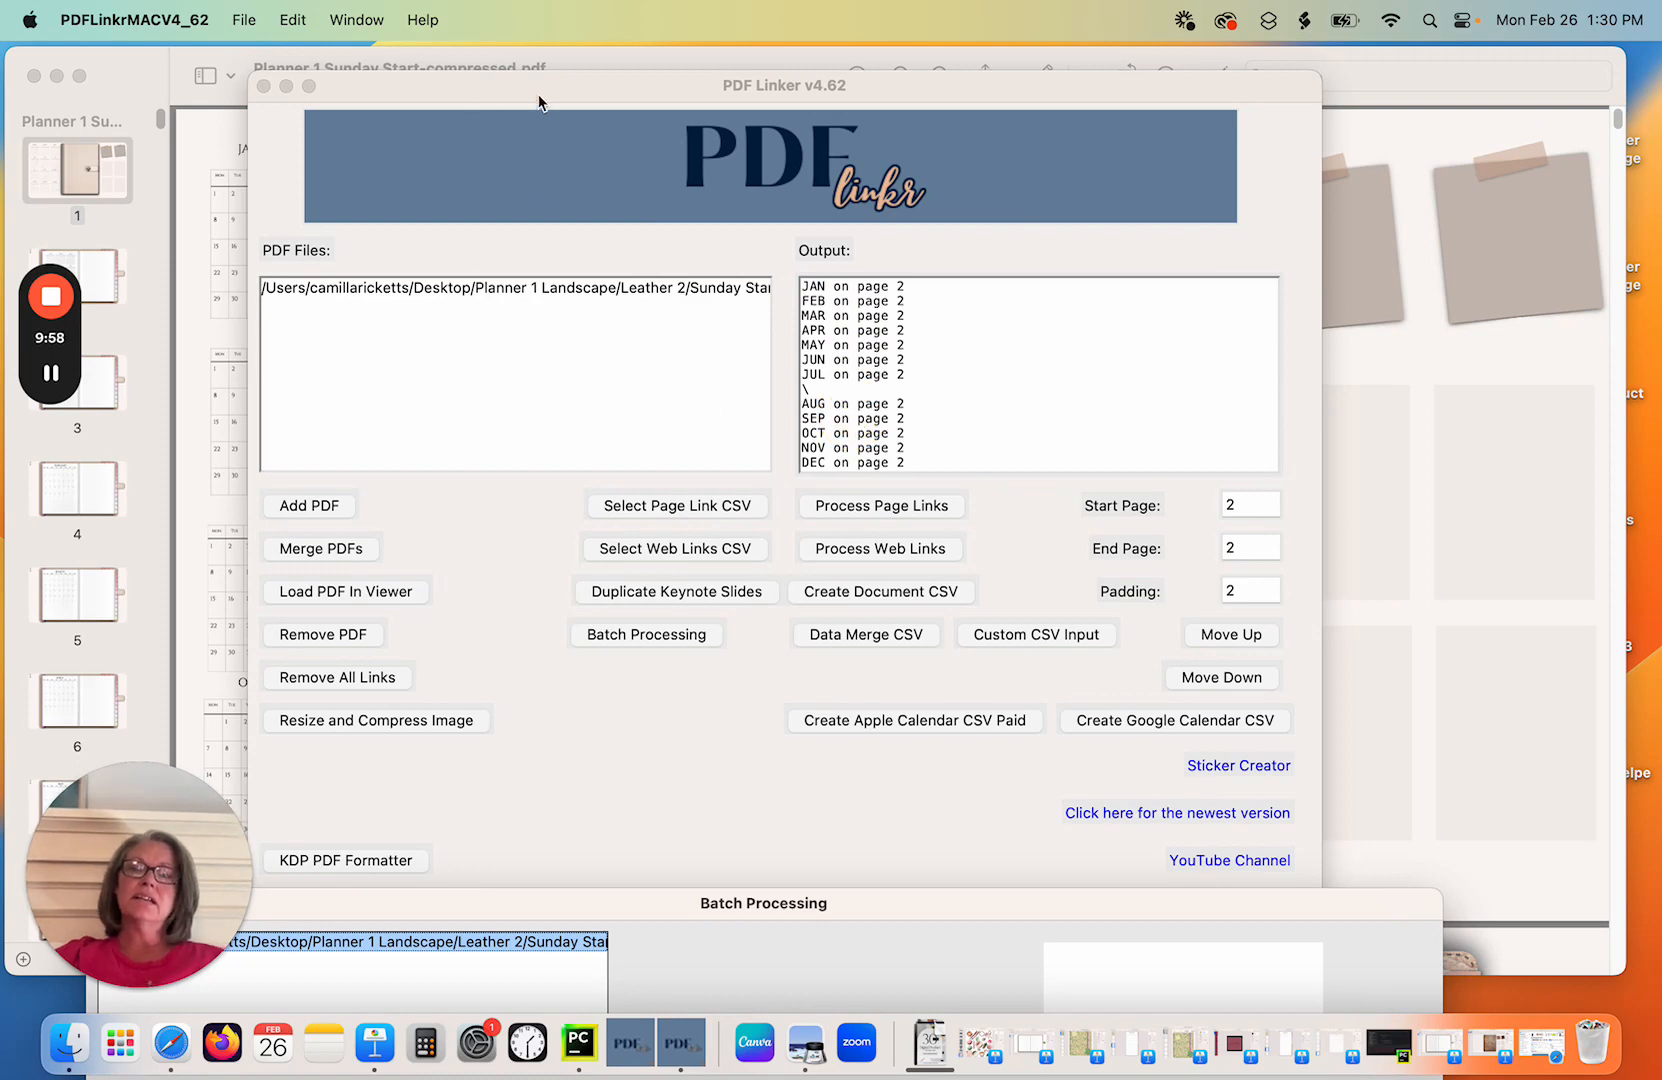
Close the Batch Processing window and open the custom link editor.
drag(540, 88, 458, 60)
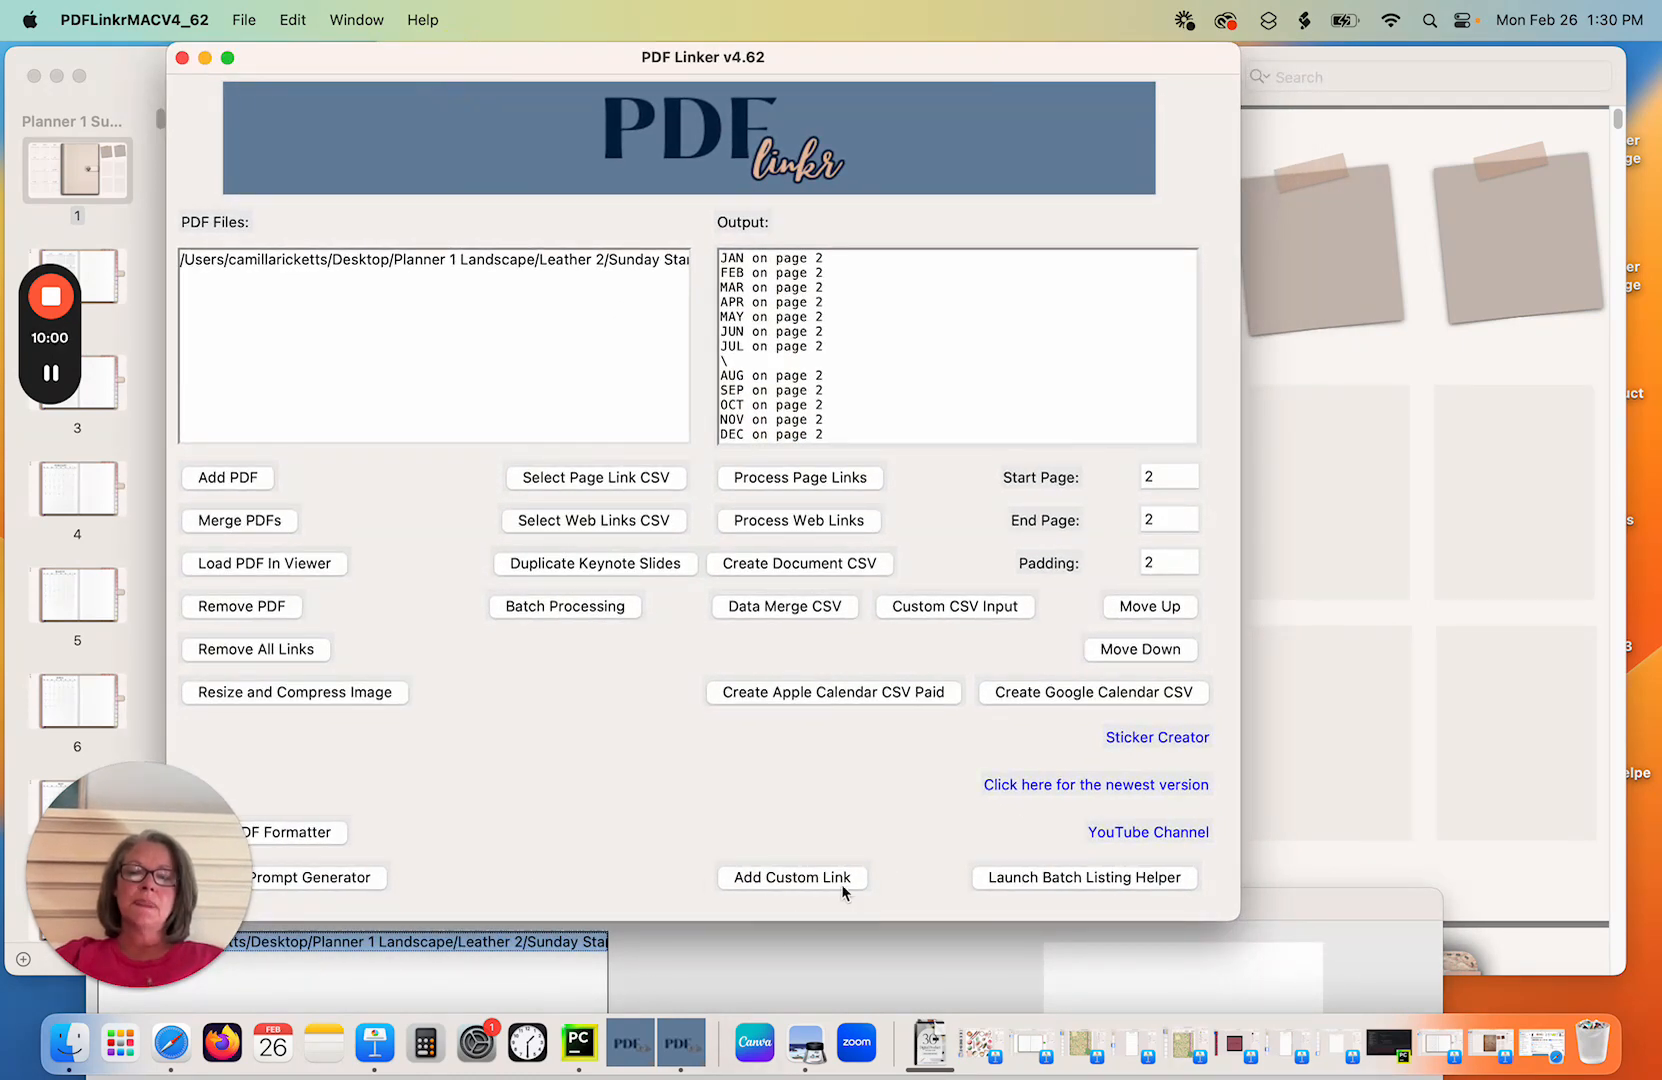
click(786, 879)
click(788, 878)
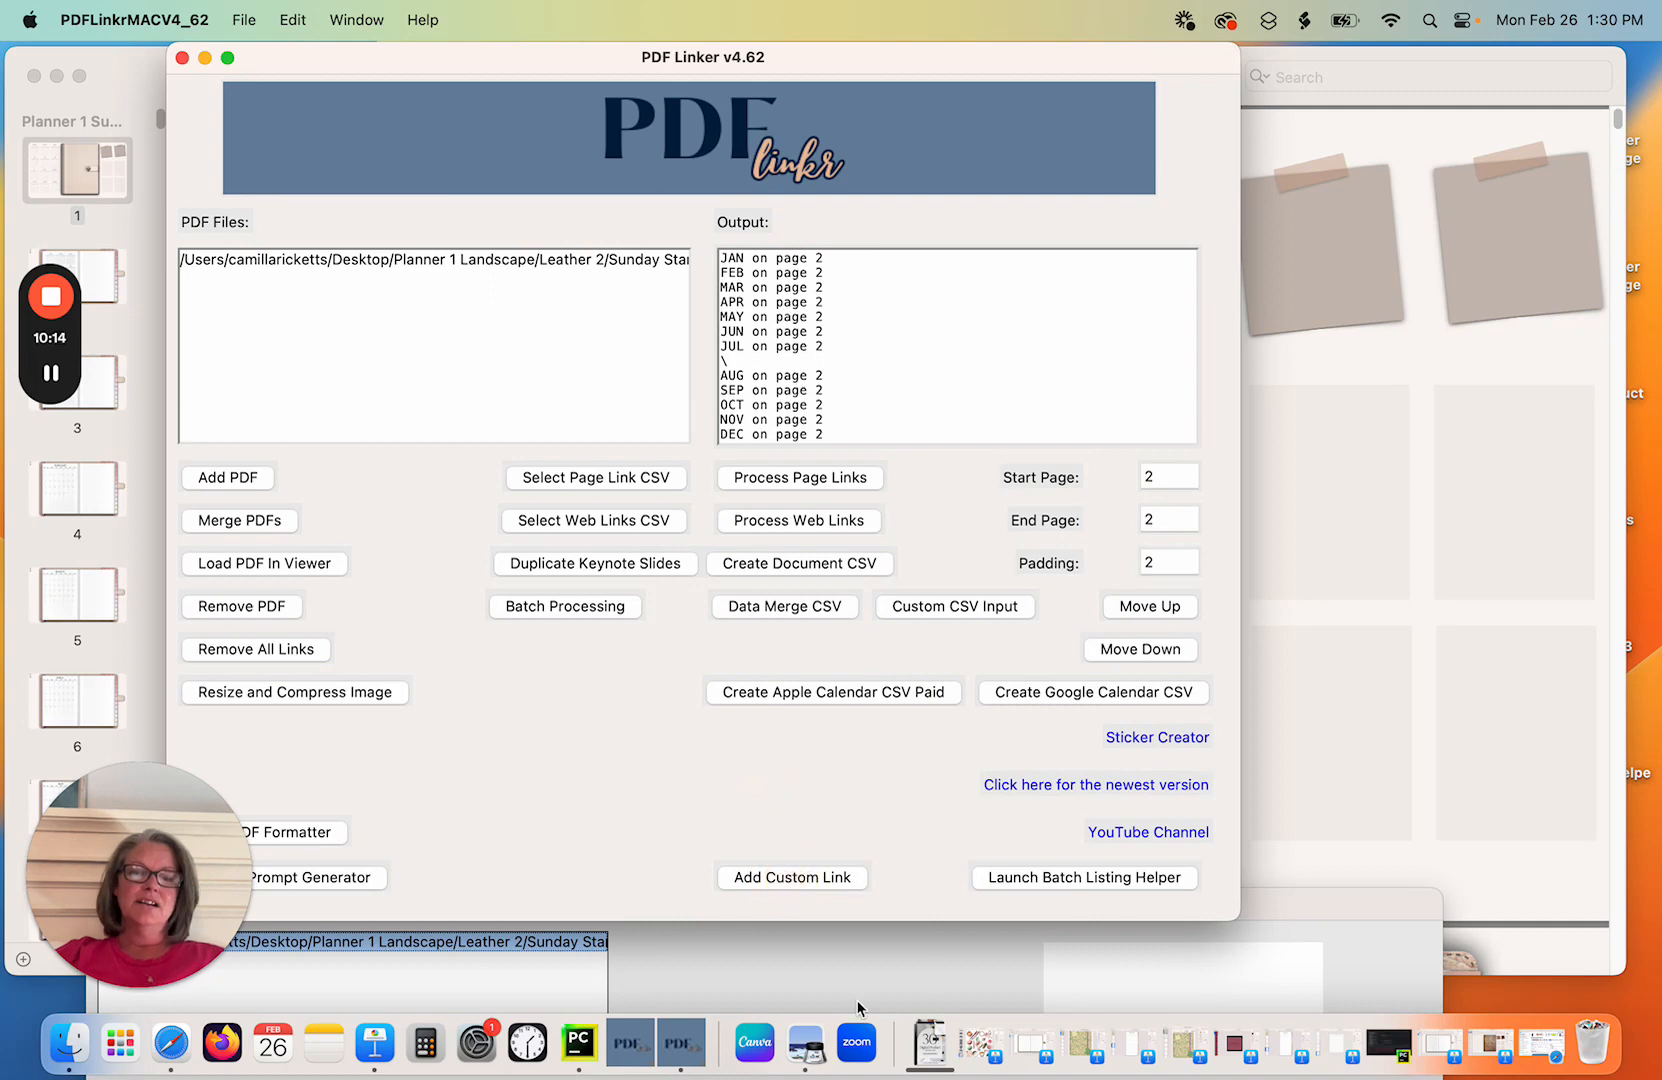
drag(643, 902, 829, 347)
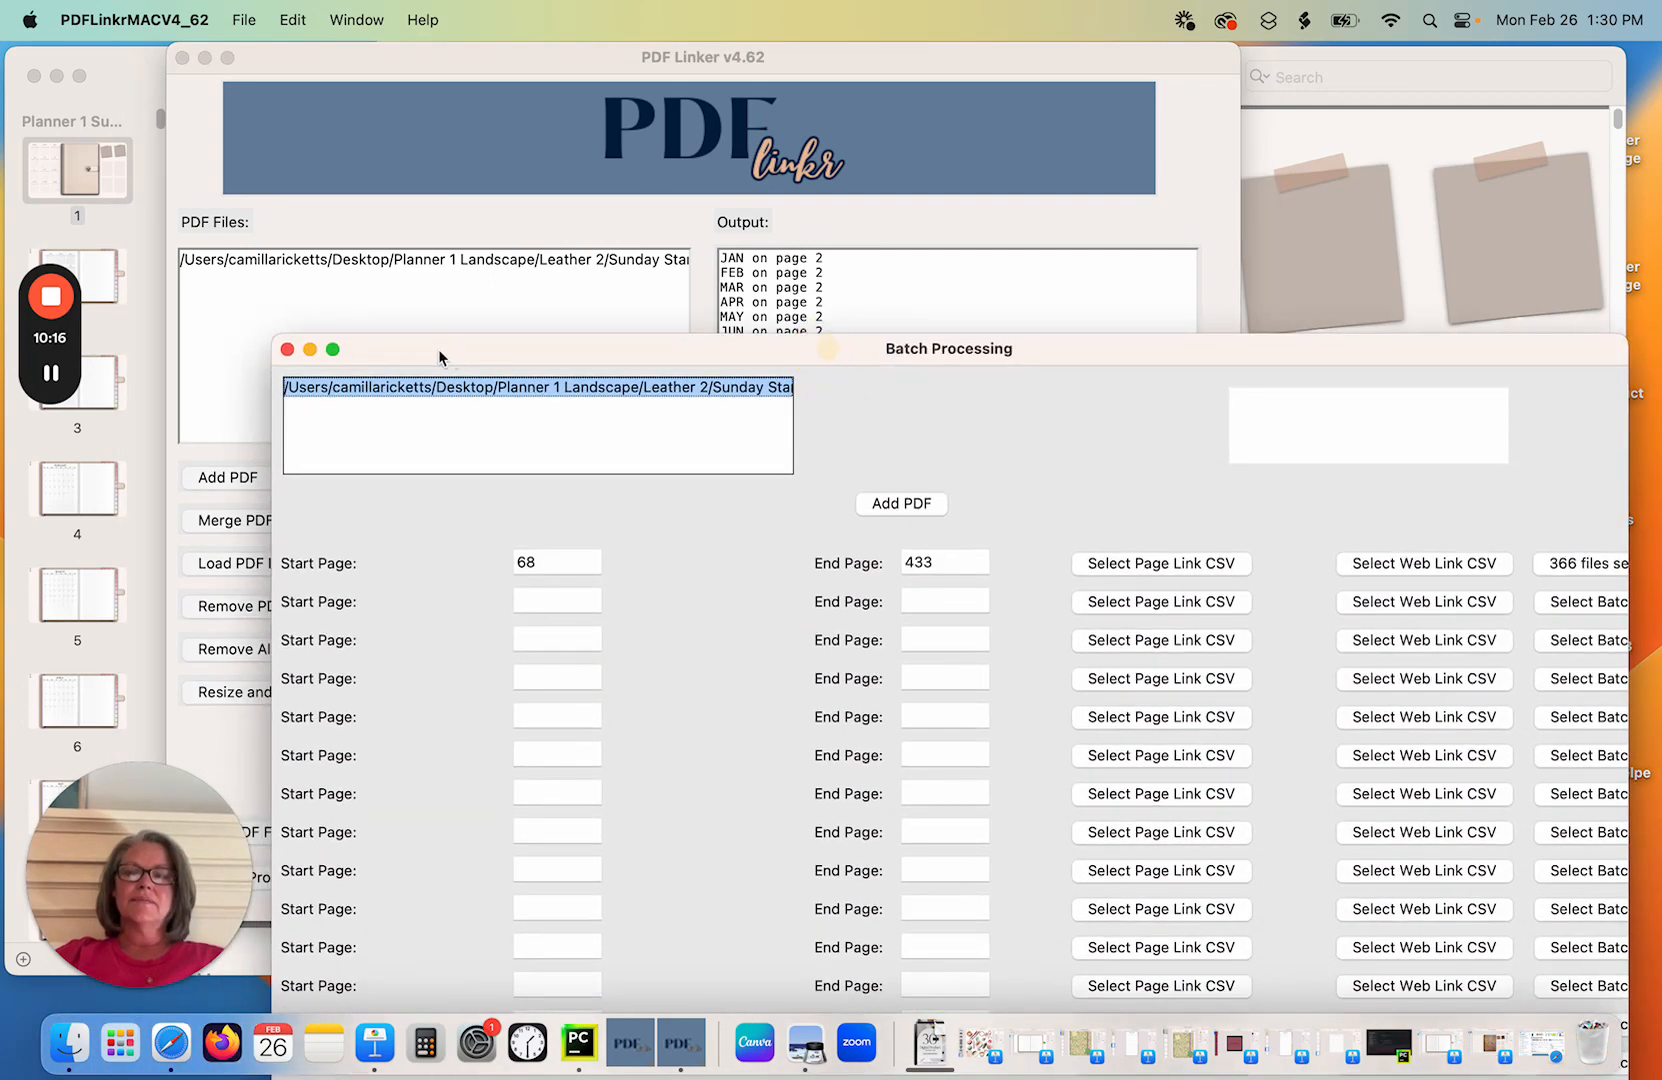
click(287, 350)
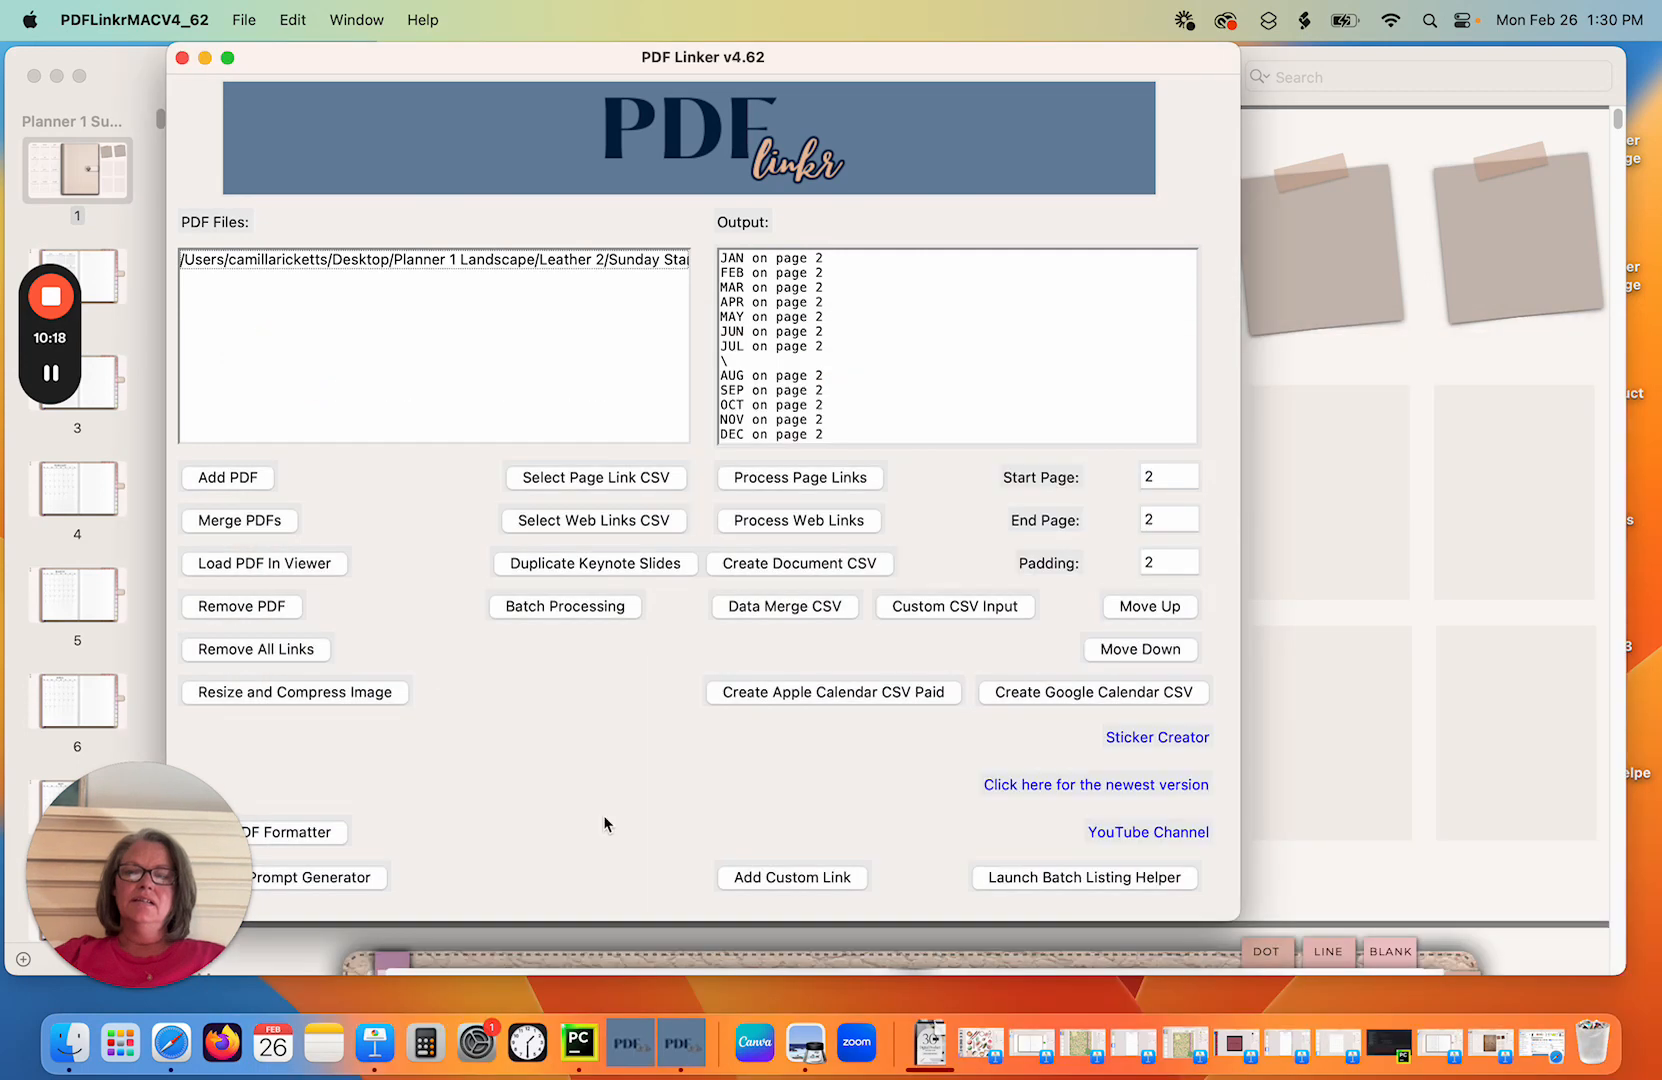
click(786, 879)
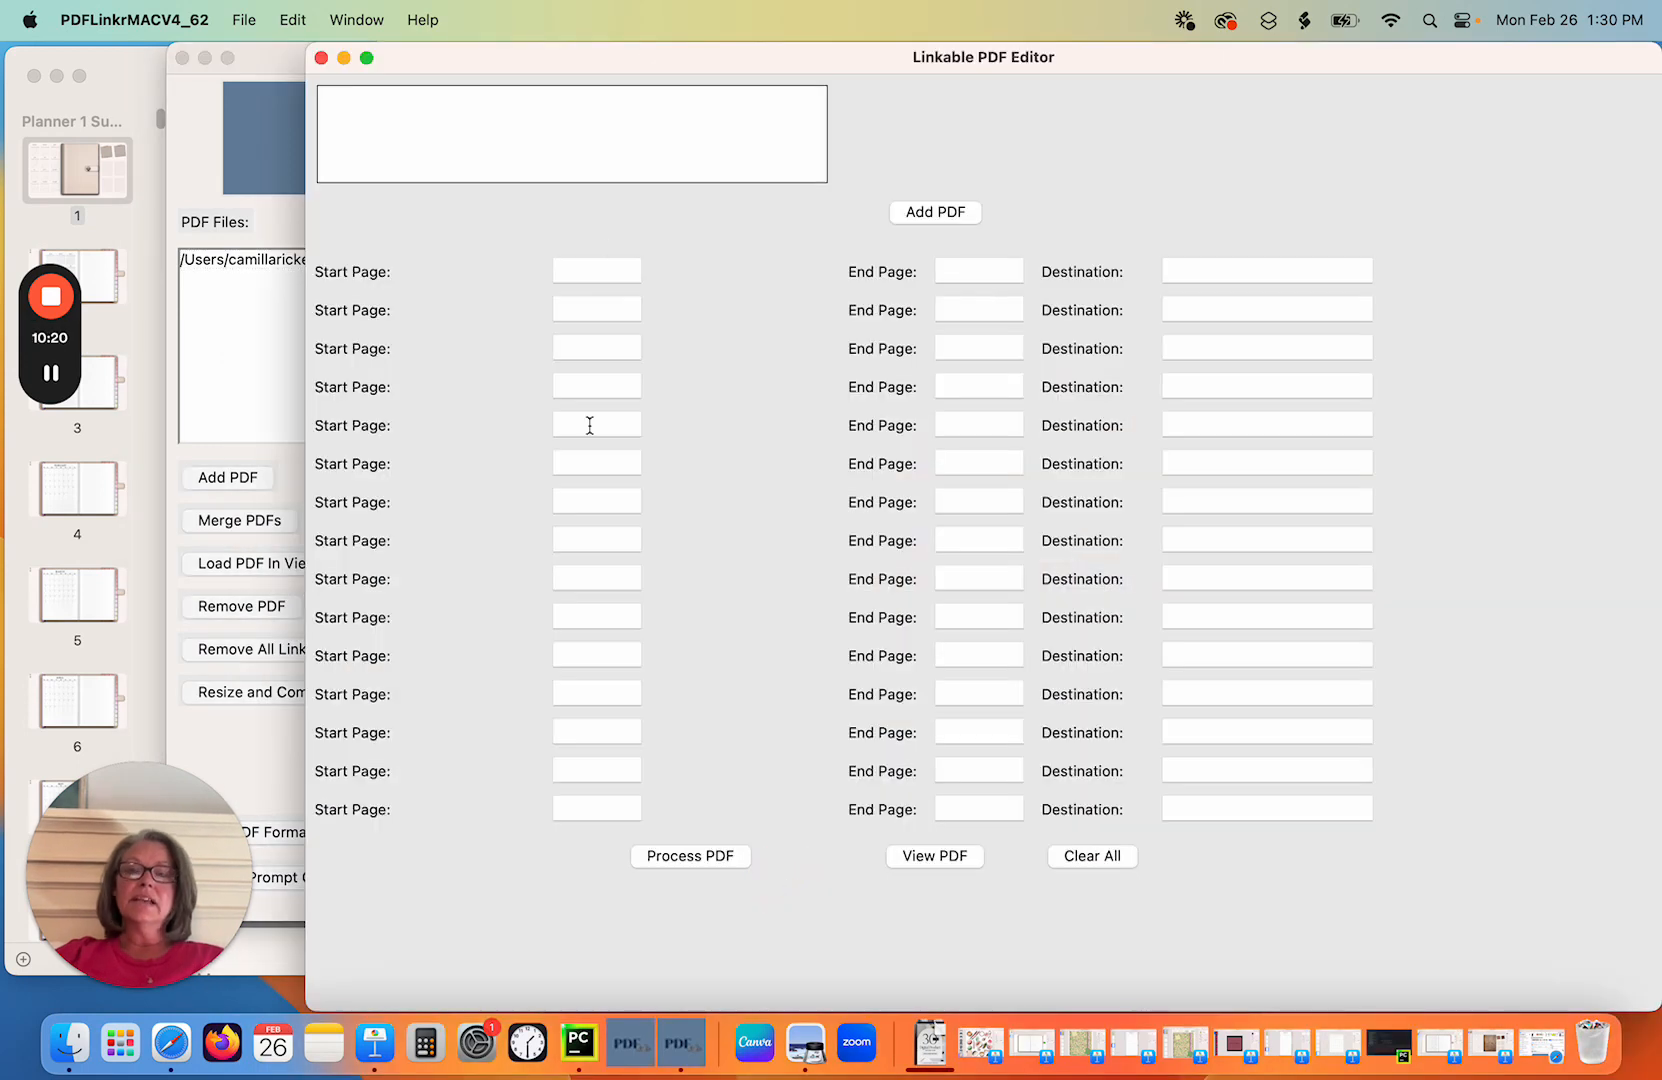
drag(784, 60, 638, 54)
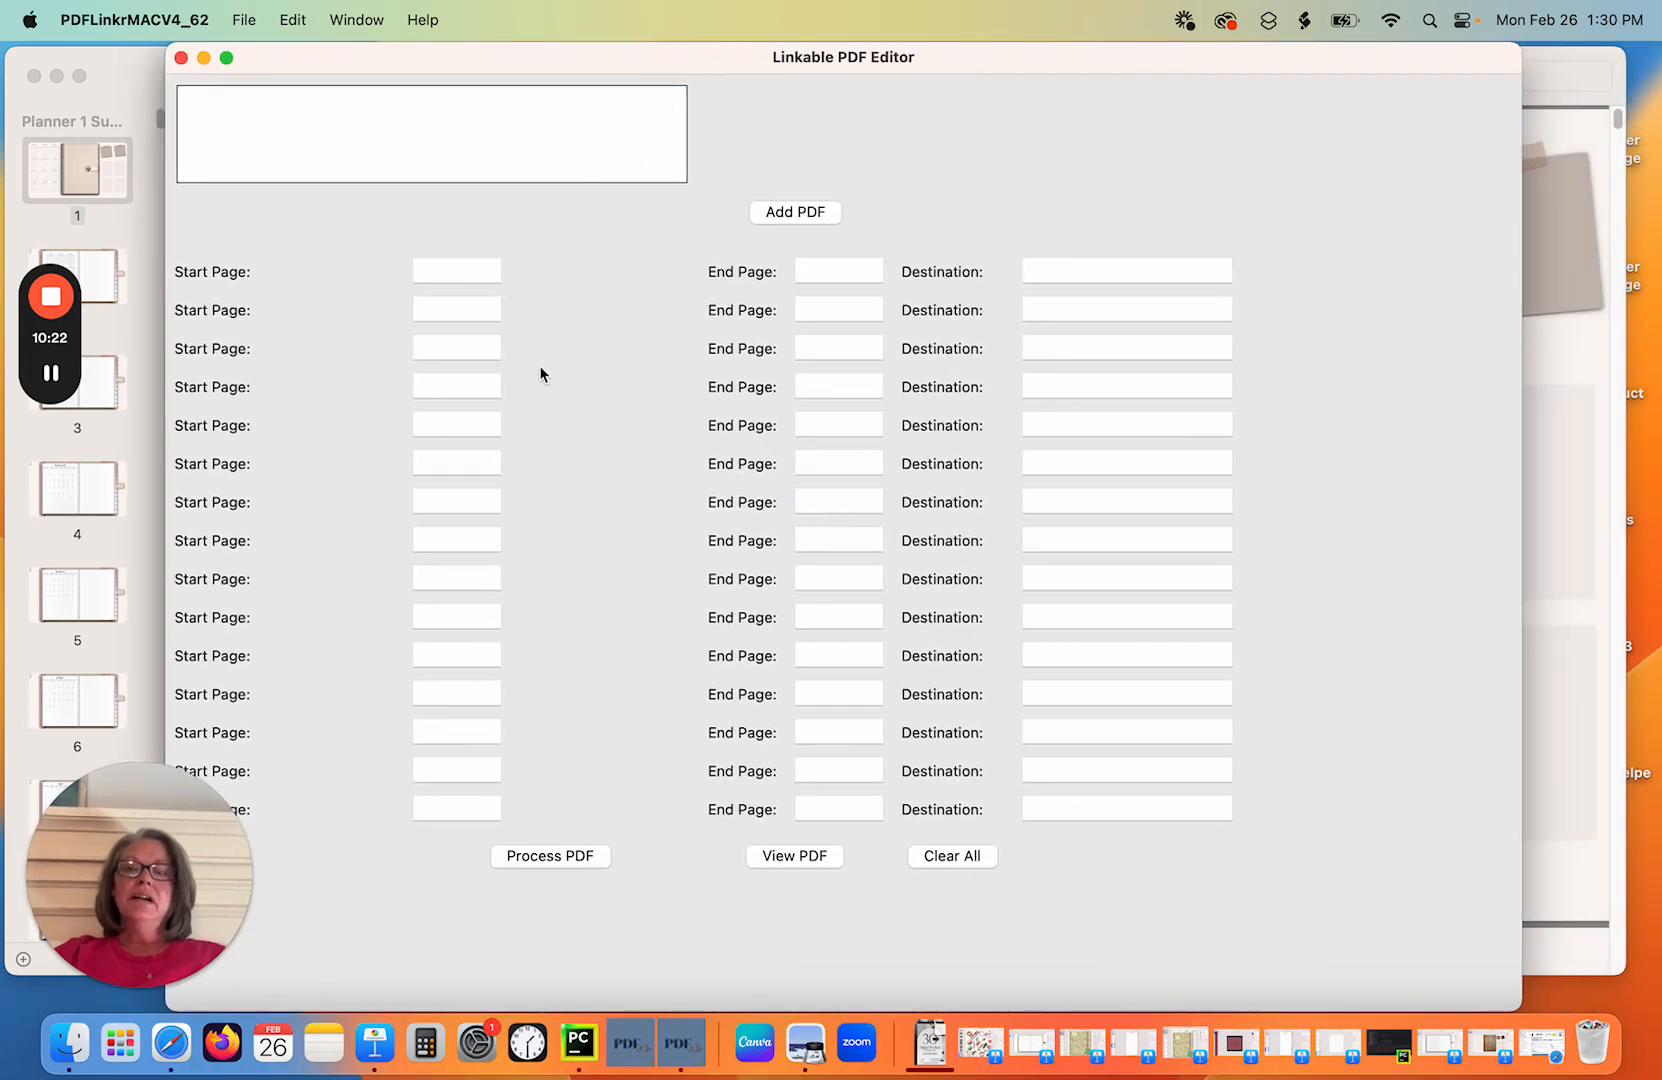
Check page 2 of the planner in Preview, and set the first custom link row to start page 2, end page 442 and destination 1.
click(443, 272)
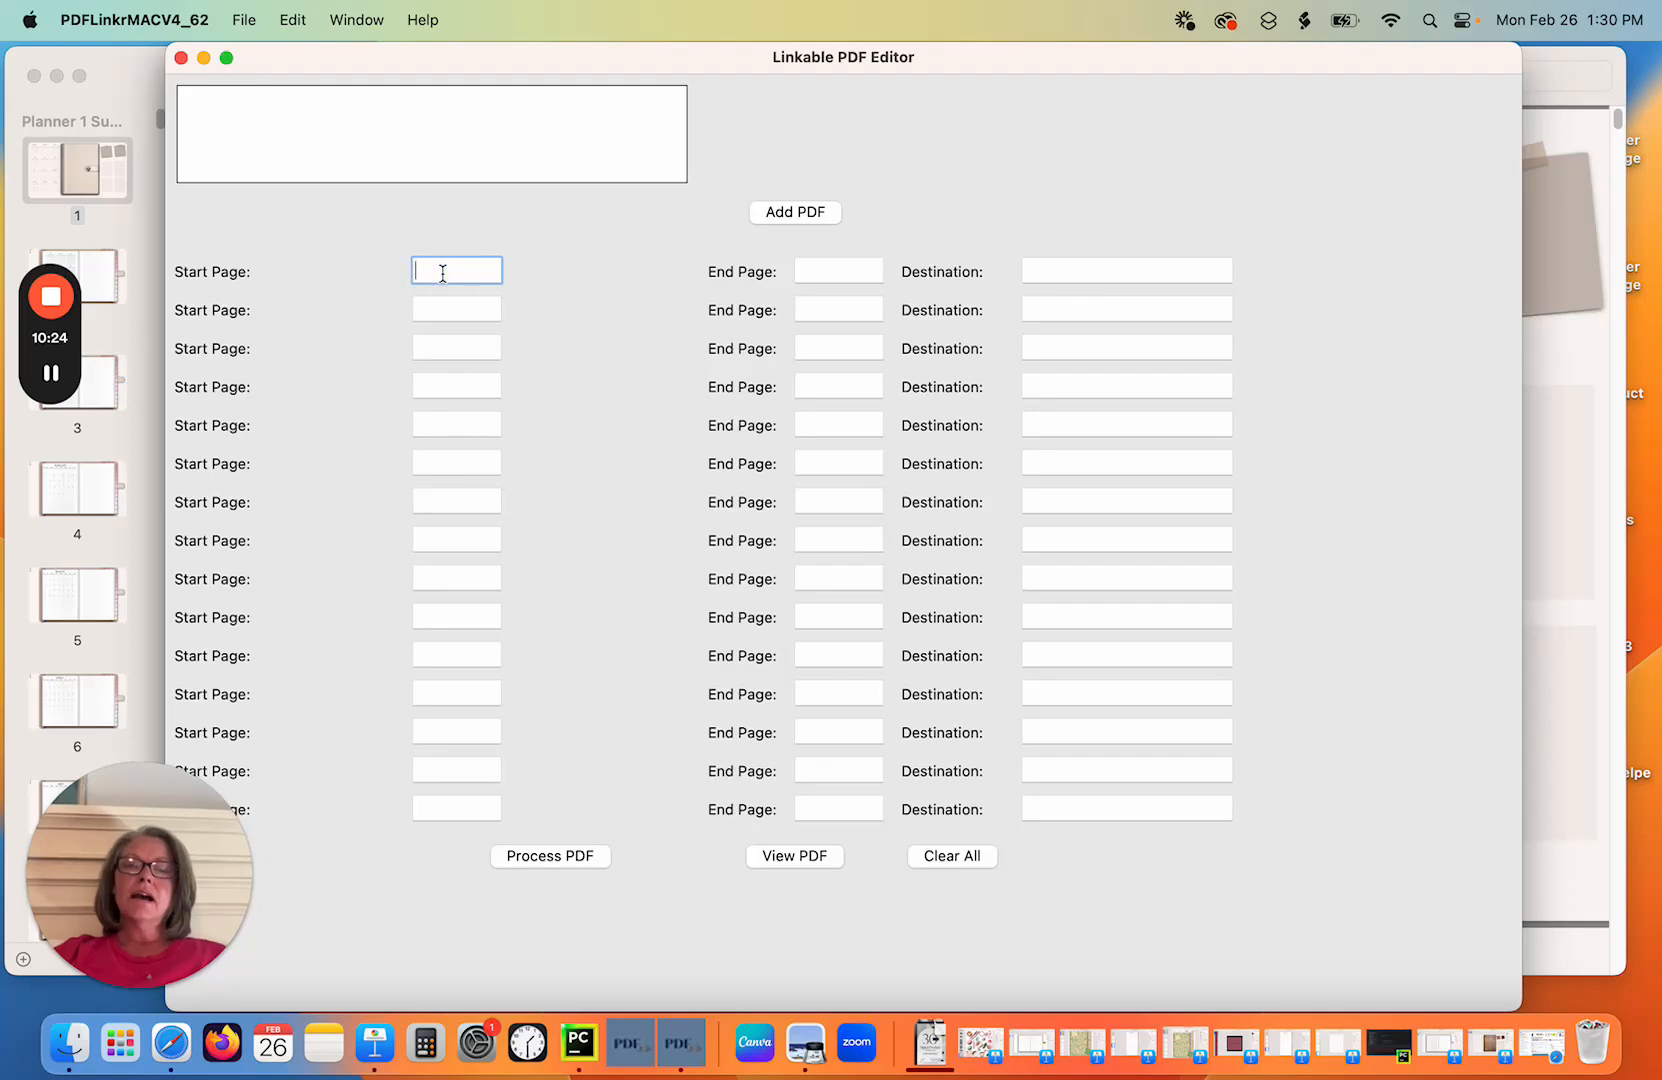
click(45, 249)
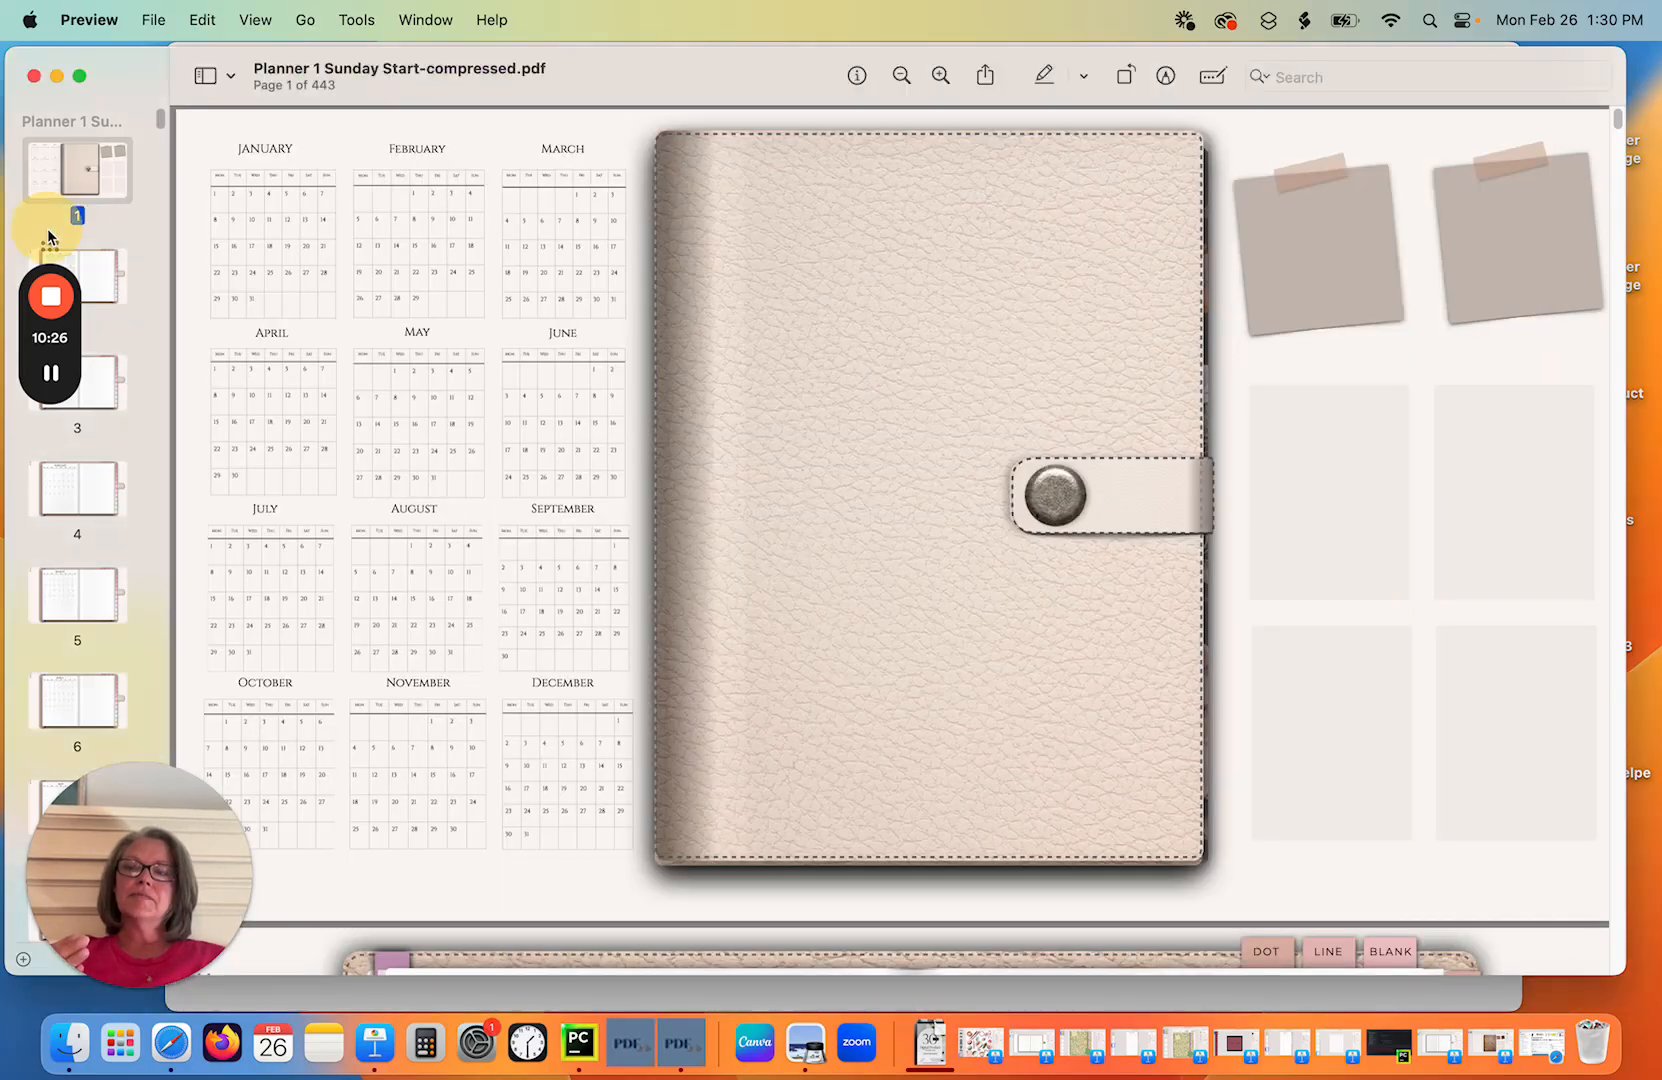
click(97, 284)
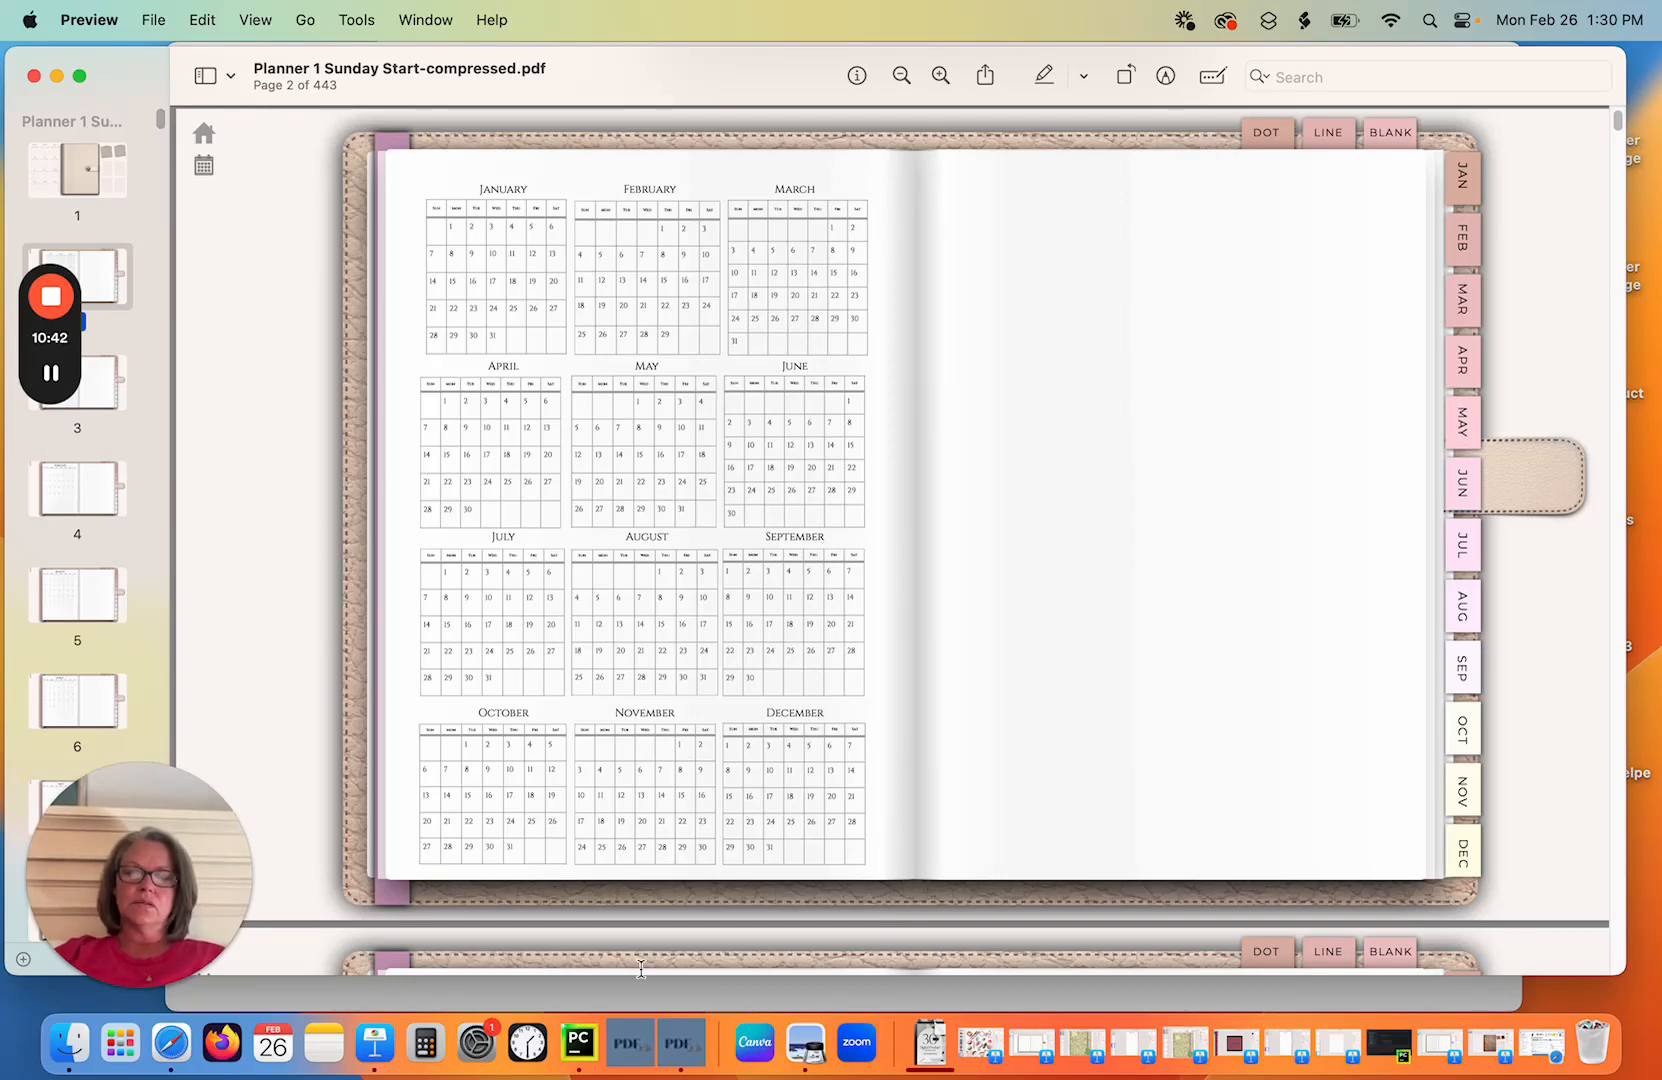
click(680, 1042)
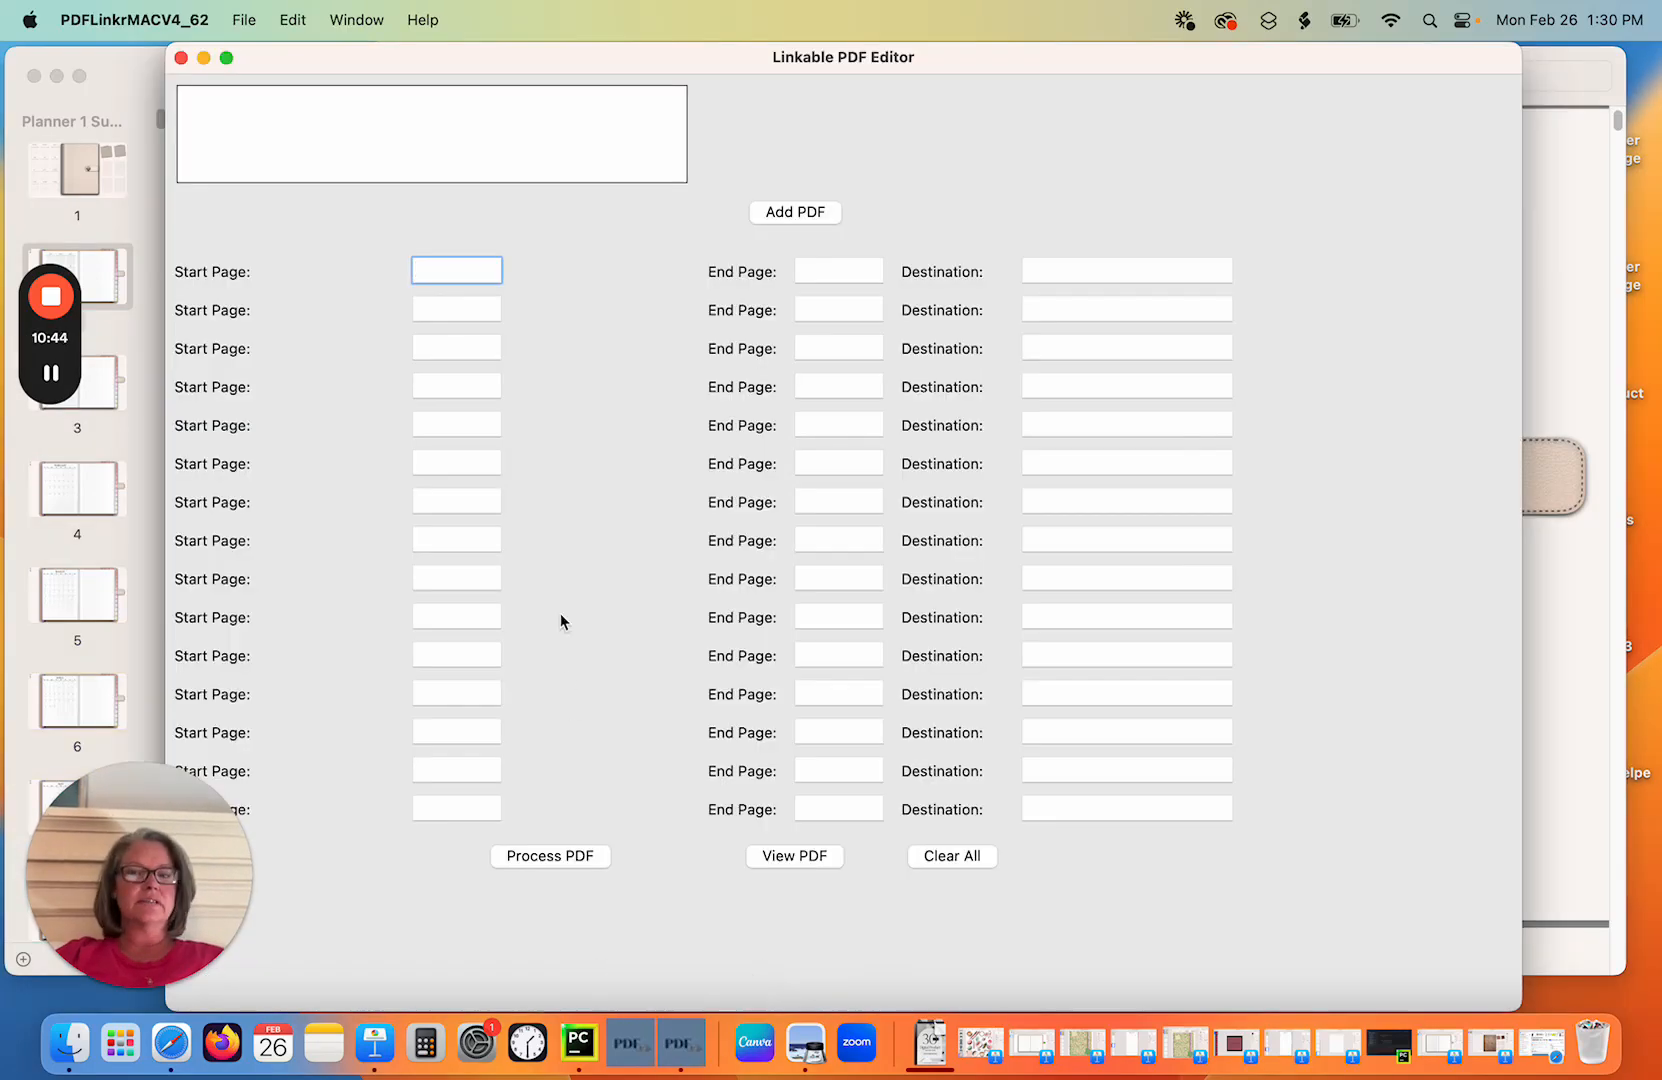
click(425, 266)
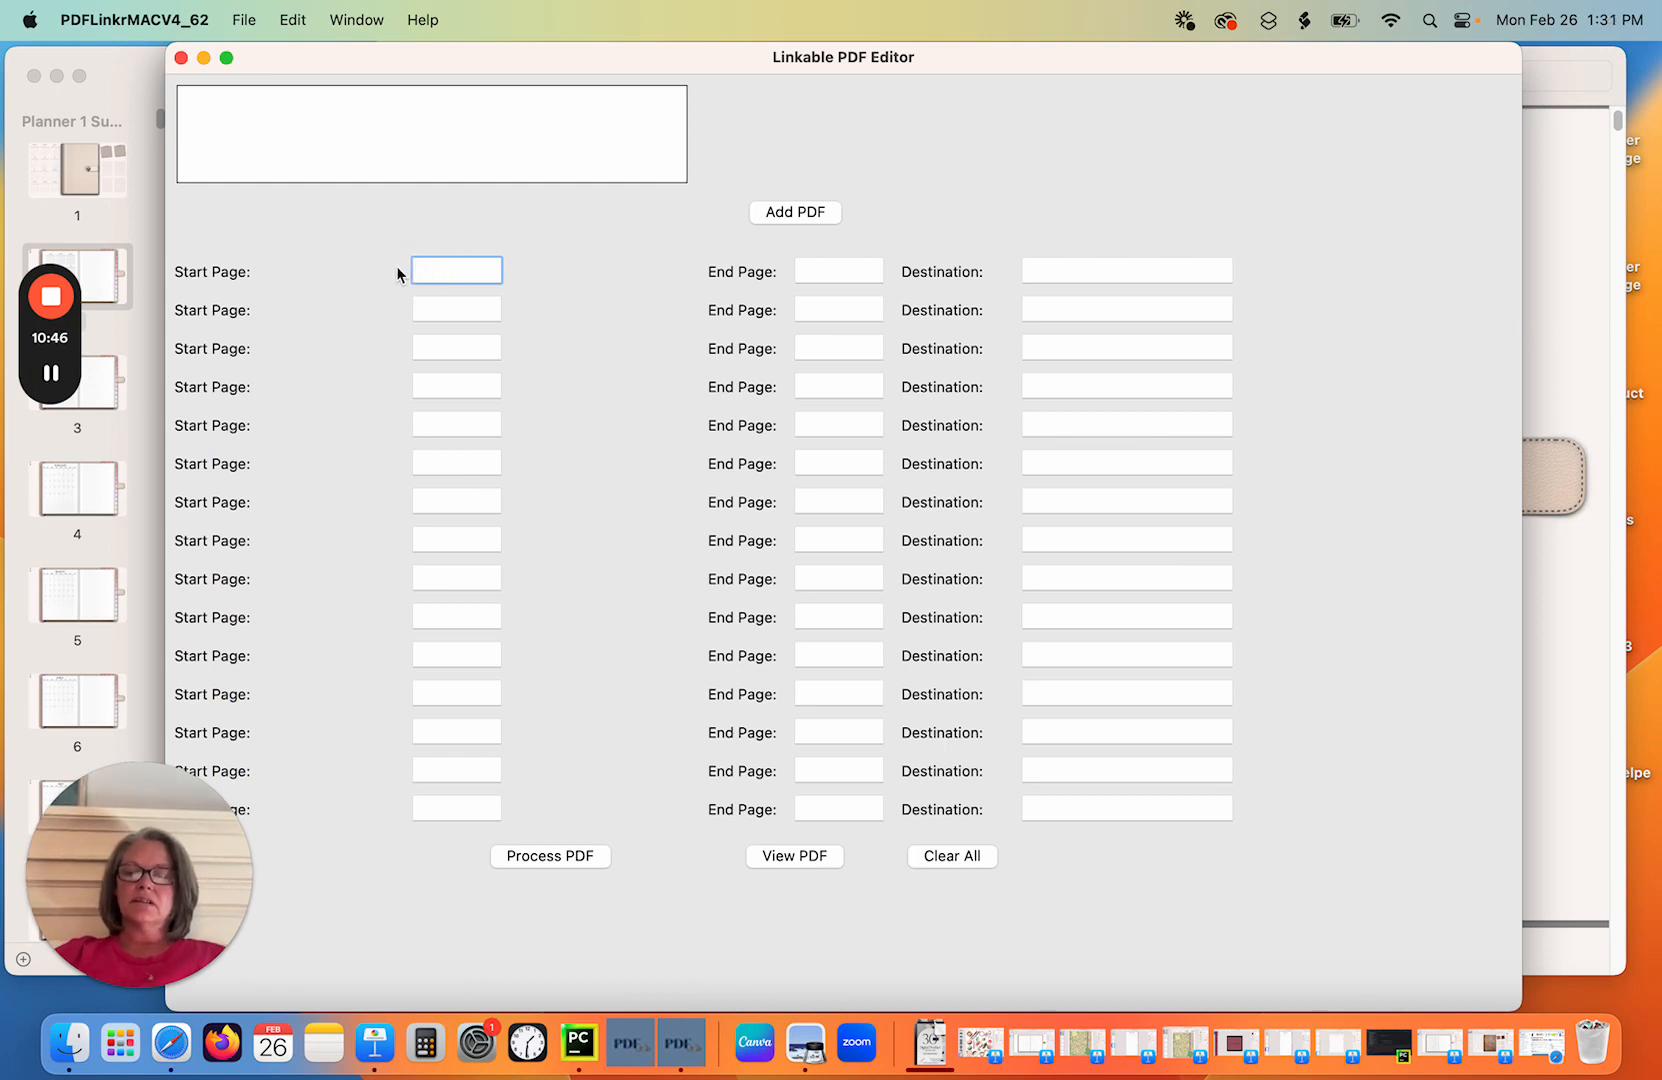
text(2)
click(836, 271)
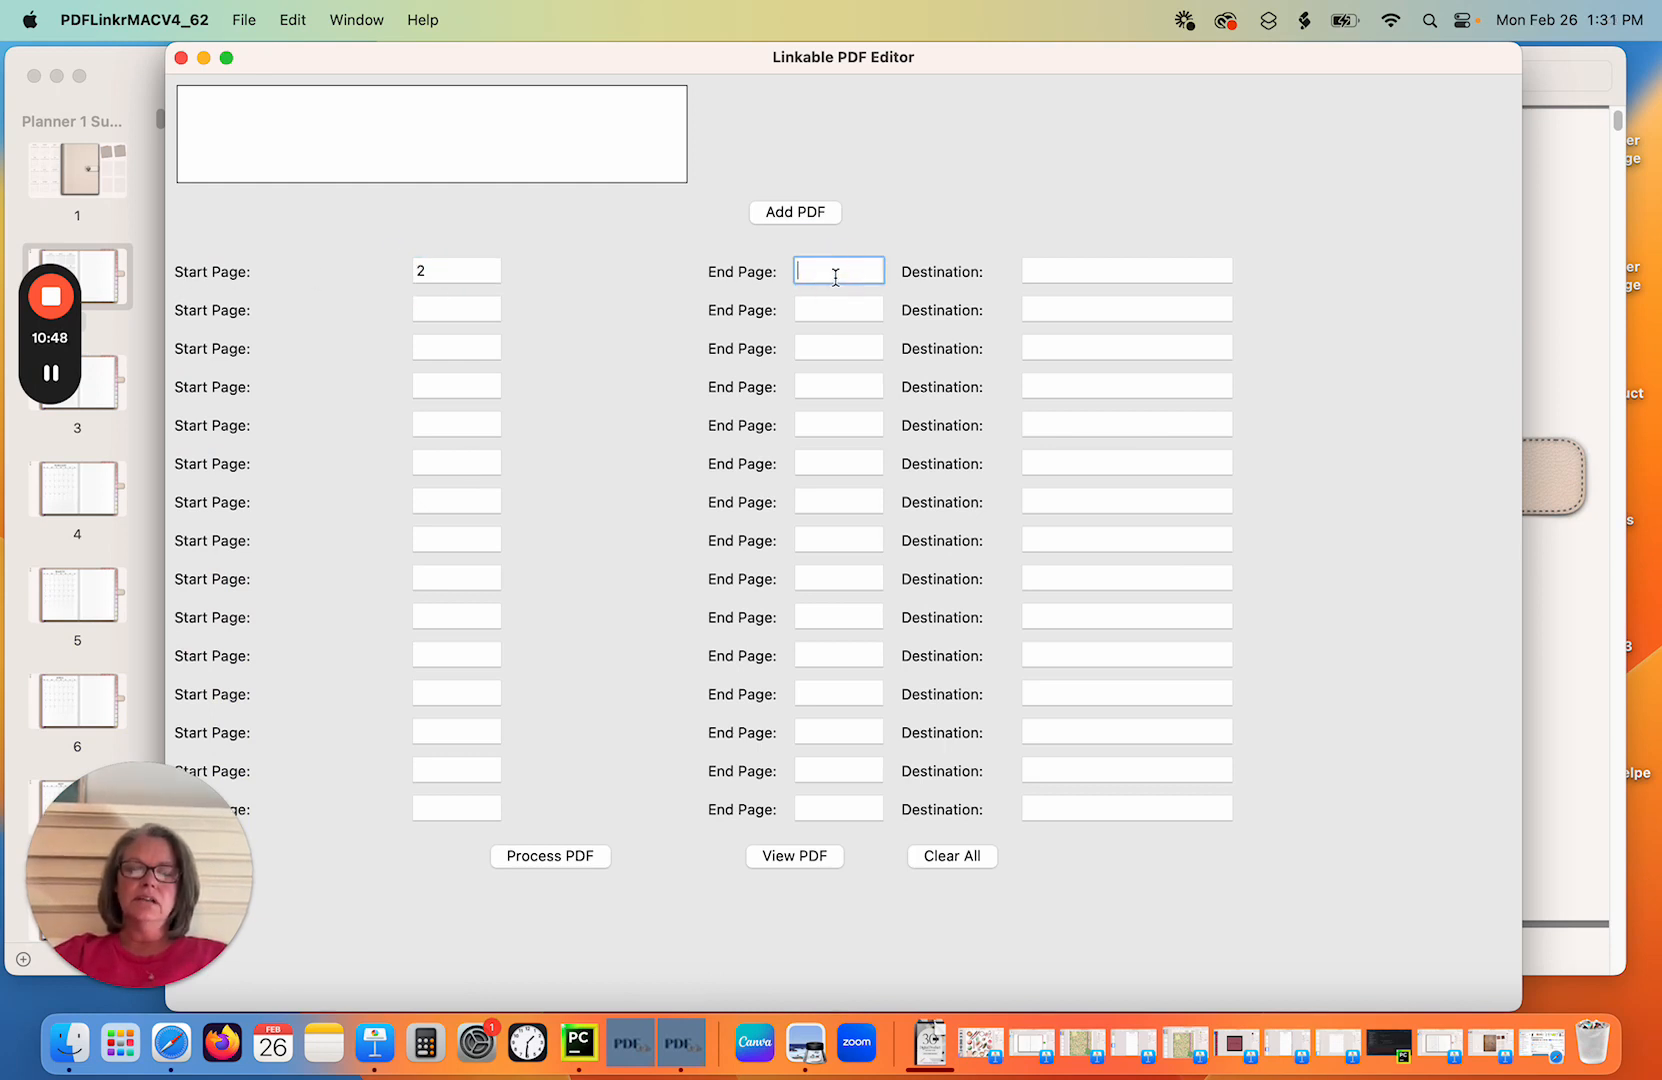
text(442)
click(1069, 271)
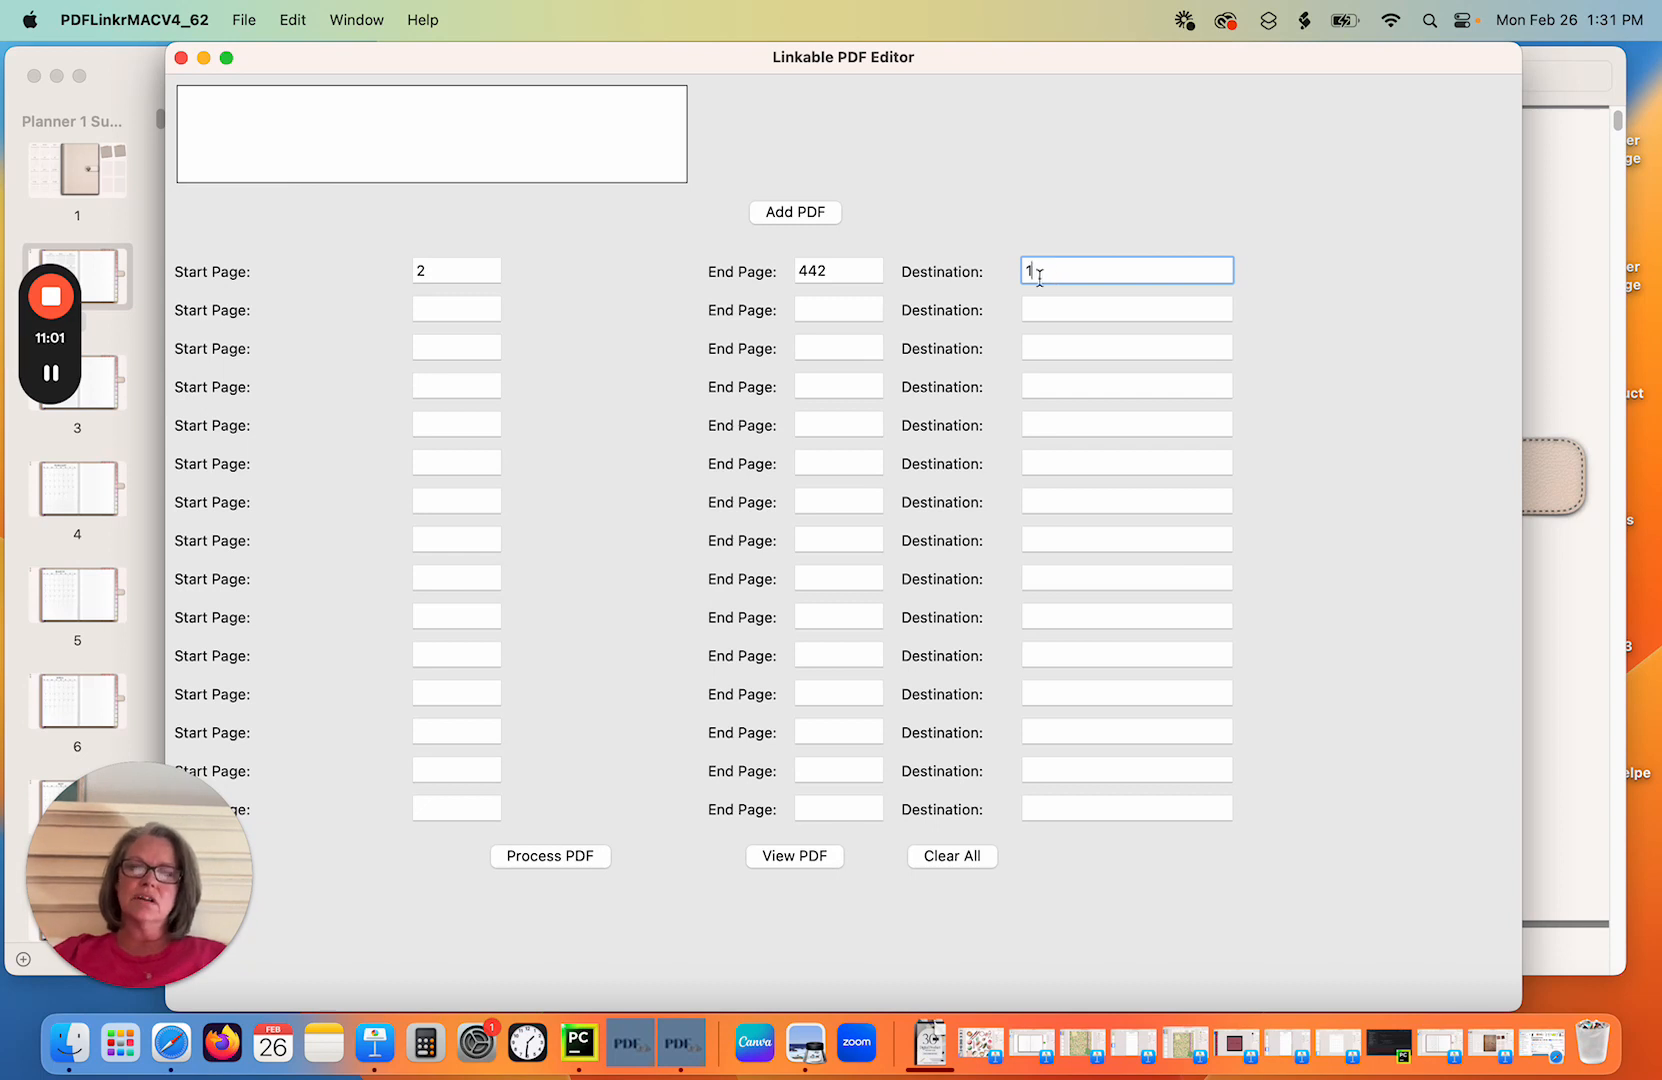
Add the updated planner PDF from Planner 1 Landscape/Leather 2/Sunday Start to the link editor and select it in the file list.
click(831, 213)
click(909, 193)
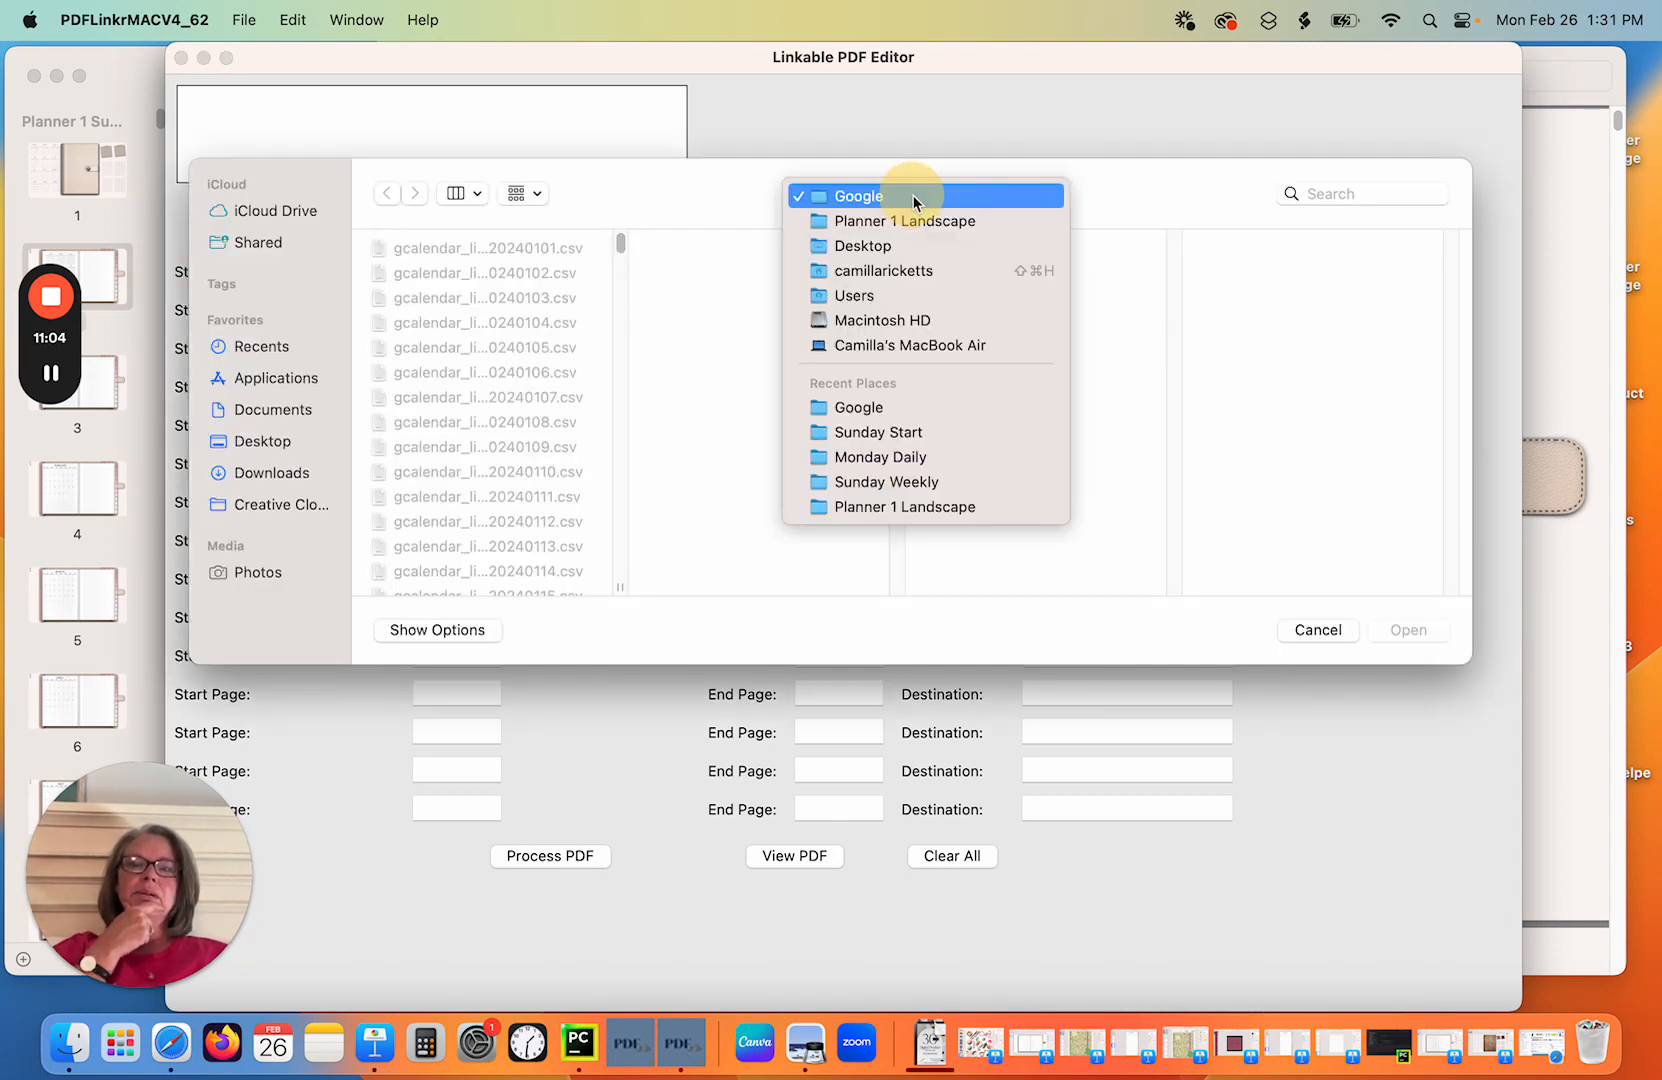
click(920, 220)
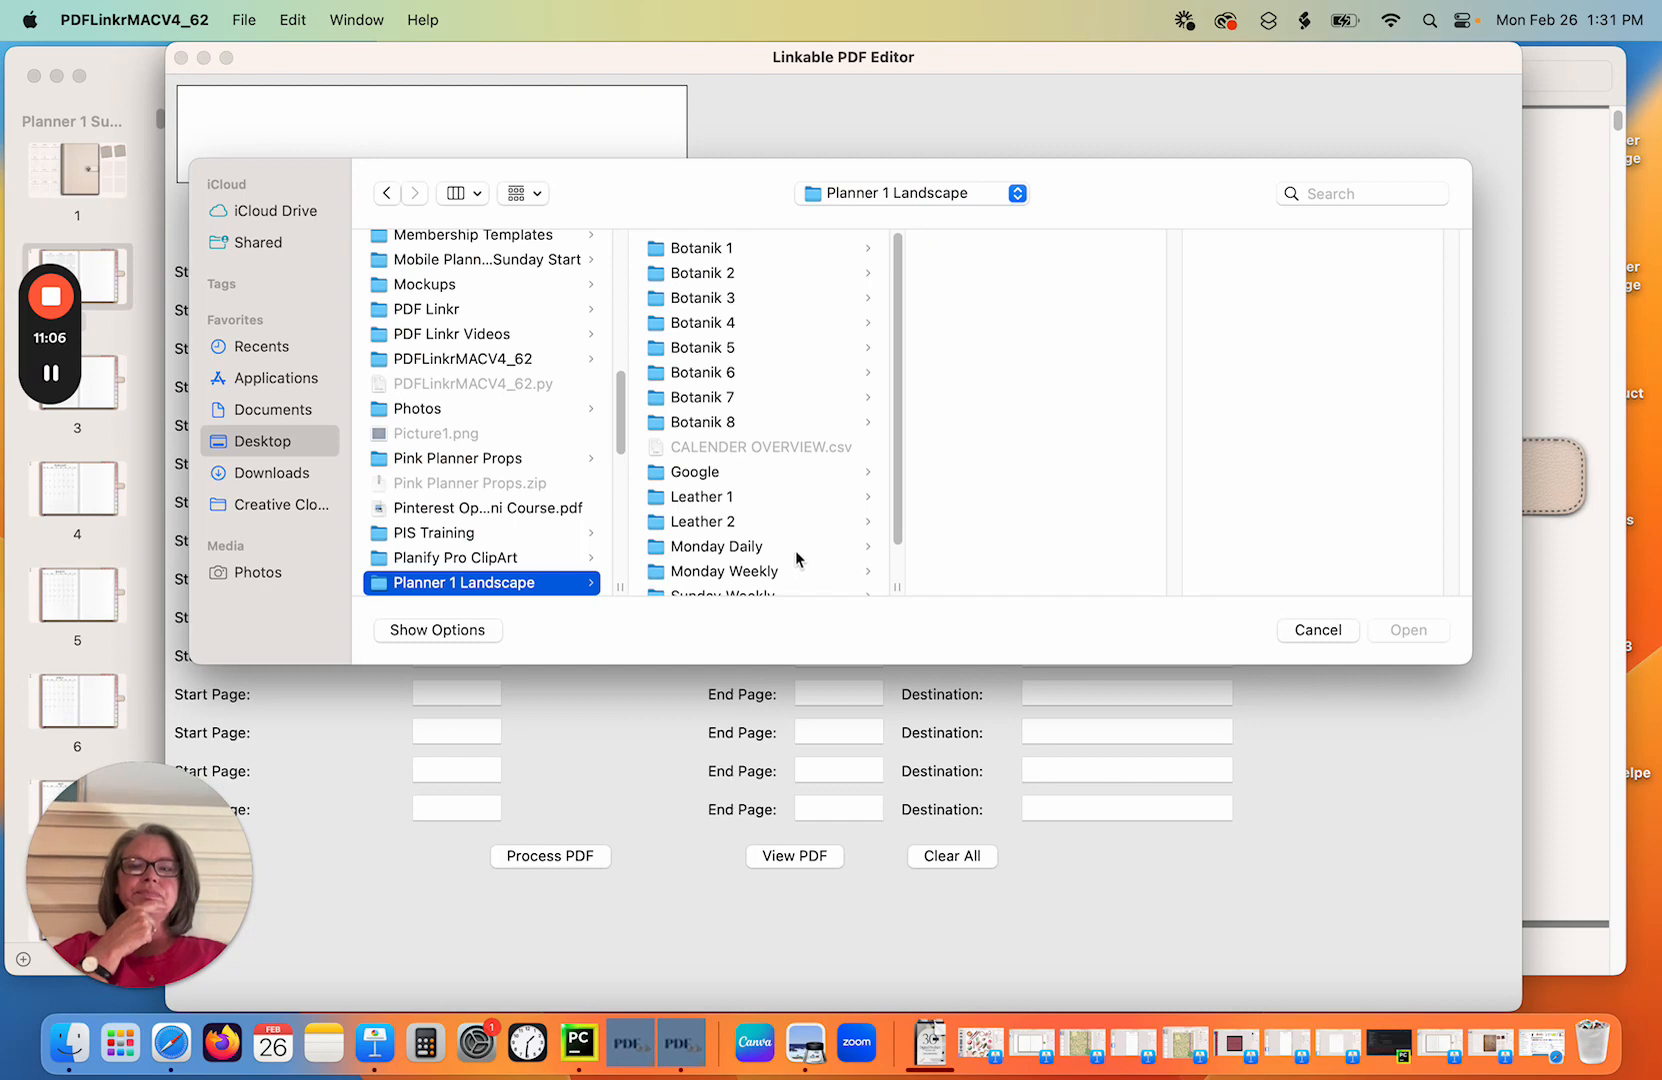
scroll(798, 556, down, 2)
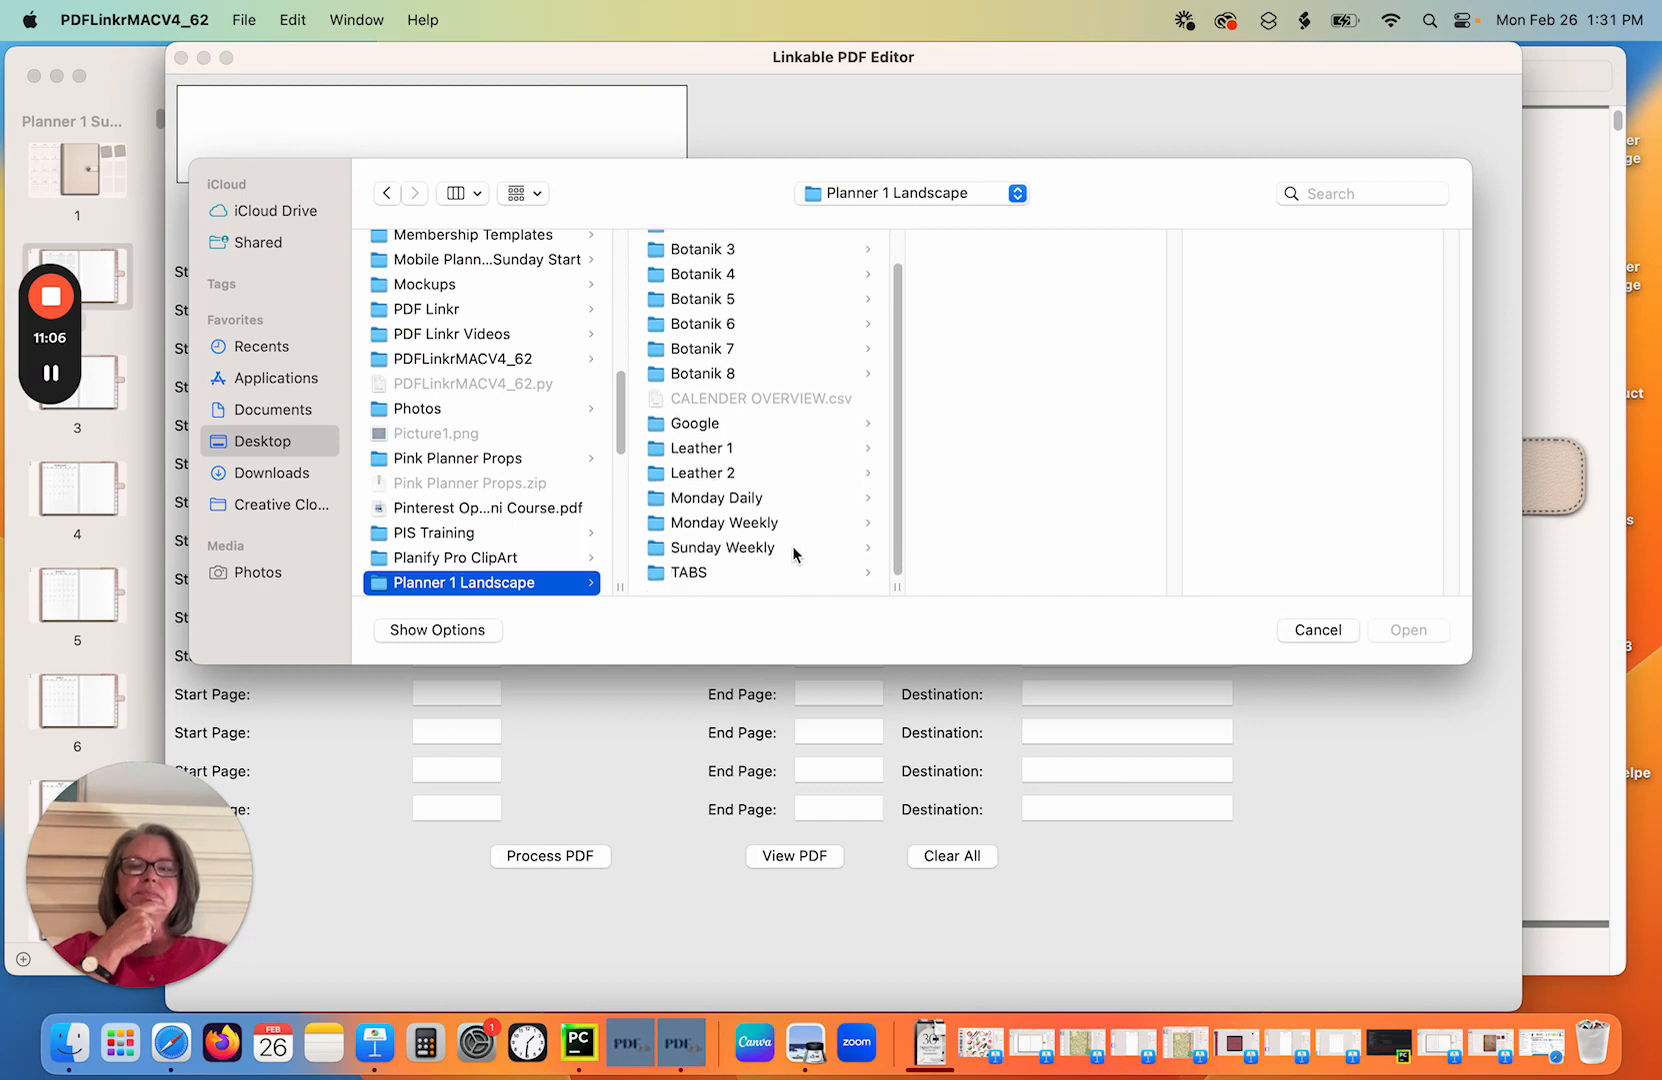
click(748, 474)
click(1009, 277)
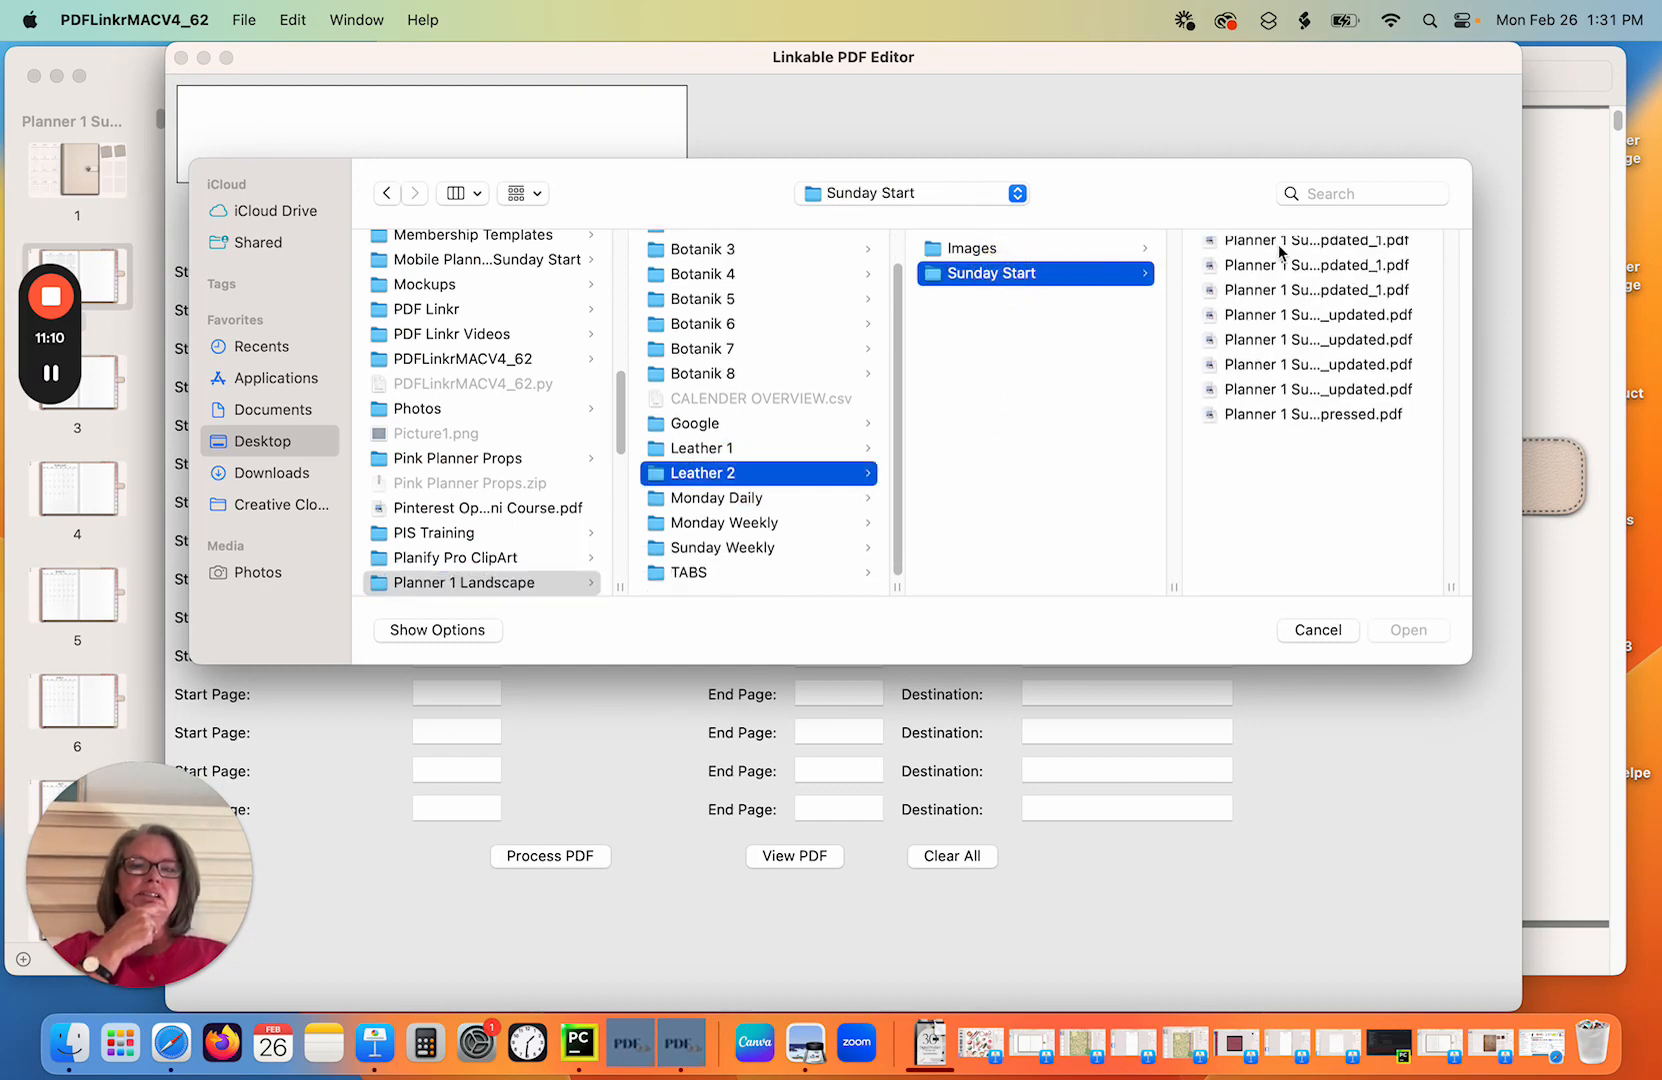
click(1280, 252)
key(Return)
click(500, 96)
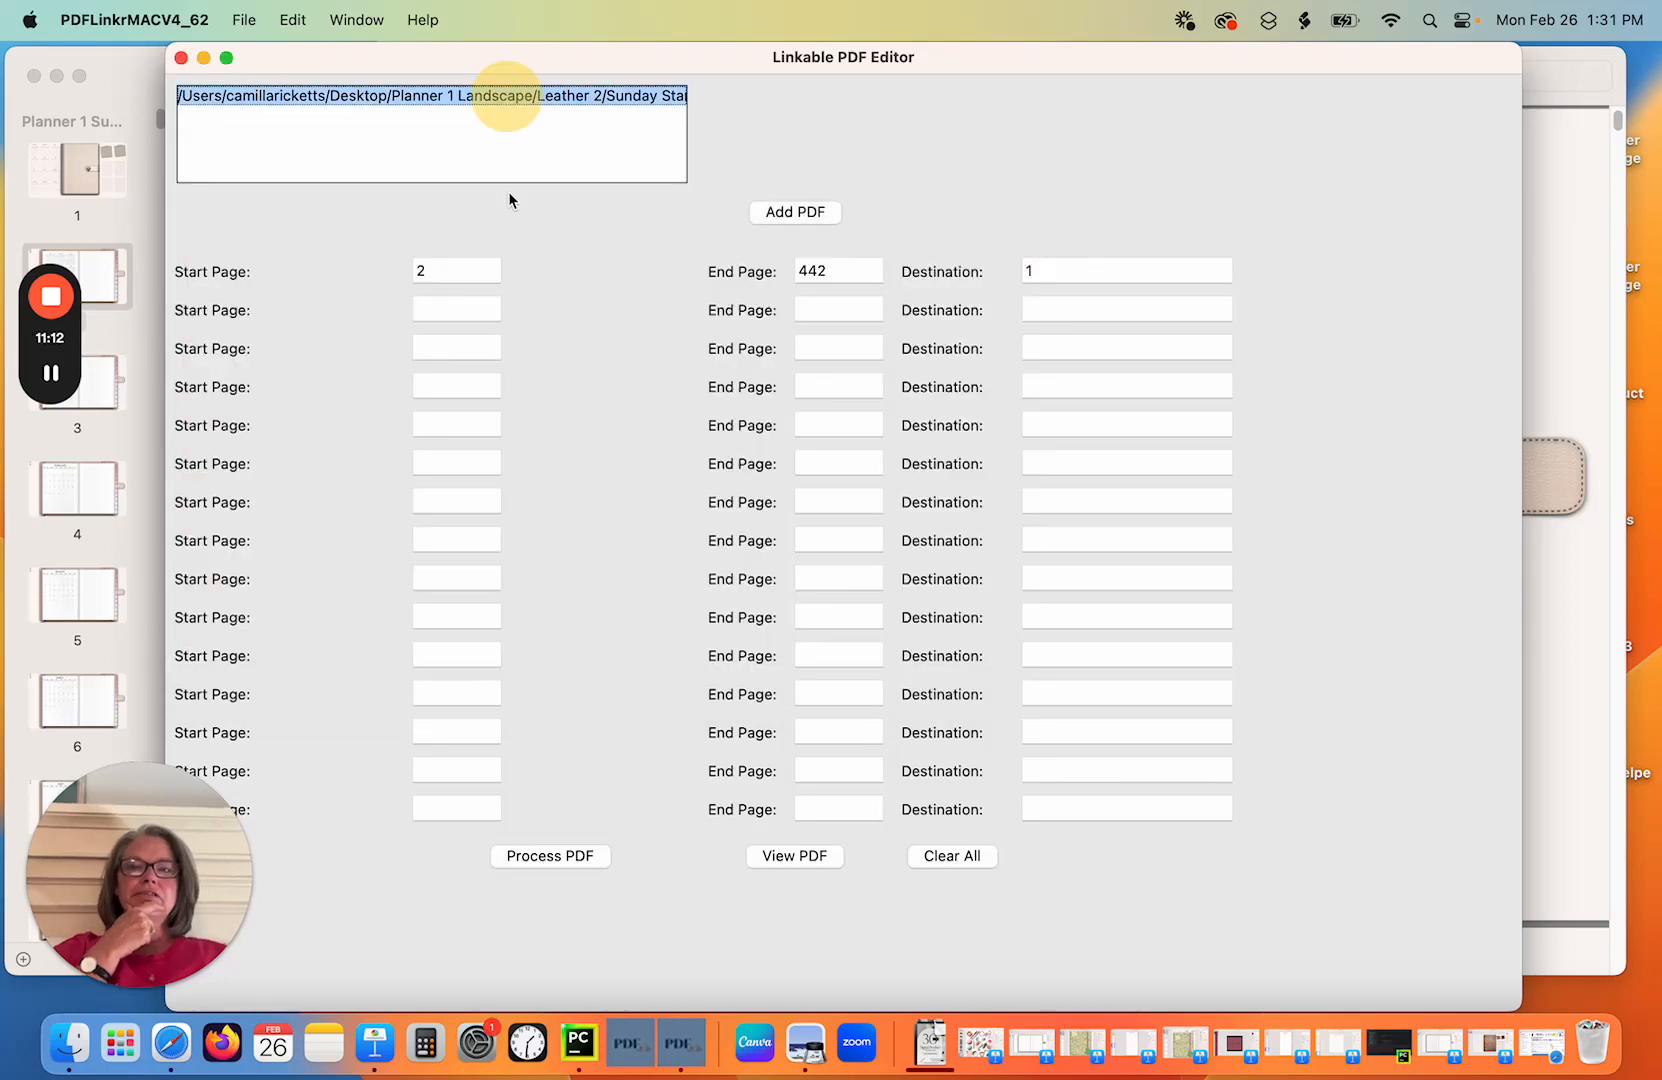
Mark the home icon on page 2 as the link area, process the PDF and dismiss the completion message.
click(837, 852)
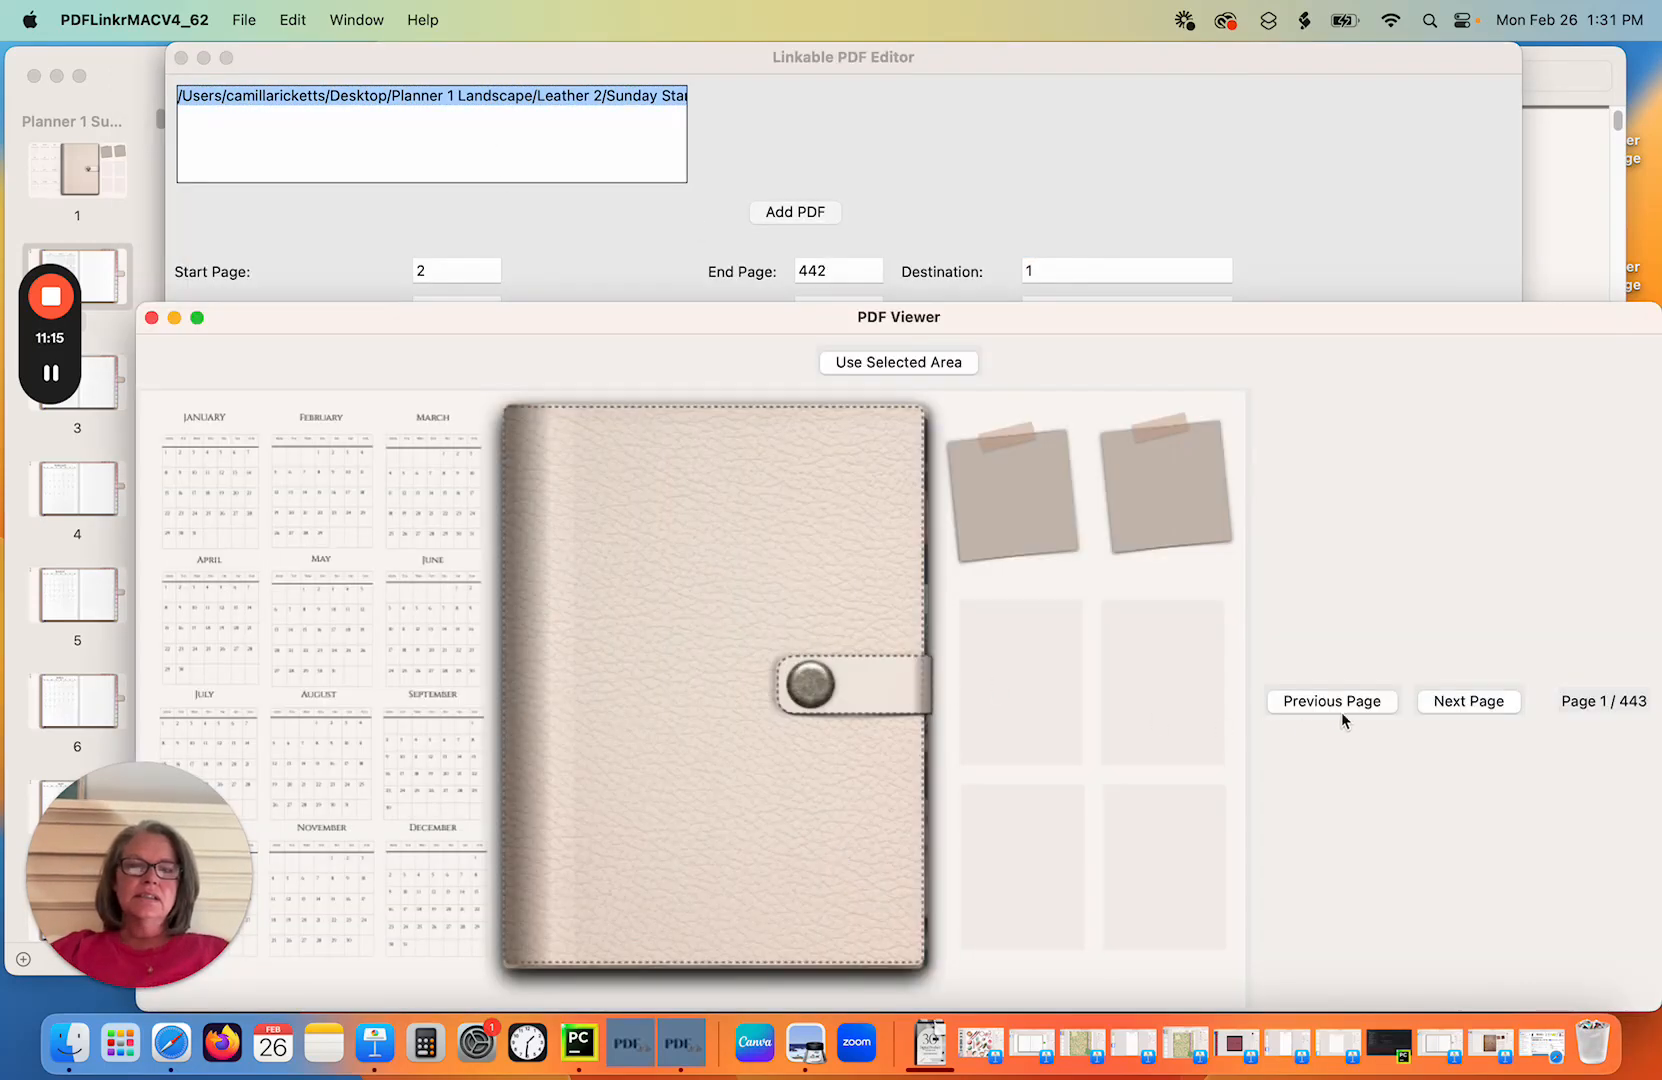
click(1460, 700)
drag(648, 329, 735, 139)
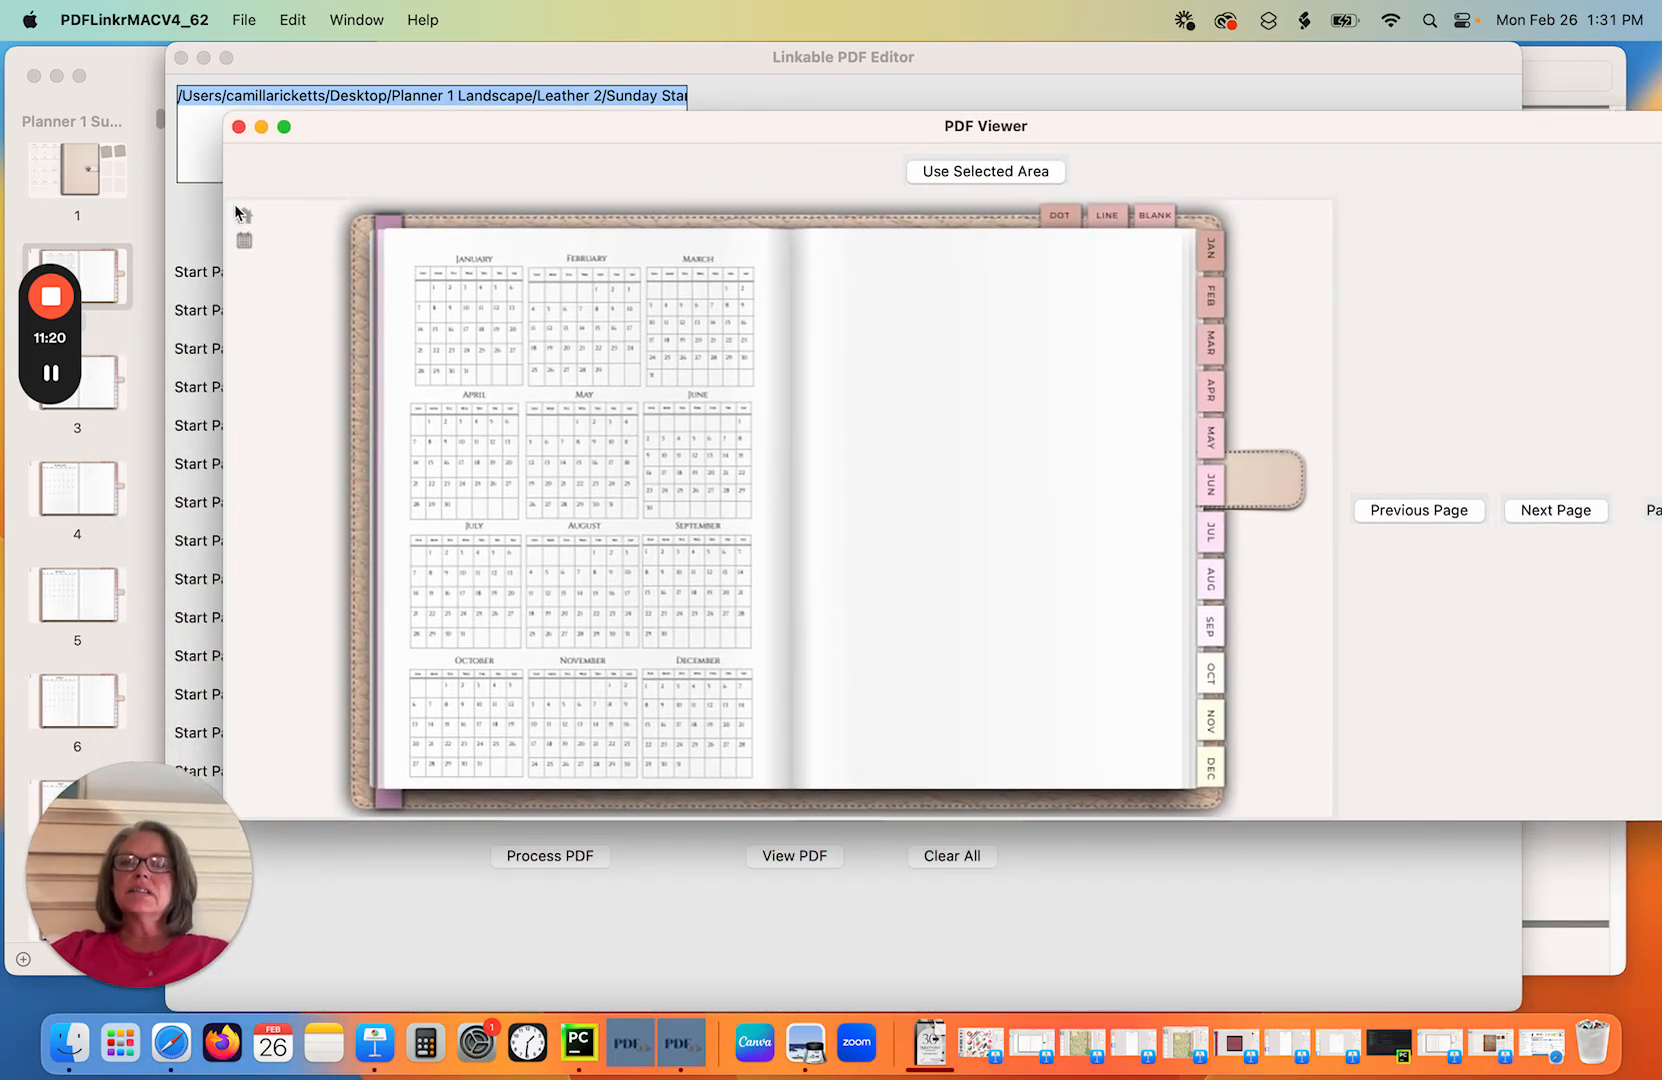
drag(232, 202, 258, 230)
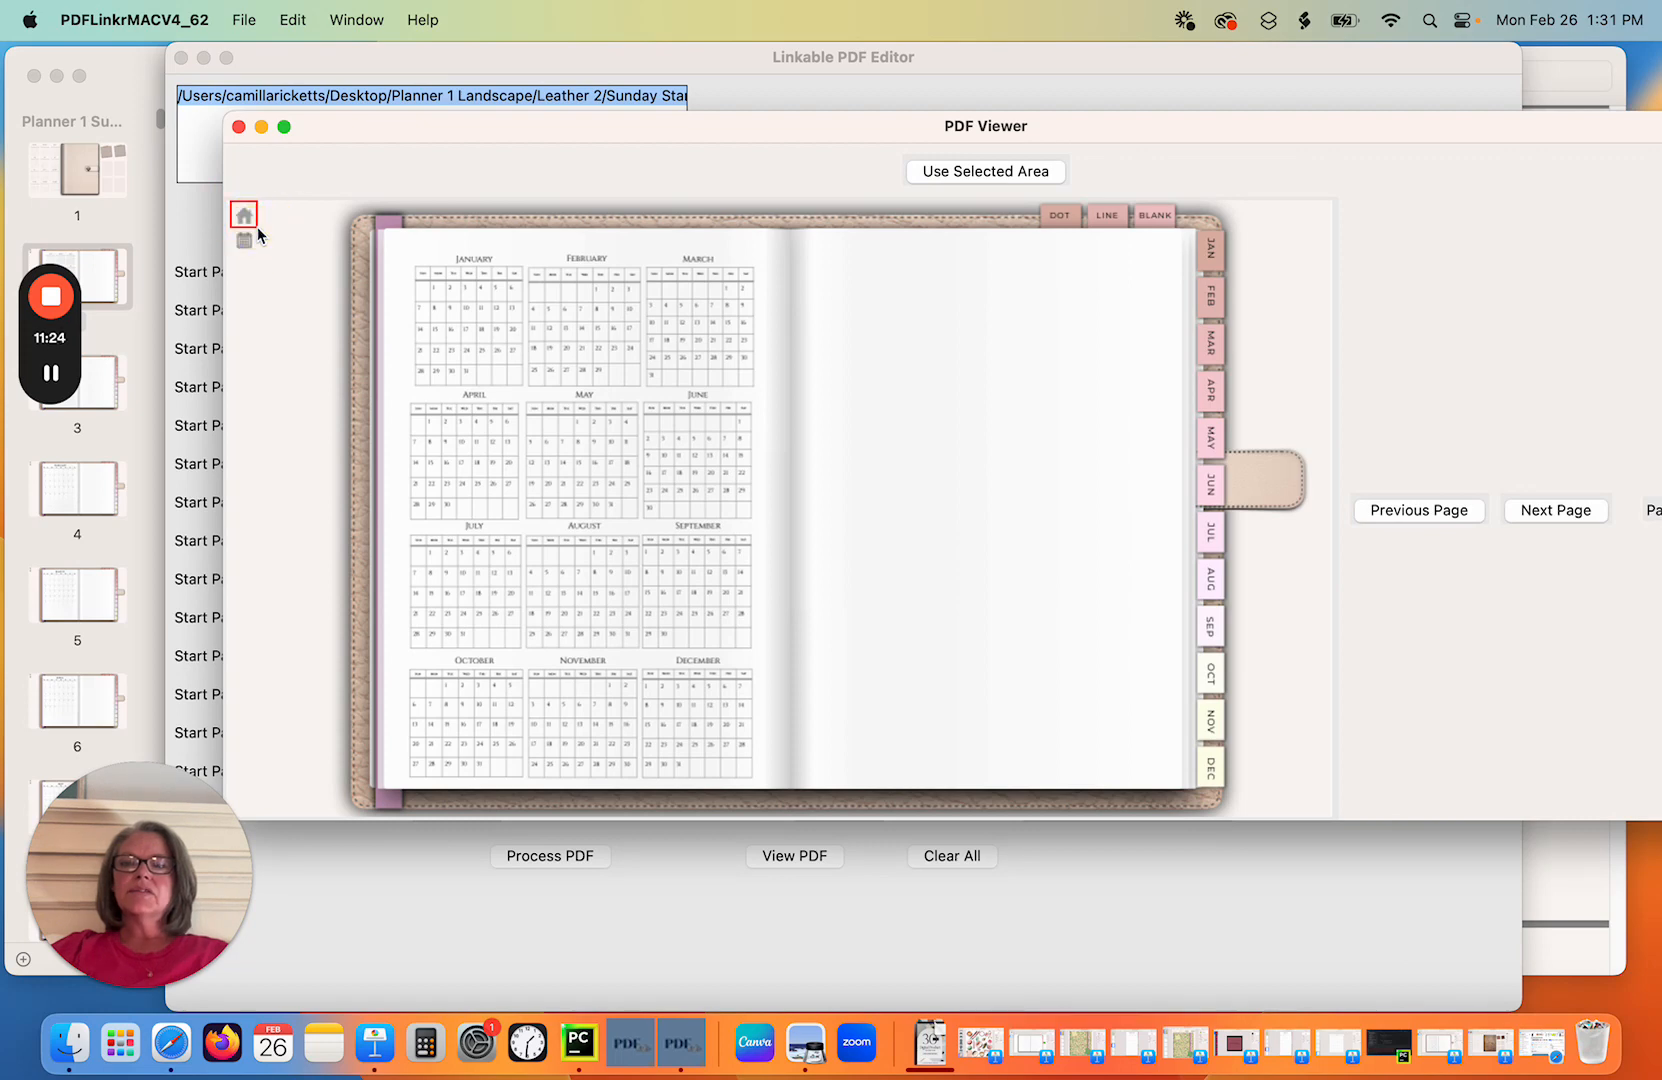
click(969, 175)
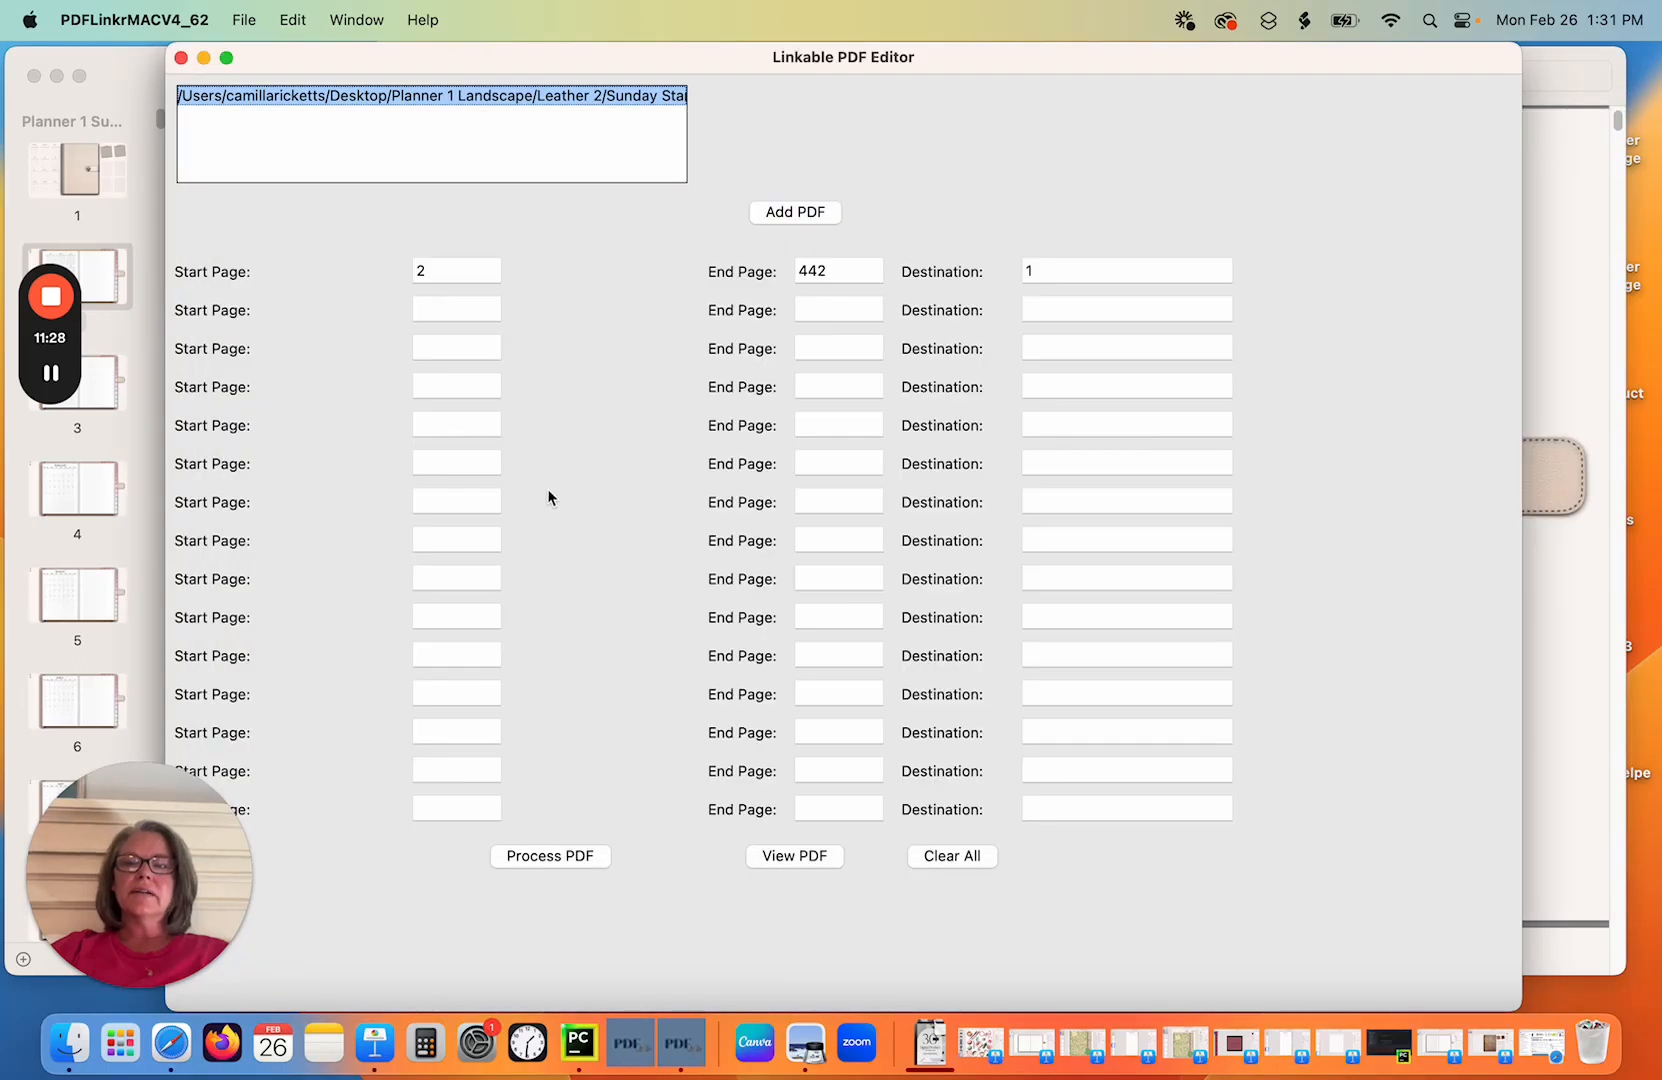
click(570, 855)
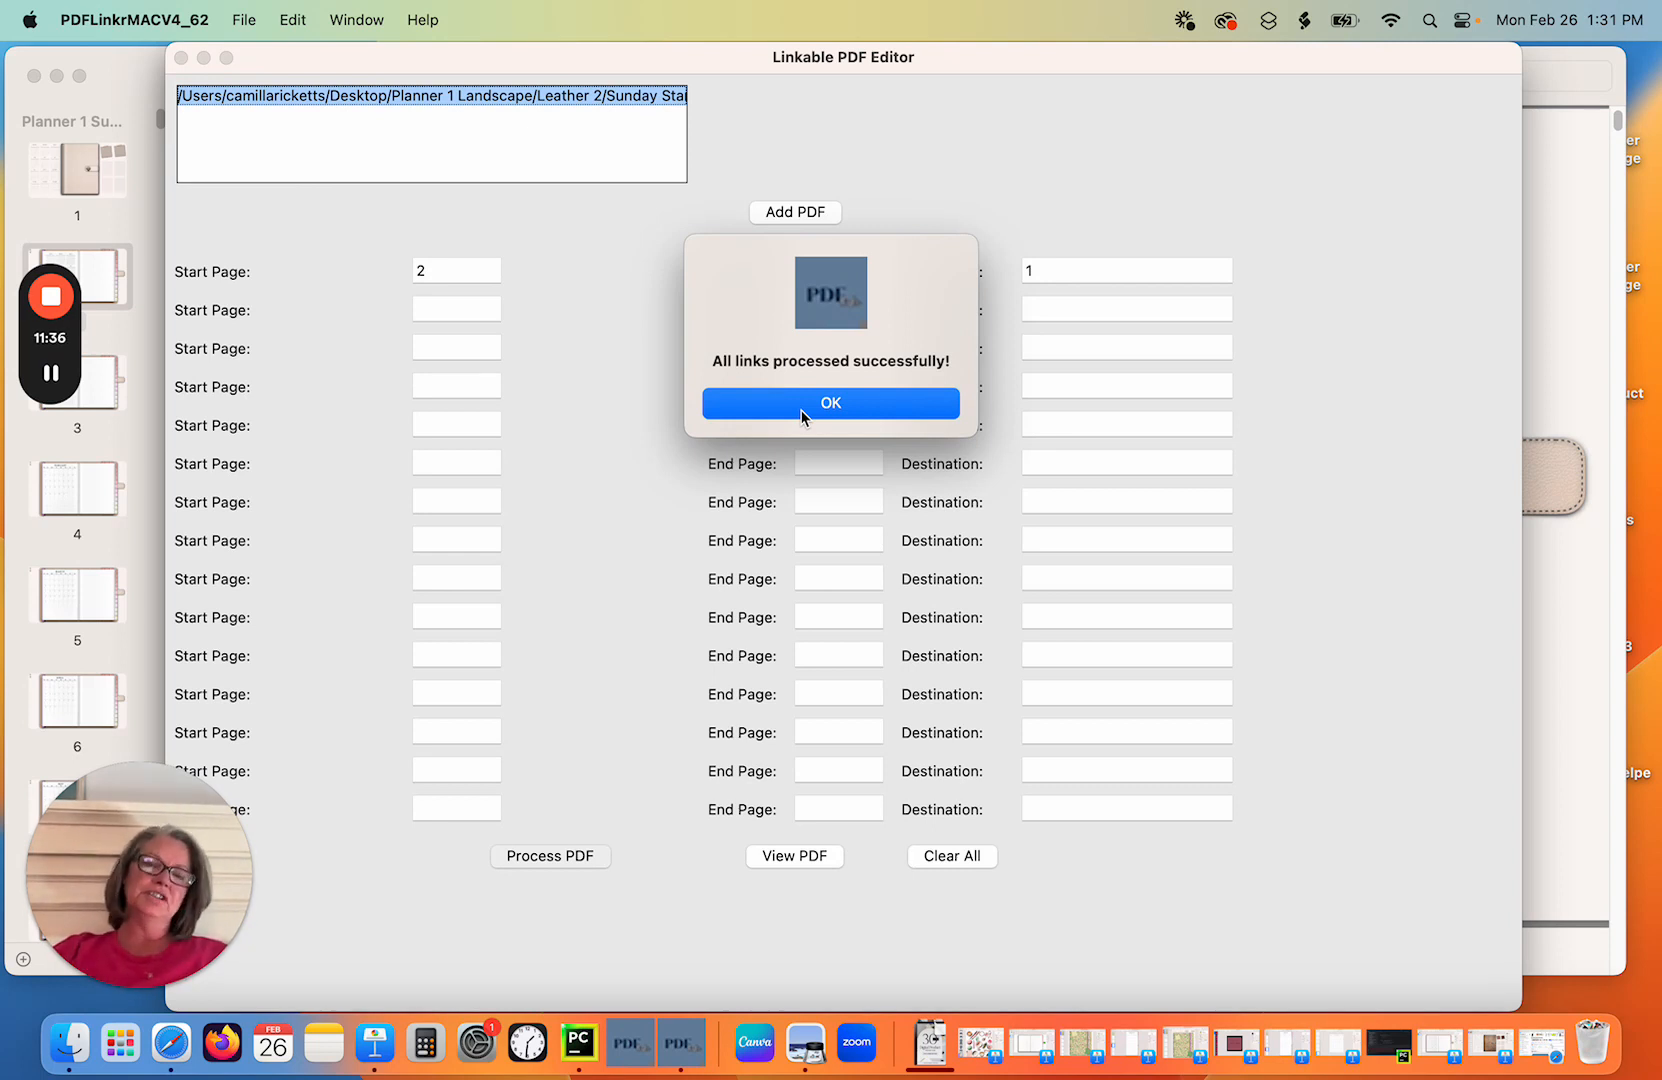
click(799, 408)
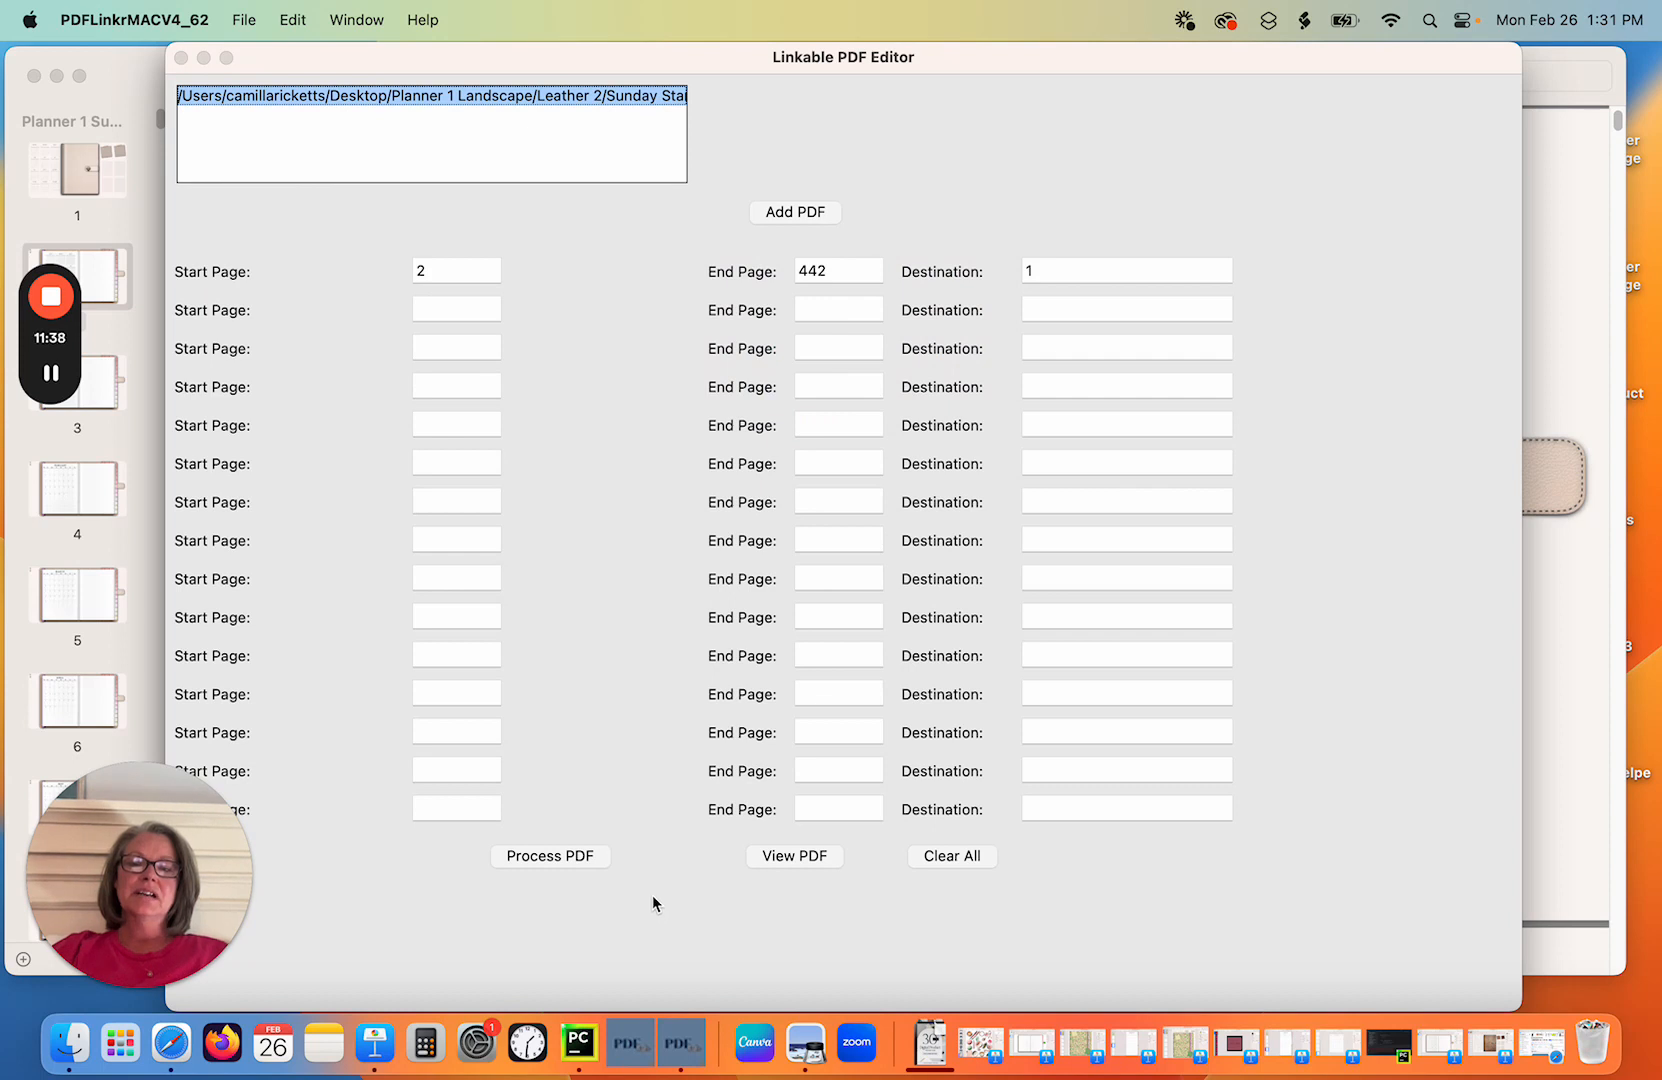
Clear the link form and set the first row to start page 2, end page 442 and destination 2.
click(966, 862)
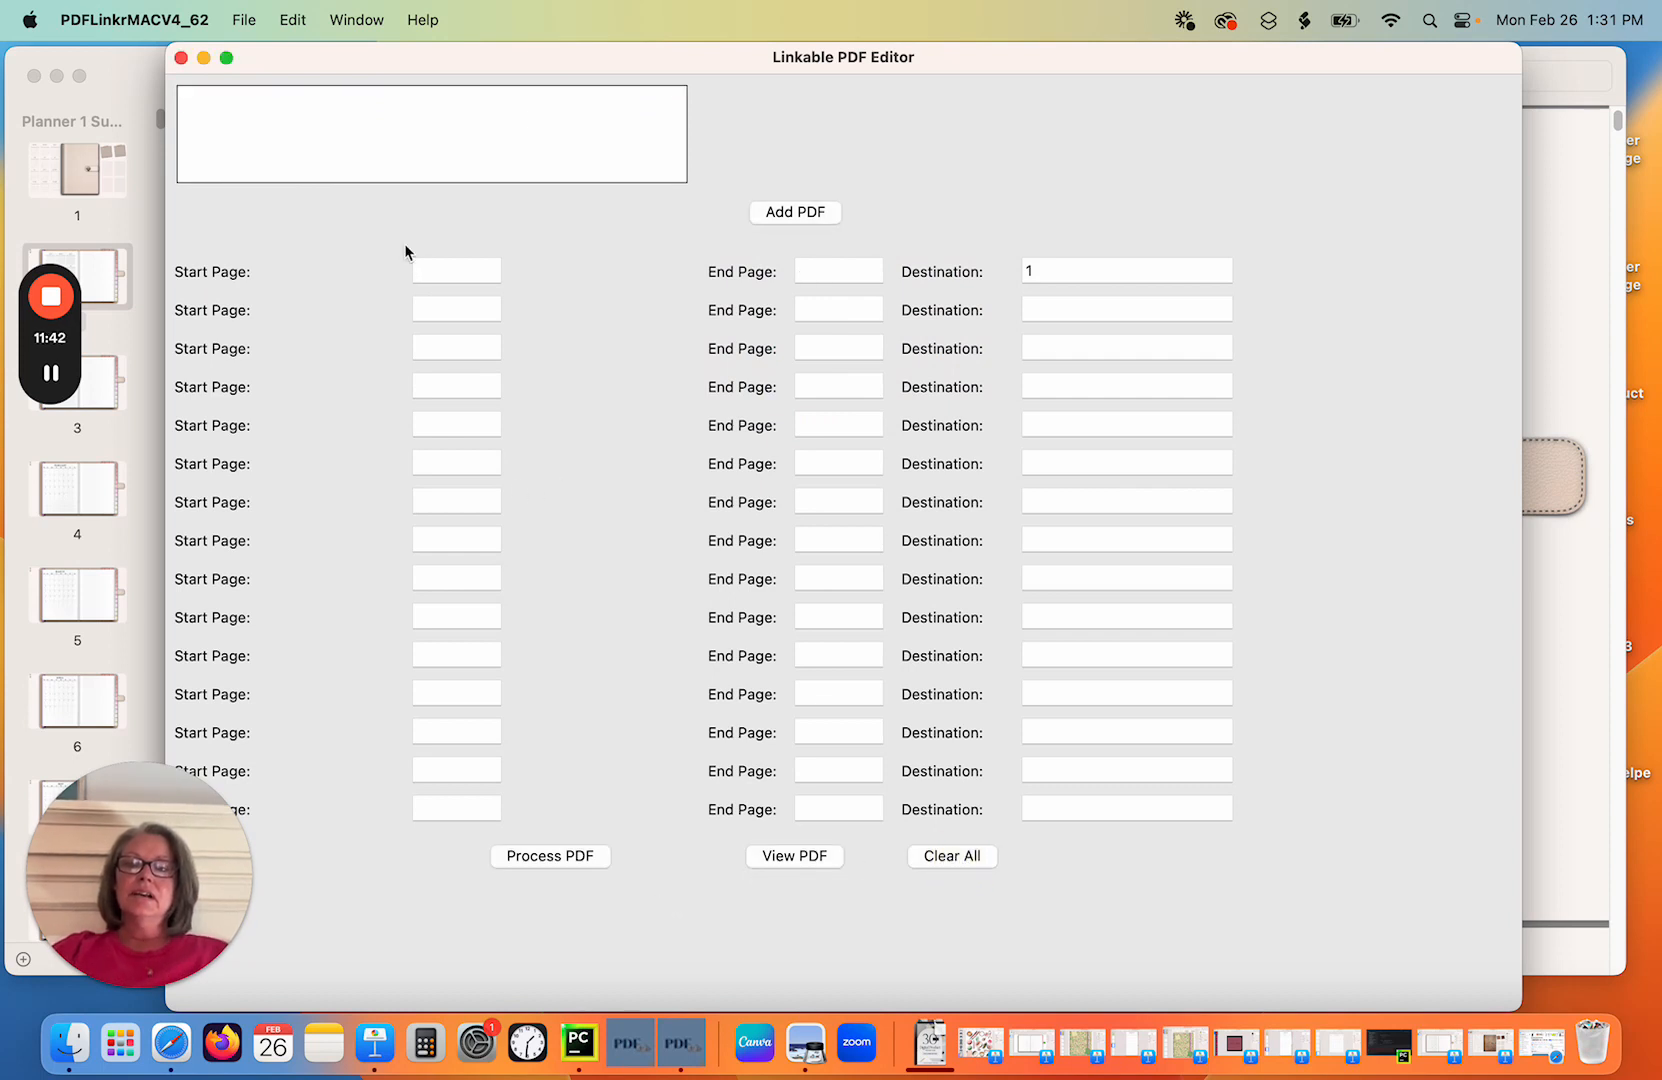
click(428, 272)
text(2)
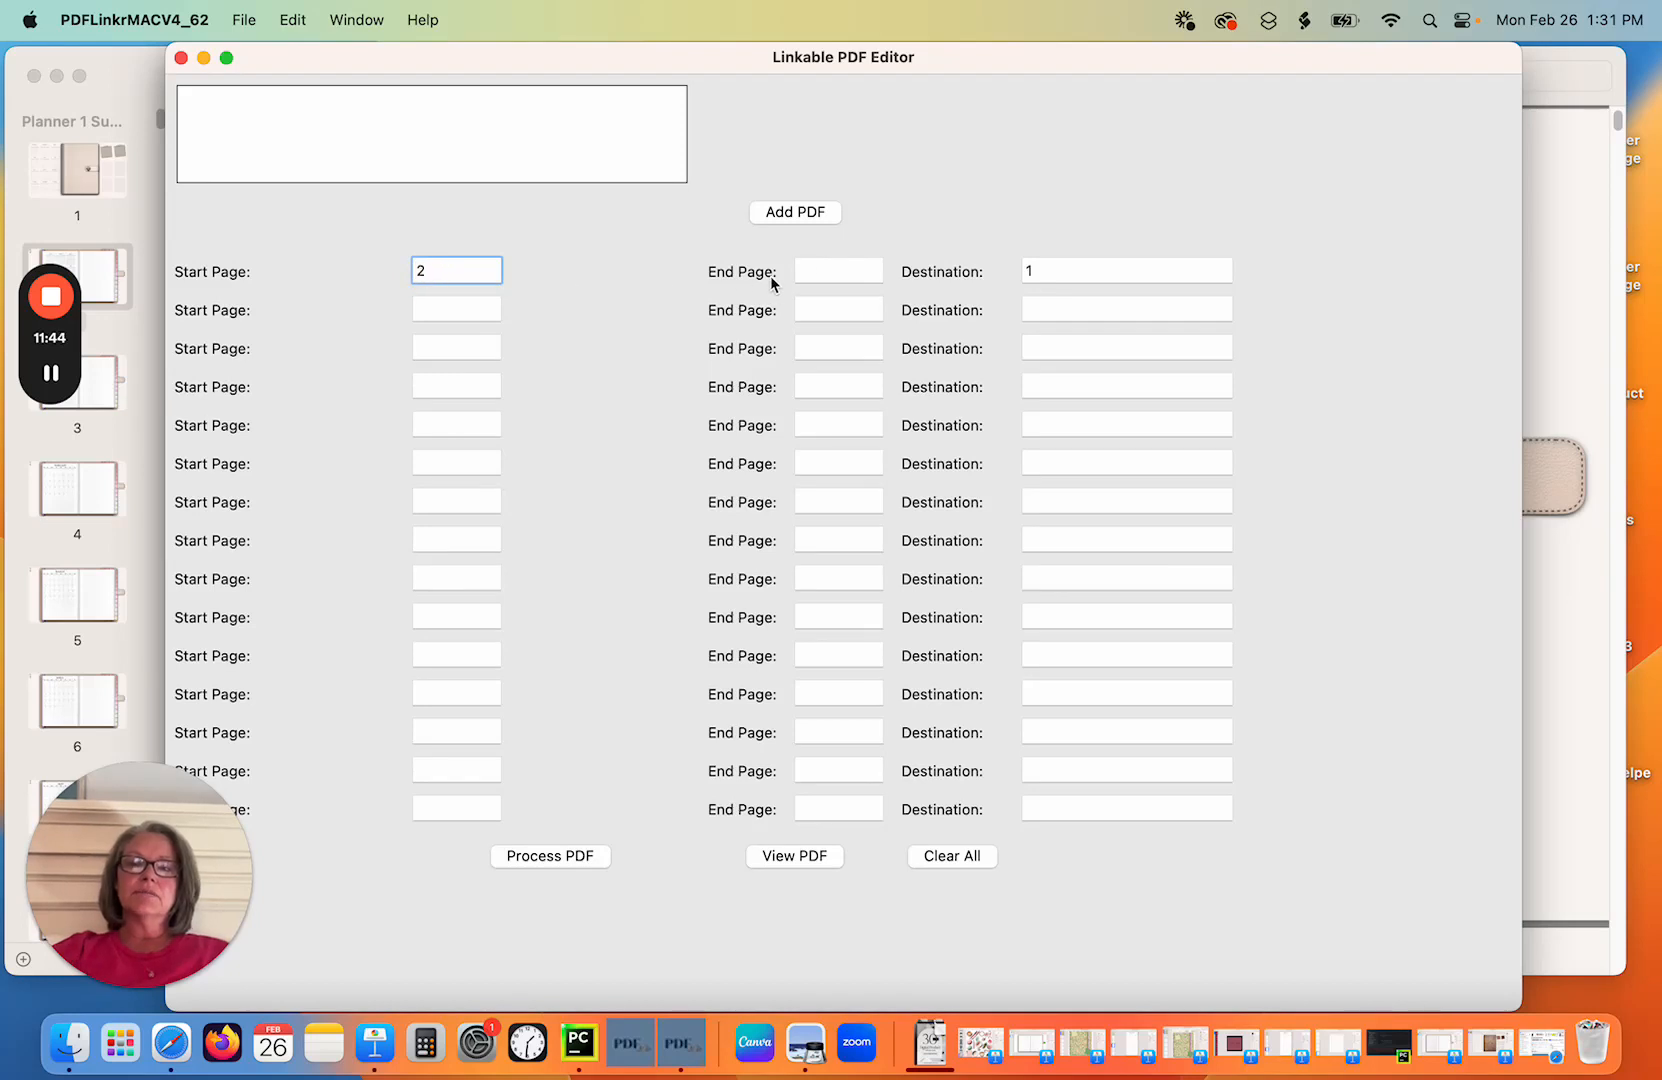
click(821, 272)
text(44)
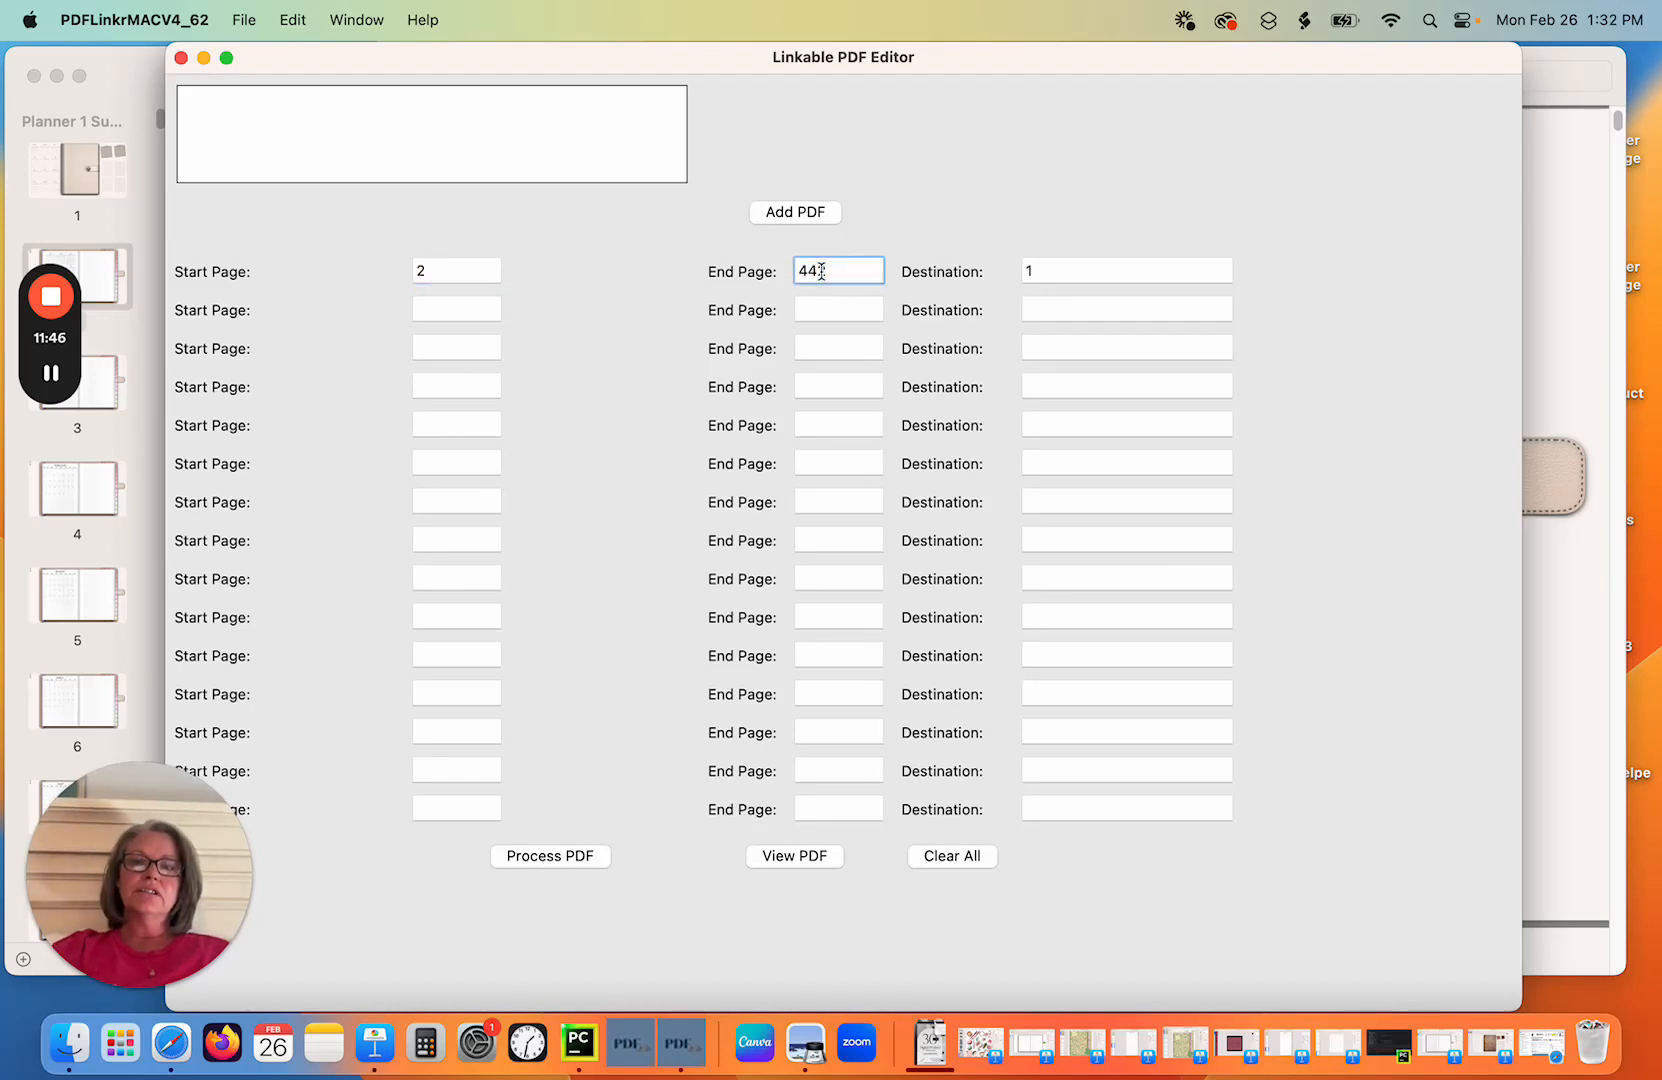
text(2)
double_click(1030, 268)
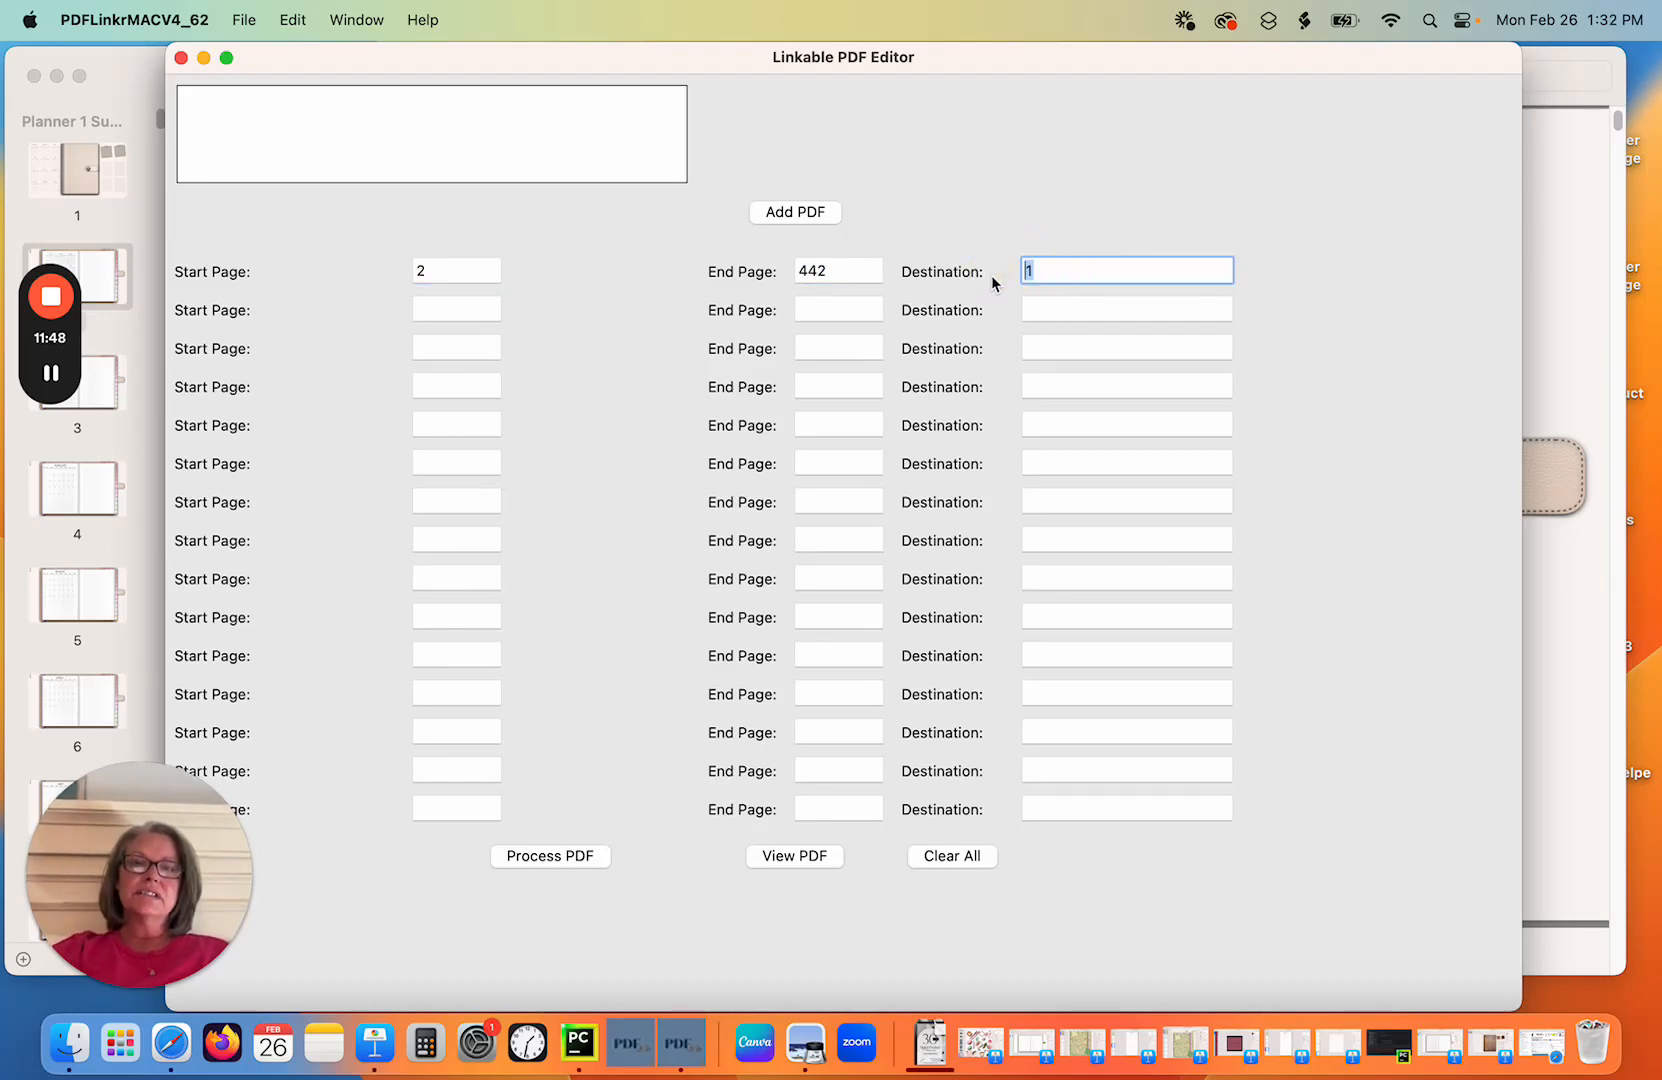
text(2)
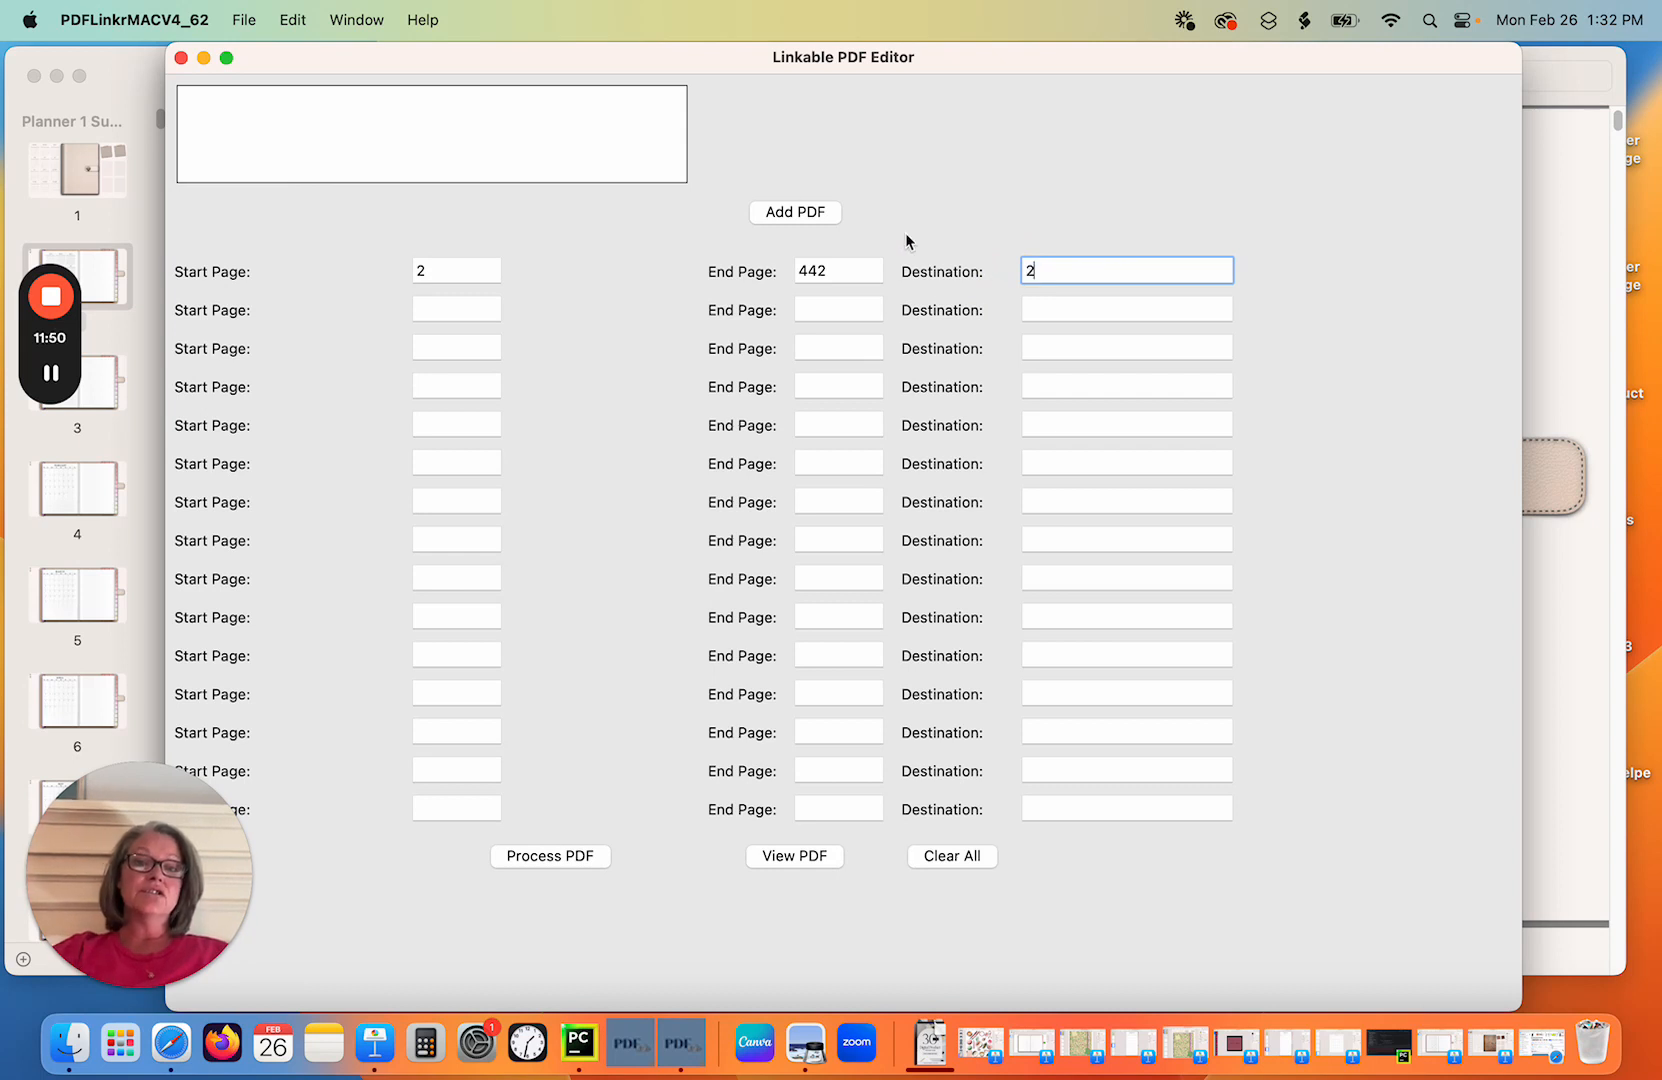
Add the first updated planner PDF in the Sunday Start folder and select it for the destination 2 link.
click(806, 212)
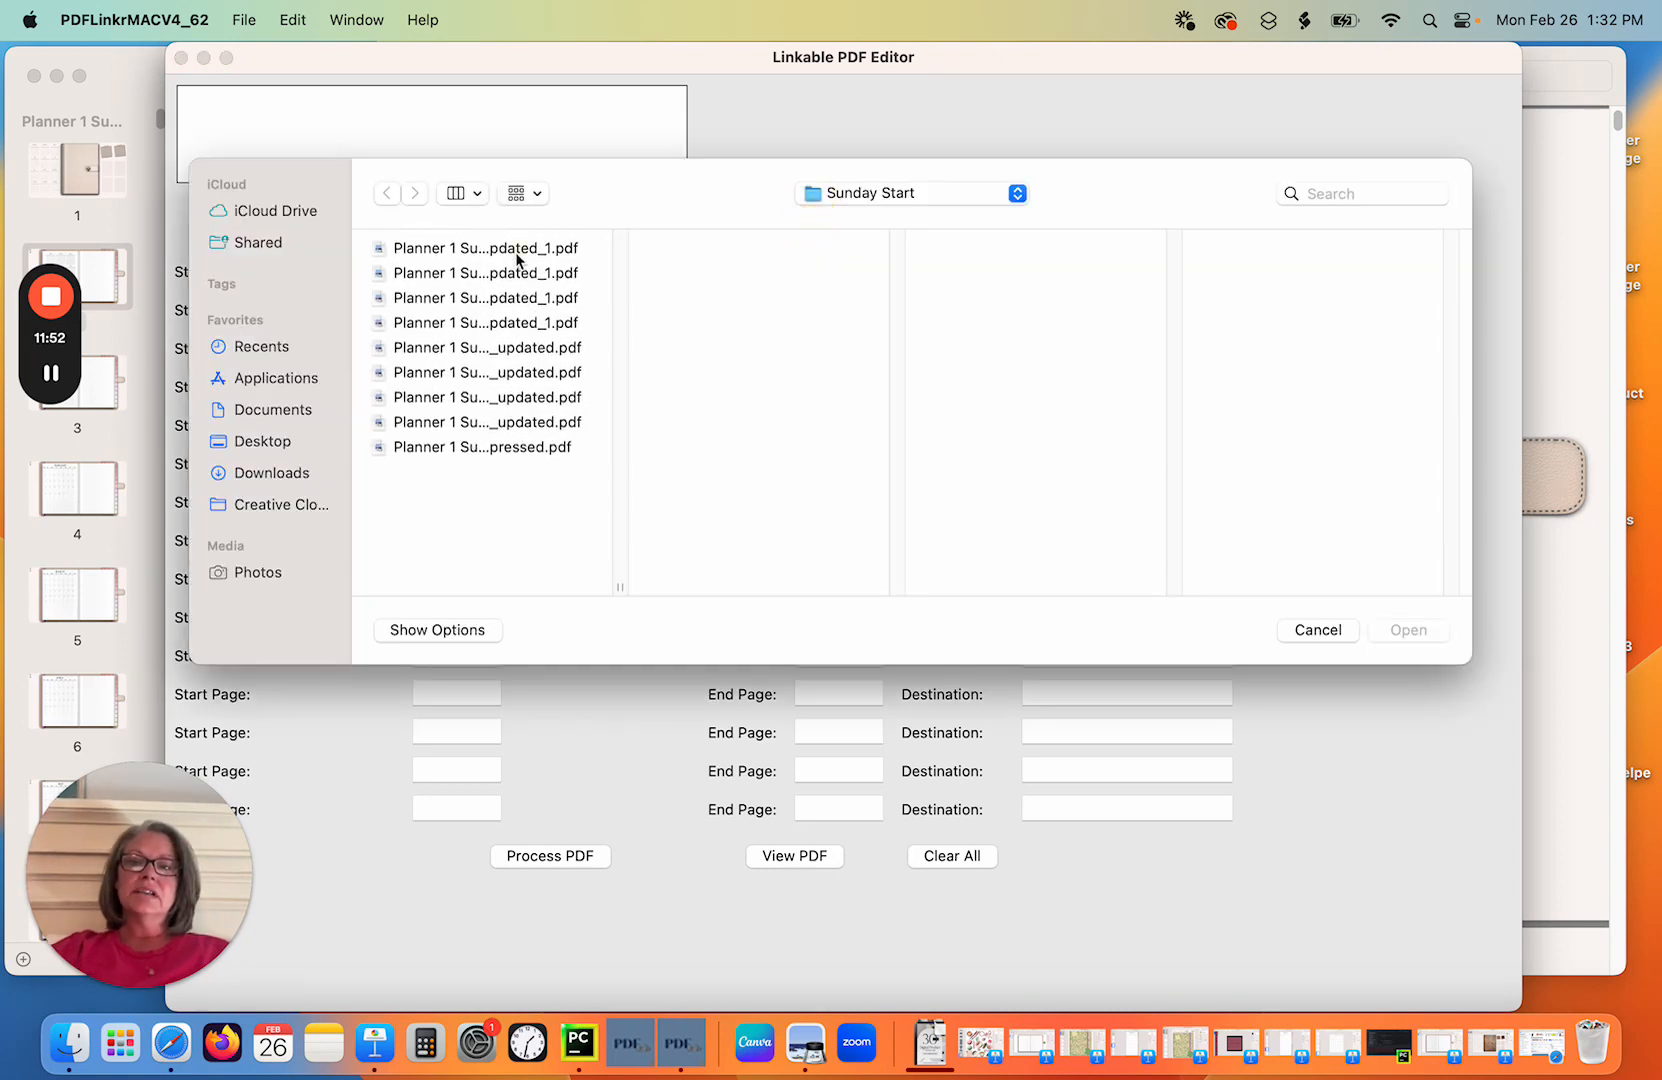
double_click(515, 252)
click(534, 93)
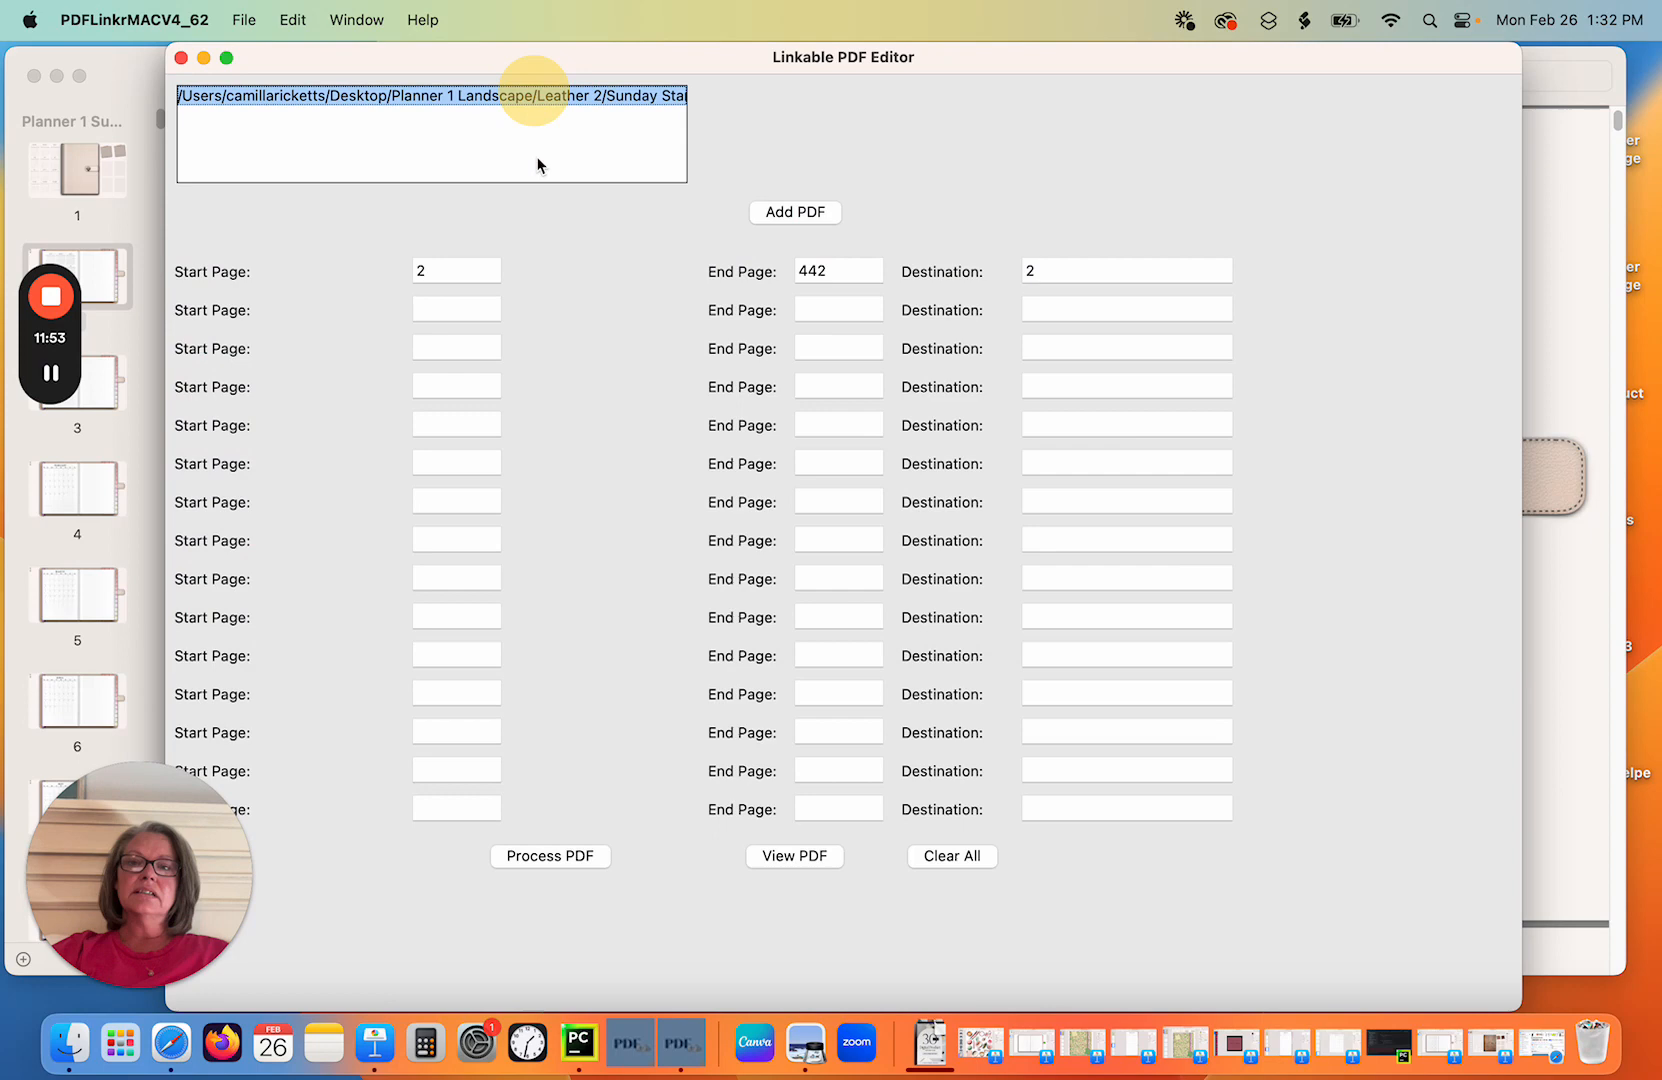
Mark the calendar icon below the home icon on page 2 as the link area, process the PDF and dismiss the completion message.
click(793, 855)
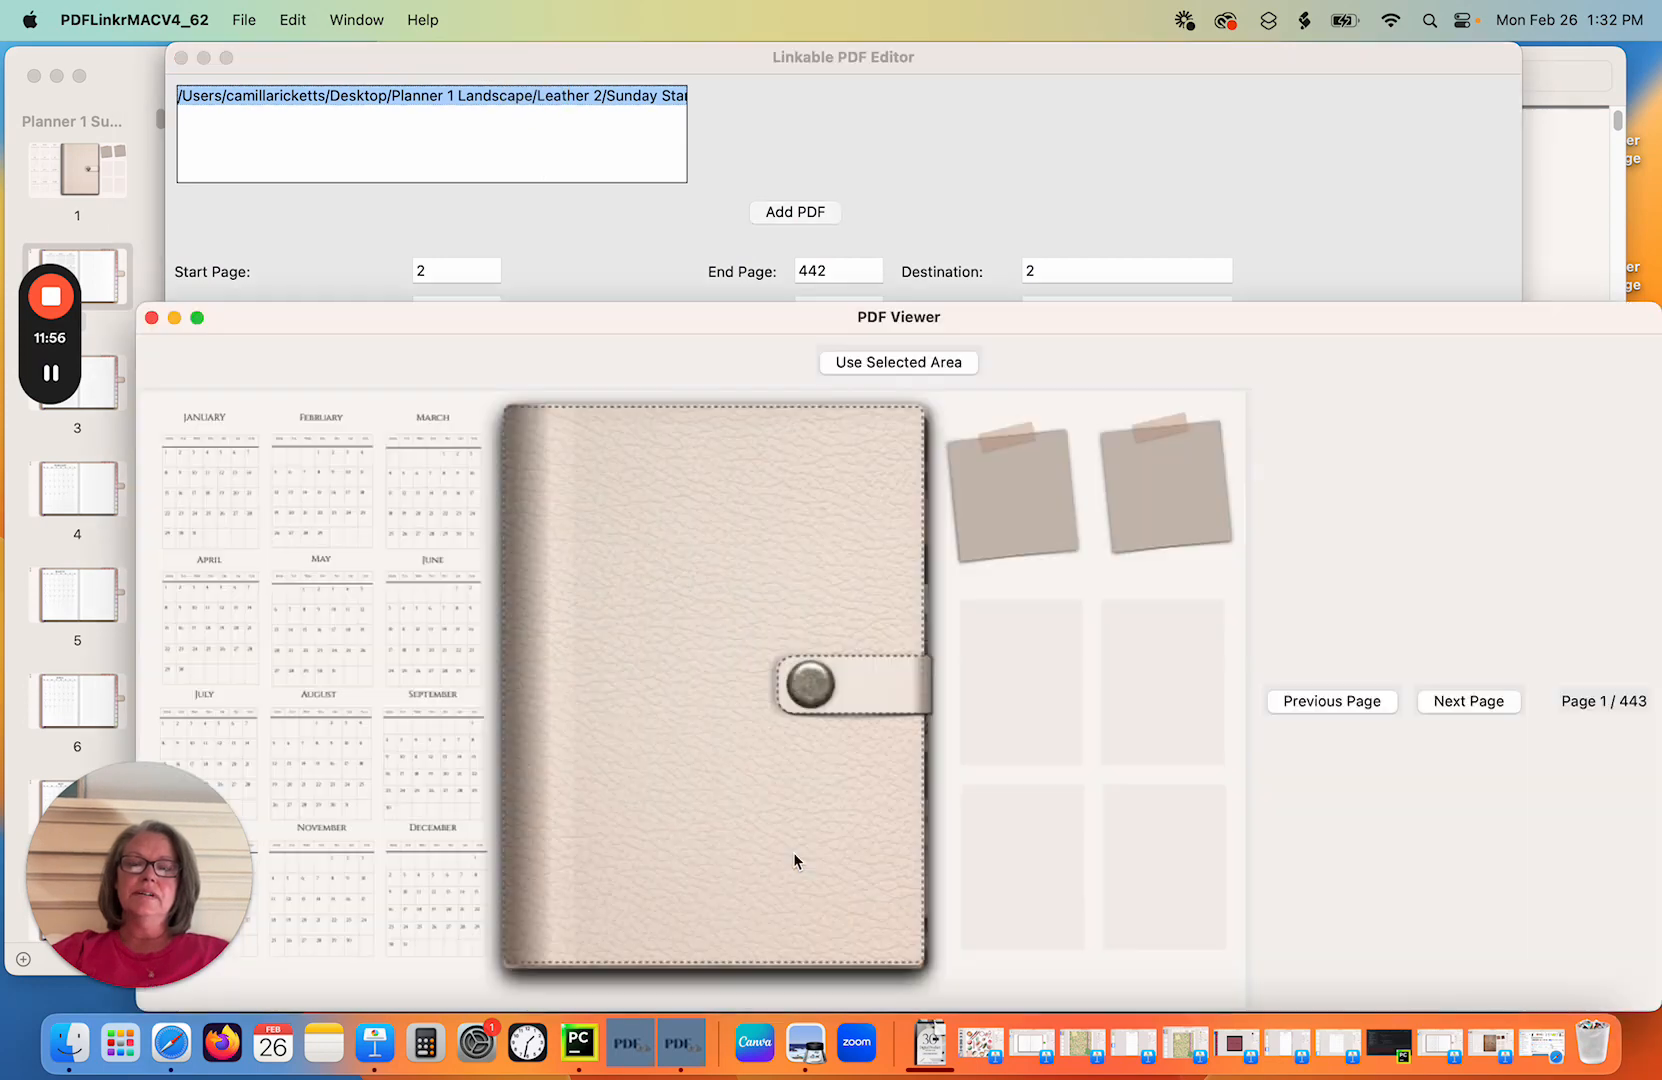
click(1445, 700)
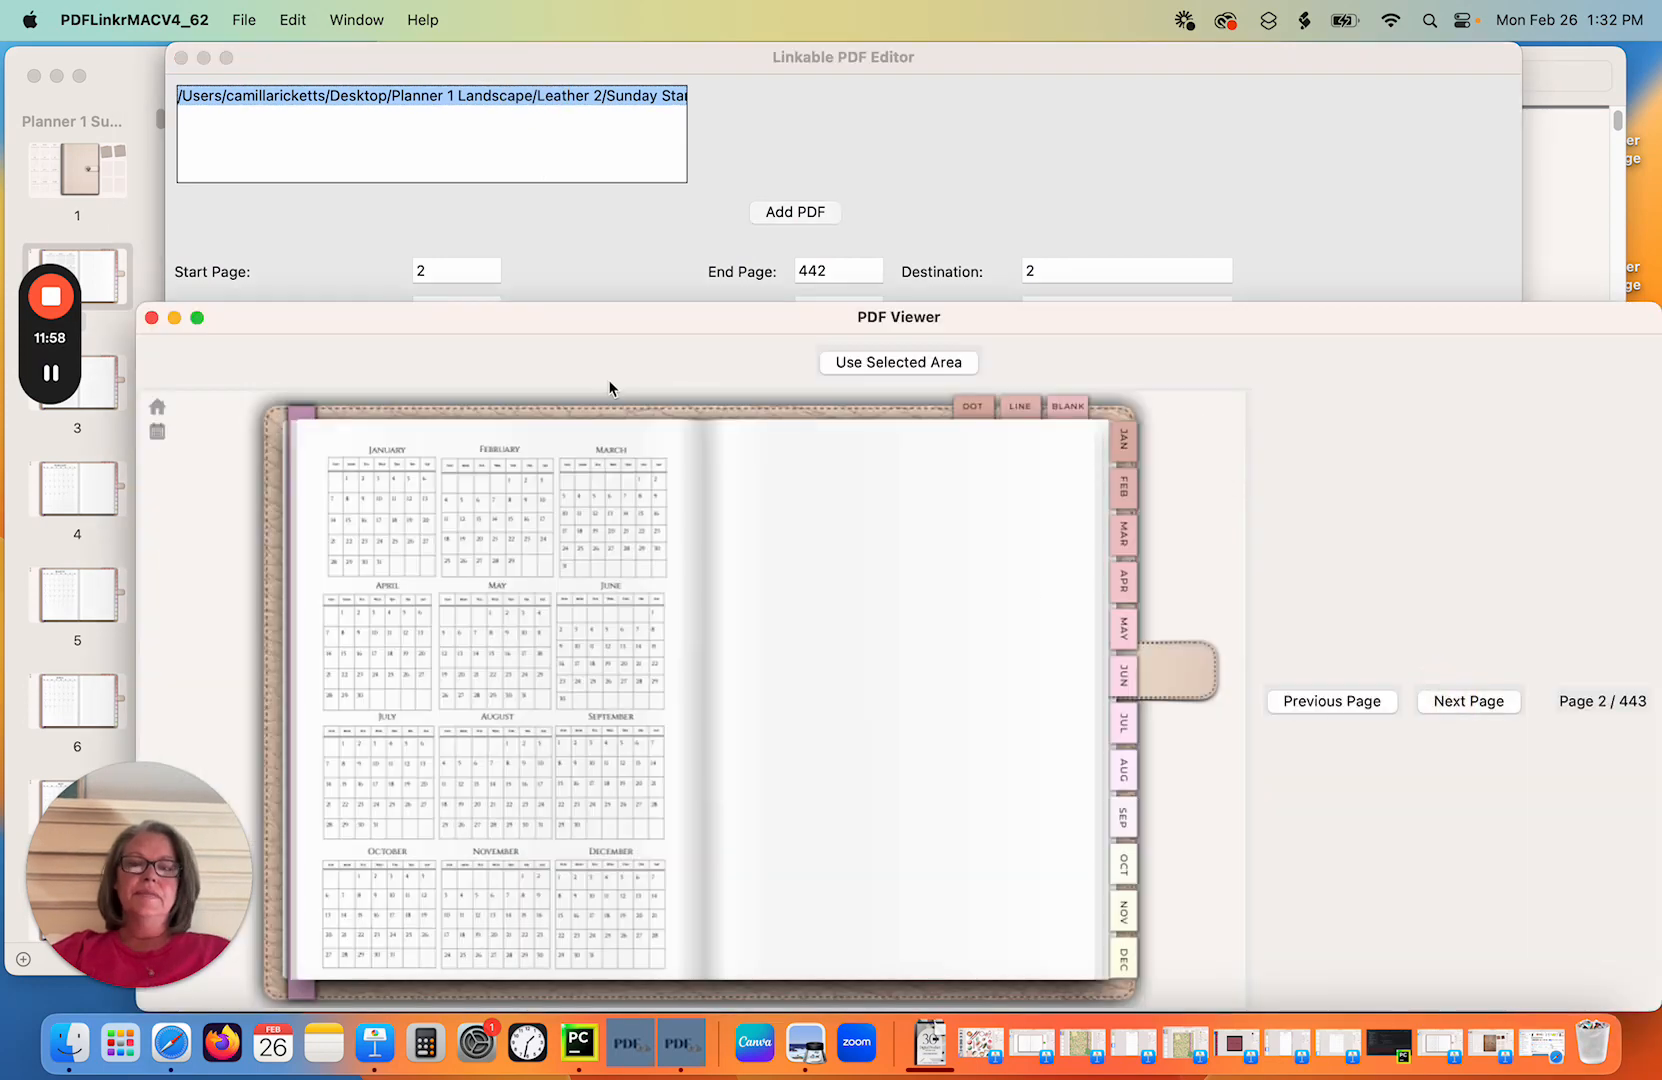
drag(593, 325, 594, 150)
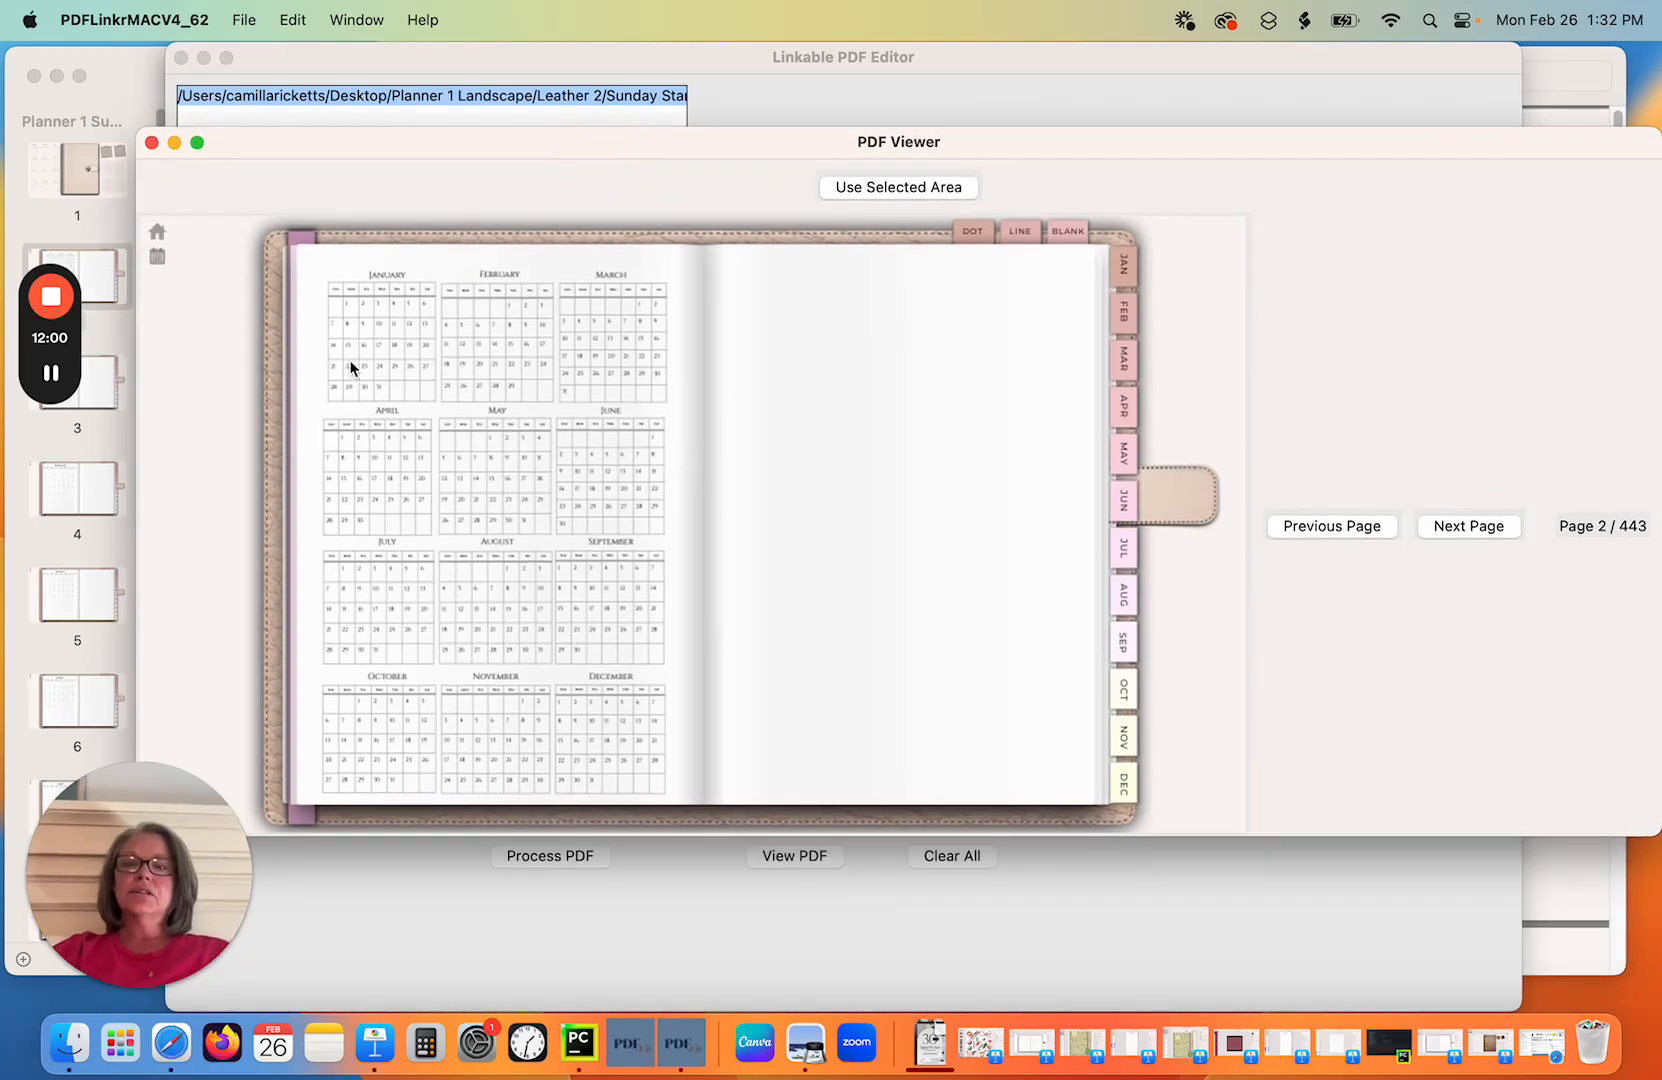
drag(144, 247, 173, 269)
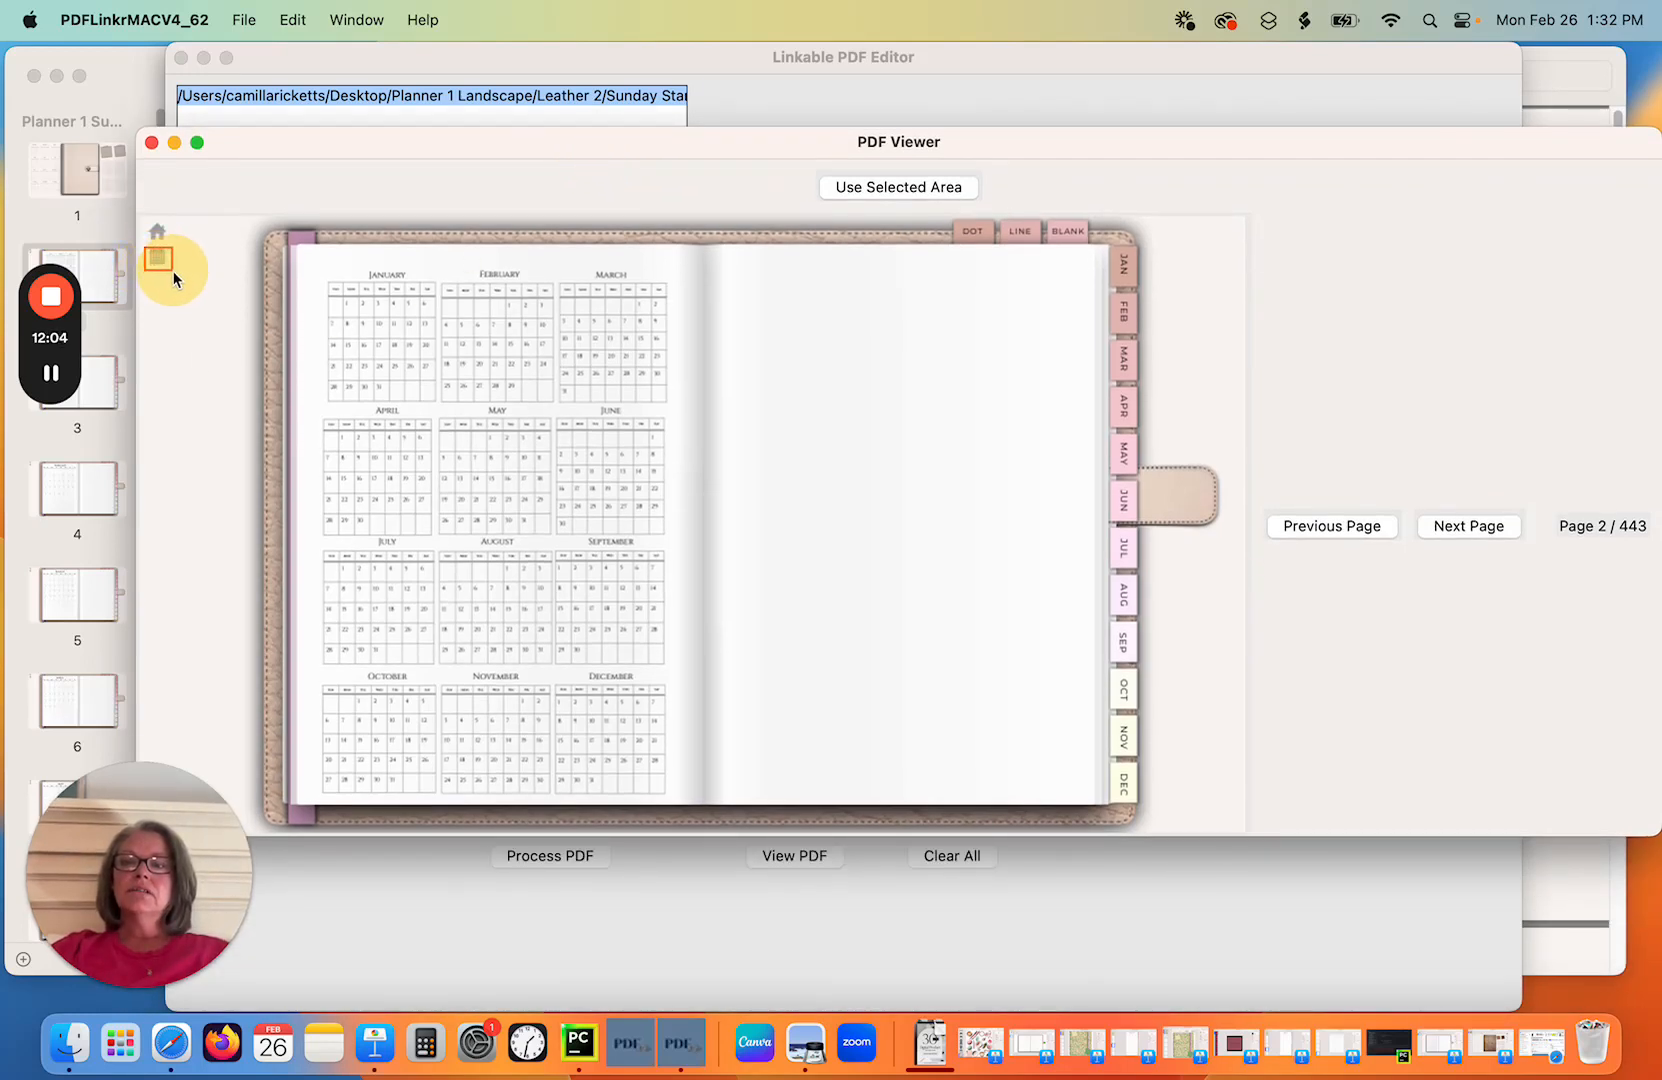
click(910, 187)
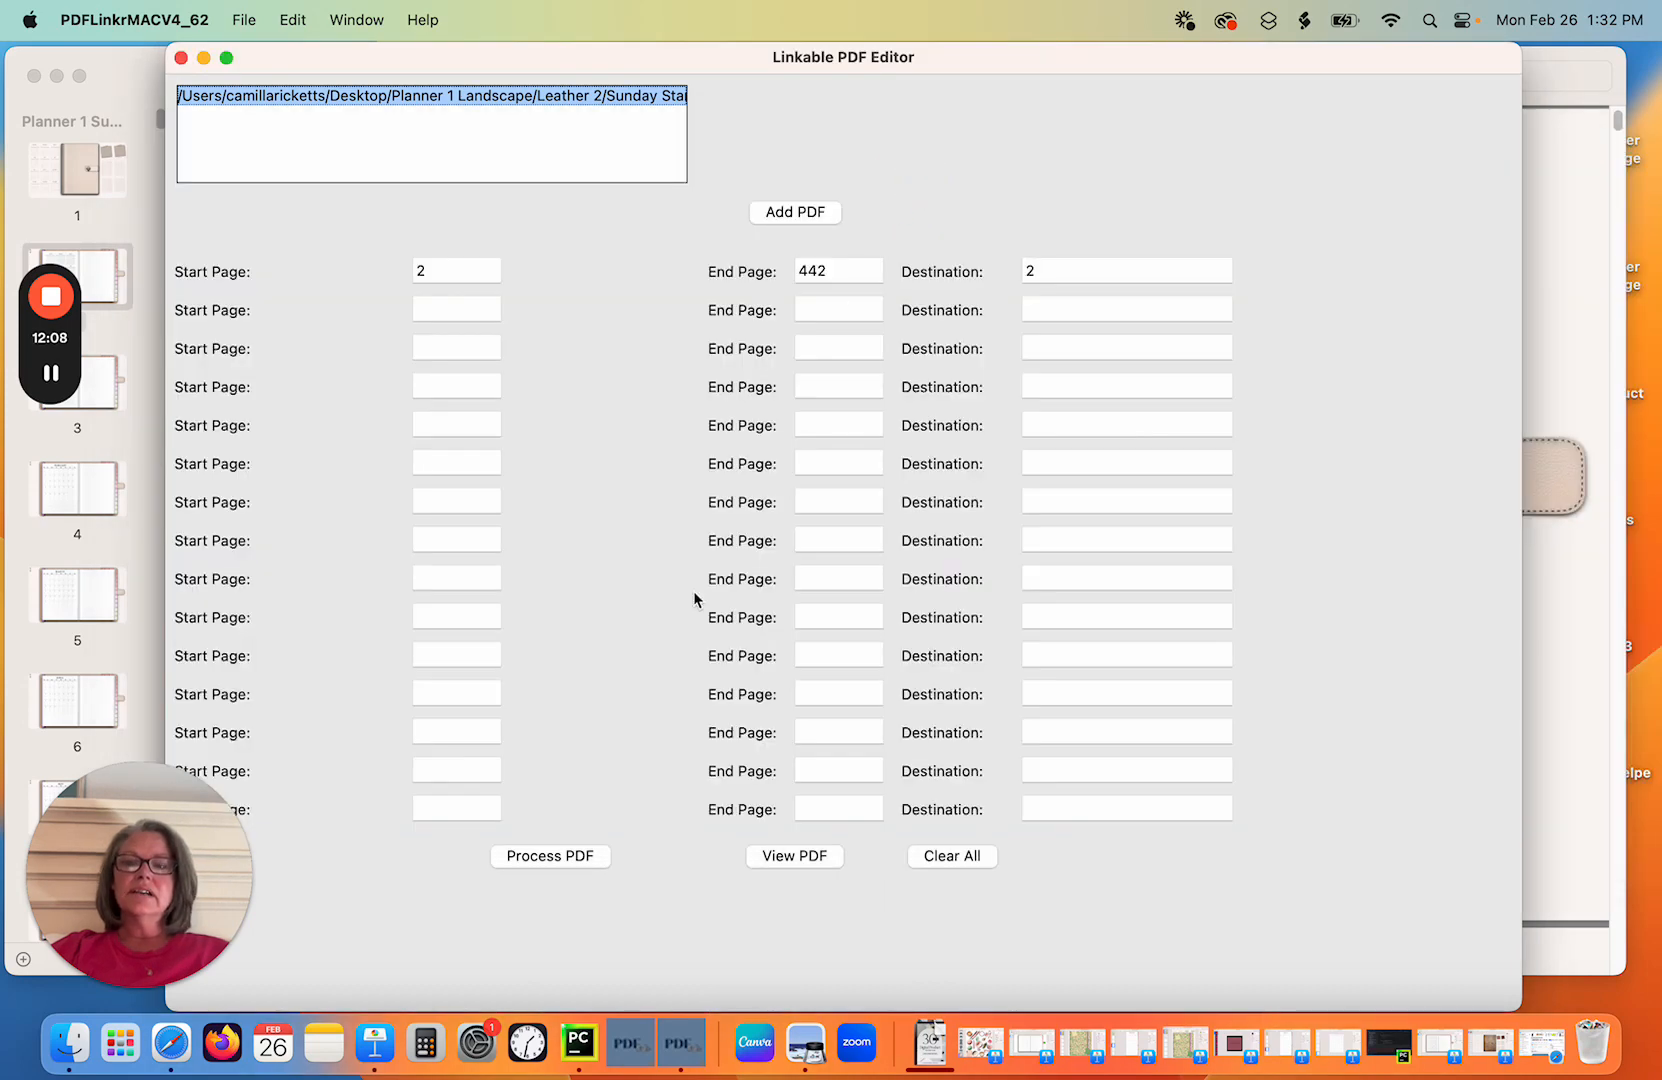
click(561, 858)
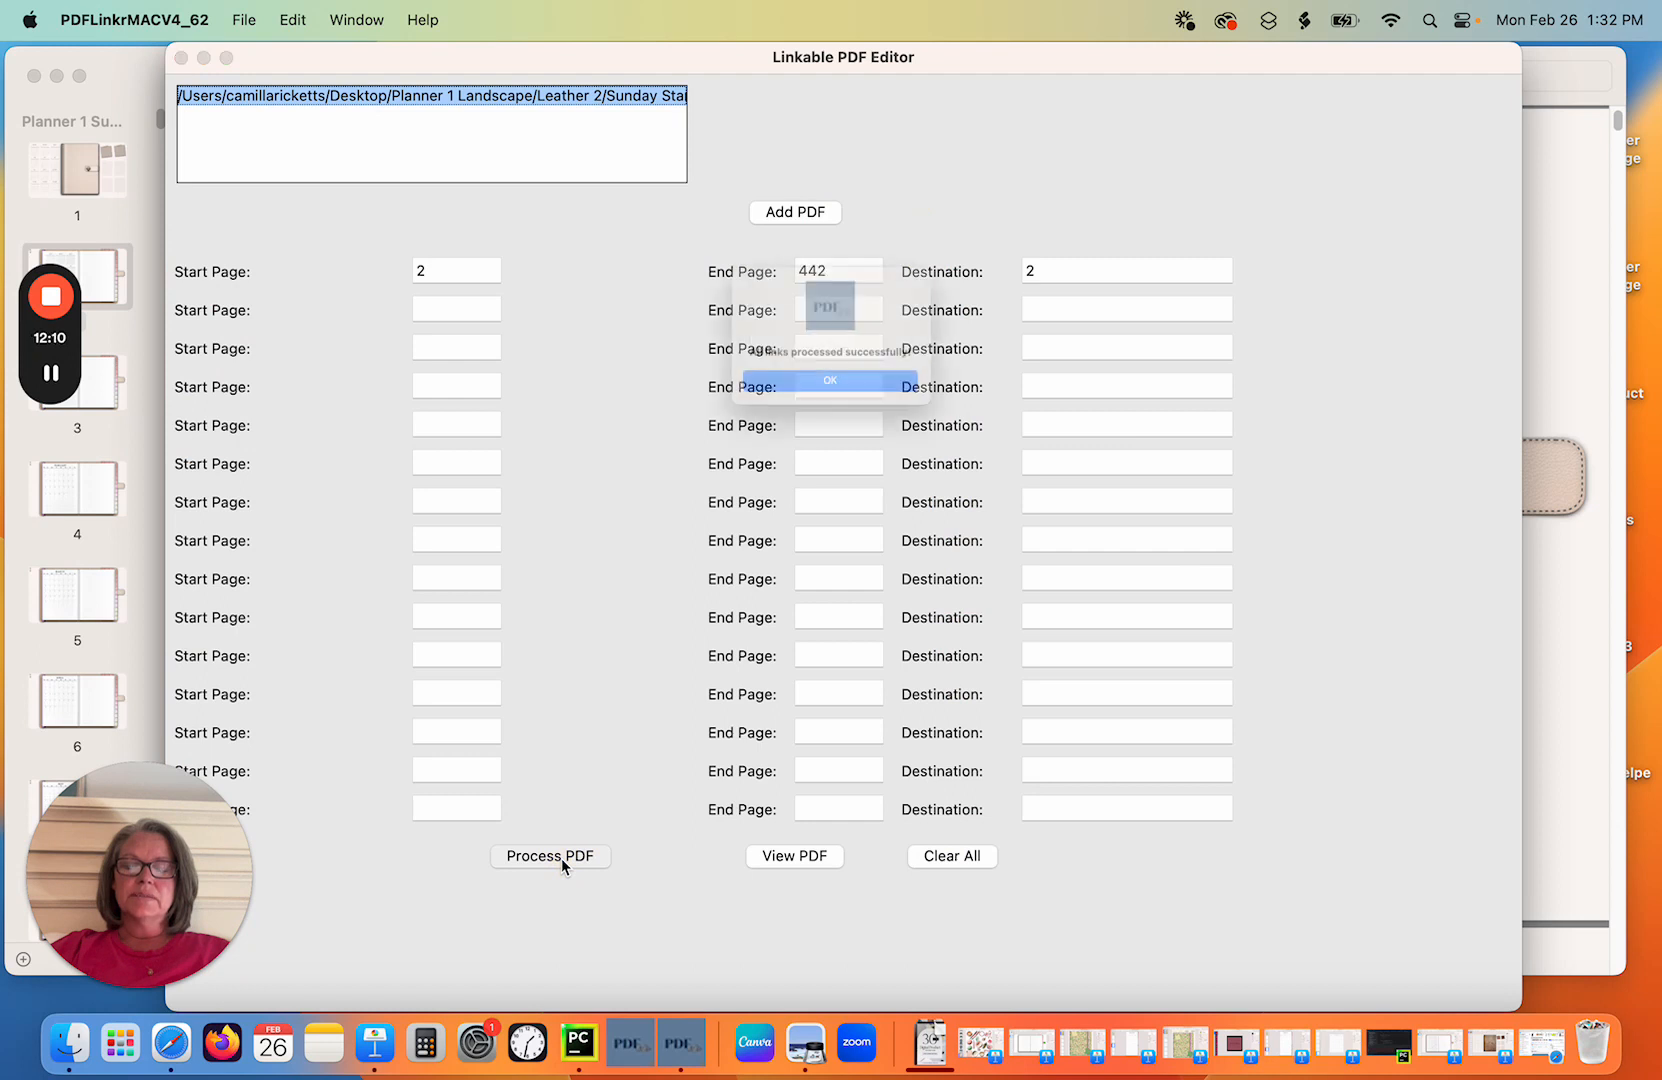
click(822, 405)
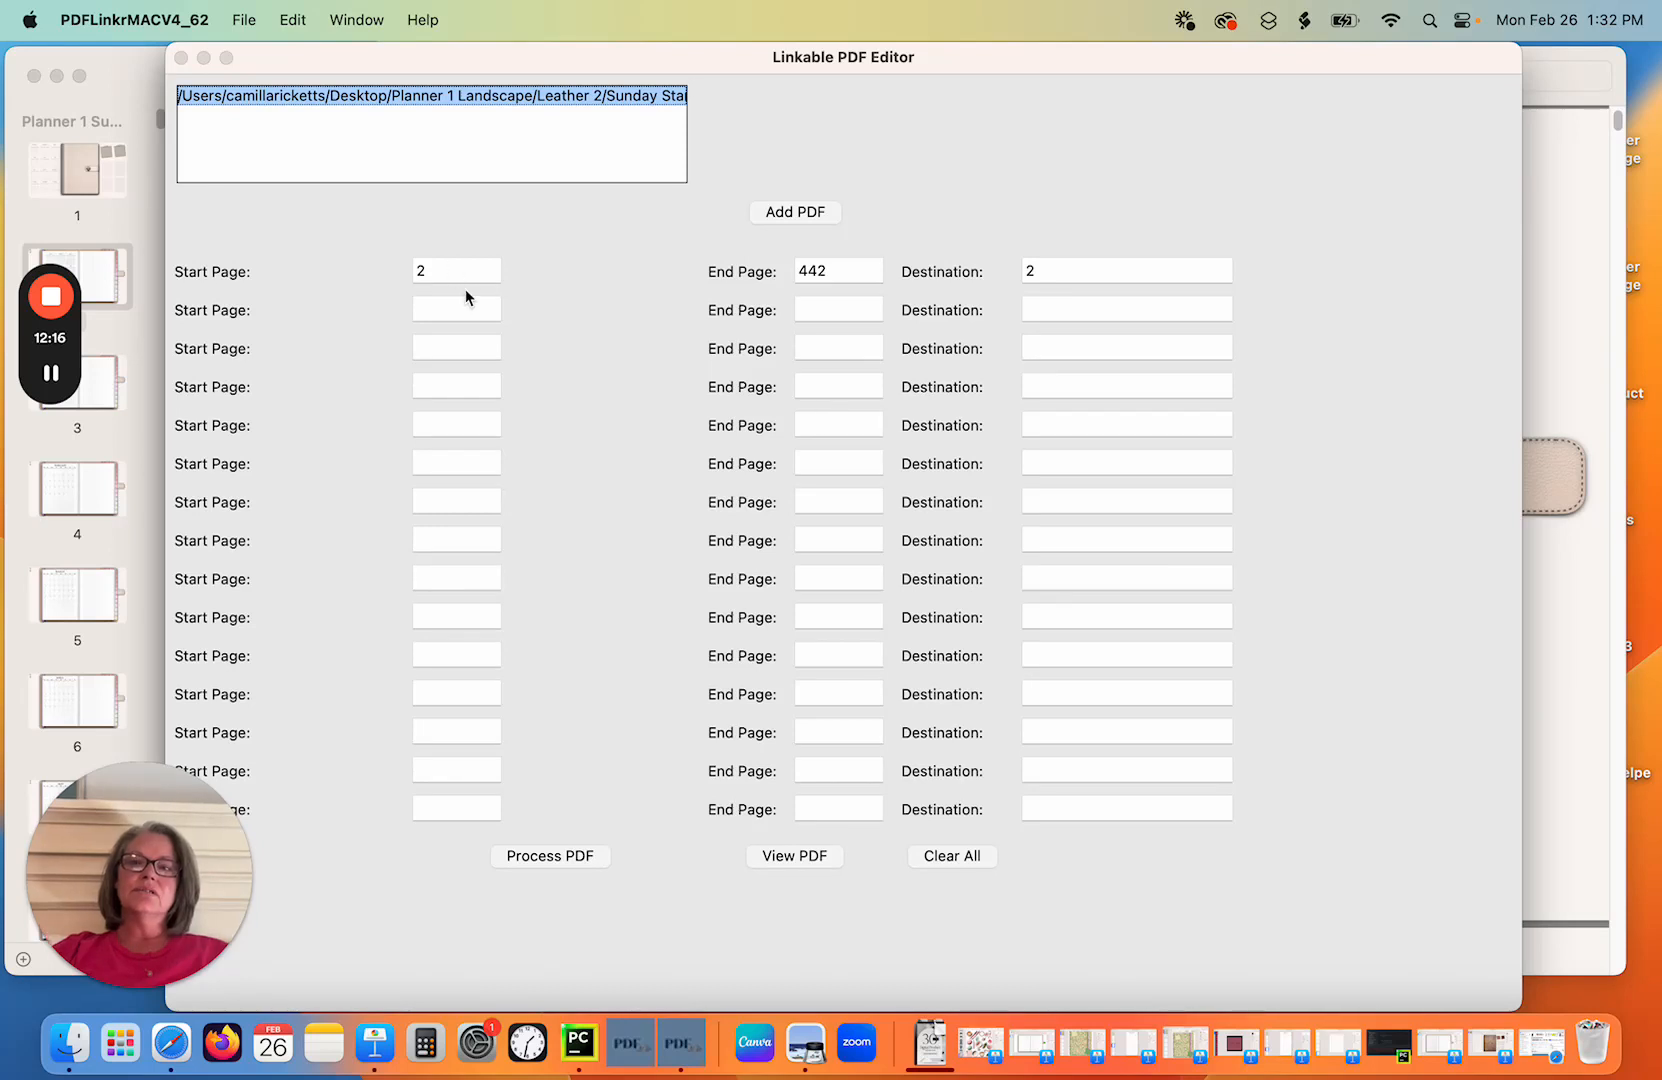
Clear the link form and set the first row to start page 1, end page 1 and destination 437.
click(950, 855)
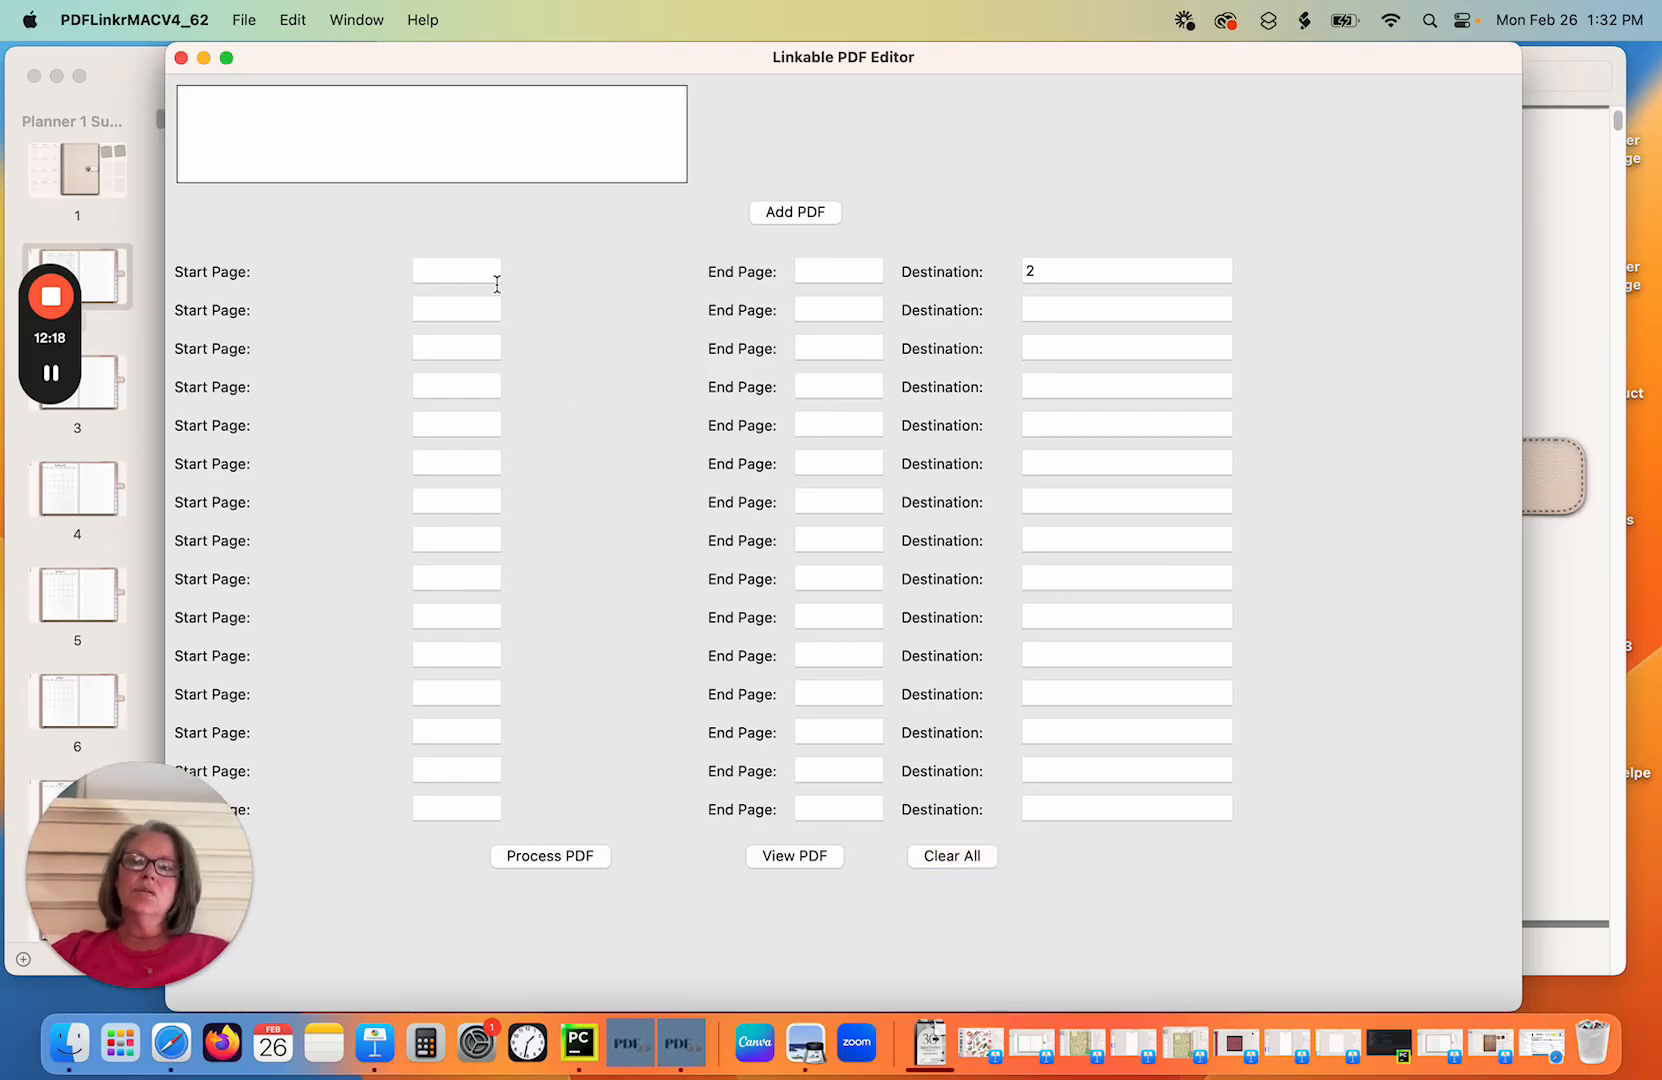
click(444, 269)
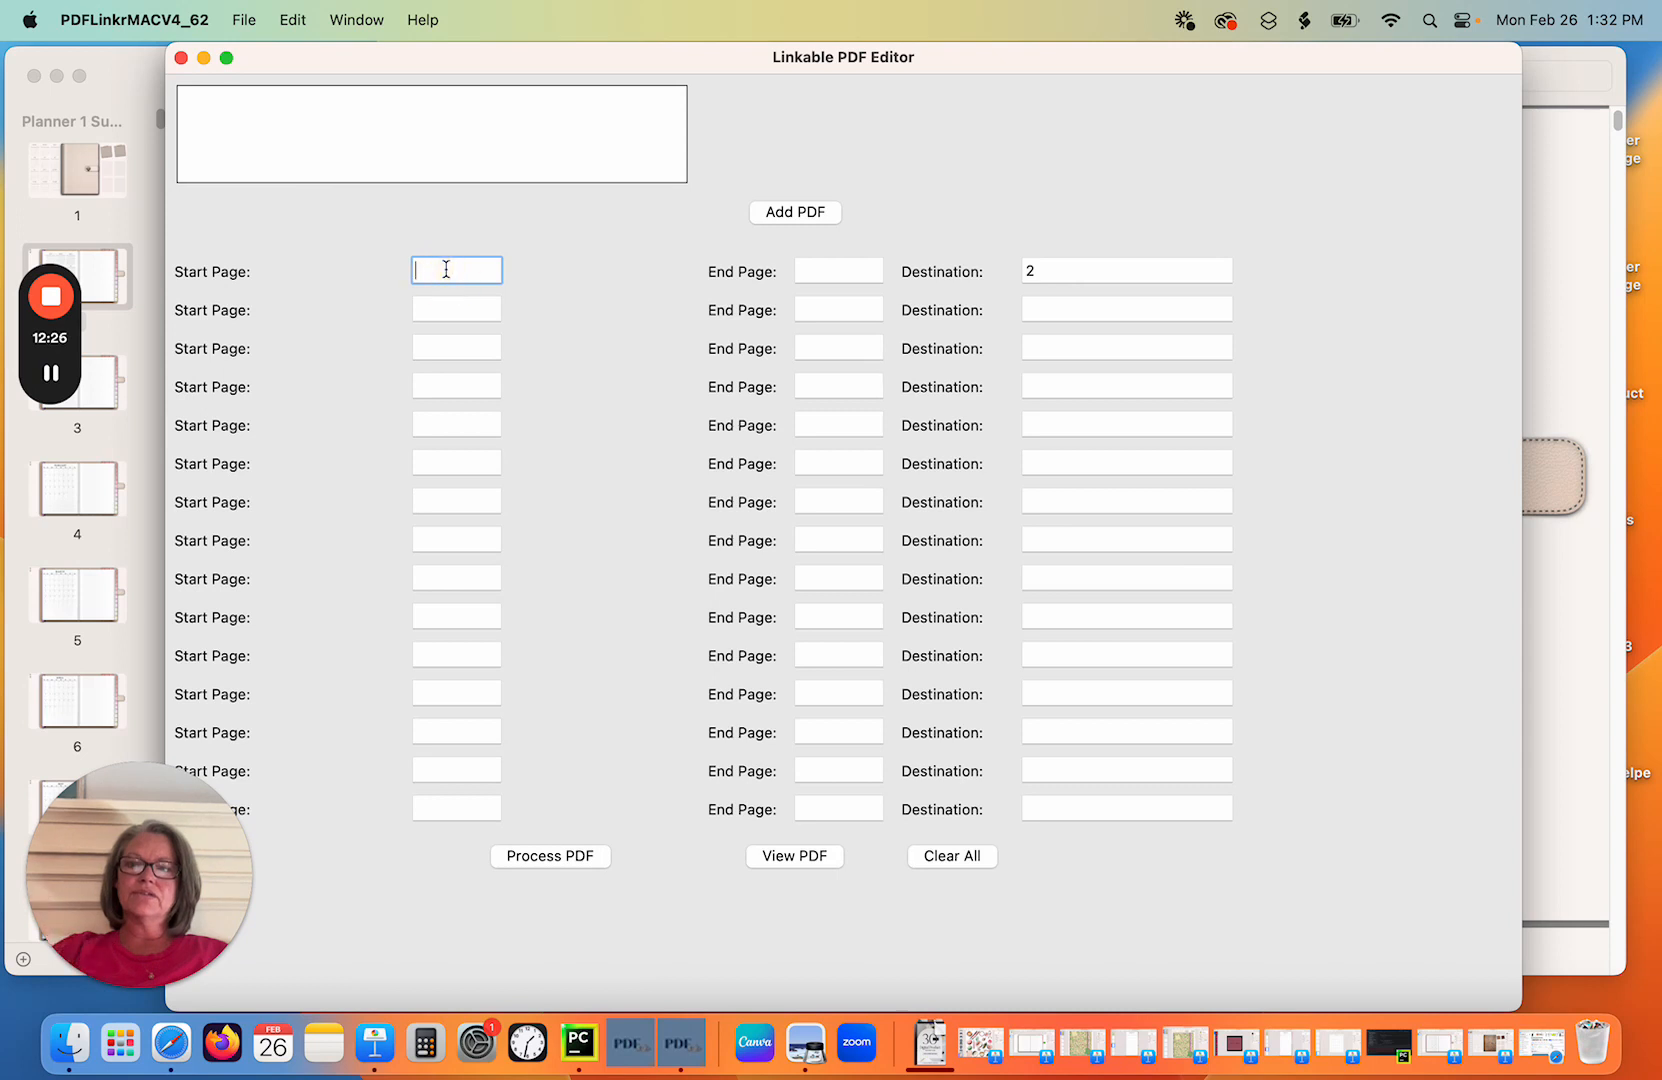
click(812, 268)
text(1)
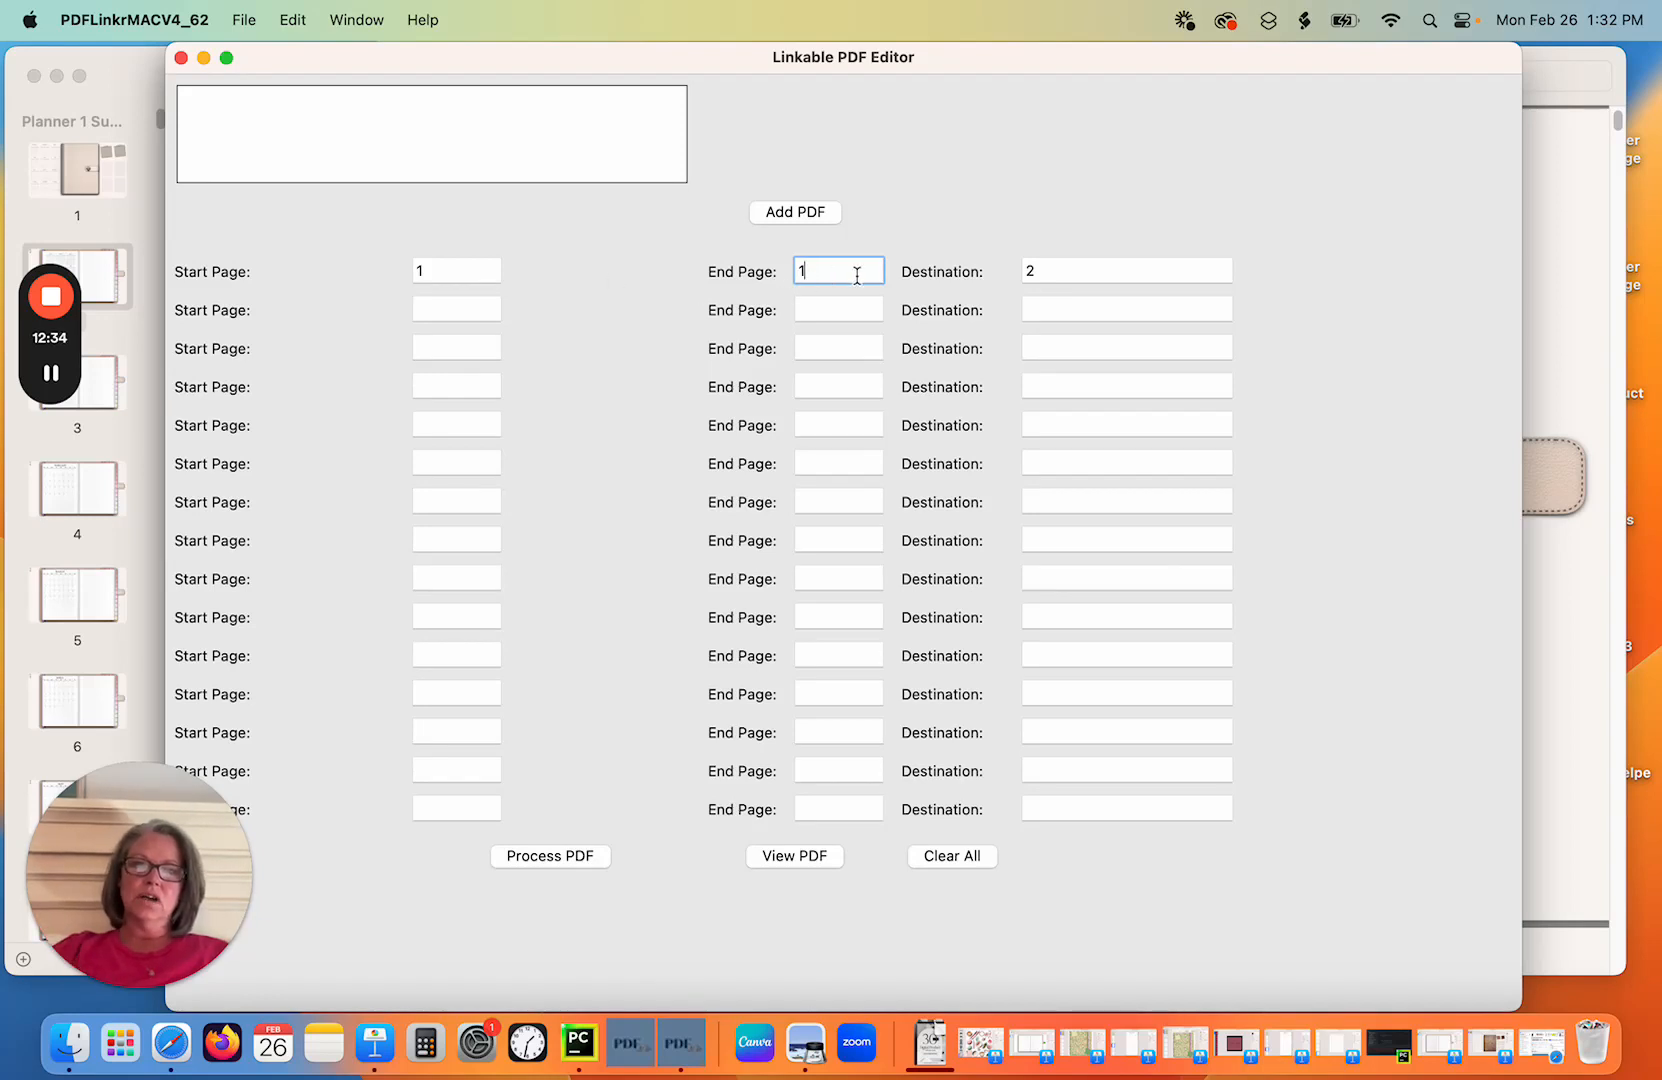
click(1077, 276)
double_click(1063, 279)
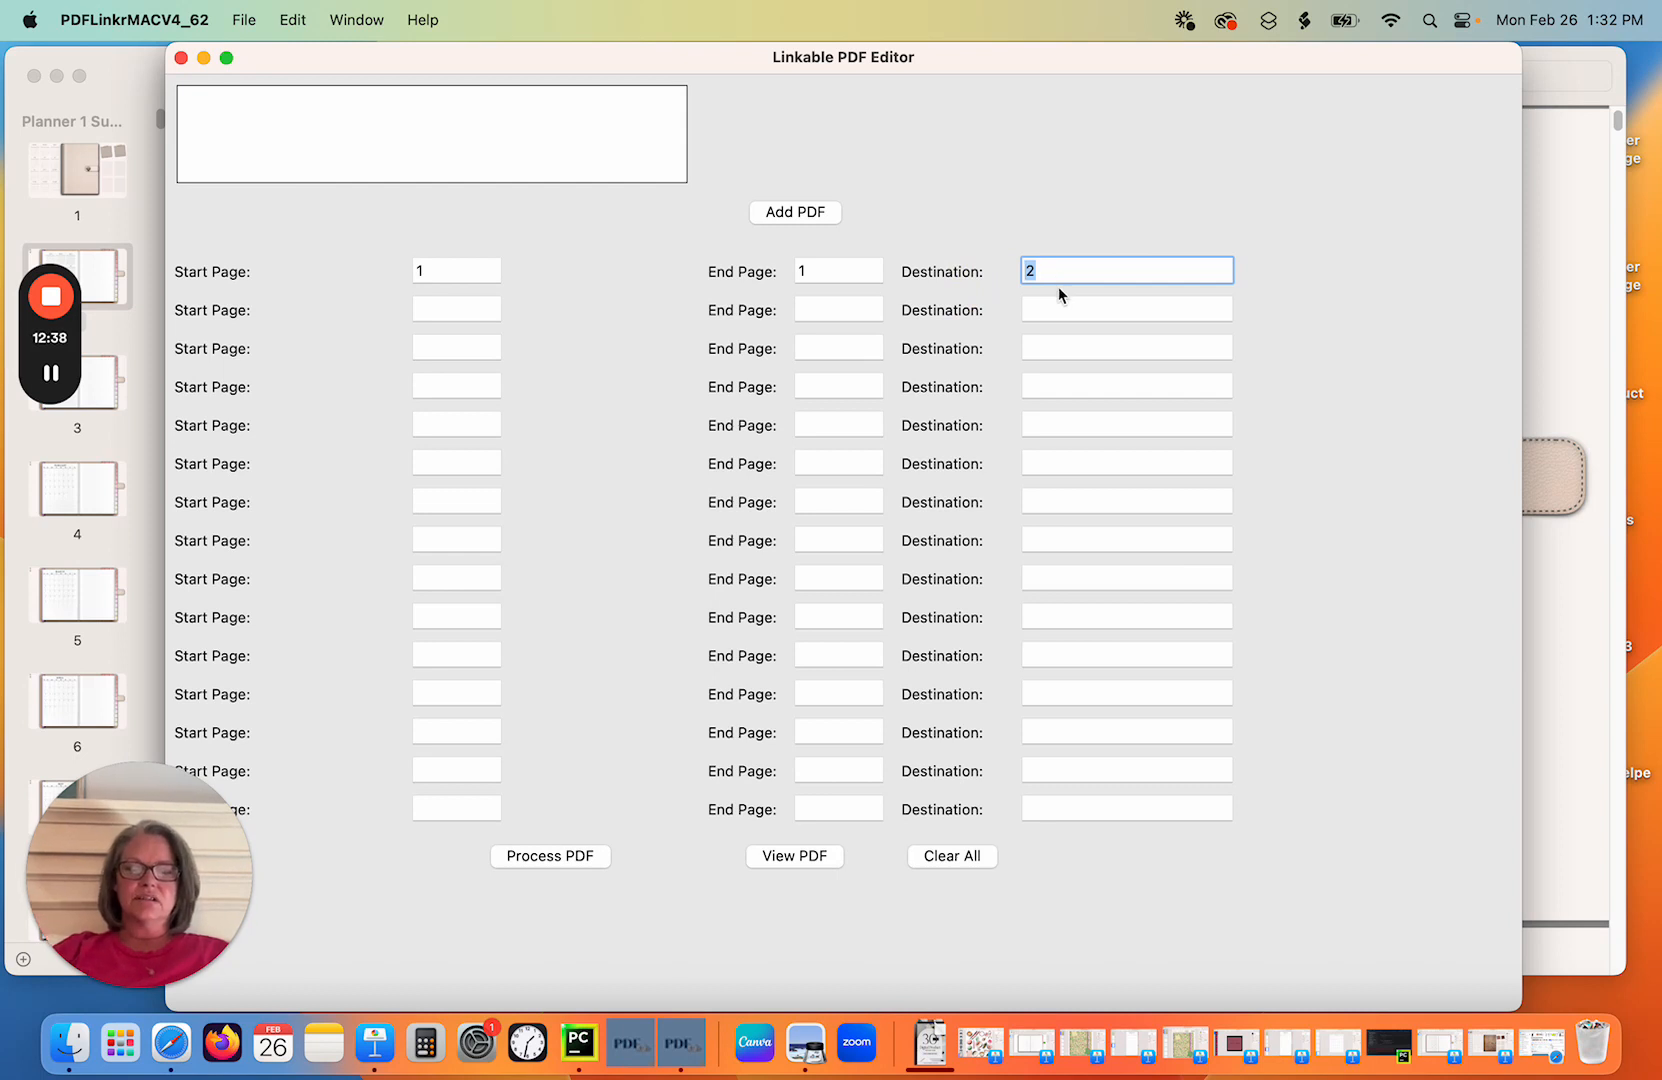
text(437)
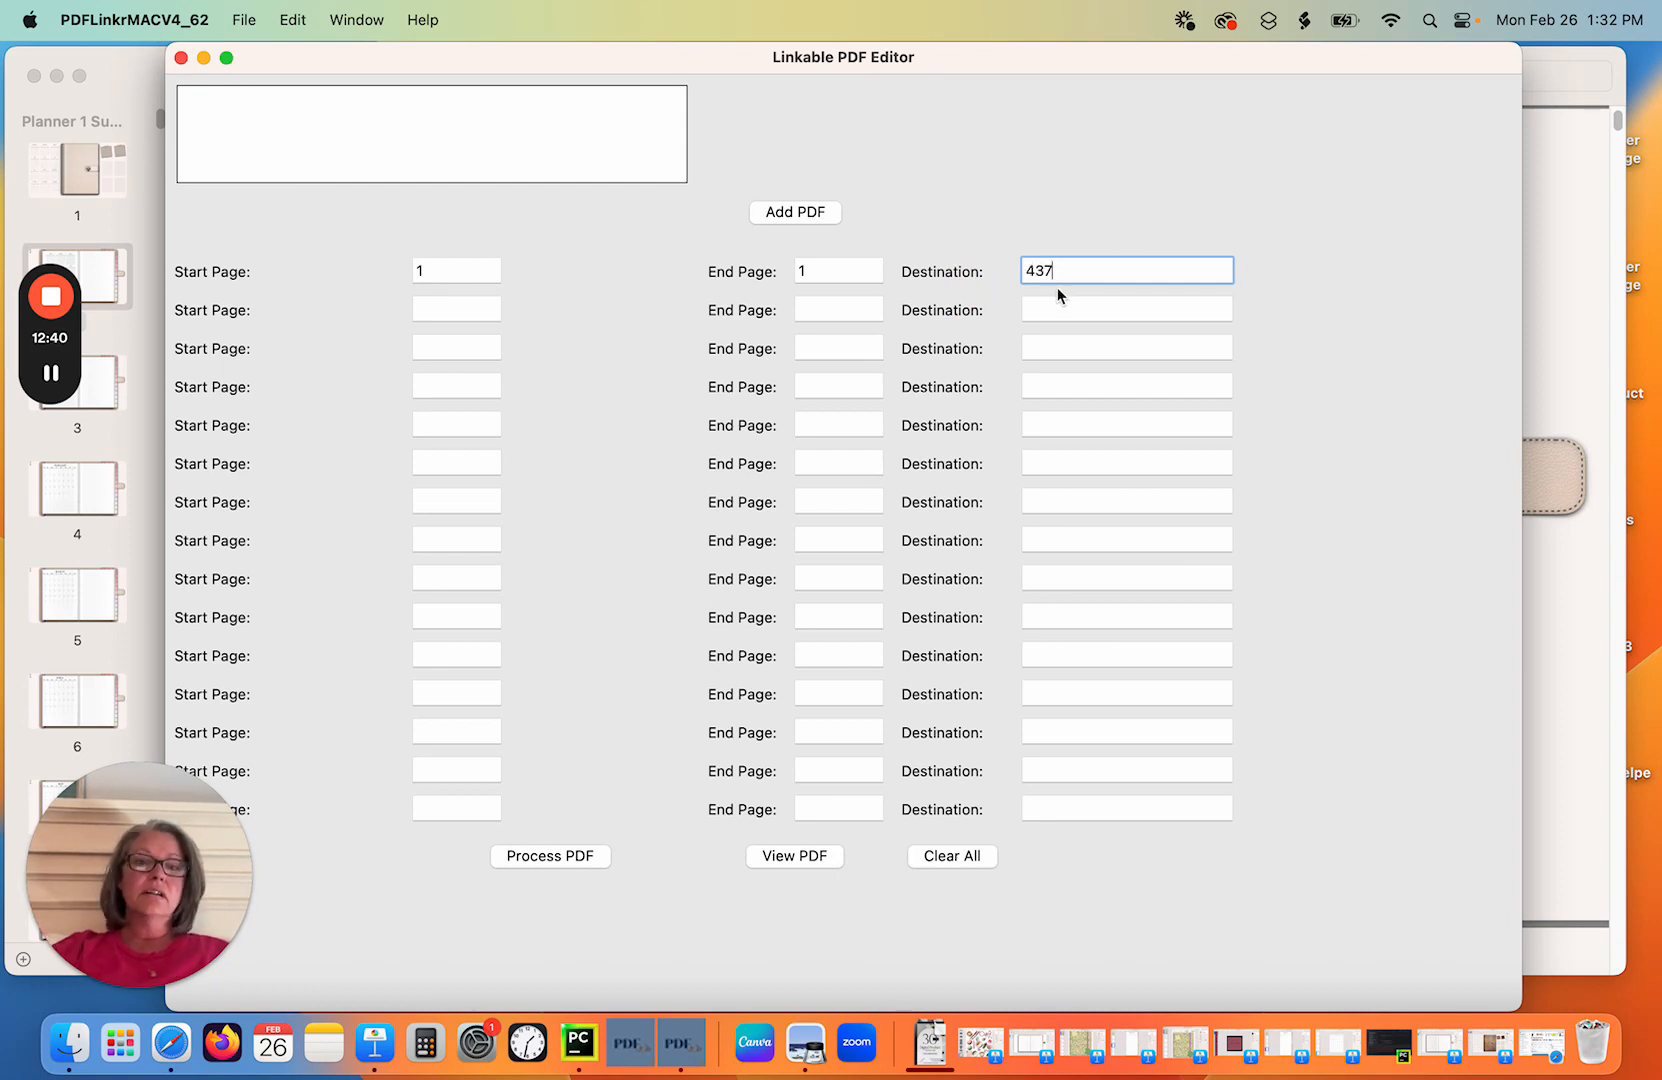
Add the first updated planner PDF in the Sunday Start folder and select it for the destination 437 link.
click(802, 211)
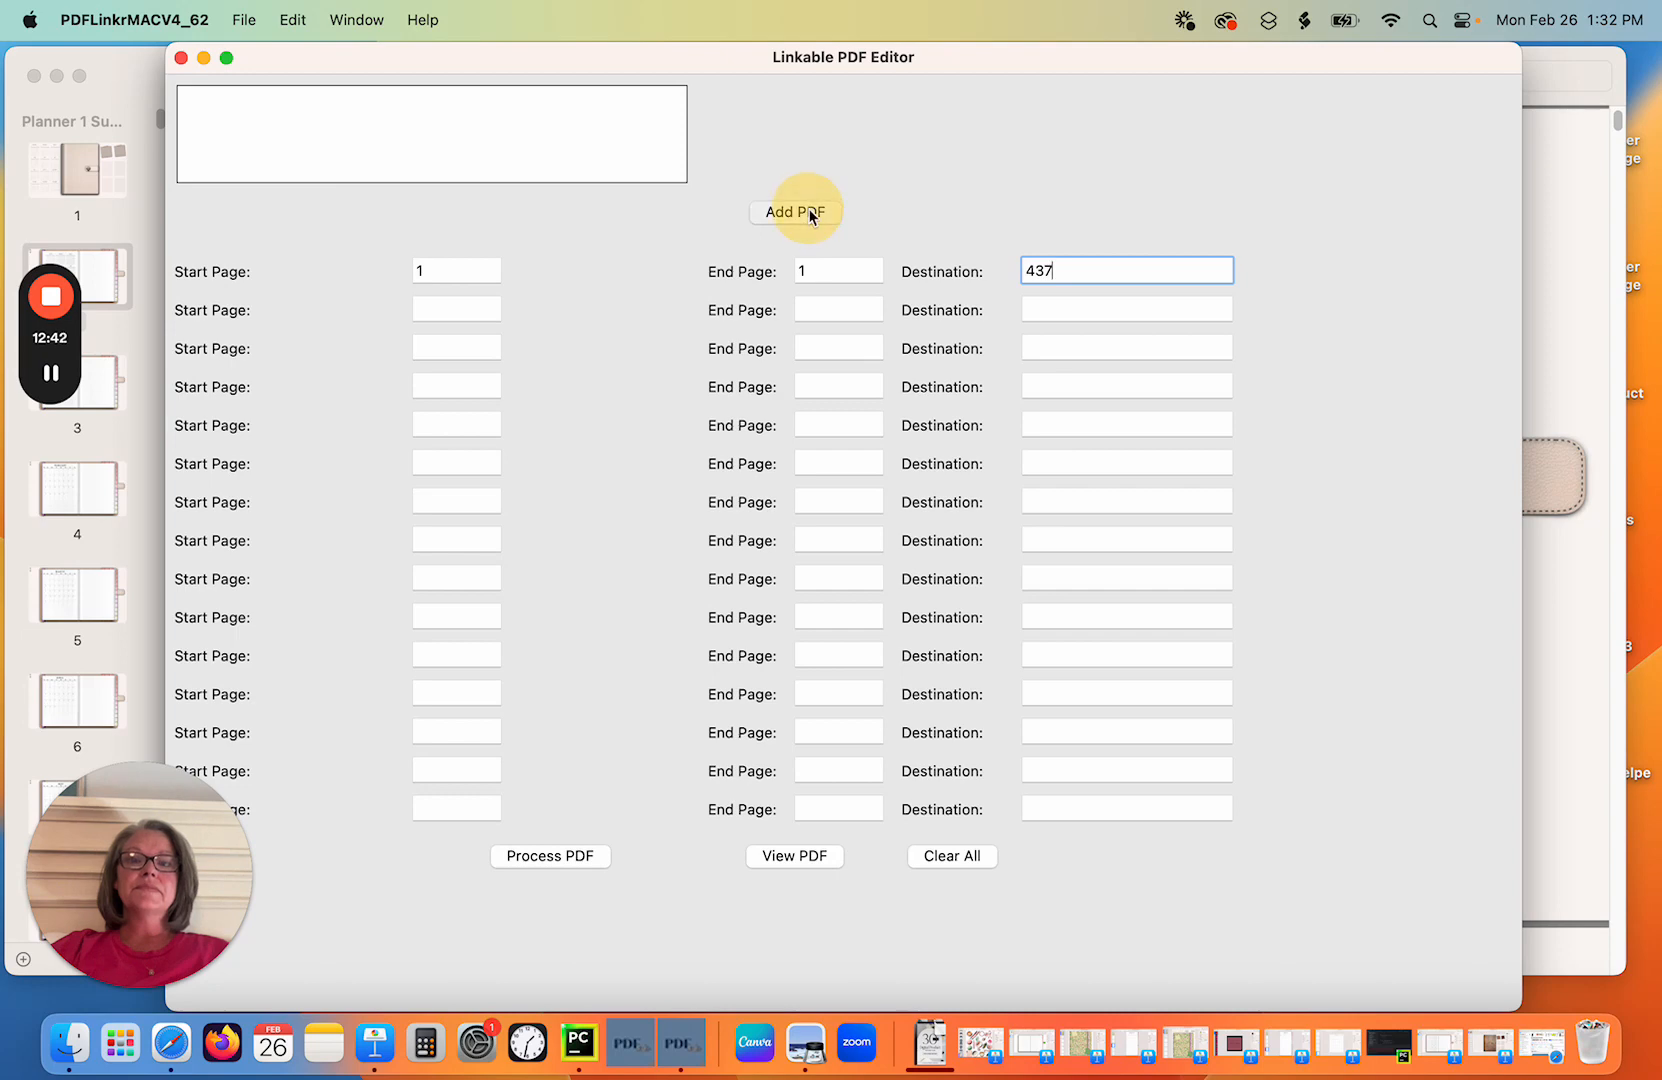
double_click(549, 249)
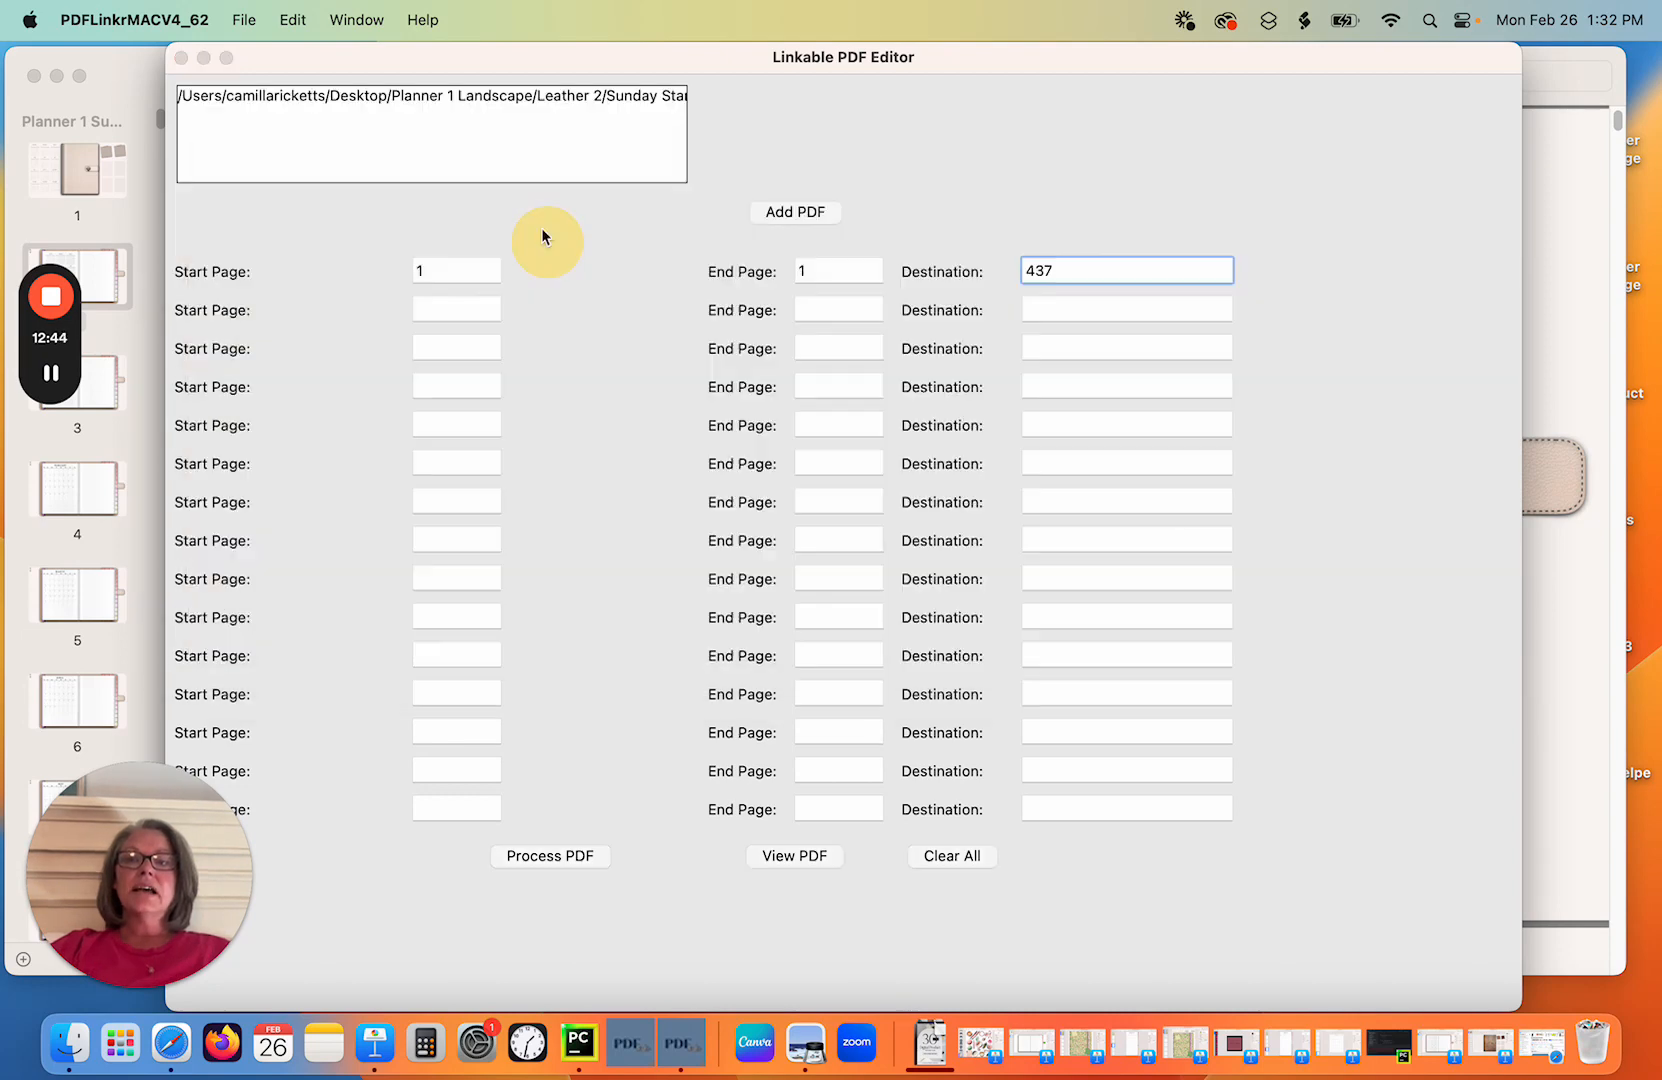
click(567, 98)
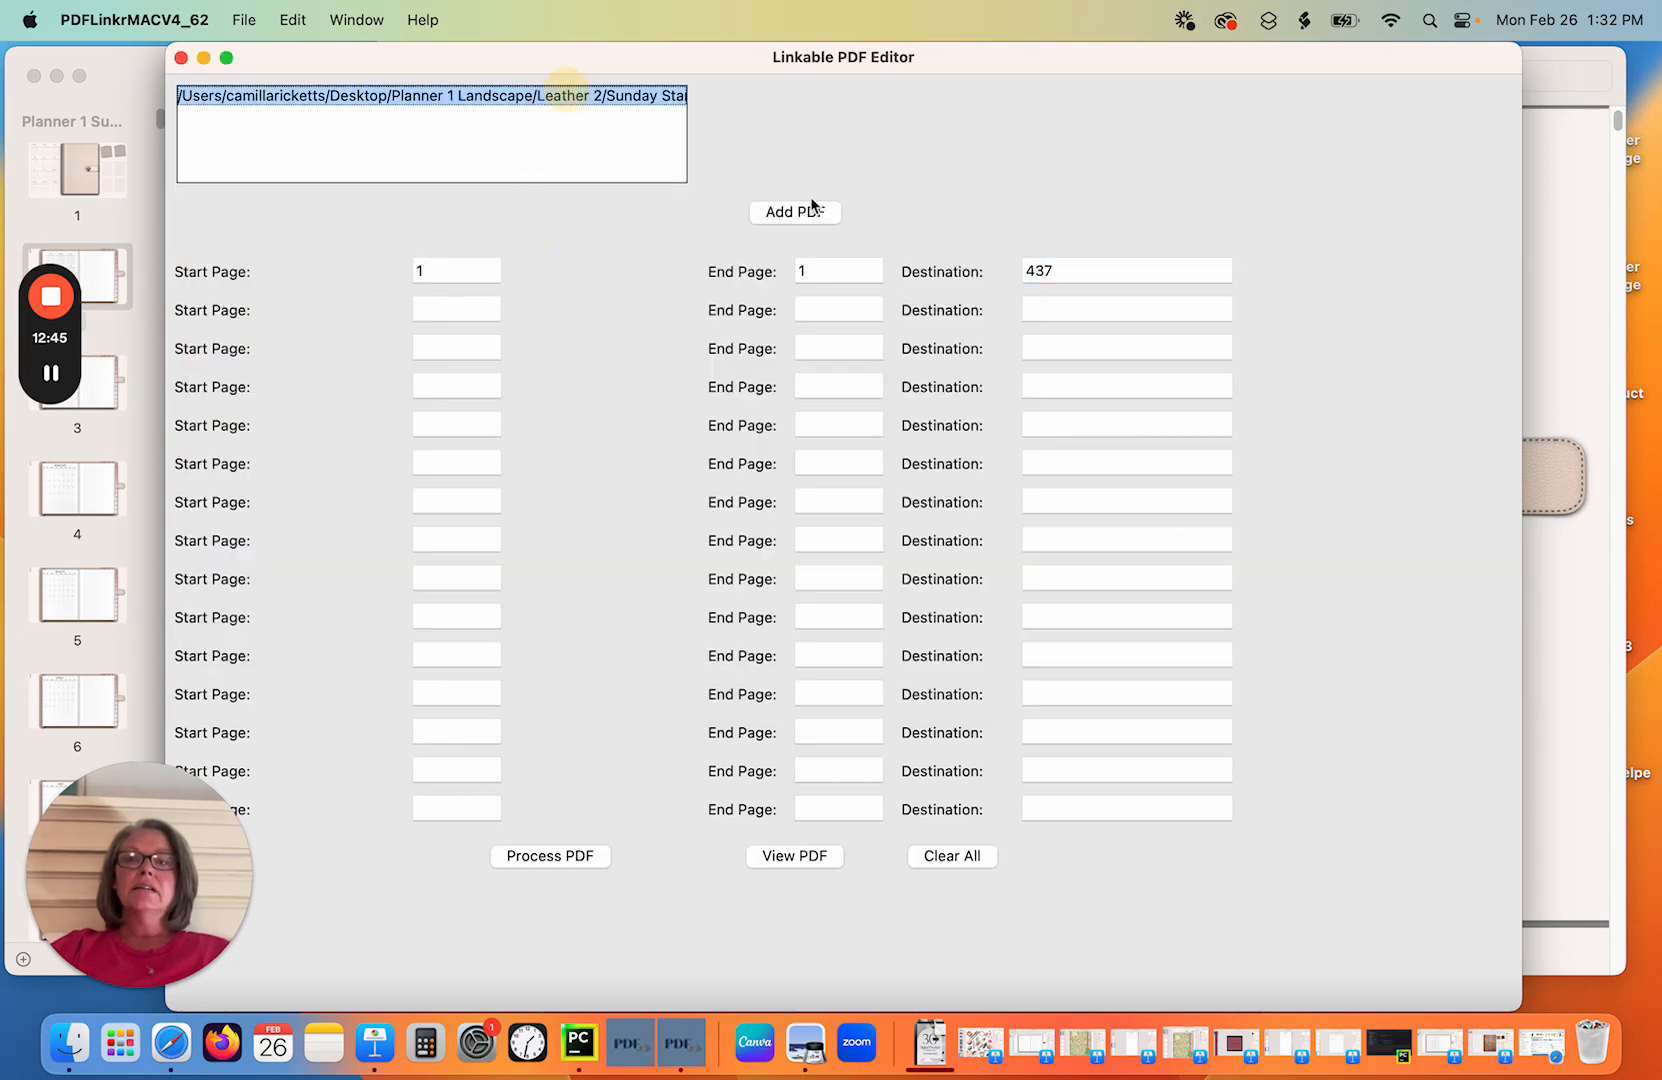
Mark the first taped sticky note on the cover page as the link area, process the PDF and dismiss the completion message.
click(813, 858)
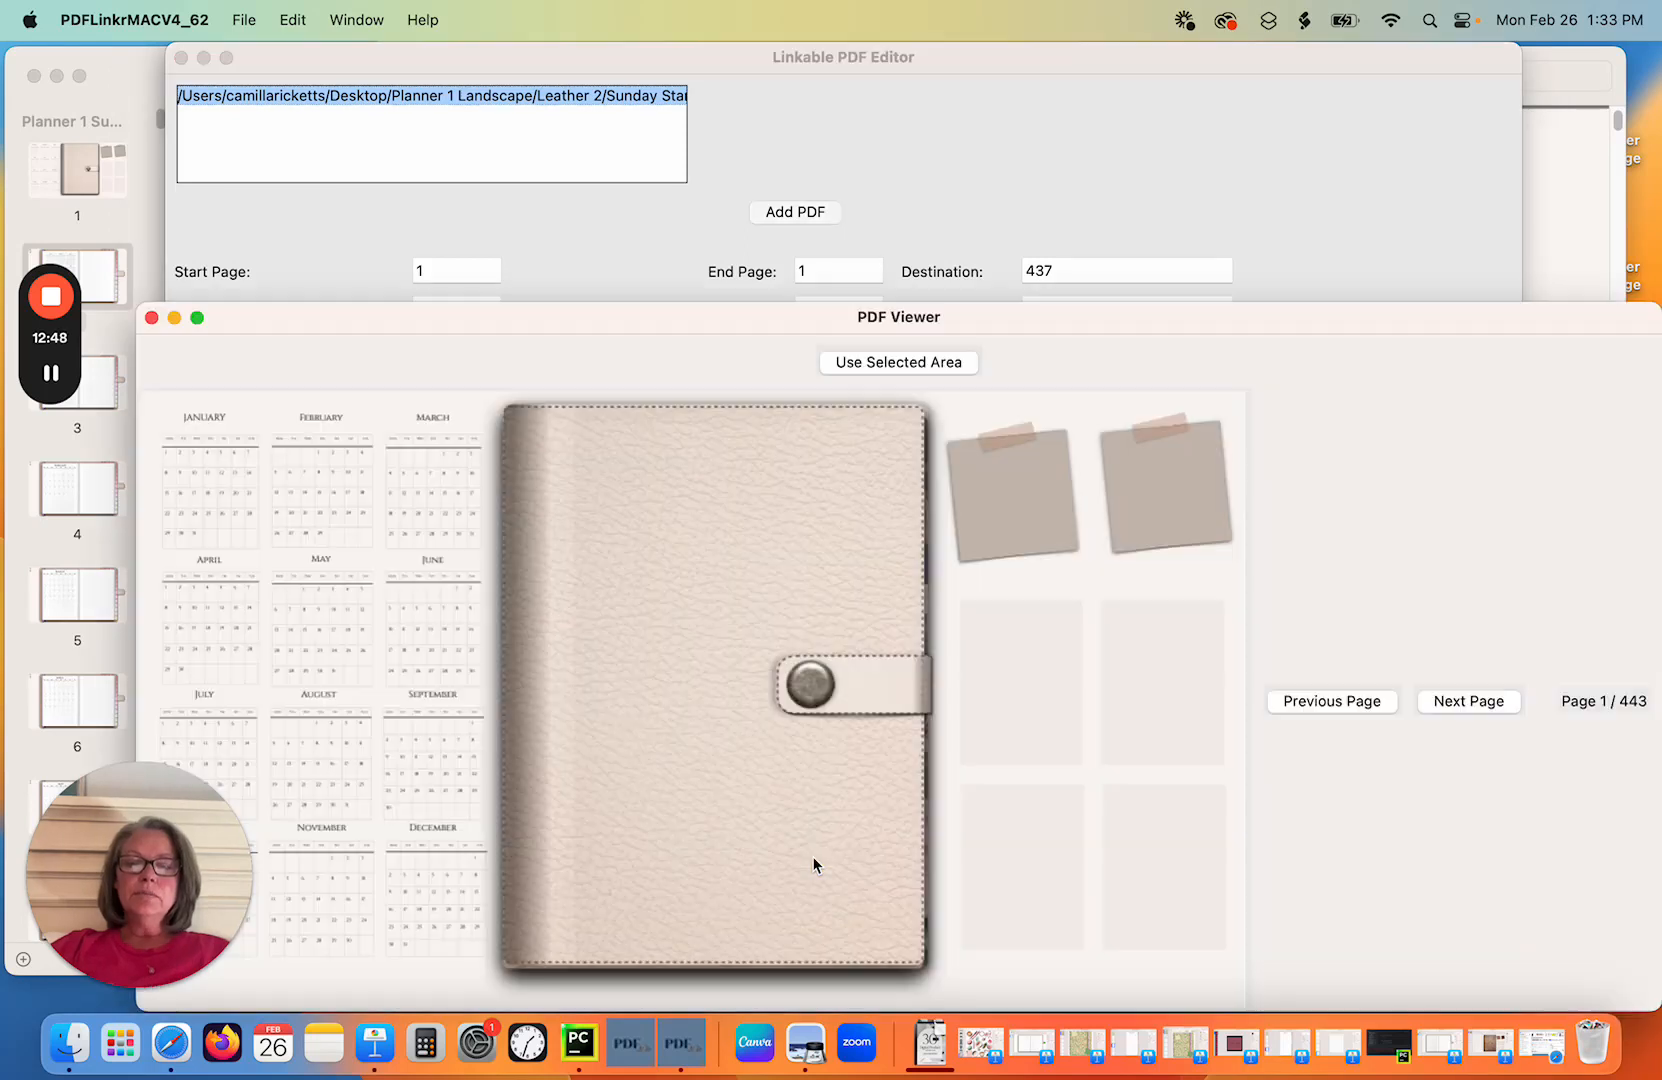
drag(948, 421, 1082, 573)
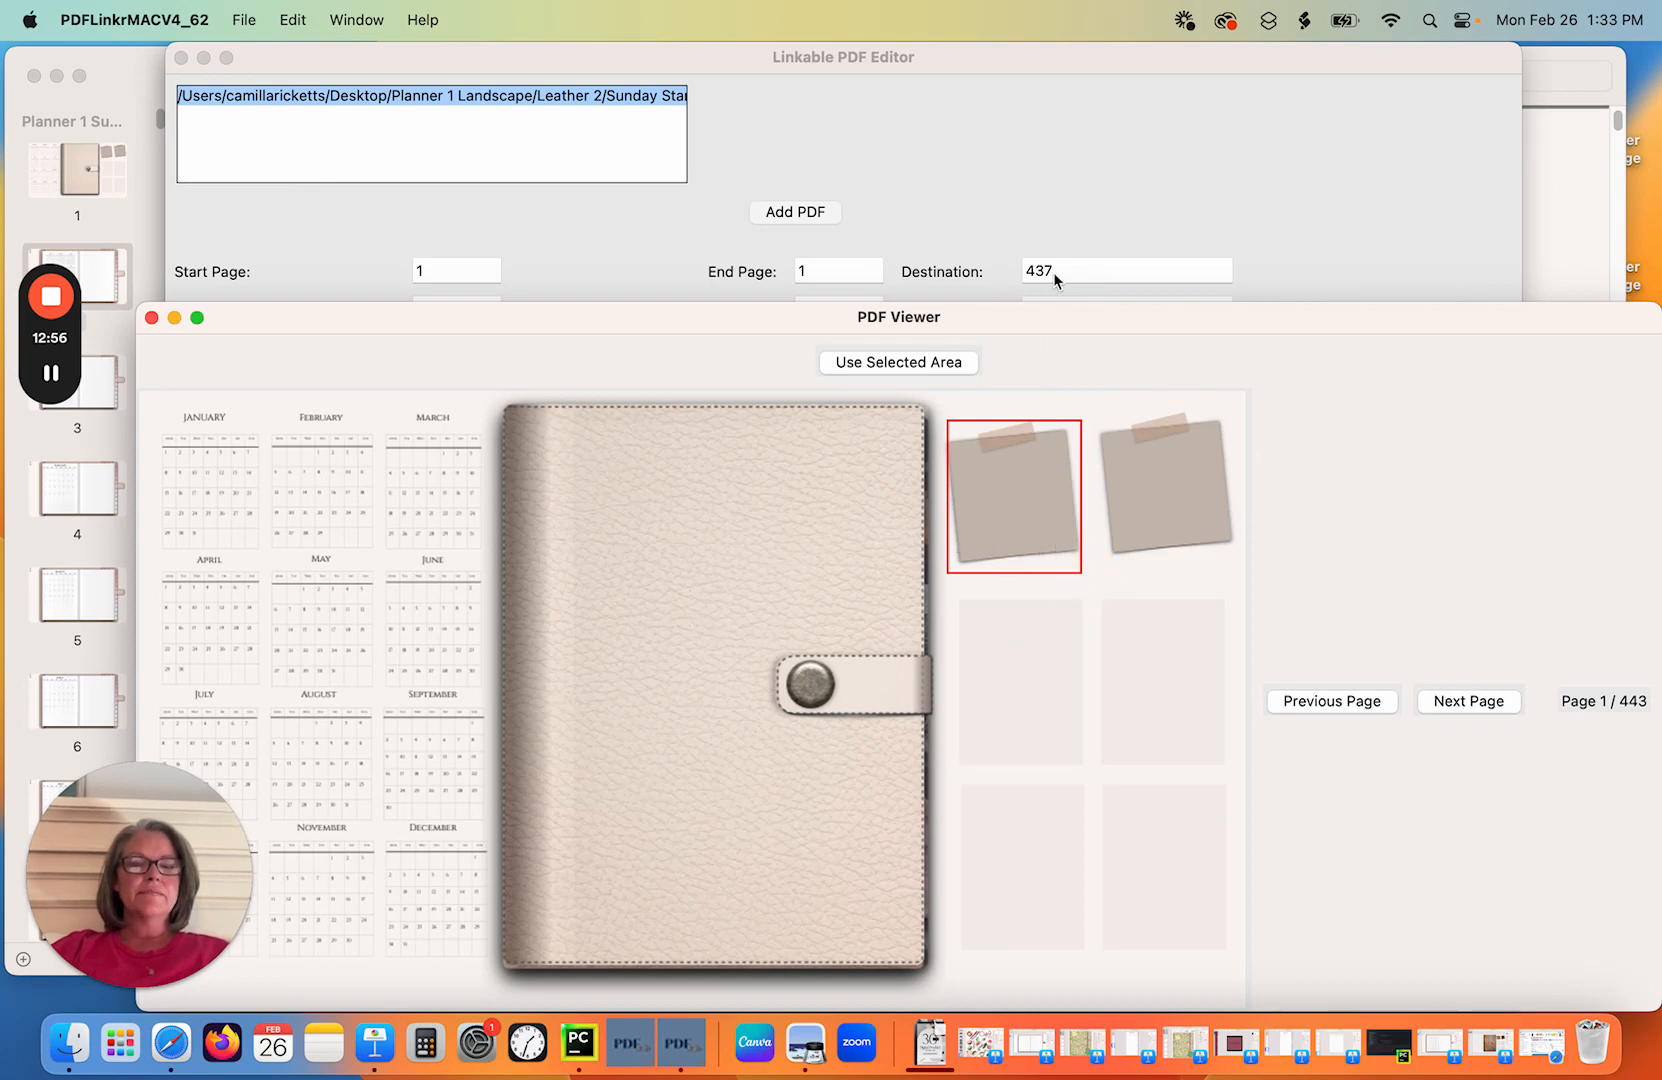
click(883, 364)
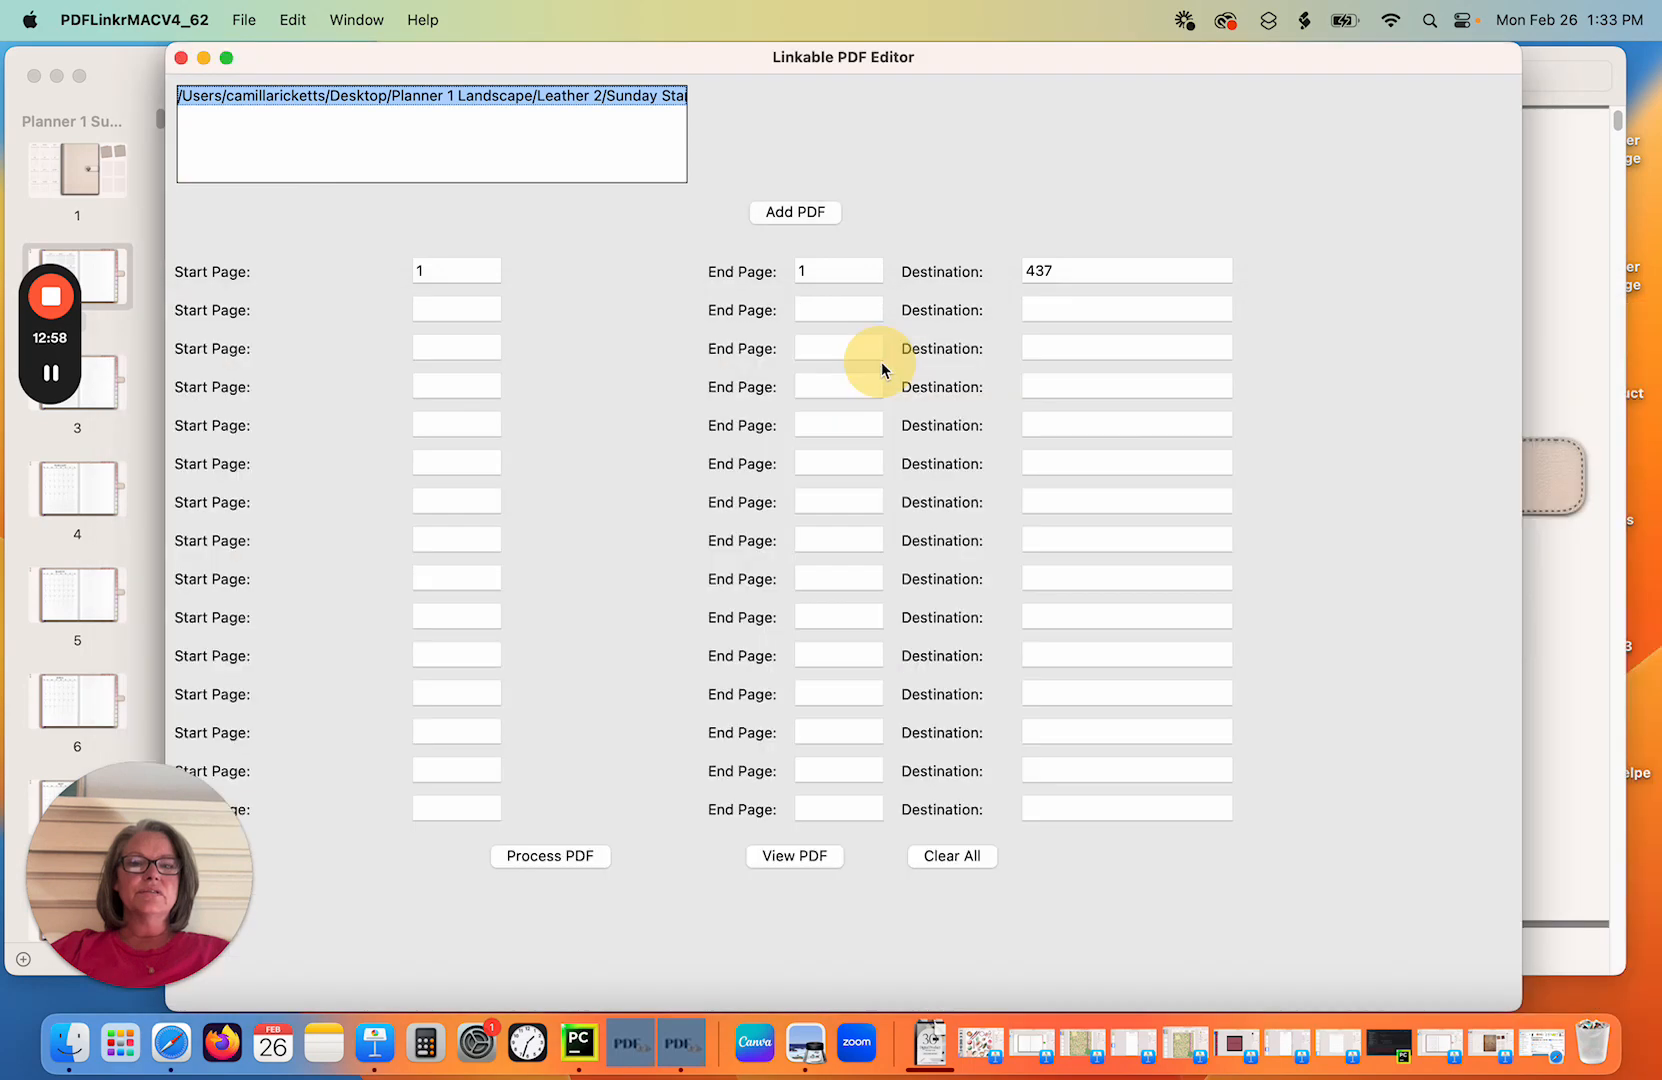
click(557, 857)
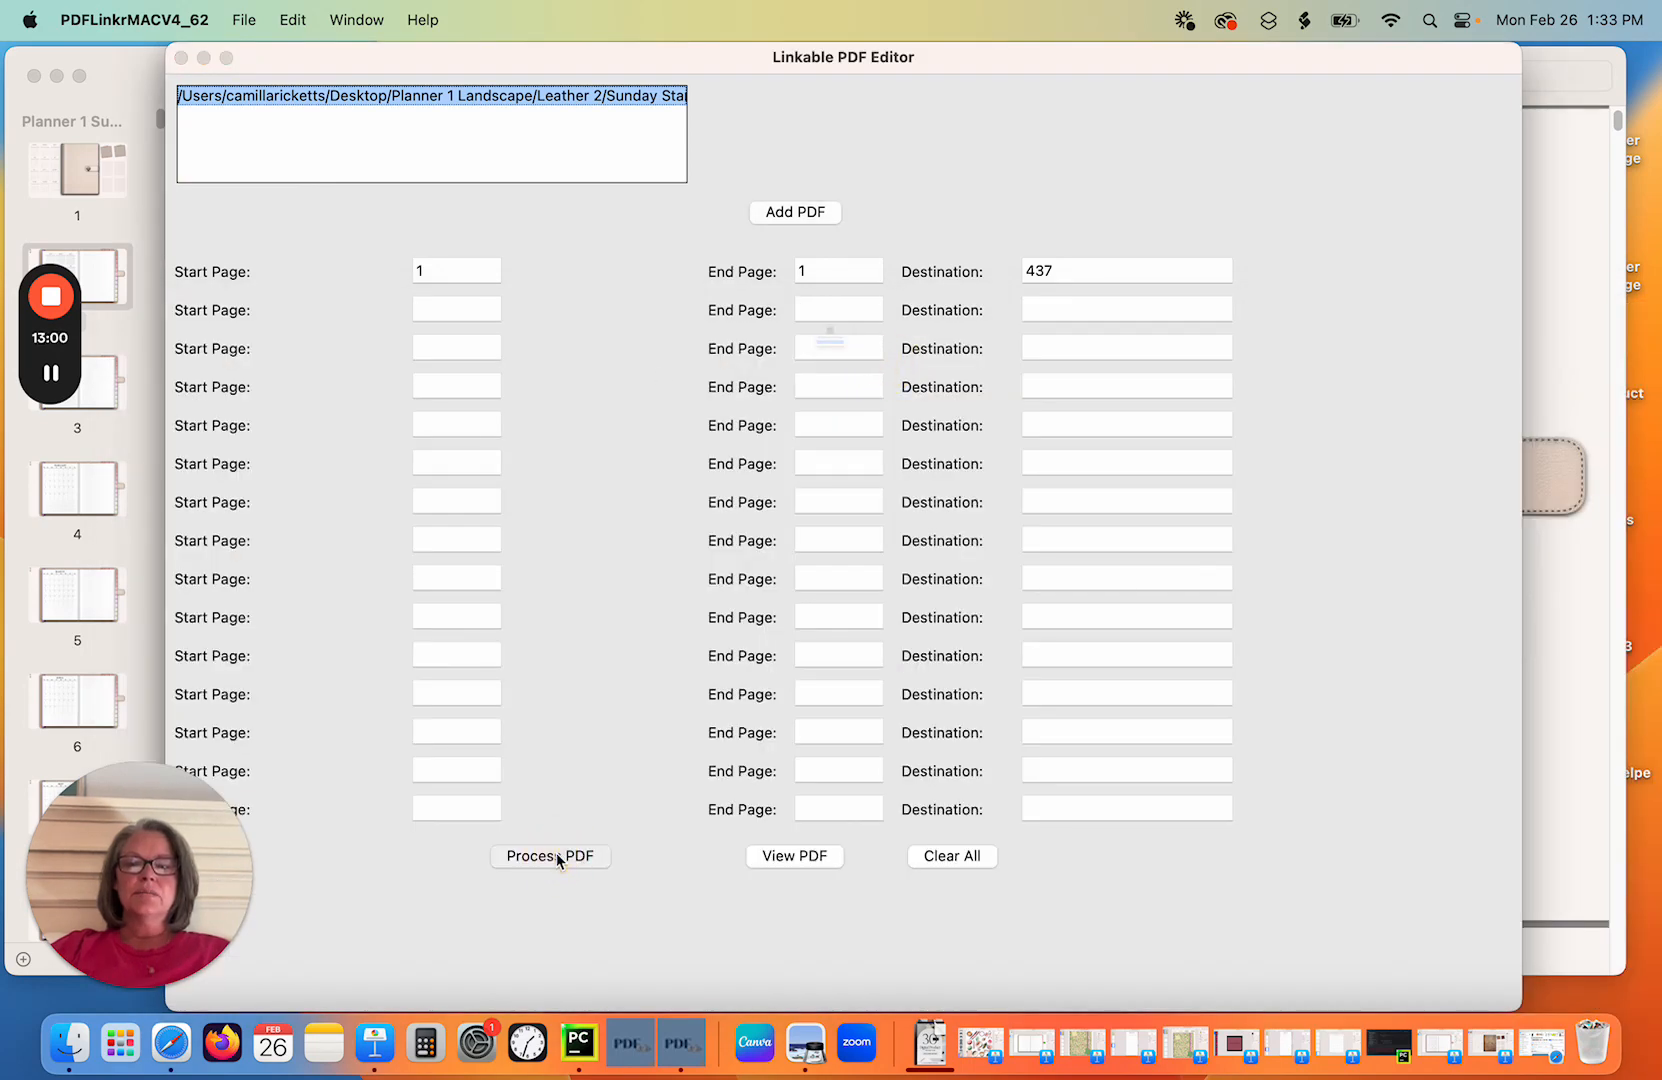
click(796, 401)
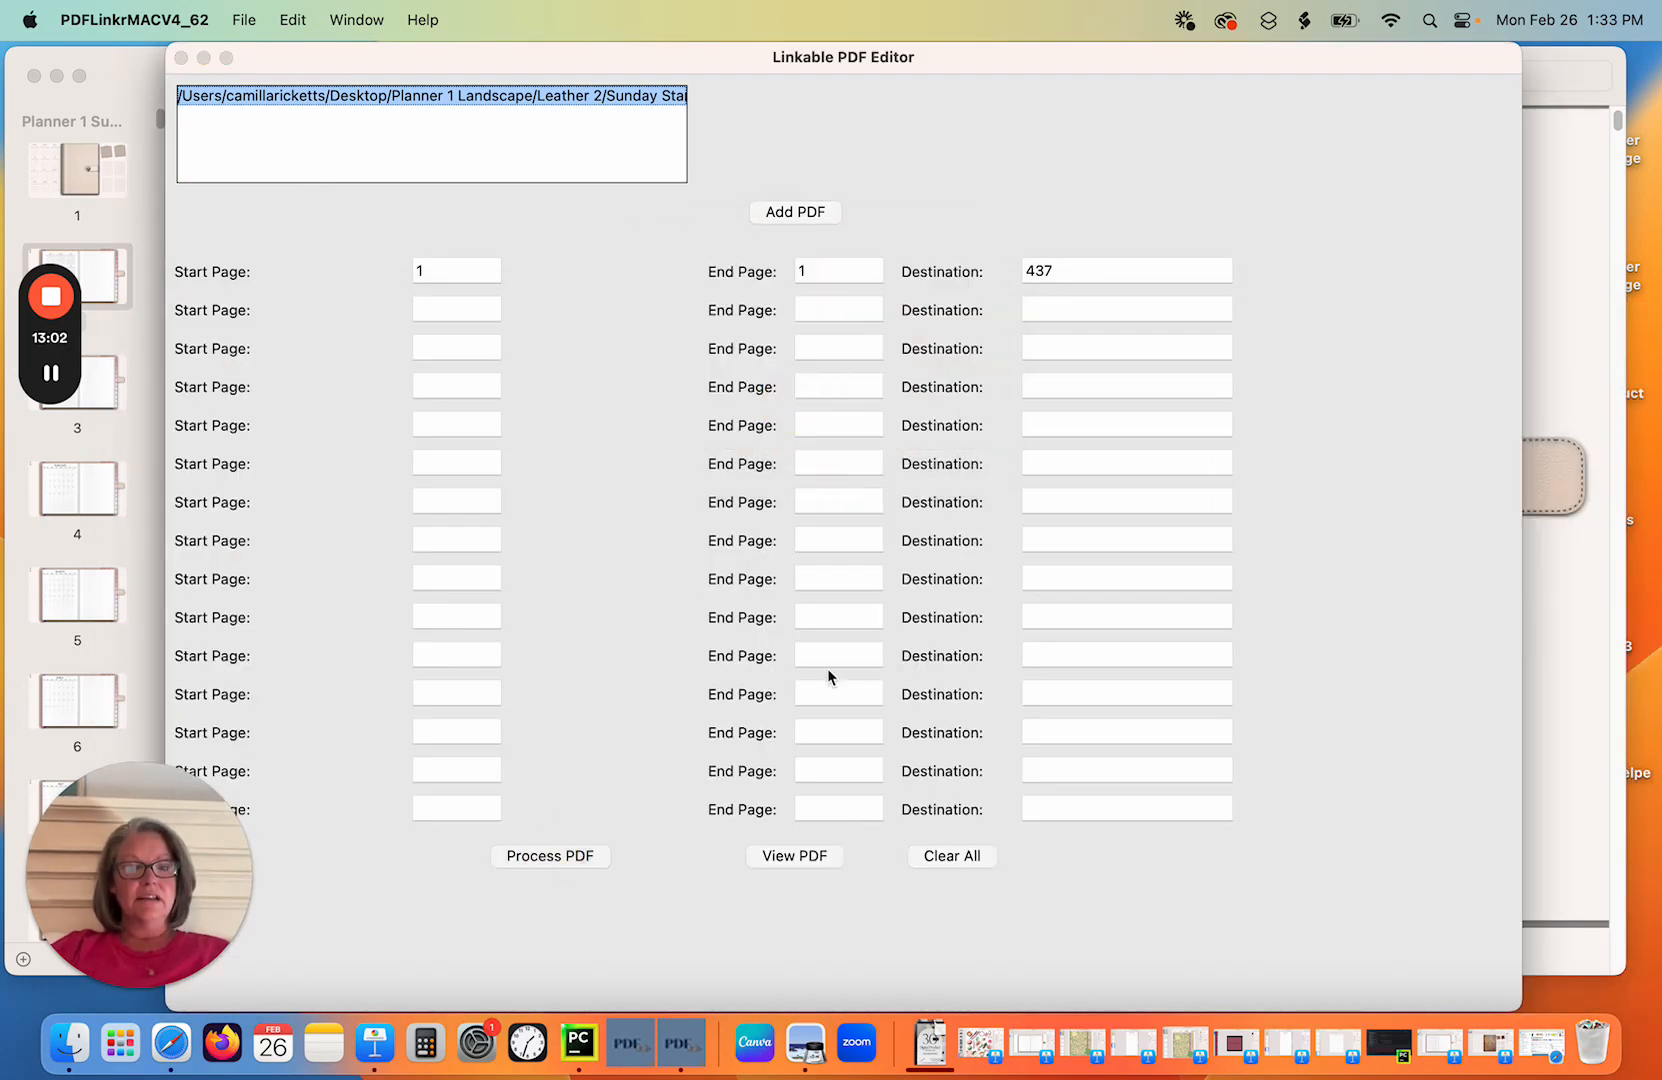
Clear the link form and set the first row to start page 1, end page 1 and destination 438.
click(951, 855)
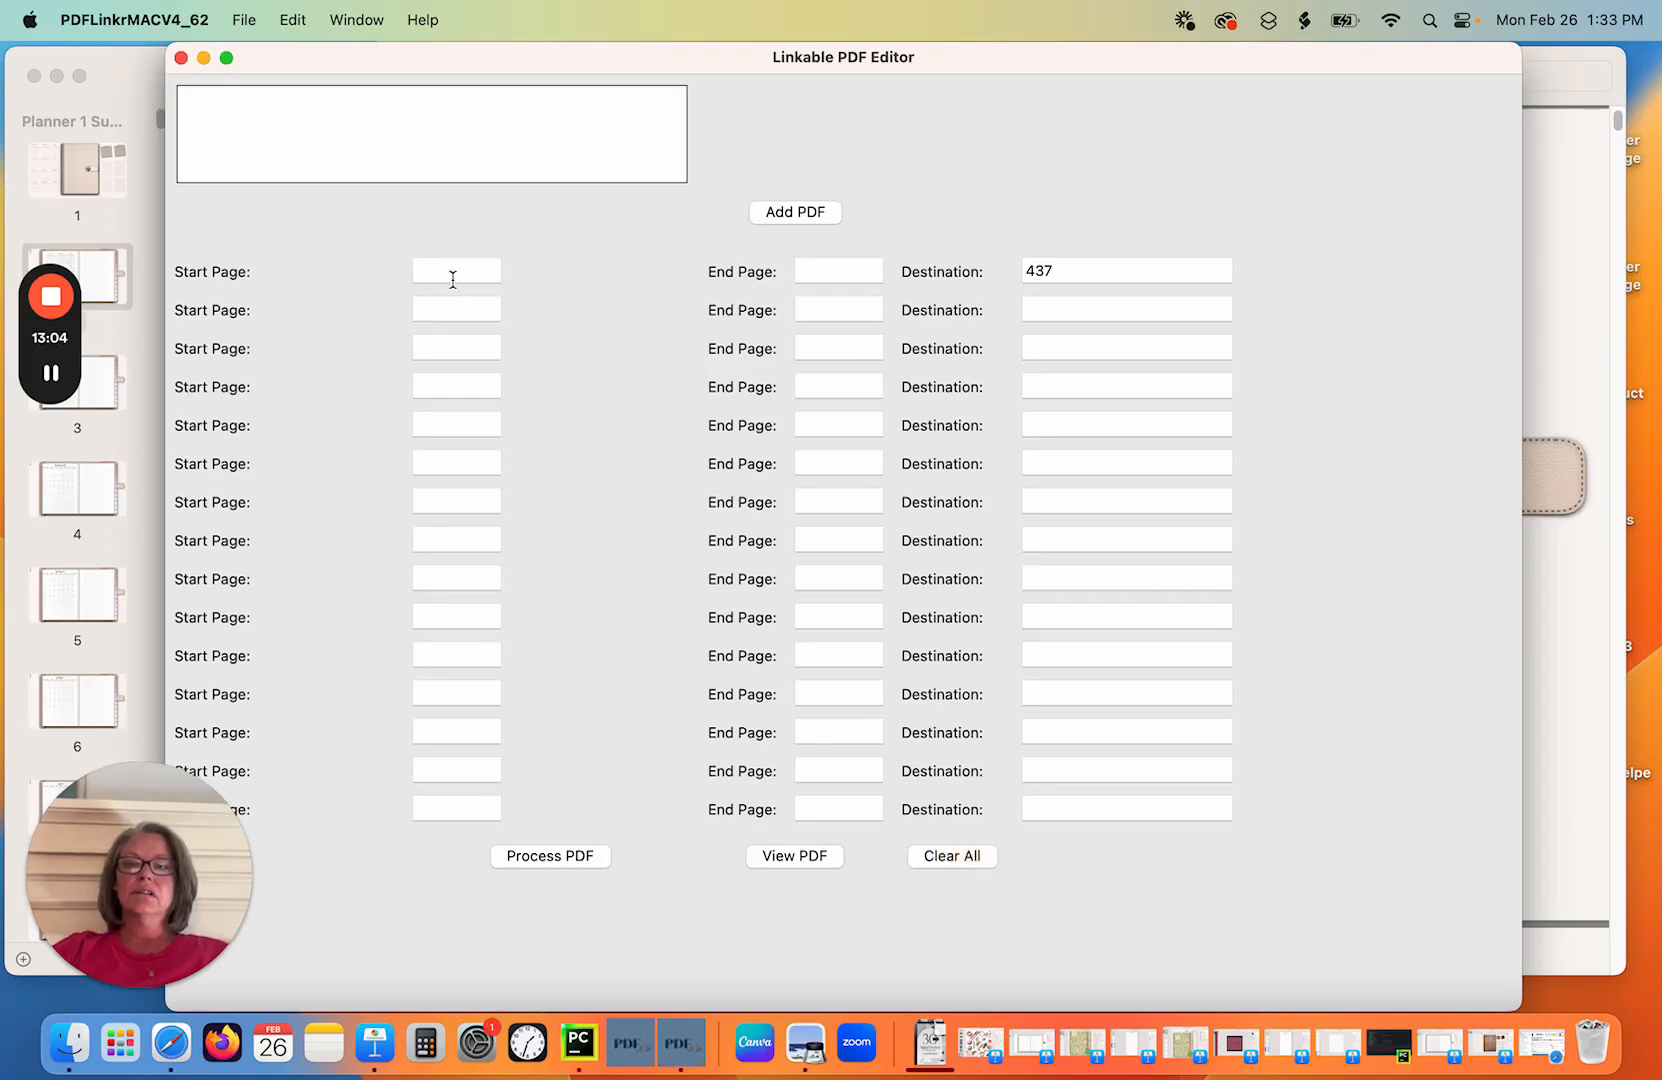
click(453, 272)
text(1)
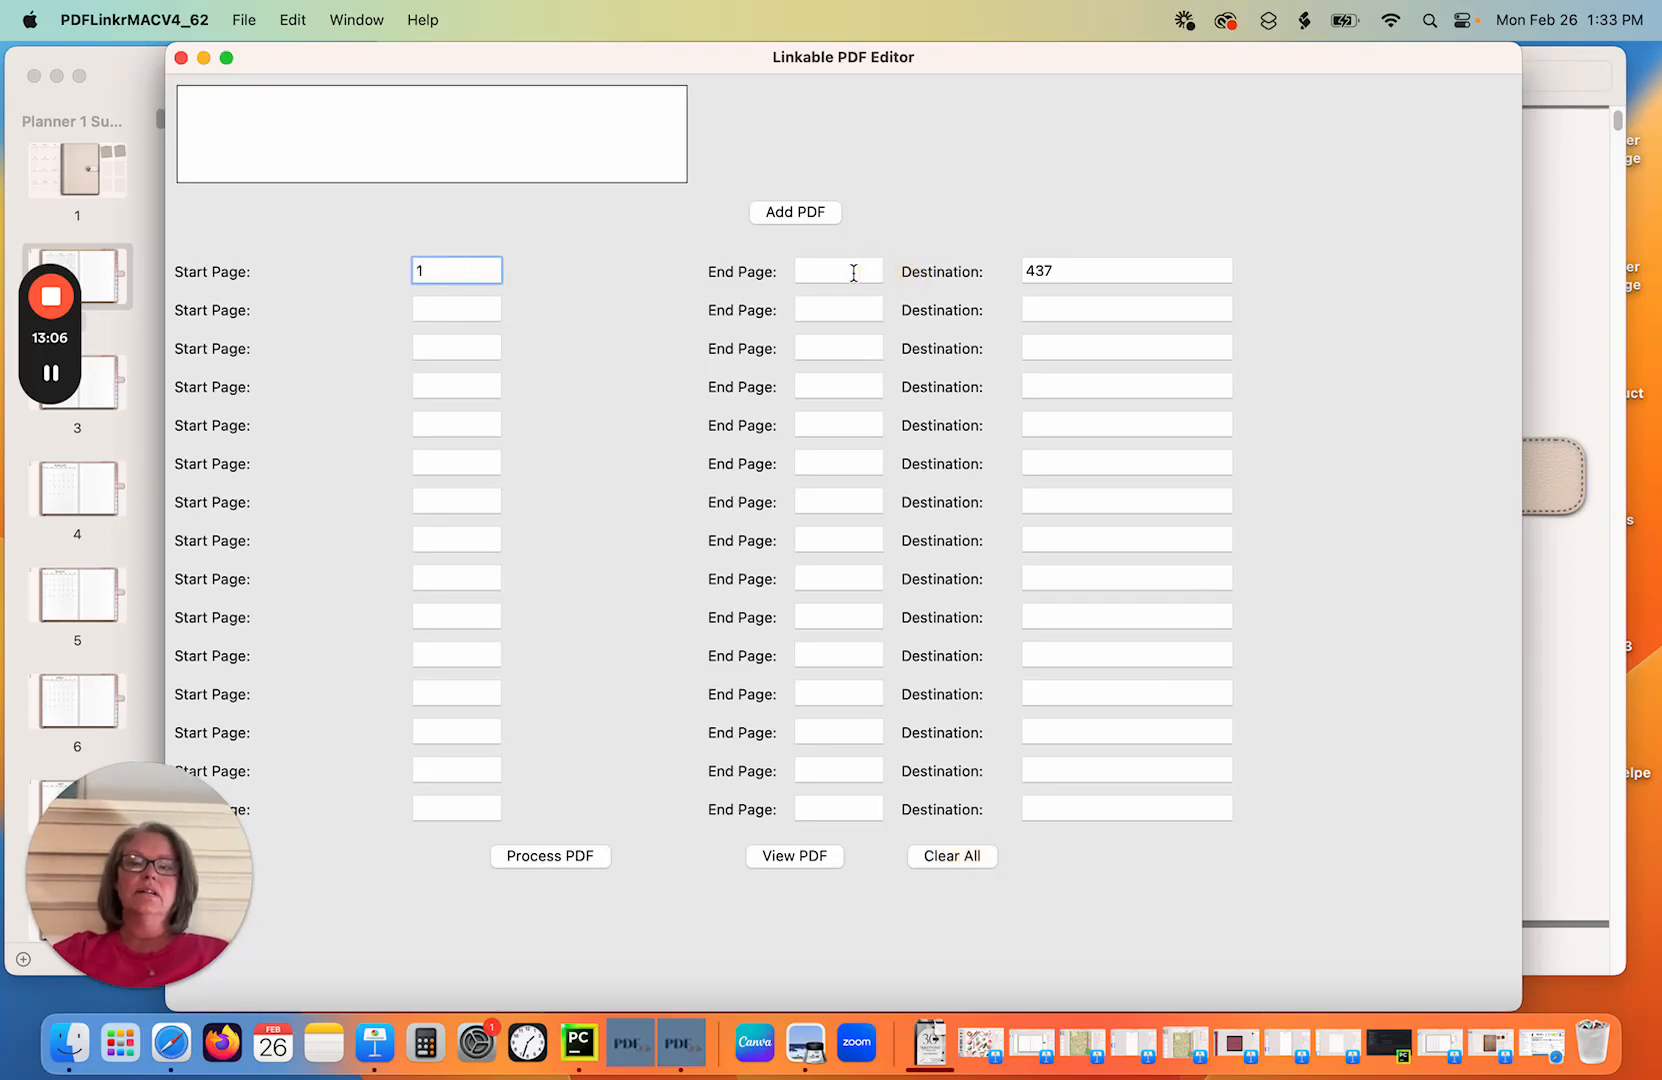
click(850, 270)
text(1)
double_click(1105, 270)
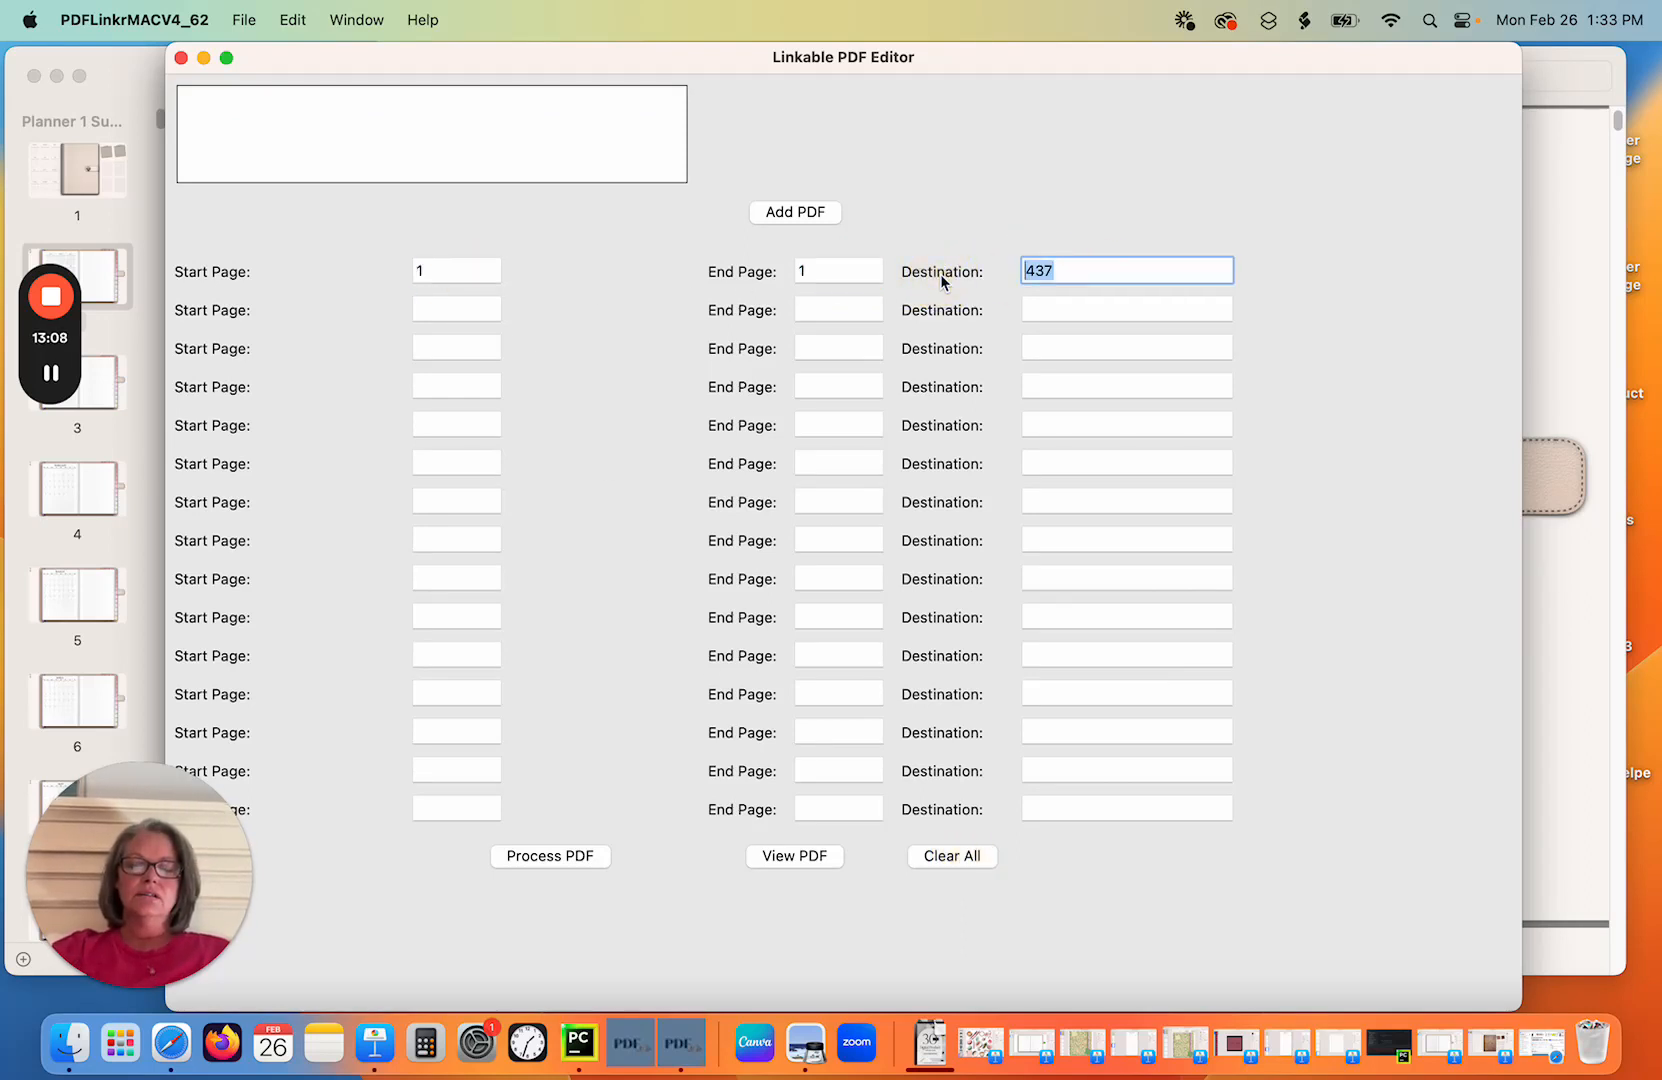
text(438)
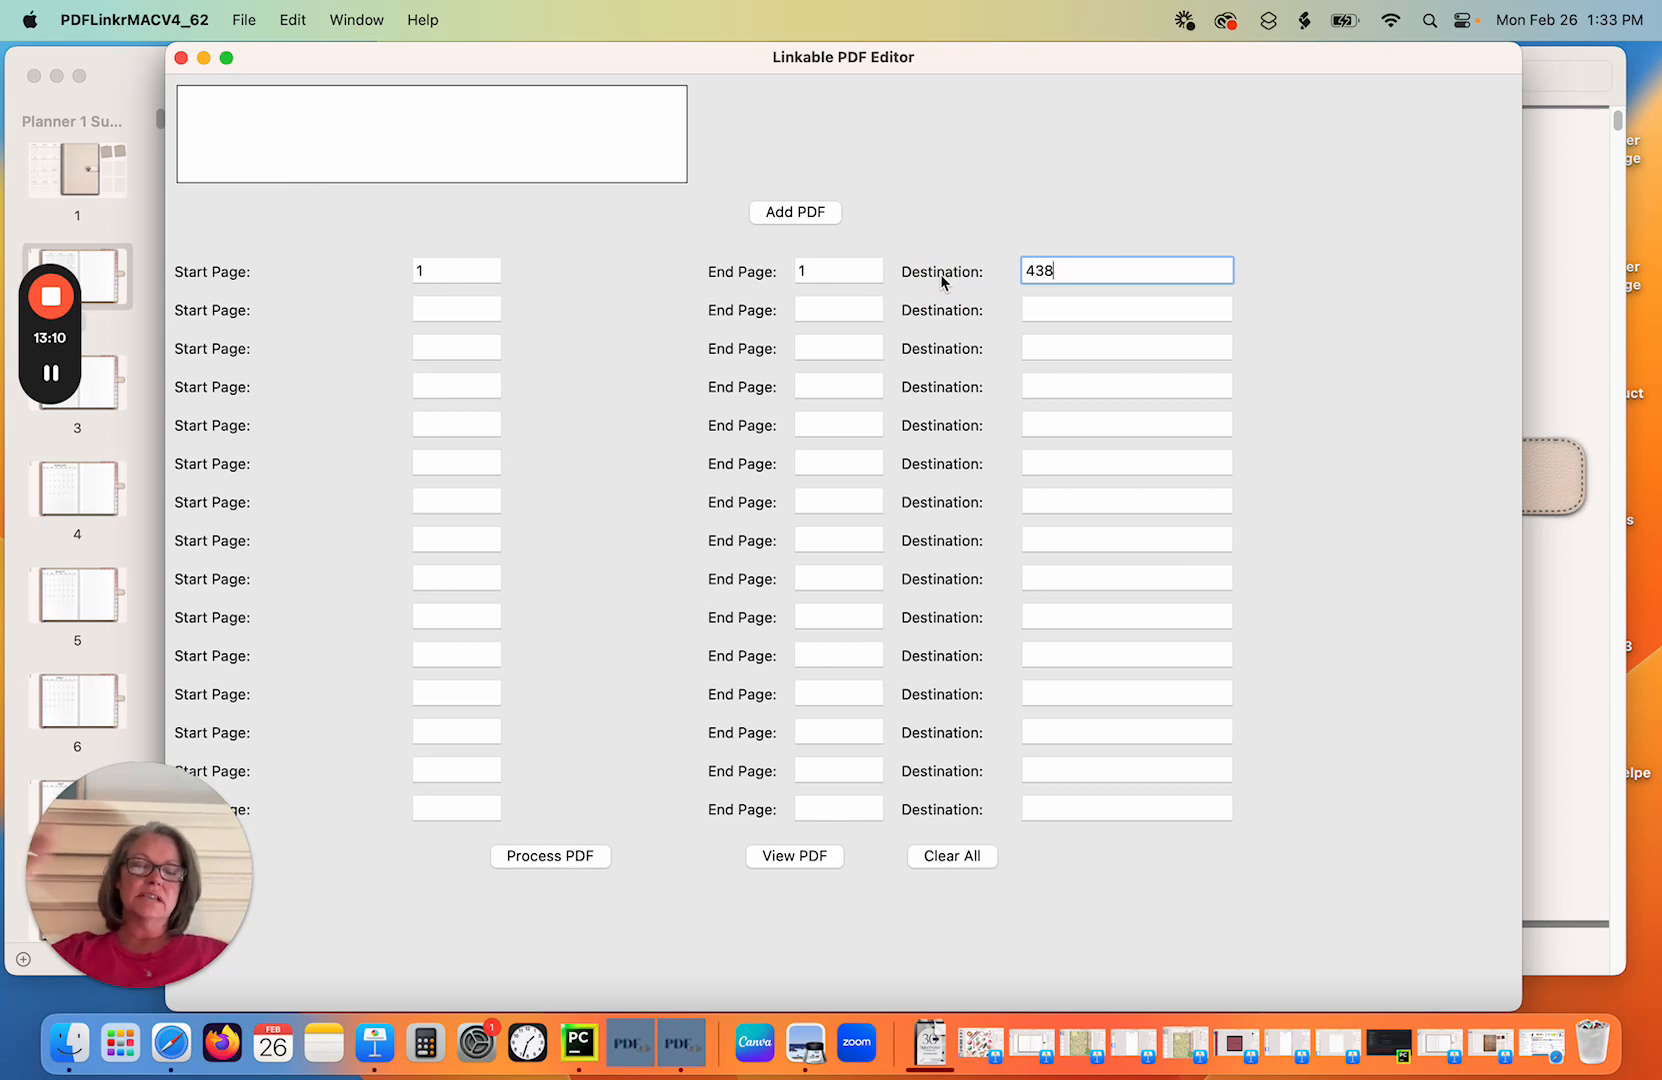
Add the first updated planner PDF in the Sunday Start folder and process it with the cover's second taped sticky note as the link area.
click(795, 212)
double_click(553, 249)
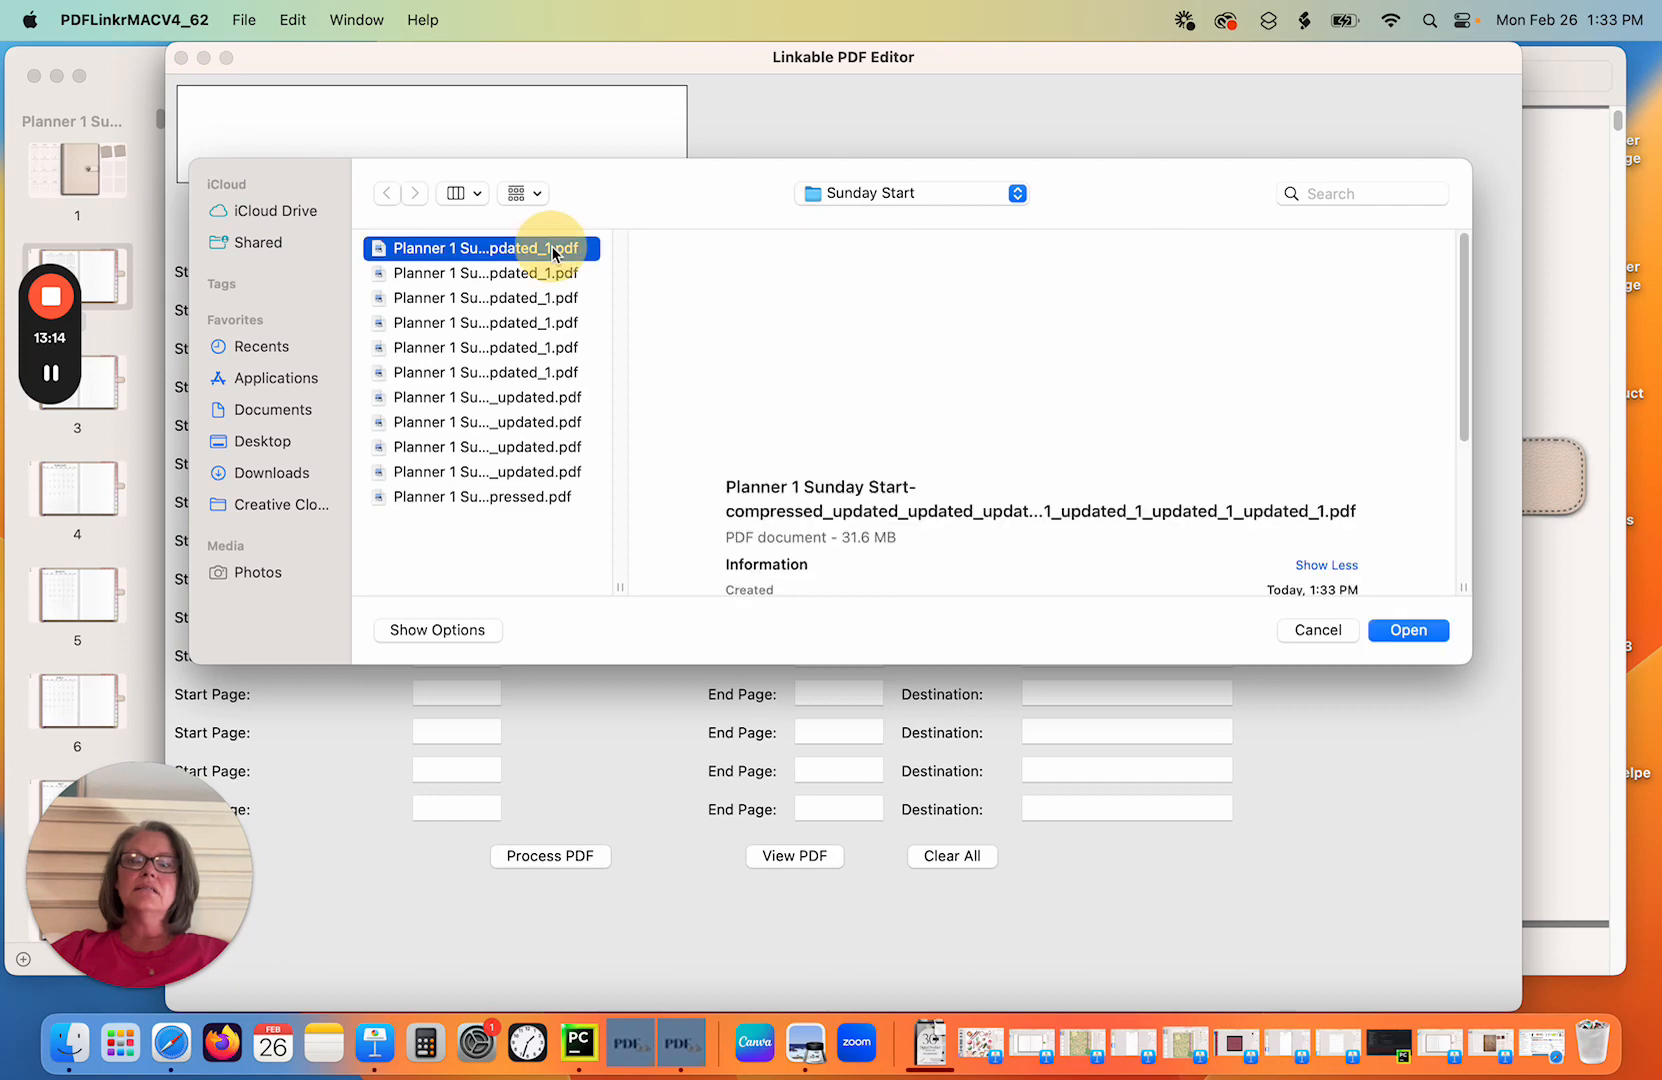
click(780, 858)
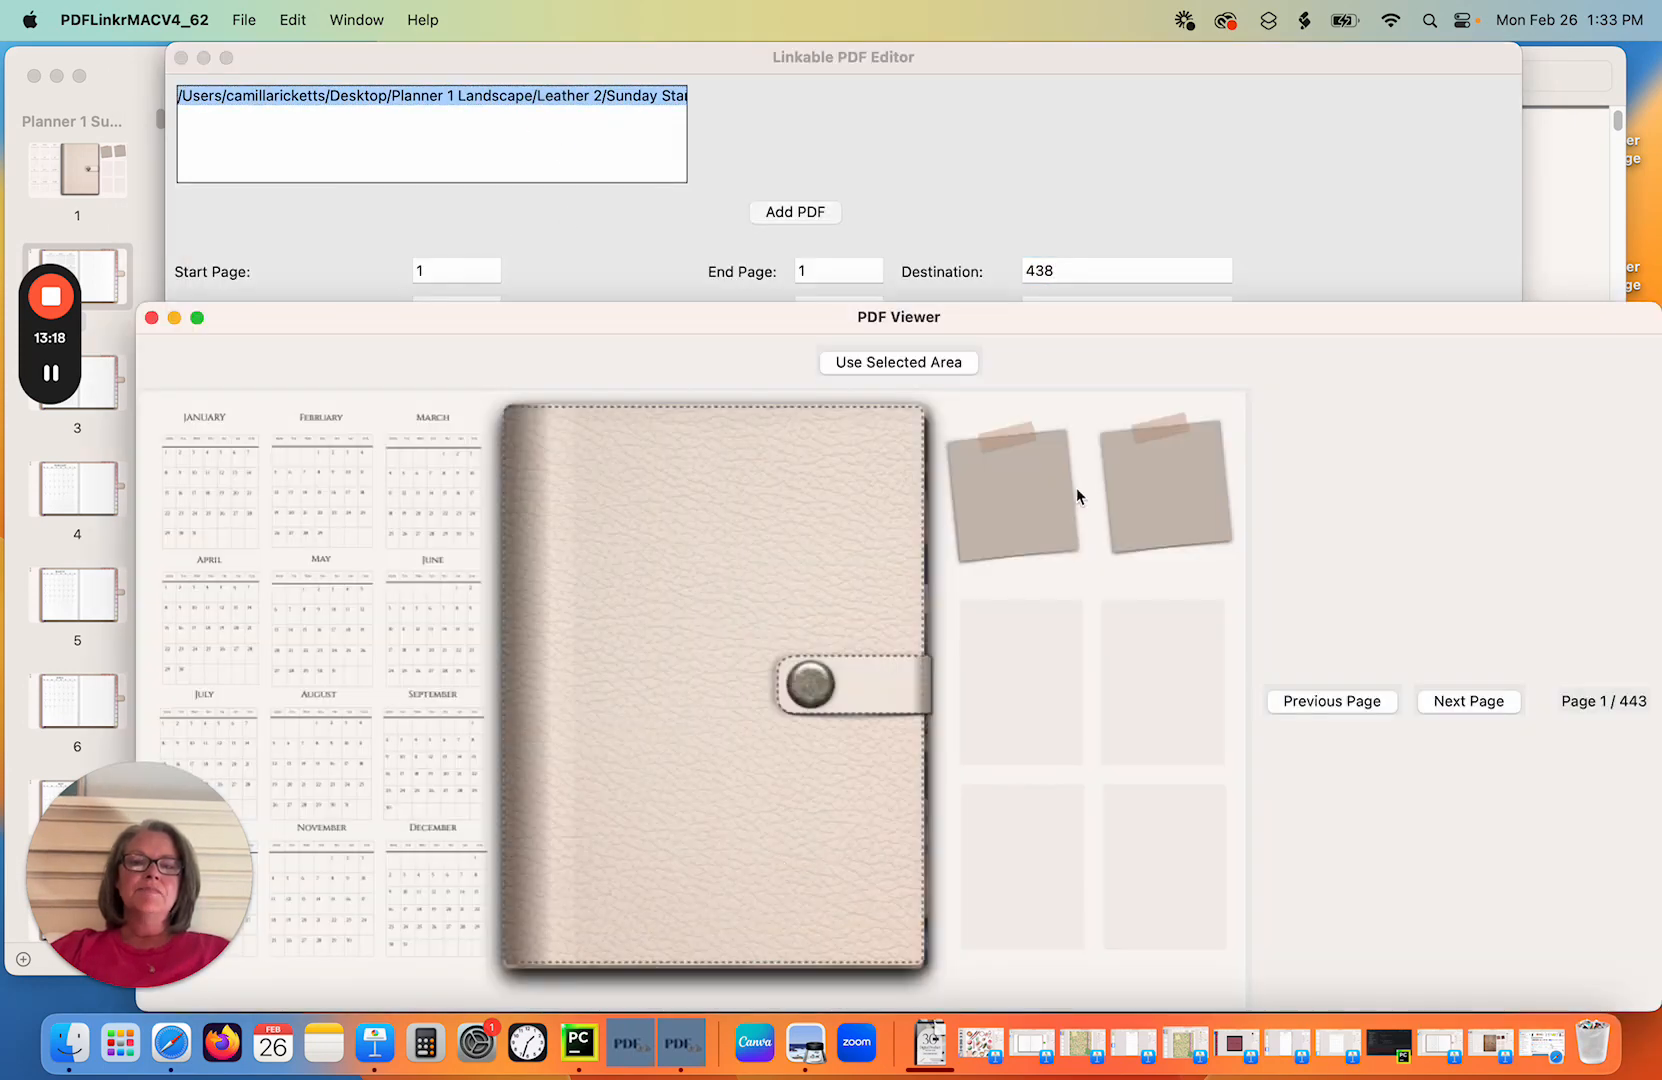
drag(1099, 429, 1235, 561)
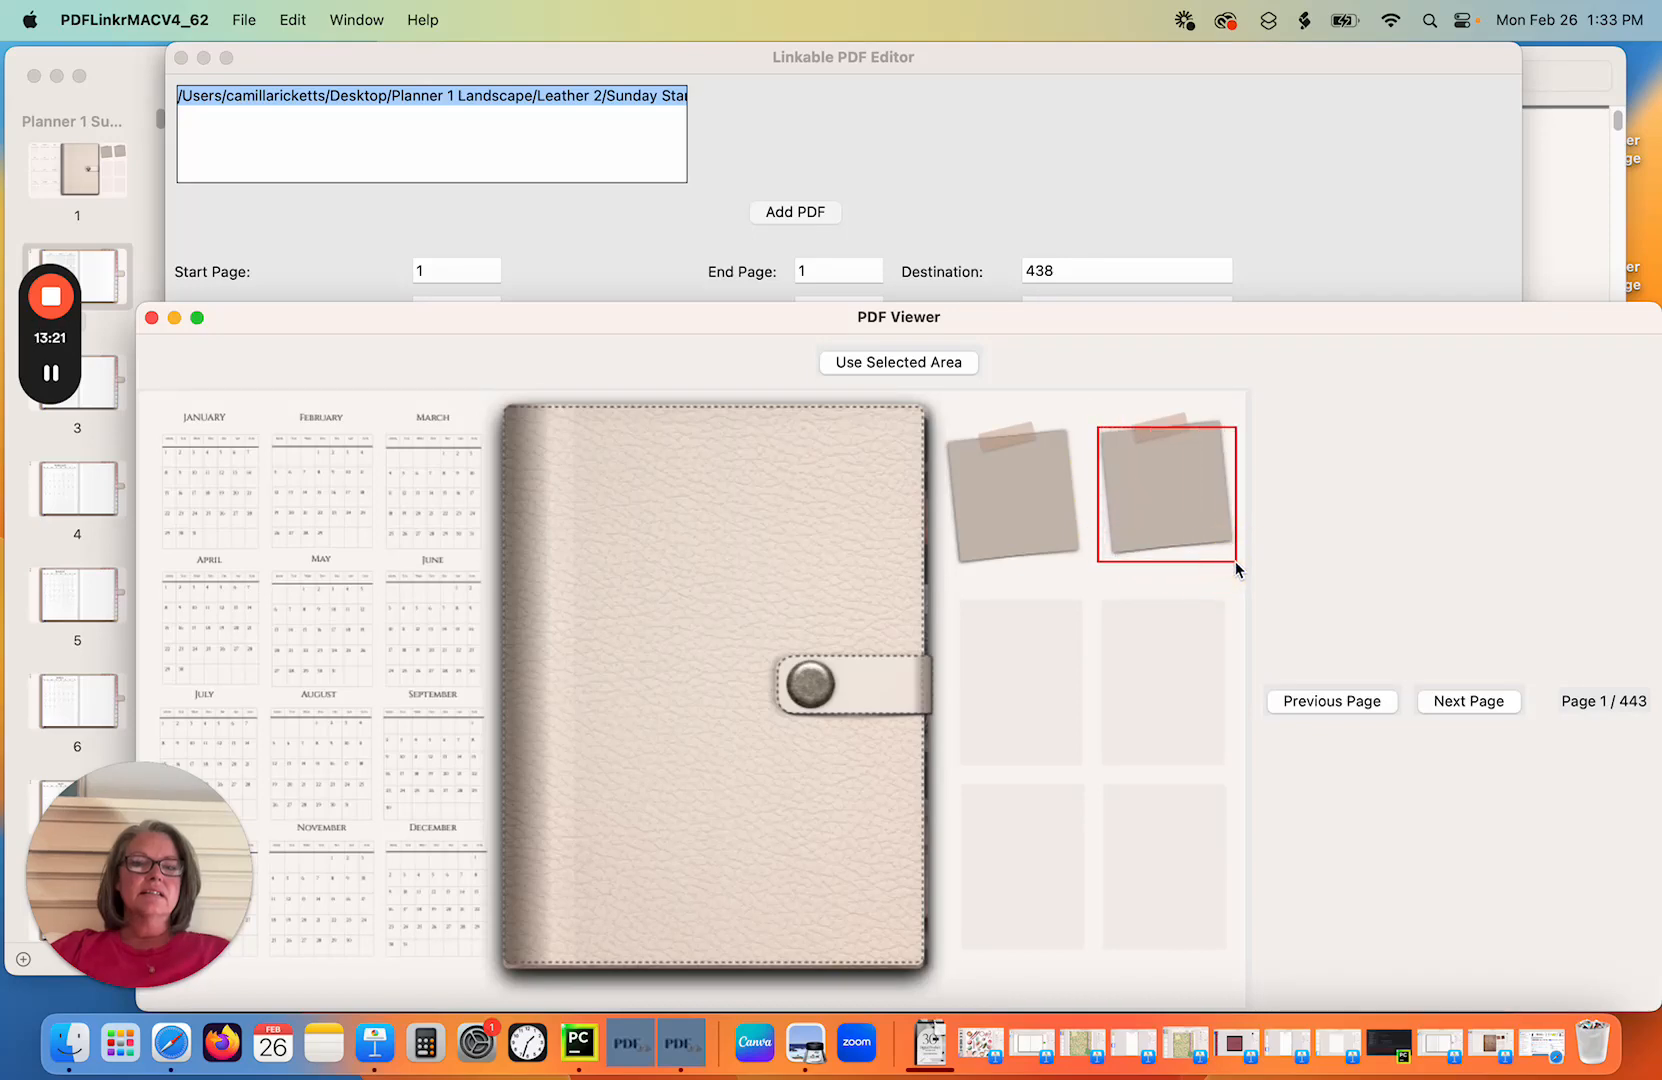
click(947, 363)
click(551, 856)
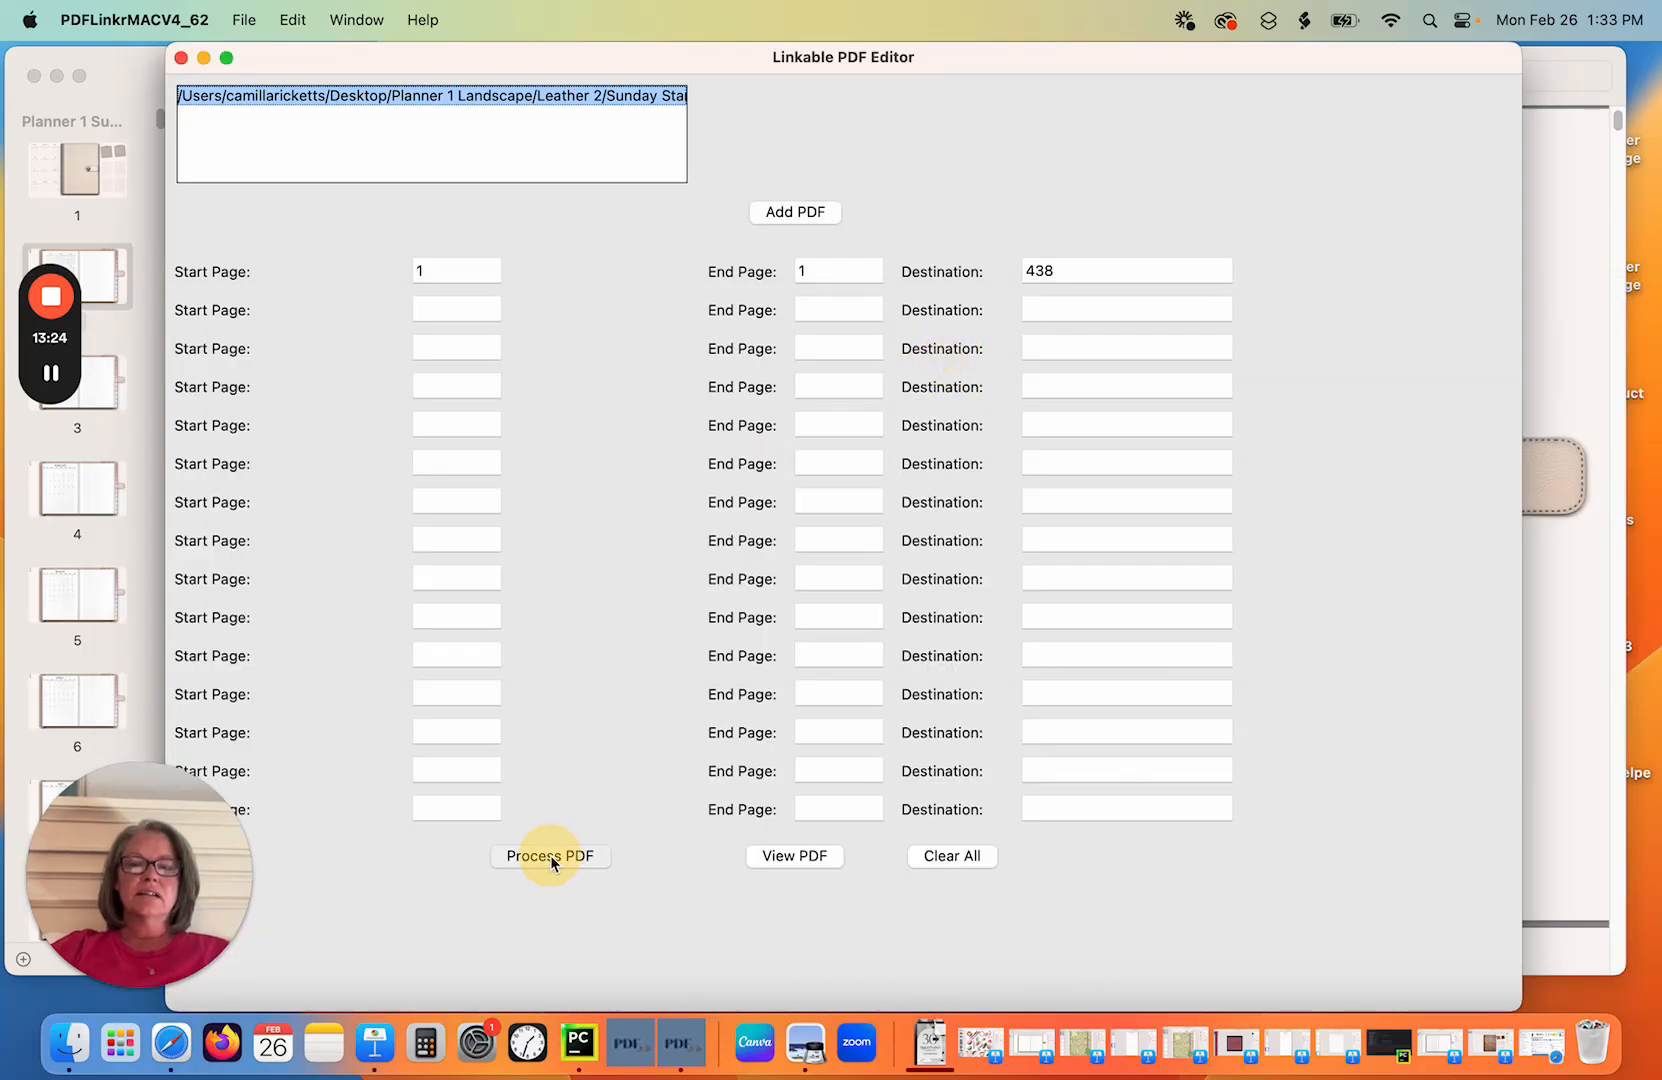
click(843, 408)
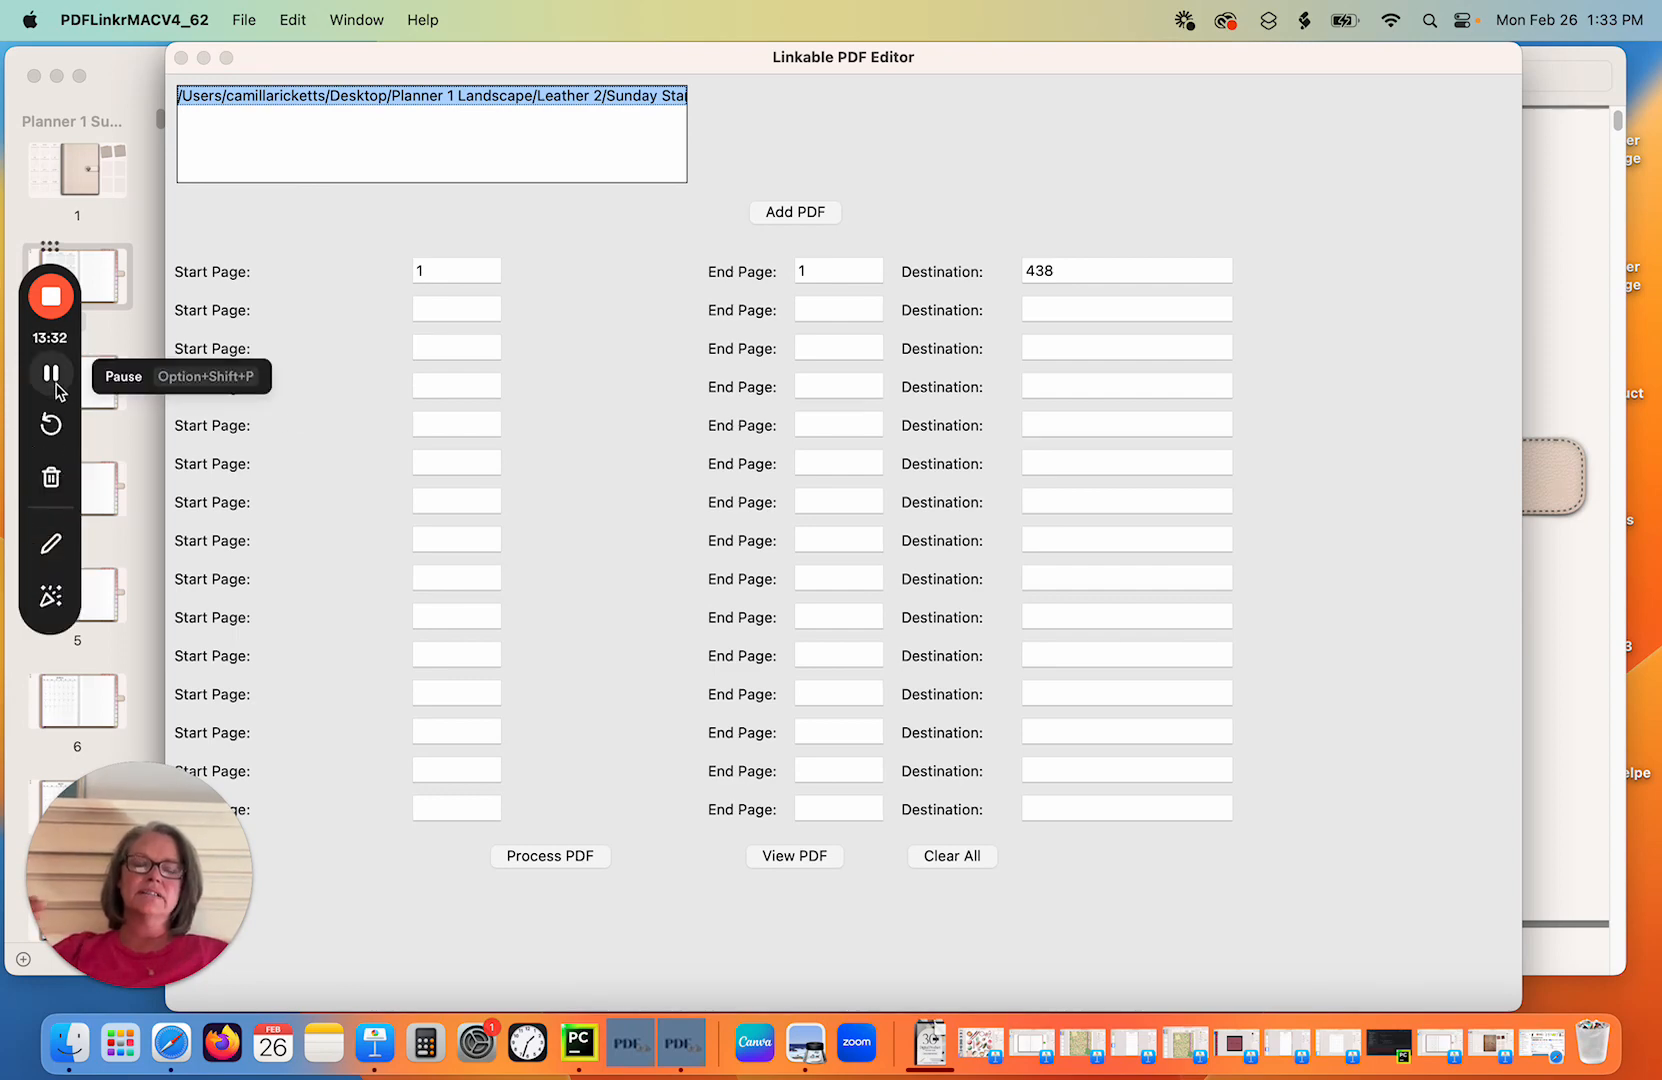
click(55, 384)
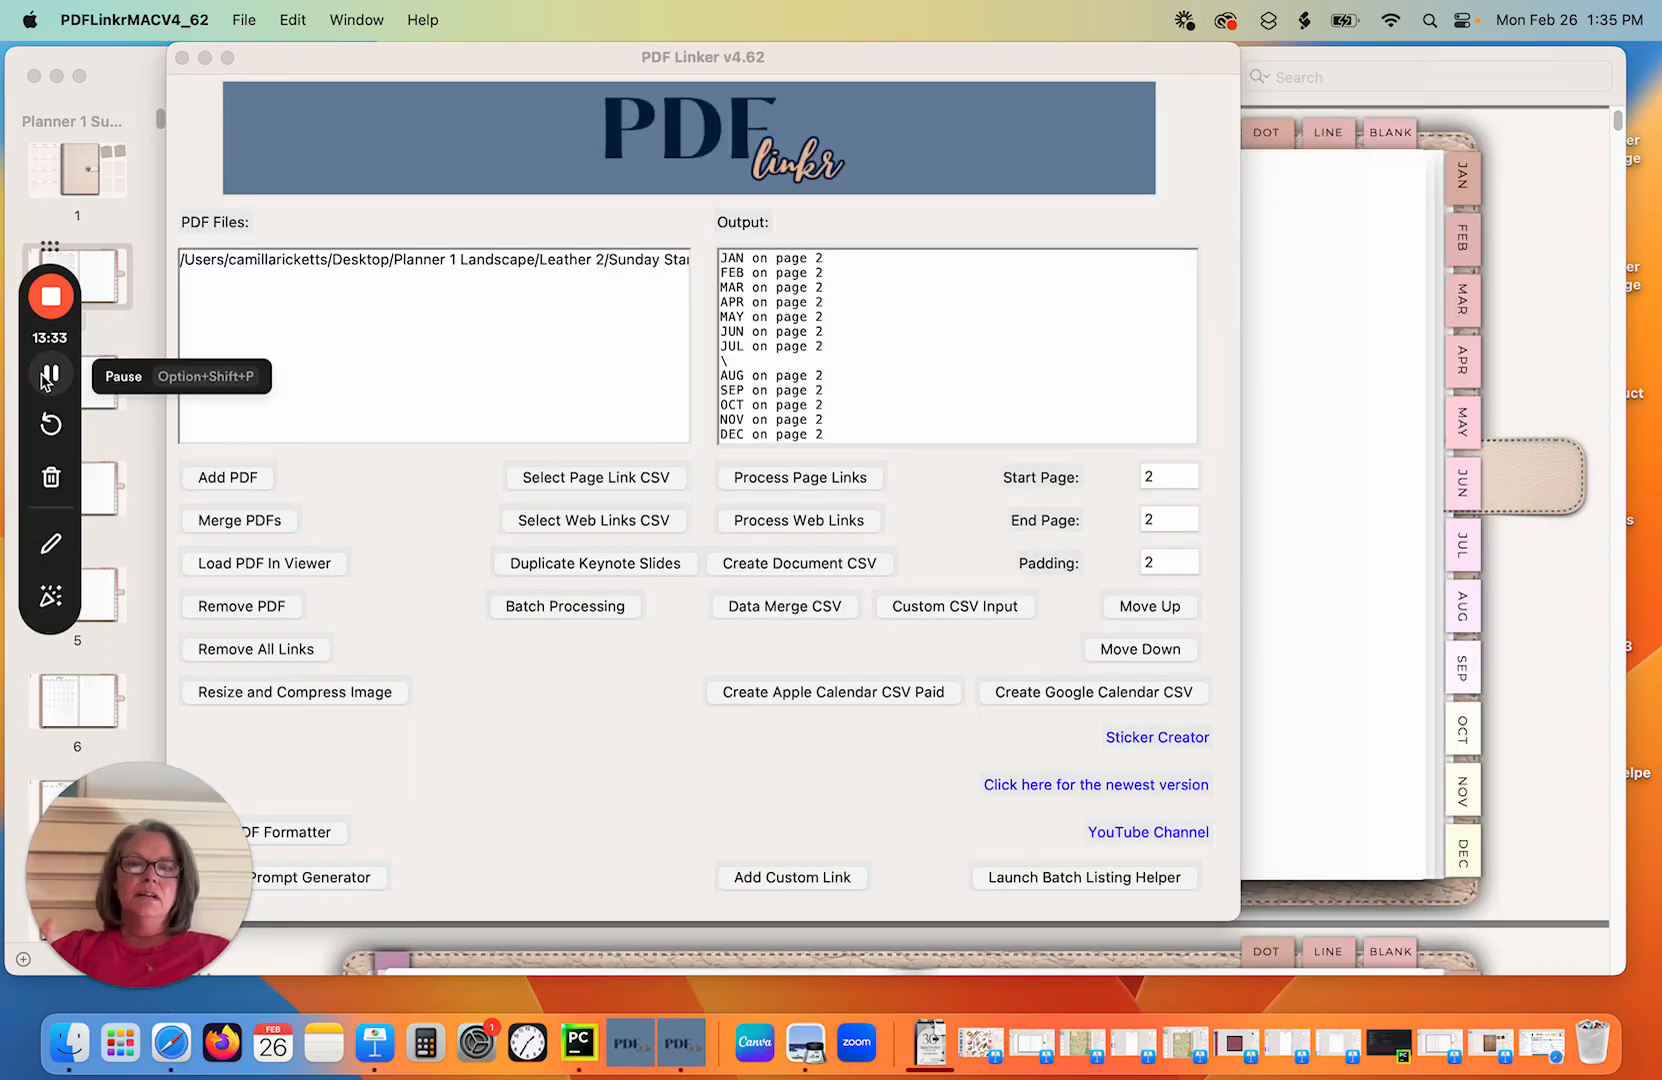
Switch to Finder, widen the file name column of the Sunday Start folder and open the first updated planner PDF in Preview.
click(84, 1053)
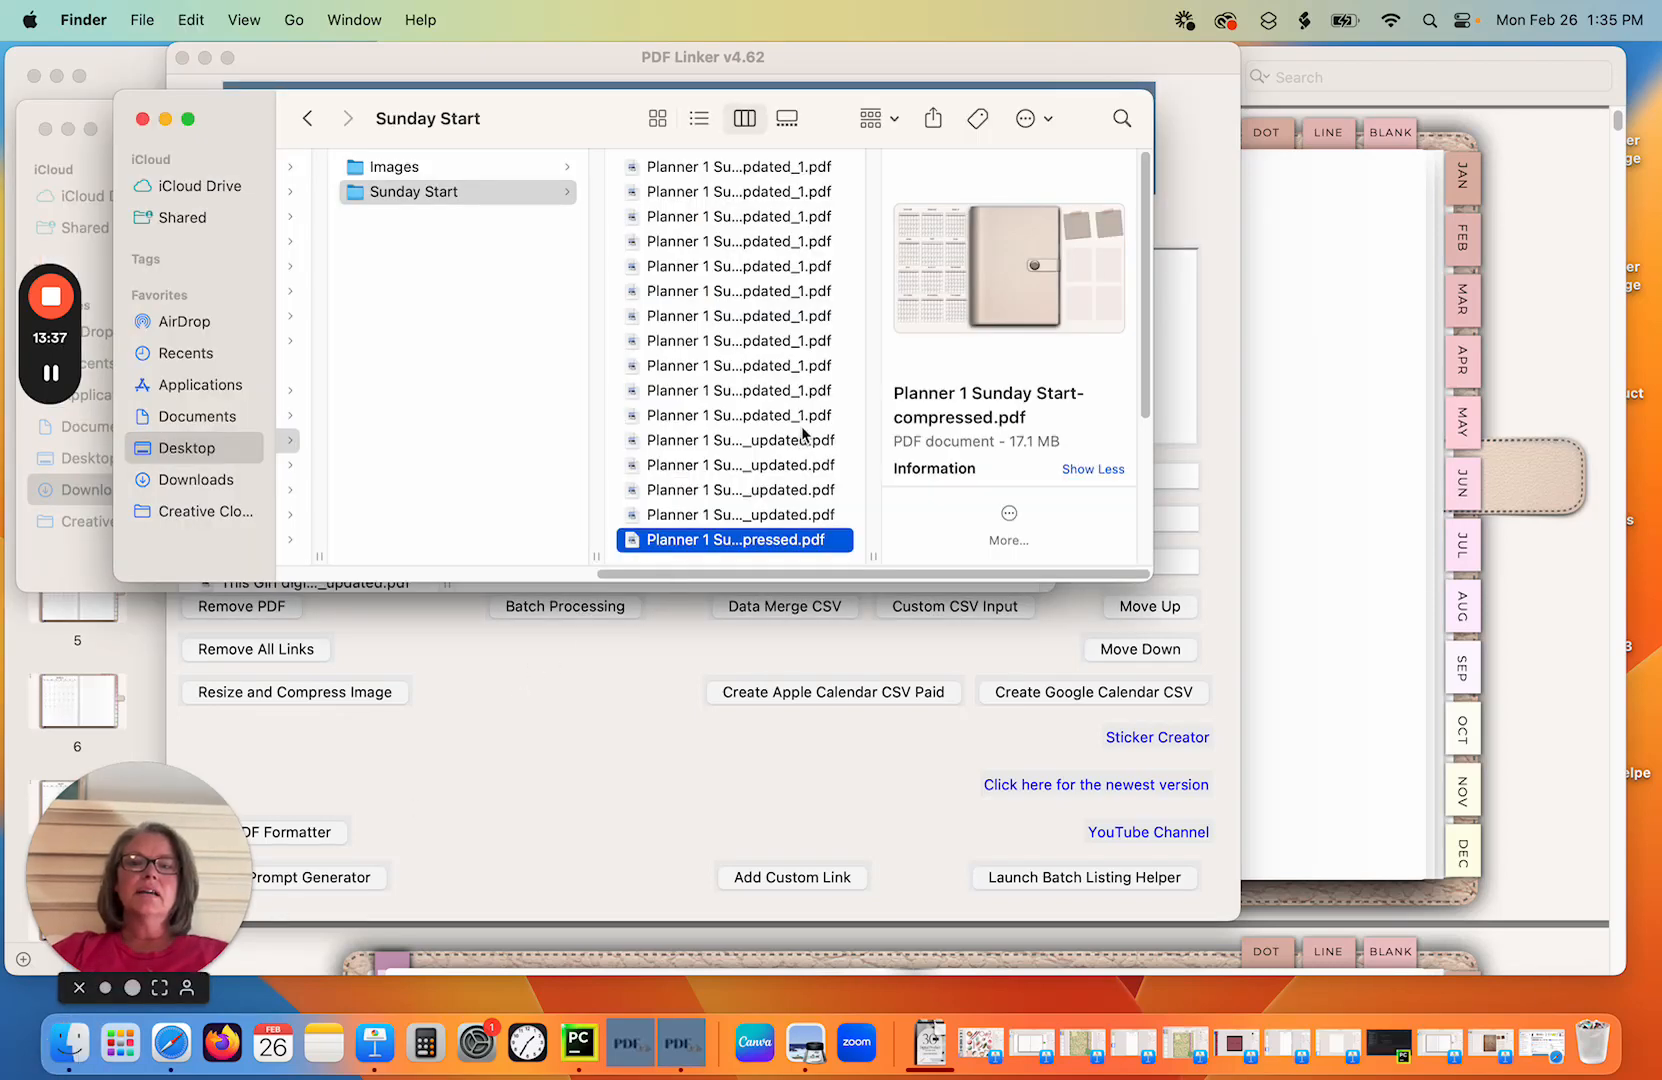
drag(874, 556, 1005, 541)
click(884, 172)
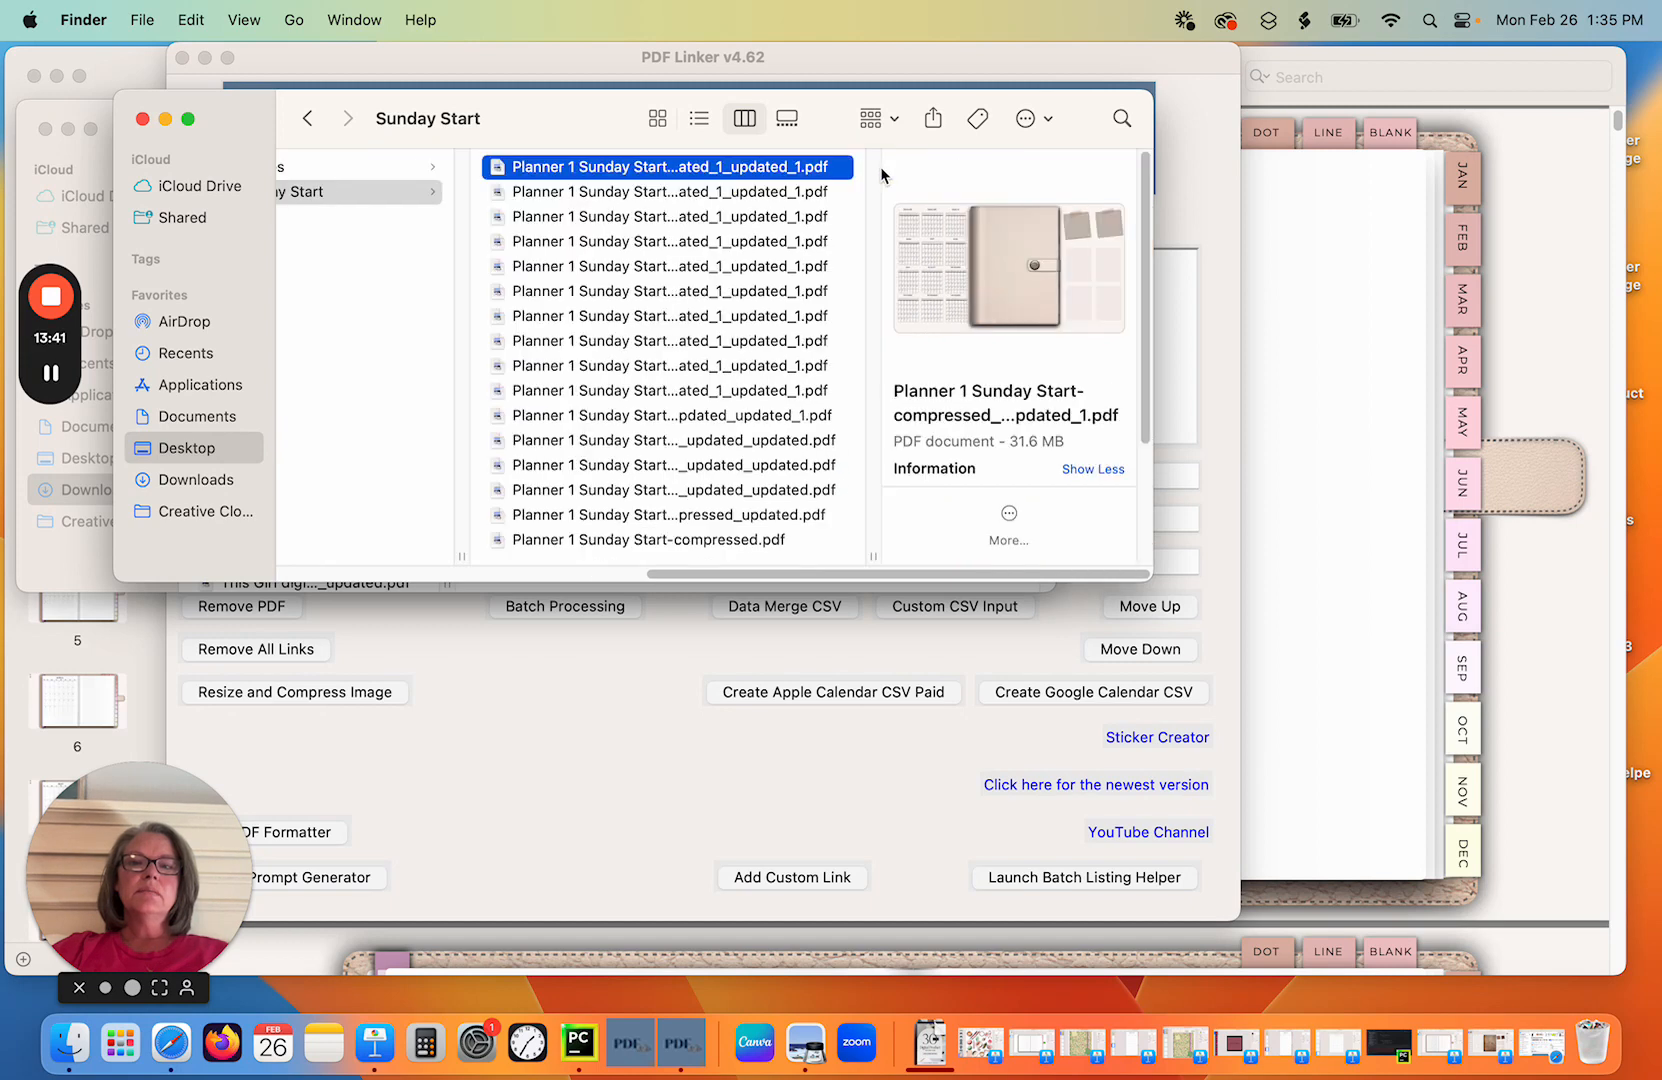
double_click(741, 168)
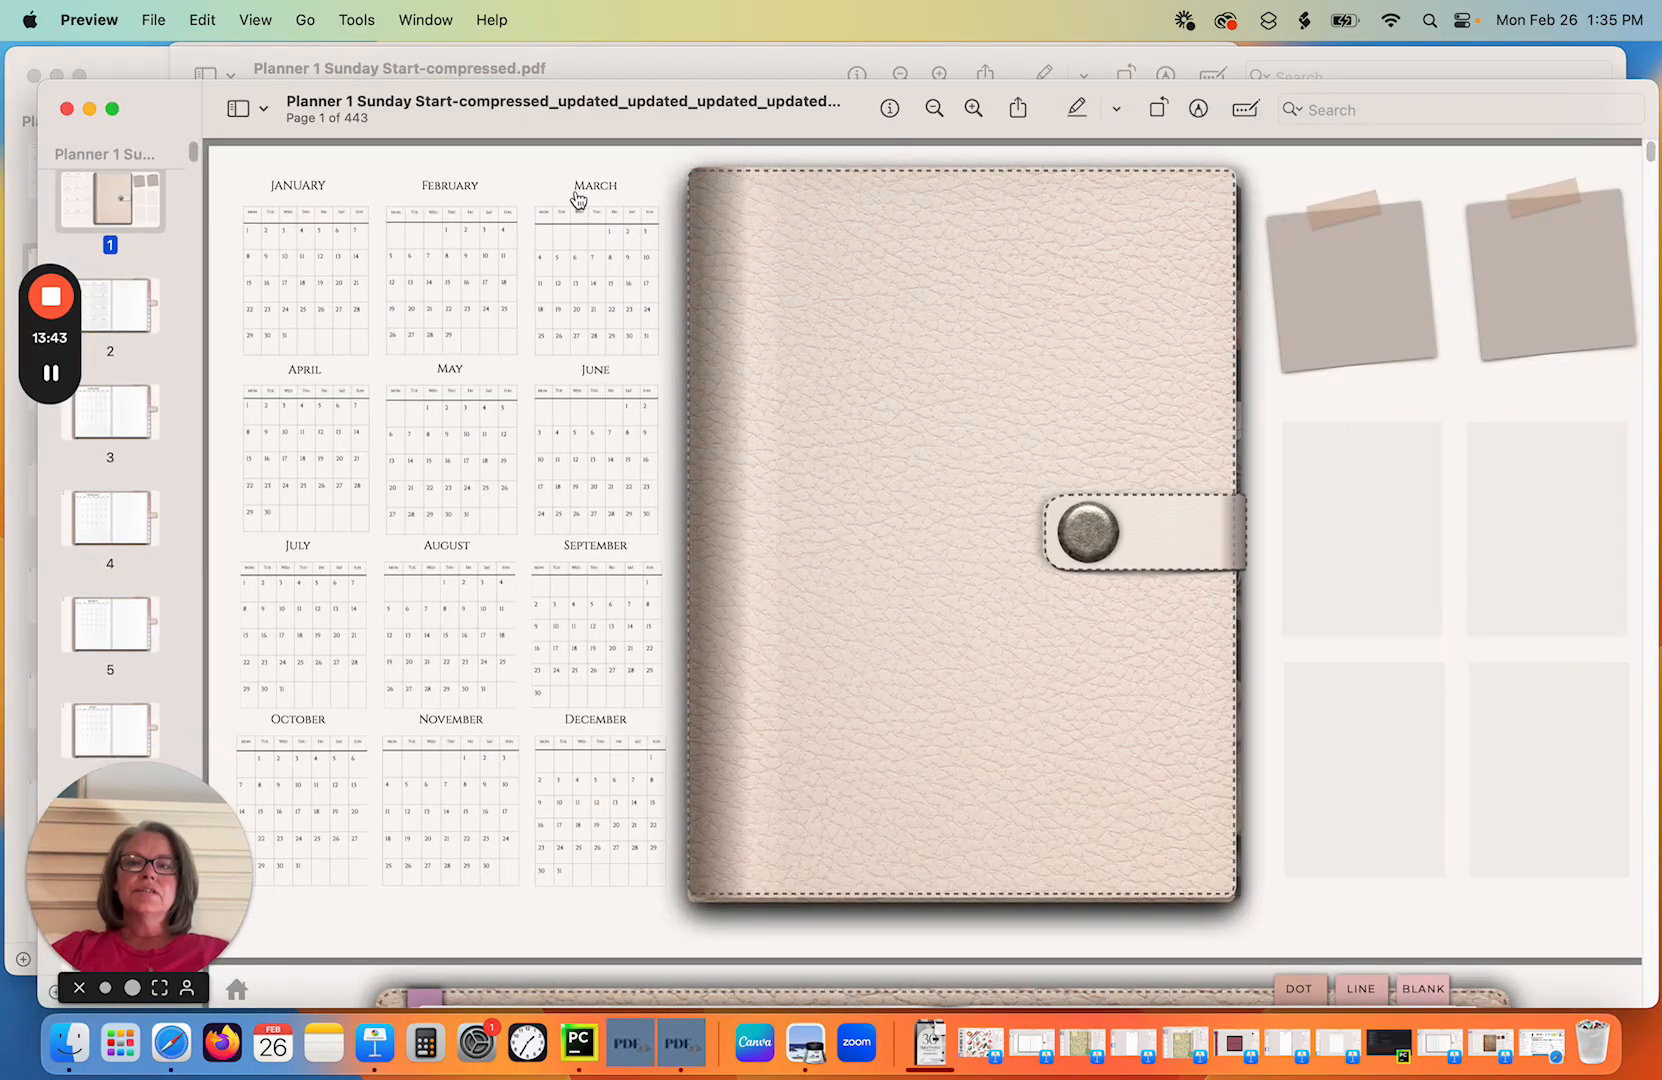
Test the cover's March link, the March 1 date link and the January, February, March and April side tabs.
click(600, 195)
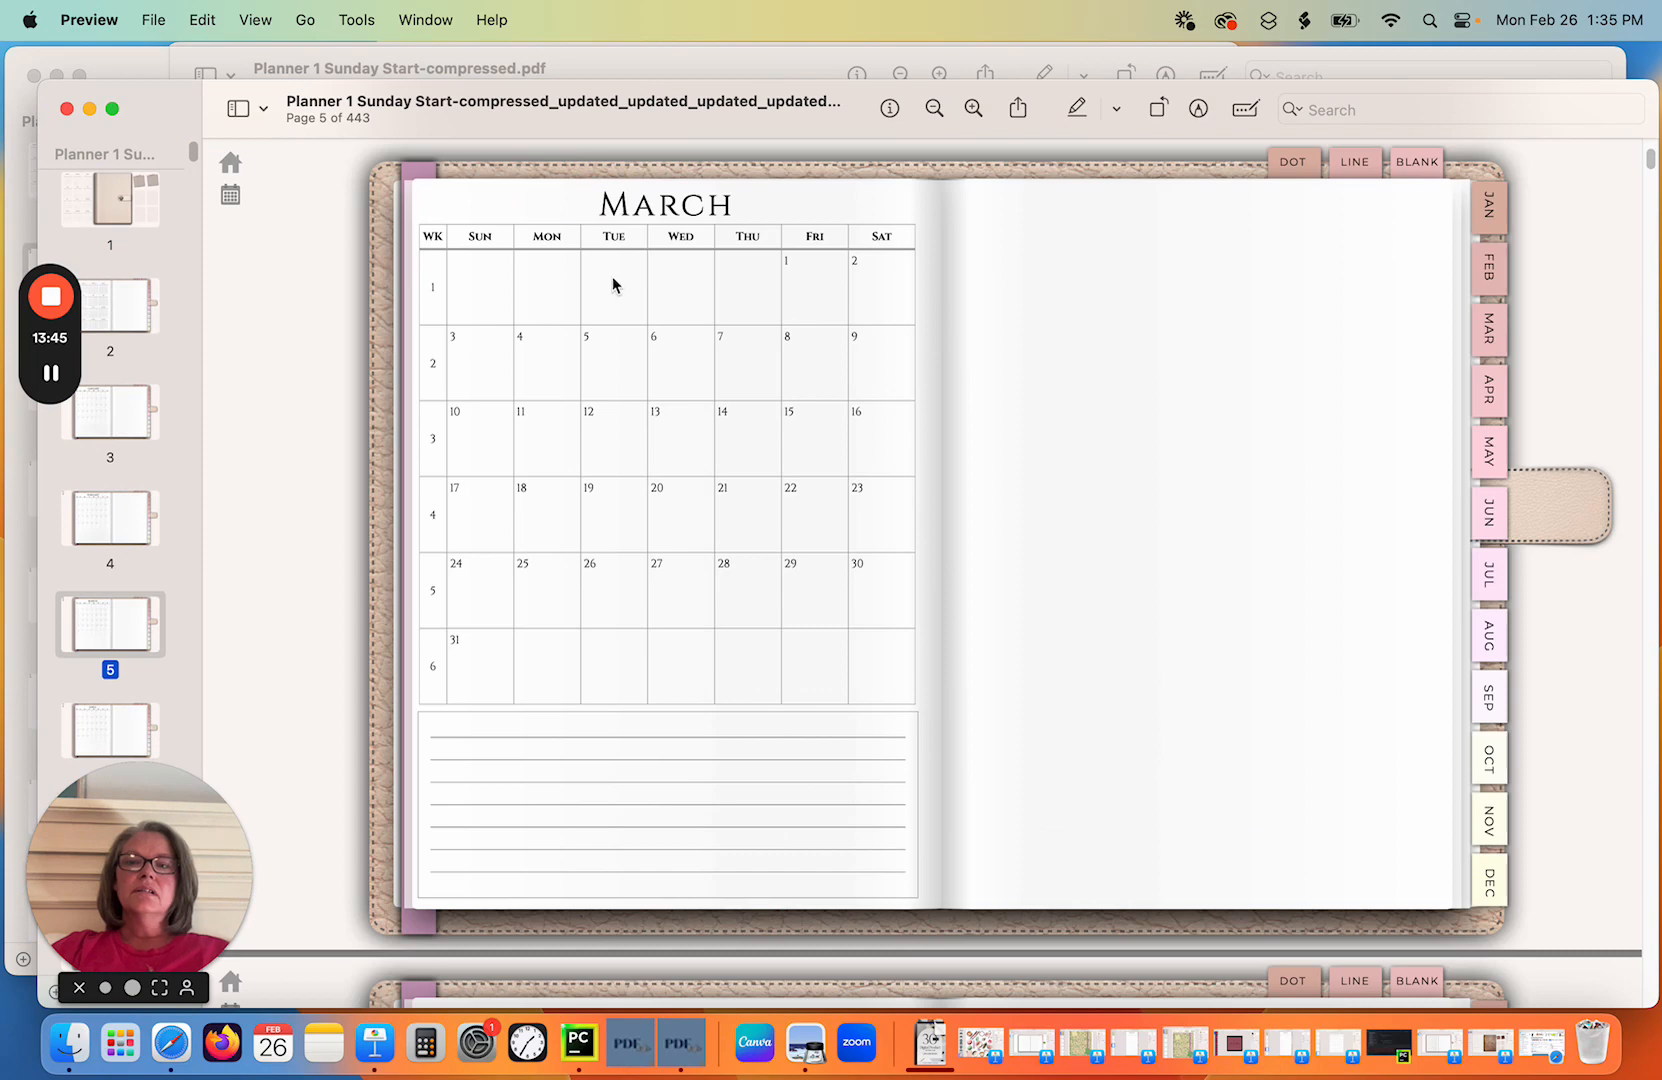
click(785, 264)
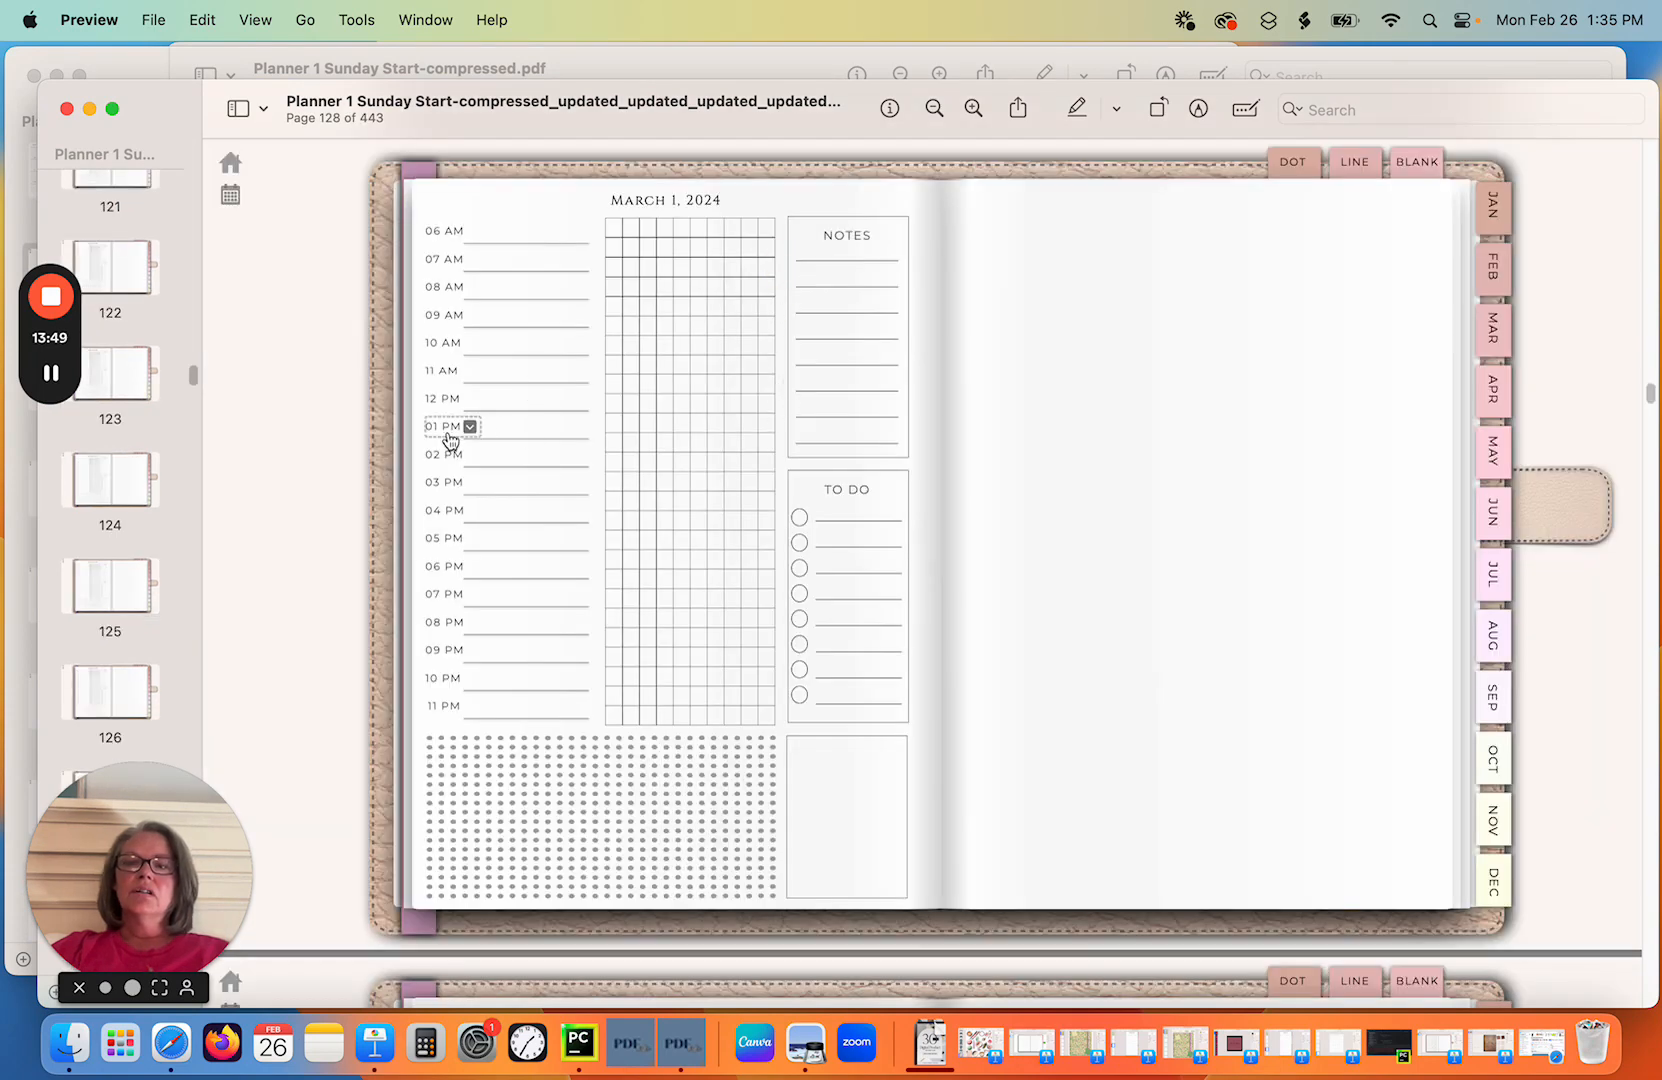
click(1490, 283)
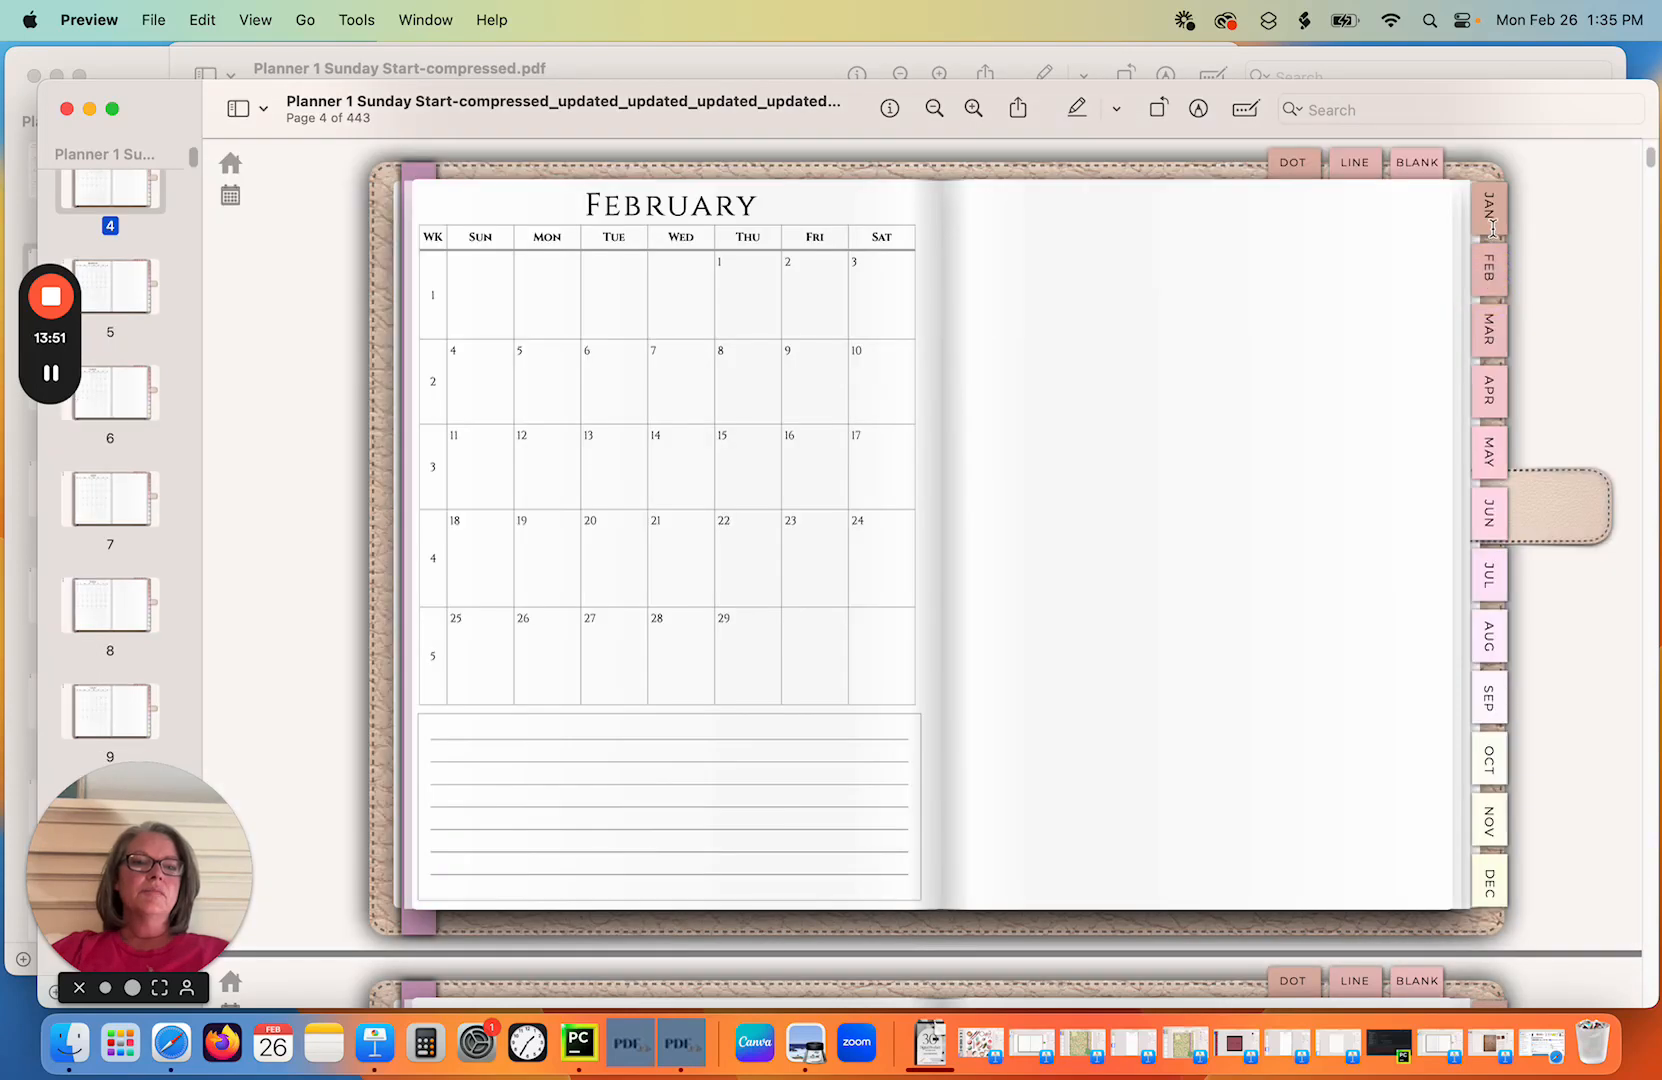
click(1490, 222)
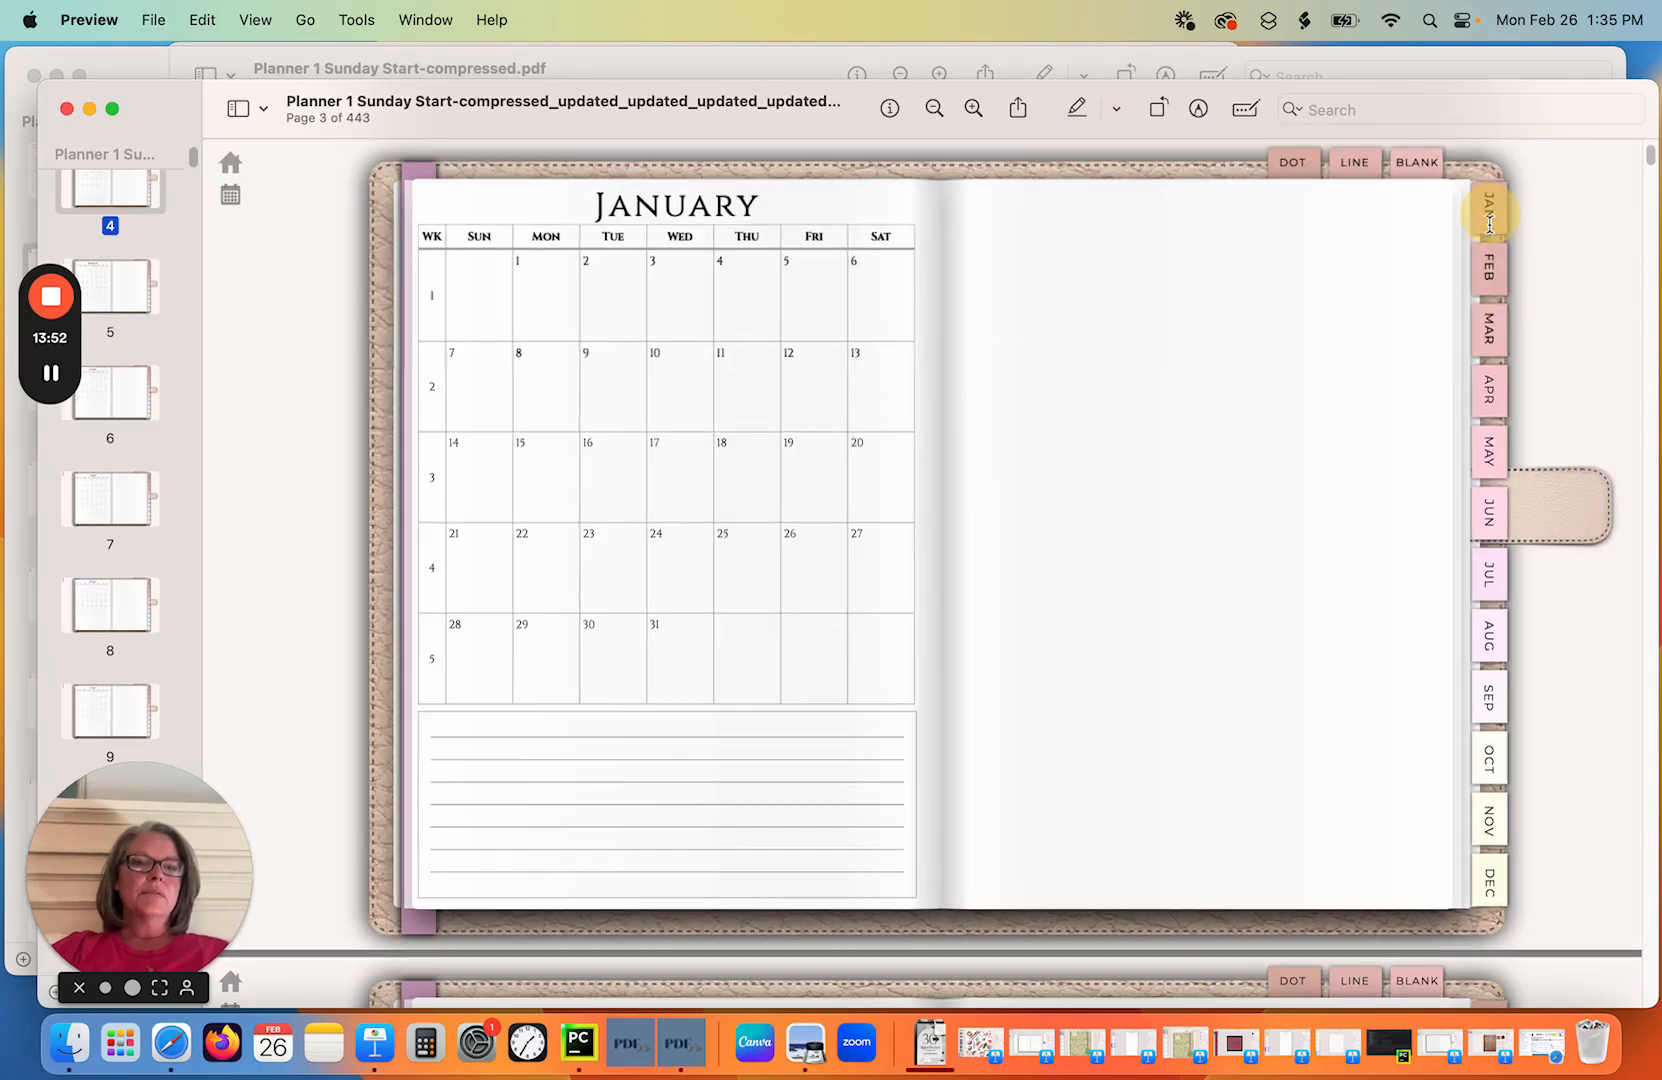
click(1493, 287)
click(1490, 335)
click(1490, 390)
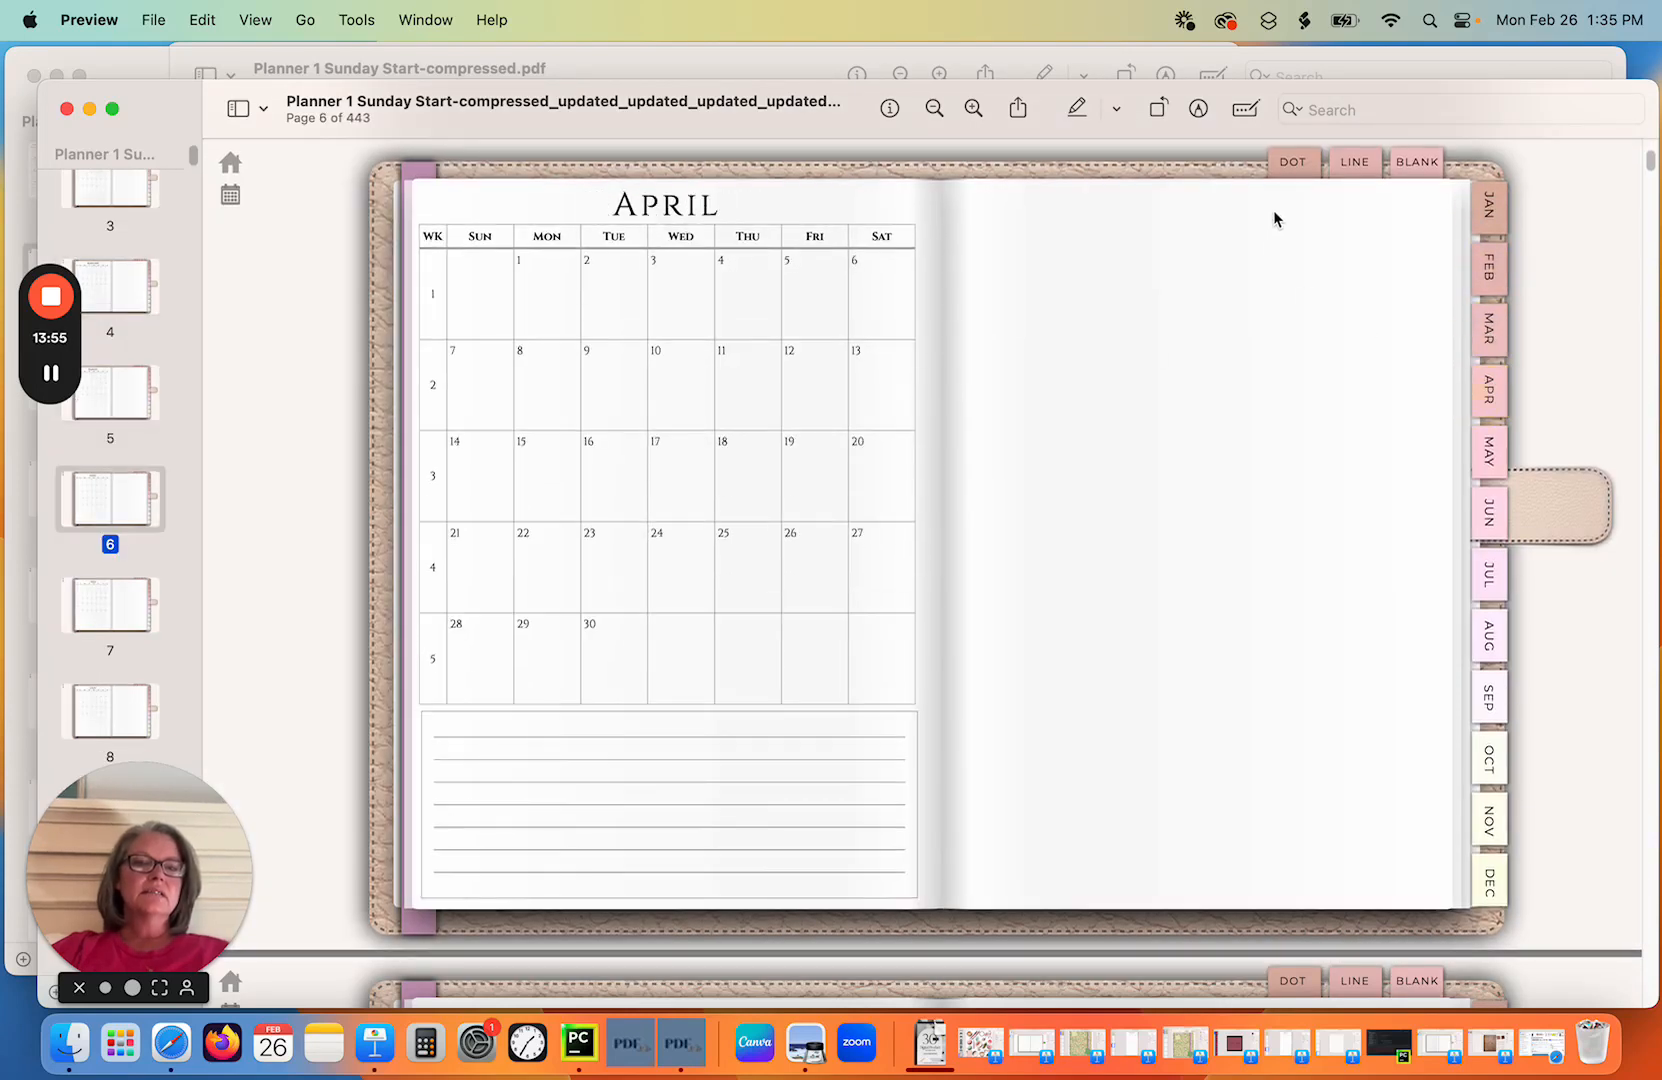
Test the Dot, Line and Blank tabs, and return to the cover through the home icon link.
click(1293, 175)
click(1350, 172)
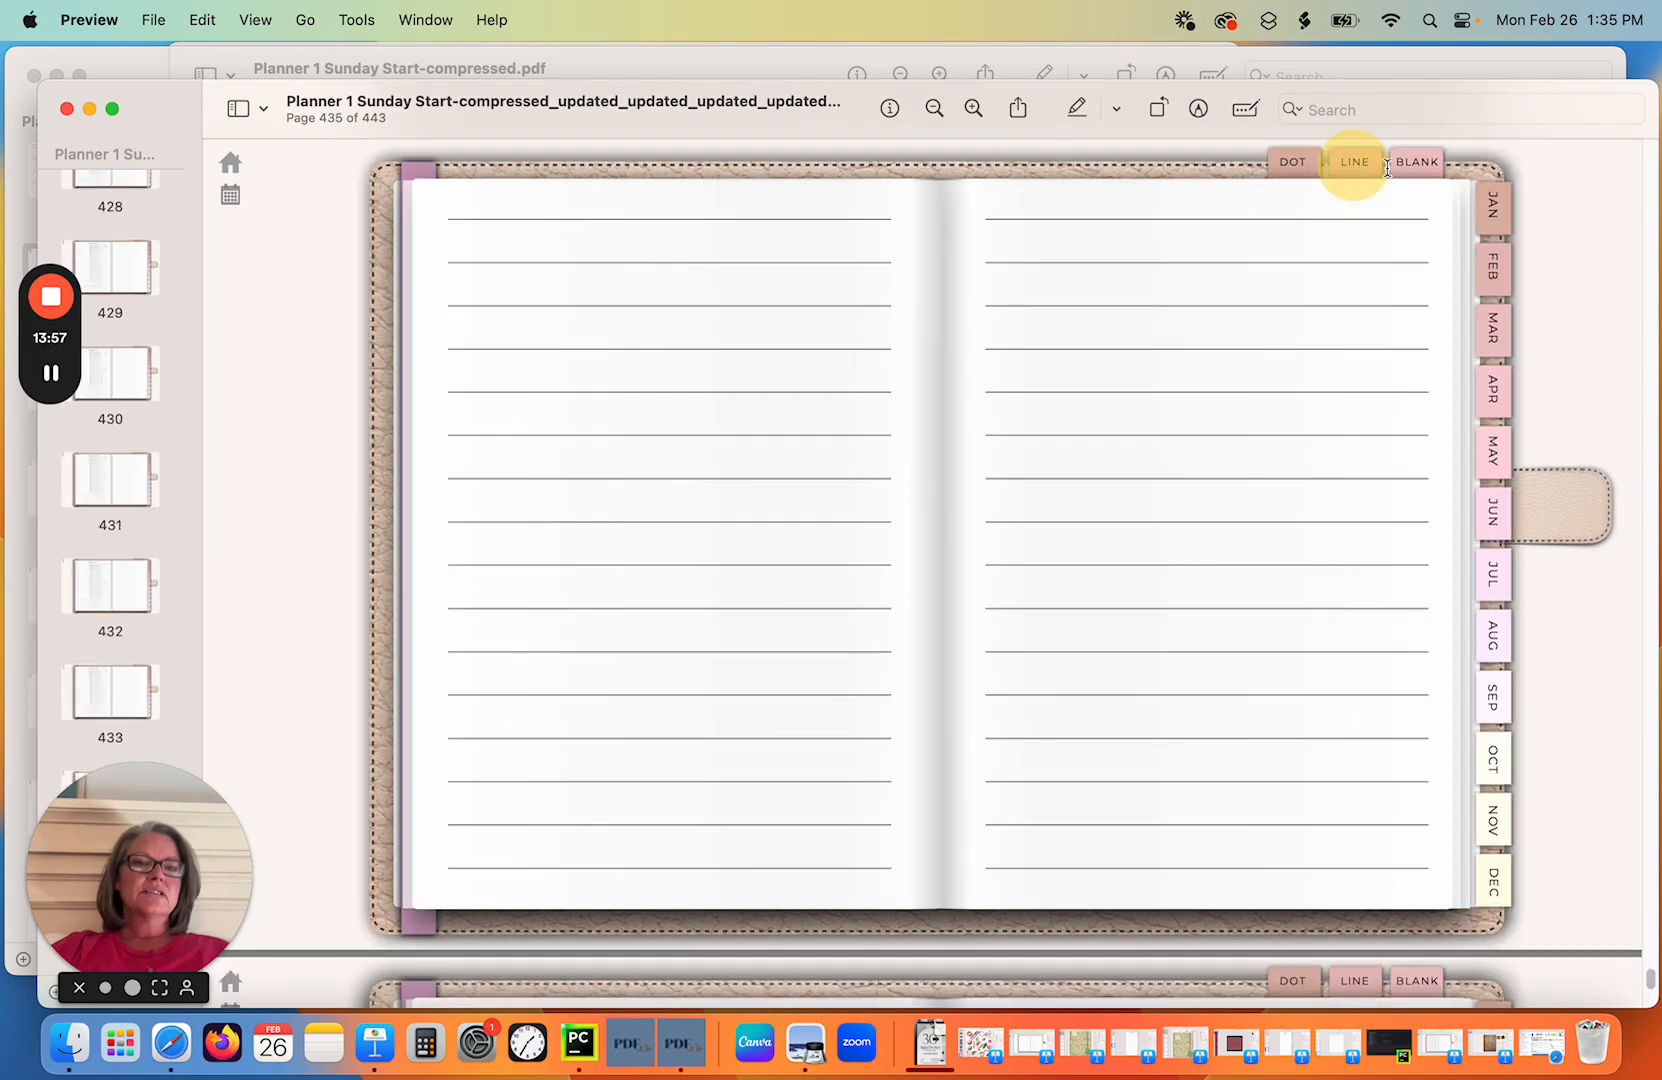
click(1411, 172)
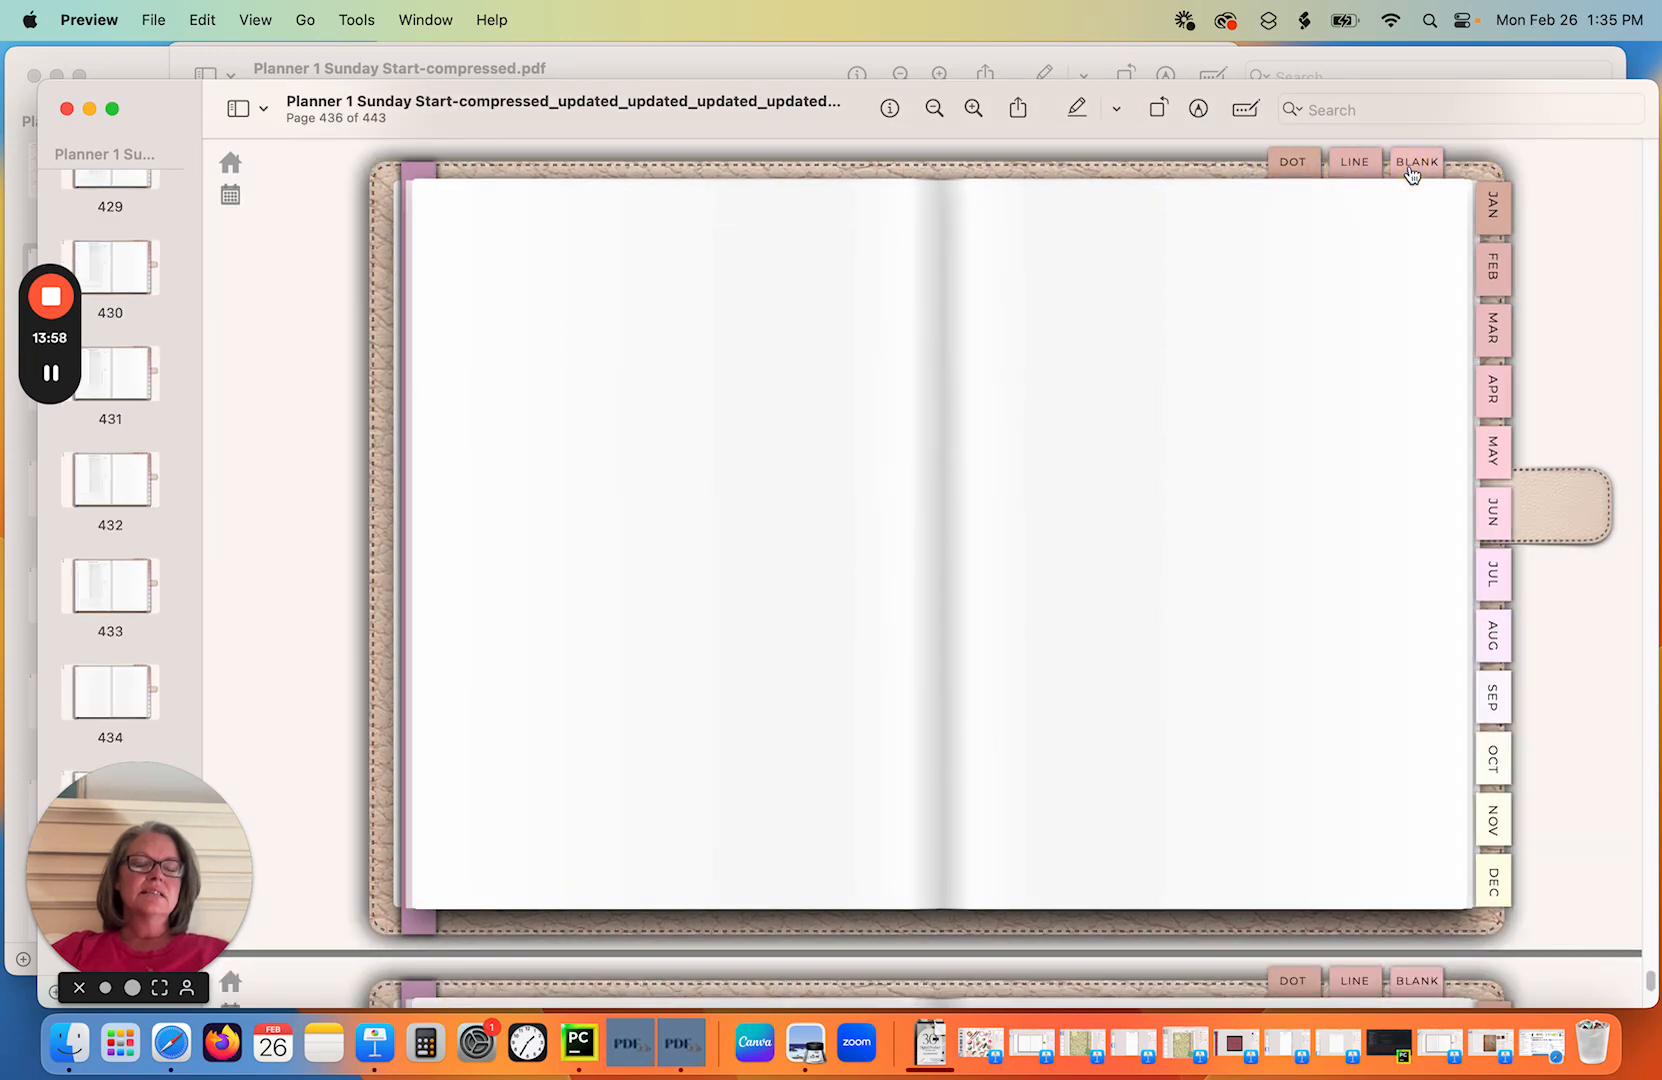
click(230, 162)
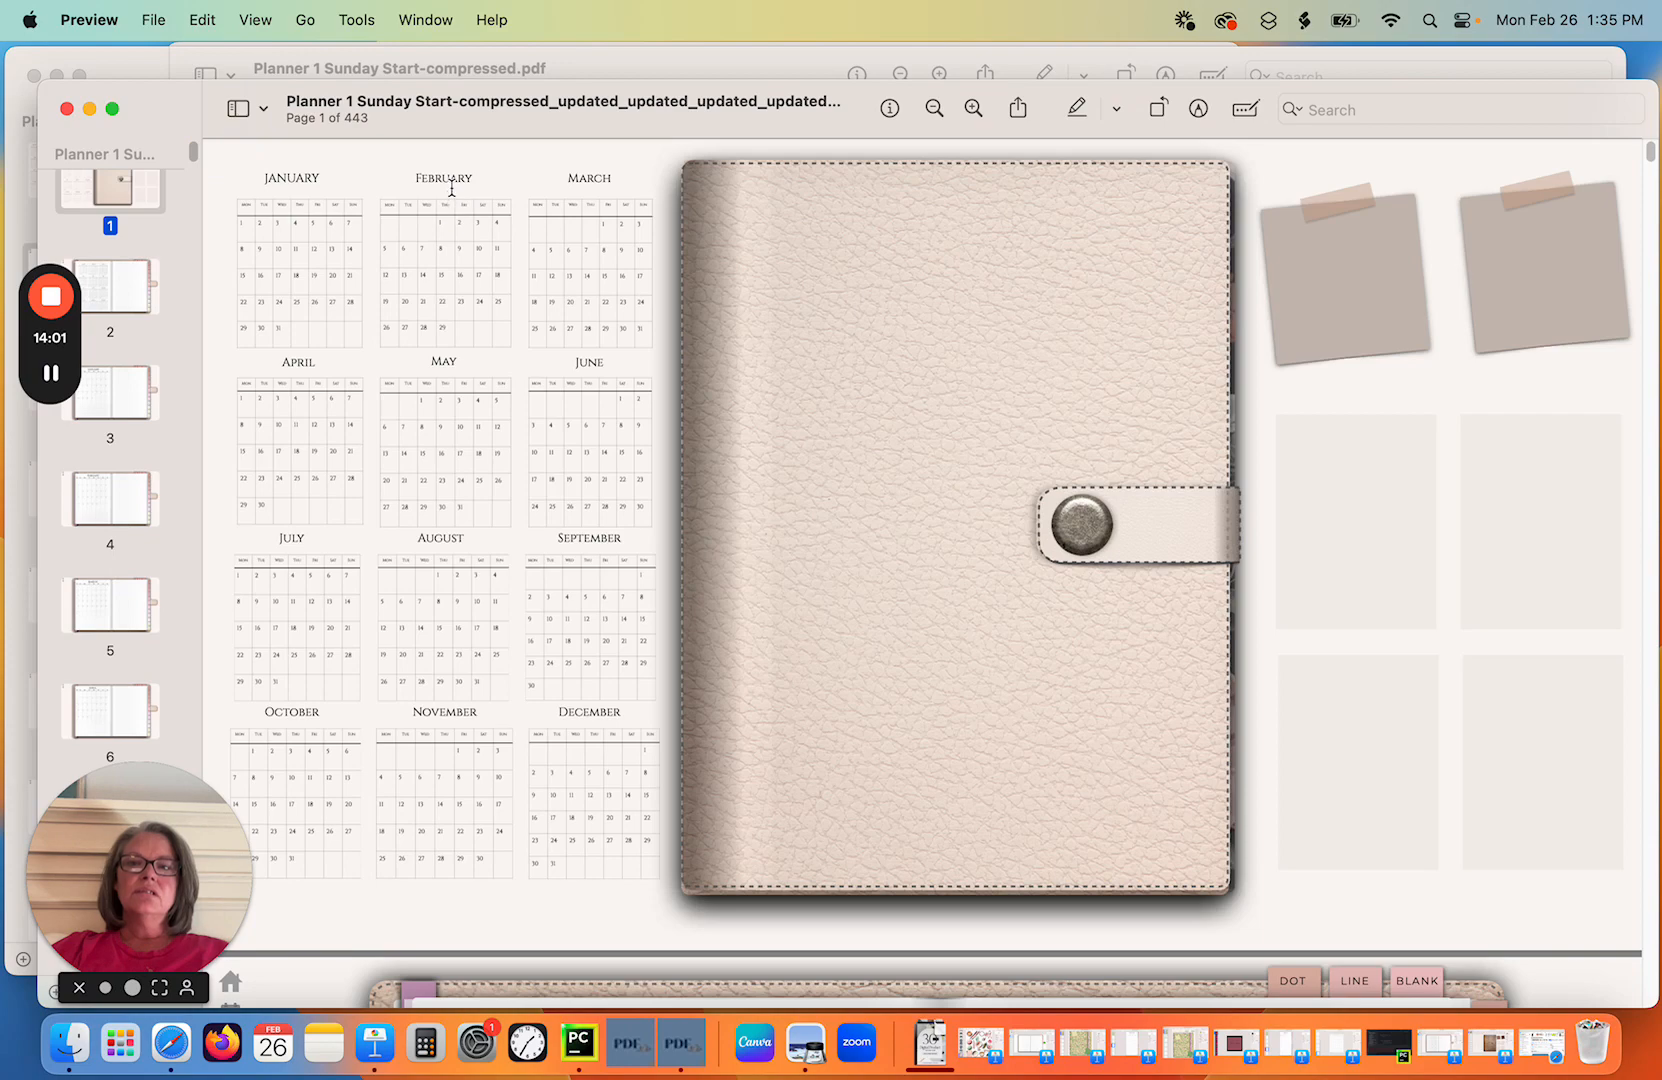
Test the June and April month links on the cover, returning to the cover through the home icon after each.
click(596, 370)
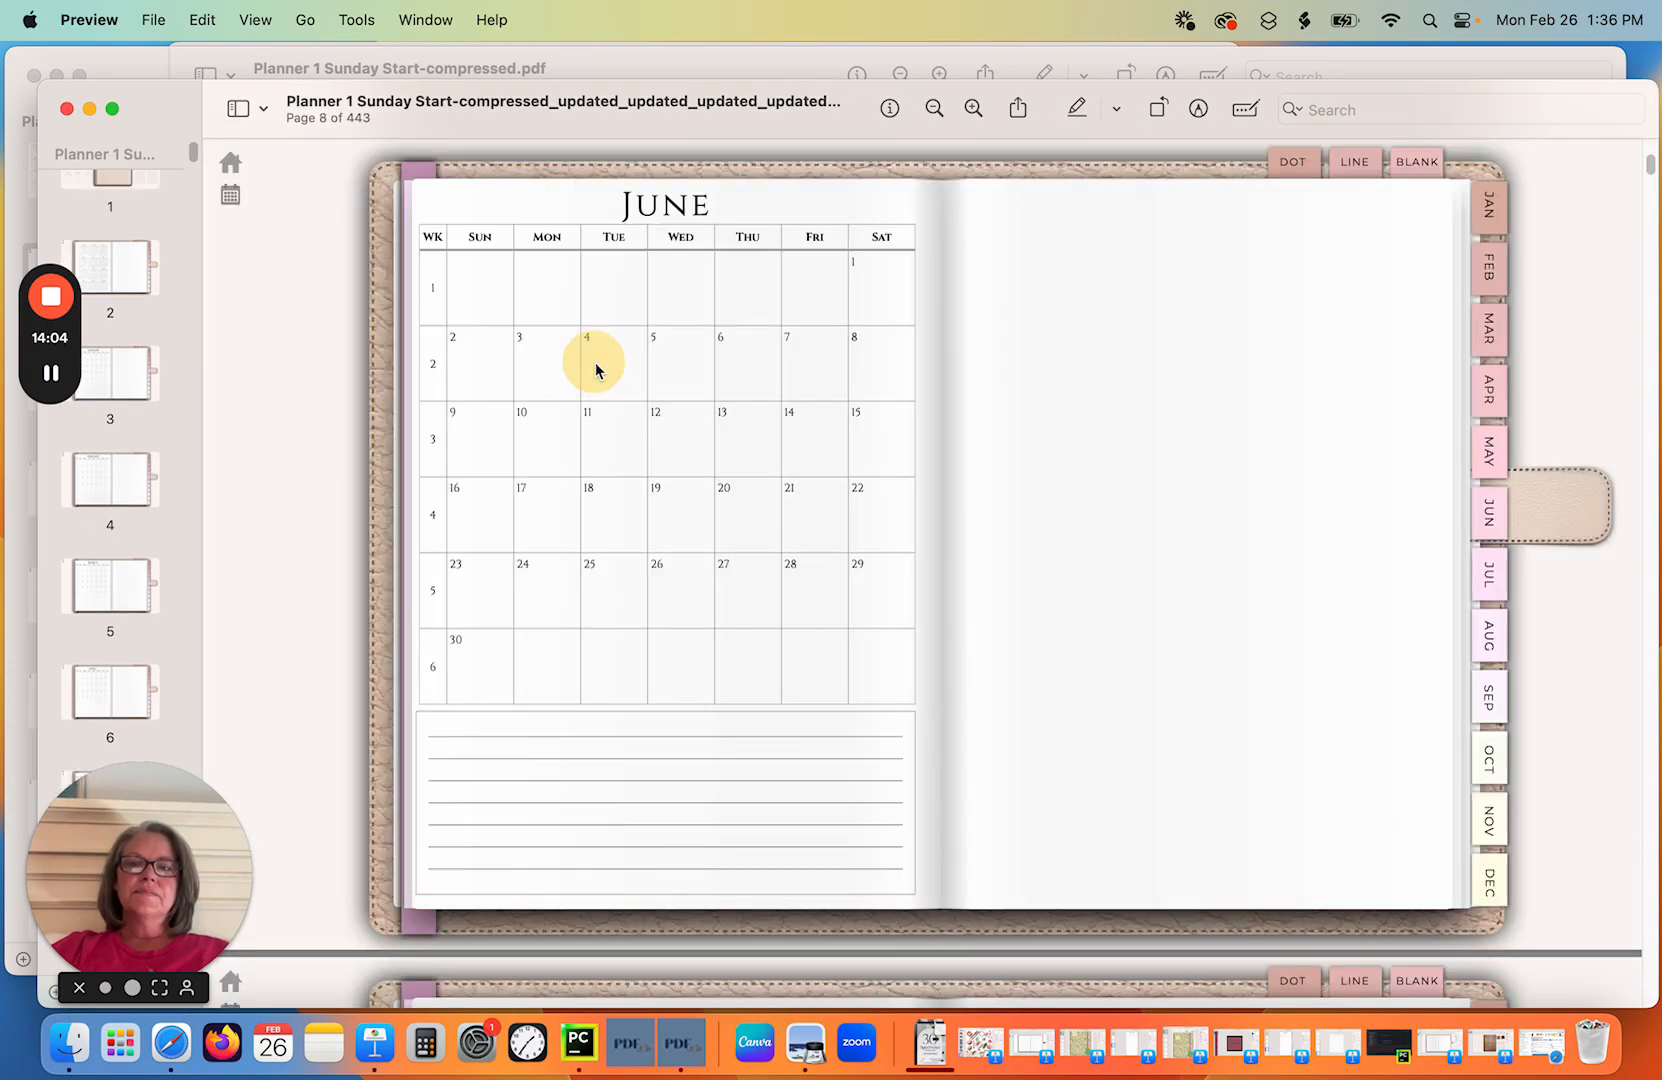
click(229, 164)
click(308, 372)
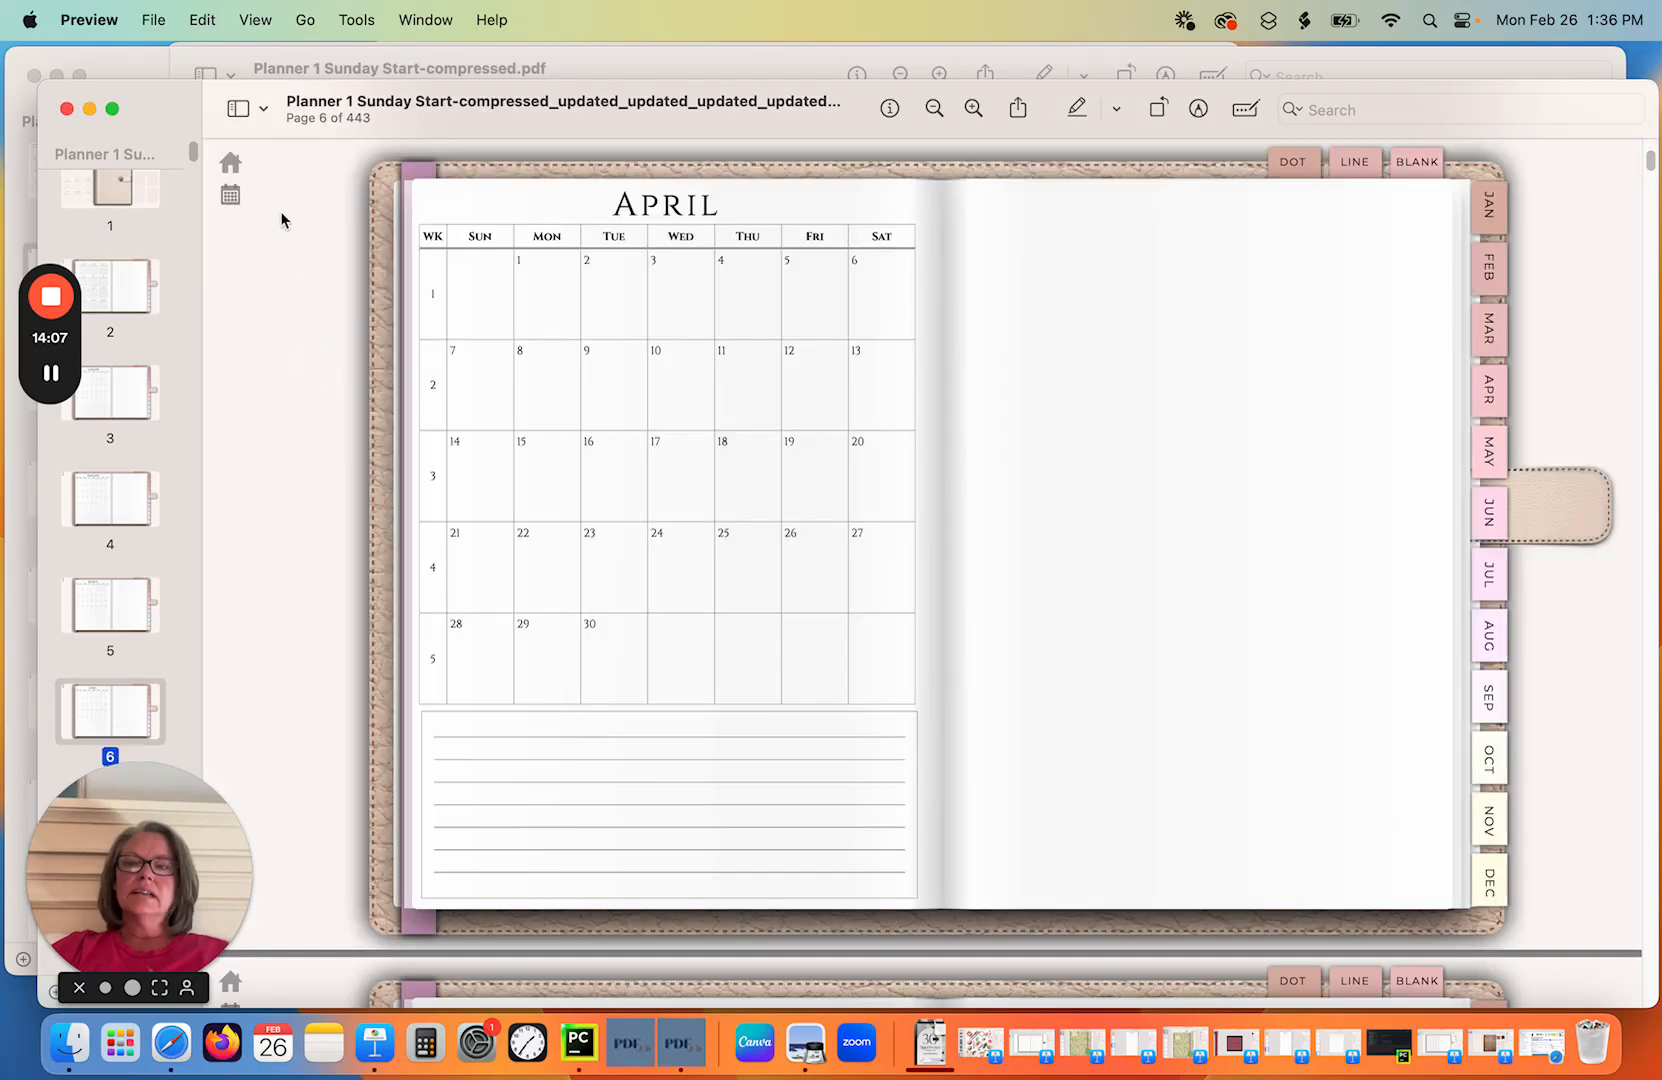
click(230, 160)
Test the links on the cover's first taped sticky note and the two boxes below it, returning home after each.
click(1340, 292)
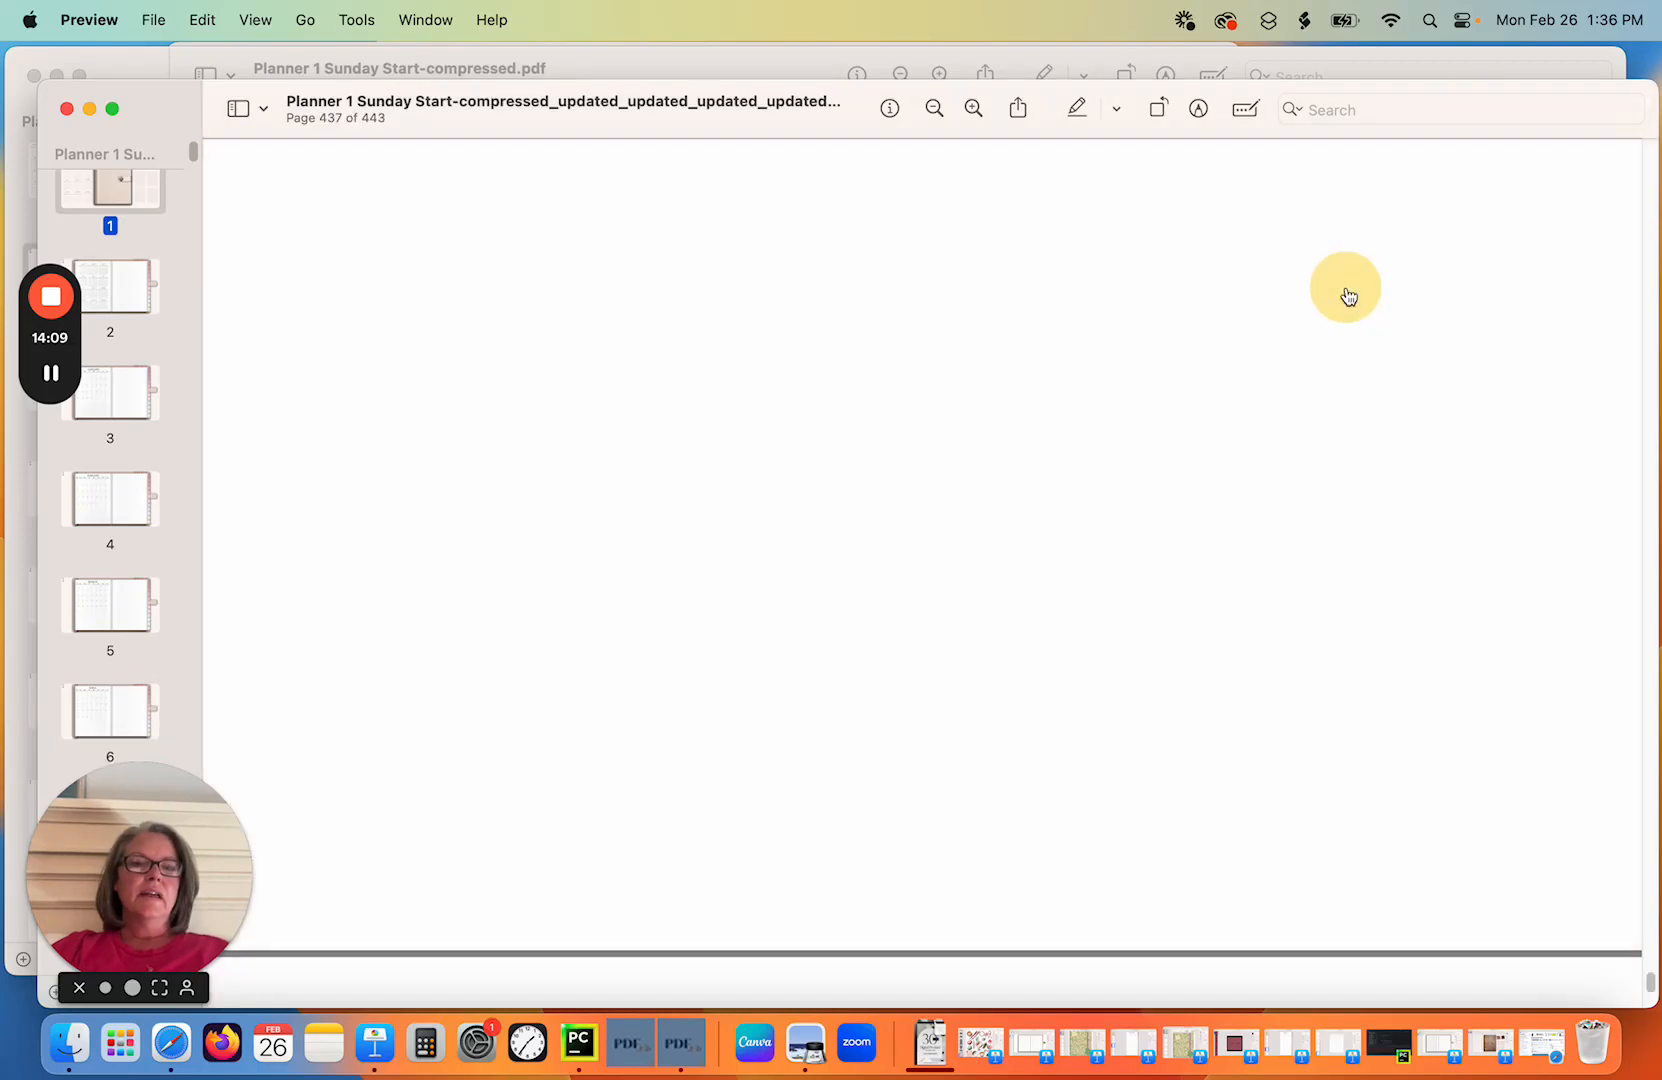
click(233, 167)
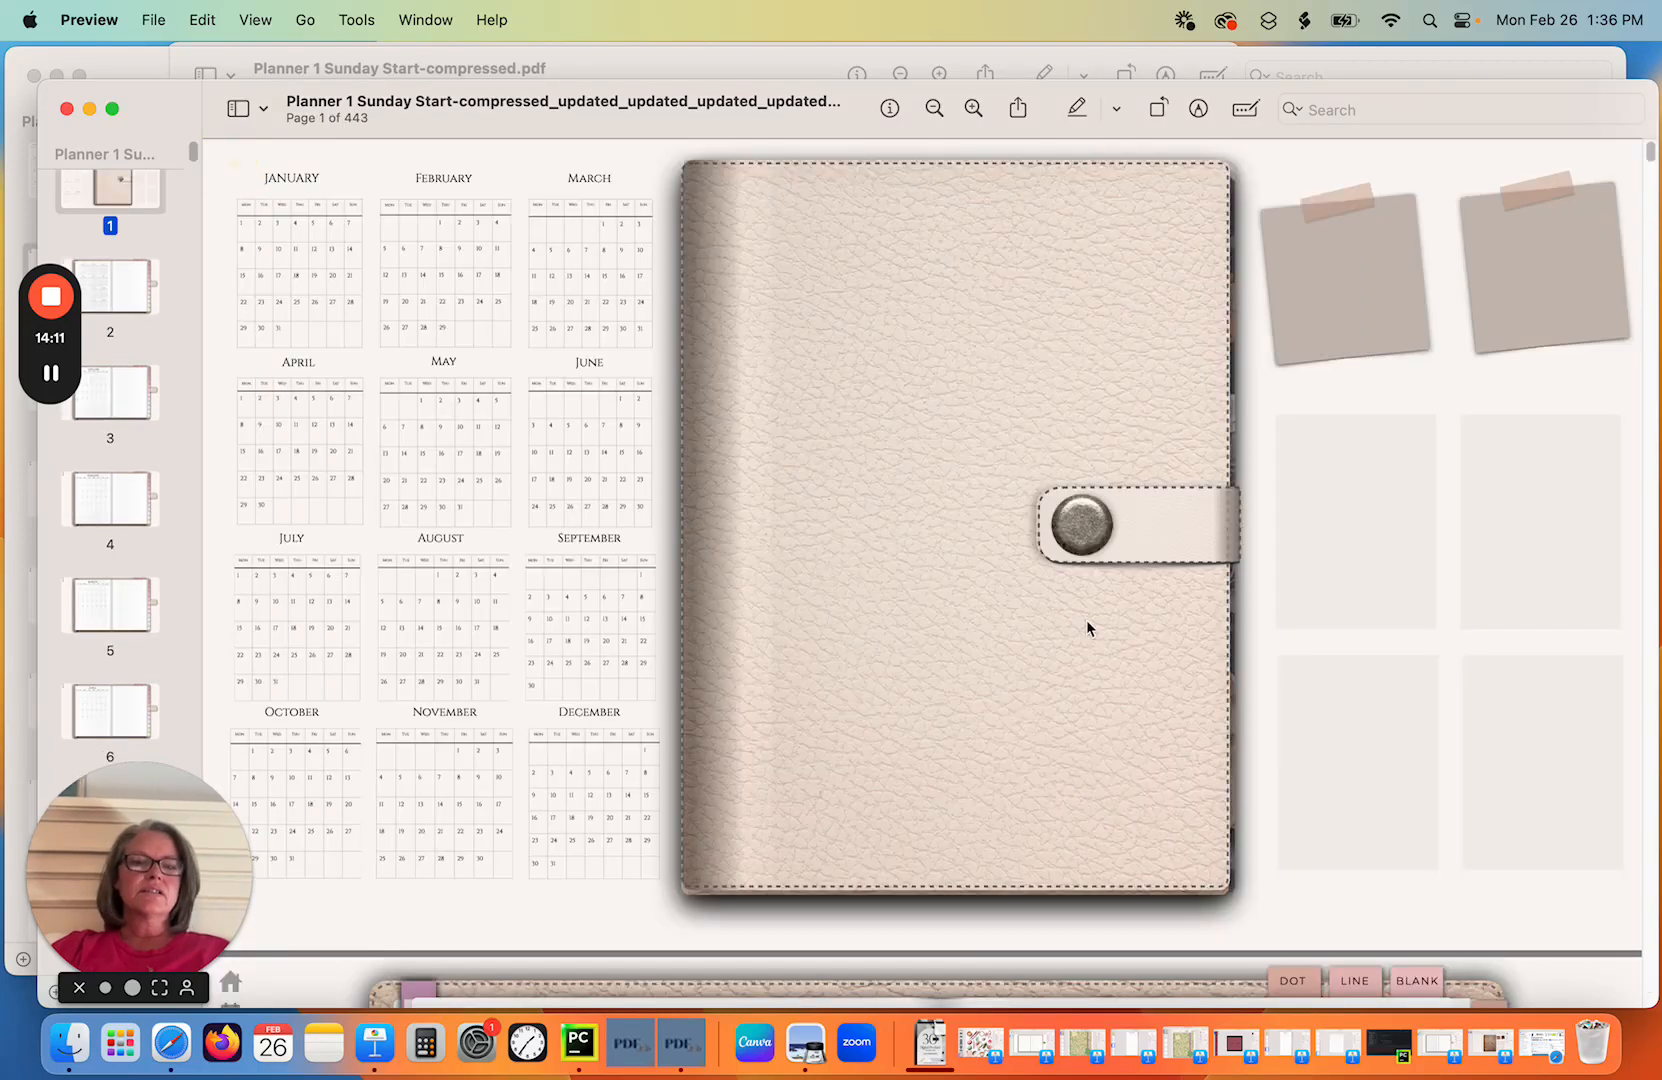
click(1373, 560)
click(230, 163)
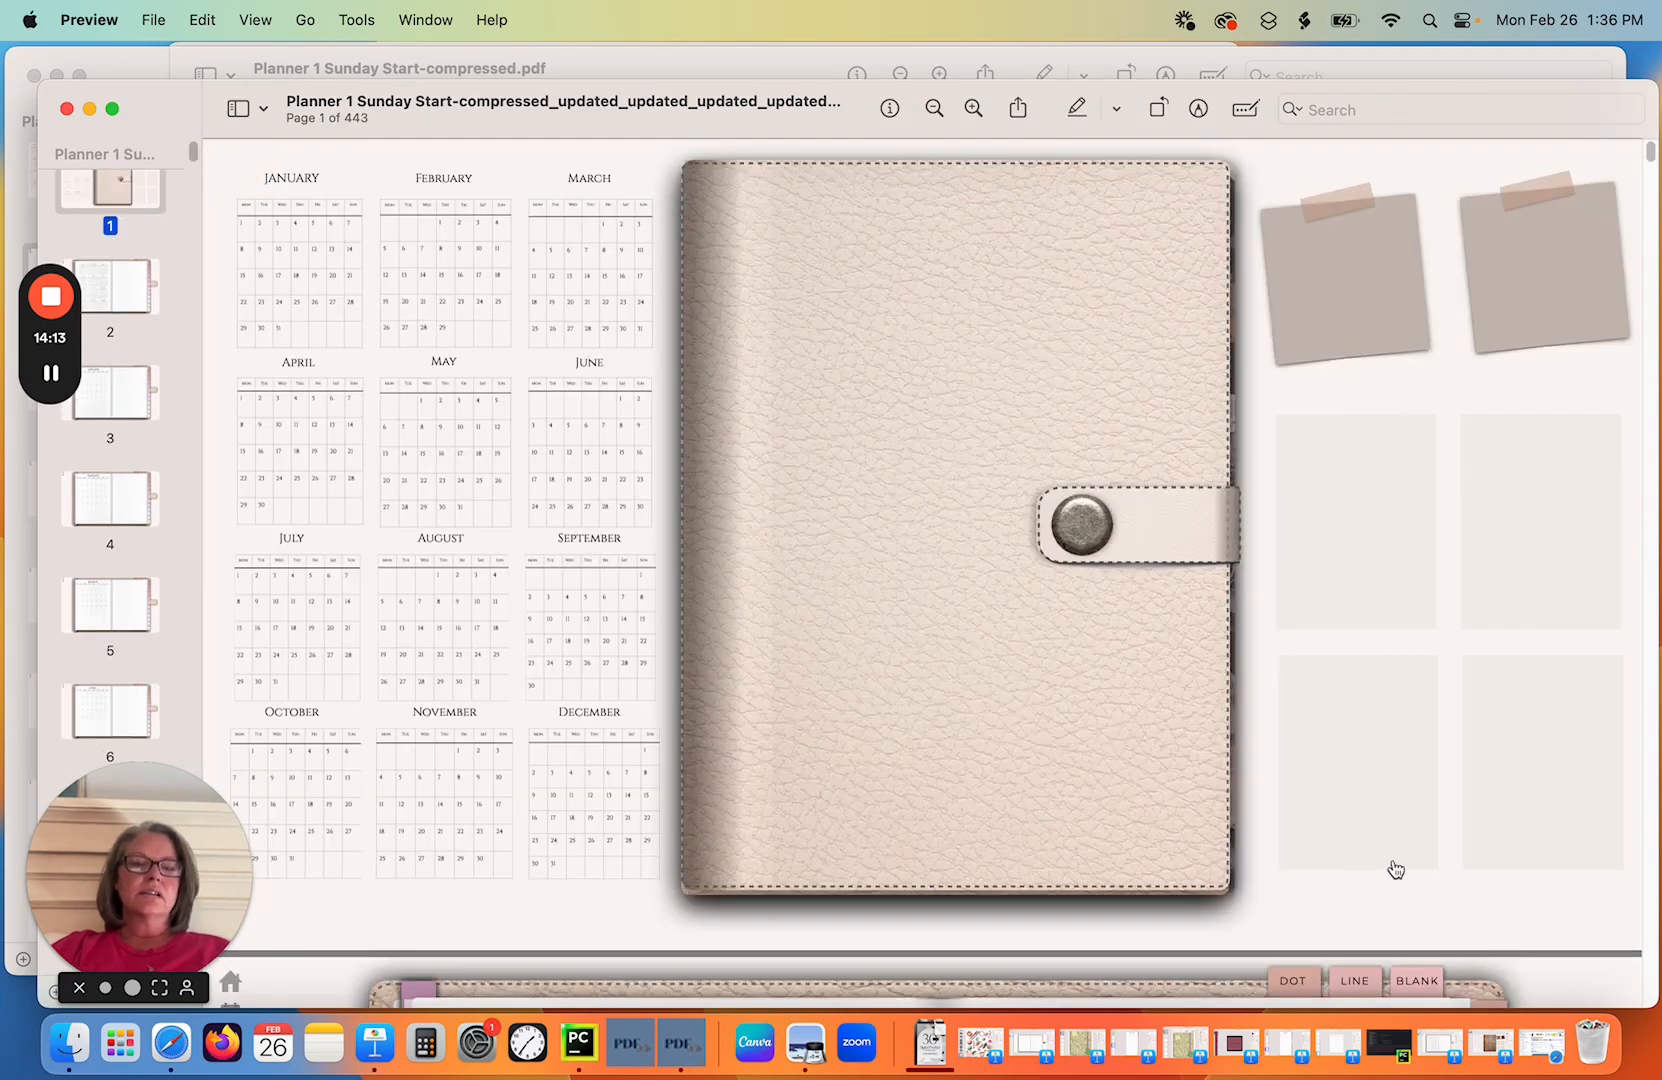
click(1389, 819)
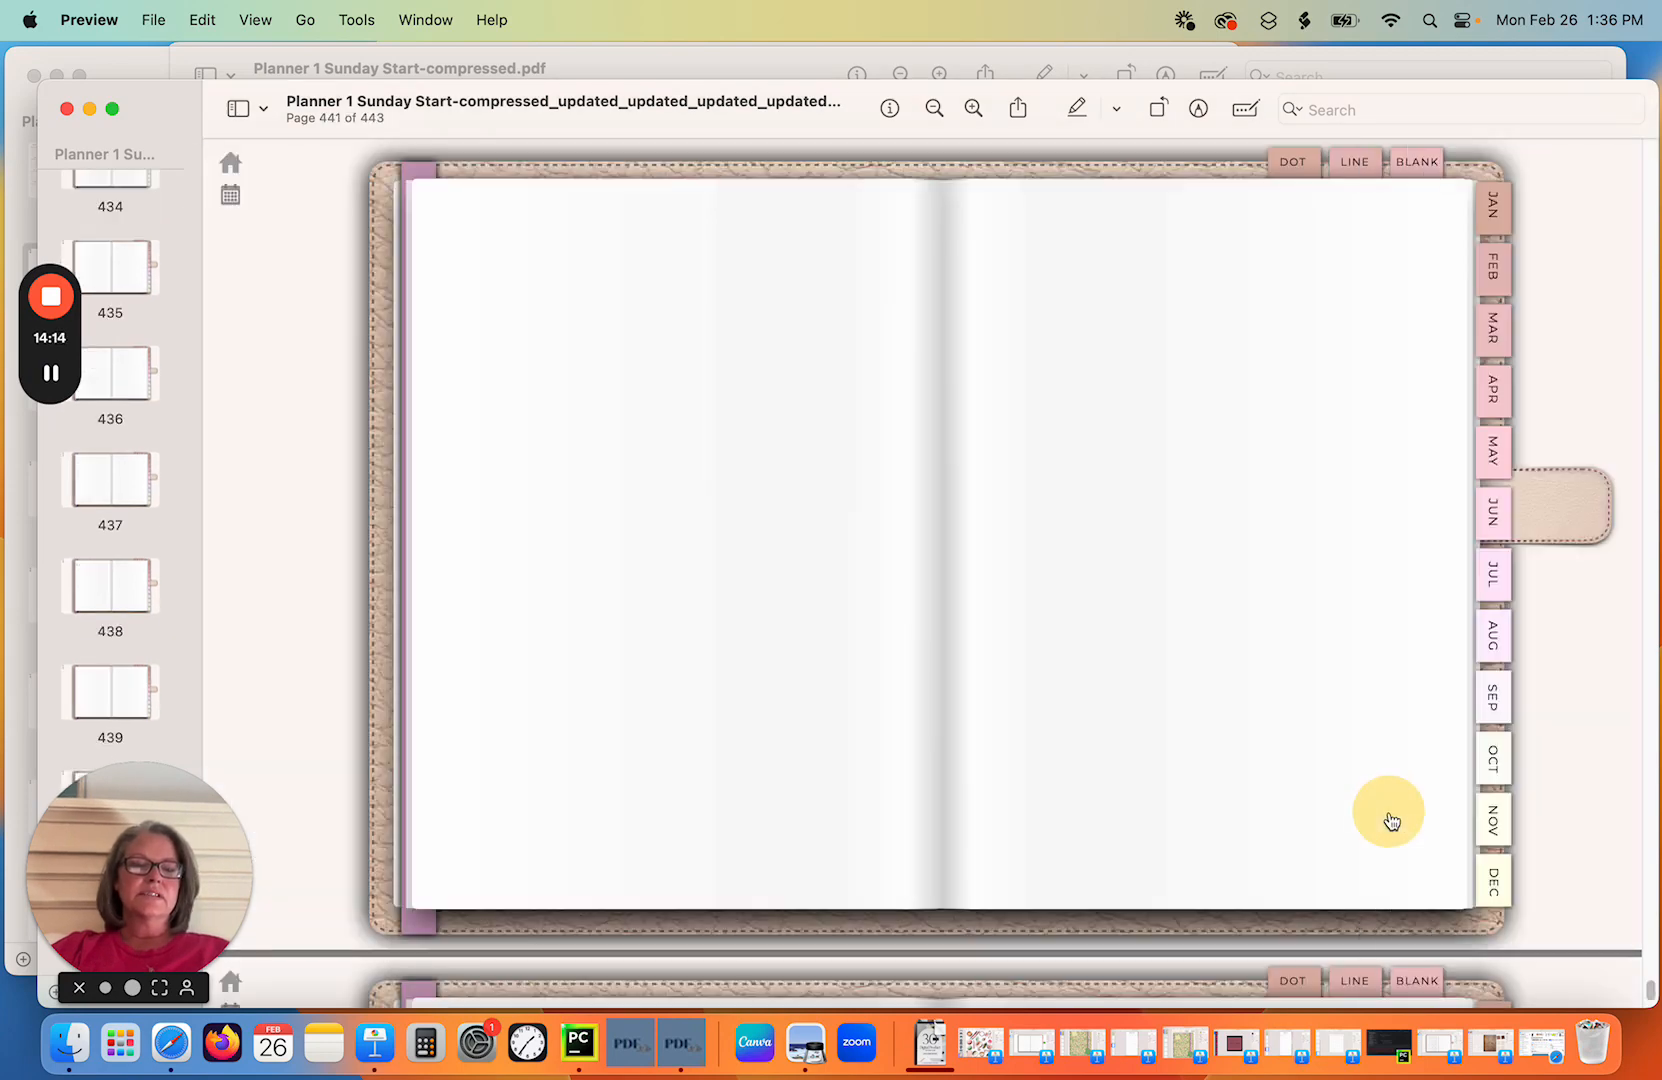
click(229, 164)
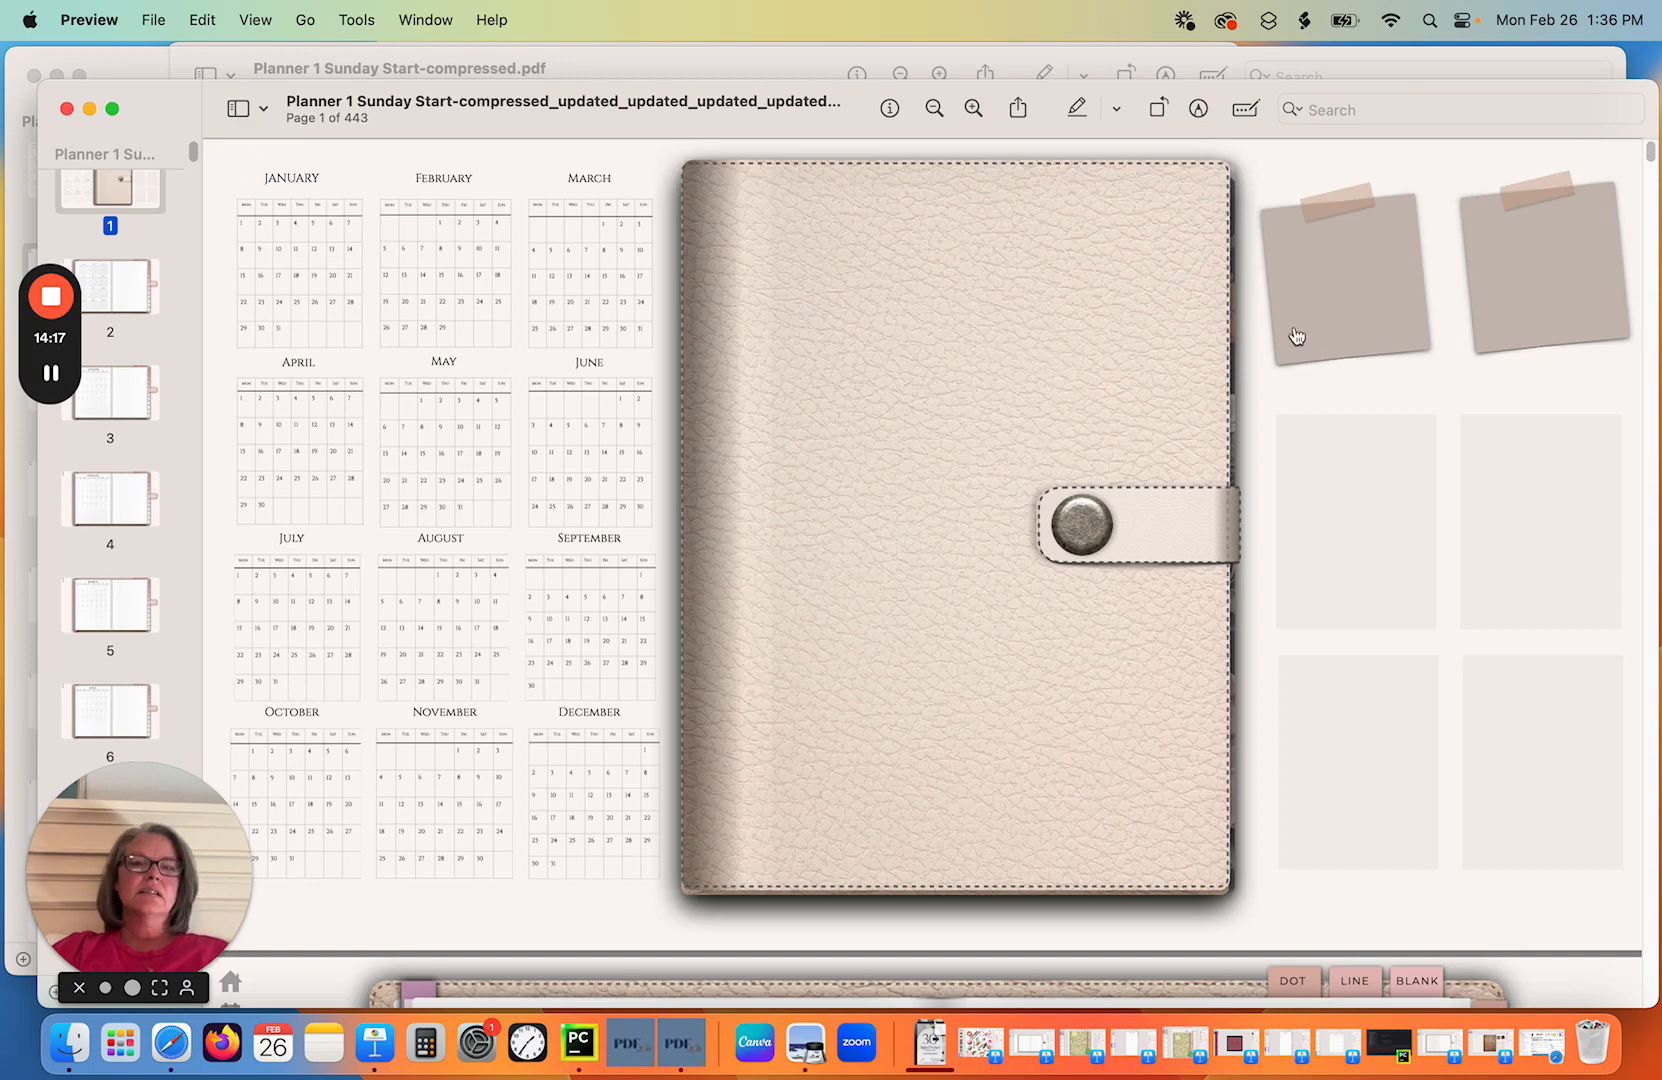
Test the September month link on the cover and the calendar icon link on the September page.
click(589, 552)
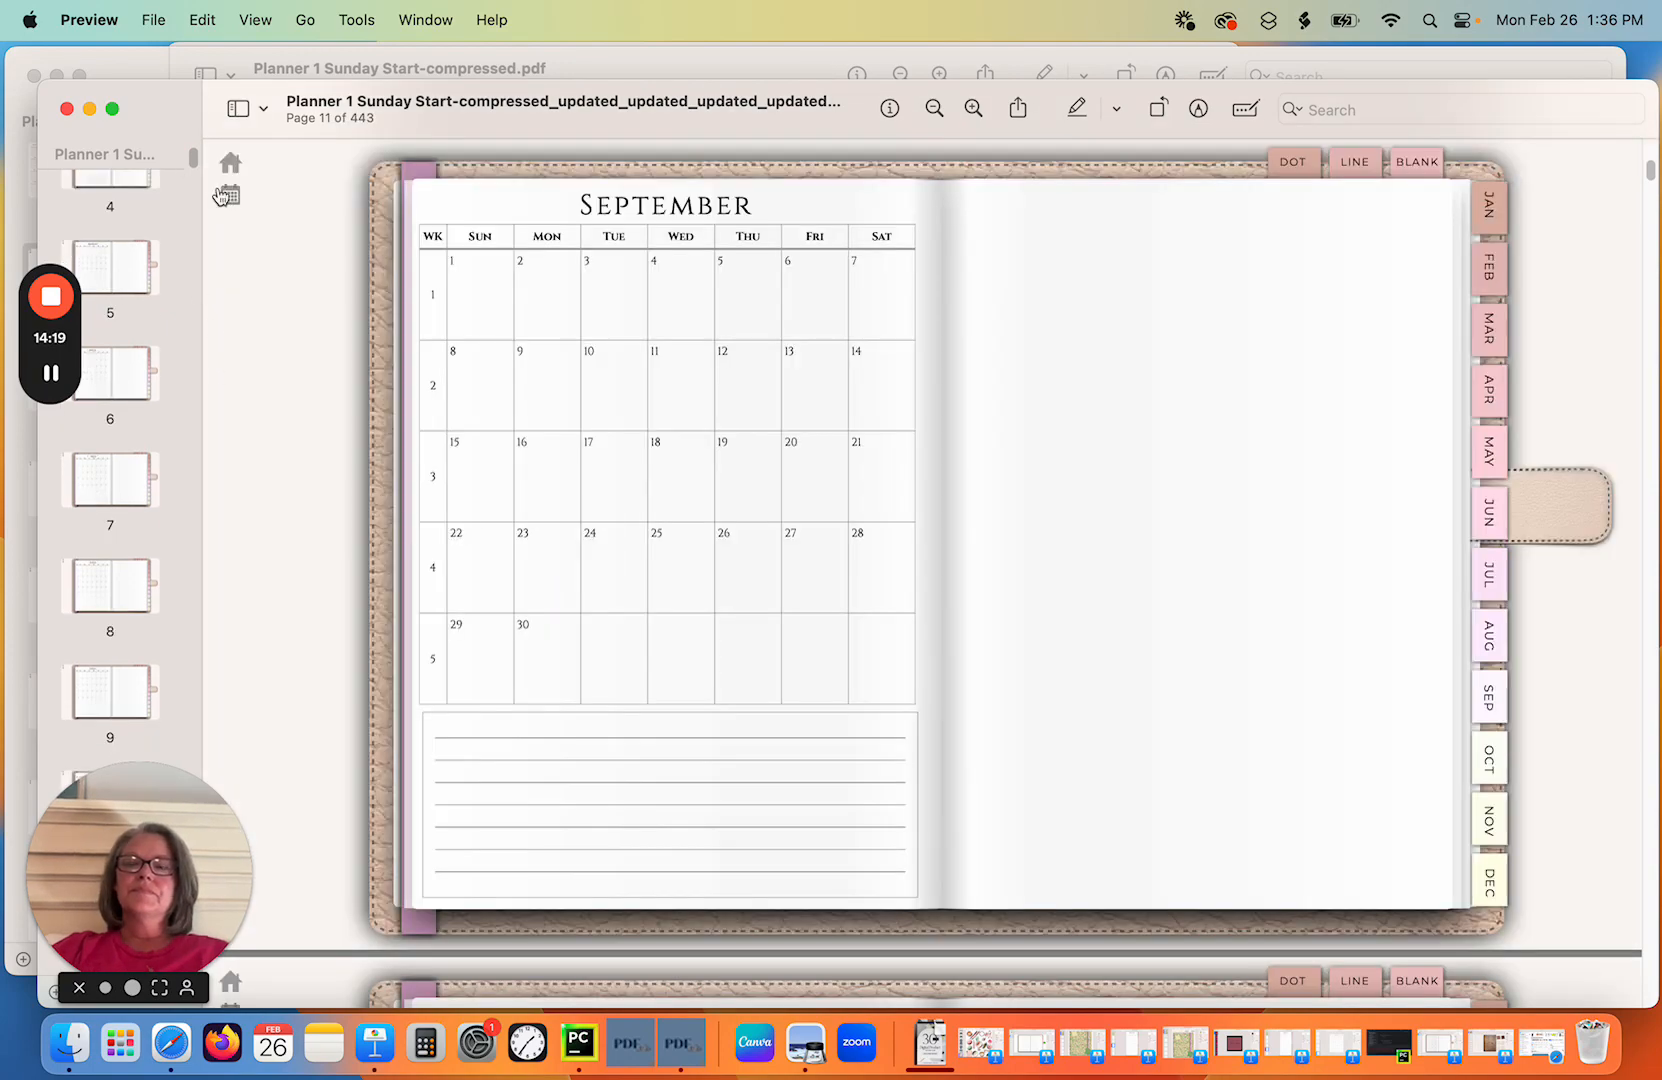
click(230, 200)
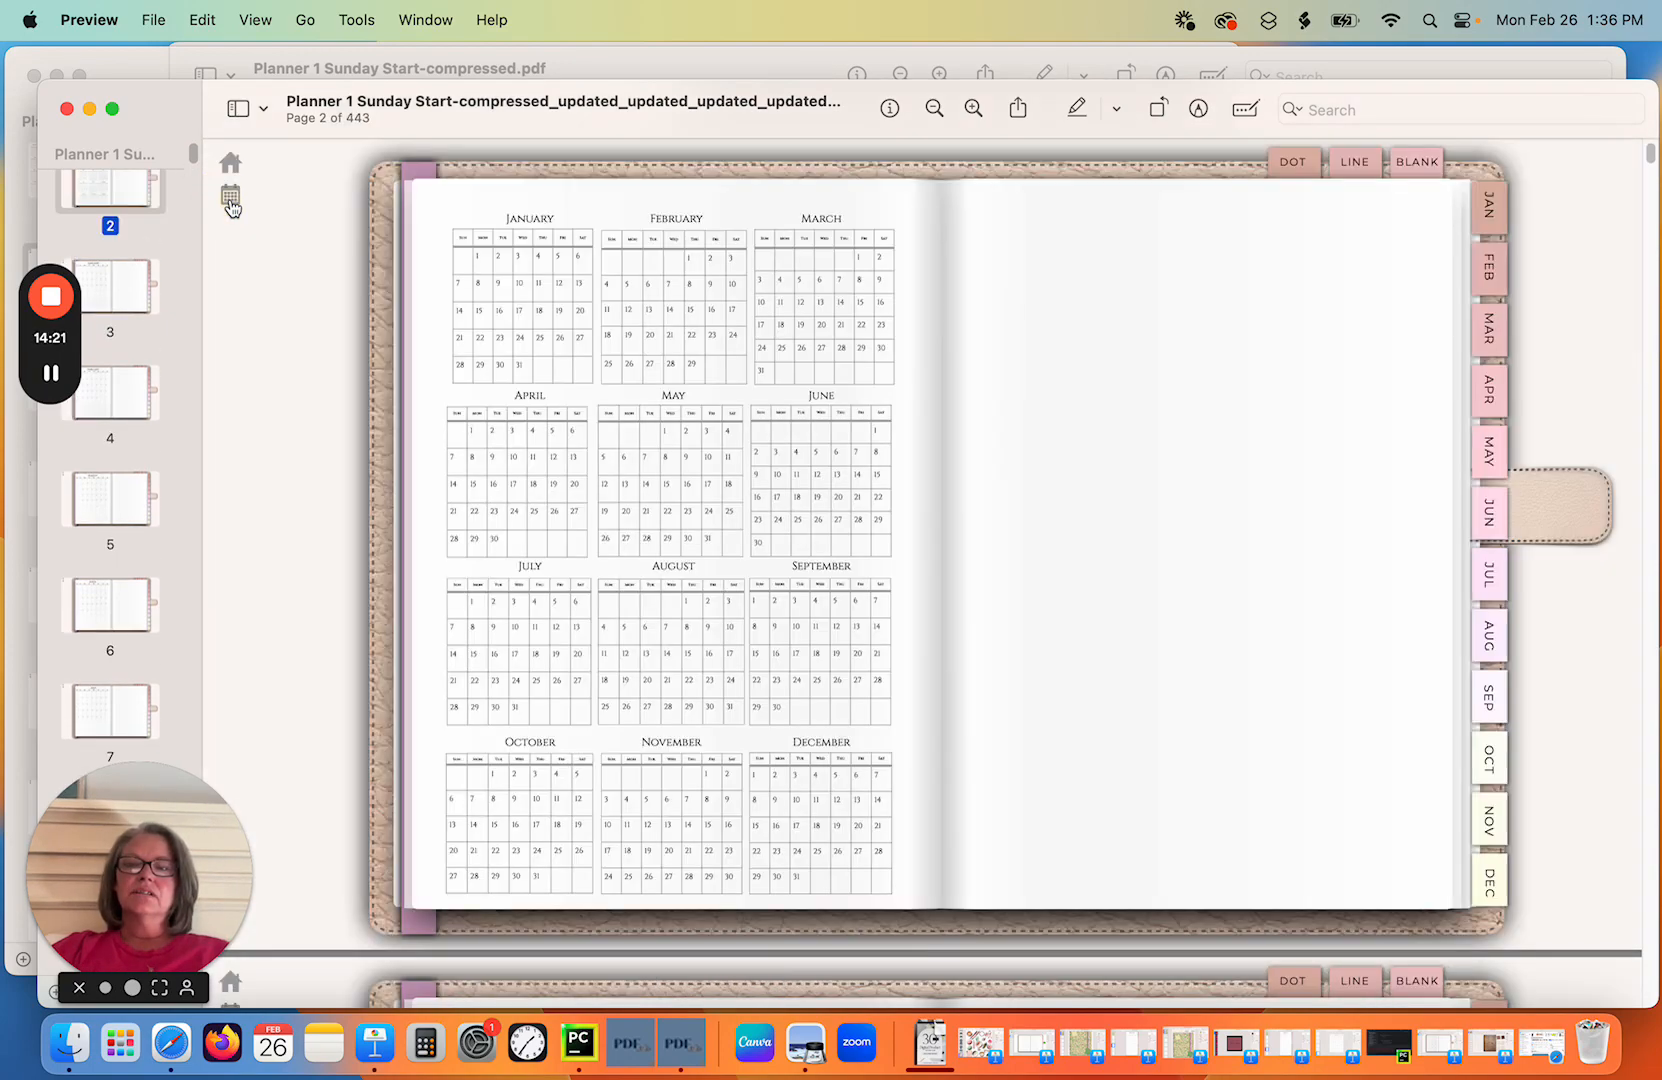
Test the January heading link on the yearly calendar page and the week 1 link on the January page.
click(535, 222)
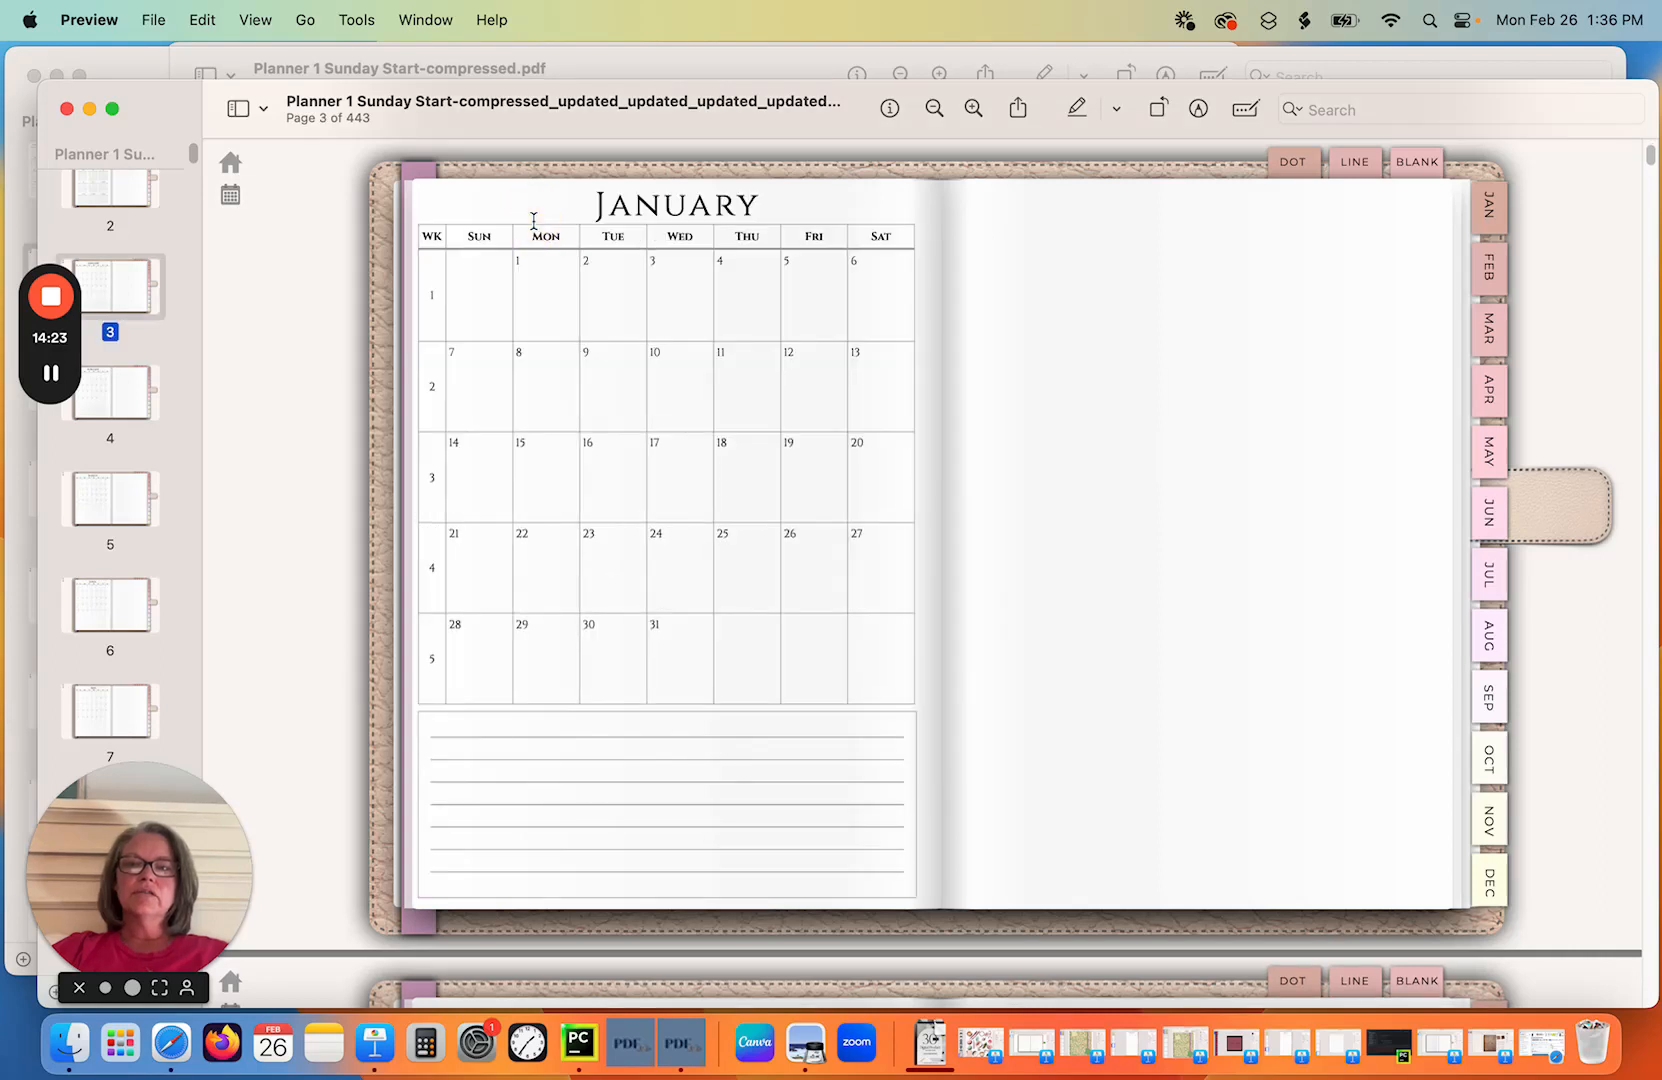
click(431, 310)
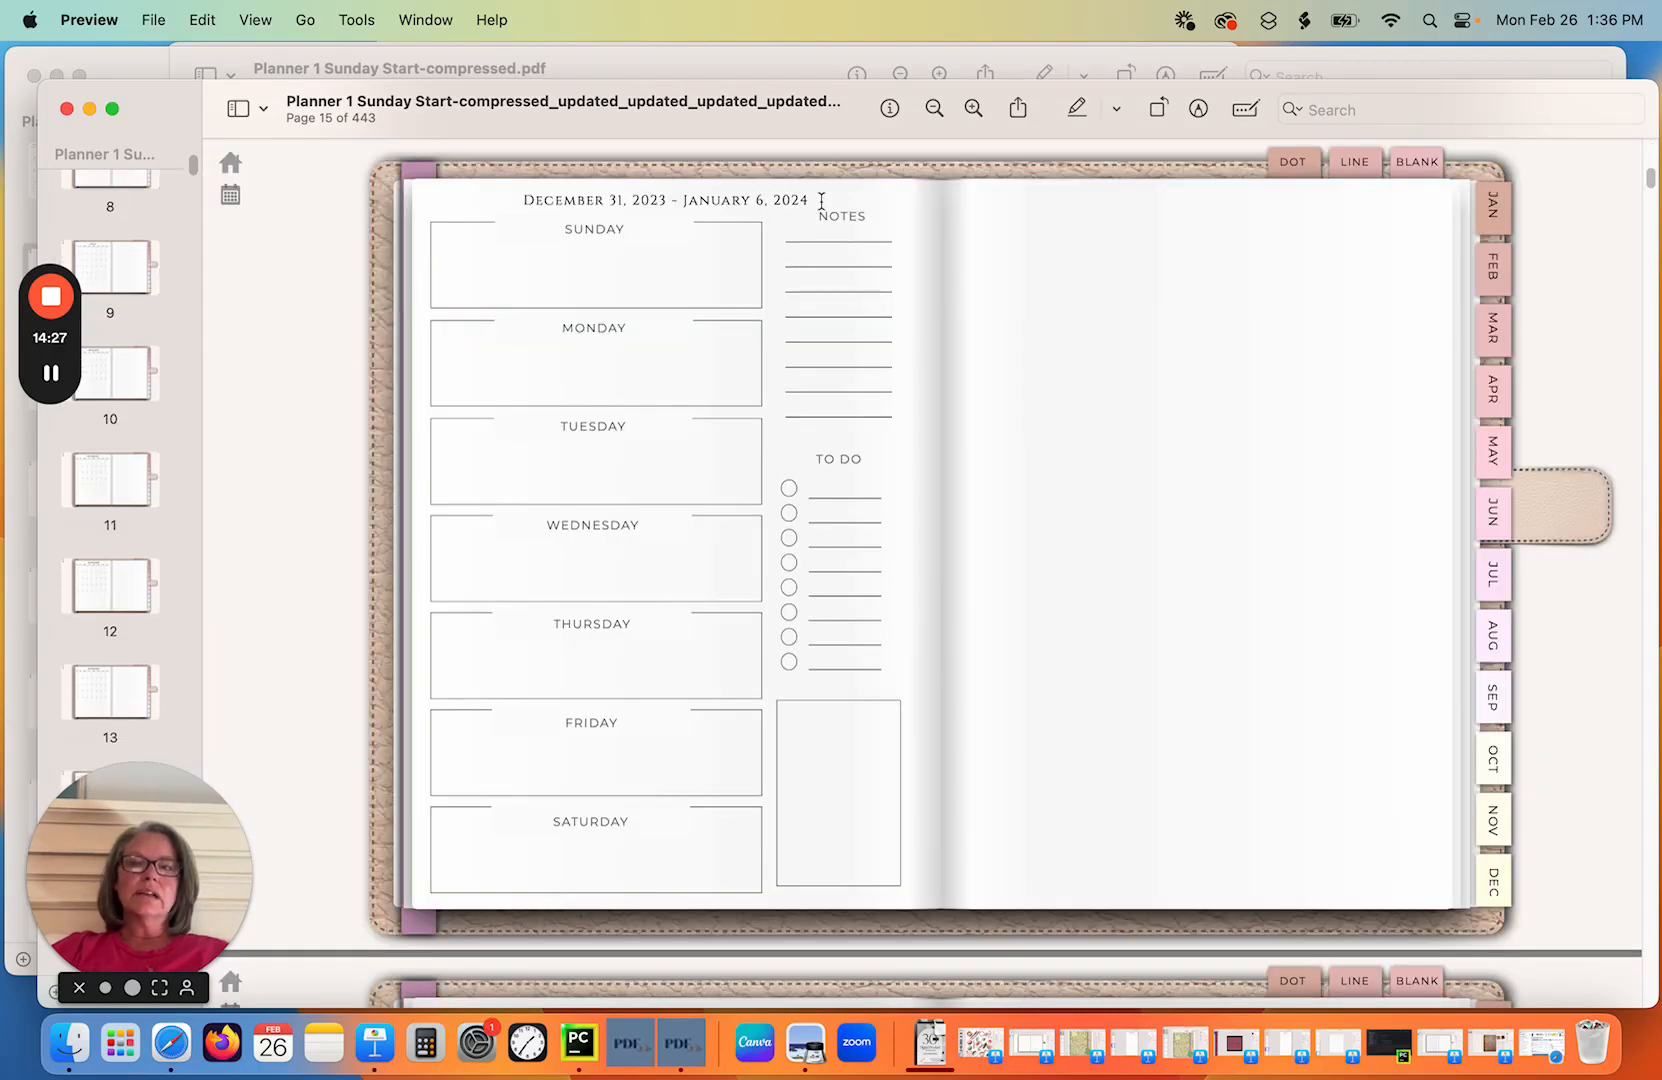
Go through the February tab to the February 14 daily page and test its 06 AM calendar link, opening it in Safari.
click(1494, 268)
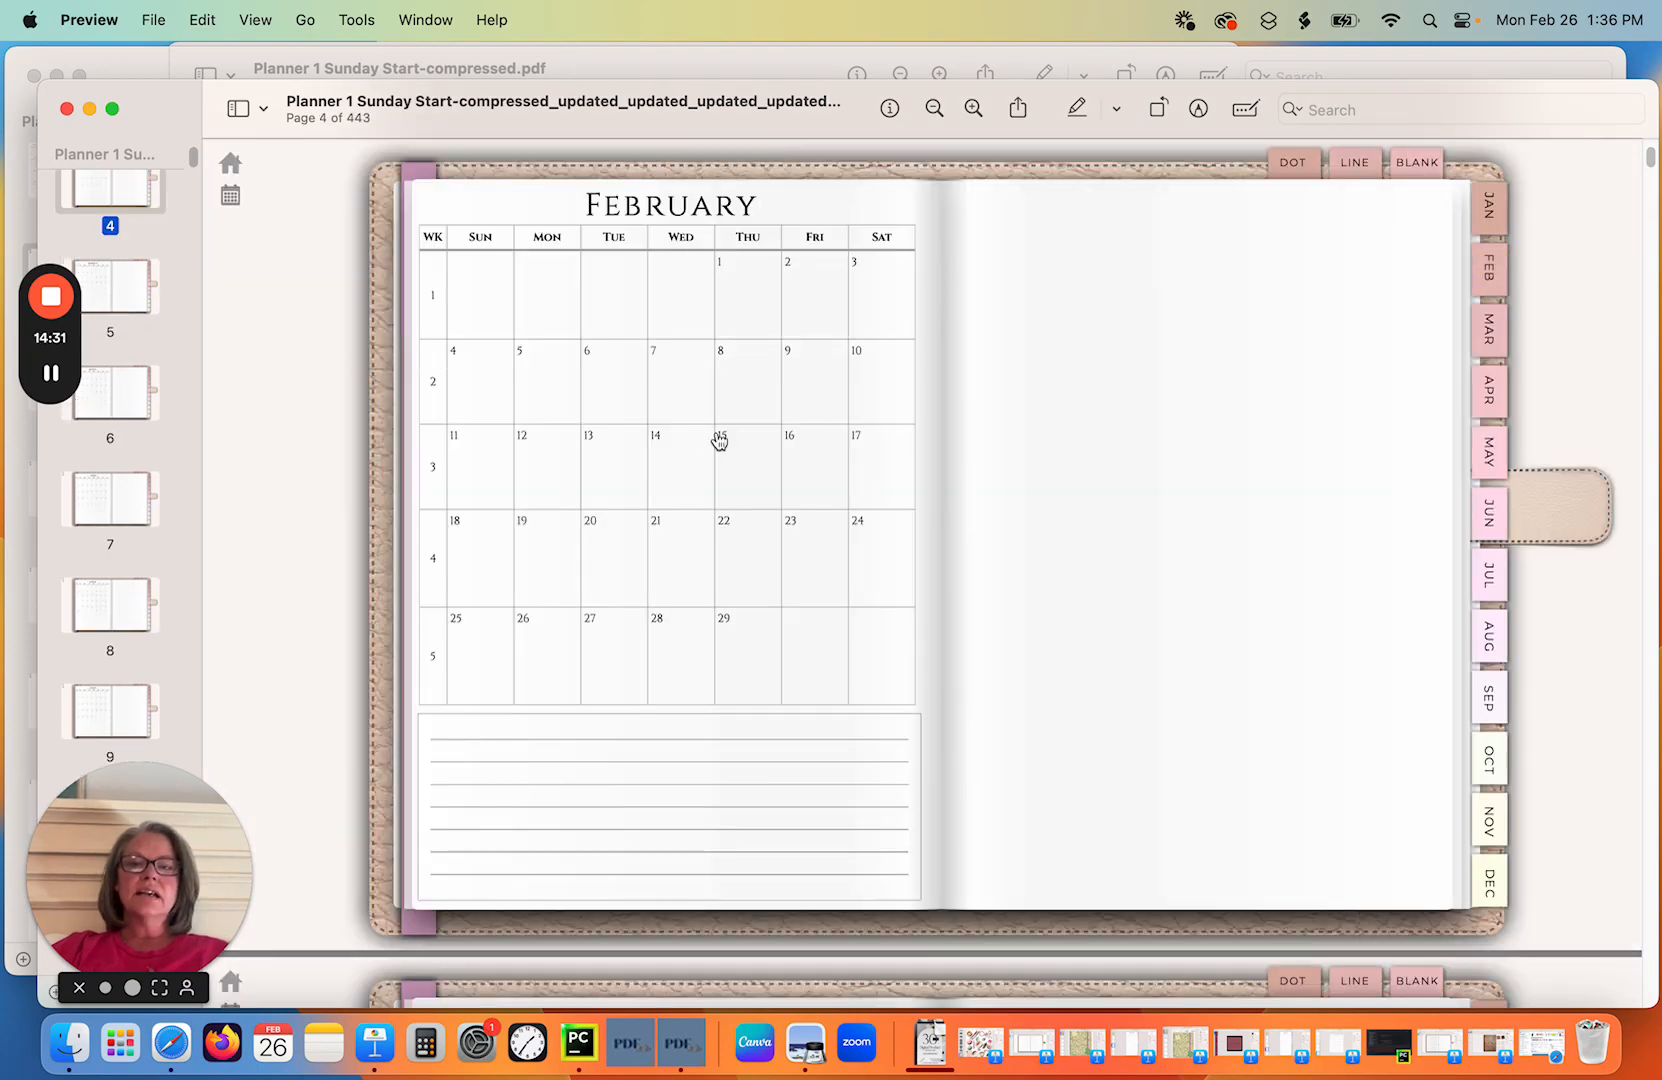
click(658, 440)
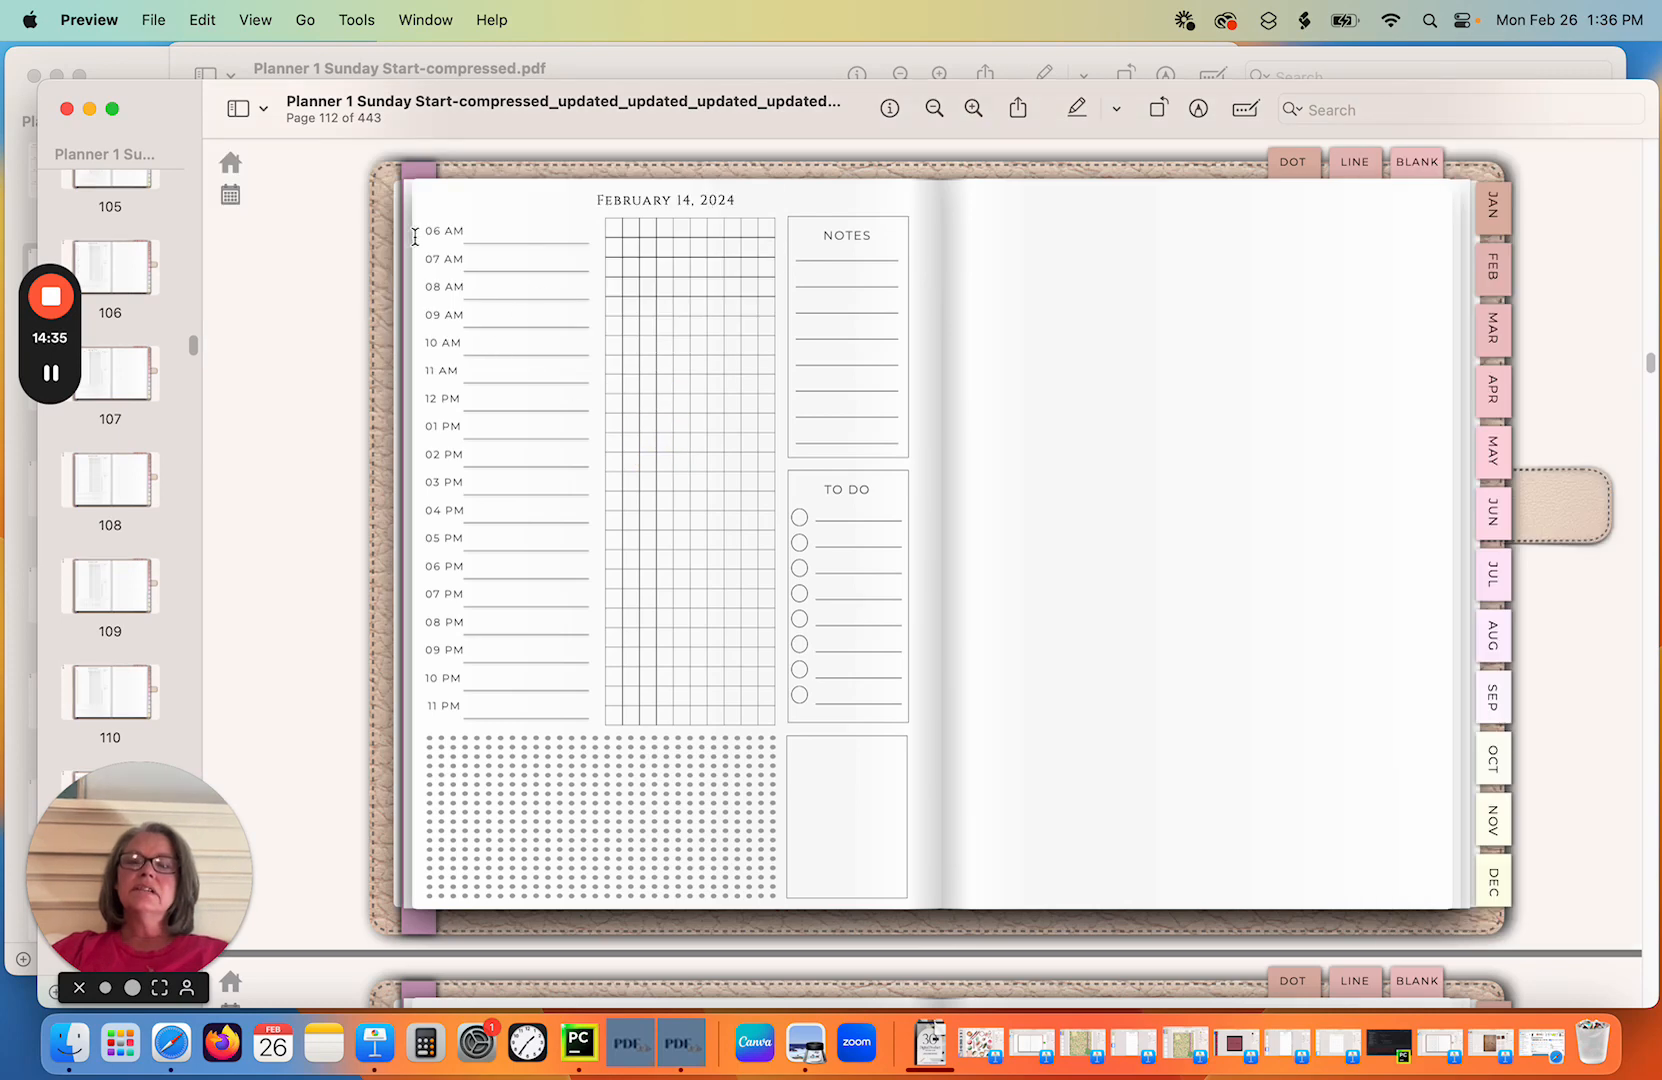
click(446, 240)
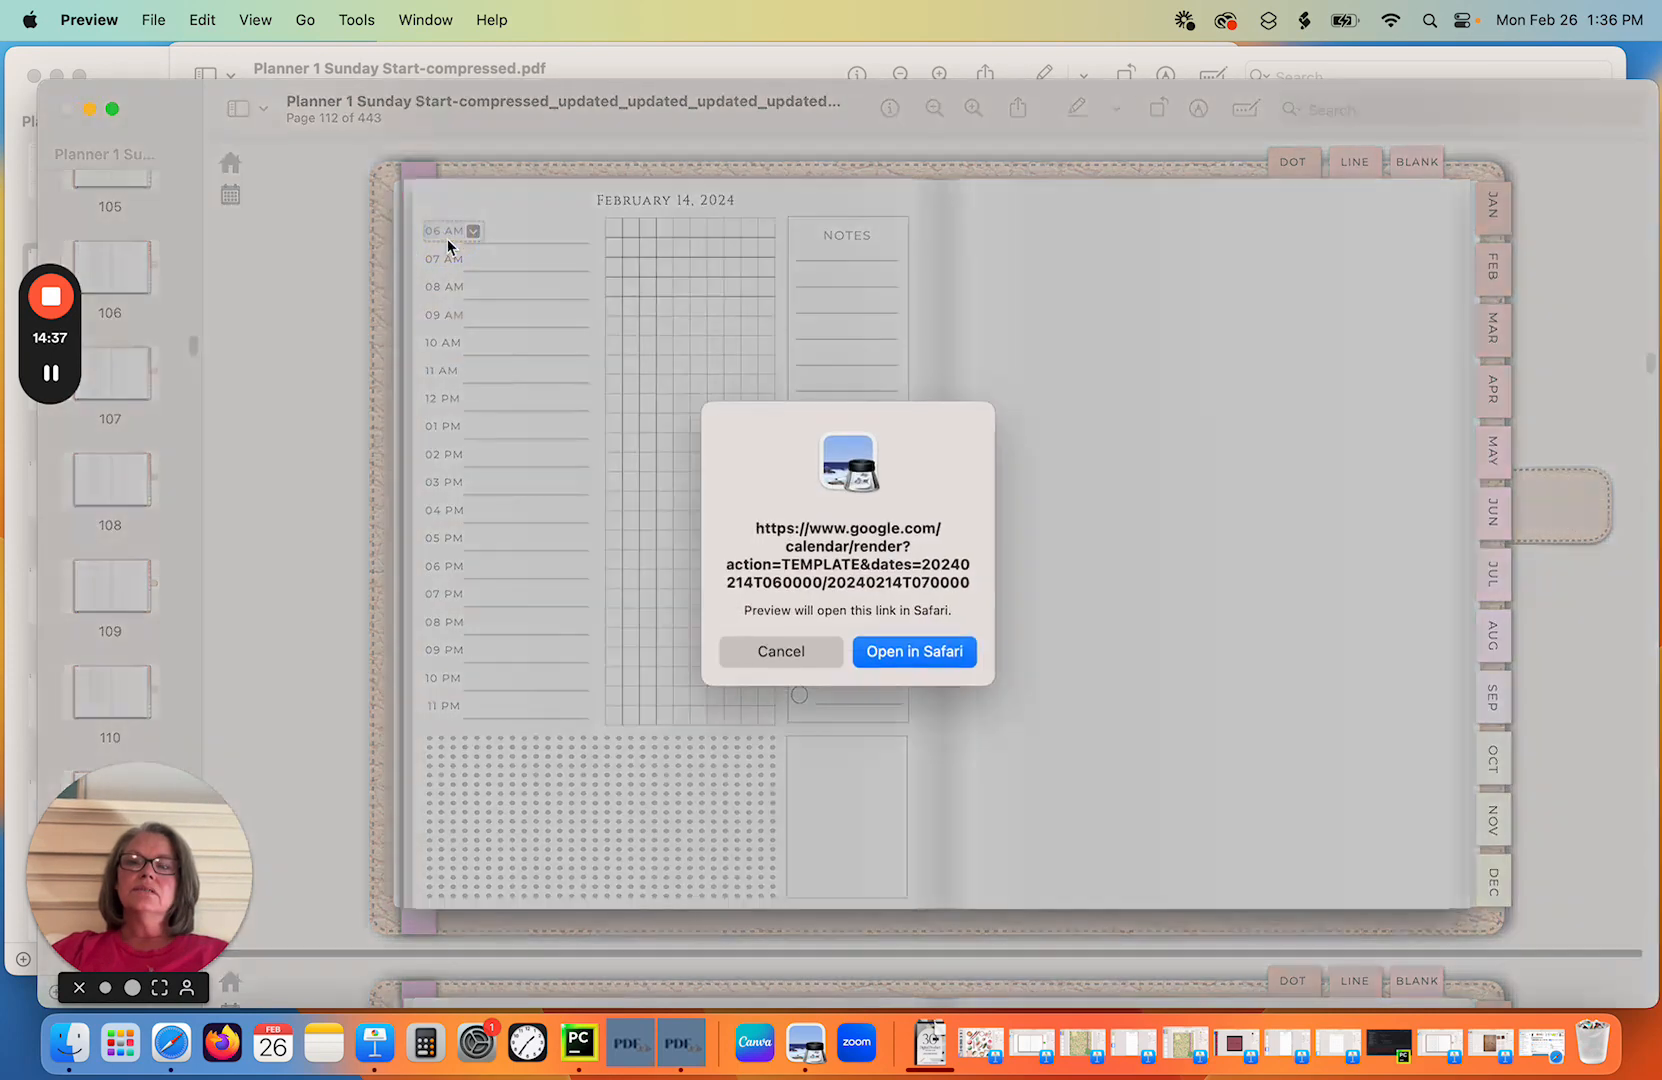
click(932, 657)
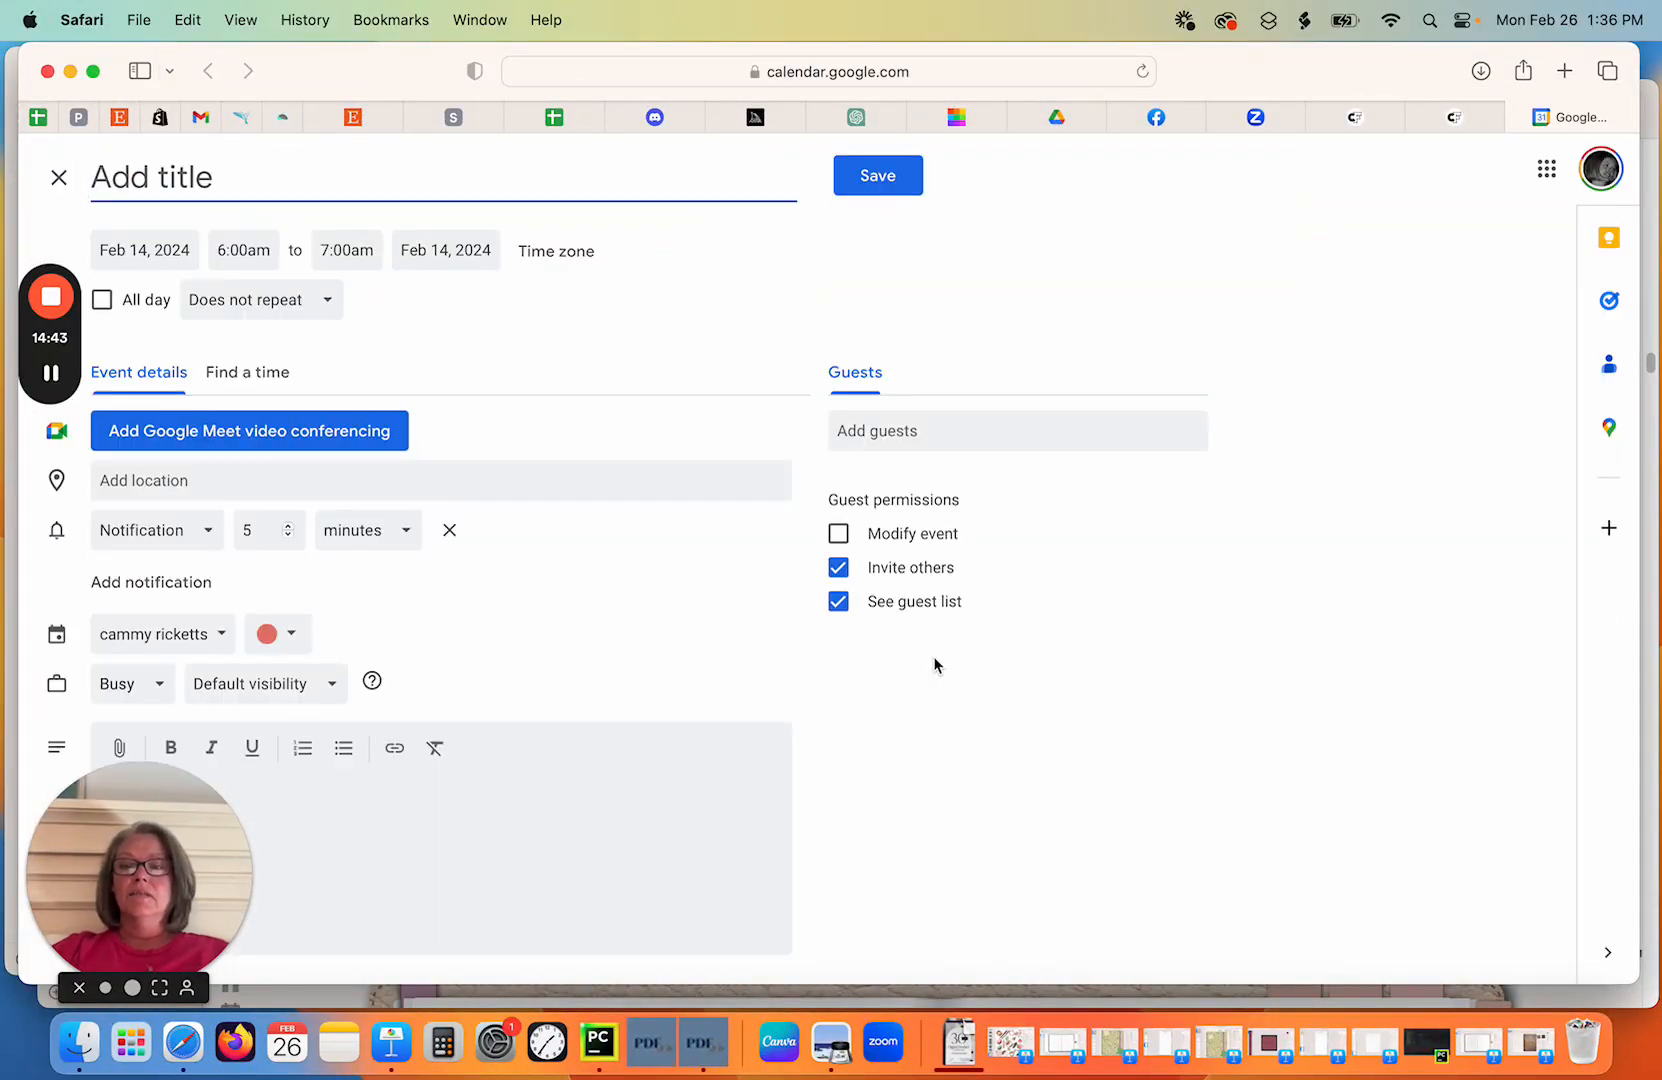
mouse_move(48, 380)
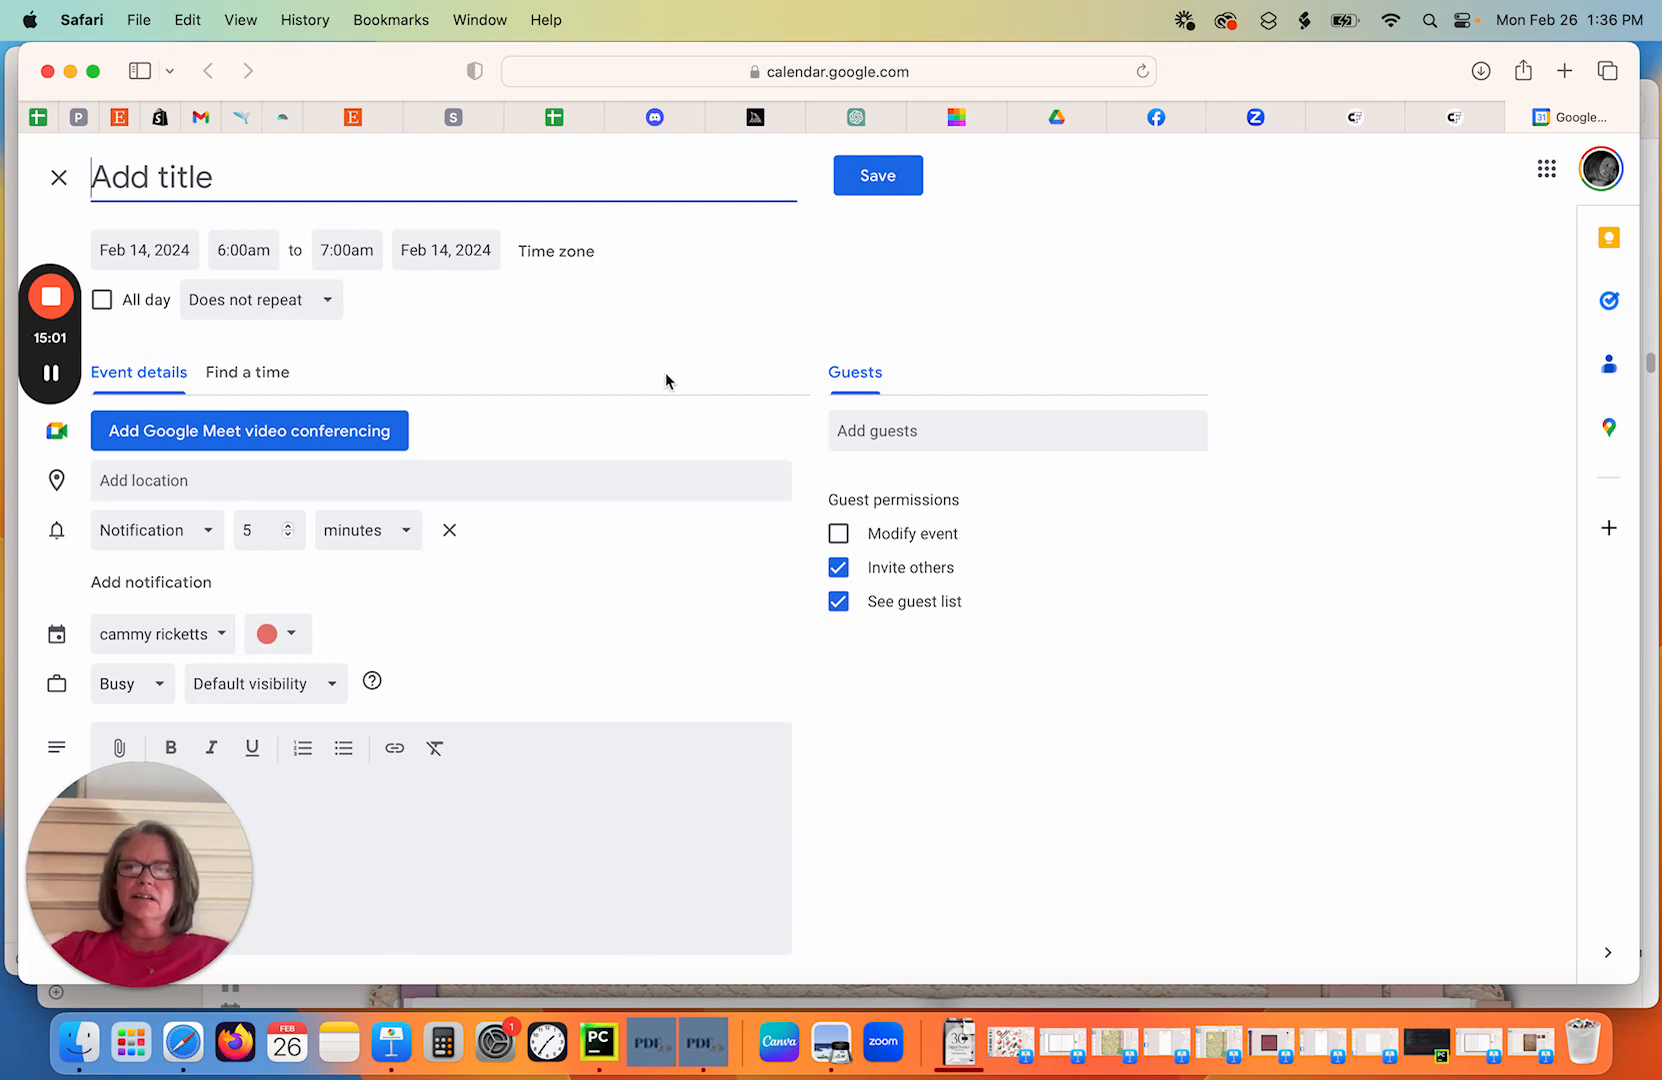
click(1196, 297)
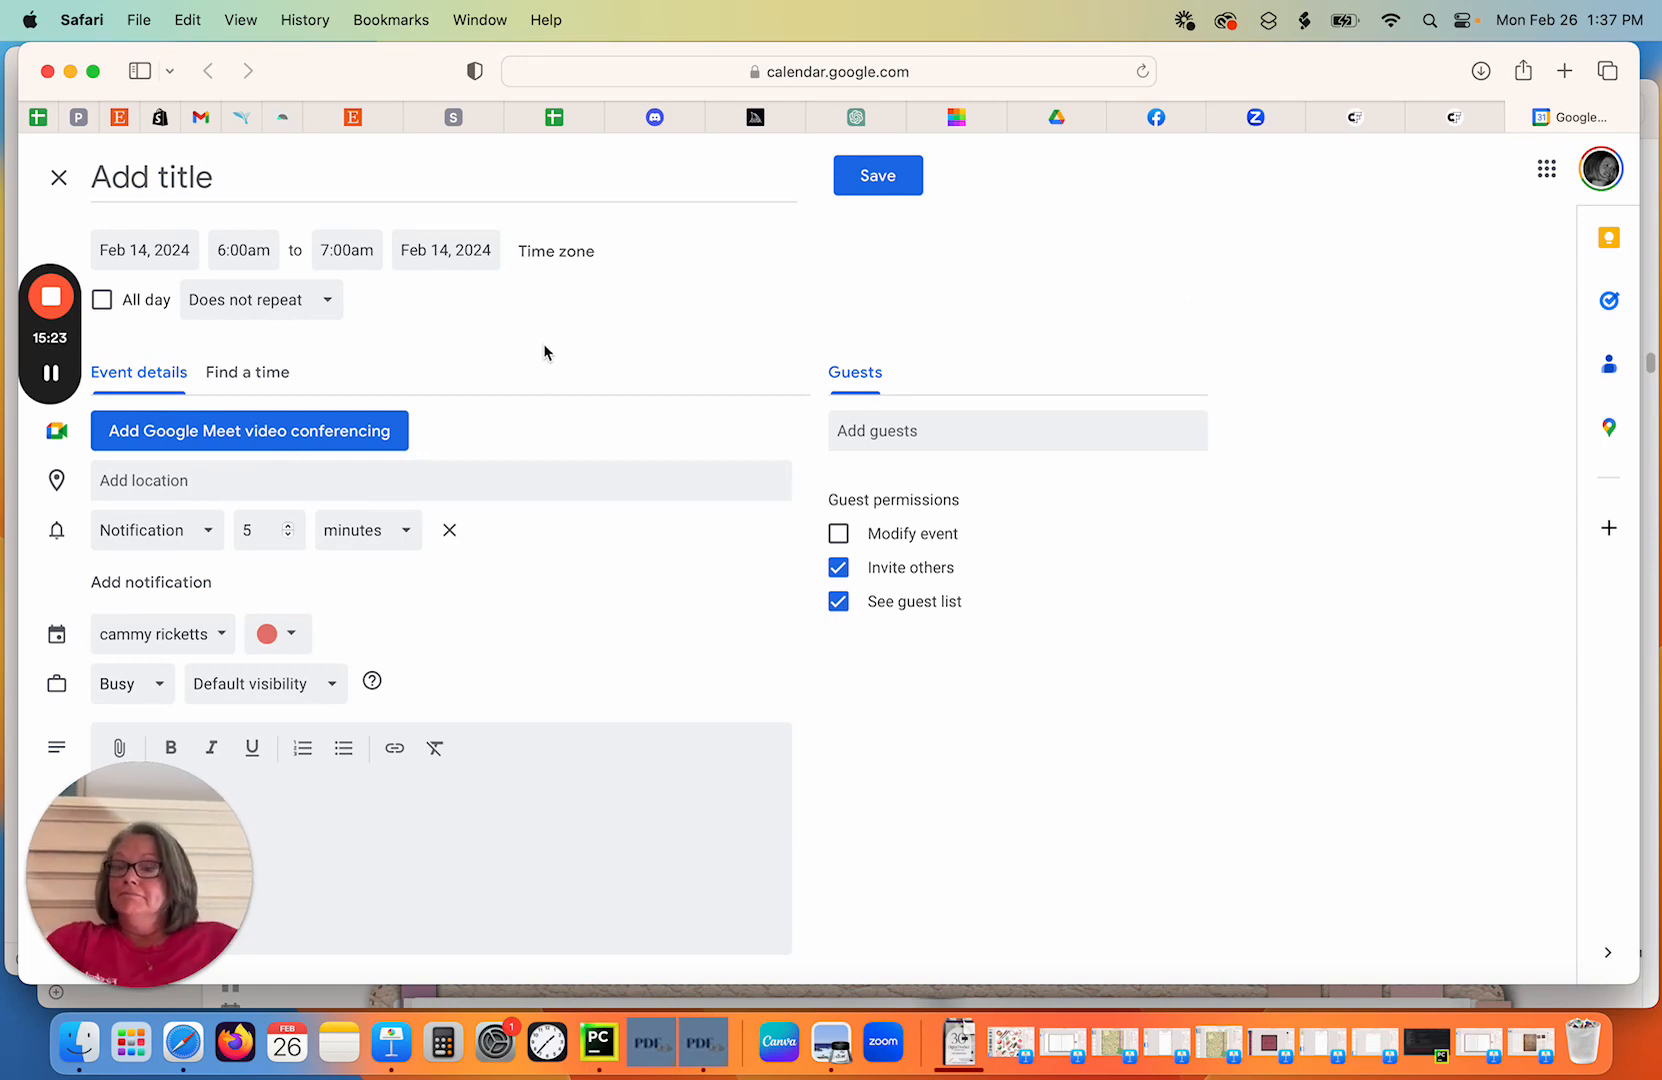
mouse_move(55, 297)
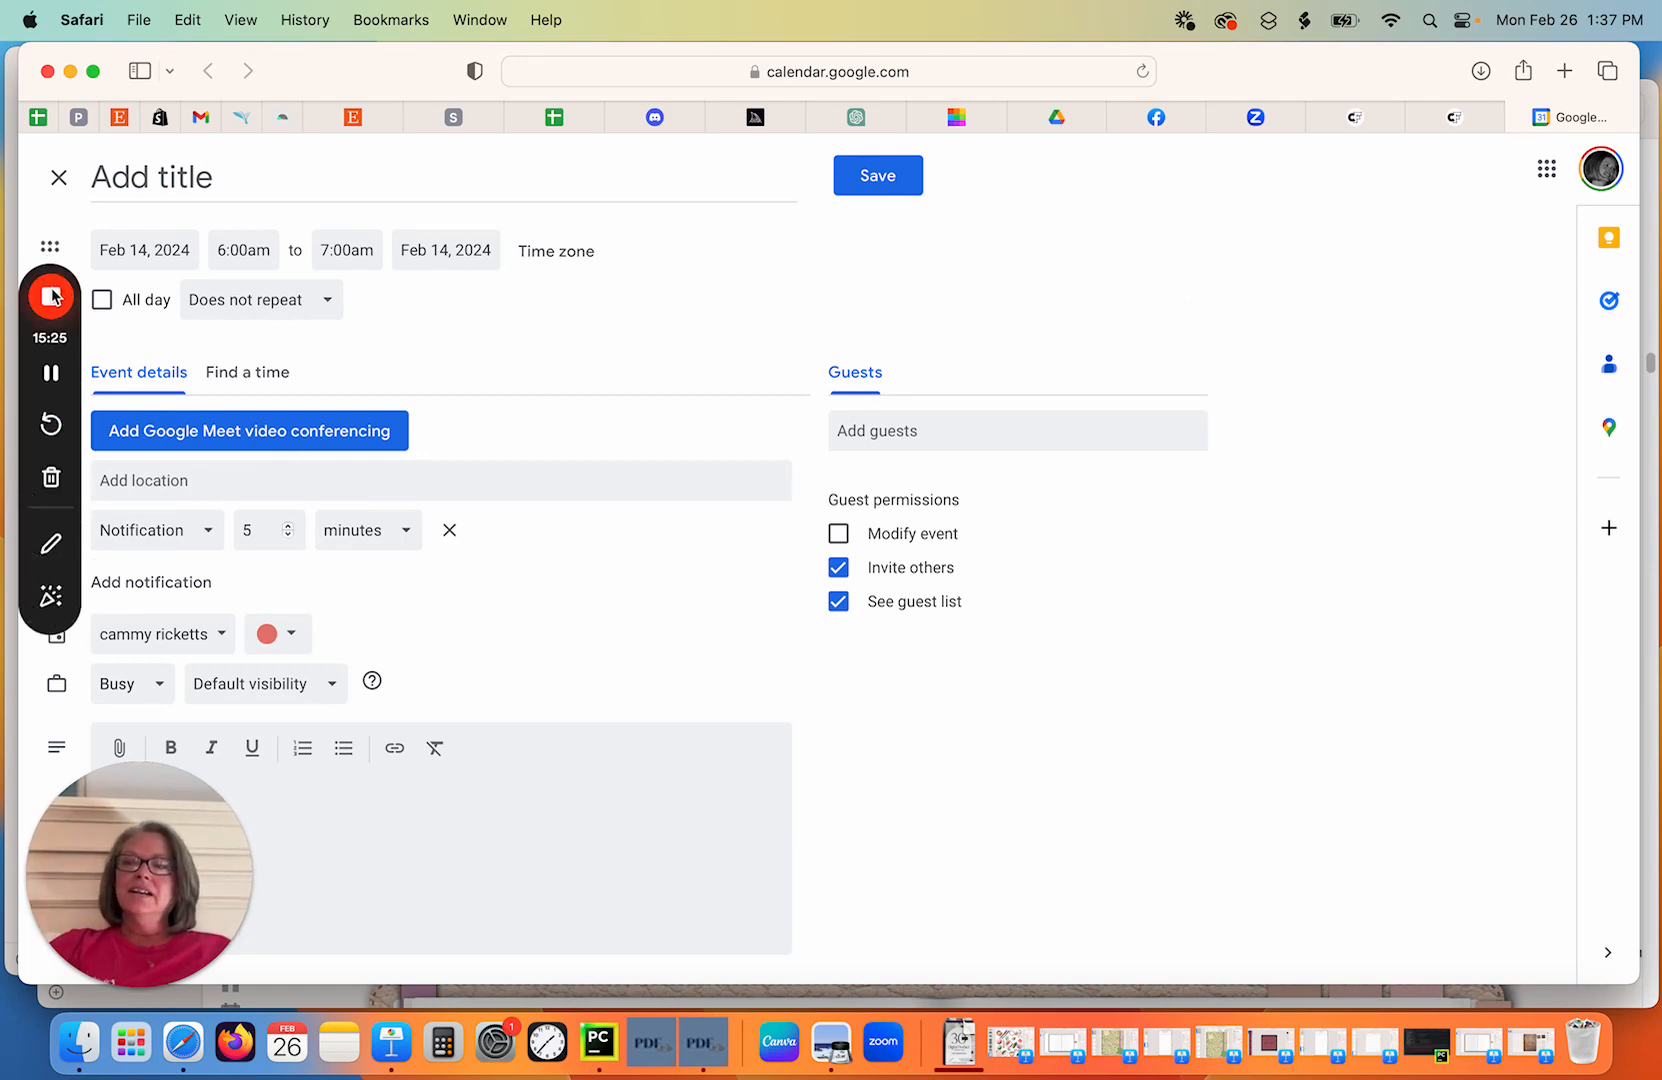